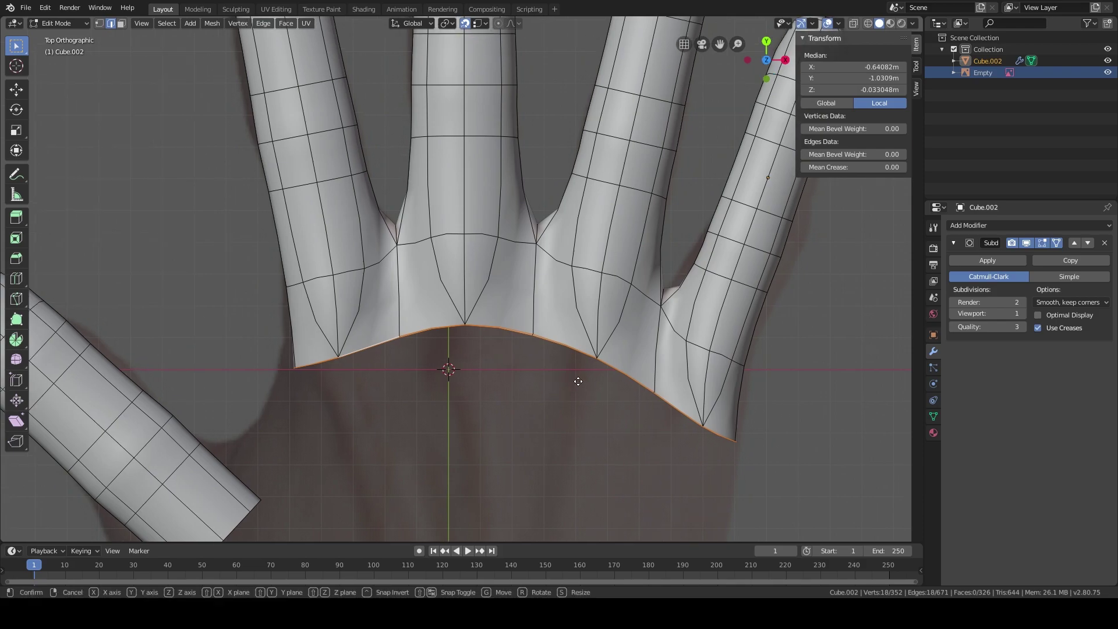
# Step: Shift the open edge loop below the knuckles along the X axis to fit the reference photo
pyautogui.press('x')
pyautogui.click(605, 377)
pyautogui.press('g')
pyautogui.press('x')
pyautogui.click(600, 376)
pyautogui.hotkey('alt', 'z')
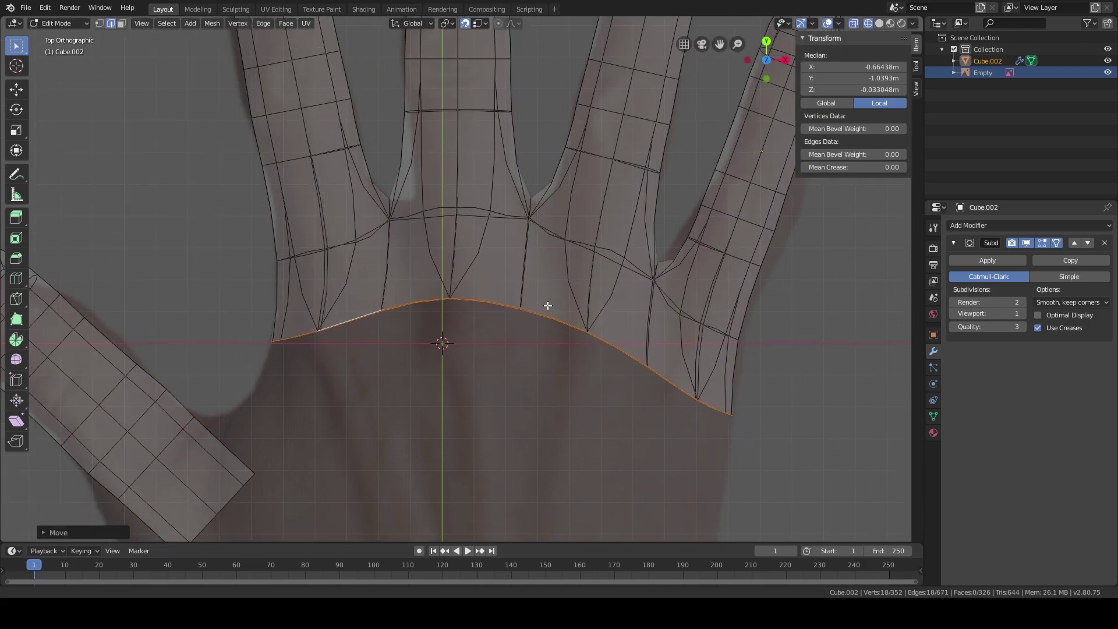
# Step: Select vertices at the top of the open palm edge and reposition them, adjusting their height along Z
pyautogui.moveTo(527, 337); pyautogui.dragTo(687, 287, button='middle')
pyautogui.hotkey('alt', 'z')
pyautogui.press('g')
pyautogui.click(676, 239)
pyautogui.moveTo(674, 237); pyautogui.dragTo(505, 277, button='middle')
pyautogui.scroll(-5, 861, 275)
pyautogui.scroll(5, 675, 200)
pyautogui.press('g')
pyautogui.press('z')
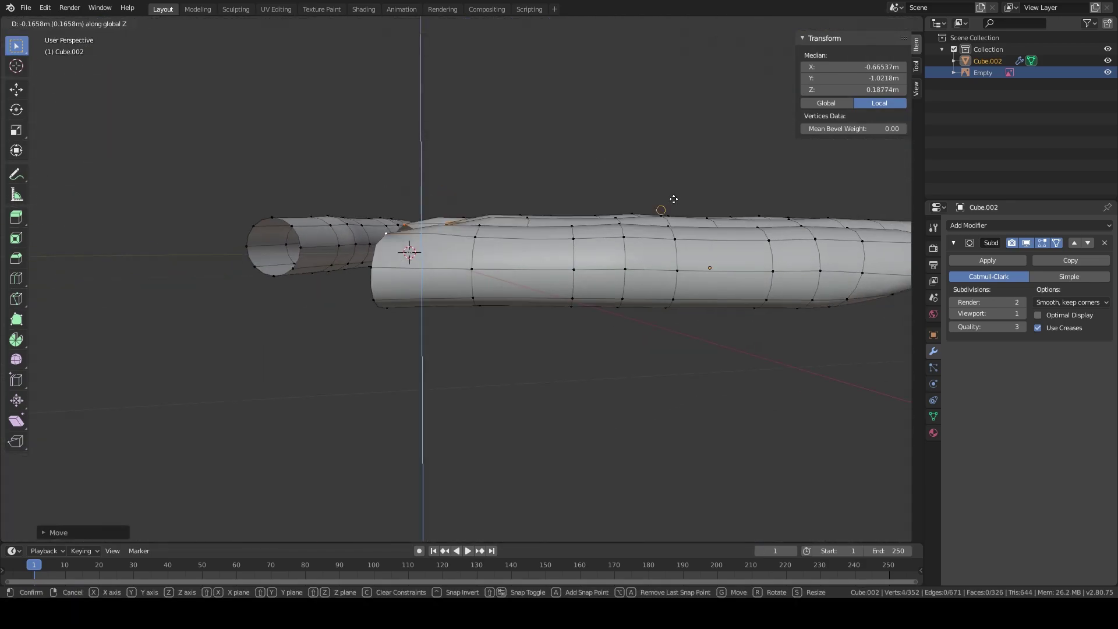
pyautogui.click(673, 216)
# Step: Extrude the palm's open edge loop toward the wrist, move it into place and flatten its curve along Y
pyautogui.moveTo(672, 216); pyautogui.dragTo(404, 316, button='middle')
pyautogui.keyDown('alt'); pyautogui.click(362, 275); pyautogui.keyUp('alt')
pyautogui.press('KP_7')
pyautogui.press('e')
pyautogui.click(401, 301)
pyautogui.press('g')
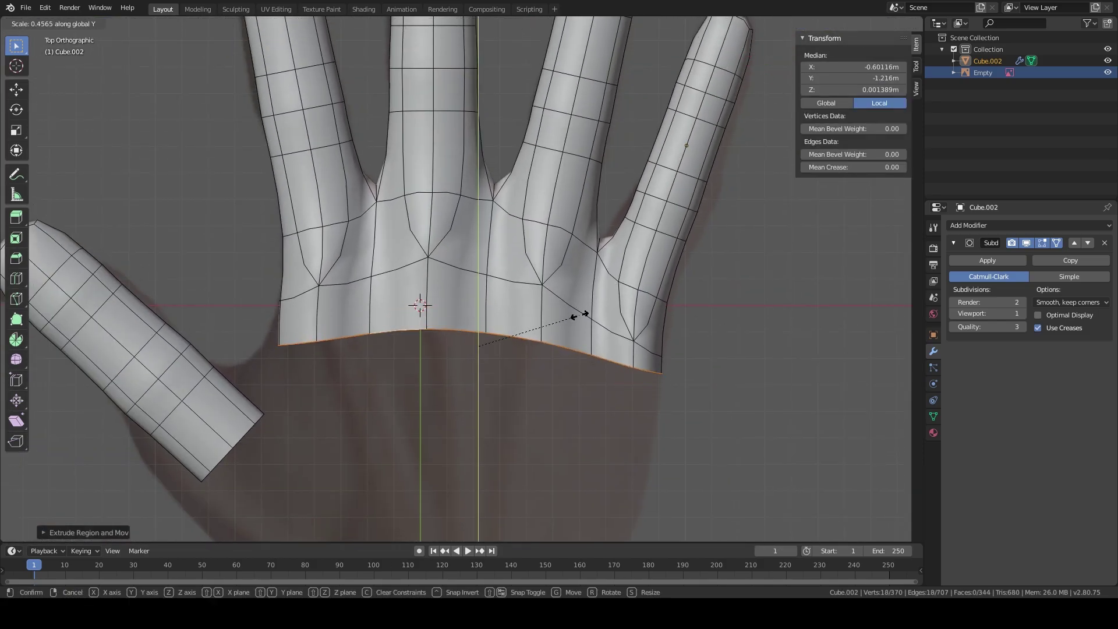
pyautogui.click(582, 312)
pyautogui.press('s')
pyautogui.click(619, 313)
# Step: Select the thumb's open edge loop and move it to match the base of the thumb in the reference photo
pyautogui.moveTo(619, 312); pyautogui.dragTo(550, 364, button='middle')
pyautogui.press('KP_7')
pyautogui.keyDown('alt'); pyautogui.click(370, 295); pyautogui.keyUp('alt')
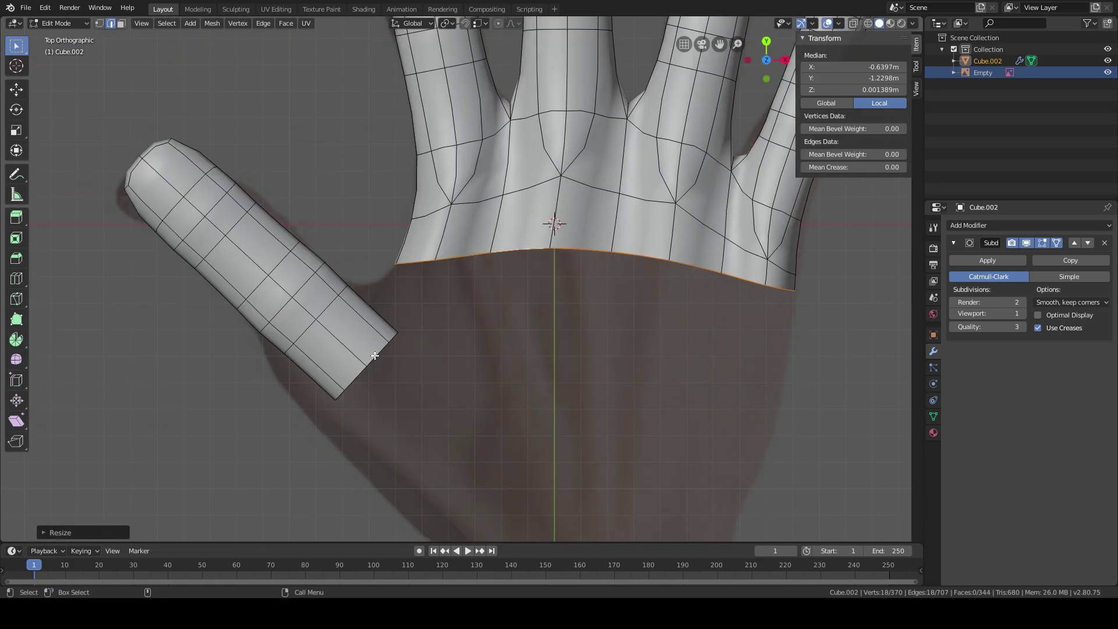
pyautogui.moveTo(370, 295); pyautogui.dragTo(495, 350, button='middle')
pyautogui.press('g')
pyautogui.click(486, 343)
pyautogui.press('KP_7')
pyautogui.scroll(4, 486, 343)
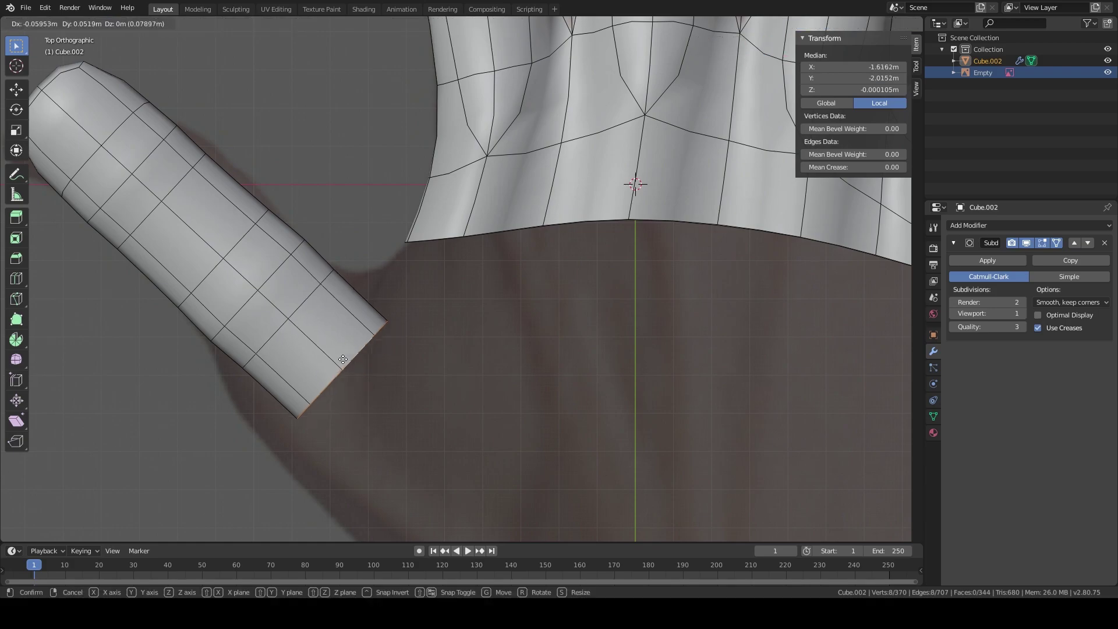
# Step: Extrude the palm's open edge loop another section toward the wrist
pyautogui.keyDown('alt'); pyautogui.click(375, 286); pyautogui.keyUp('alt')
pyautogui.press('e')
pyautogui.press('y')
pyautogui.click(484, 346)
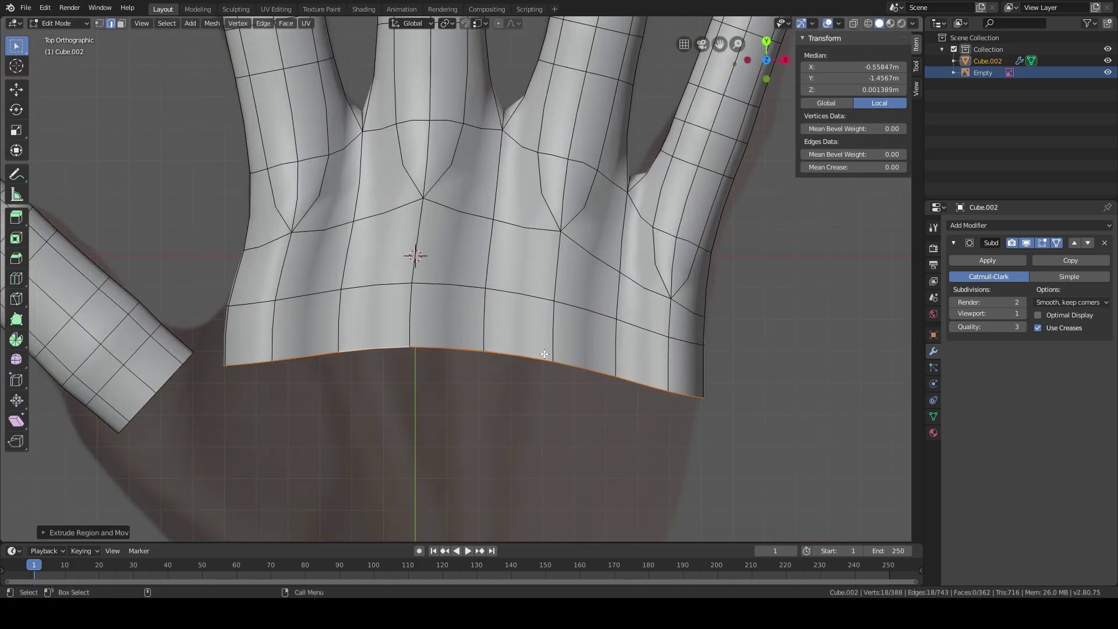
# Step: Flatten the palm's new edge loop along Y and move it level with the corner of the thumb base
pyautogui.press('s')
pyautogui.press('y')
pyautogui.click(499, 358)
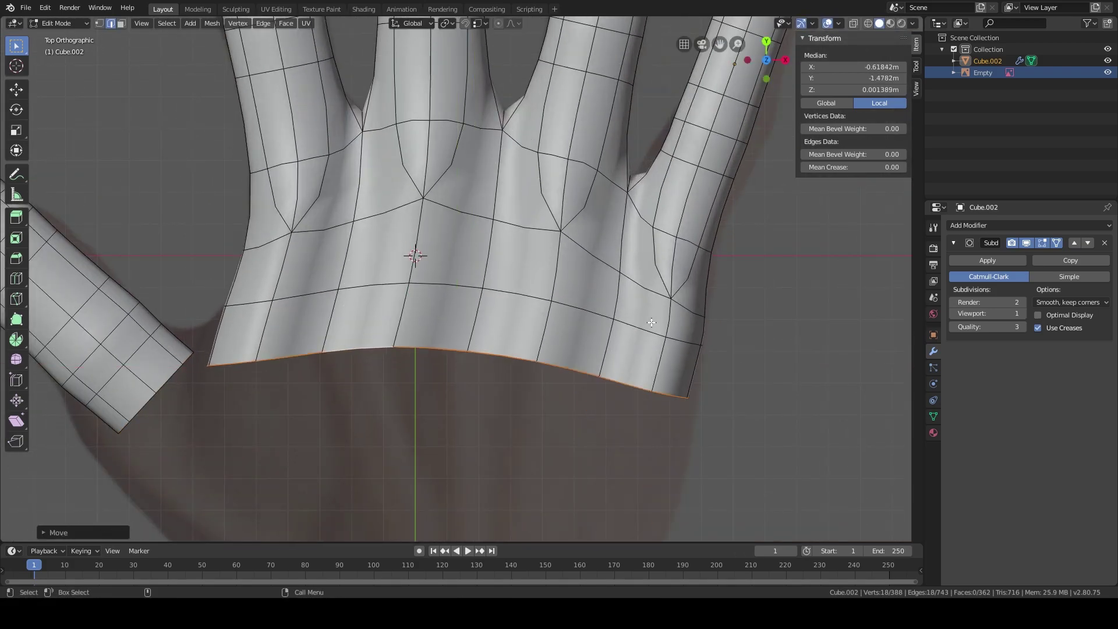
pyautogui.keyDown('shift'); pyautogui.moveTo(499, 360); pyautogui.dragTo(490, 376, button='middle'); pyautogui.keyUp('shift')
pyautogui.press('g')
pyautogui.press('y')
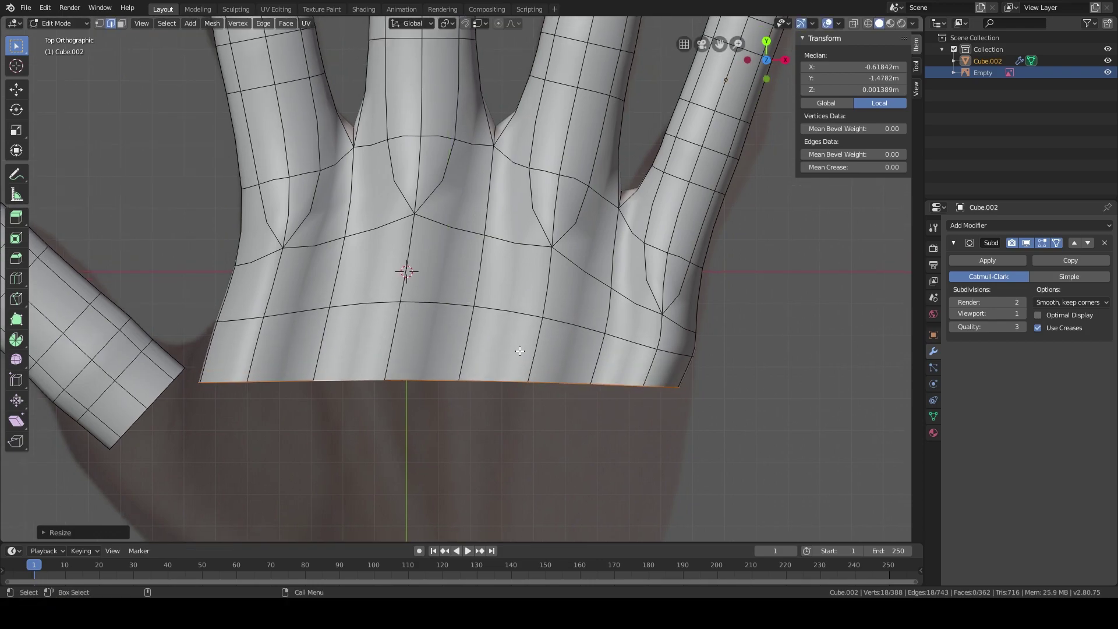
pyautogui.click(369, 313)
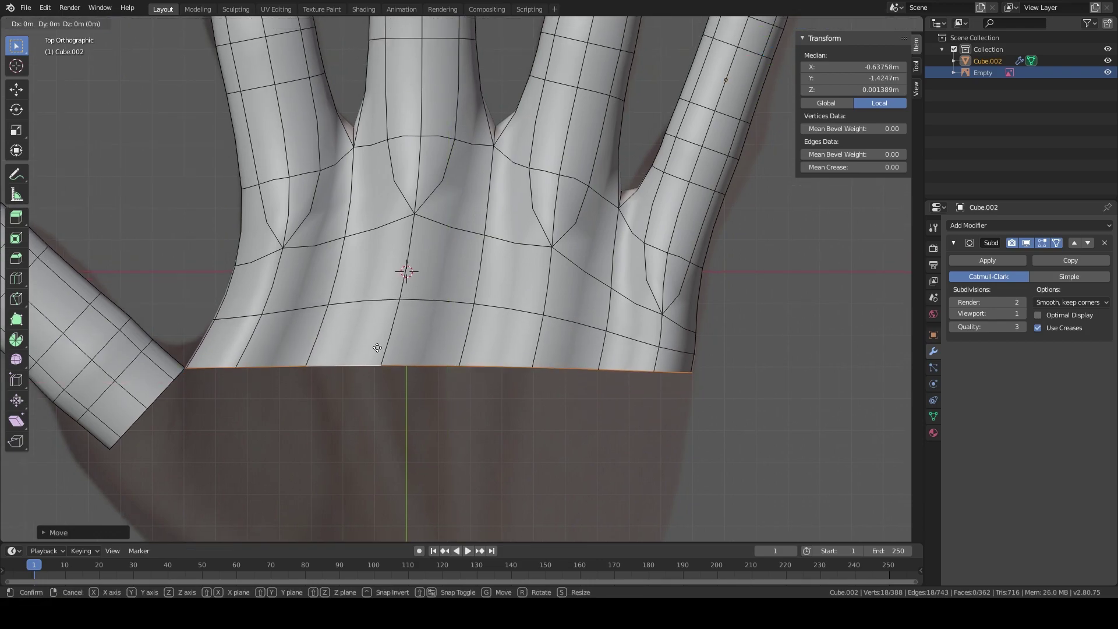
pyautogui.keyDown('shift'); pyautogui.moveTo(327, 391); pyautogui.dragTo(457, 328, button='middle'); pyautogui.keyUp('shift')
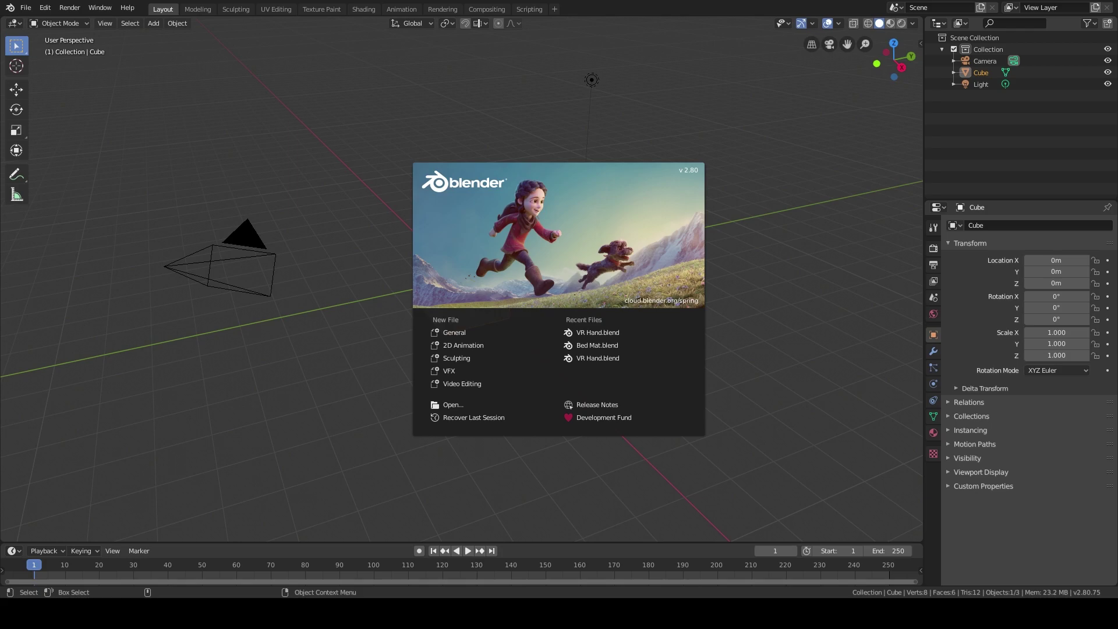
# Step: Close the splash screen and select the default camera, cube and light one after another
pyautogui.click(179, 266)
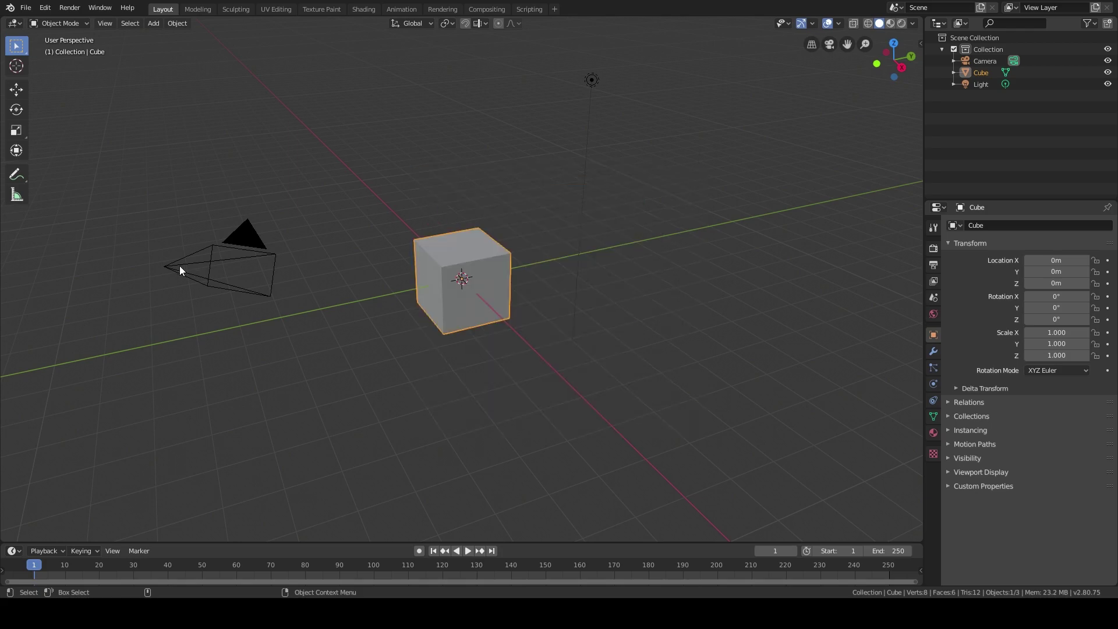
pyautogui.click(180, 270)
pyautogui.click(472, 257)
pyautogui.click(594, 78)
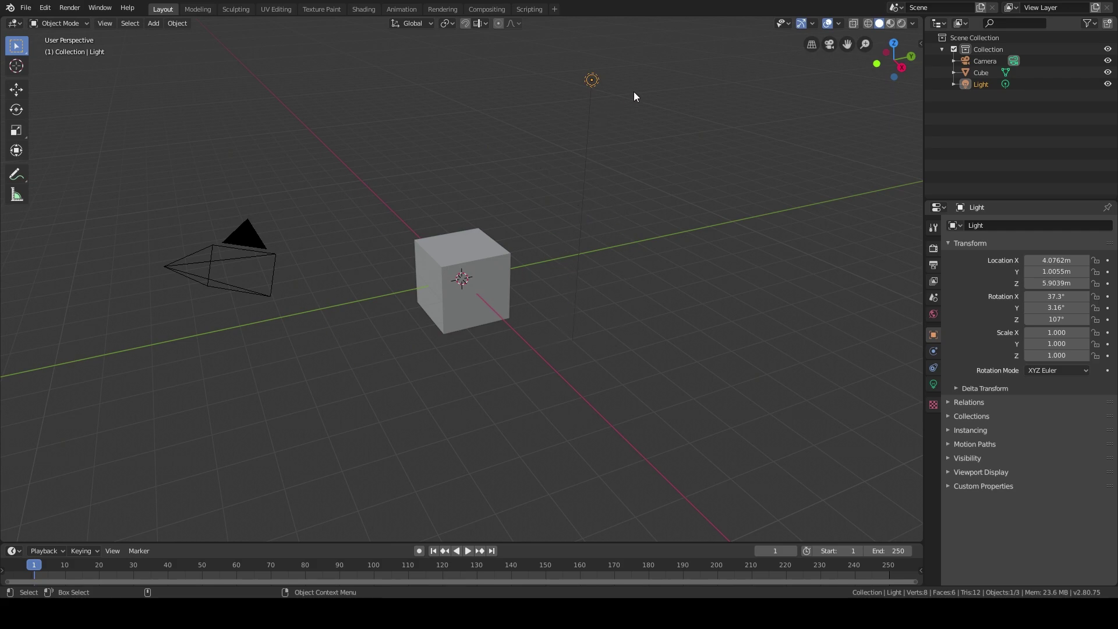
# Step: Delete the default cube, light and camera from the scene
pyautogui.click(484, 244)
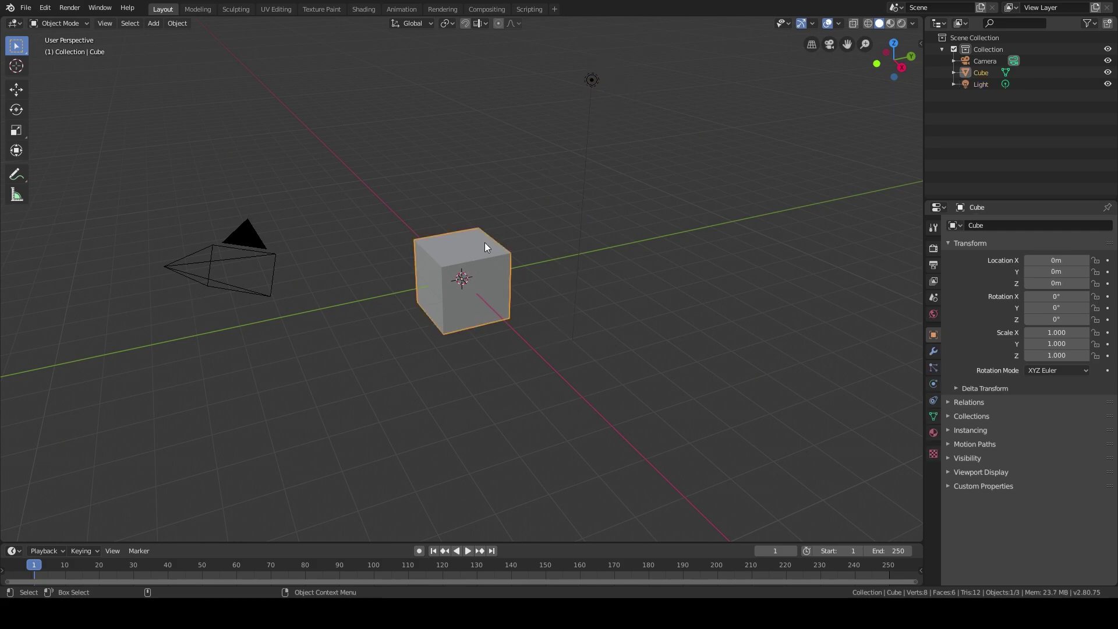
pyautogui.press('x')
pyautogui.click(485, 242)
pyautogui.click(592, 80)
pyautogui.press('x')
pyautogui.click(590, 80)
pyautogui.click(194, 277)
pyautogui.press('x')
pyautogui.click(194, 277)
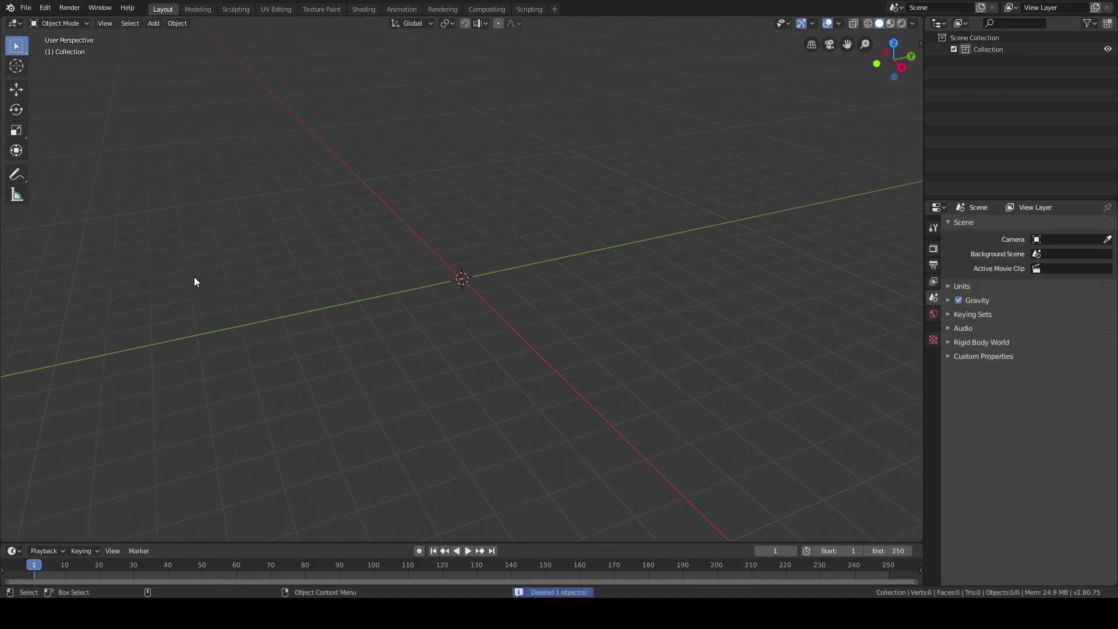
# Step: Add Hand Photo.jpg from the Desktop as a reference image aligned to the view
pyautogui.click(912, 22)
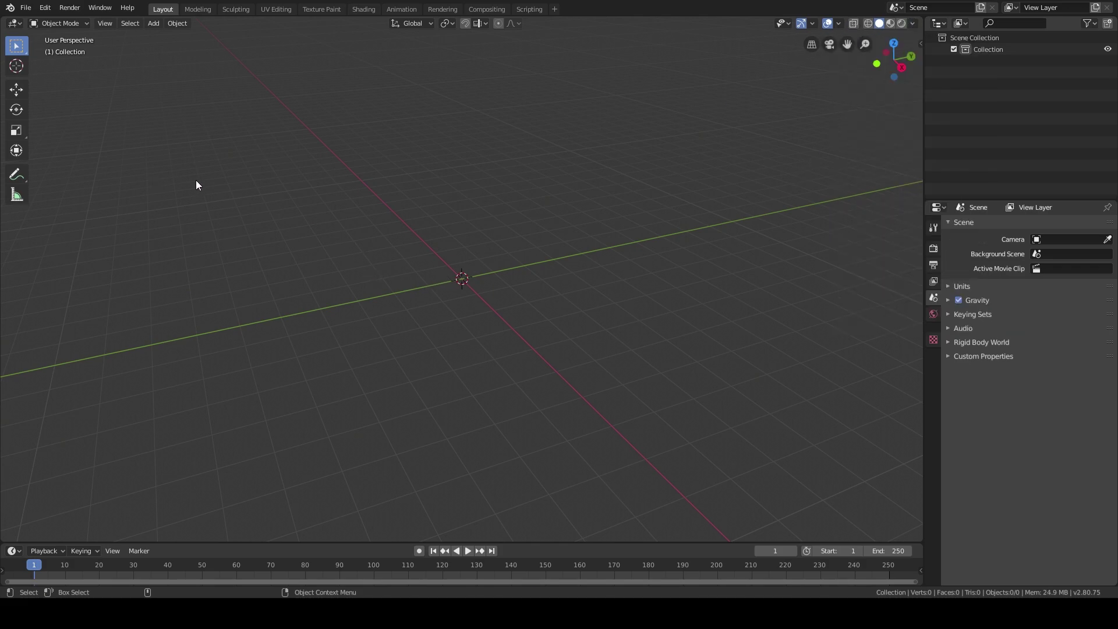
pyautogui.moveTo(487, 353); pyautogui.dragTo(510, 358, button='middle')
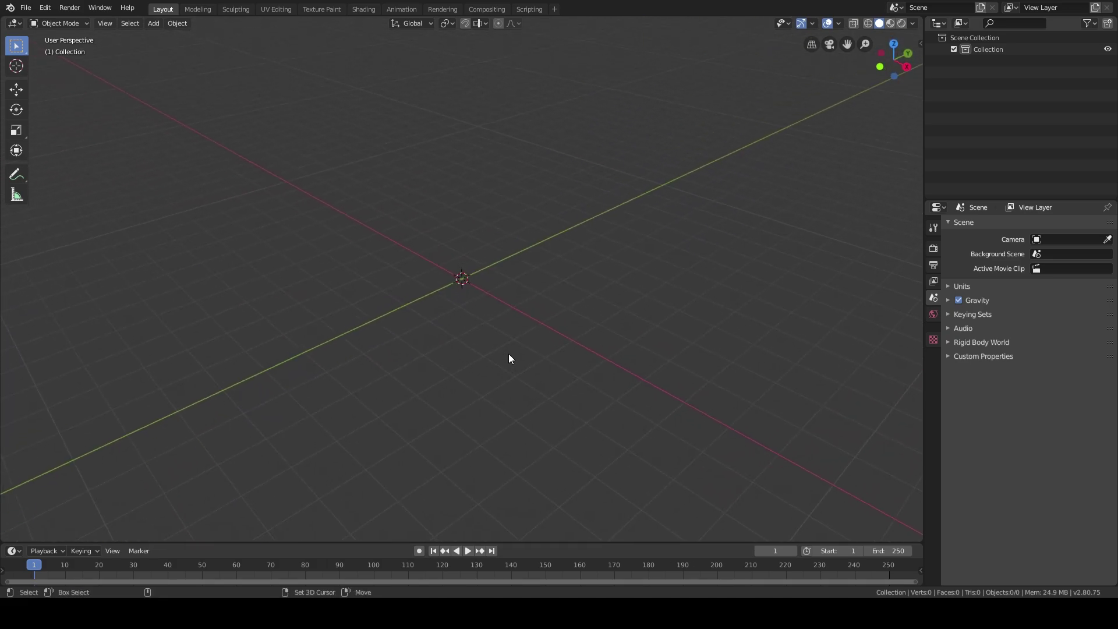
pyautogui.hotkey('shift', 'a')
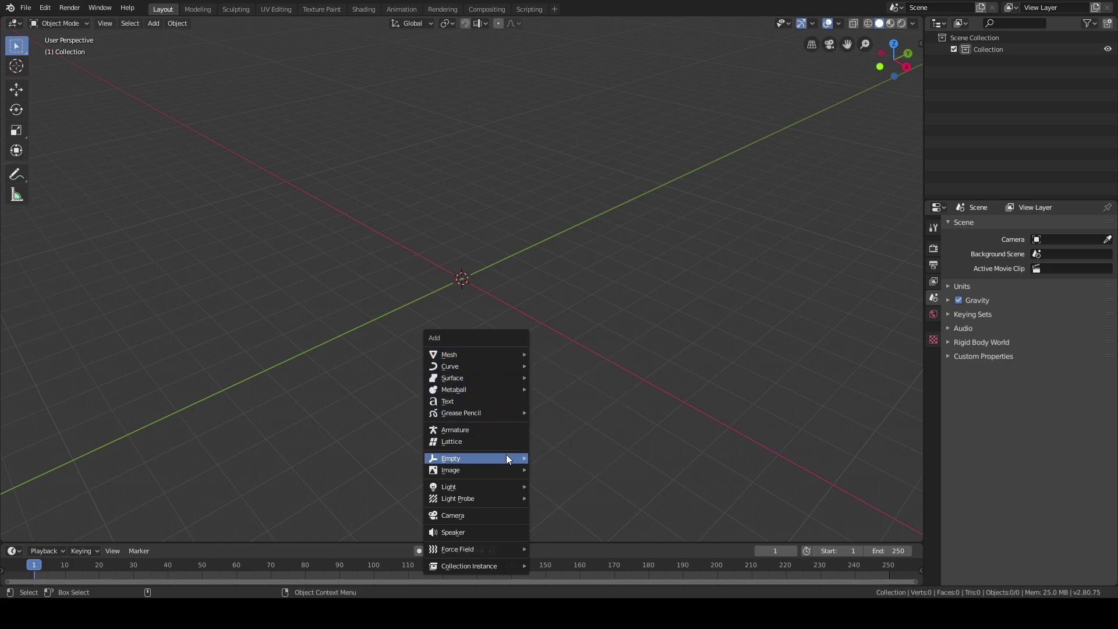
pyautogui.moveTo(506, 471)
pyautogui.click(559, 470)
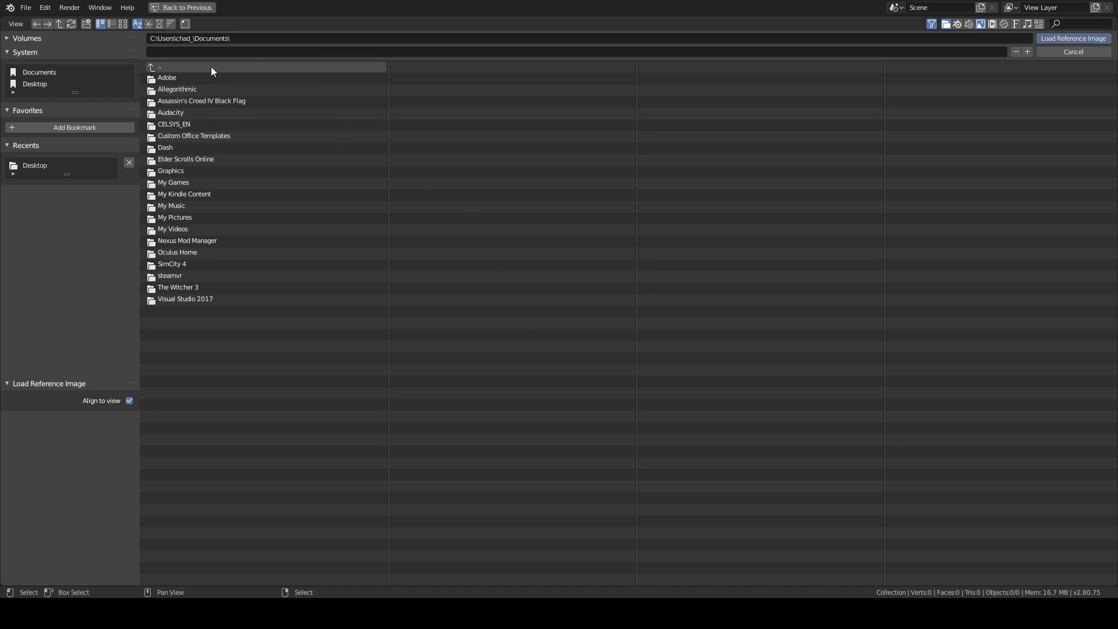
pyautogui.click(49, 86)
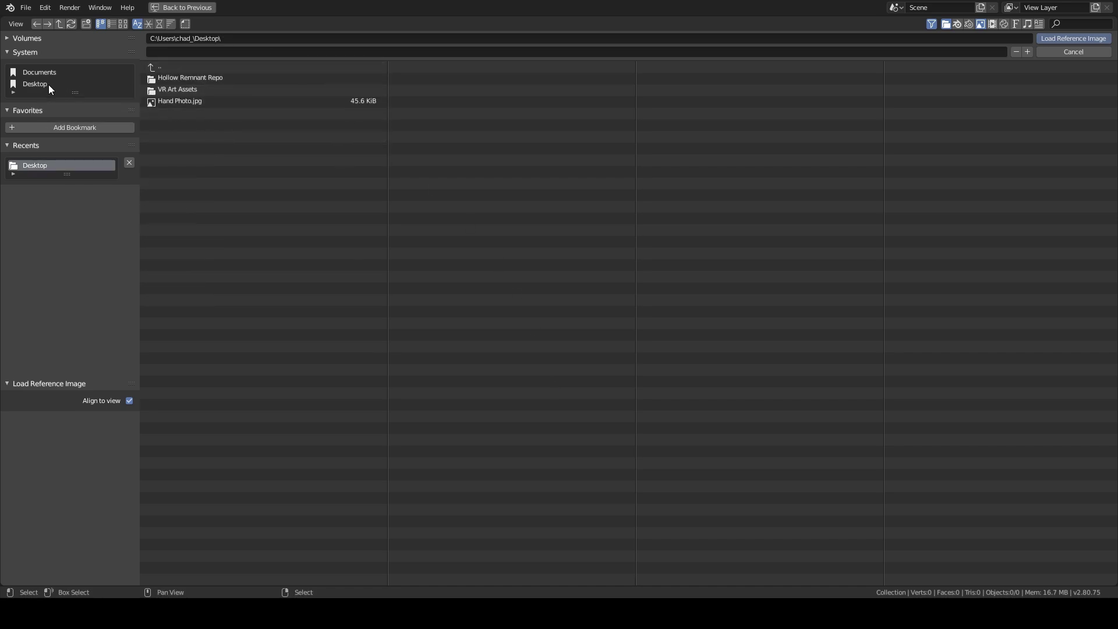
pyautogui.click(205, 103)
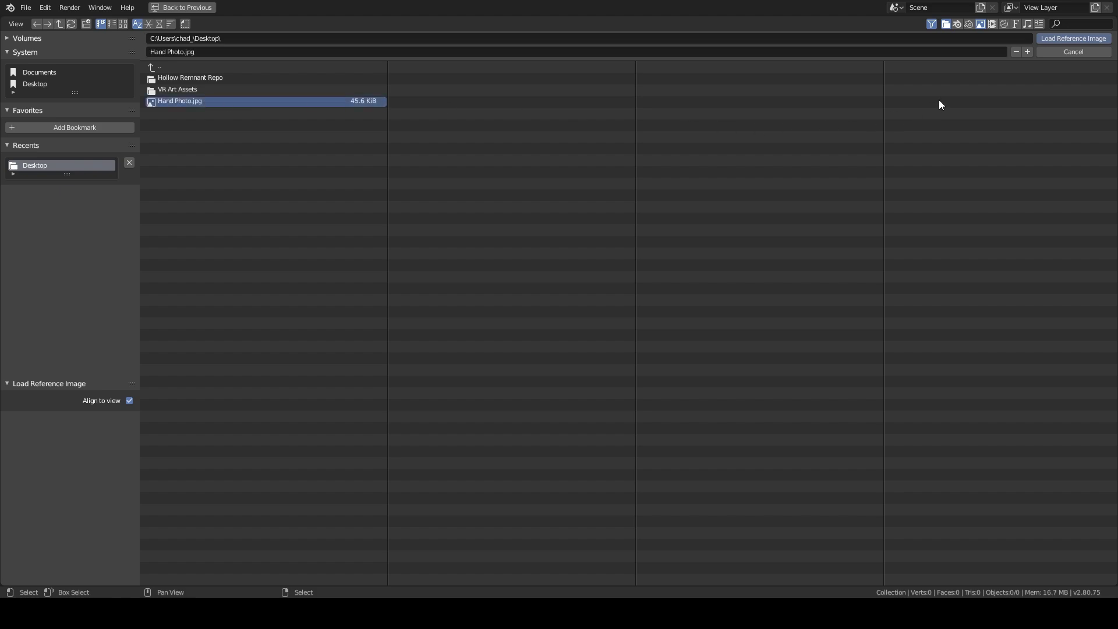
pyautogui.click(1084, 39)
# Step: Examine how the reference image is oriented against the grid from several angles
pyautogui.moveTo(446, 379); pyautogui.dragTo(474, 385, button='middle')
pyautogui.scroll(6, 474, 385)
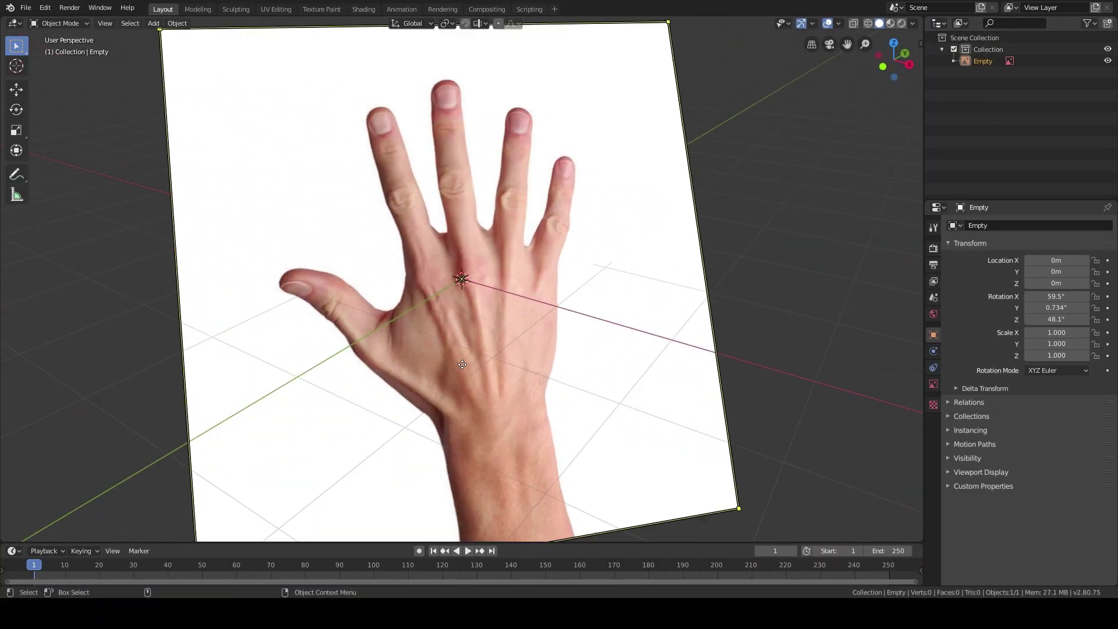
pyautogui.moveTo(565, 352); pyautogui.dragTo(569, 342, button='middle')
pyautogui.scroll(-3, 569, 338)
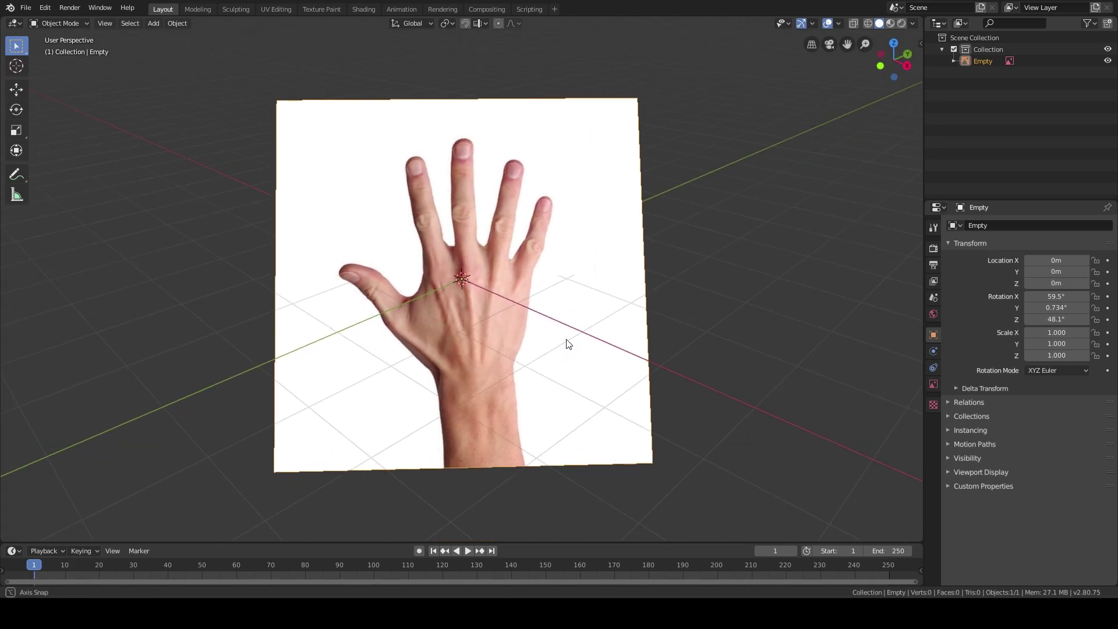
pyautogui.moveTo(506, 358)
pyautogui.mouseDown(button='middle')
pyautogui.moveTo(596, 219)
pyautogui.moveTo(716, 250)
pyautogui.moveTo(564, 347)
pyautogui.moveTo(496, 349)
pyautogui.mouseUp(button='middle')
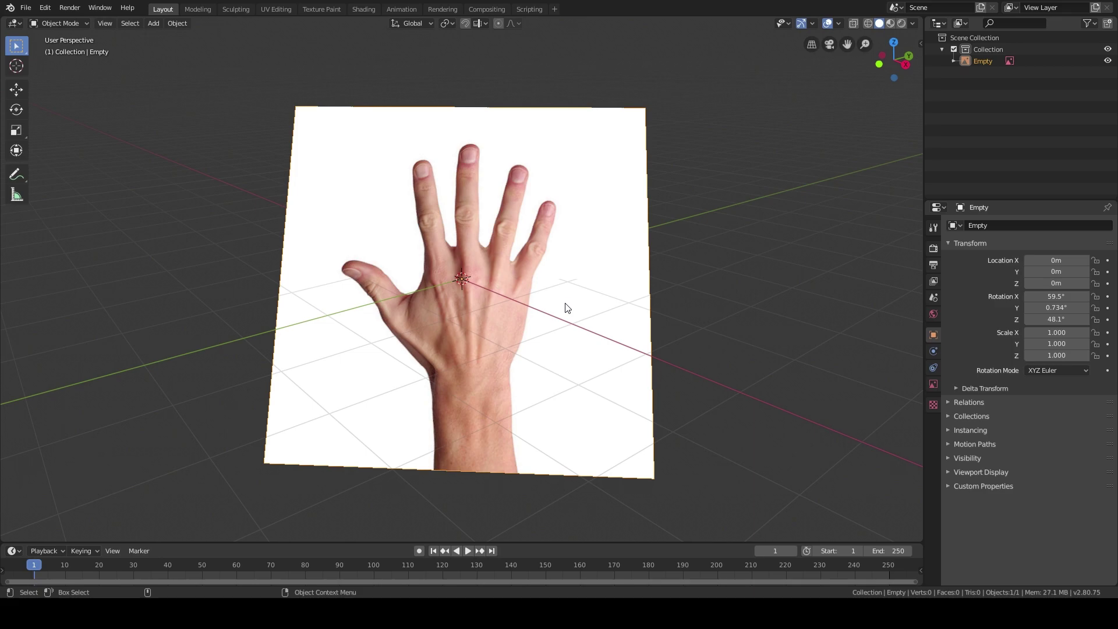
pyautogui.moveTo(568, 304)
pyautogui.mouseDown(button='middle')
pyautogui.moveTo(543, 327)
pyautogui.moveTo(565, 309)
pyautogui.mouseUp(button='middle')
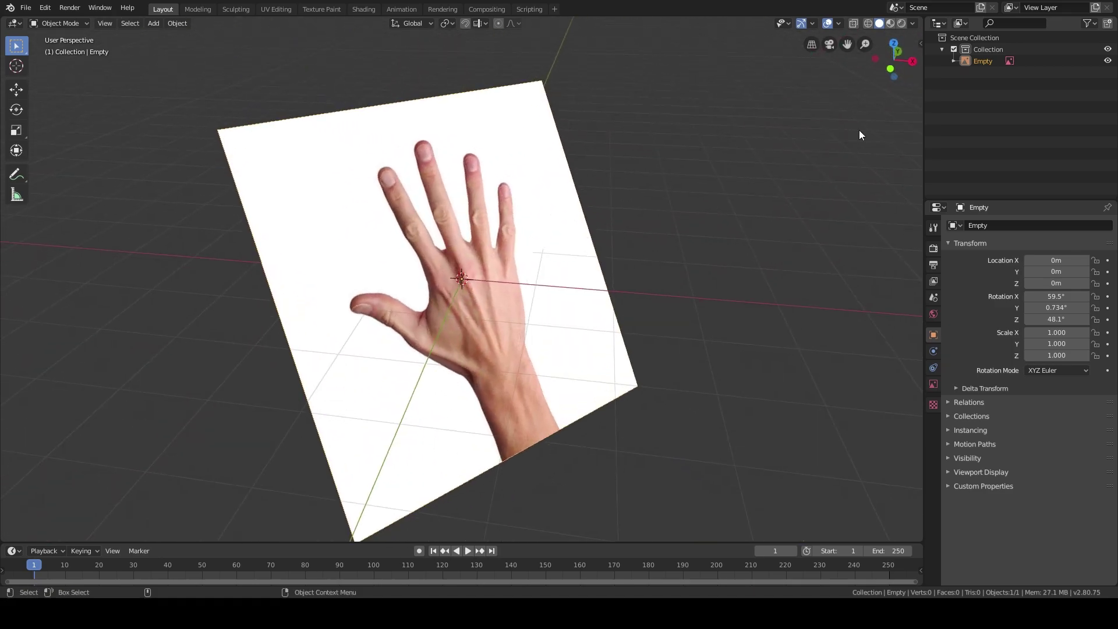
pyautogui.click(912, 23)
pyautogui.moveTo(477, 198)
pyautogui.mouseDown(button='middle')
pyautogui.moveTo(519, 162)
pyautogui.moveTo(547, 208)
pyautogui.moveTo(449, 222)
pyautogui.moveTo(580, 180)
pyautogui.moveTo(646, 245)
pyautogui.moveTo(595, 308)
pyautogui.moveTo(461, 303)
pyautogui.moveTo(434, 259)
pyautogui.moveTo(445, 272)
pyautogui.mouseUp(button='middle')
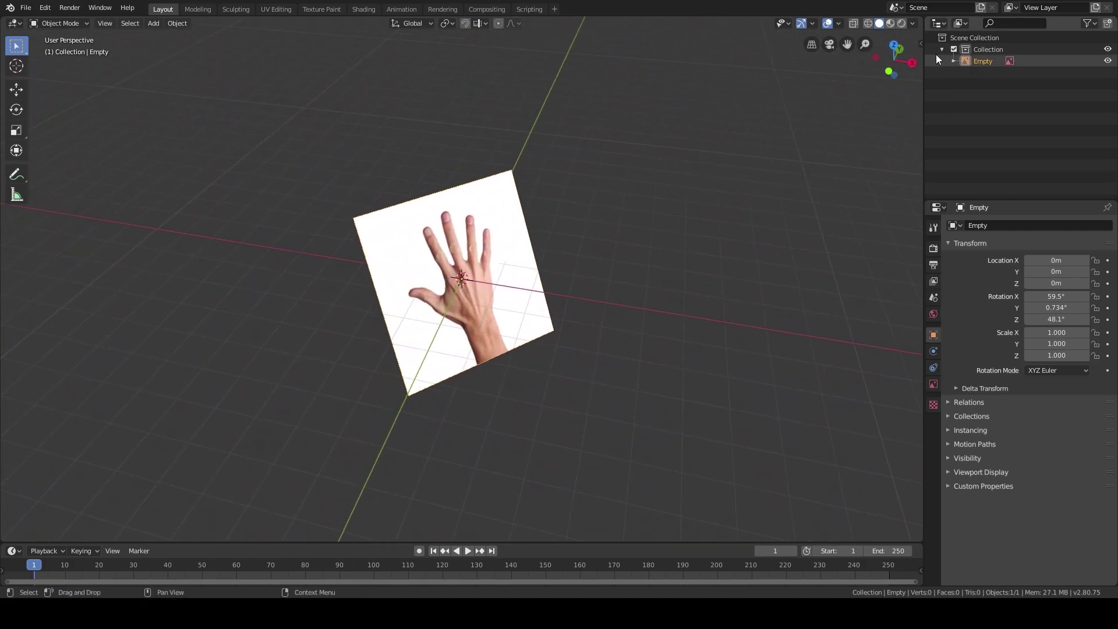
# Step: Set the reference image's X, Y and Z rotation to 0 so it lies flat on the grid
pyautogui.click(918, 42)
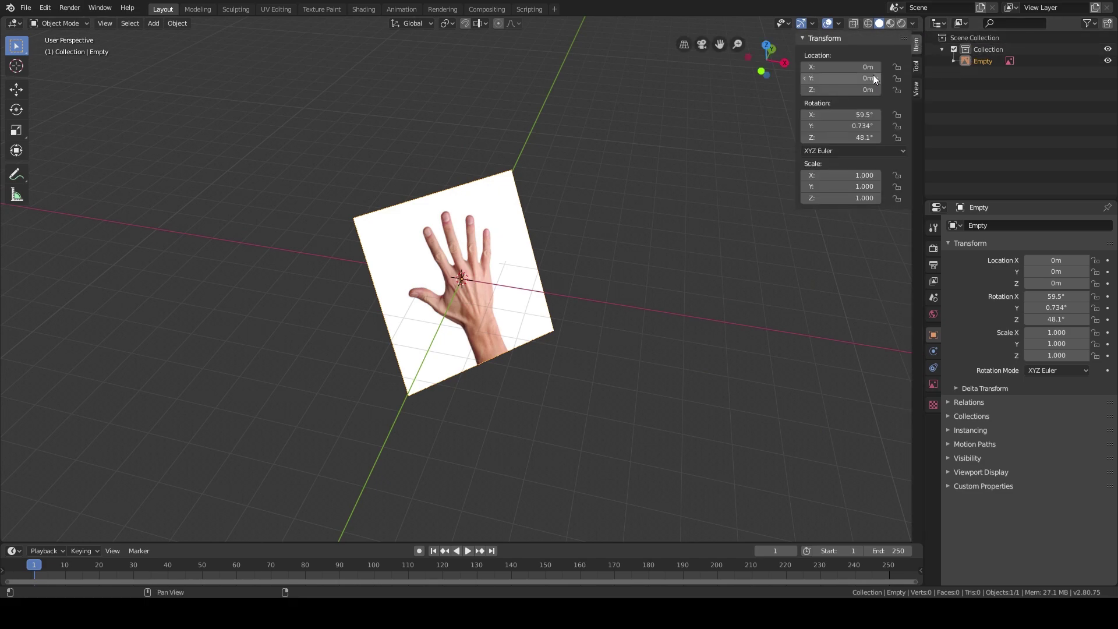
pyautogui.click(841, 114)
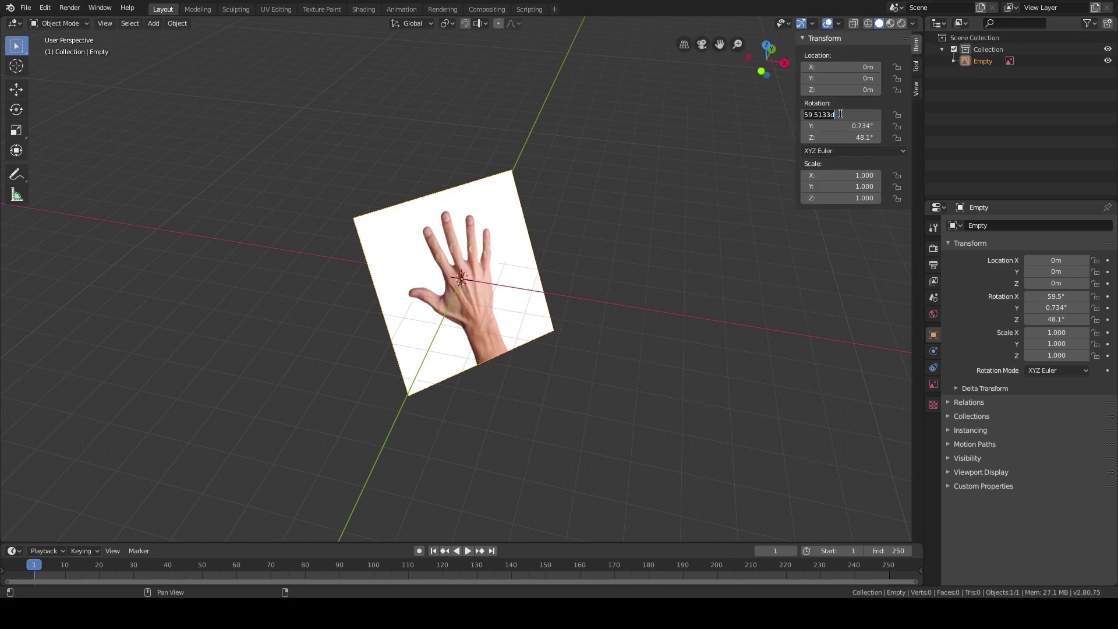
pyautogui.write('0')
pyautogui.press('Tab')
pyautogui.write('0')
pyautogui.press('Tab')
pyautogui.write('0')
pyautogui.press('Return')
# Step: Enable Use Alpha on the reference image and set its transparency to 0.150
pyautogui.moveTo(478, 312); pyautogui.dragTo(470, 337, button='middle')
pyautogui.scroll(4, 492, 377)
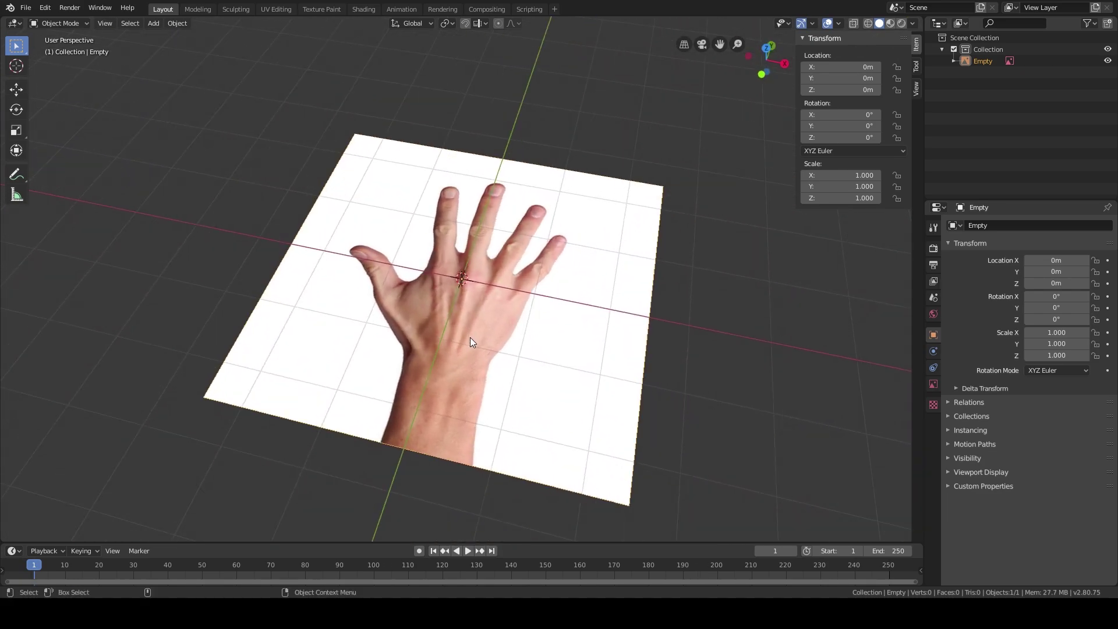
pyautogui.moveTo(410, 299); pyautogui.dragTo(429, 322, button='middle')
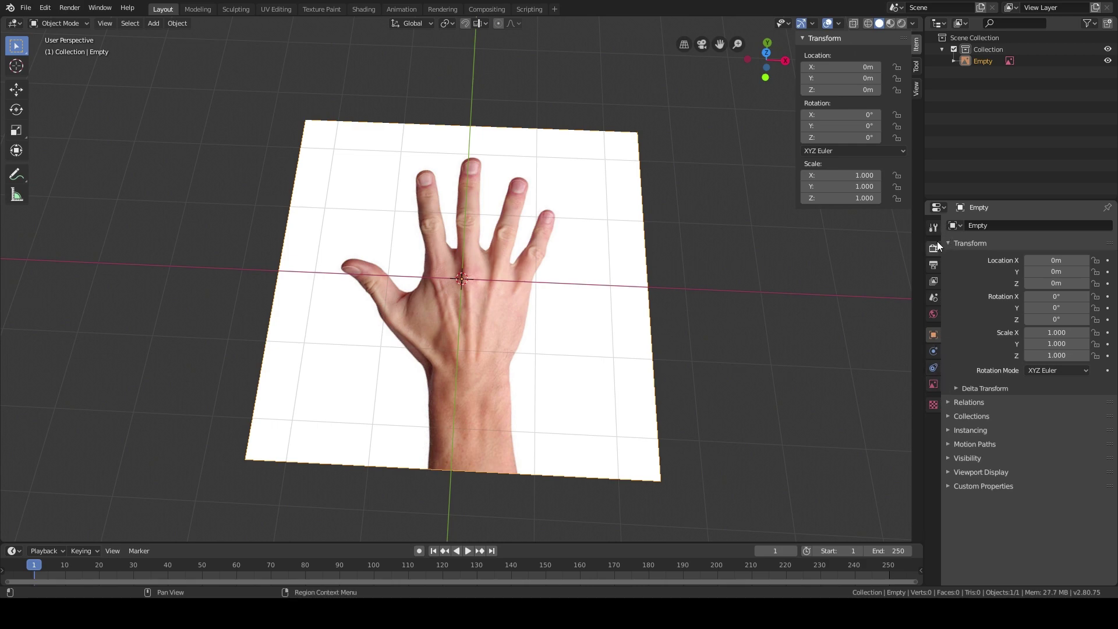
pyautogui.click(934, 352)
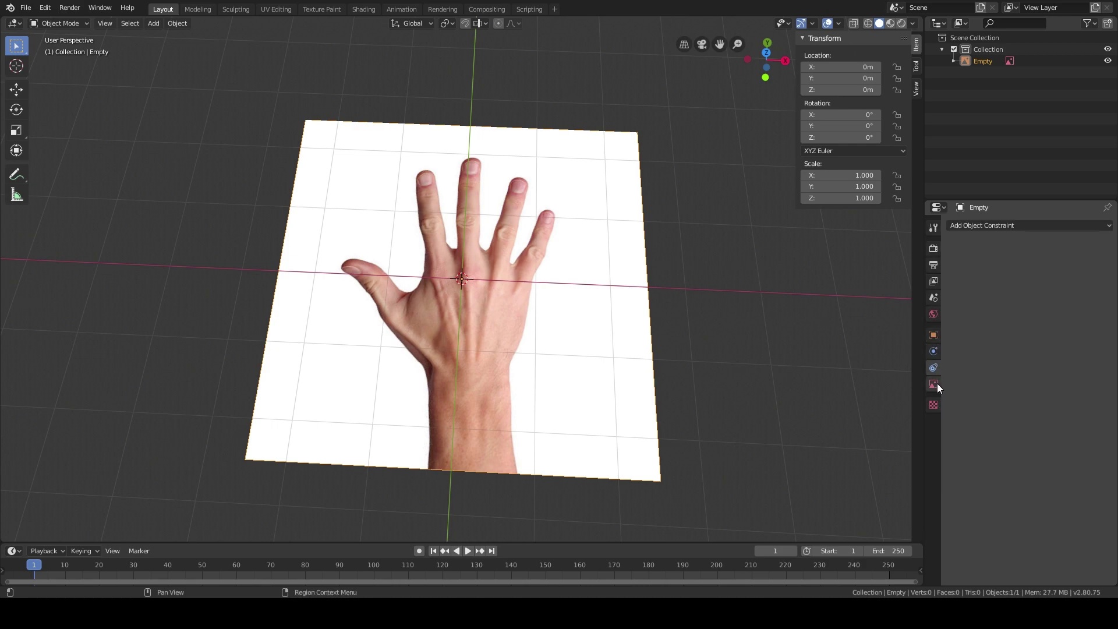
pyautogui.click(934, 384)
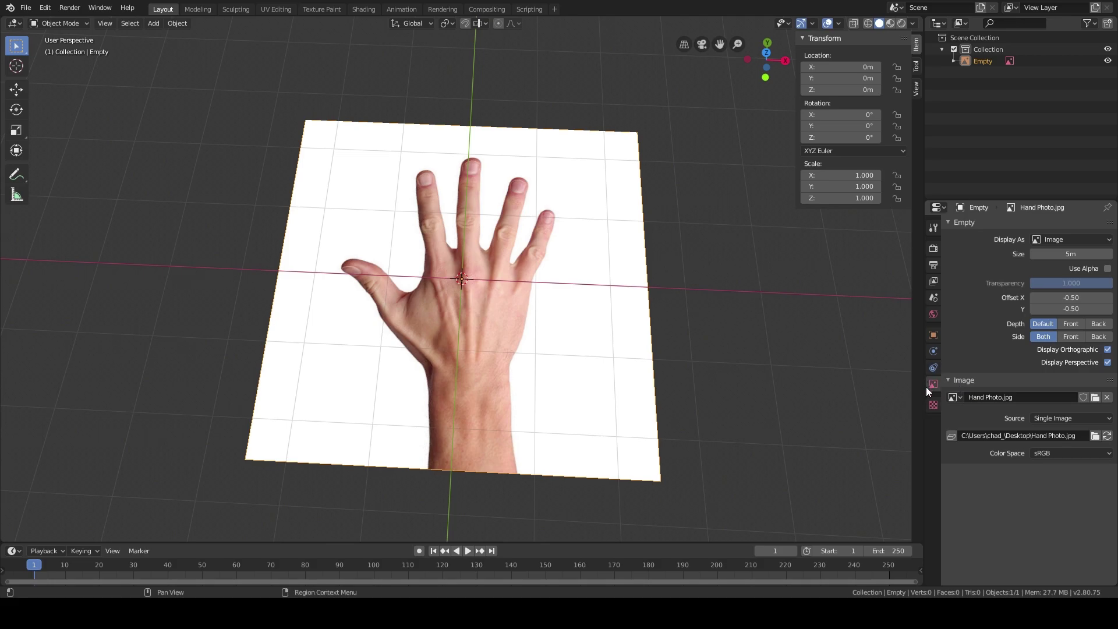
pyautogui.click(1108, 269)
pyautogui.moveTo(1111, 283); pyautogui.dragTo(1045, 284)
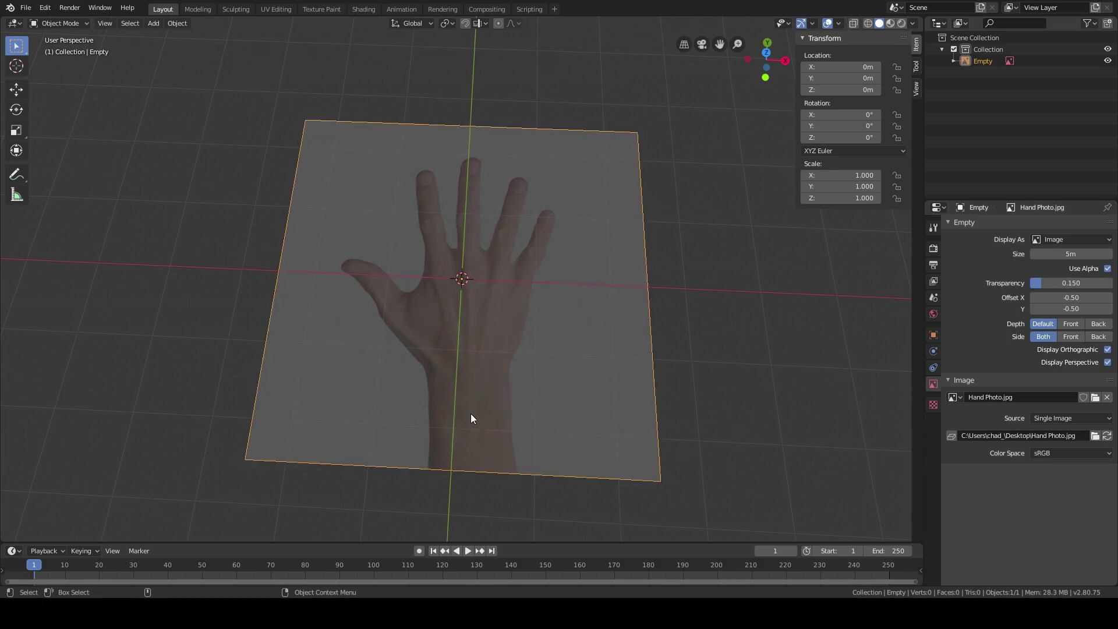
# Step: Add a mesh cube at the world origin over the hand reference image
pyautogui.moveTo(442, 309)
pyautogui.mouseDown(button='middle')
pyautogui.moveTo(452, 340)
pyautogui.moveTo(458, 280)
pyautogui.moveTo(436, 238)
pyautogui.moveTo(396, 259)
pyautogui.moveTo(379, 344)
pyautogui.moveTo(497, 315)
pyautogui.moveTo(549, 262)
pyautogui.moveTo(550, 235)
pyautogui.moveTo(460, 236)
pyautogui.moveTo(455, 320)
pyautogui.mouseUp(button='middle')
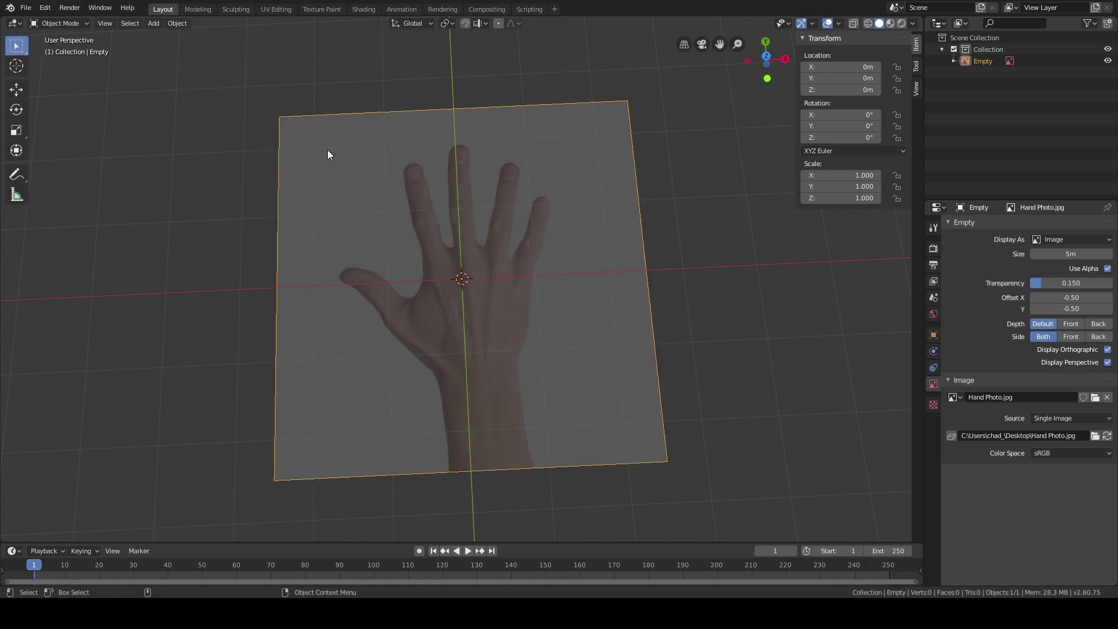
pyautogui.hotkey('shift', 'a')
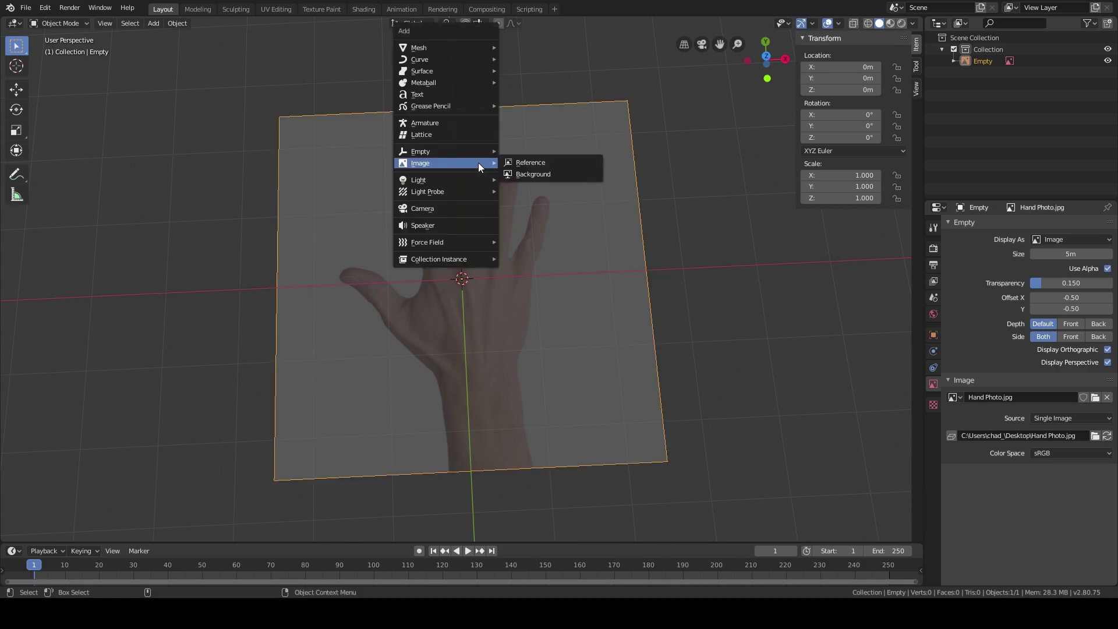
pyautogui.moveTo(476, 45)
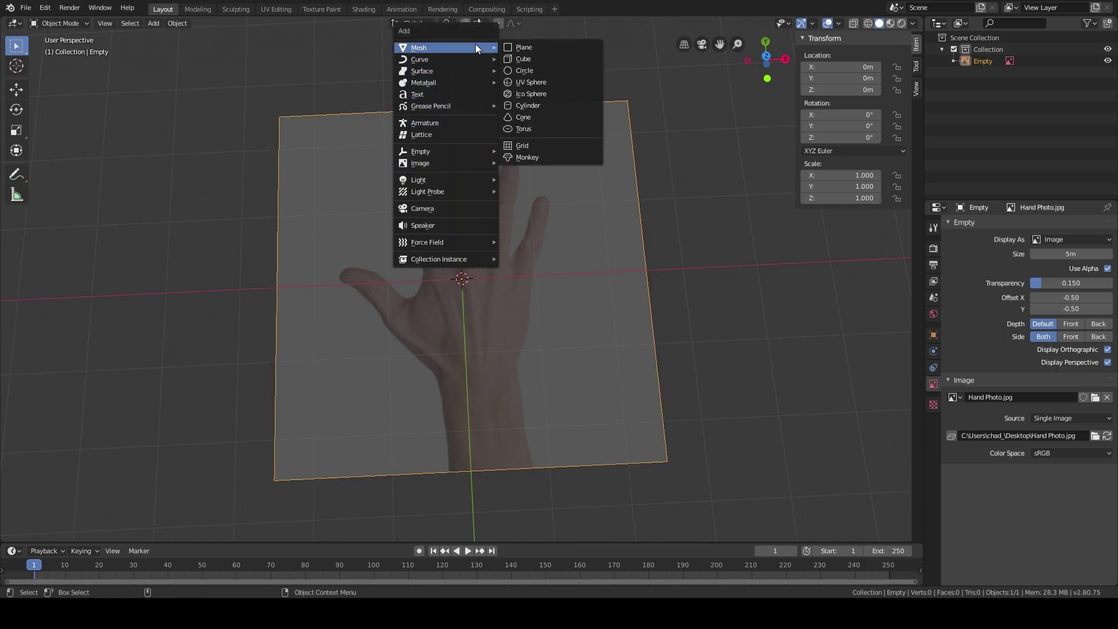
pyautogui.click(543, 58)
pyautogui.moveTo(557, 292); pyautogui.dragTo(544, 267, button='middle')
pyautogui.scroll(5, 550, 212)
pyautogui.scroll(-5, 545, 269)
pyautogui.moveTo(599, 317); pyautogui.dragTo(552, 302, button='middle')
# Step: Enter Edit Mode on the cube and switch to face selection
pyautogui.press('Tab')
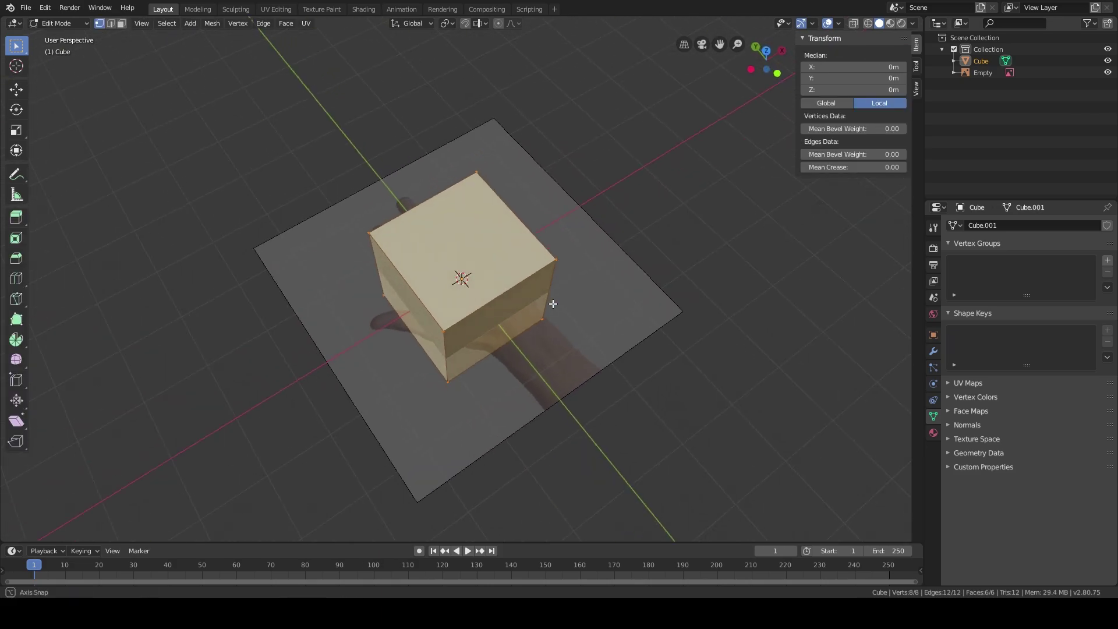
pyautogui.click(121, 23)
pyautogui.moveTo(239, 192); pyautogui.dragTo(320, 182, button='middle')
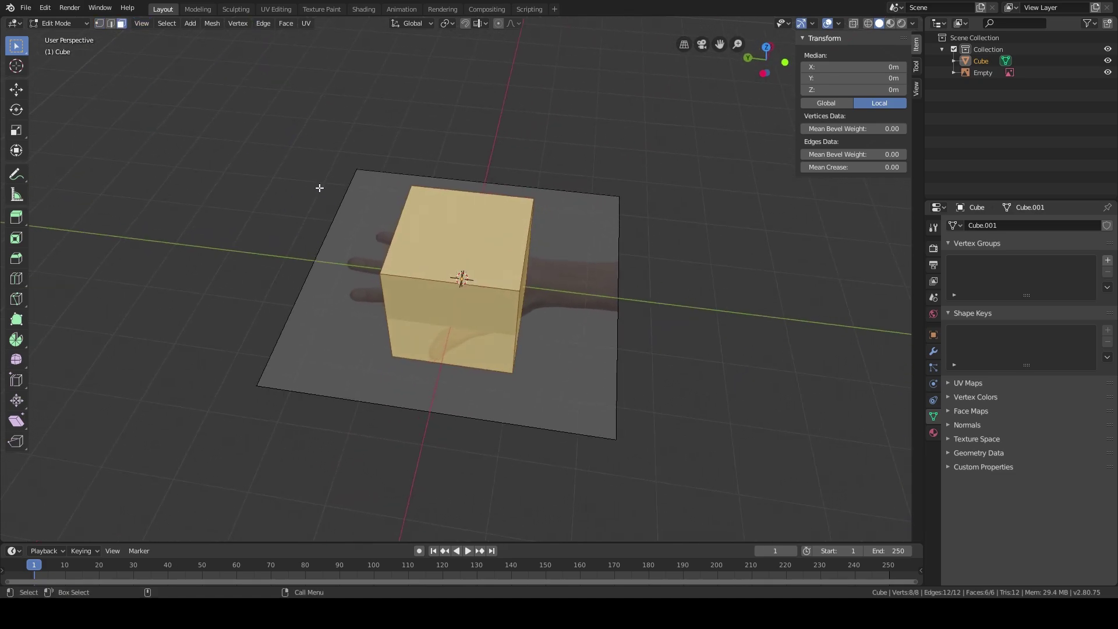
pyautogui.rightClick(506, 250)
pyautogui.press('Escape')
# Step: Delete all of the cube's faces except the upright one on the fingertip side
pyautogui.click(474, 280)
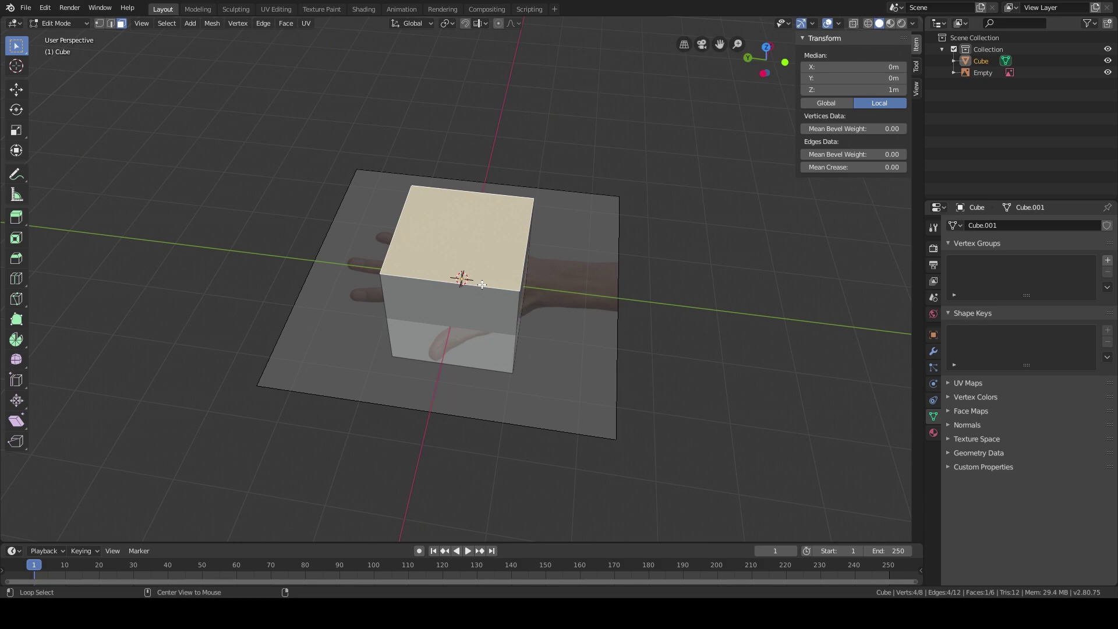
pyautogui.press('a')
pyautogui.moveTo(599, 324); pyautogui.dragTo(543, 323, button='middle')
pyautogui.press('x')
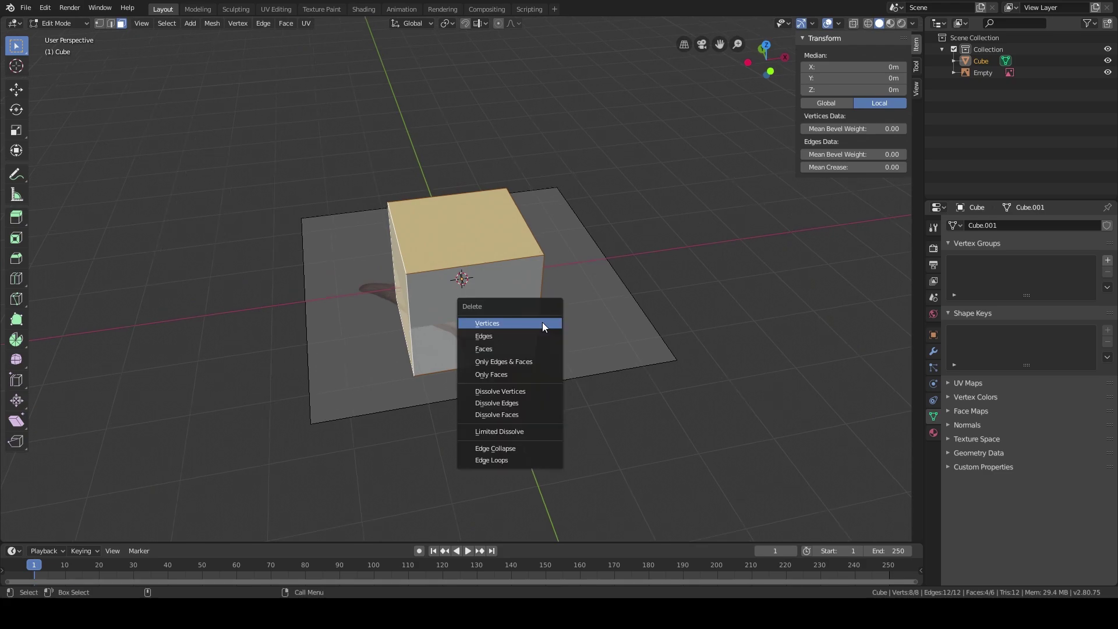
pyautogui.click(509, 349)
pyautogui.click(483, 327)
pyautogui.press('x')
pyautogui.click(484, 330)
pyautogui.moveTo(483, 330); pyautogui.dragTo(228, 218, button='middle')
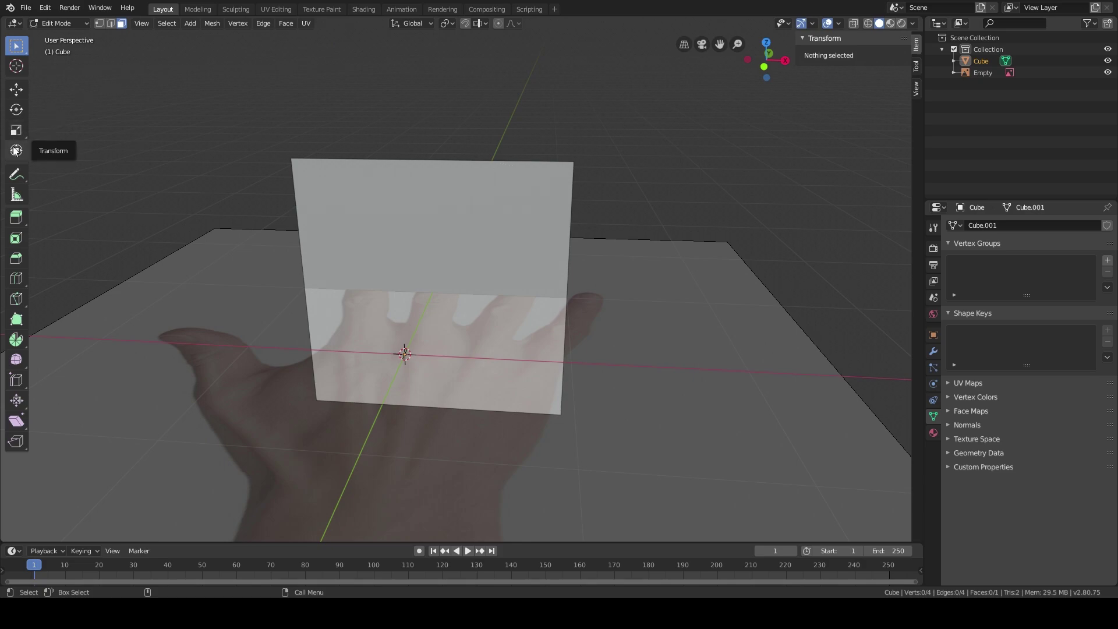
# Step: Divide the remaining face into four quads with one vertical and one horizontal centred loop cut
pyautogui.click(20, 280)
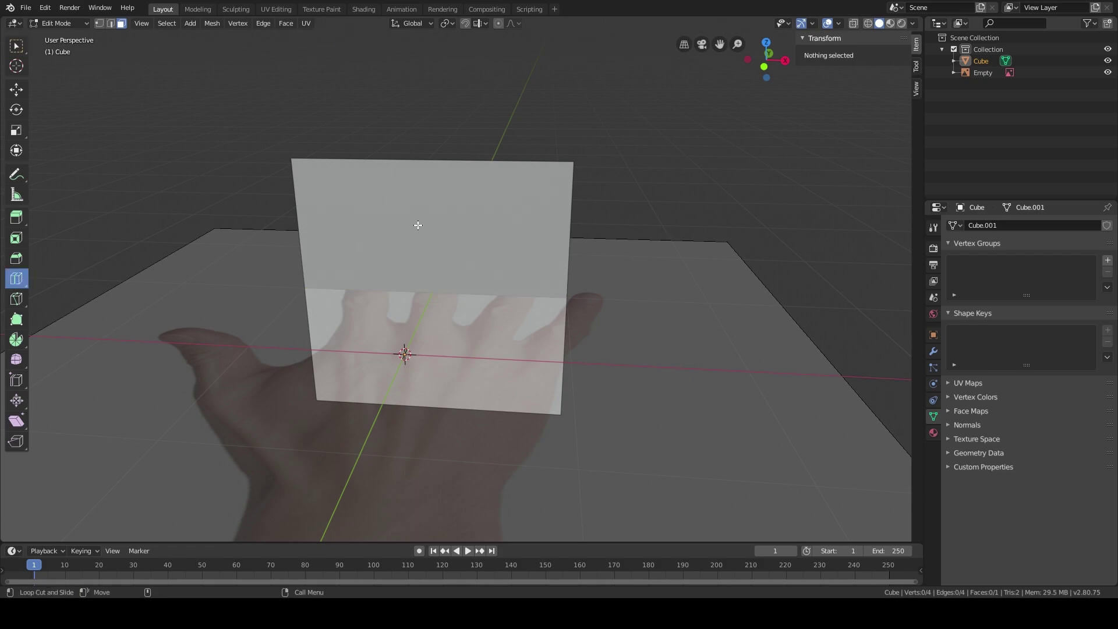
pyautogui.click(434, 171)
pyautogui.click(436, 296)
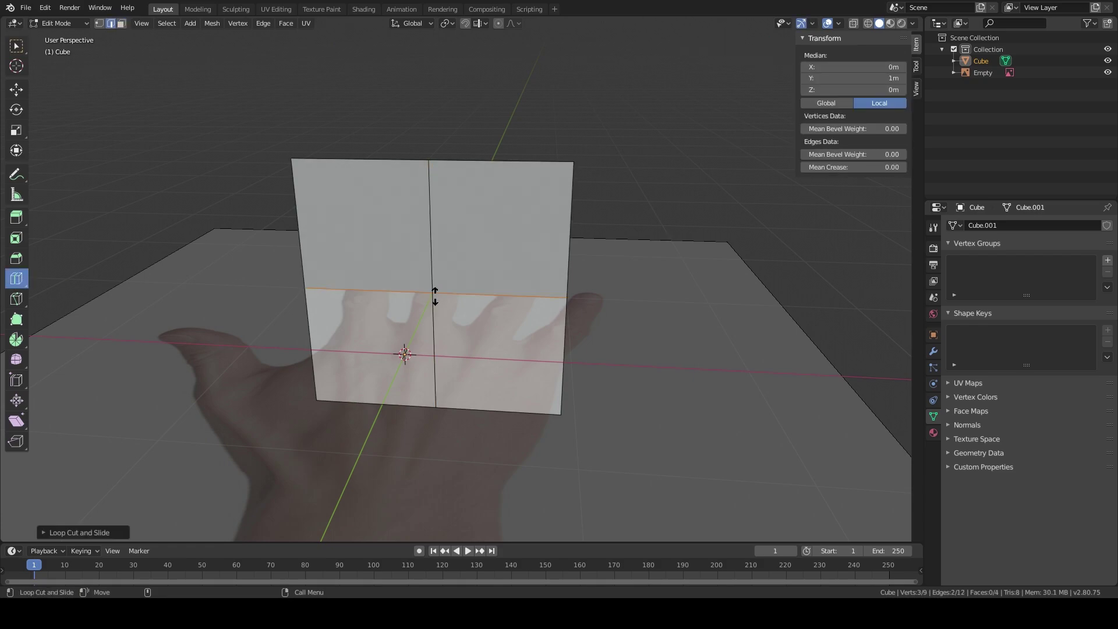
pyautogui.rightClick(647, 257)
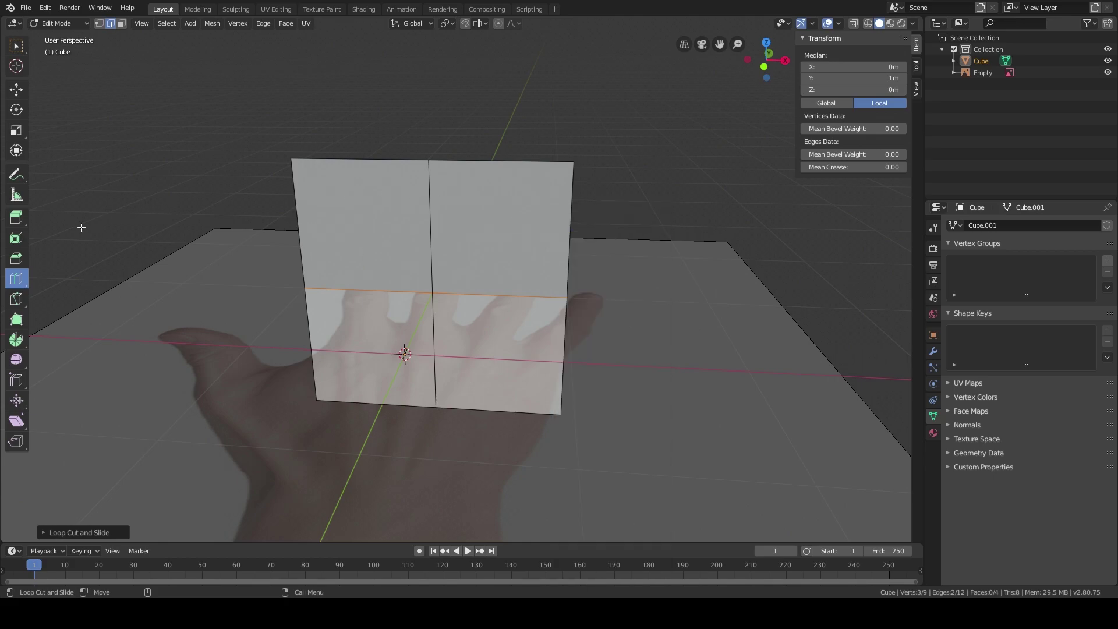
pyautogui.press('Tab')
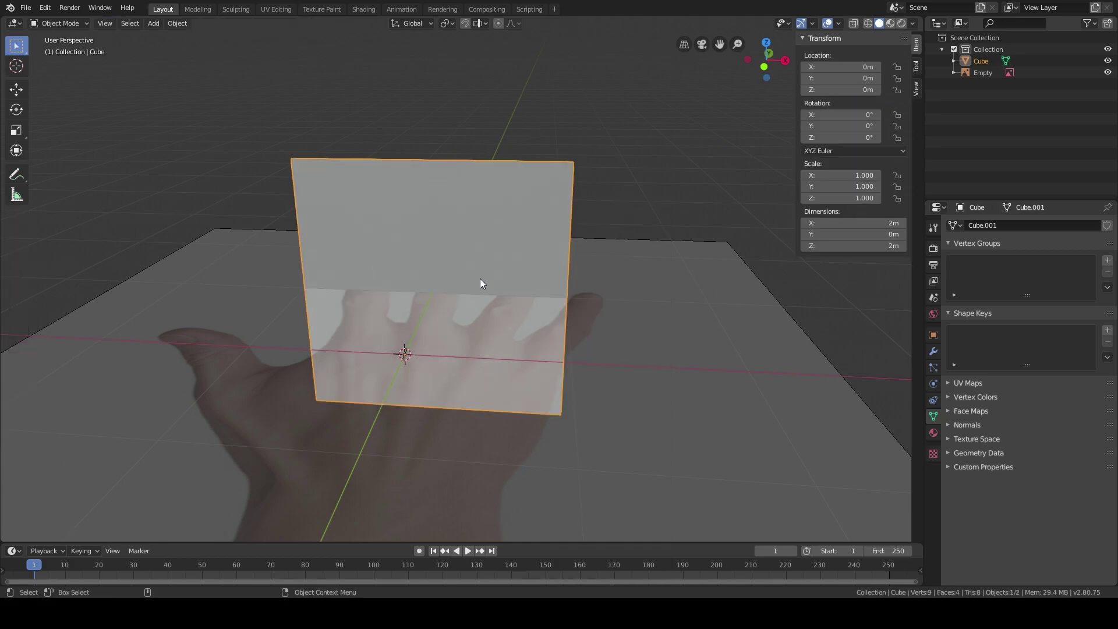
pyautogui.press('Tab')
pyautogui.moveTo(481, 274); pyautogui.dragTo(457, 273, button='middle')
pyautogui.press('Tab')
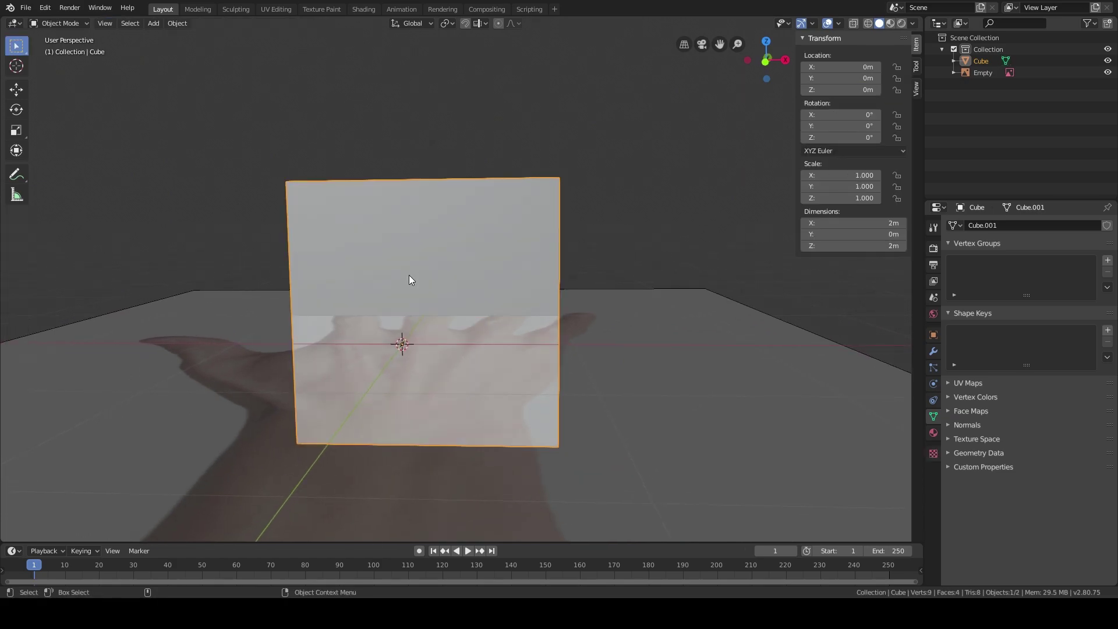
pyautogui.press('Tab')
pyautogui.press('Tab')
pyautogui.press('Tab')
pyautogui.moveTo(408, 292); pyautogui.dragTo(260, 218, button='middle')
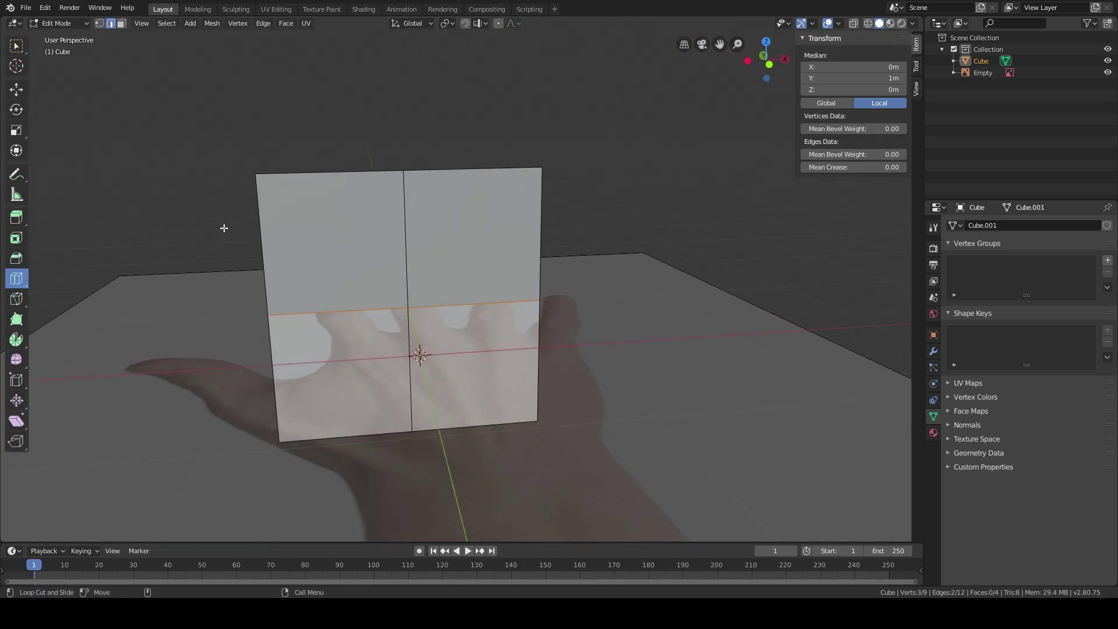
# Step: Select the whole divided face and round it into an octagon with To Sphere
pyautogui.click(17, 46)
pyautogui.moveTo(431, 257); pyautogui.dragTo(439, 237, button='middle')
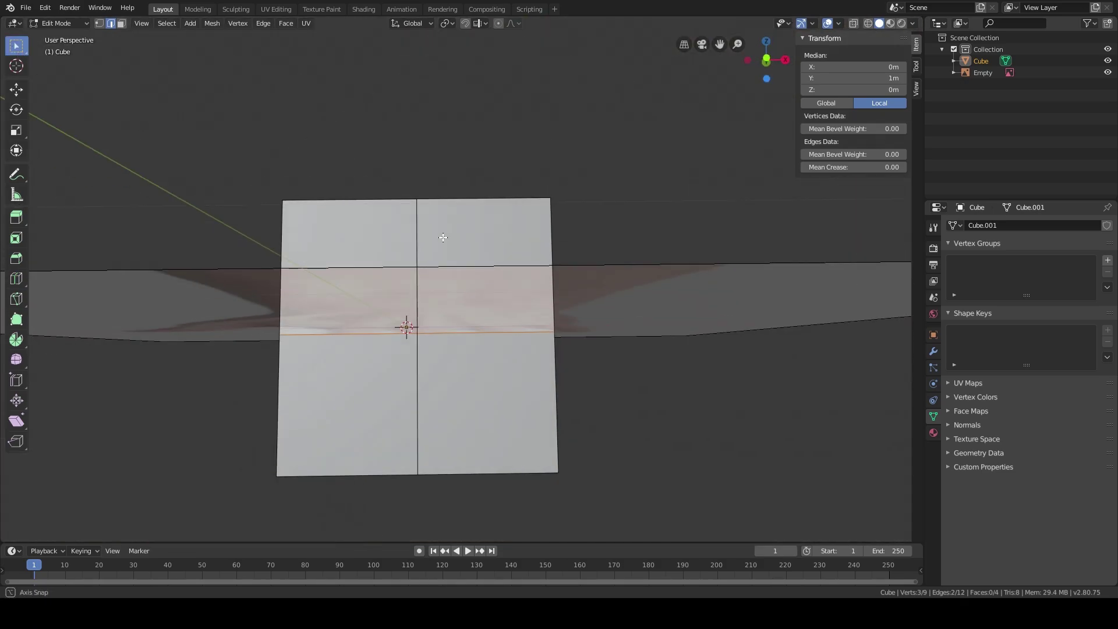
pyautogui.moveTo(546, 286)
pyautogui.mouseDown(button='middle')
pyautogui.moveTo(547, 307)
pyautogui.moveTo(549, 282)
pyautogui.moveTo(557, 293)
pyautogui.mouseUp(button='middle')
pyautogui.press('a')
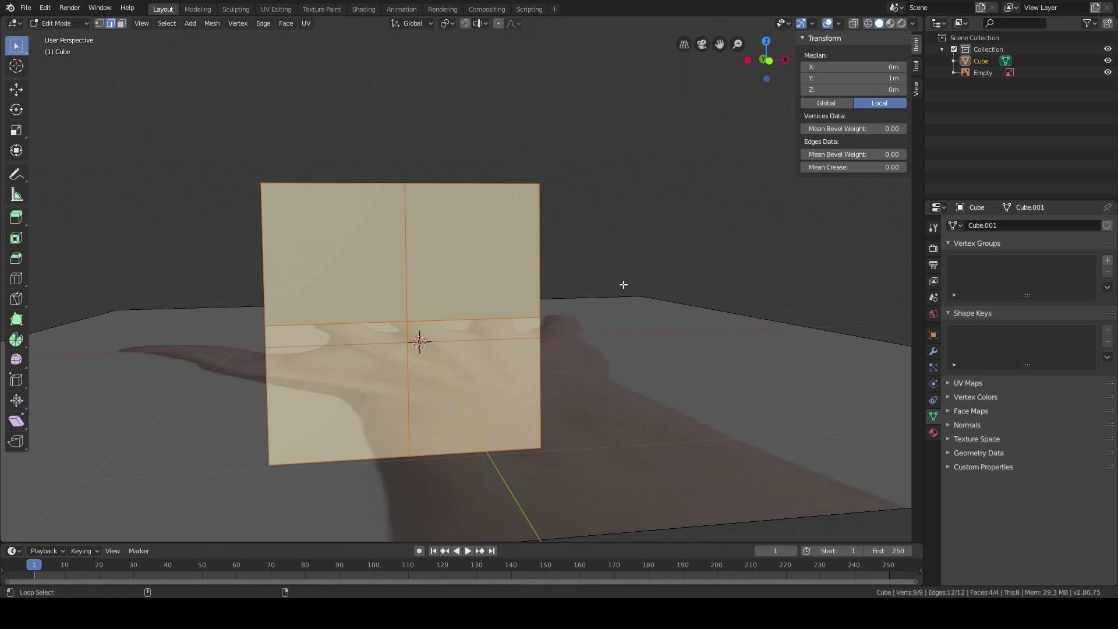
pyautogui.hotkey('shift', 'alt', 's')
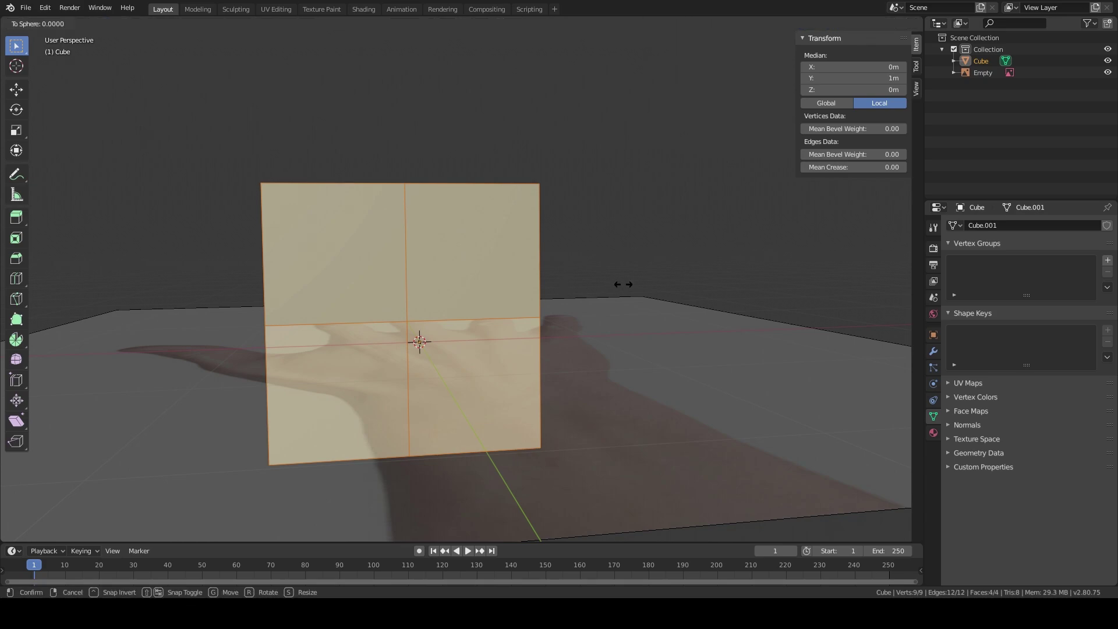
pyautogui.moveTo(867, 284)
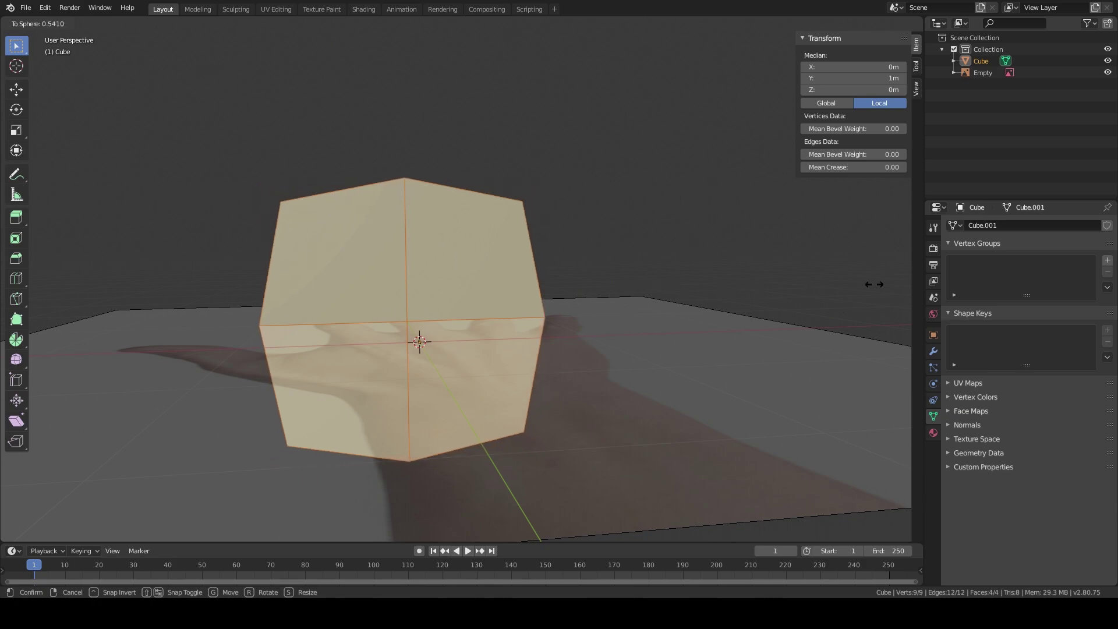
pyautogui.moveTo(337, 284)
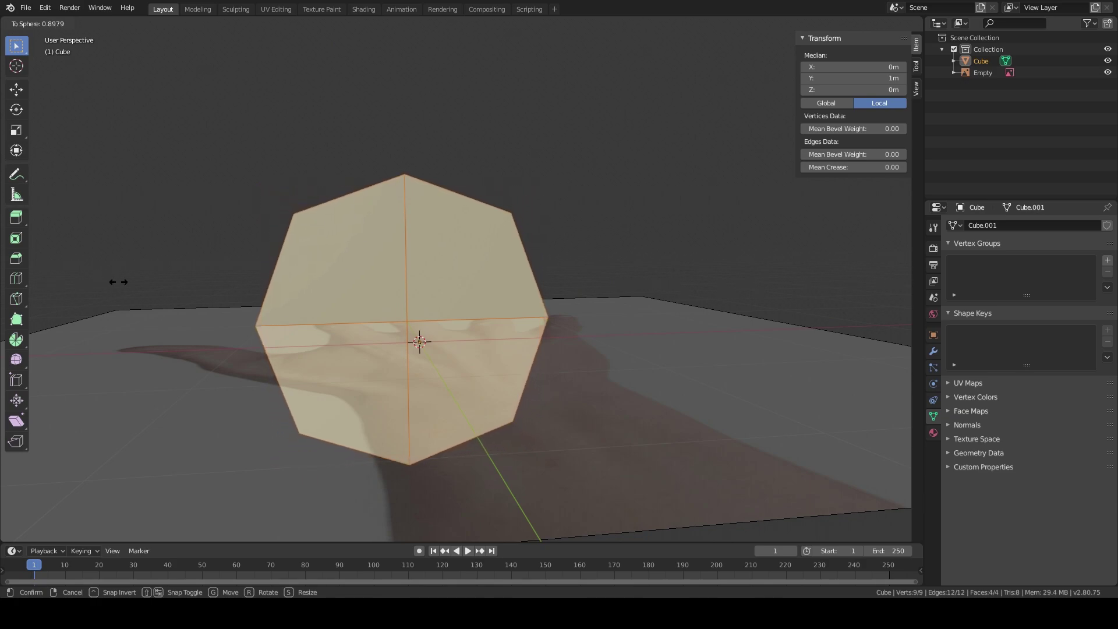
pyautogui.click(660, 314)
# Step: Scale the octagon down uniformly to roughly the width of the middle finger
pyautogui.moveTo(664, 314)
pyautogui.mouseDown(button='middle')
pyautogui.moveTo(631, 250)
pyautogui.moveTo(539, 284)
pyautogui.moveTo(509, 357)
pyautogui.moveTo(624, 387)
pyautogui.moveTo(669, 325)
pyautogui.mouseUp(button='middle')
pyautogui.scroll(4, 483, 260)
pyautogui.moveTo(483, 259); pyautogui.dragTo(580, 312, button='middle')
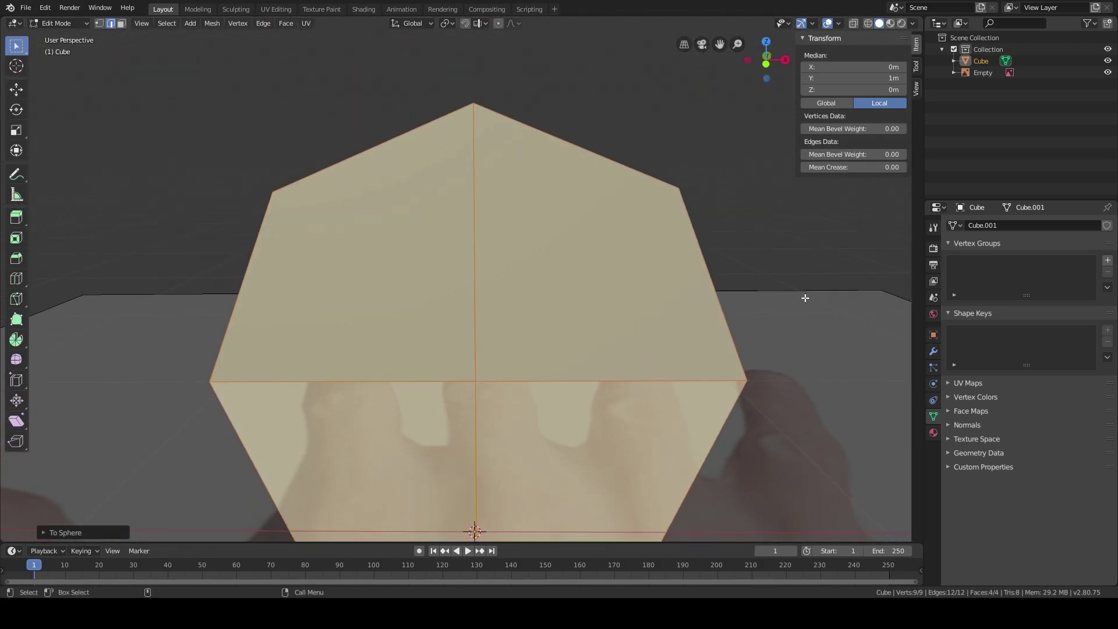
pyautogui.press('s')
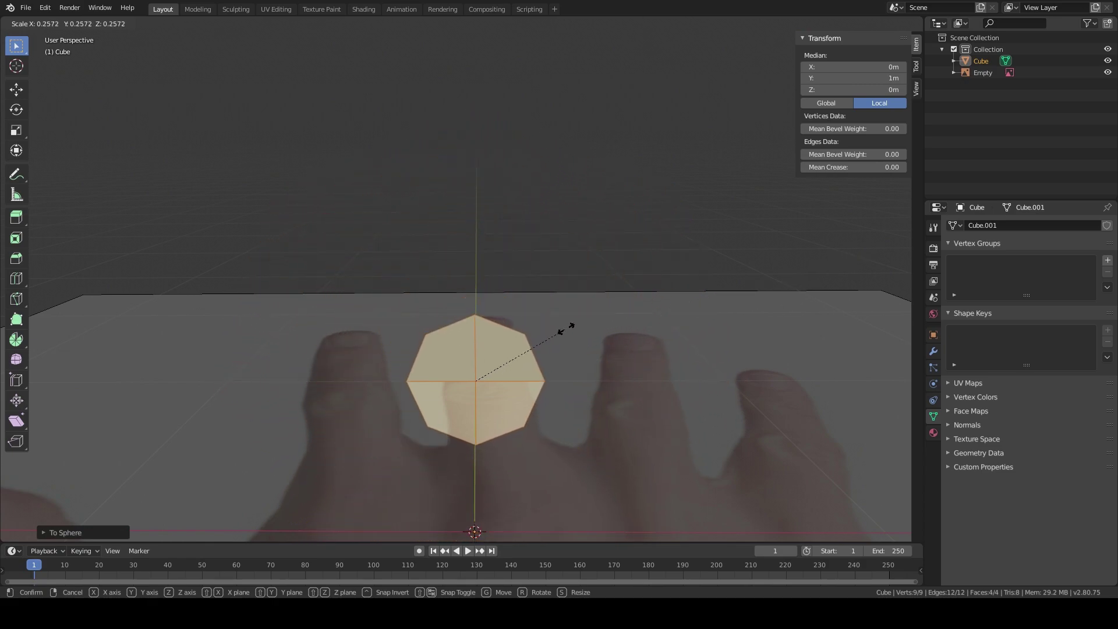
pyautogui.click(546, 332)
pyautogui.moveTo(557, 348); pyautogui.dragTo(537, 299, button='middle')
pyautogui.press('s')
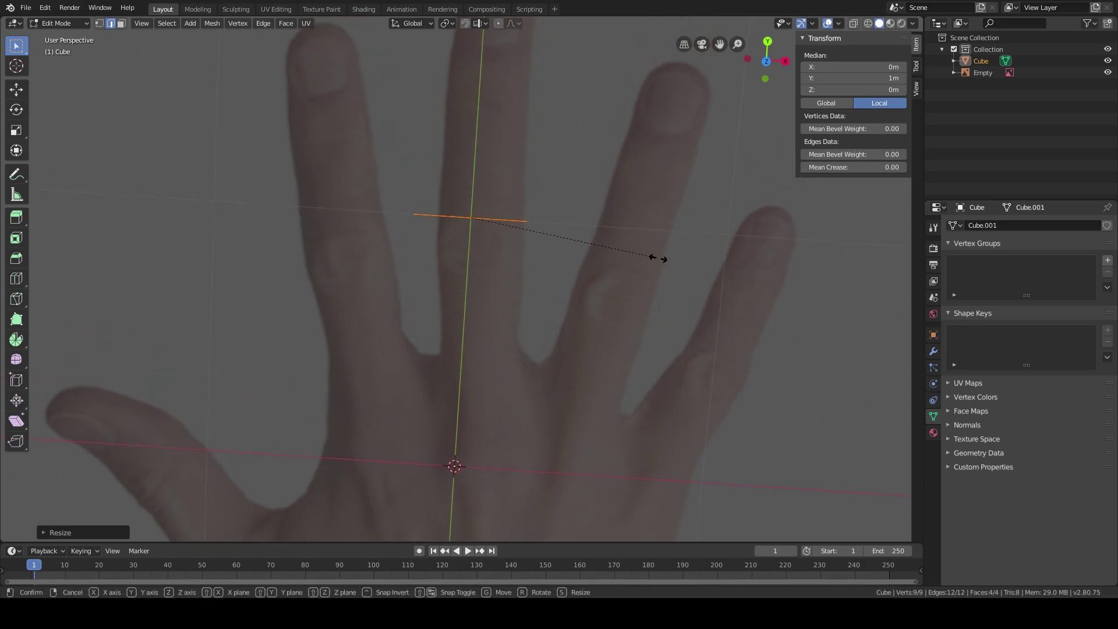
pyautogui.click(628, 258)
# Step: Move the octagon about 0.034 m along the global X axis towards the middle finger's centre
pyautogui.moveTo(622, 238); pyautogui.dragTo(425, 287, button='middle')
pyautogui.press('g')
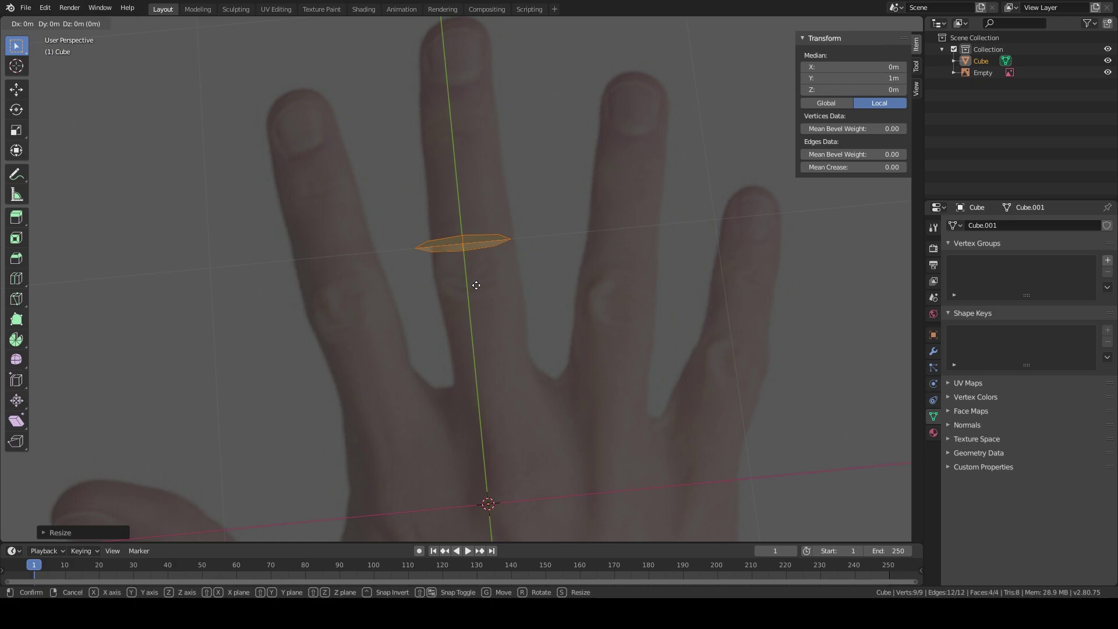
pyautogui.press('x')
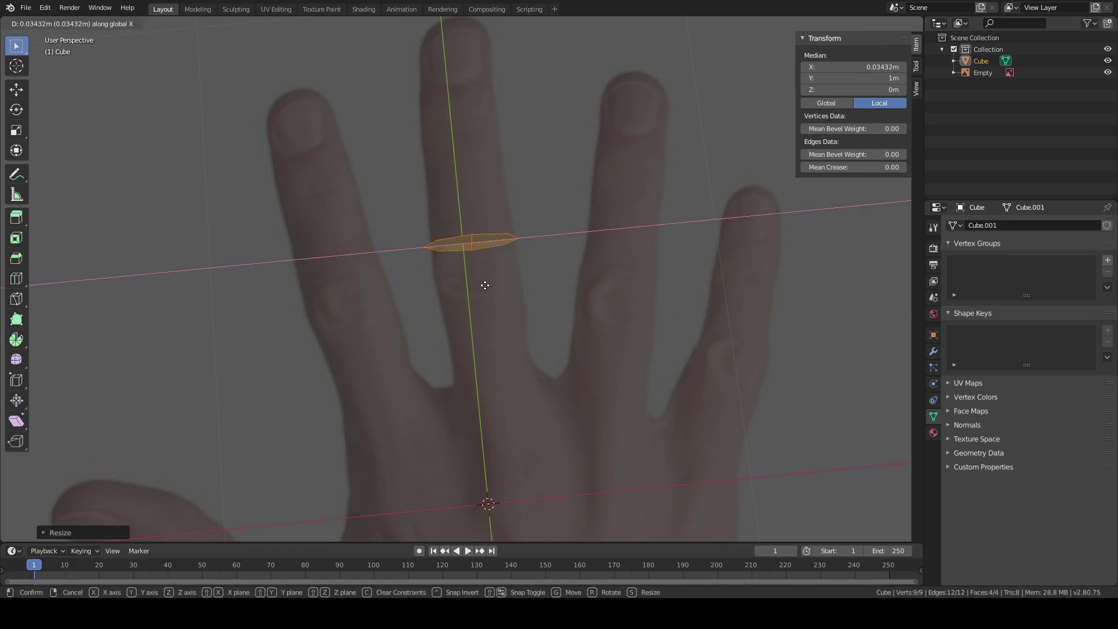
pyautogui.click(486, 286)
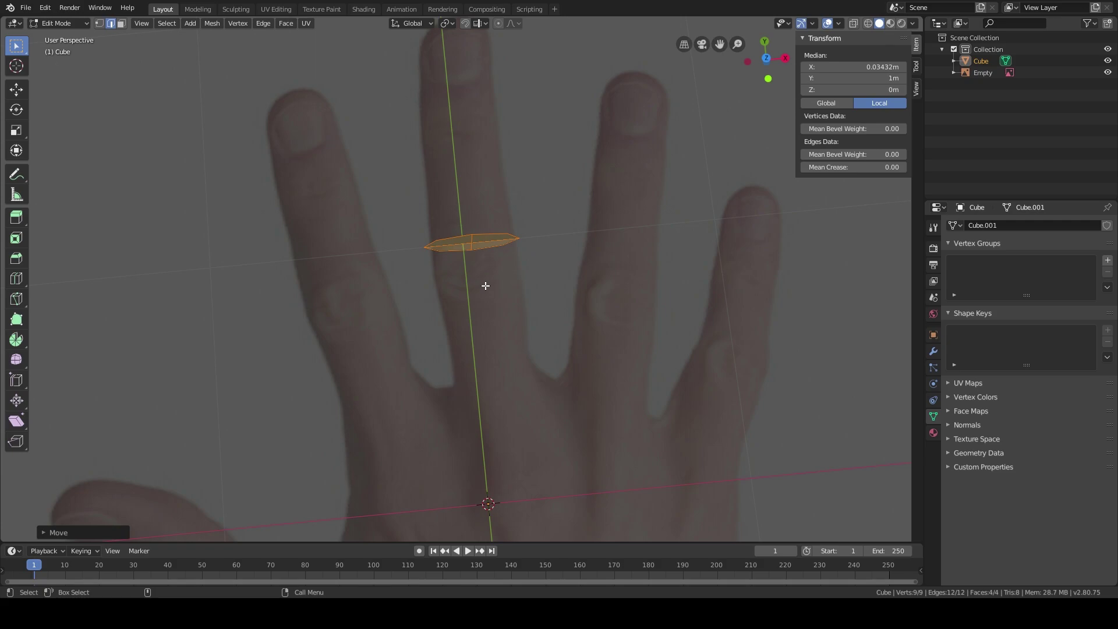
# Step: In top orthographic view, scale the octagon down further to match the middle finger's width
pyautogui.press('KP_7')
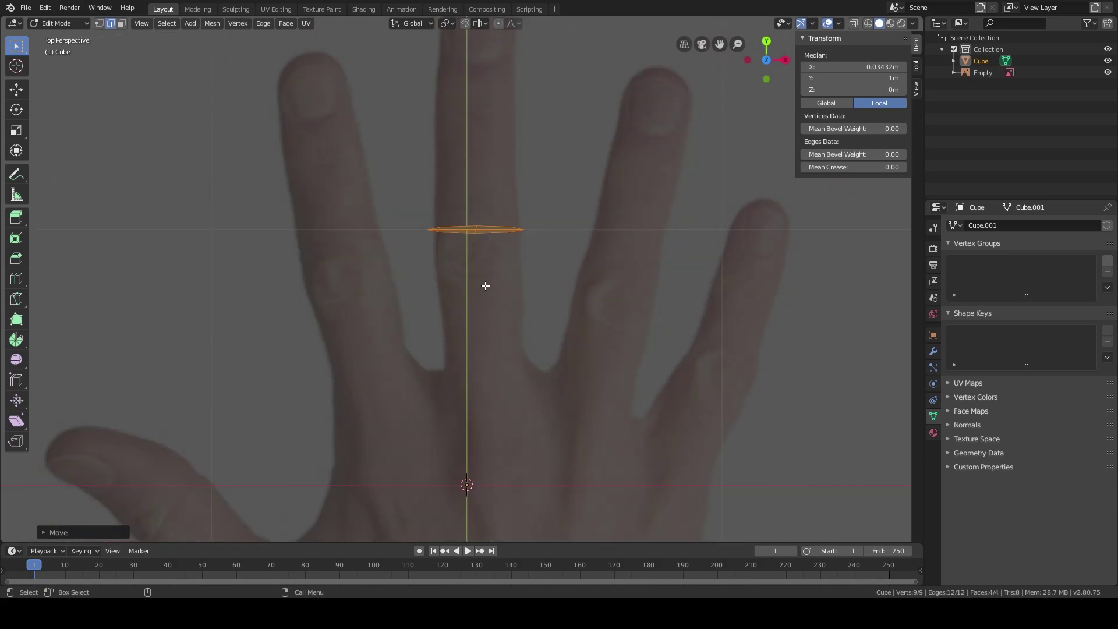
pyautogui.press('KP_5')
pyautogui.scroll(1, 505, 268)
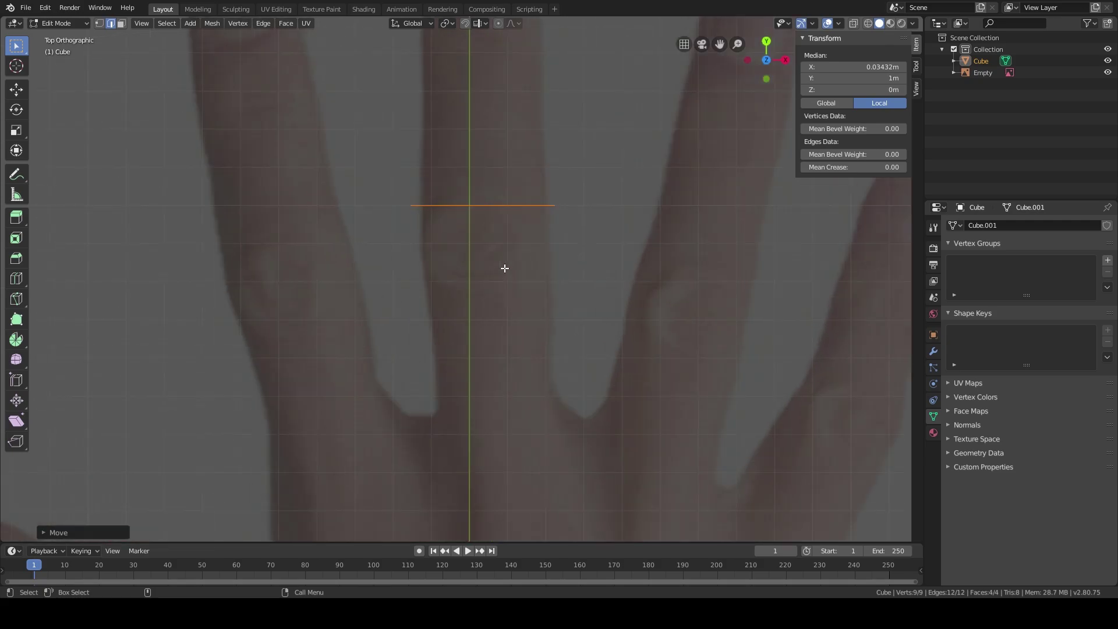
pyautogui.keyDown('shift'); pyautogui.moveTo(516, 168); pyautogui.dragTo(491, 281, button='middle'); pyautogui.keyUp('shift')
pyautogui.scroll(1, 474, 314)
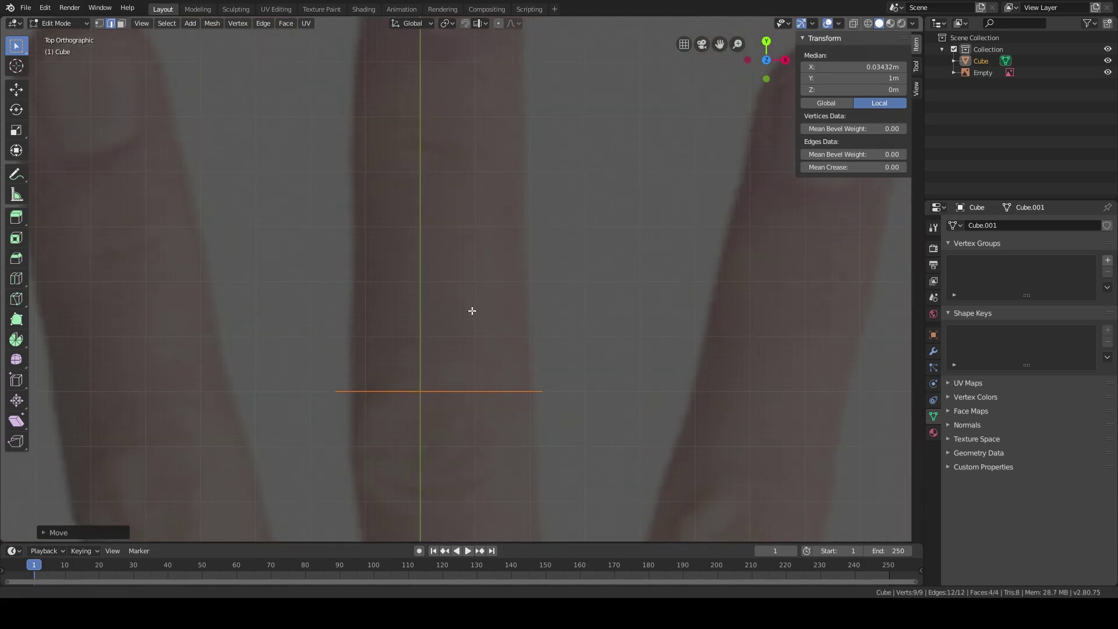
pyautogui.press('s')
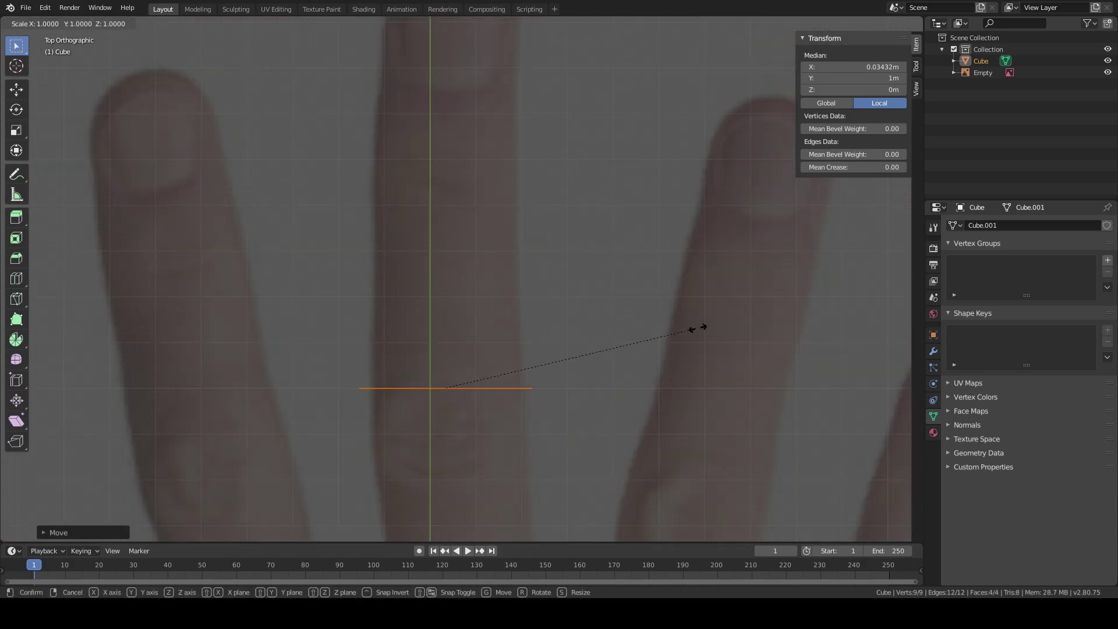
pyautogui.click(664, 338)
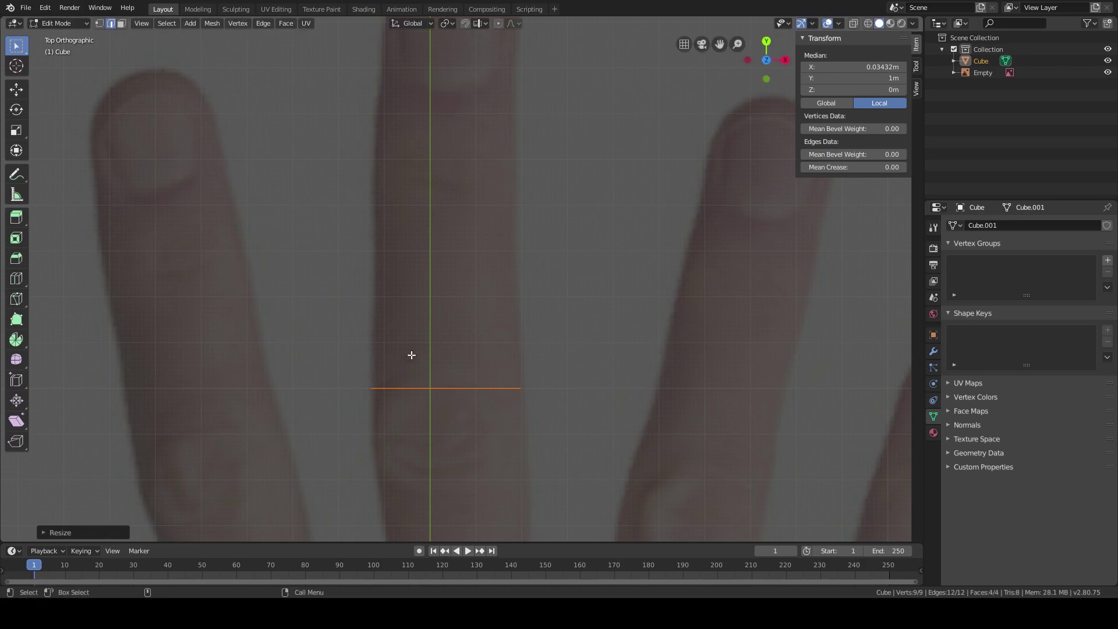
# Step: Centre the octagon across the middle finger by moving it along X to about 0.049 m
pyautogui.scroll(-3, 485, 379)
pyautogui.keyDown('shift'); pyautogui.moveTo(485, 378); pyautogui.dragTo(466, 348, button='middle'); pyautogui.keyUp('shift')
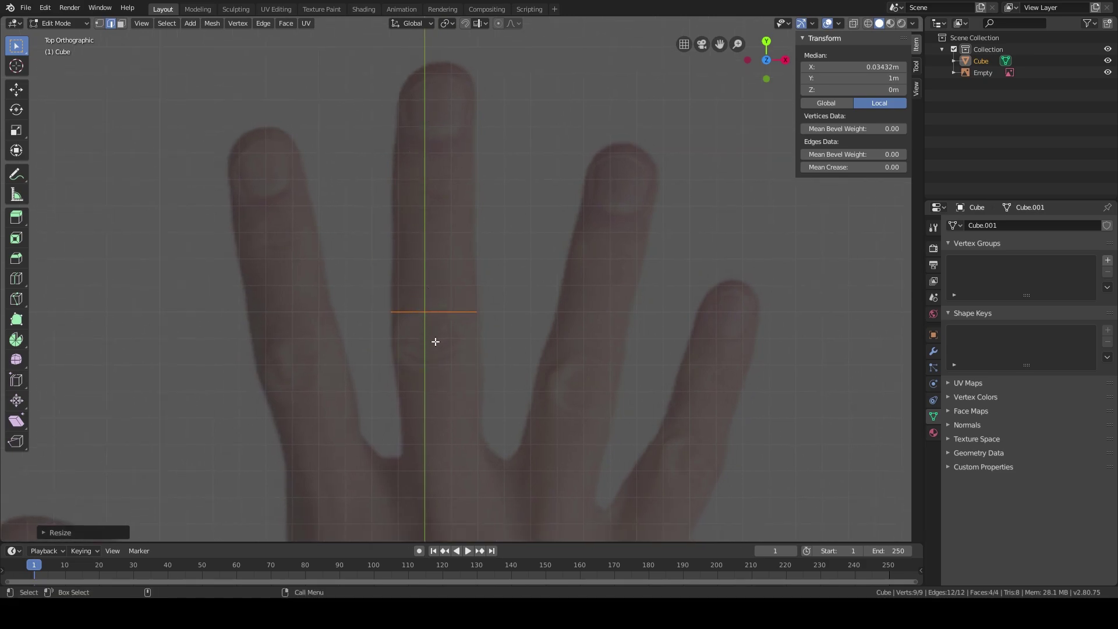
pyautogui.scroll(1, 470, 272)
pyautogui.press('g')
pyautogui.press('x')
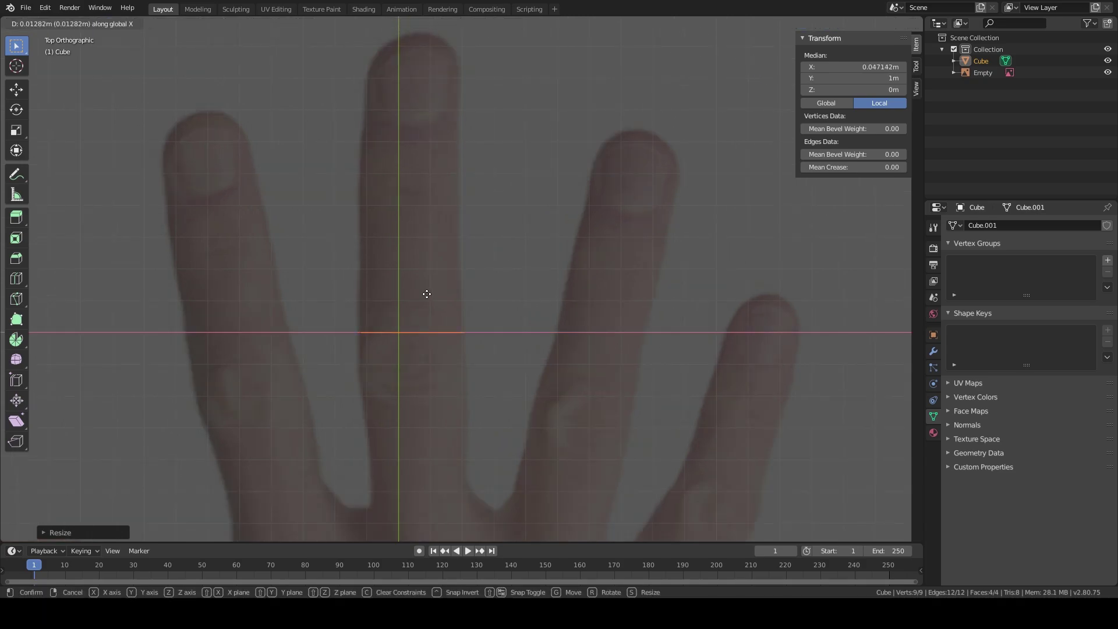
pyautogui.click(428, 295)
# Step: Move the octagon along Y to the base of the middle finger, at about 0.46 m
pyautogui.keyDown('shift'); pyautogui.moveTo(440, 337); pyautogui.dragTo(410, 291, button='middle'); pyautogui.keyUp('shift')
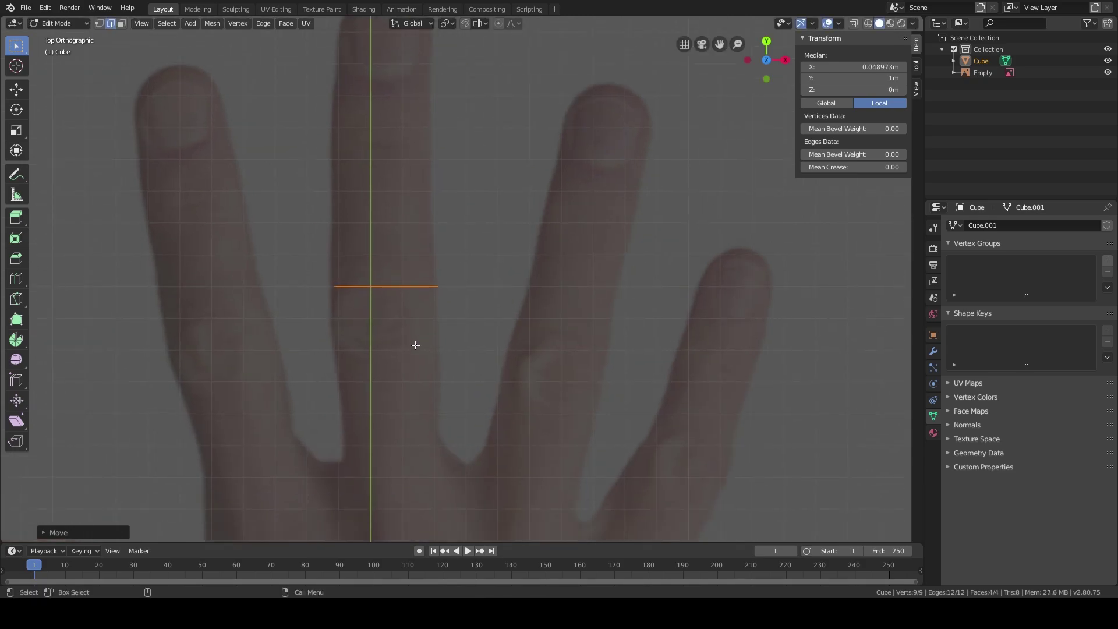
pyautogui.press('g')
pyautogui.press('y')
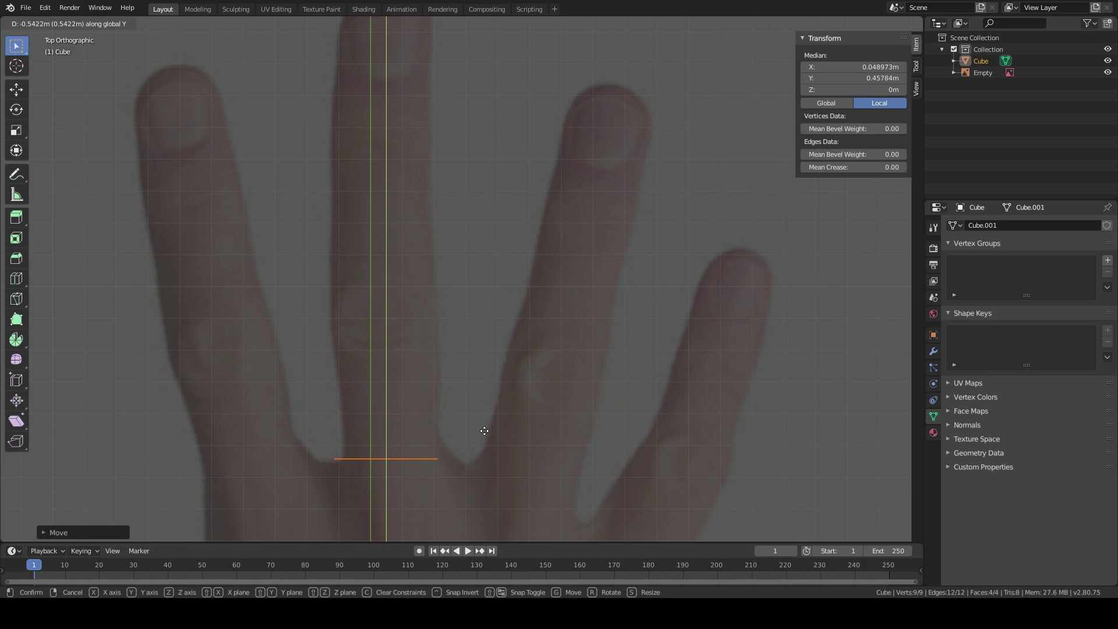
pyautogui.click(484, 431)
pyautogui.keyDown('shift'); pyautogui.moveTo(479, 361); pyautogui.dragTo(493, 294, button='middle'); pyautogui.keyUp('shift')
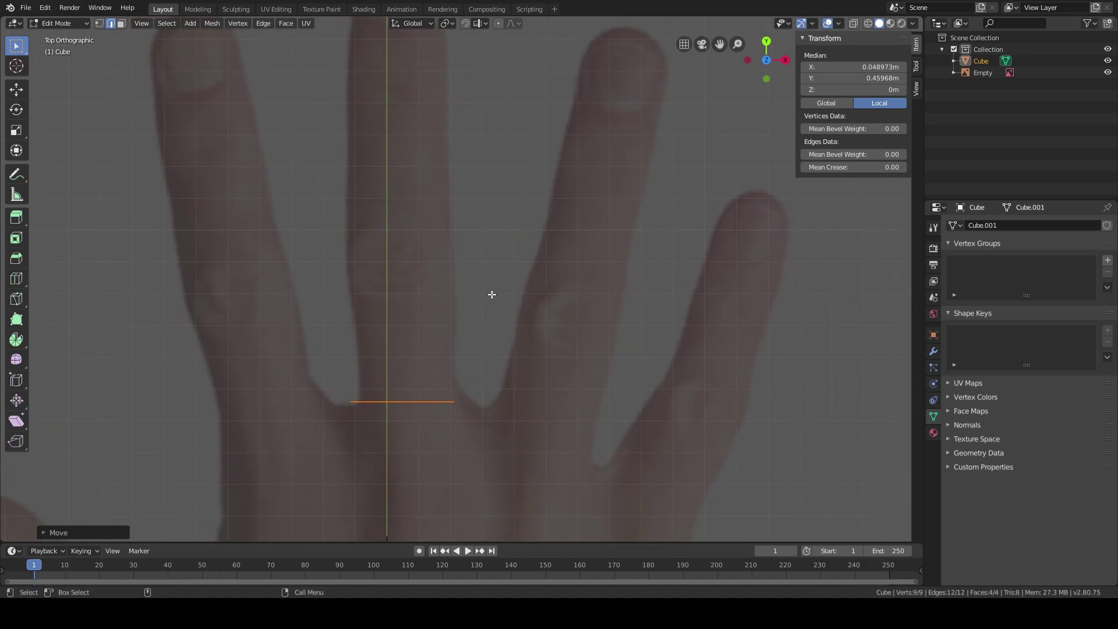
# Step: Extrude the octagon along the global Y axis to about 0.90 m to form the middle finger's first segment
pyautogui.press('e')
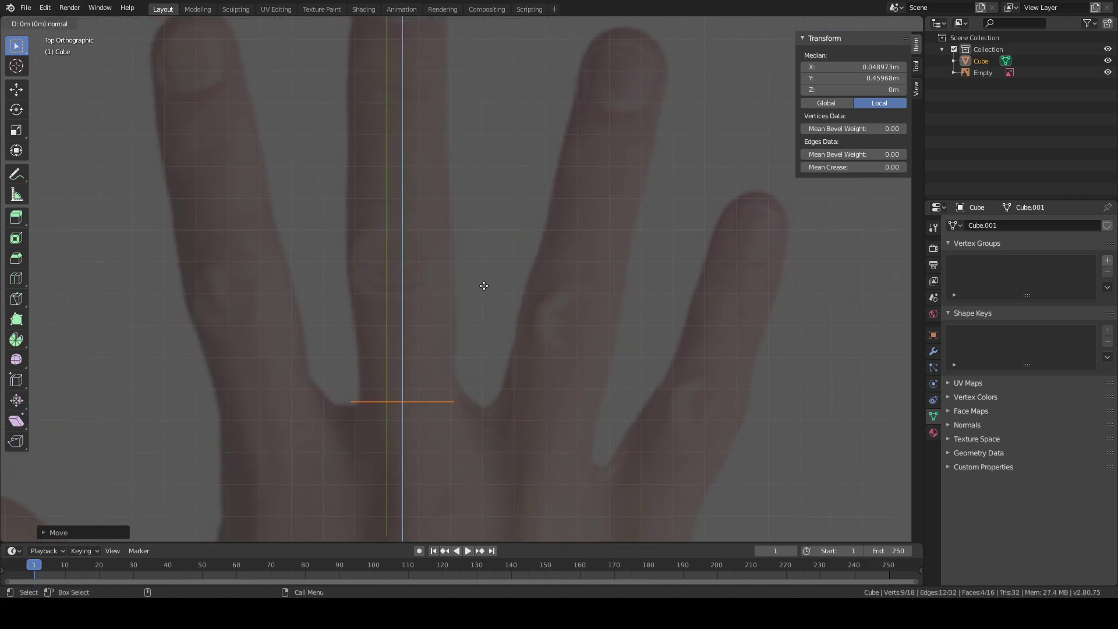
pyautogui.press('y')
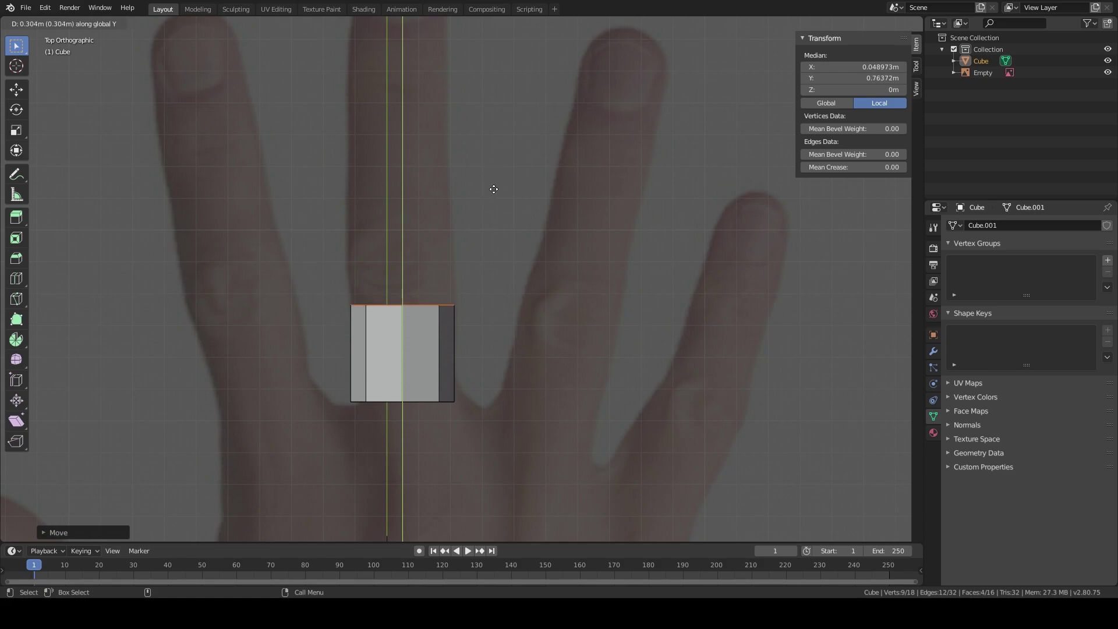
pyautogui.click(497, 144)
pyautogui.keyDown('shift'); pyautogui.moveTo(515, 145); pyautogui.dragTo(497, 190, button='middle'); pyautogui.keyUp('shift')
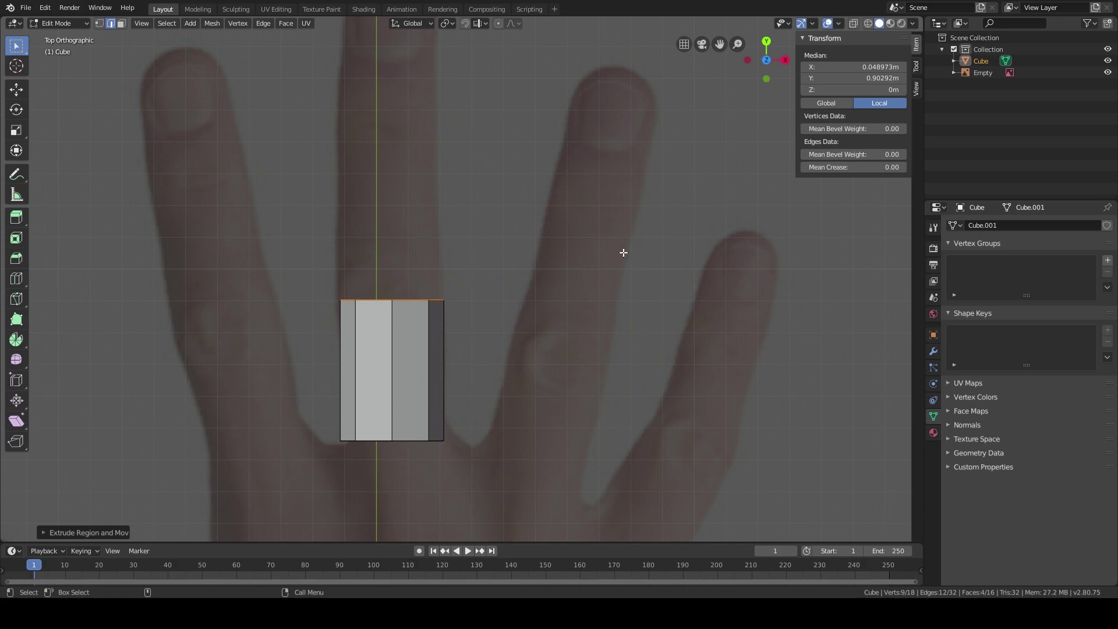
# Step: Switch the viewport shading to Wireframe so the reference photo shows through the mesh
pyautogui.press('z')
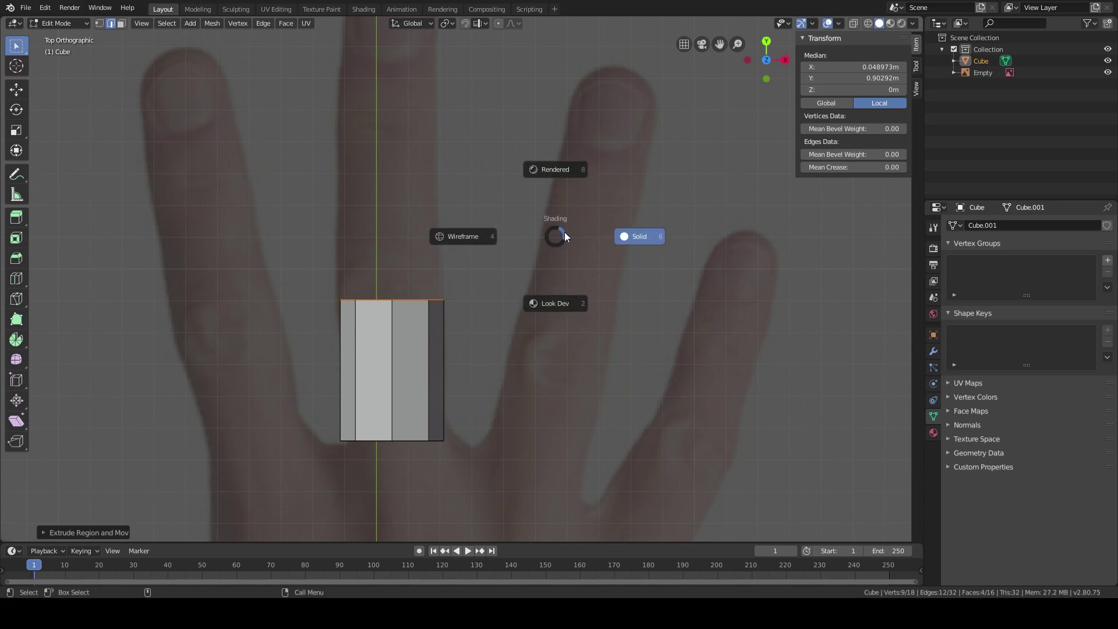
pyautogui.click(466, 235)
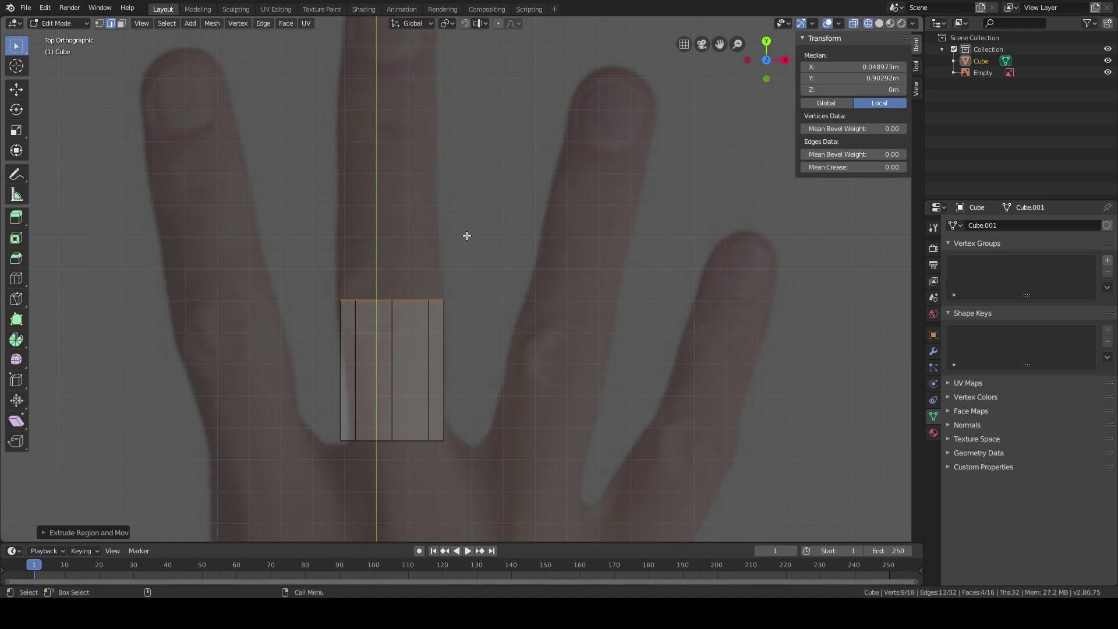
pyautogui.press('z')
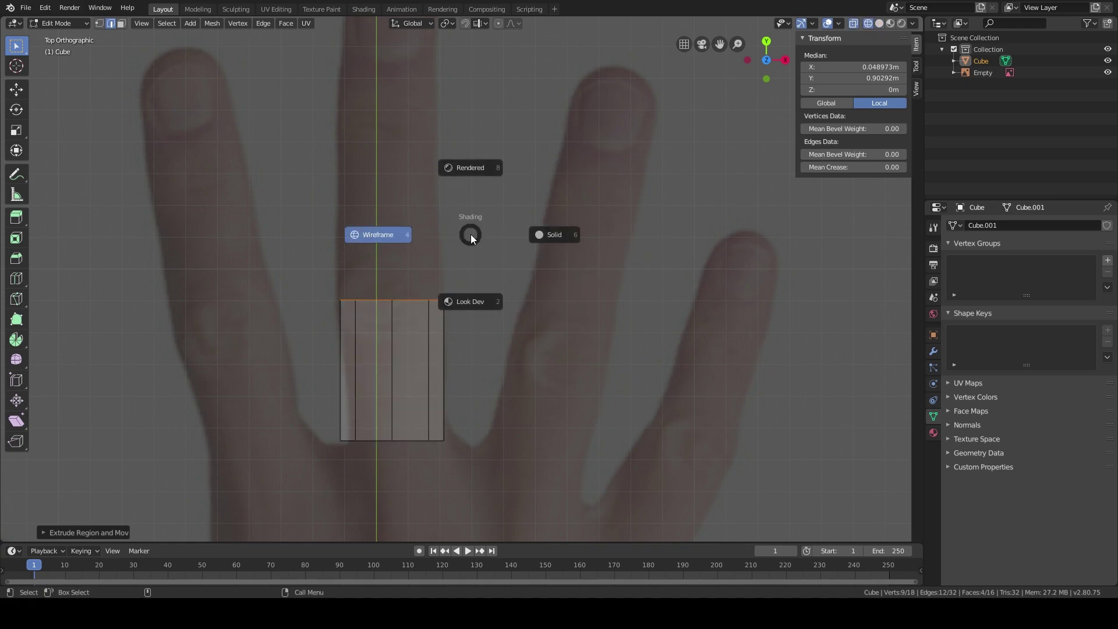
pyautogui.click(393, 234)
# Step: Move the segment's extruded end back along Y to about 0.815 m, just below the finger's knuckle
pyautogui.keyDown('shift'); pyautogui.moveTo(408, 242); pyautogui.dragTo(484, 193, button='middle'); pyautogui.keyUp('shift')
pyautogui.keyDown('shift'); pyautogui.moveTo(464, 232); pyautogui.dragTo(428, 317, button='middle'); pyautogui.keyUp('shift')
pyautogui.scroll(3, 450, 208)
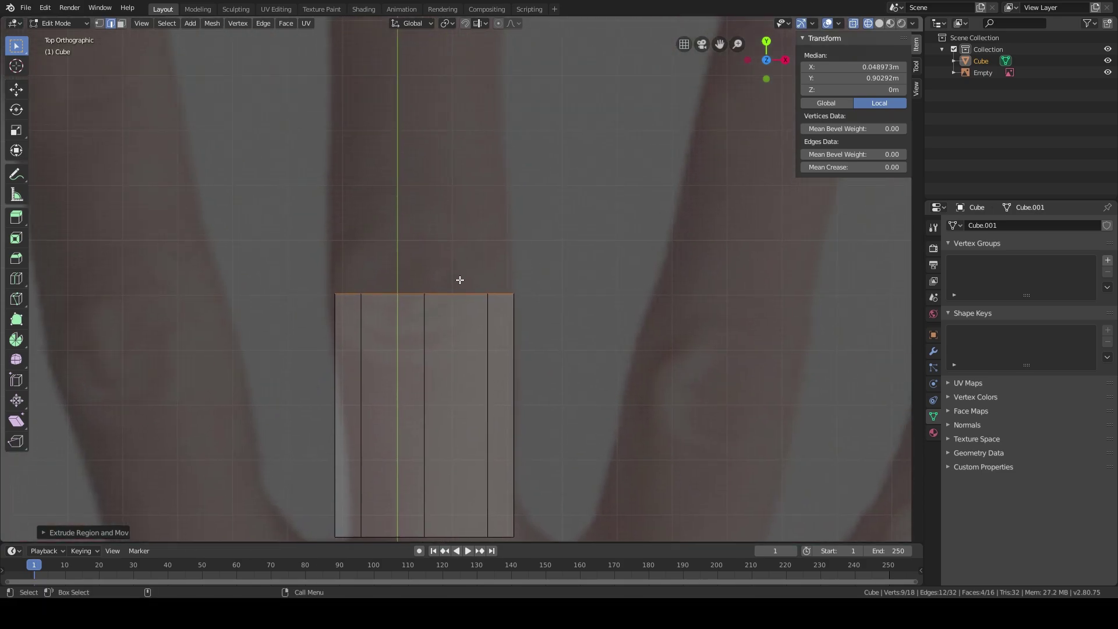
pyautogui.scroll(-3, 458, 281)
pyautogui.press('g')
pyautogui.press('y')
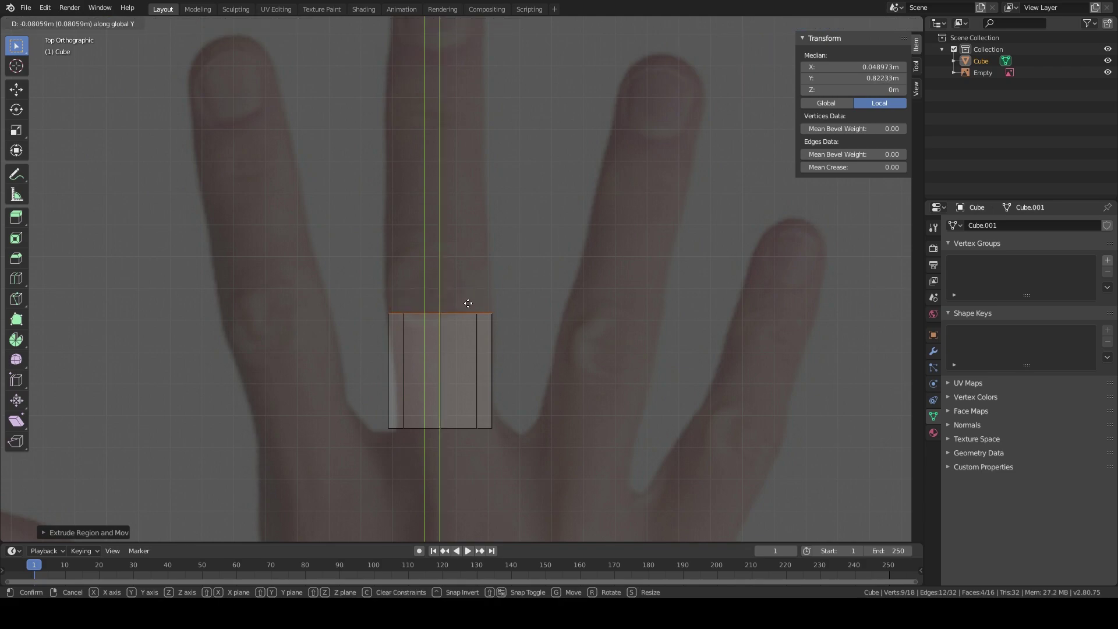
pyautogui.click(469, 305)
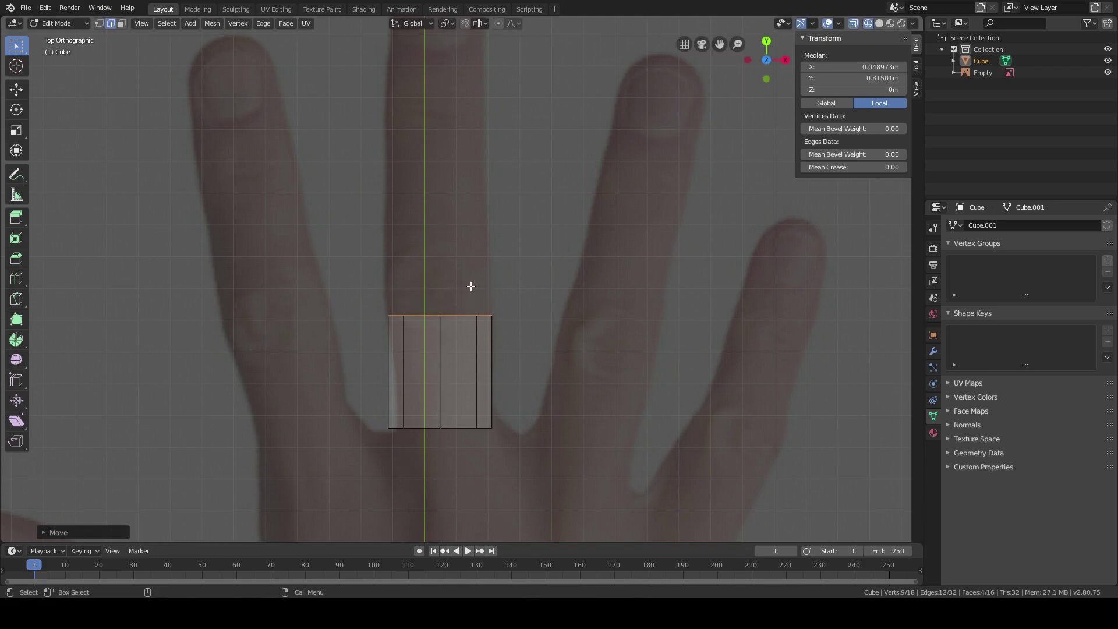
# Step: Extrude the end face twice along the finger, to Y about 0.92 m and 1.03 m, to span the knuckle
pyautogui.press('e')
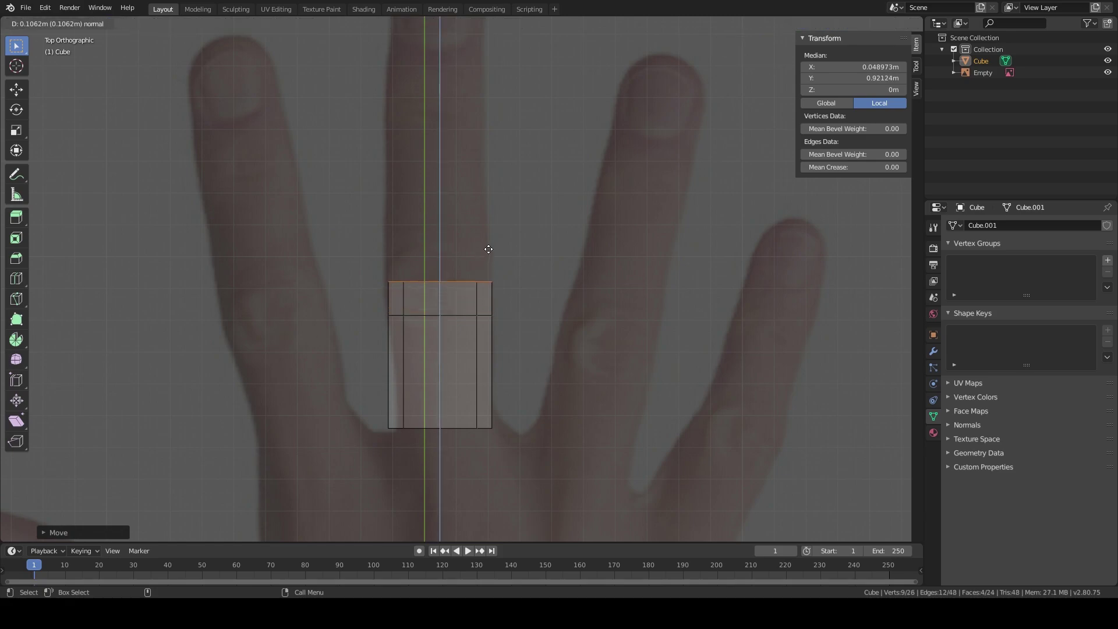
pyautogui.click(490, 250)
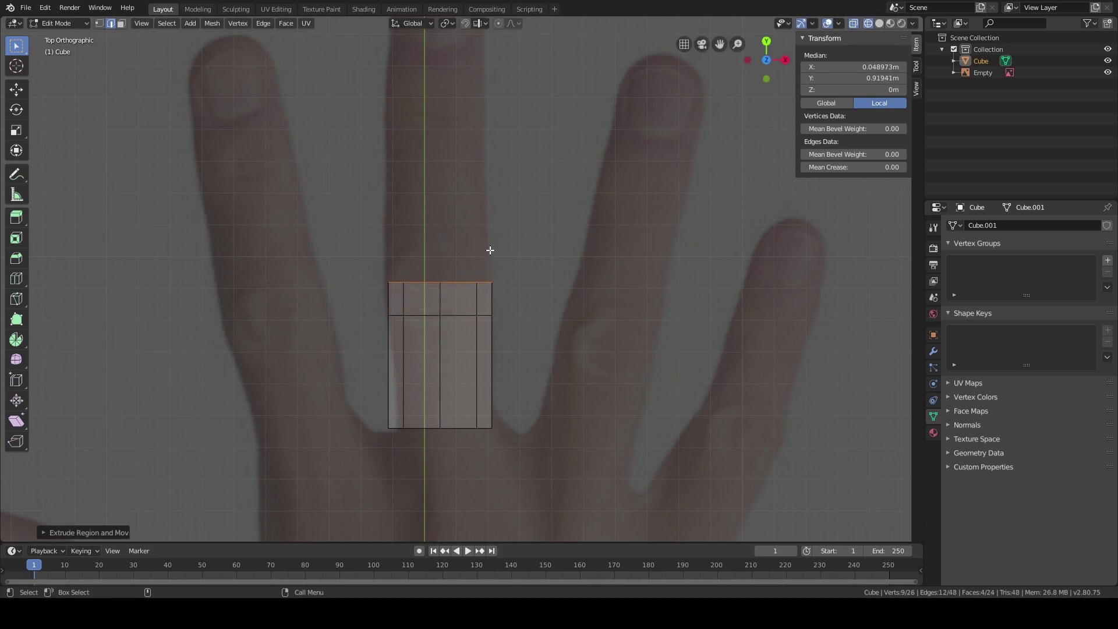
pyautogui.press('e')
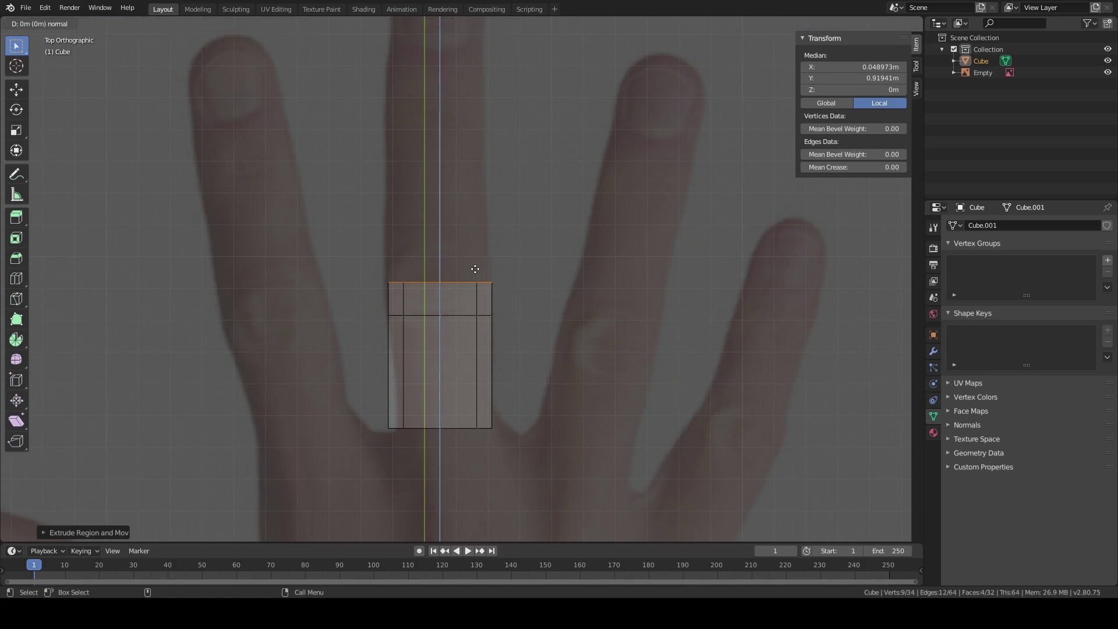
pyautogui.press('y')
pyautogui.click(480, 232)
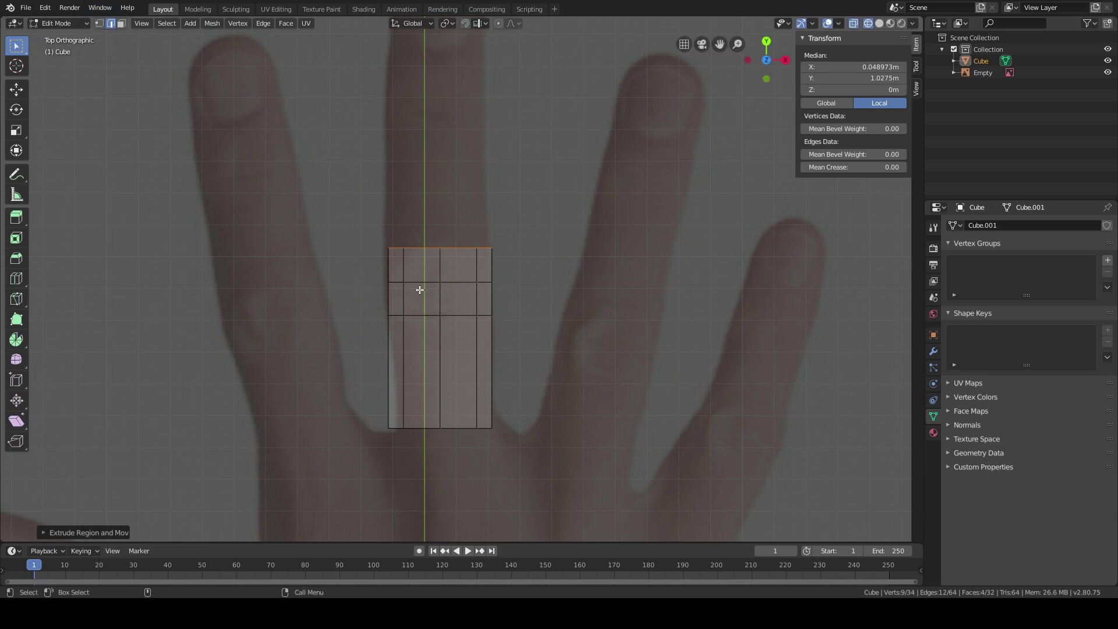
# Step: Select the middle edge loop of the knuckle and scale it up by about 1.04
pyautogui.keyDown('alt'); pyautogui.click(466, 284); pyautogui.keyUp('alt')
pyautogui.moveTo(465, 285)
pyautogui.mouseDown(button='middle')
pyautogui.moveTo(514, 300)
pyautogui.moveTo(419, 187)
pyautogui.moveTo(335, 140)
pyautogui.moveTo(357, 249)
pyautogui.moveTo(404, 215)
pyautogui.moveTo(472, 347)
pyautogui.moveTo(464, 265)
pyautogui.moveTo(469, 287)
pyautogui.mouseUp(button='middle')
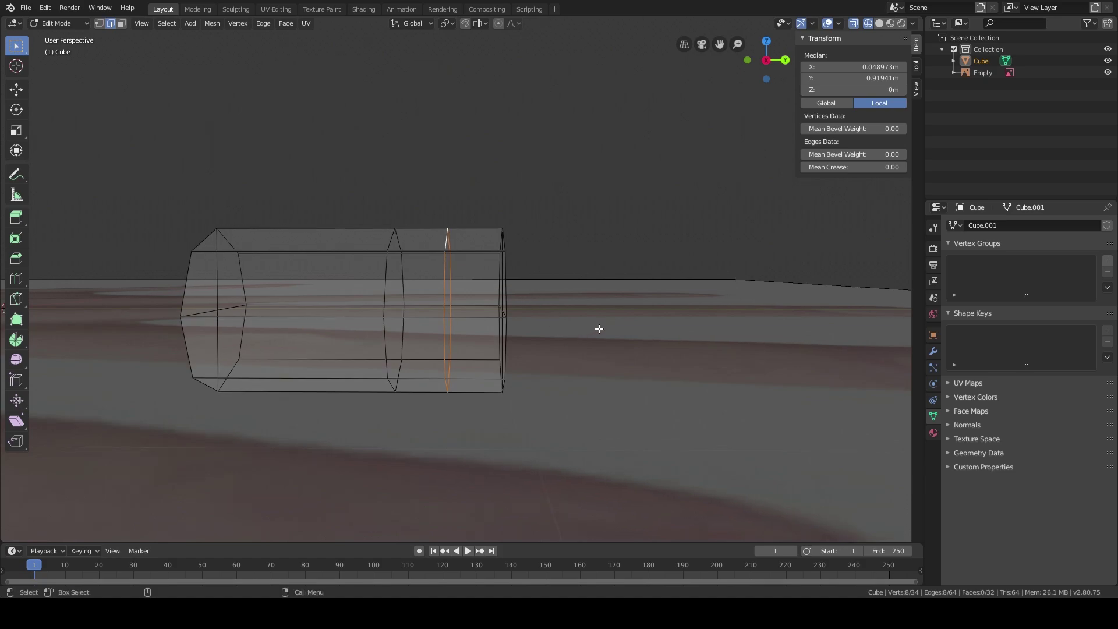
pyautogui.press('s')
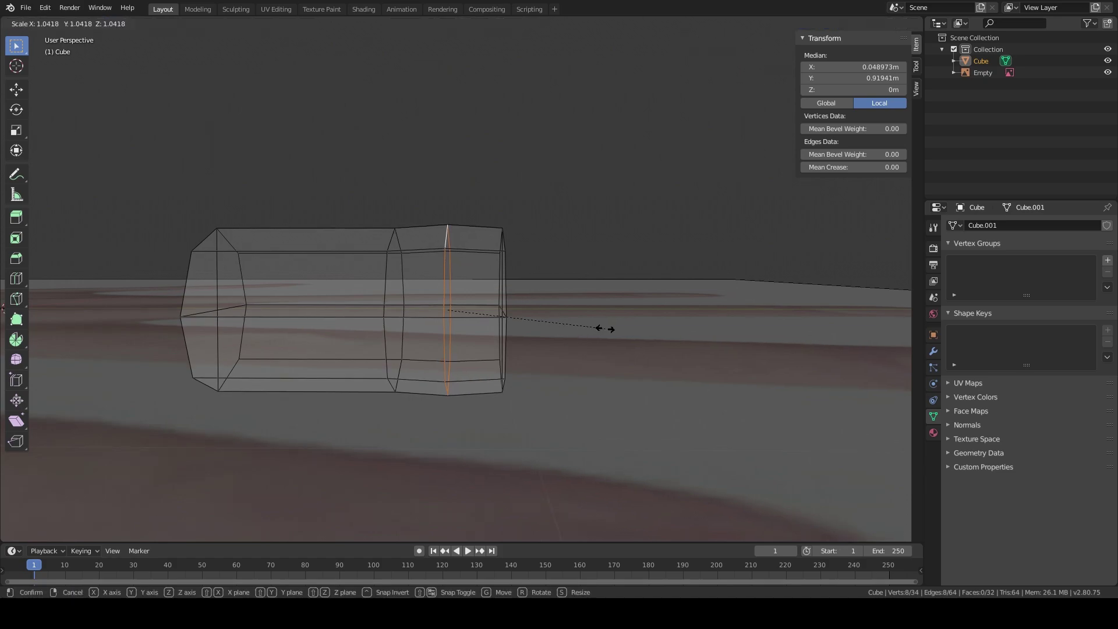
pyautogui.click(604, 327)
pyautogui.moveTo(581, 333); pyautogui.dragTo(577, 331, button='middle')
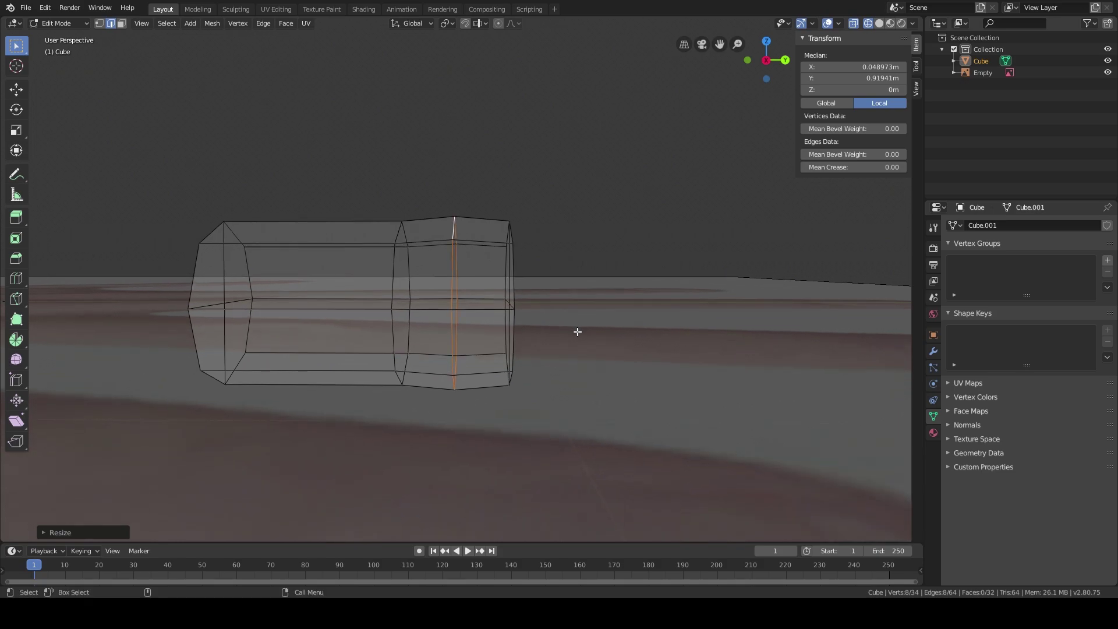
# Step: Raise the knuckle's middle edge loop about 0.008 m along the global Z axis
pyautogui.press('g')
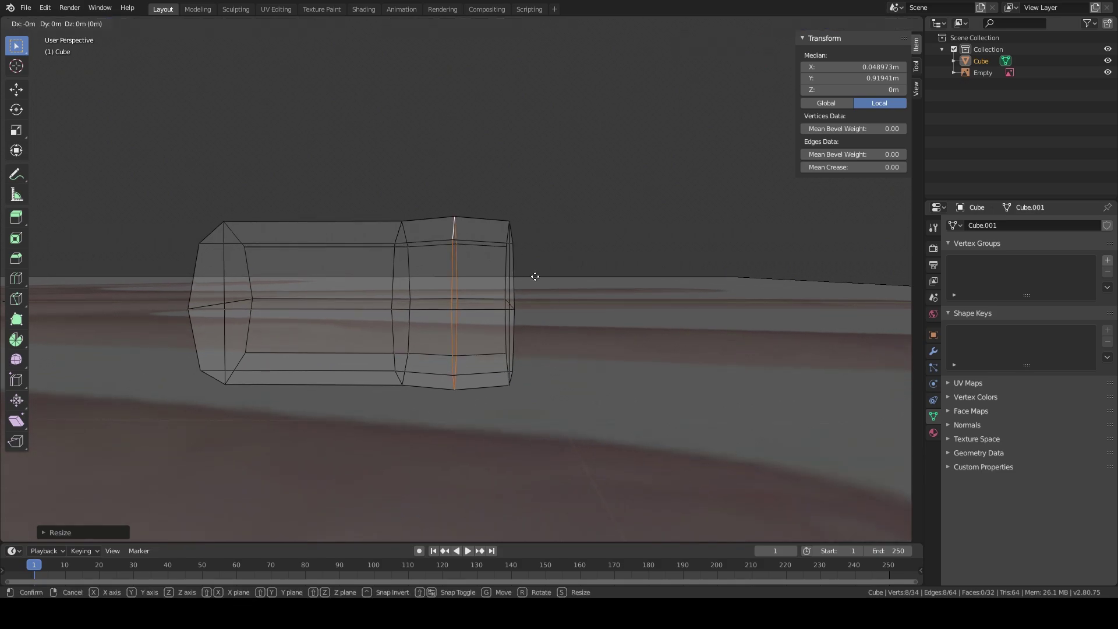
pyautogui.press('z')
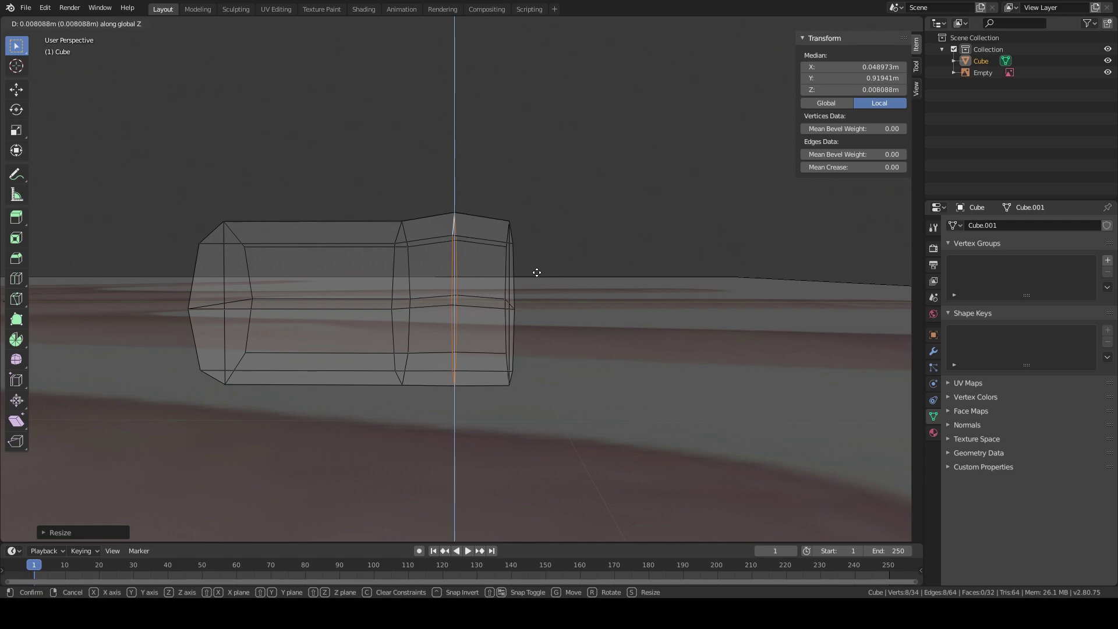
pyautogui.click(537, 273)
pyautogui.moveTo(519, 294); pyautogui.dragTo(438, 321, button='middle')
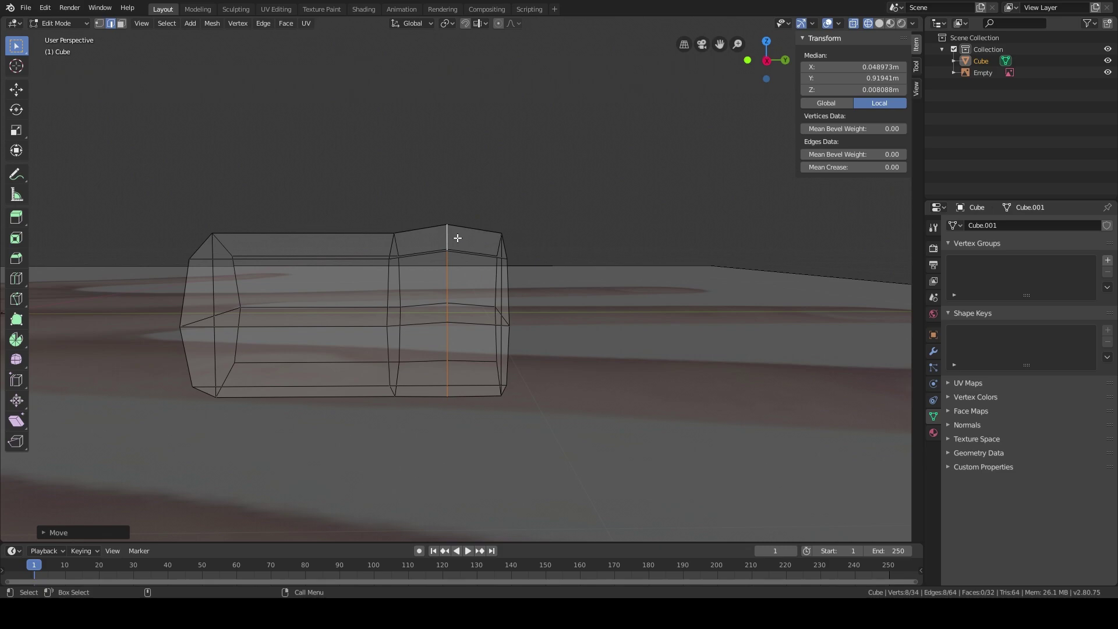
pyautogui.moveTo(395, 260); pyautogui.dragTo(511, 348, button='middle')
pyautogui.moveTo(423, 323)
pyautogui.mouseDown(button='middle')
pyautogui.moveTo(411, 282)
pyautogui.moveTo(406, 316)
pyautogui.mouseUp(button='middle')
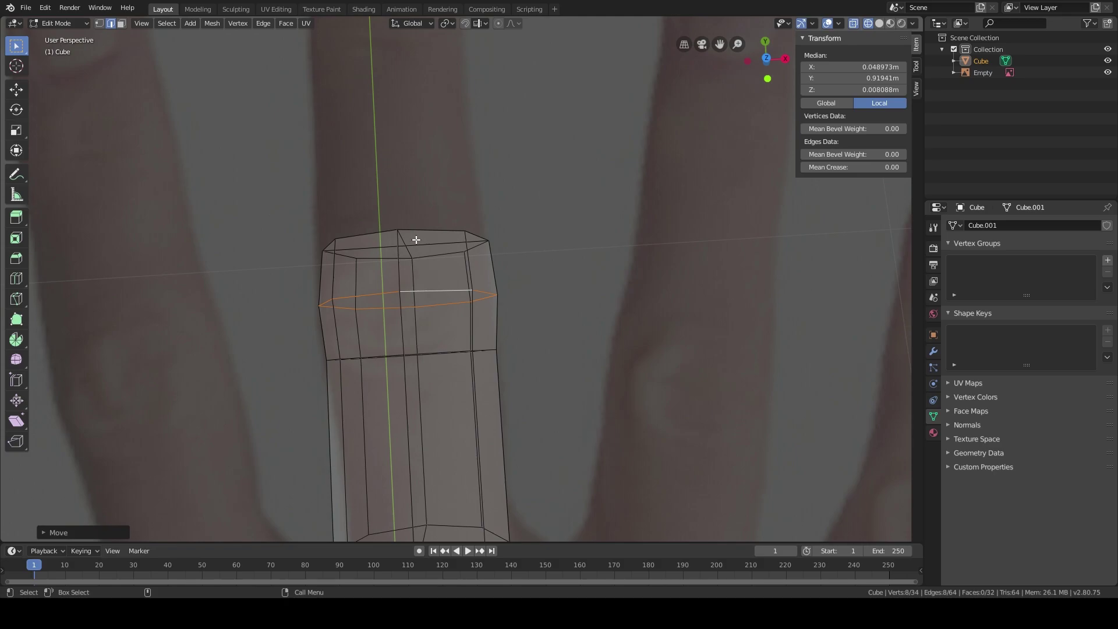
# Step: In face select mode, select all four faces closing the finger's open-ended side beyond the knuckle
pyautogui.press('KP_7')
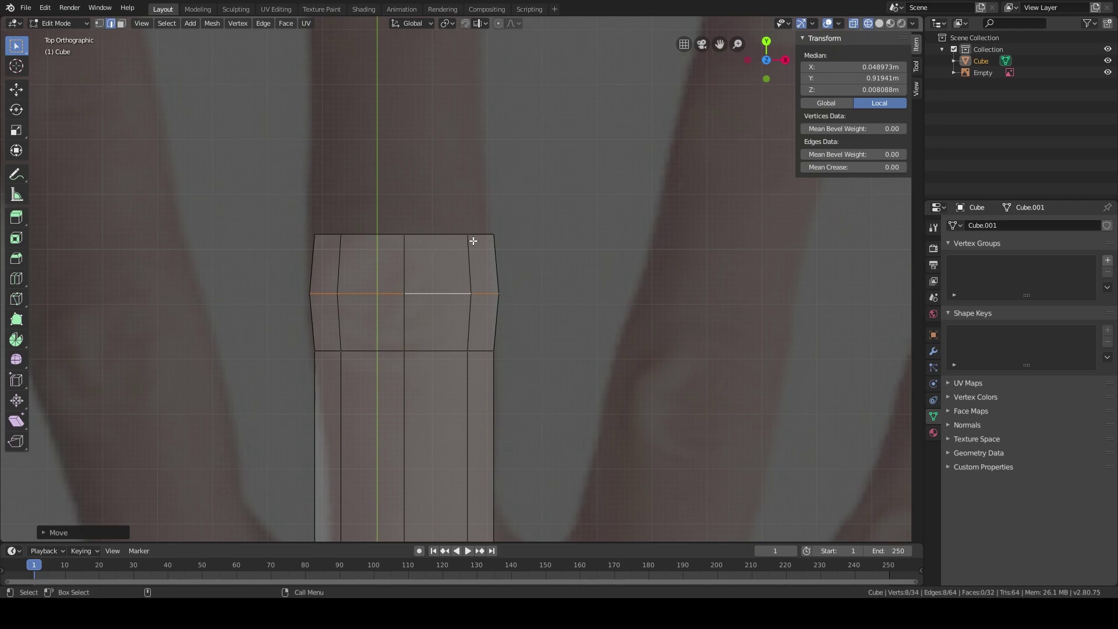
pyautogui.keyDown('alt'); pyautogui.click(442, 233); pyautogui.keyUp('alt')
pyautogui.keyDown('alt'); pyautogui.click(440, 233); pyautogui.keyUp('alt')
pyautogui.moveTo(438, 237); pyautogui.dragTo(375, 112, button='middle')
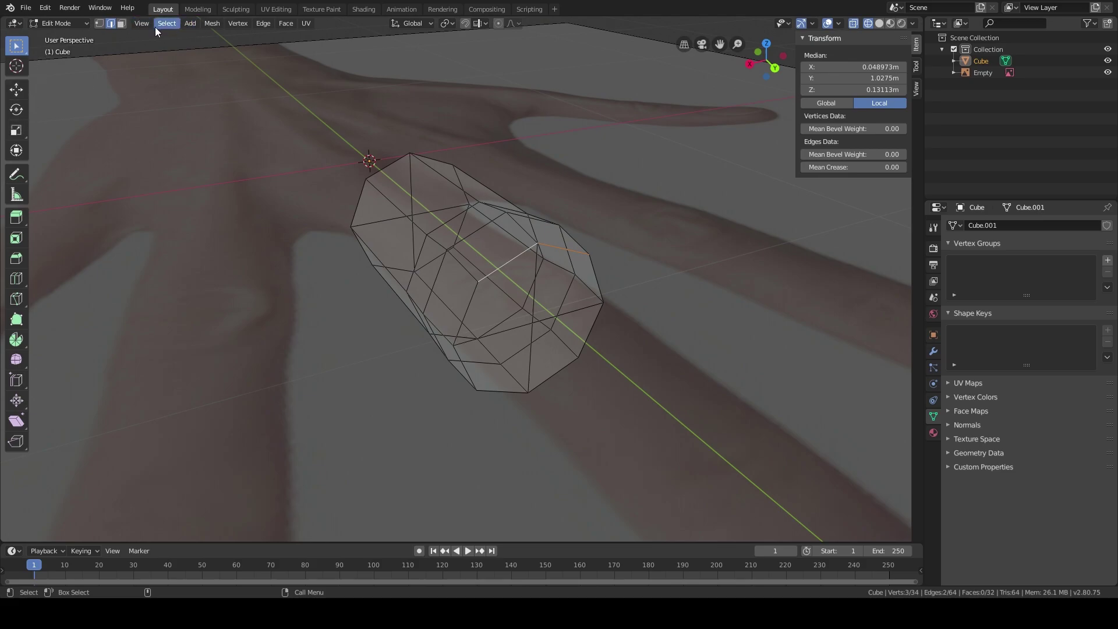
pyautogui.click(121, 23)
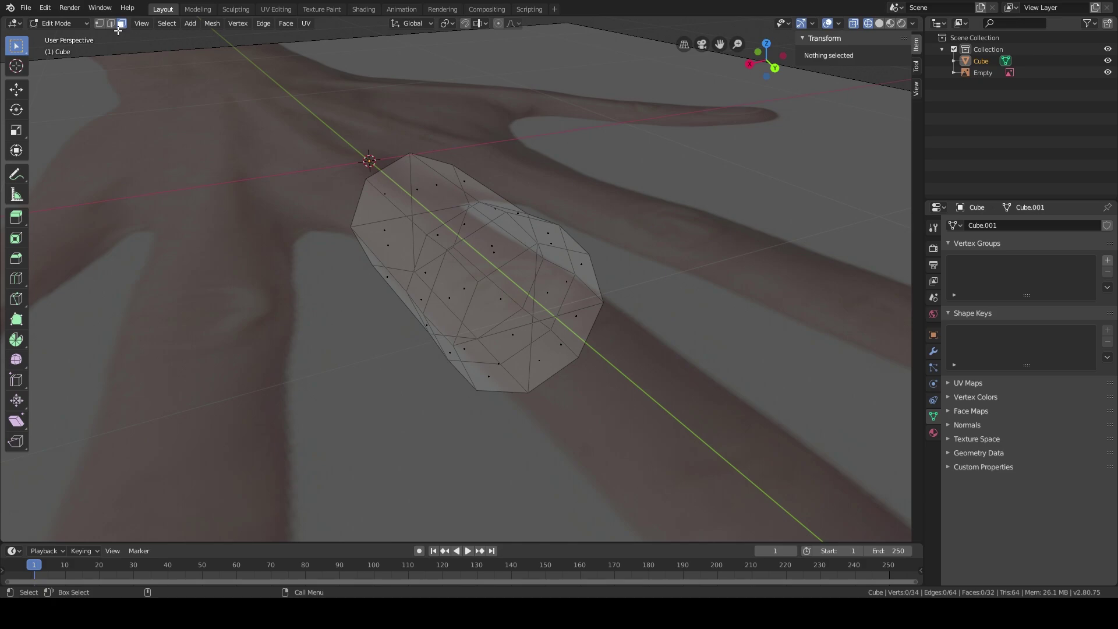
pyautogui.moveTo(546, 271); pyautogui.dragTo(512, 299, button='middle')
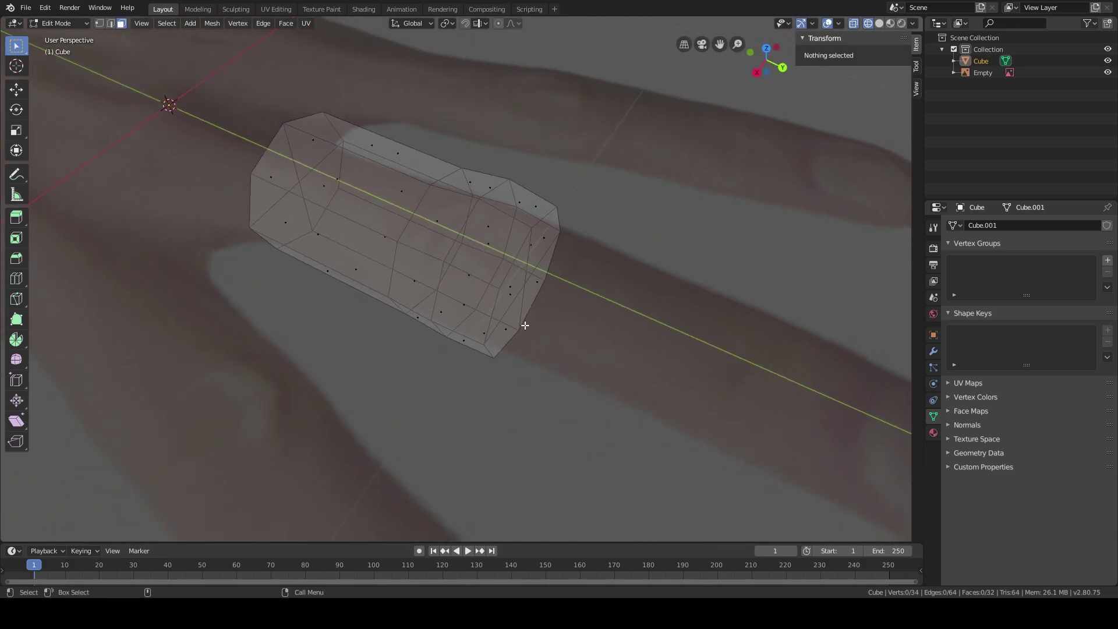
pyautogui.click(506, 327)
pyautogui.scroll(4, 594, 322)
pyautogui.keyDown('shift'); pyautogui.moveTo(594, 323); pyautogui.dragTo(496, 311, button='middle'); pyautogui.keyUp('shift')
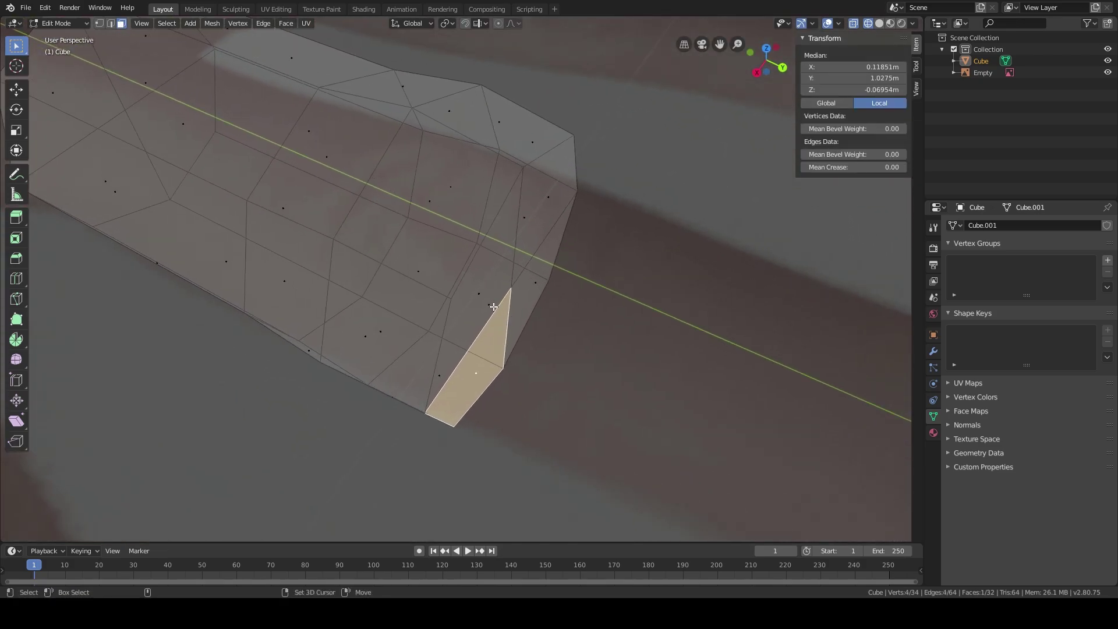
pyautogui.keyDown('shift'); pyautogui.click(479, 293); pyautogui.keyUp('shift')
pyautogui.keyDown('shift'); pyautogui.click(536, 273); pyautogui.keyUp('shift')
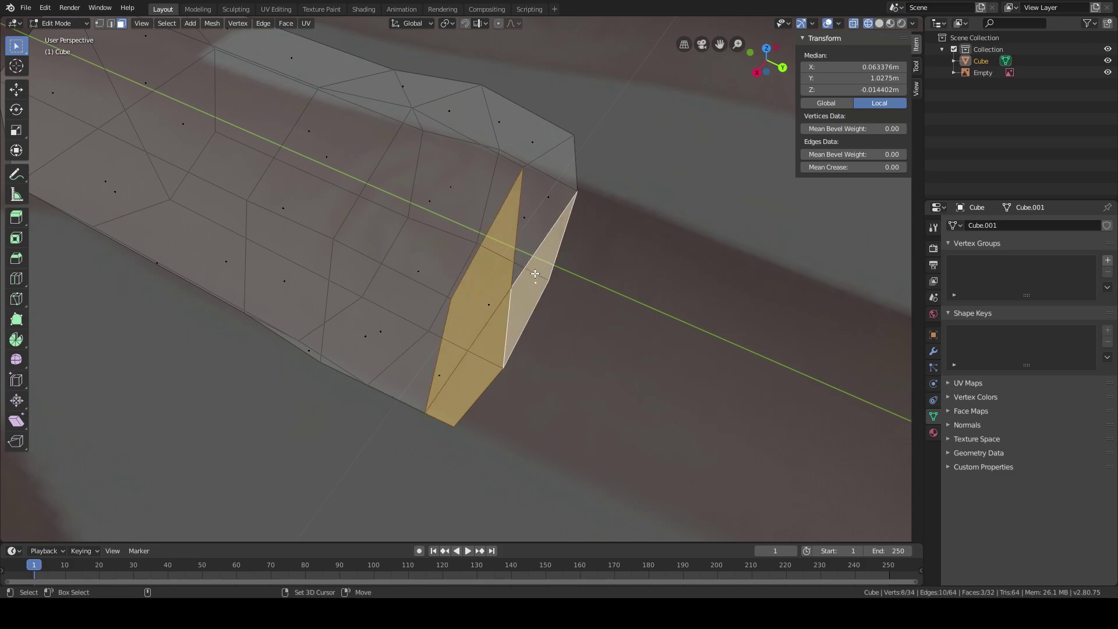
pyautogui.keyDown('shift'); pyautogui.click(548, 197); pyautogui.keyUp('shift')
pyautogui.moveTo(619, 267); pyautogui.dragTo(714, 277, button='middle')
# Step: In top view, extrude the end faces along Y to about 1.38 m and scale them down by about 0.96
pyautogui.press('KP_7')
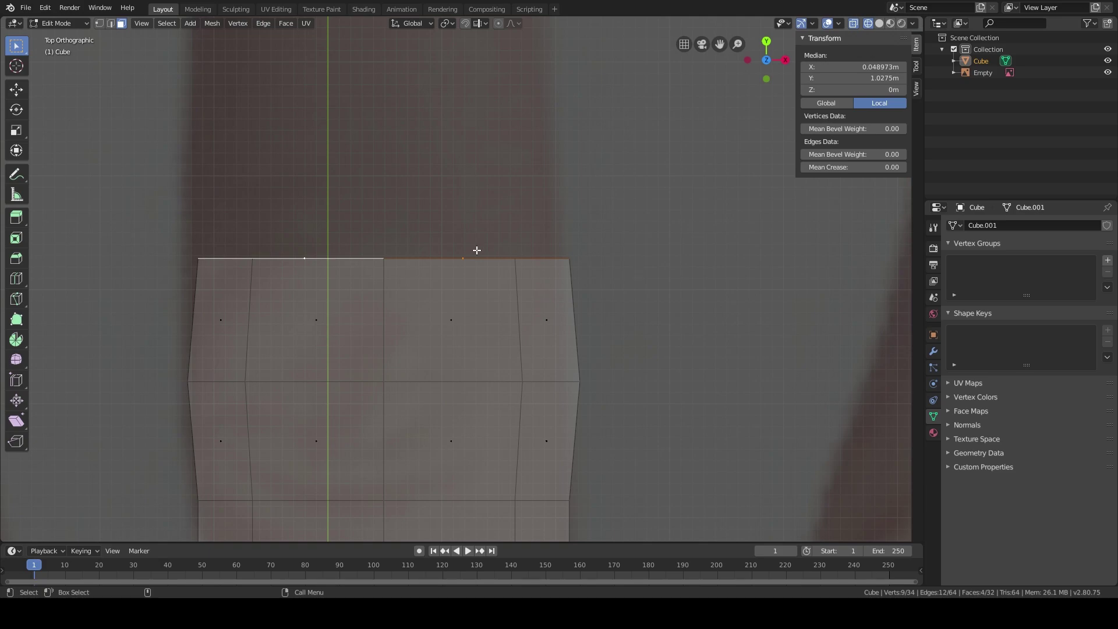
pyautogui.scroll(-8, 467, 245)
pyautogui.scroll(2, 467, 242)
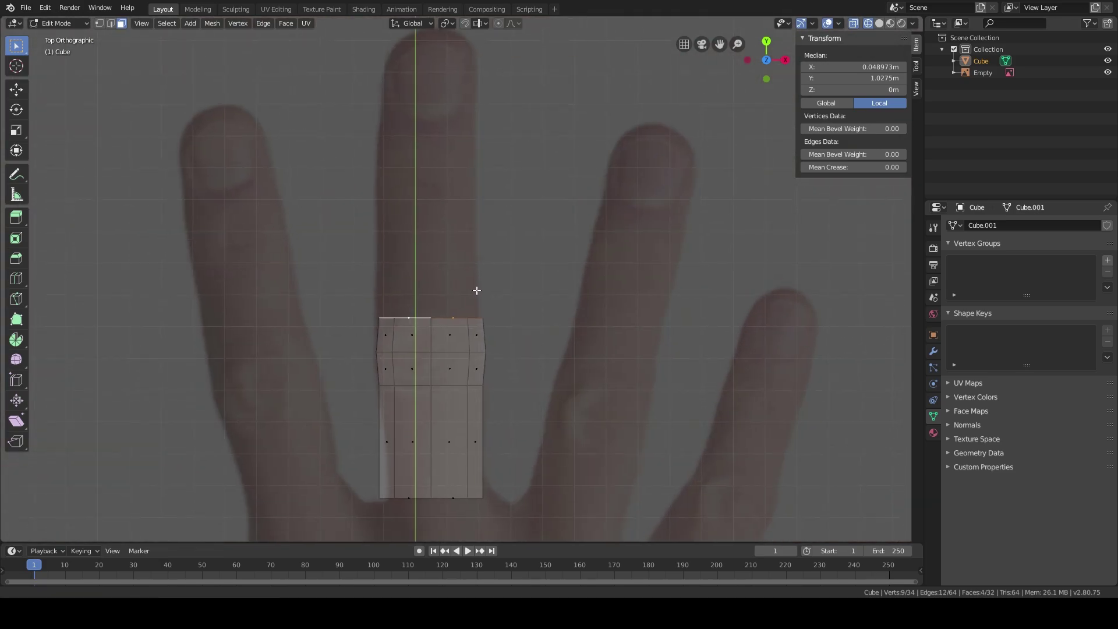
pyautogui.press('e')
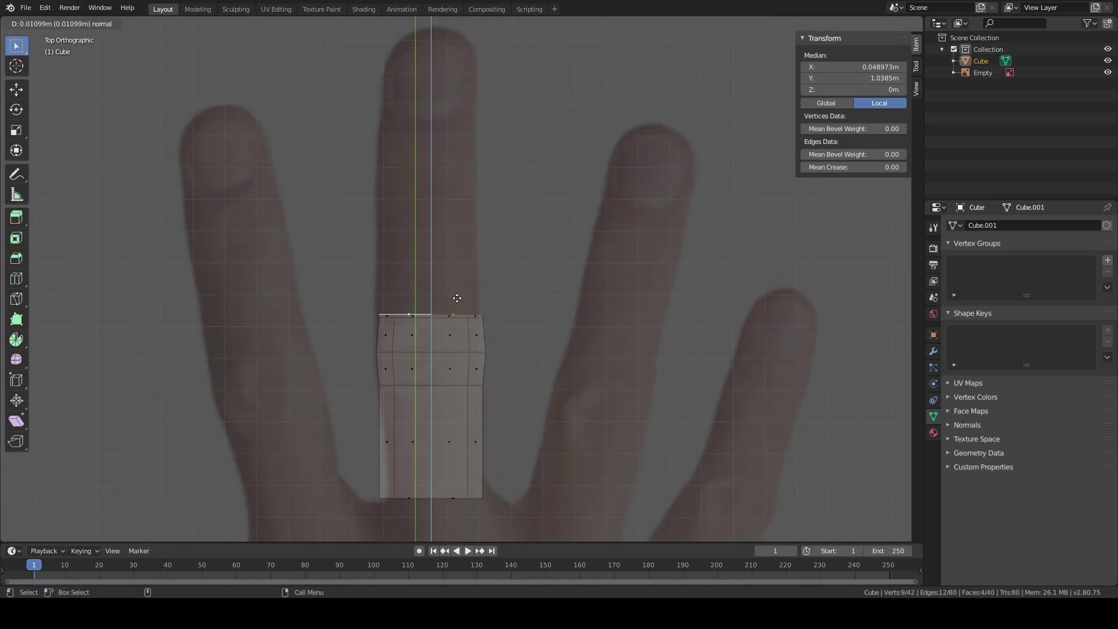
pyautogui.press('y')
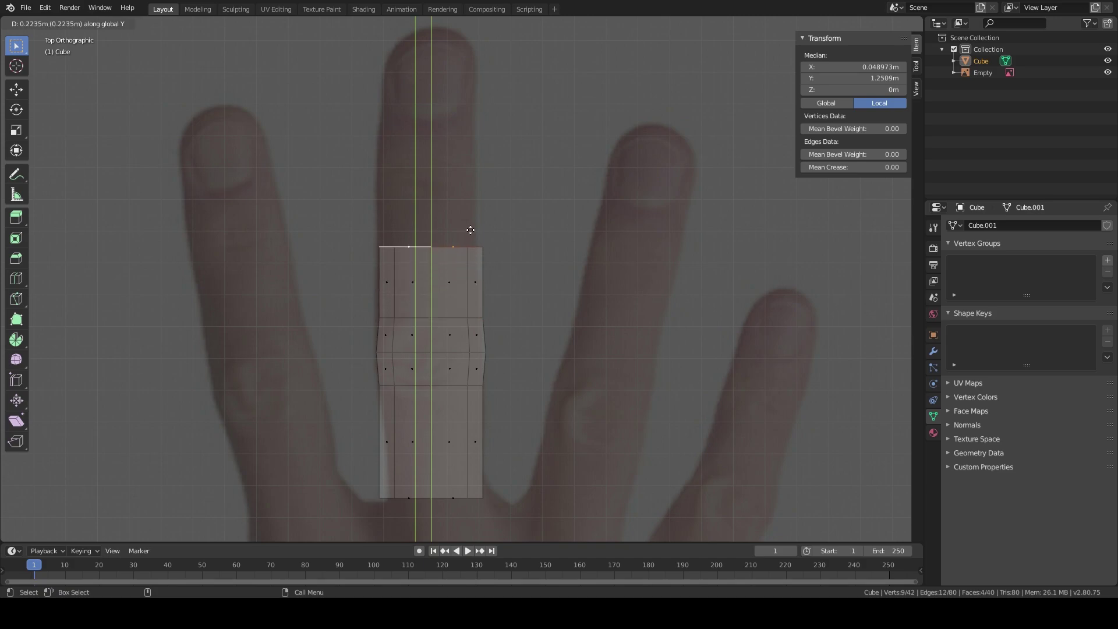
pyautogui.click(485, 190)
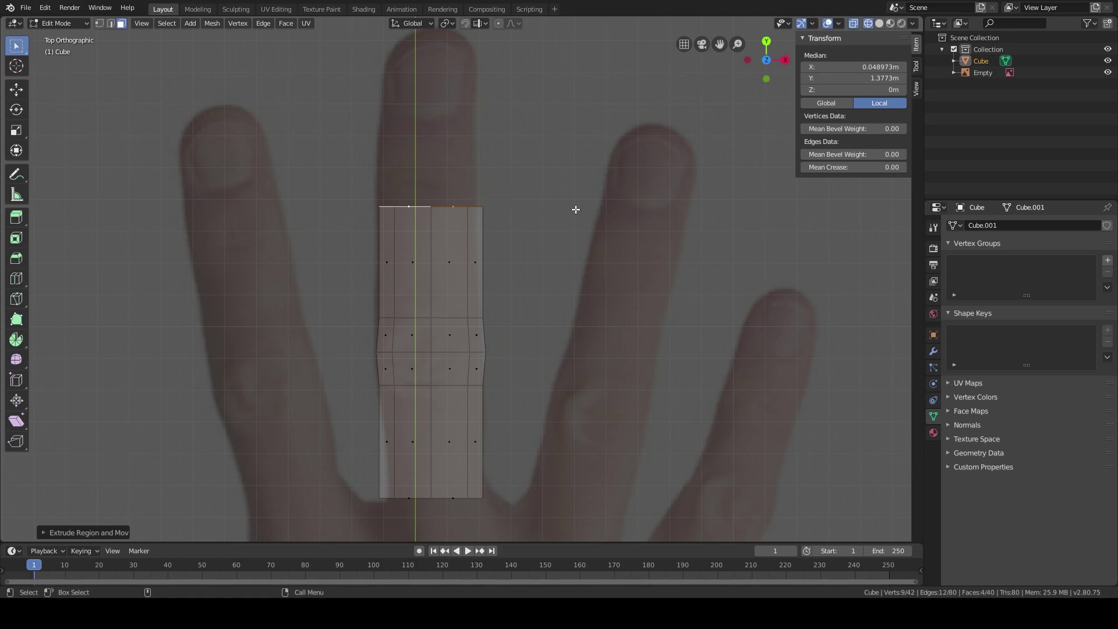
pyautogui.press('s')
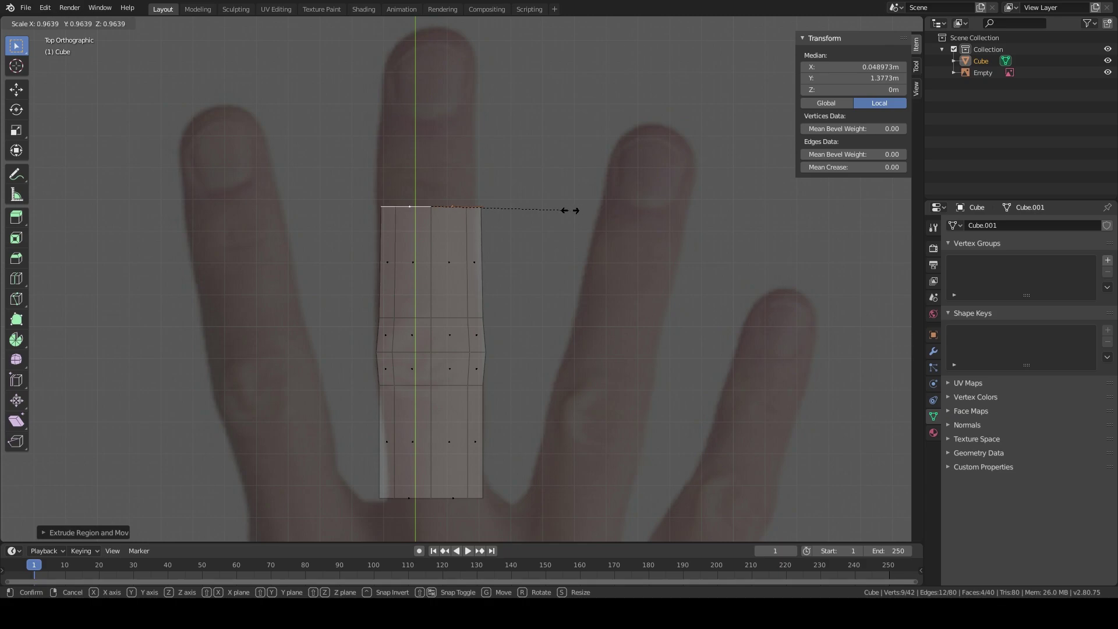
pyautogui.click(570, 210)
# Step: Extrude the finger's end faces twice along Y, to about 1.46 m and about 1.54 m, forming the second knuckle
pyautogui.keyDown('shift'); pyautogui.moveTo(539, 304); pyautogui.dragTo(529, 274, button='middle'); pyautogui.keyUp('shift')
pyautogui.scroll(3, 515, 175)
pyautogui.keyDown('shift'); pyautogui.moveTo(515, 175); pyautogui.dragTo(505, 220, button='middle'); pyautogui.keyUp('shift')
pyautogui.scroll(-4, 509, 230)
pyautogui.scroll(3, 498, 263)
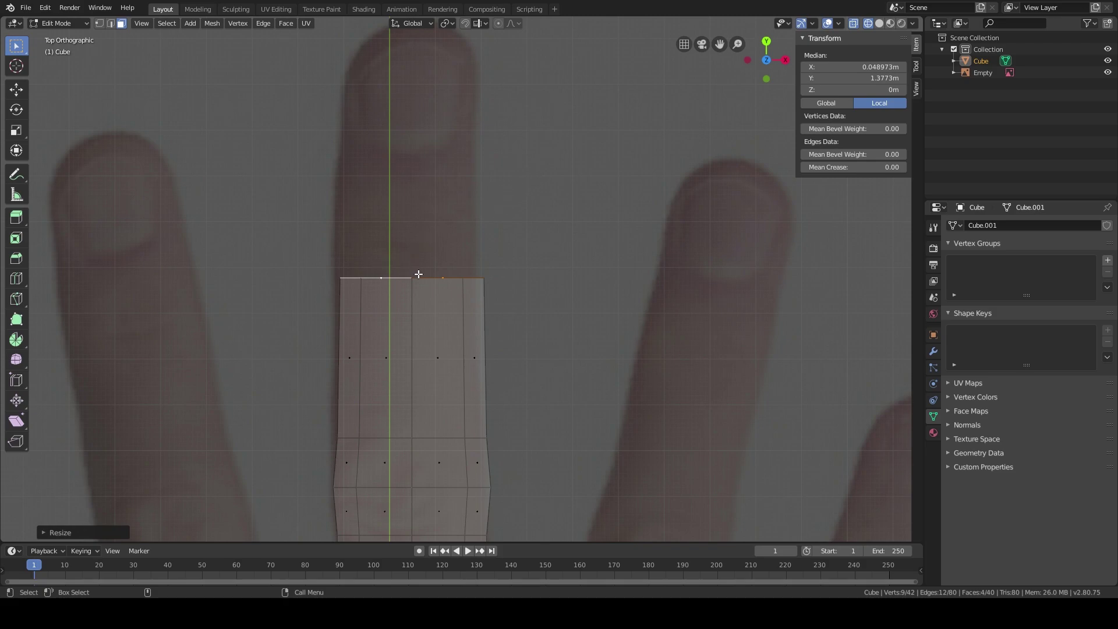
pyautogui.press('e')
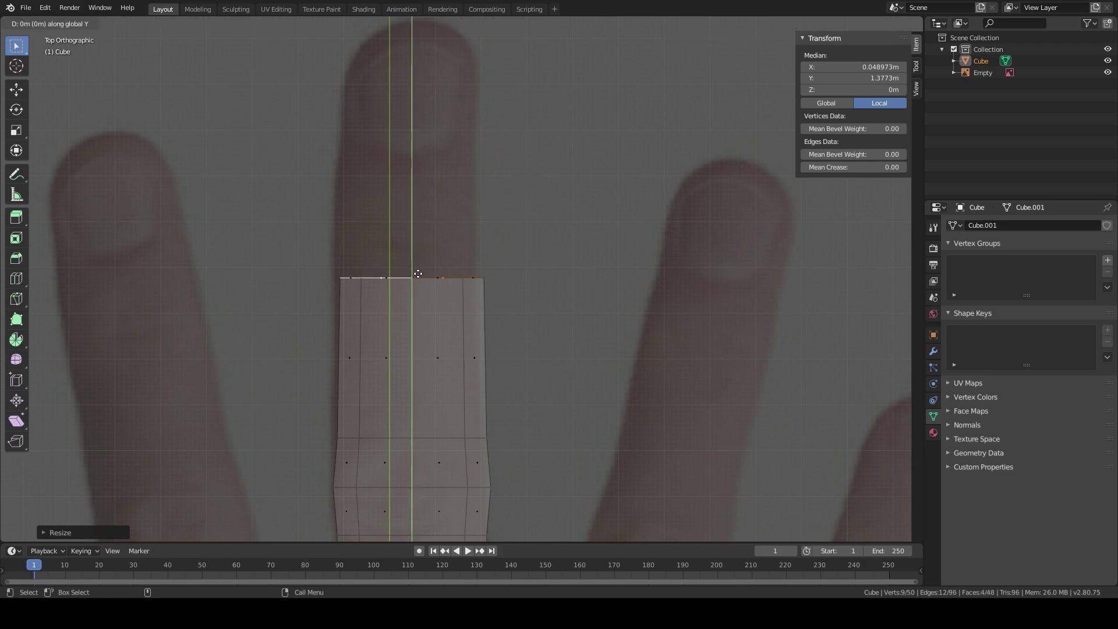
pyautogui.press('y')
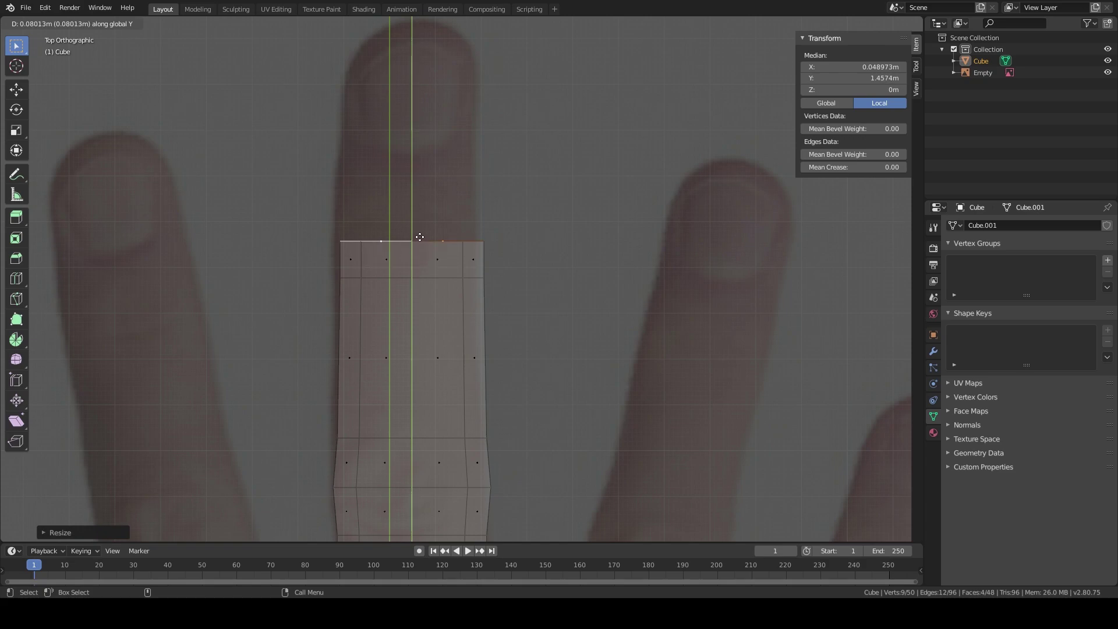
pyautogui.click(421, 237)
pyautogui.press('e')
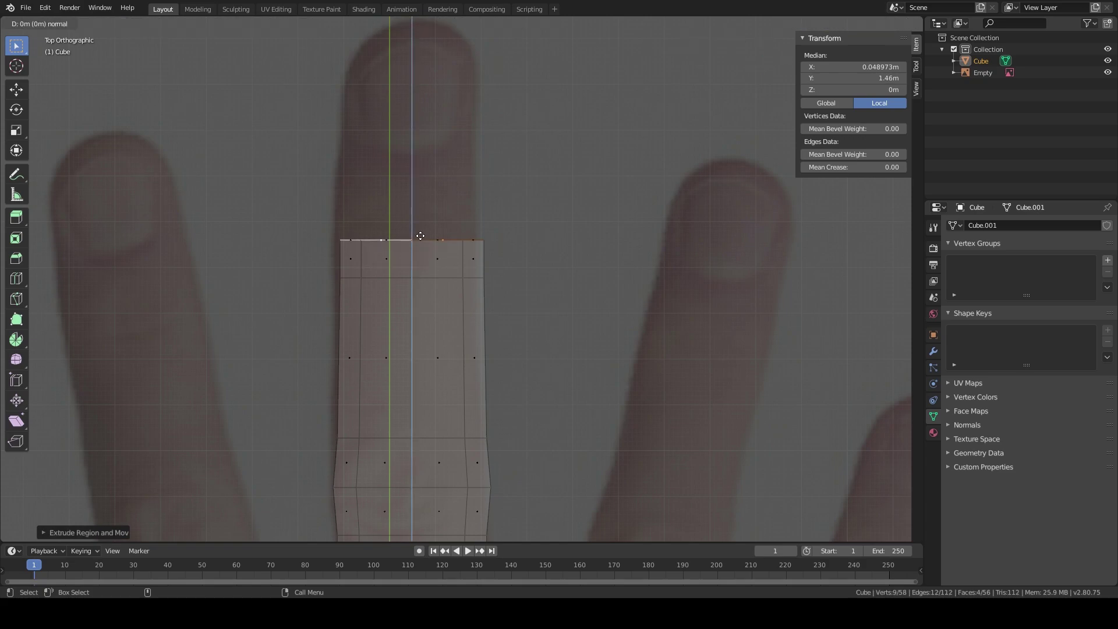
pyautogui.press('y')
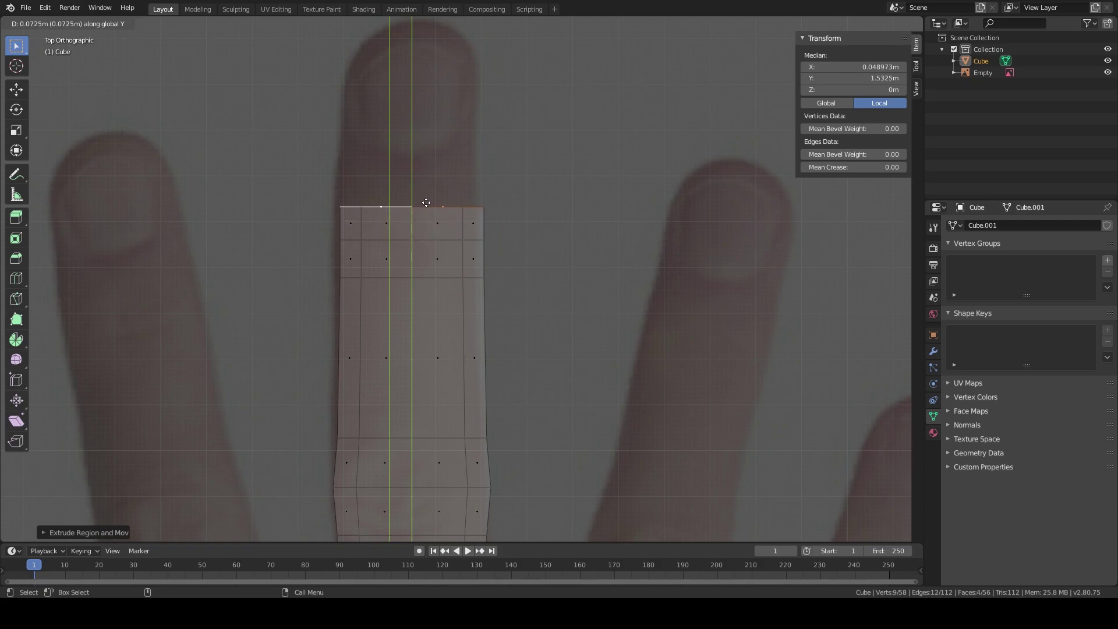
pyautogui.click(428, 199)
# Step: In edge select mode, select the second knuckle's middle edge loop and scale it up by about 1.03
pyautogui.click(111, 23)
pyautogui.keyDown('alt'); pyautogui.click(429, 239); pyautogui.keyUp('alt')
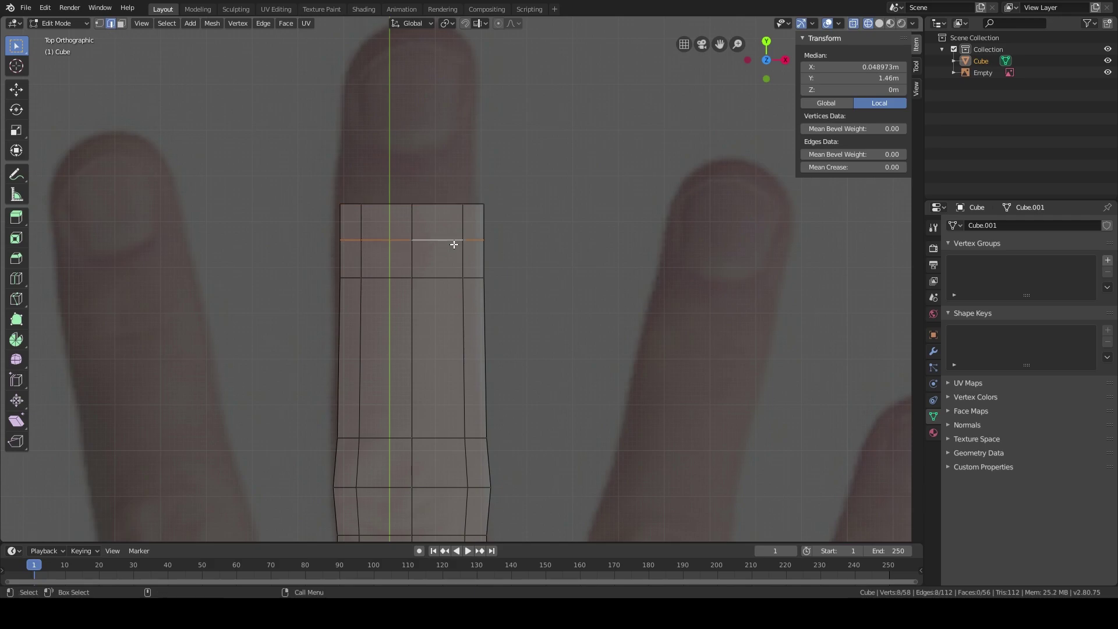
pyautogui.moveTo(634, 310); pyautogui.dragTo(477, 207, button='middle')
pyautogui.scroll(5, 515, 240)
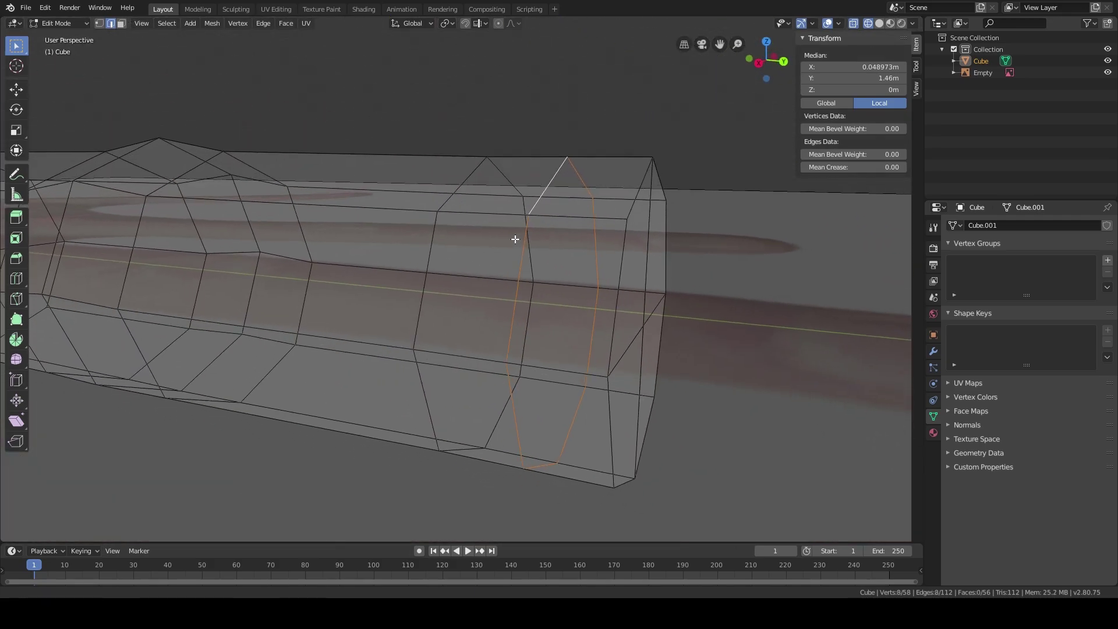
pyautogui.press('s')
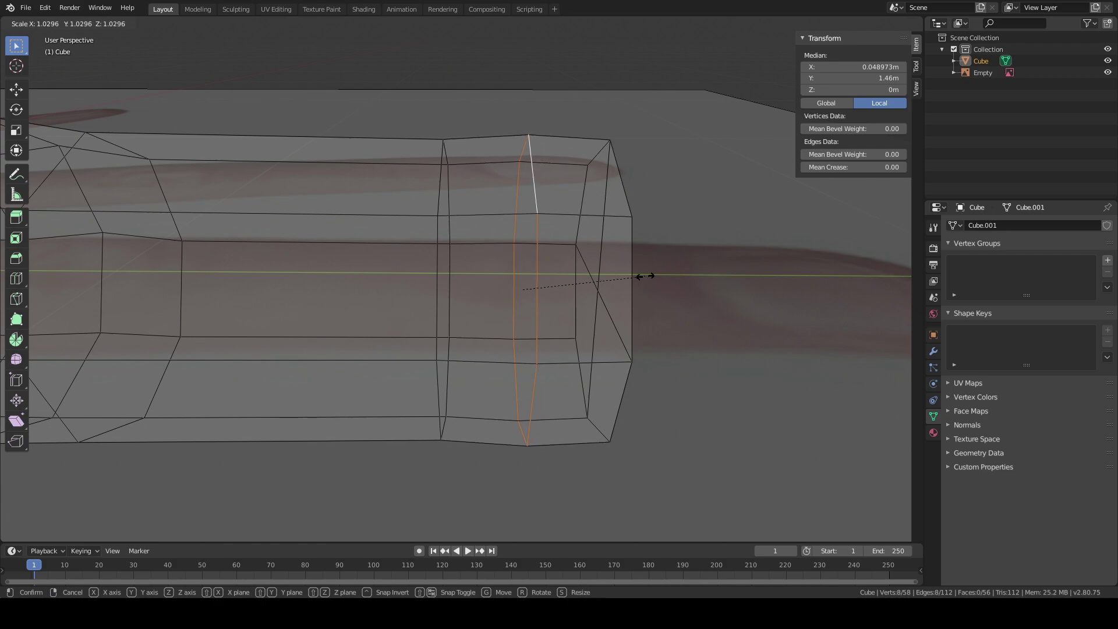
pyautogui.click(643, 276)
# Step: Raise the second knuckle's middle edge loop about 0.005 m along the global Z axis
pyautogui.moveTo(648, 355); pyautogui.dragTo(613, 279, button='middle')
pyautogui.press('g')
pyautogui.press('z')
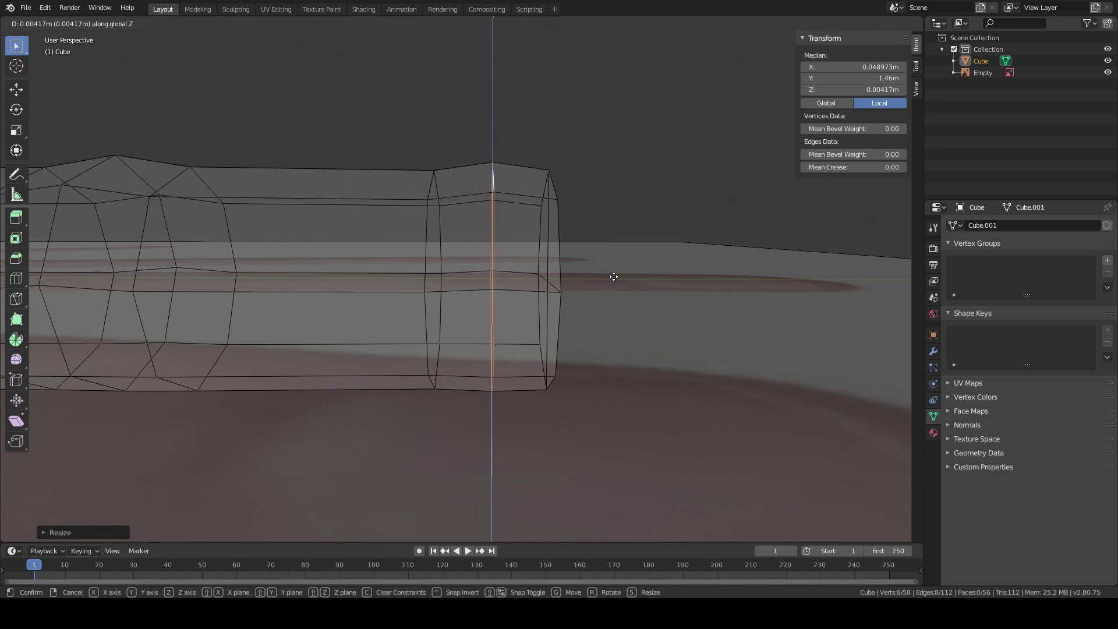
pyautogui.click(614, 276)
pyautogui.moveTo(614, 277); pyautogui.dragTo(597, 312, button='middle')
pyautogui.press('g')
pyautogui.press('z')
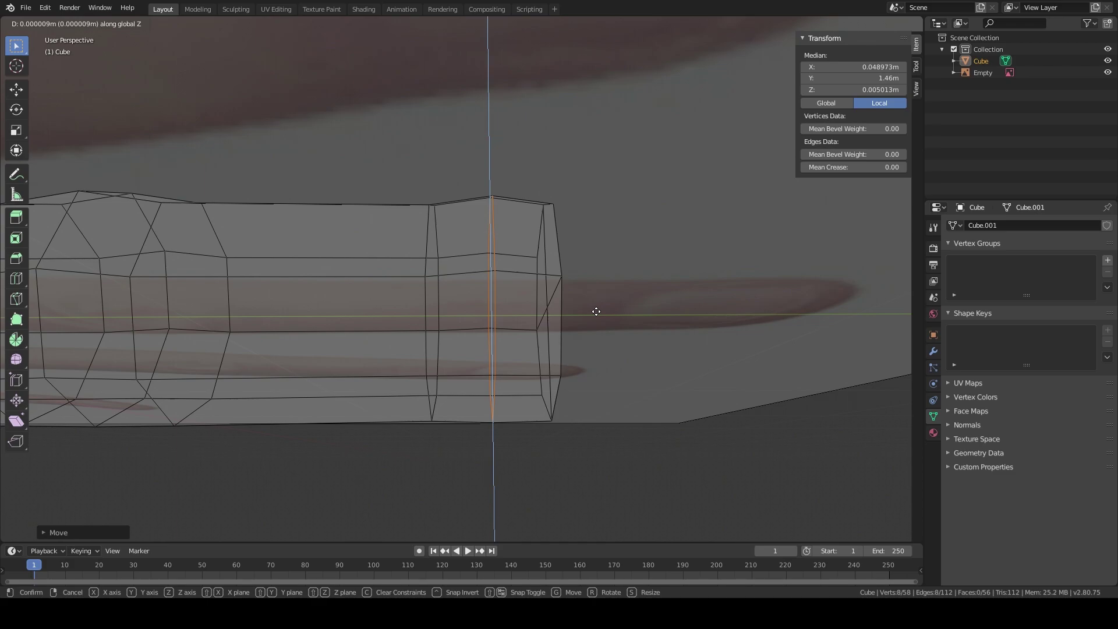
pyautogui.click(597, 311)
# Step: In face select mode, select all four faces capping the finger beyond the second knuckle
pyautogui.moveTo(596, 311); pyautogui.dragTo(402, 252, button='middle')
pyautogui.click(121, 23)
pyautogui.moveTo(478, 272); pyautogui.dragTo(594, 337, button='middle')
pyautogui.click(456, 272)
pyautogui.keyDown('shift'); pyautogui.click(516, 274); pyautogui.keyUp('shift')
pyautogui.keyDown('shift'); pyautogui.click(459, 345); pyautogui.keyUp('shift')
pyautogui.keyDown('shift'); pyautogui.click(507, 322); pyautogui.keyUp('shift')
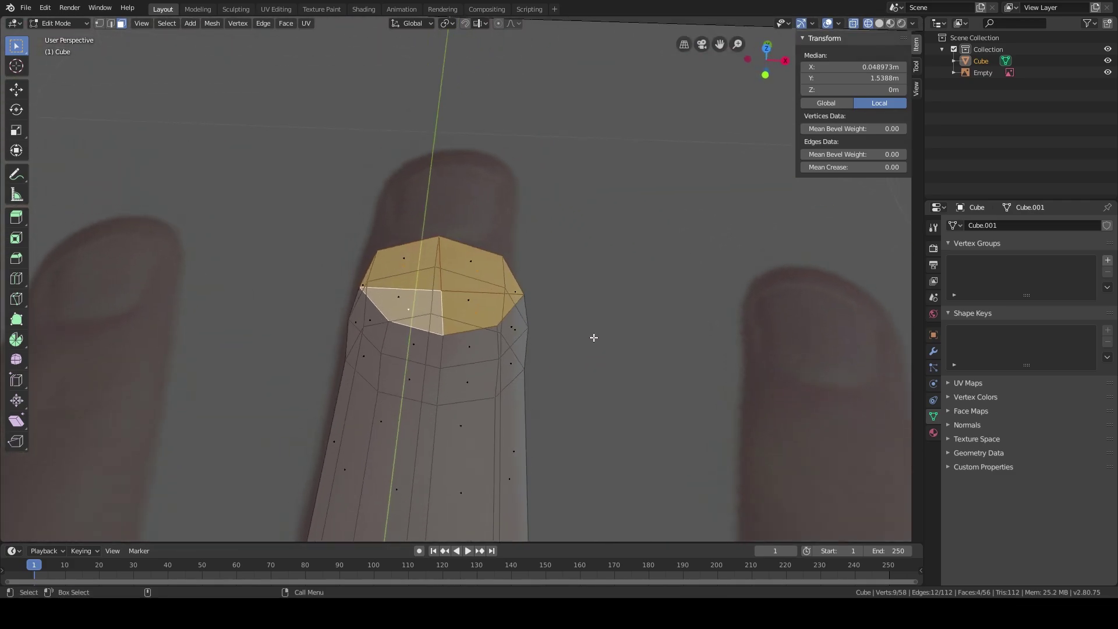
# Step: In top view, extrude the cap faces to the photo's fingertip, at about 1.93 m along Y
pyautogui.press('KP_7')
pyautogui.scroll(-3, 593, 338)
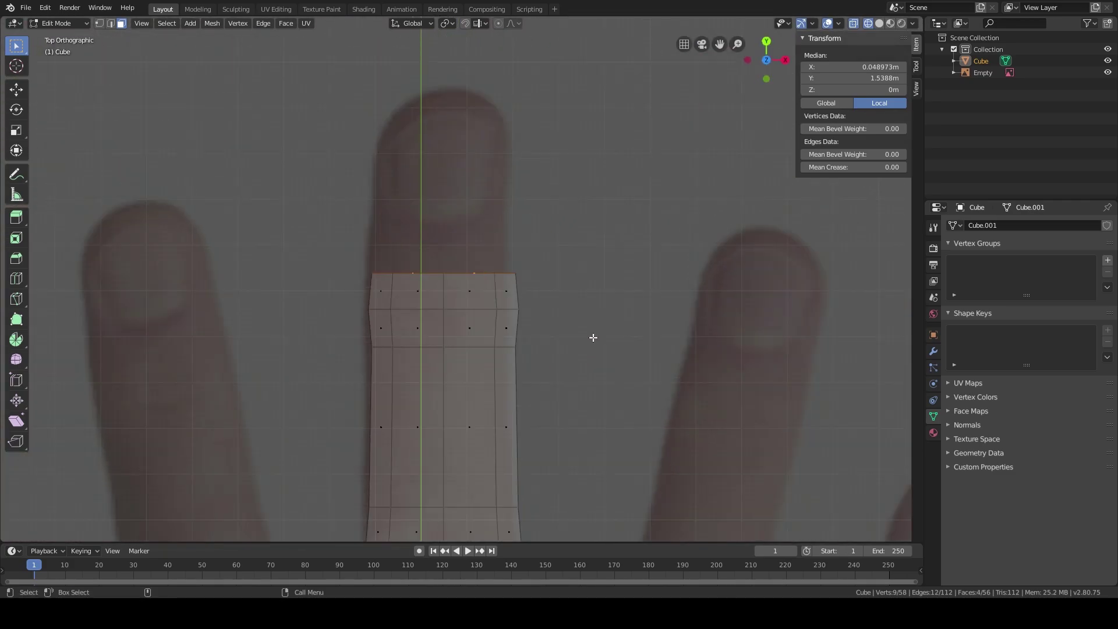
pyautogui.press('e')
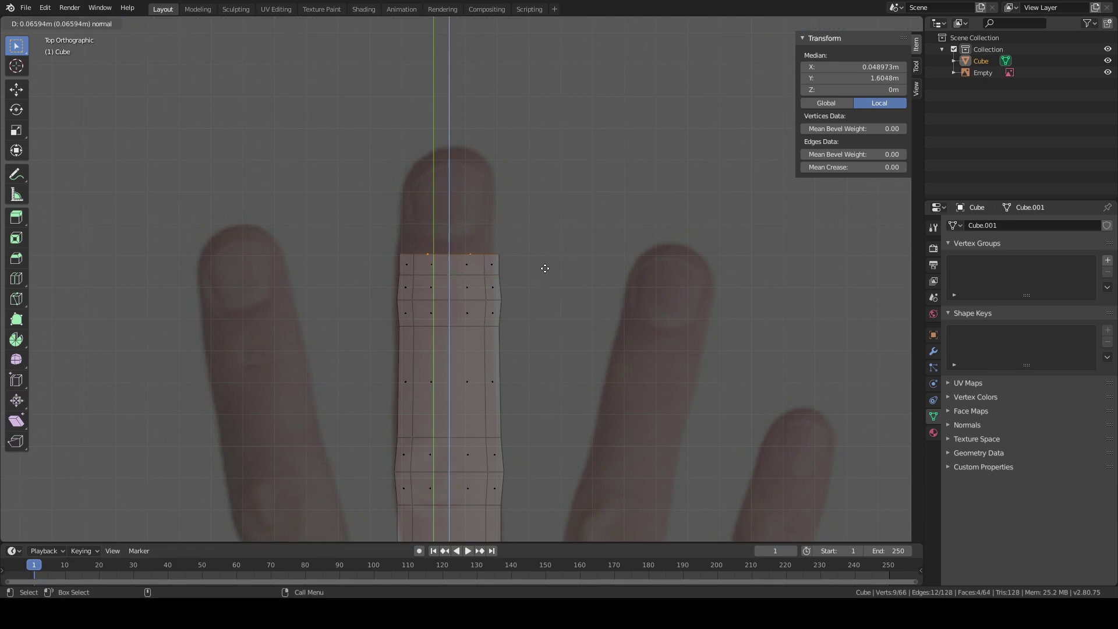
pyautogui.click(538, 166)
# Step: Switch the viewport shading from wireframe to solid
pyautogui.moveTo(622, 349); pyautogui.dragTo(621, 286, button='middle')
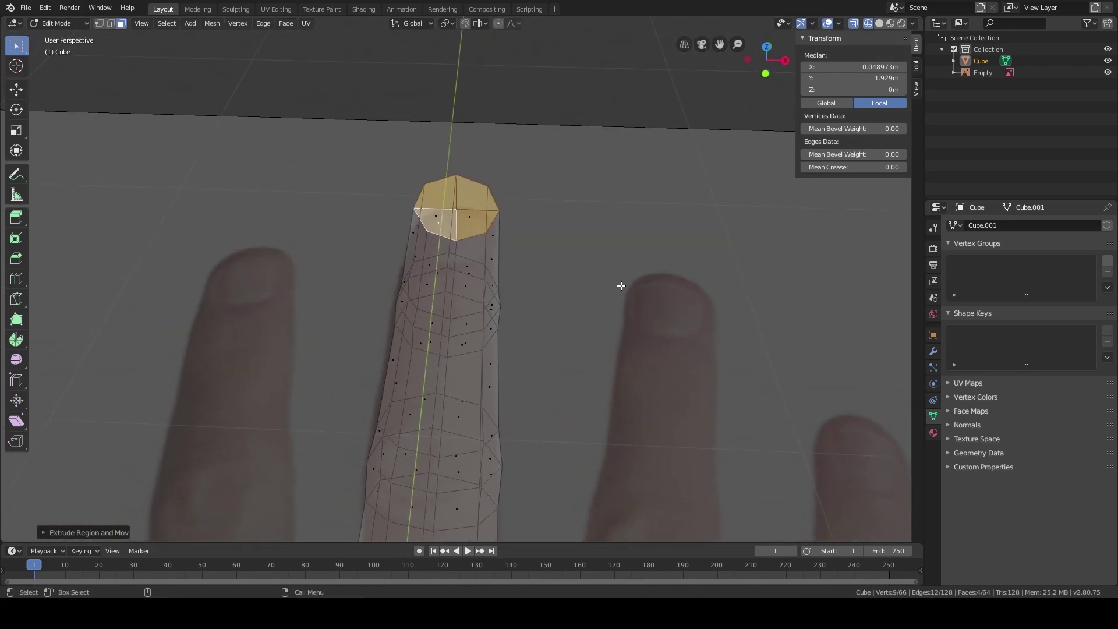
pyautogui.press('z')
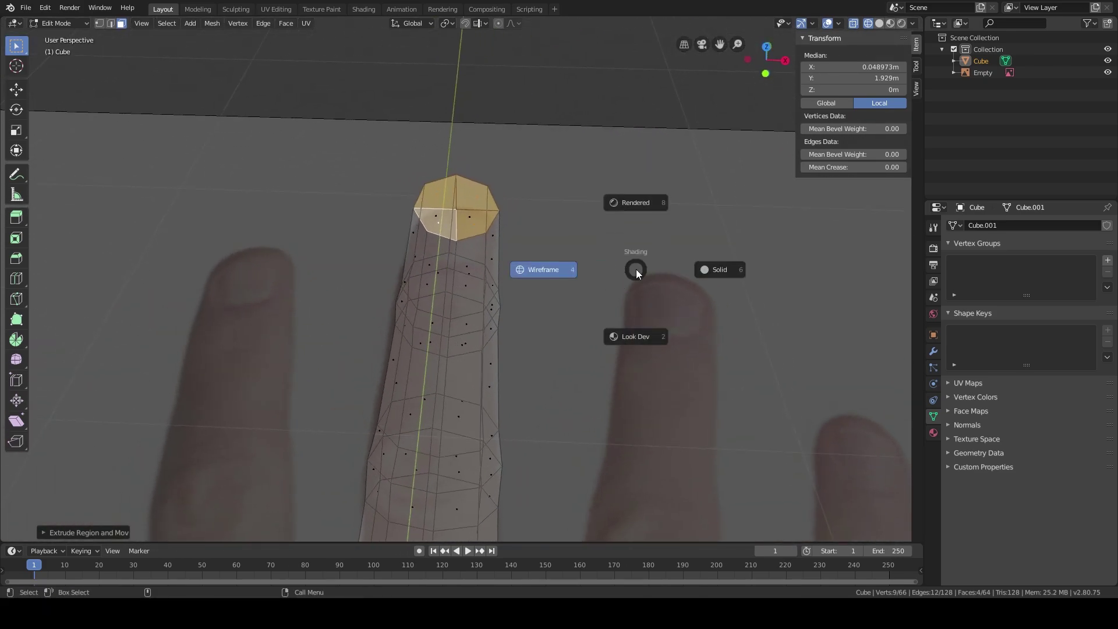
pyautogui.click(735, 270)
pyautogui.moveTo(769, 342); pyautogui.dragTo(491, 292, button='middle')
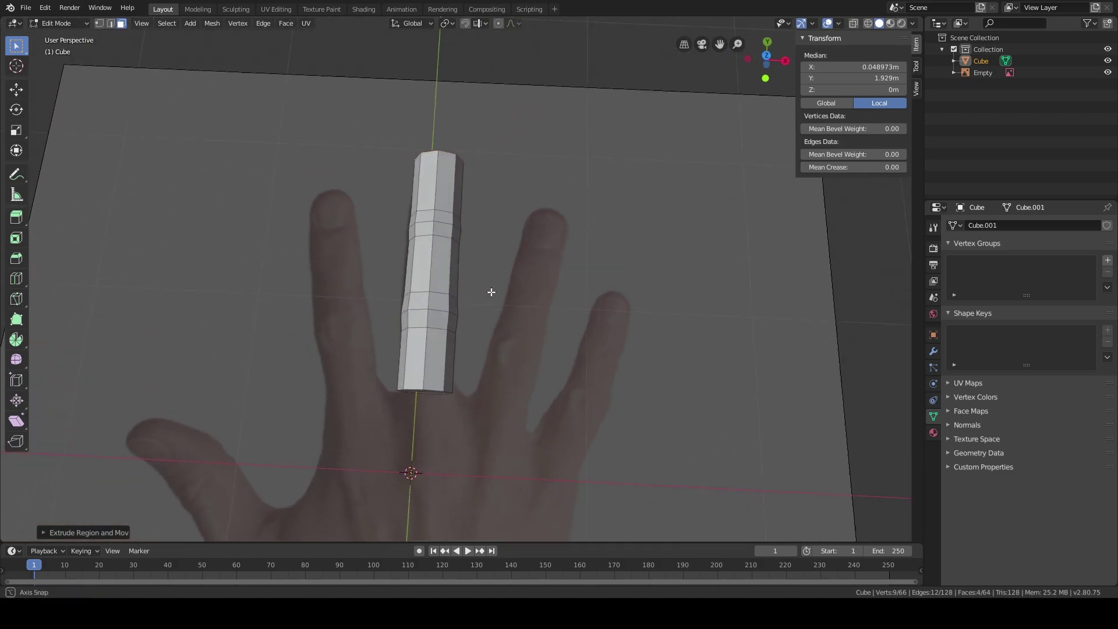
# Step: In object mode, select the hand photo reference empty and turn off its Display Perspective option
pyautogui.click(988, 72)
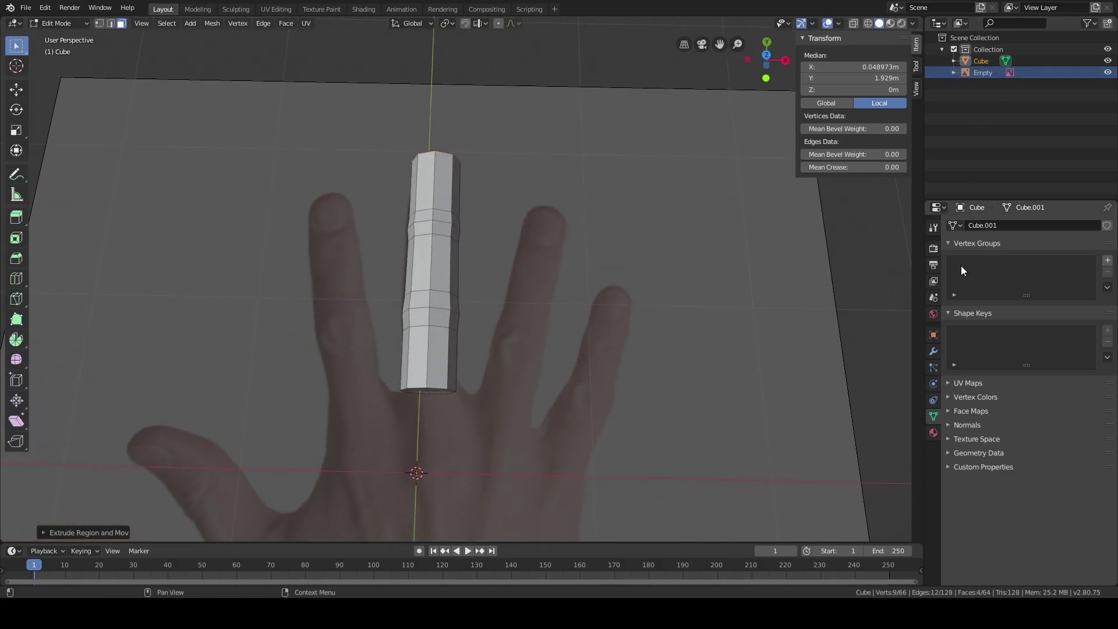
pyautogui.click(933, 229)
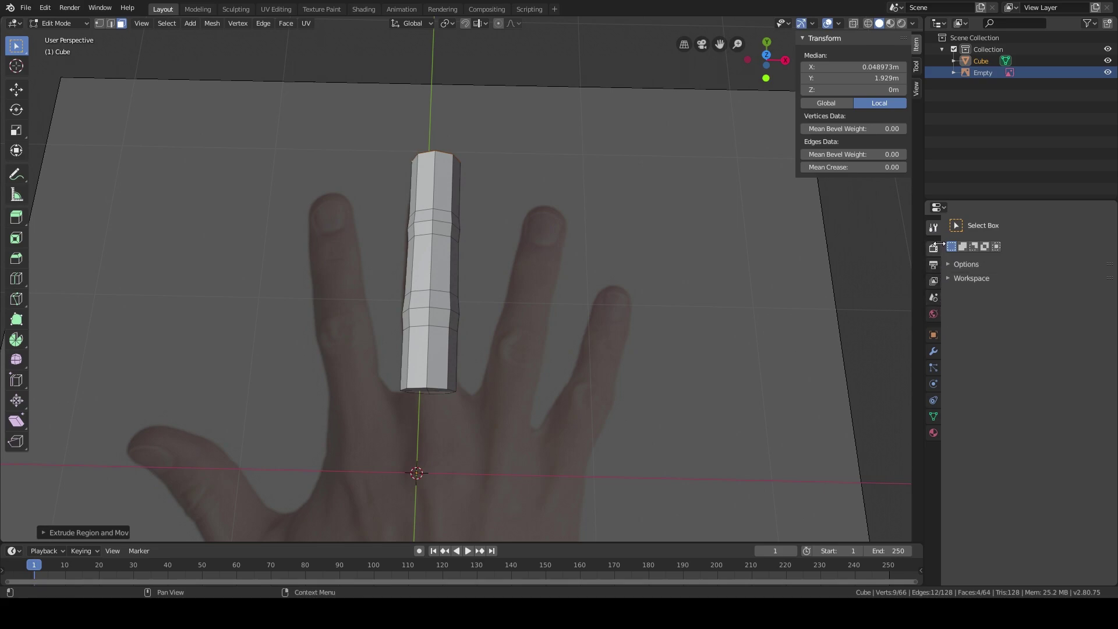
pyautogui.click(934, 252)
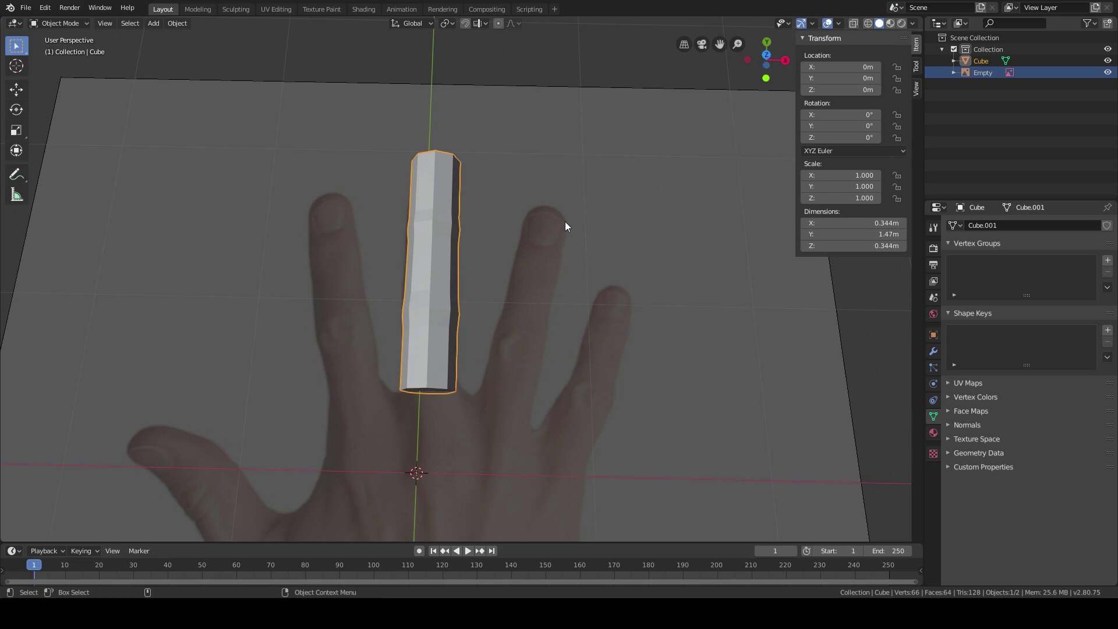
pyautogui.click(609, 243)
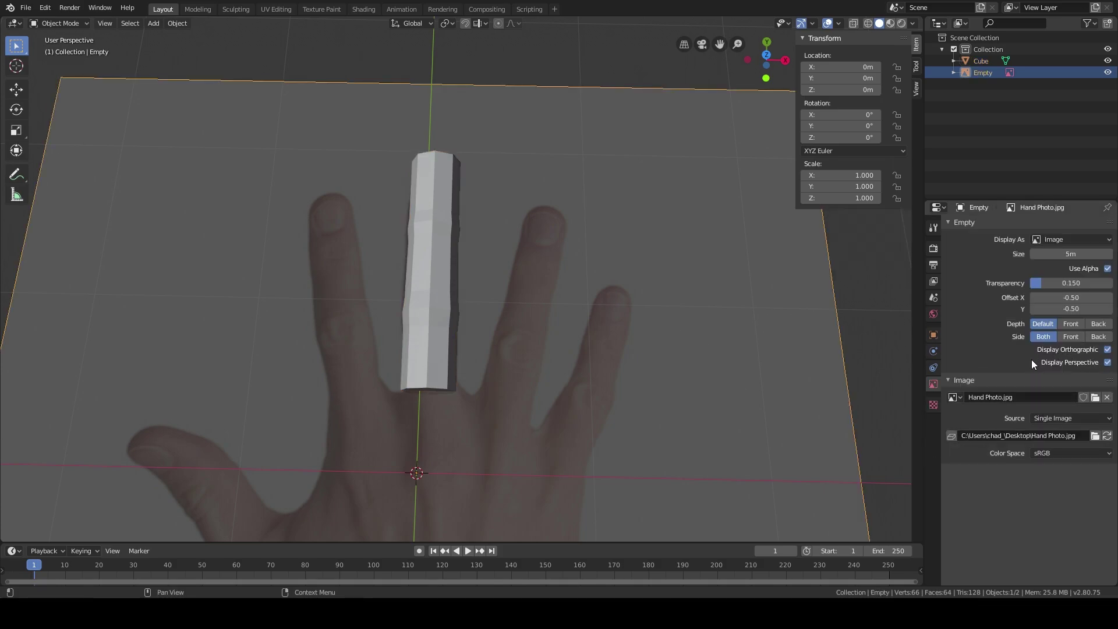
pyautogui.click(1106, 362)
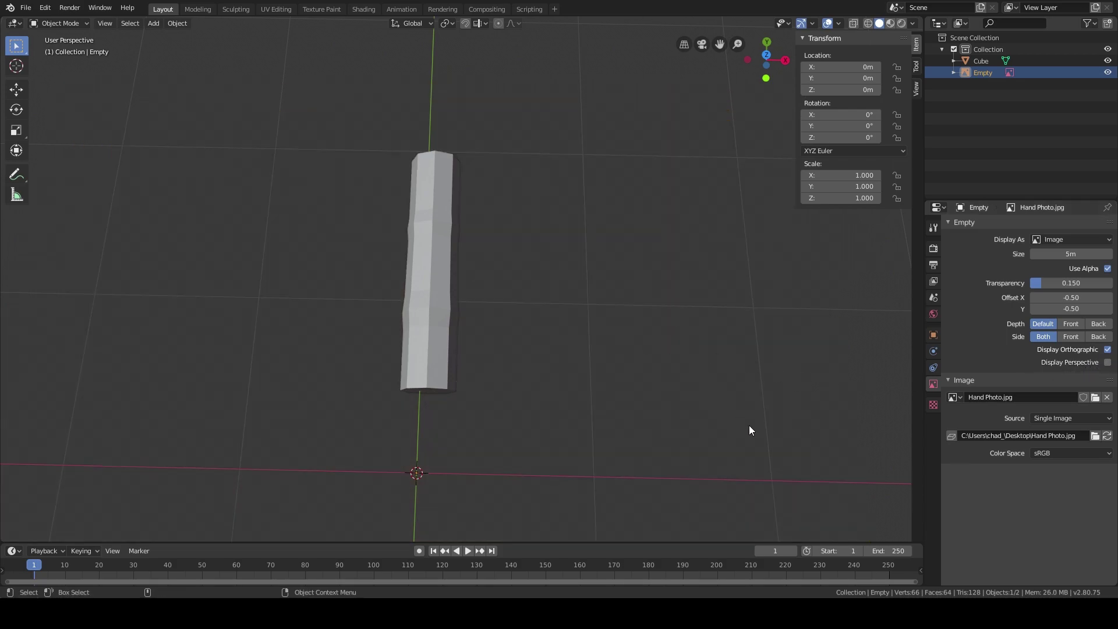
# Step: Examine the finger's shape in perspective and compare it with the hand photo in top view
pyautogui.moveTo(751, 429); pyautogui.dragTo(618, 261, button='middle')
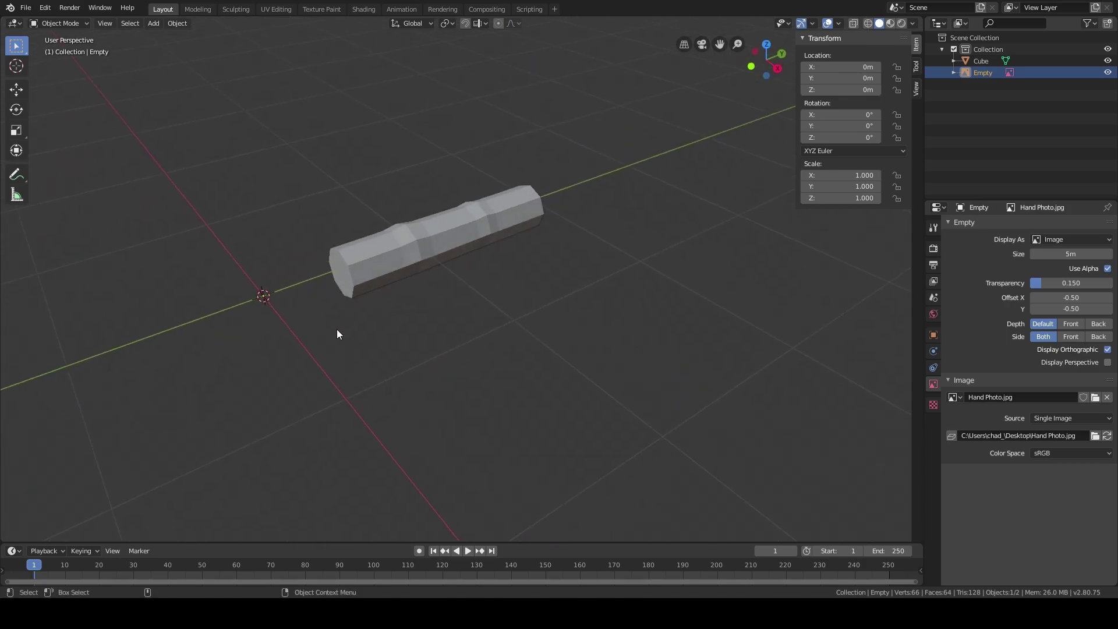
pyautogui.moveTo(625, 351); pyautogui.dragTo(588, 345, button='middle')
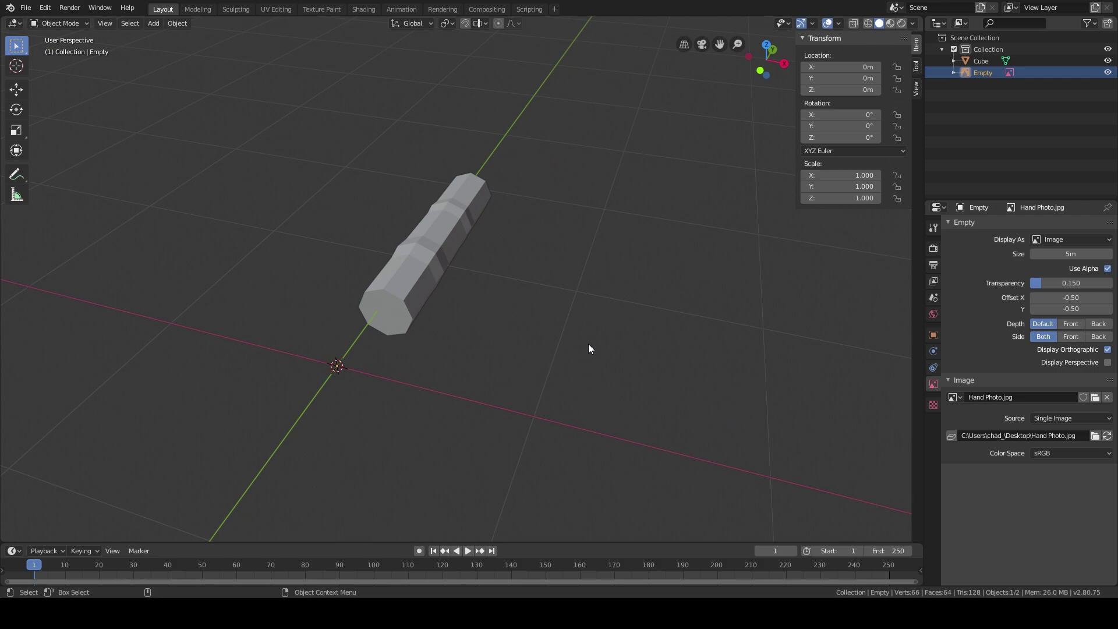
pyautogui.press('KP_7')
pyautogui.scroll(2, 588, 344)
pyautogui.keyDown('shift'); pyautogui.moveTo(494, 350); pyautogui.dragTo(498, 283, button='middle'); pyautogui.keyUp('shift')
pyautogui.scroll(-2, 526, 300)
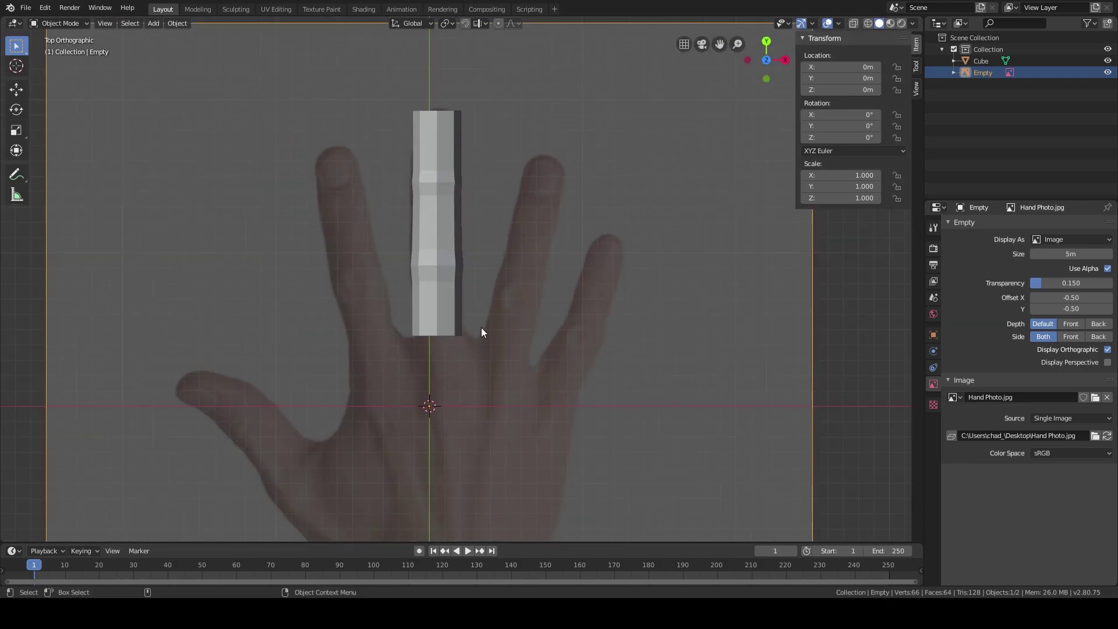
pyautogui.keyDown('shift'); pyautogui.moveTo(537, 363); pyautogui.dragTo(548, 319, button='middle'); pyautogui.keyUp('shift')
pyautogui.keyDown('shift'); pyautogui.moveTo(503, 354); pyautogui.dragTo(539, 402, button='middle'); pyautogui.keyUp('shift')
pyautogui.scroll(3, 531, 386)
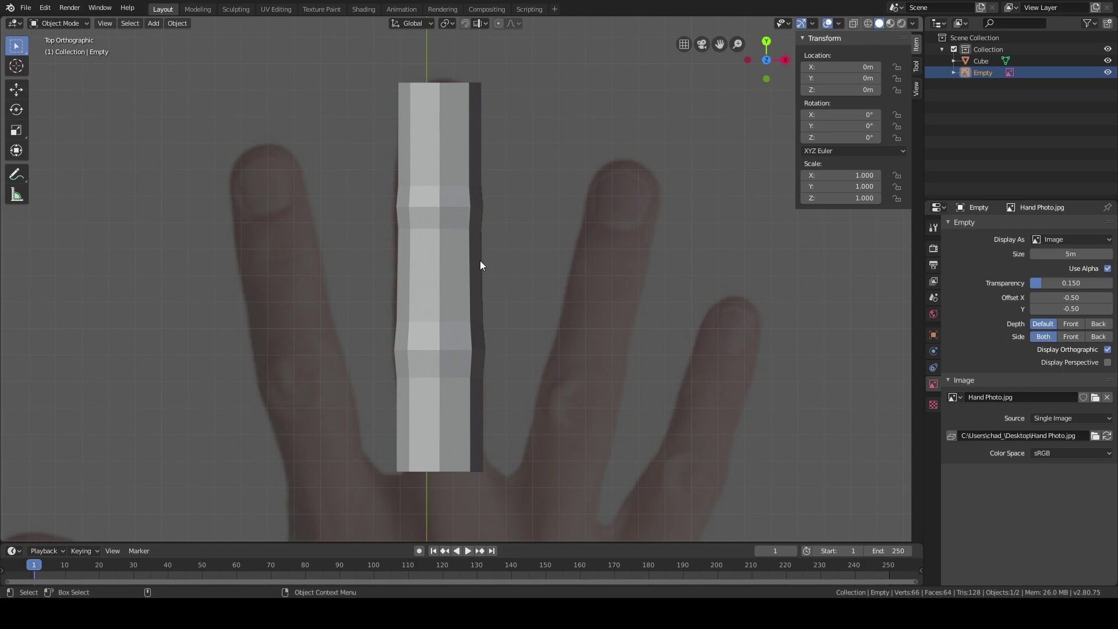
# Step: Select the finger object and add a Subdivision Surface modifier to it
pyautogui.click(435, 278)
pyautogui.keyDown('shift'); pyautogui.moveTo(622, 304); pyautogui.dragTo(628, 282, button='middle'); pyautogui.keyUp('shift')
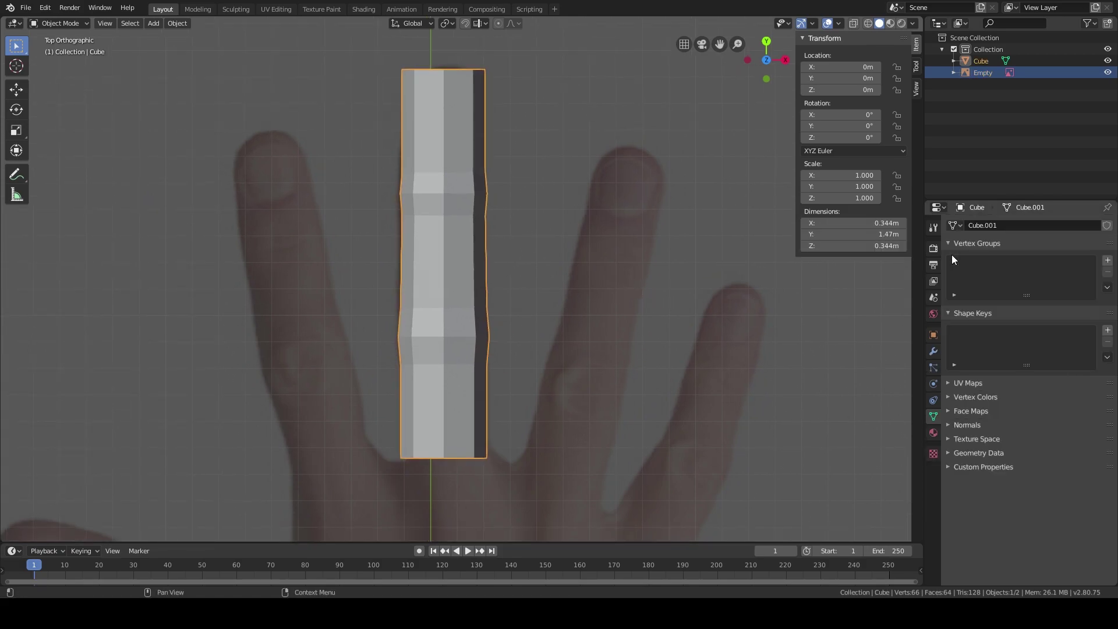
pyautogui.click(934, 228)
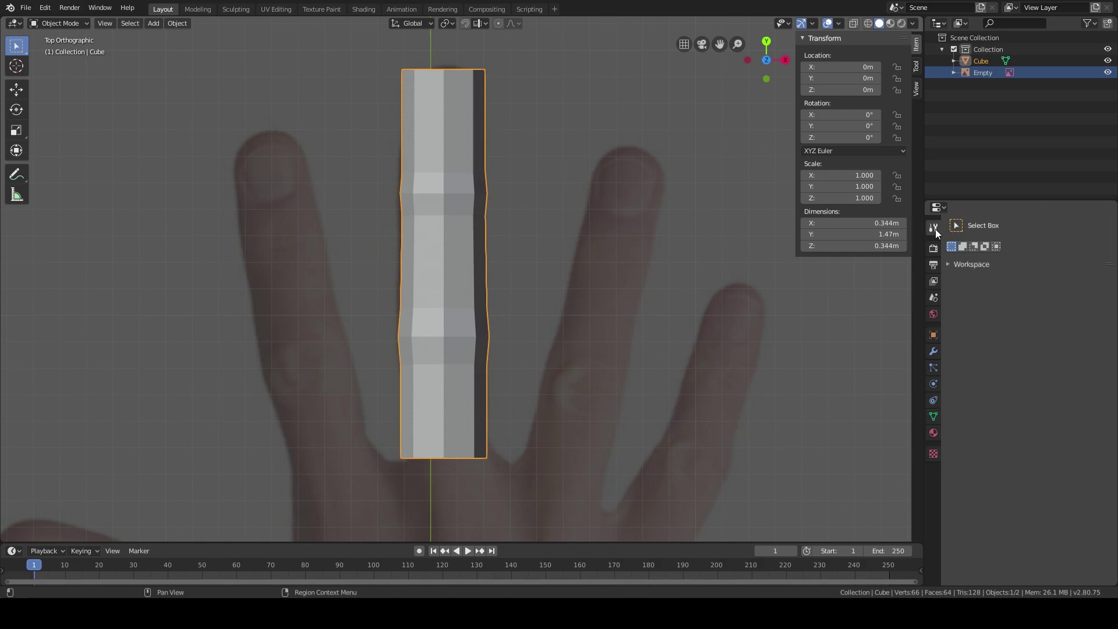
pyautogui.click(935, 352)
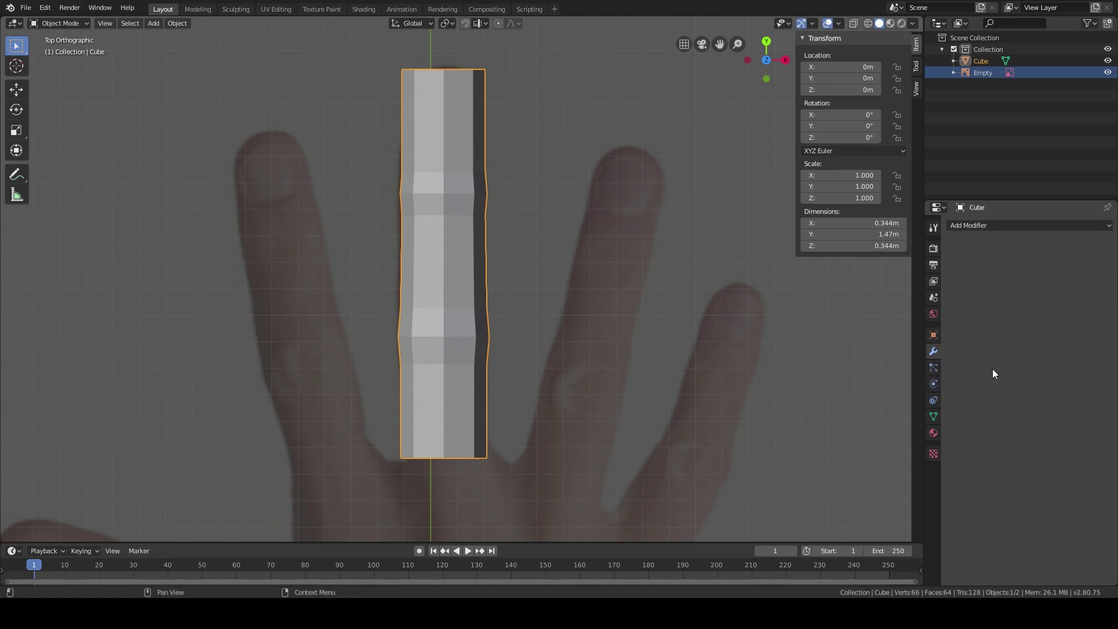
pyautogui.click(1035, 225)
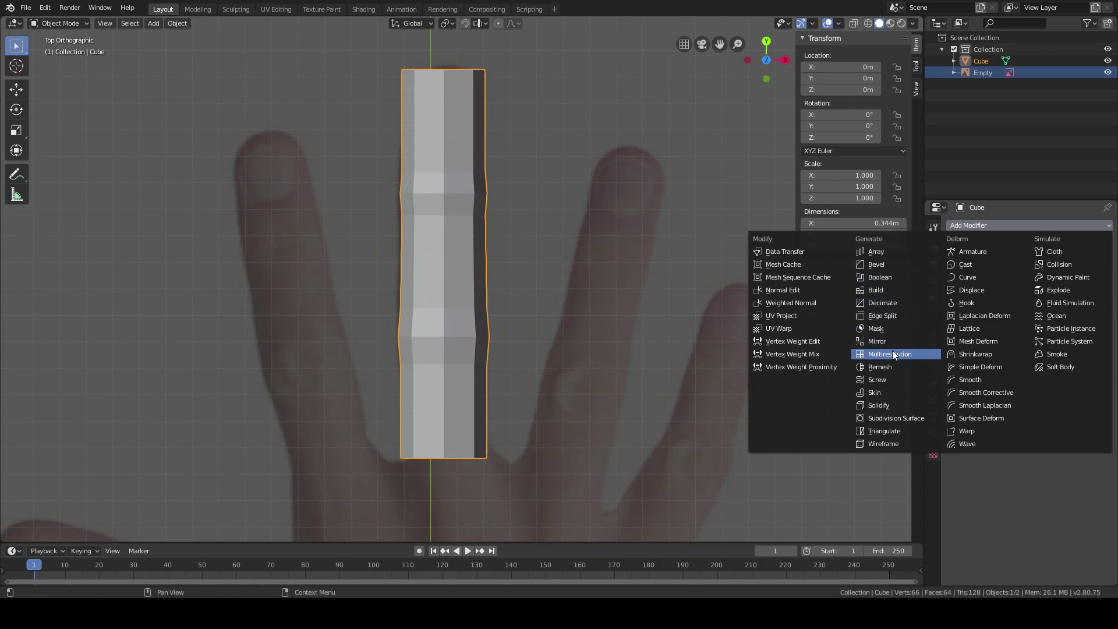
pyautogui.click(918, 417)
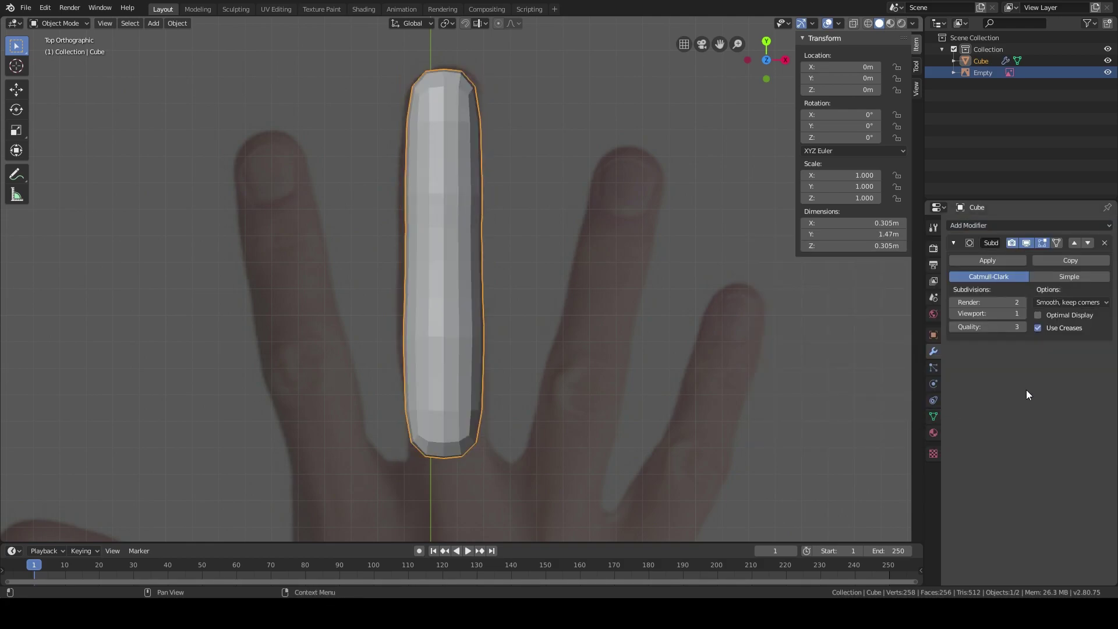
# Step: Apply Shade Smooth to the subdivided finger and check its surface against the hand photo
pyautogui.moveTo(676, 420); pyautogui.dragTo(335, 278, button='middle')
pyautogui.moveTo(484, 260); pyautogui.dragTo(483, 260, button='middle')
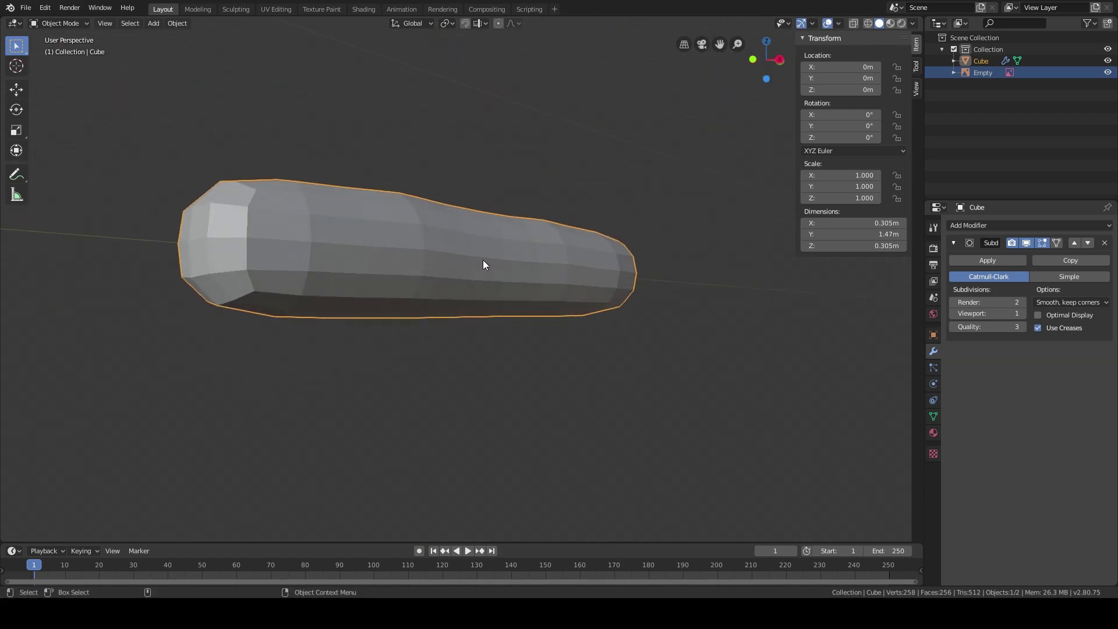
pyautogui.moveTo(406, 277); pyautogui.dragTo(571, 312, button='middle')
pyautogui.rightClick(549, 254)
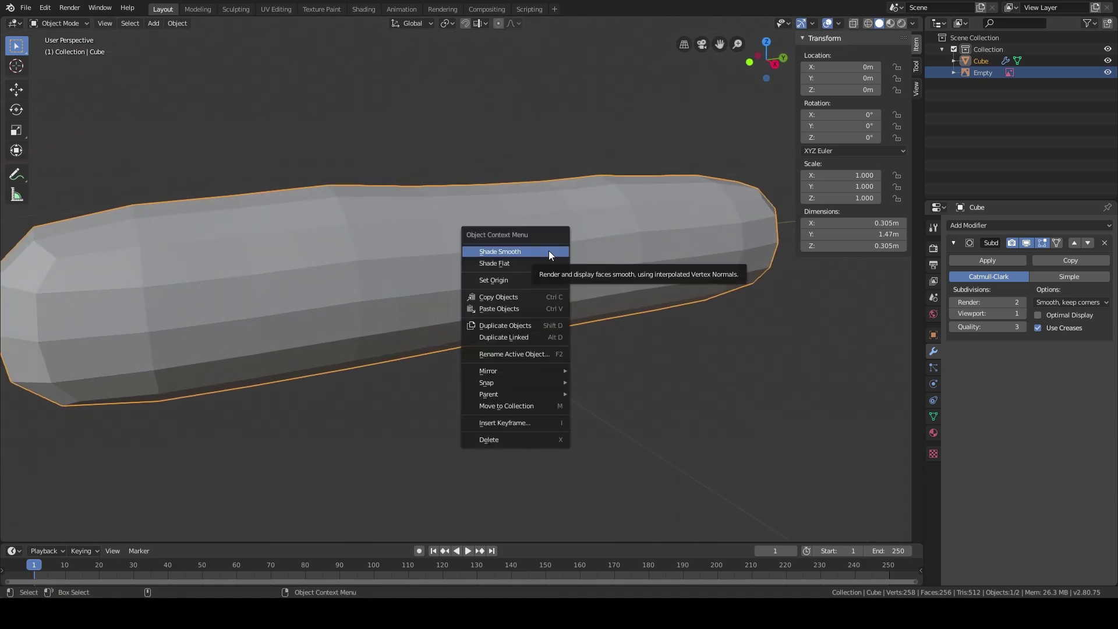
pyautogui.click(523, 251)
pyautogui.moveTo(478, 256); pyautogui.dragTo(537, 292, button='middle')
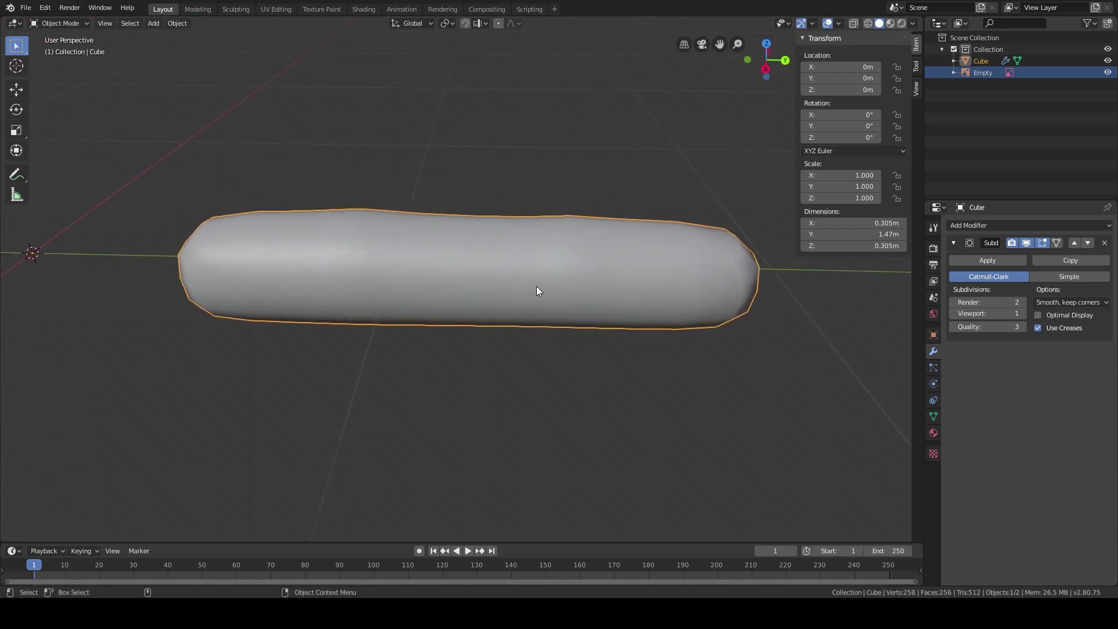
pyautogui.moveTo(682, 302)
pyautogui.mouseDown(button='middle')
pyautogui.moveTo(624, 294)
pyautogui.moveTo(574, 242)
pyautogui.moveTo(526, 268)
pyautogui.moveTo(674, 297)
pyautogui.moveTo(684, 264)
pyautogui.moveTo(699, 299)
pyautogui.mouseUp(button='middle')
pyautogui.press('KP_7')
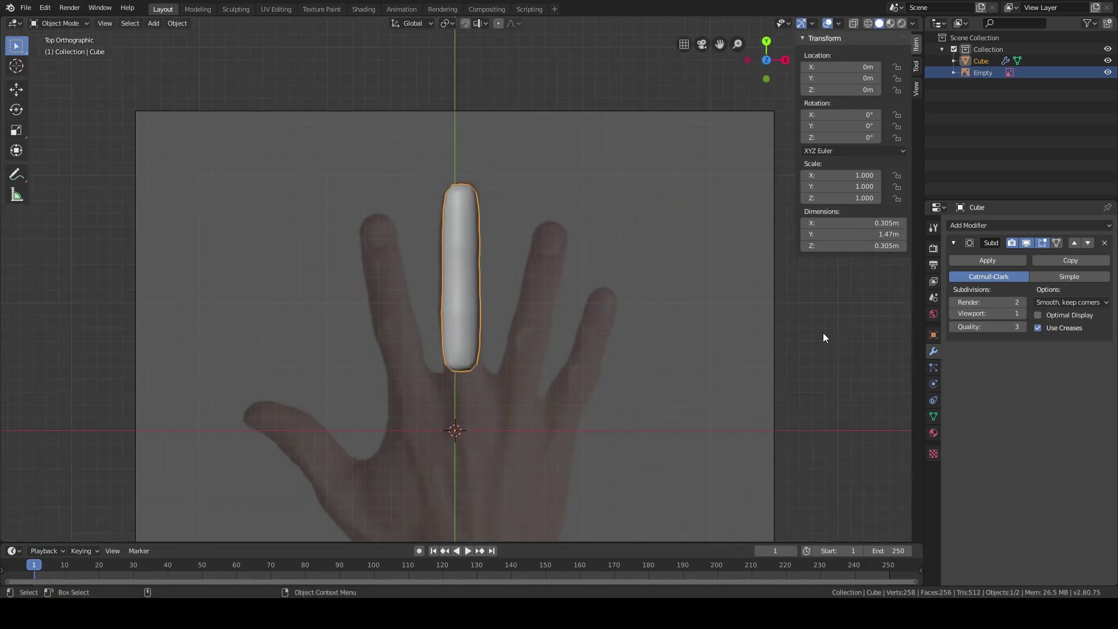
pyautogui.press('KP_Decimal')
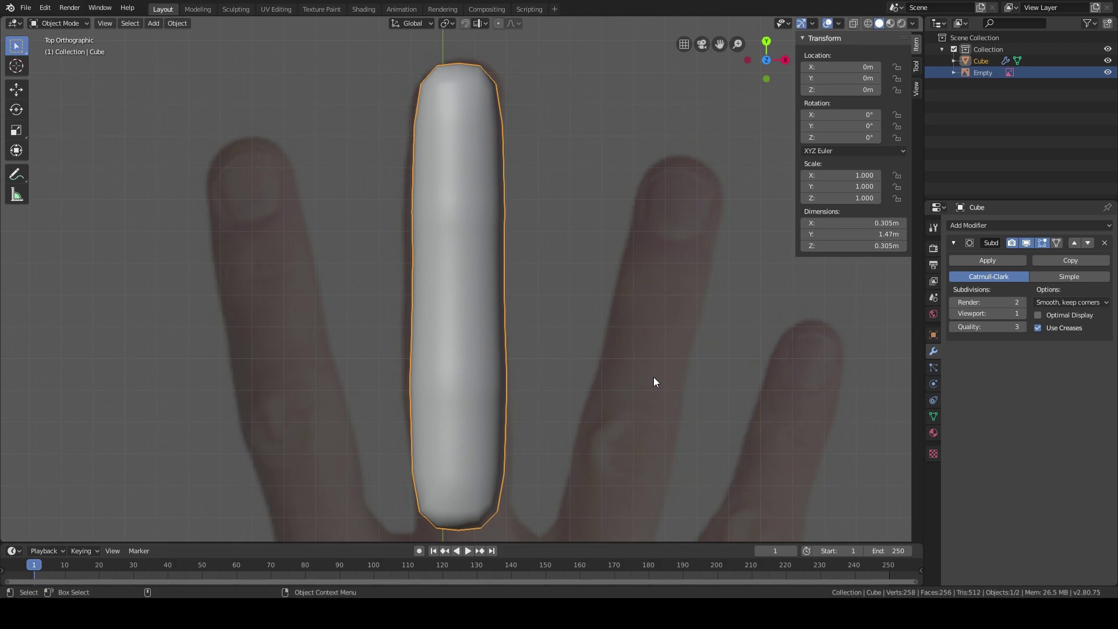
# Step: Enter Edit Mode on the finger in right side view and turn on the Subdivision modifier's On Cage display
pyautogui.press('KP_3')
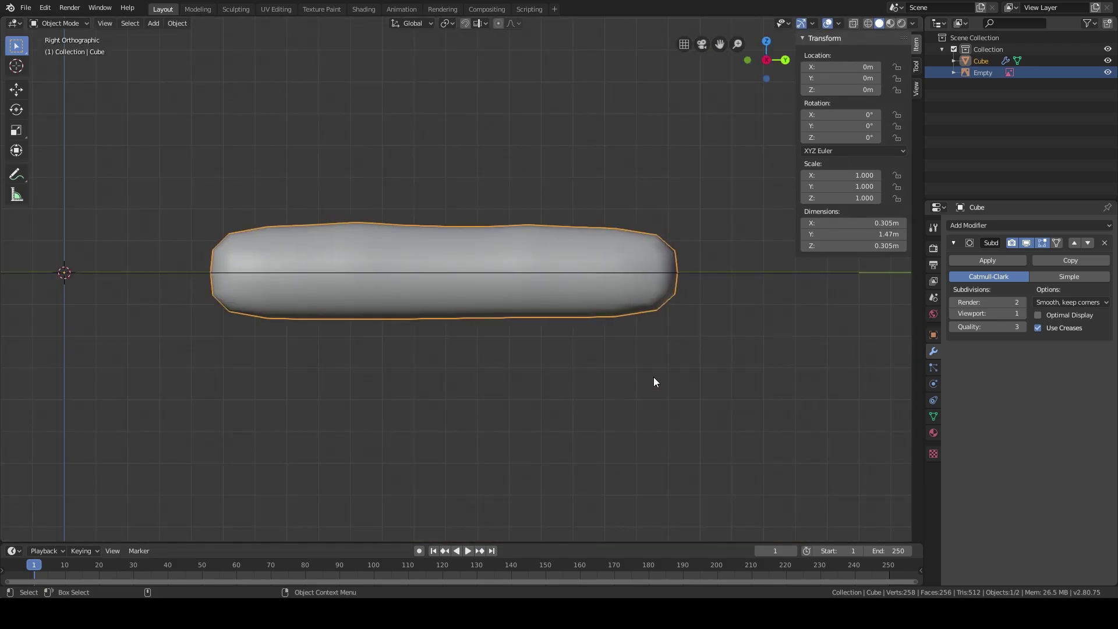
pyautogui.scroll(4, 654, 377)
pyautogui.scroll(-4, 538, 386)
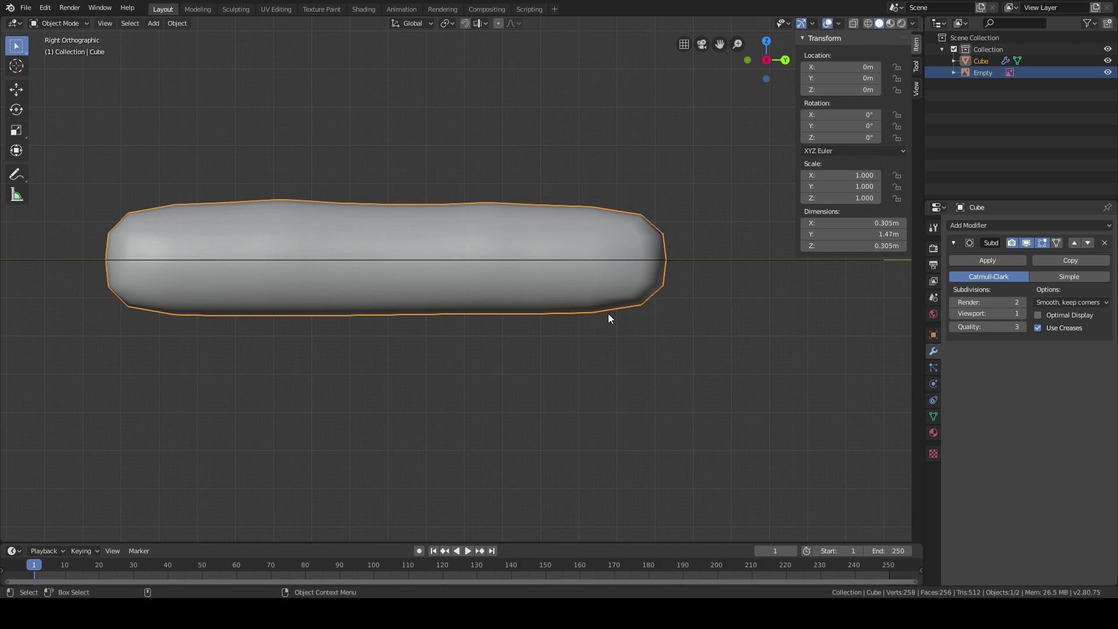
pyautogui.press('Tab')
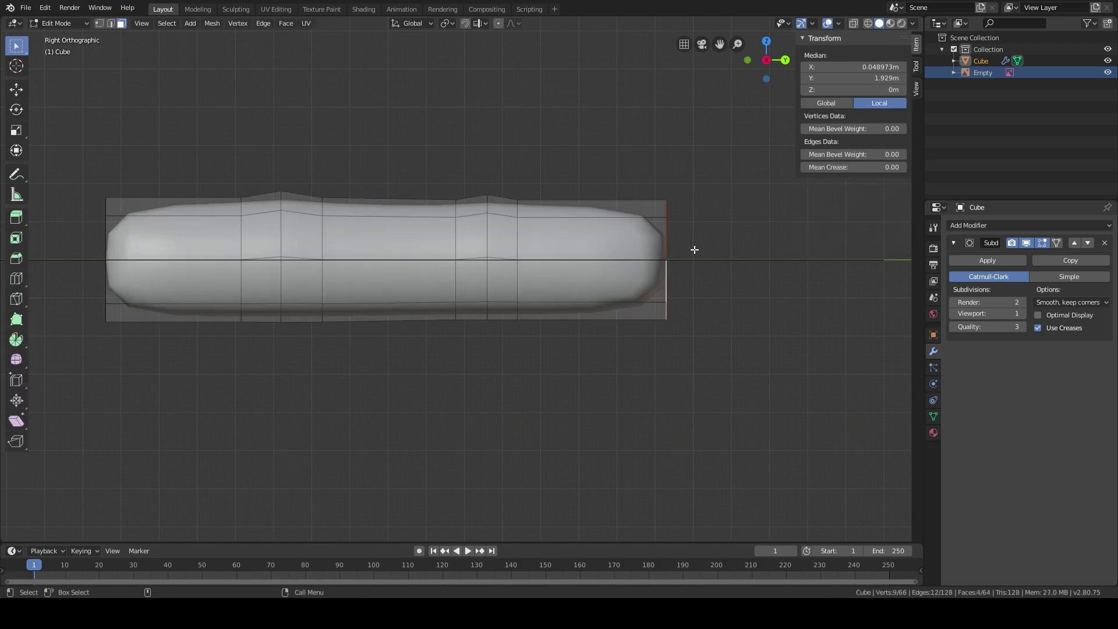
pyautogui.scroll(3, 695, 250)
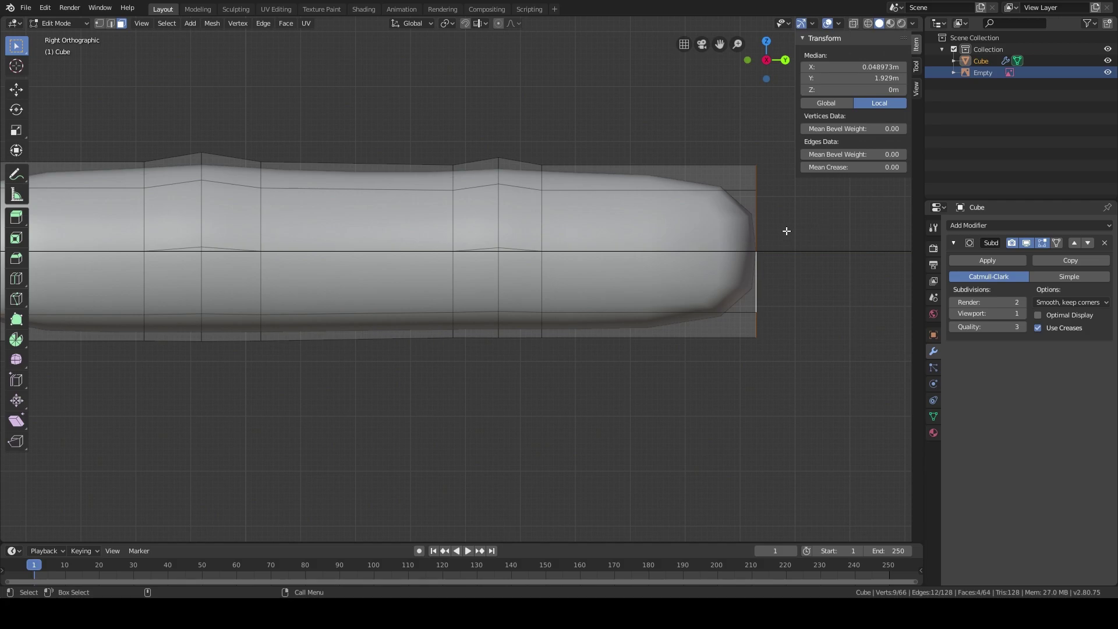
pyautogui.click(1058, 243)
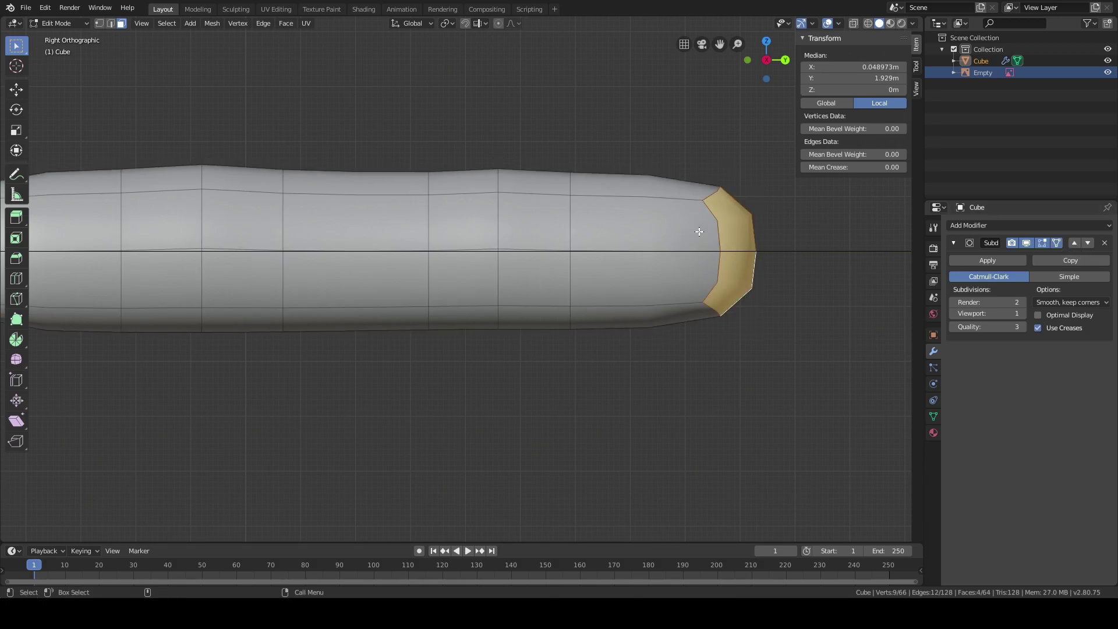
pyautogui.click(1057, 242)
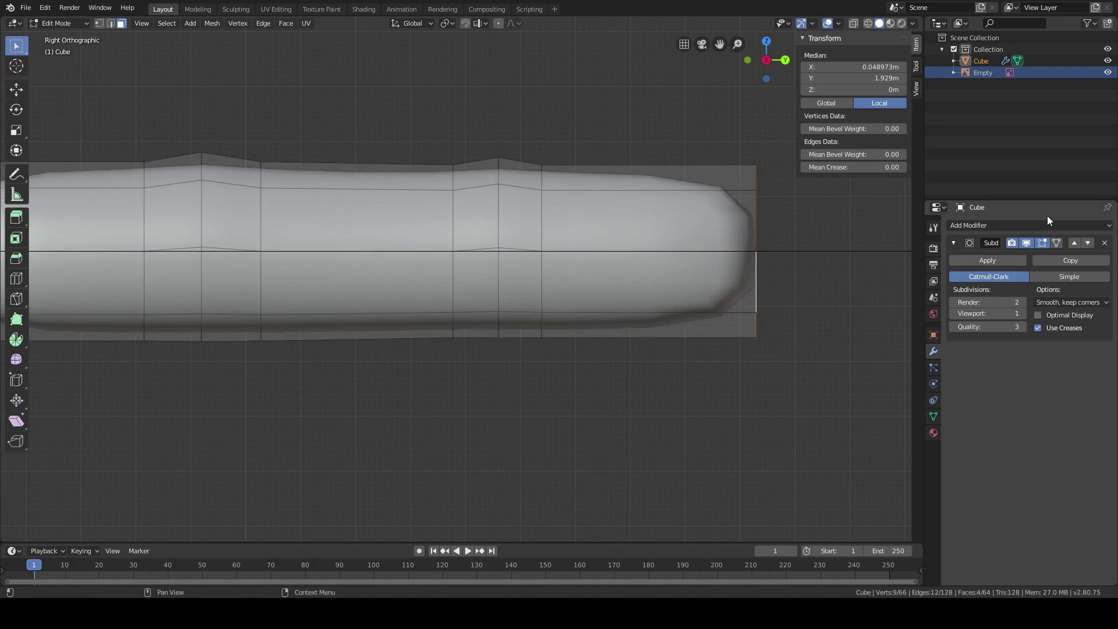
pyautogui.click(1057, 243)
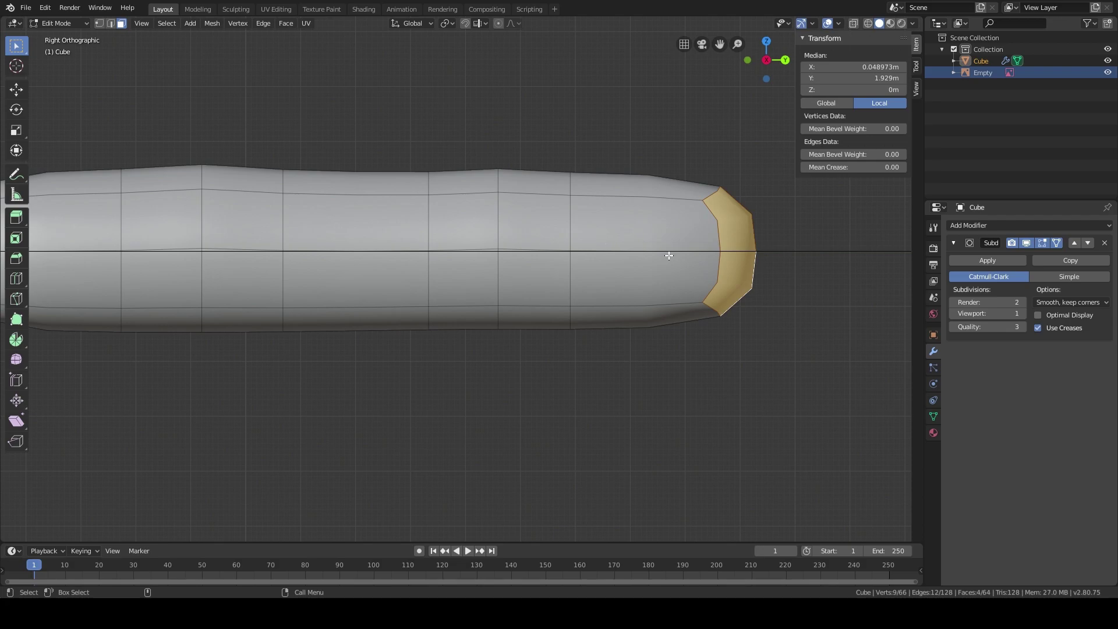
pyautogui.scroll(2, 669, 254)
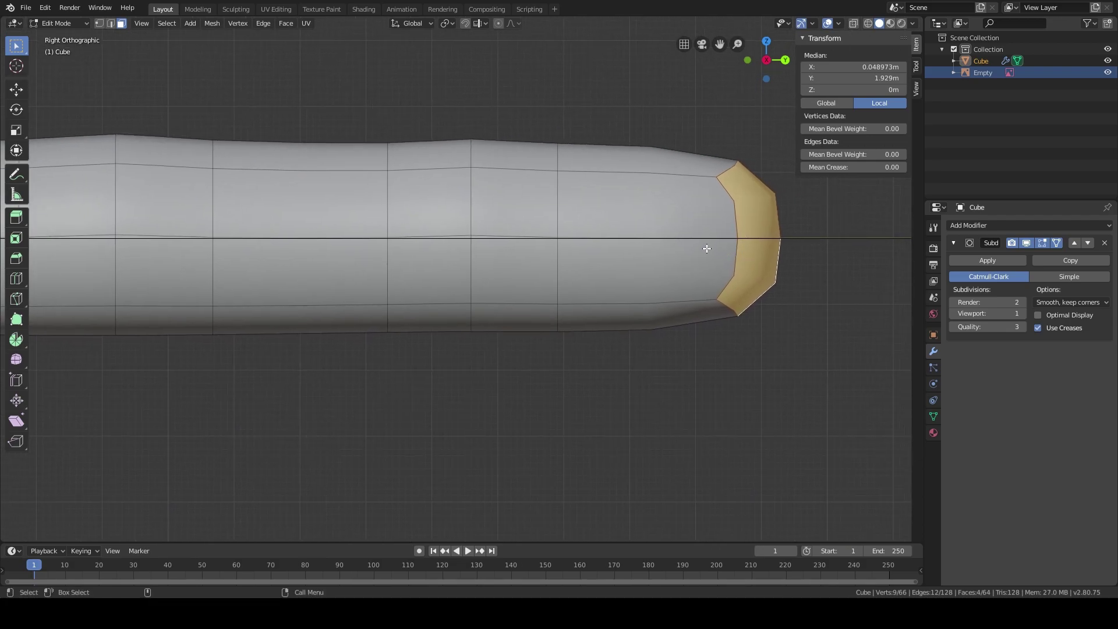
pyautogui.keyDown('shift'); pyautogui.moveTo(707, 248); pyautogui.dragTo(595, 242, button='middle'); pyautogui.keyUp('shift')
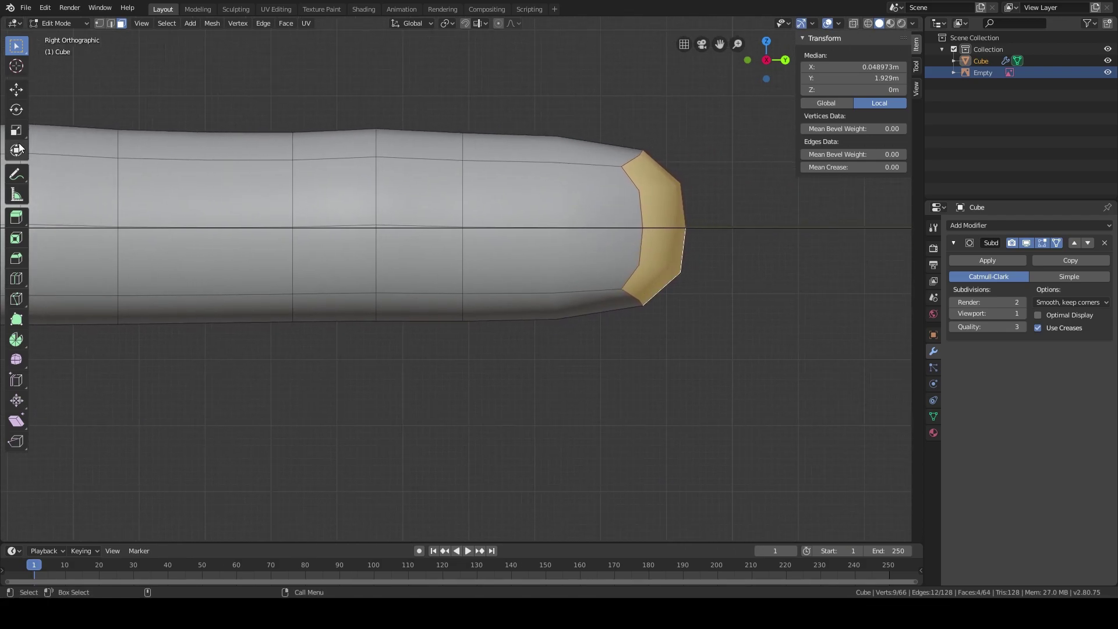
# Step: In edge select mode, select the two horizontal middle edges on the fingertip's end and move them inward along Y
pyautogui.click(112, 24)
pyautogui.moveTo(657, 250); pyautogui.dragTo(558, 274, button='middle')
pyautogui.click(531, 279)
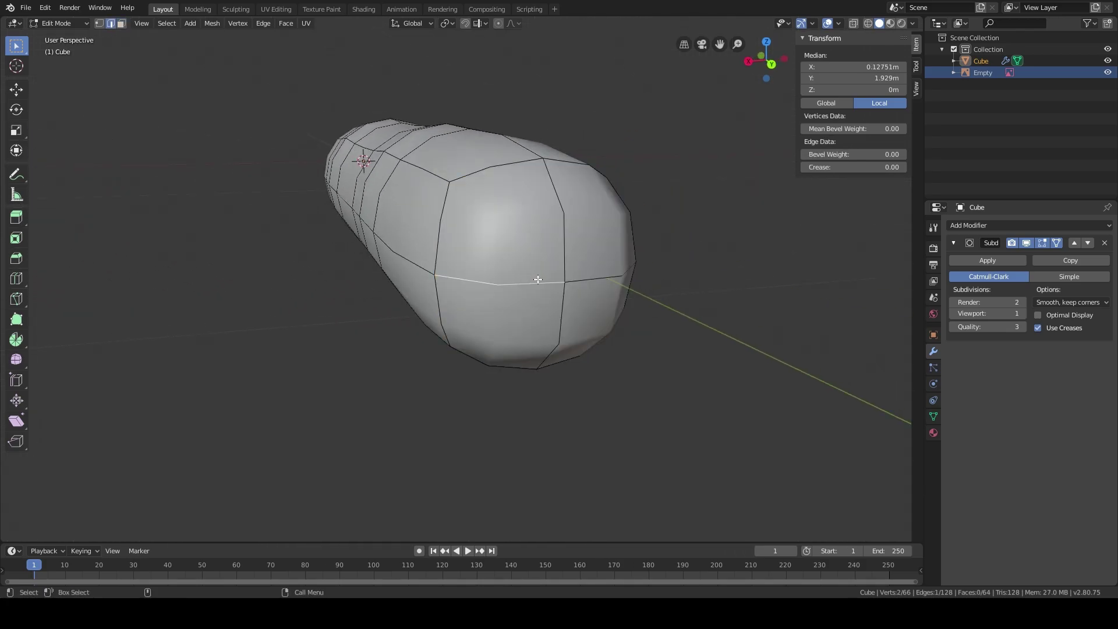
pyautogui.press('KP_3')
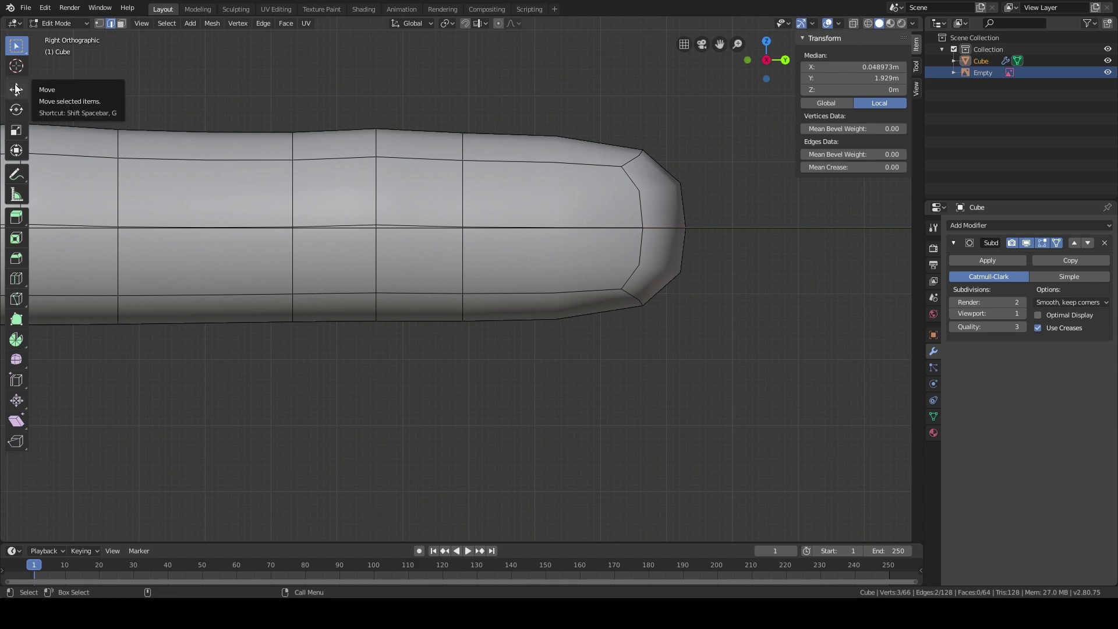
pyautogui.press('g')
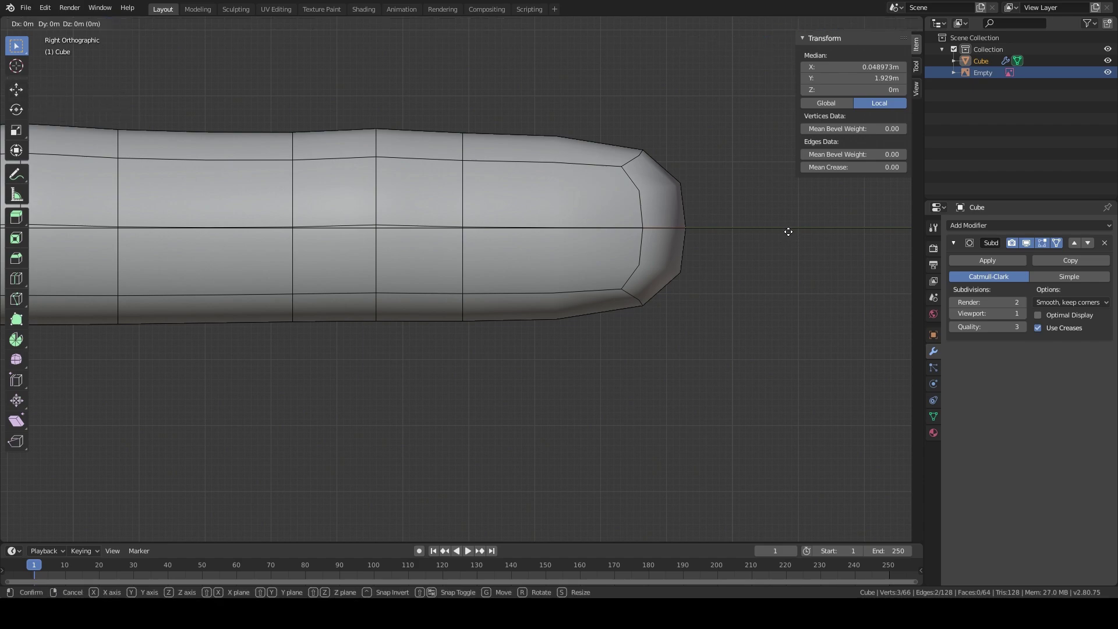
pyautogui.press('y')
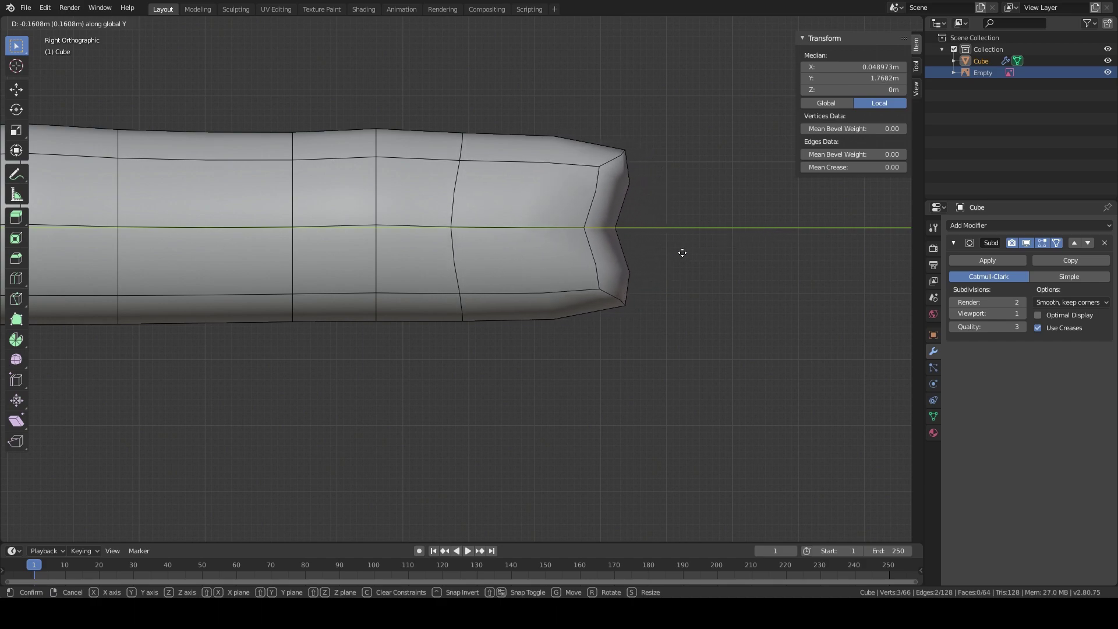
pyautogui.click(673, 255)
# Step: Move the fingertip's two lower end edges inward about 0.26 m along Y and raise them slightly along Z
pyautogui.moveTo(760, 326); pyautogui.dragTo(613, 322, button='middle')
pyautogui.click(586, 301)
pyautogui.keyDown('shift'); pyautogui.click(546, 304); pyautogui.keyUp('shift')
pyautogui.press('KP_3')
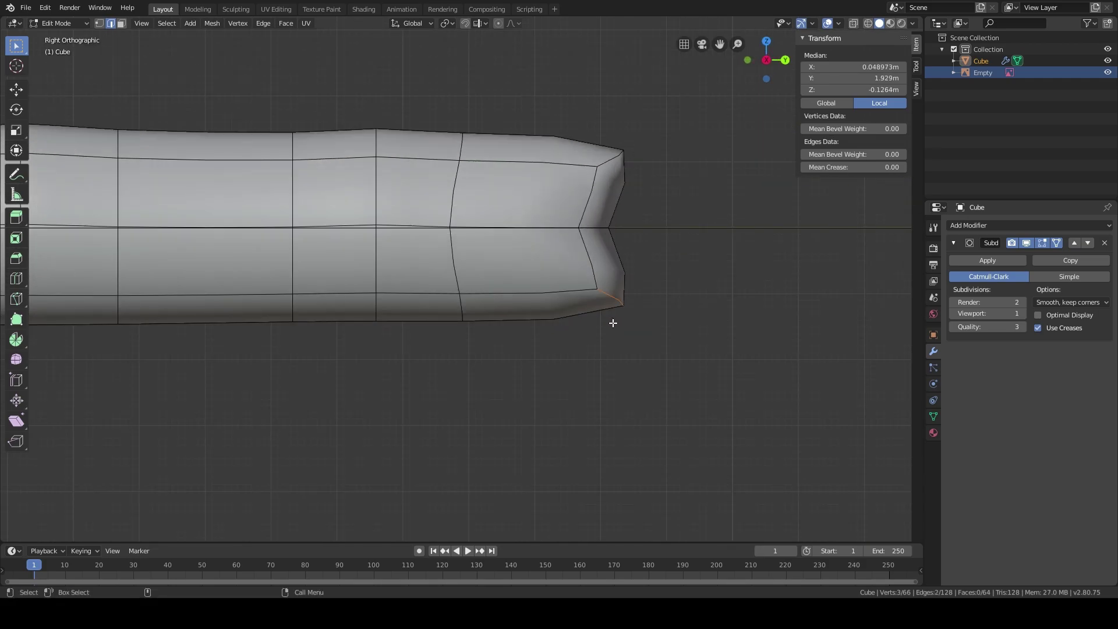
pyautogui.press('g')
pyautogui.press('y')
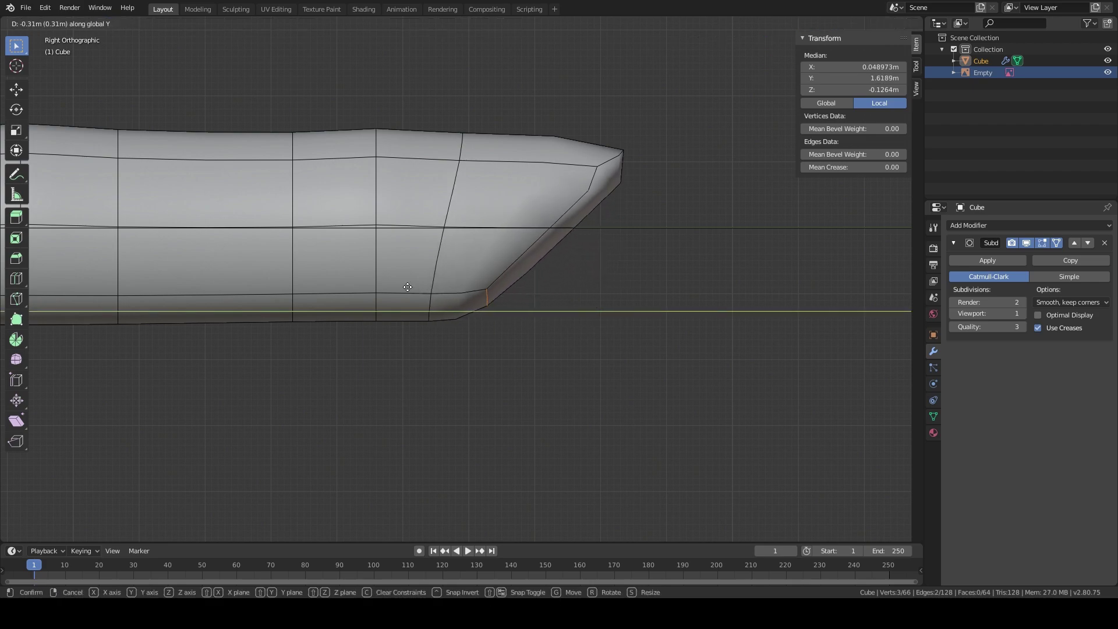
pyautogui.click(439, 290)
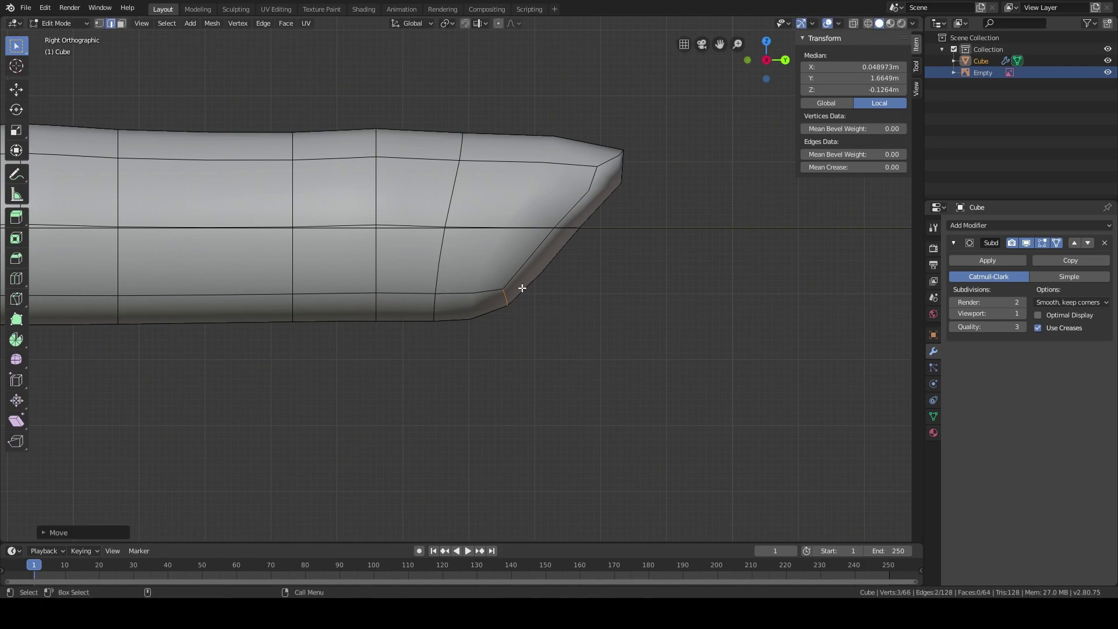
pyautogui.press('g')
pyautogui.press('z')
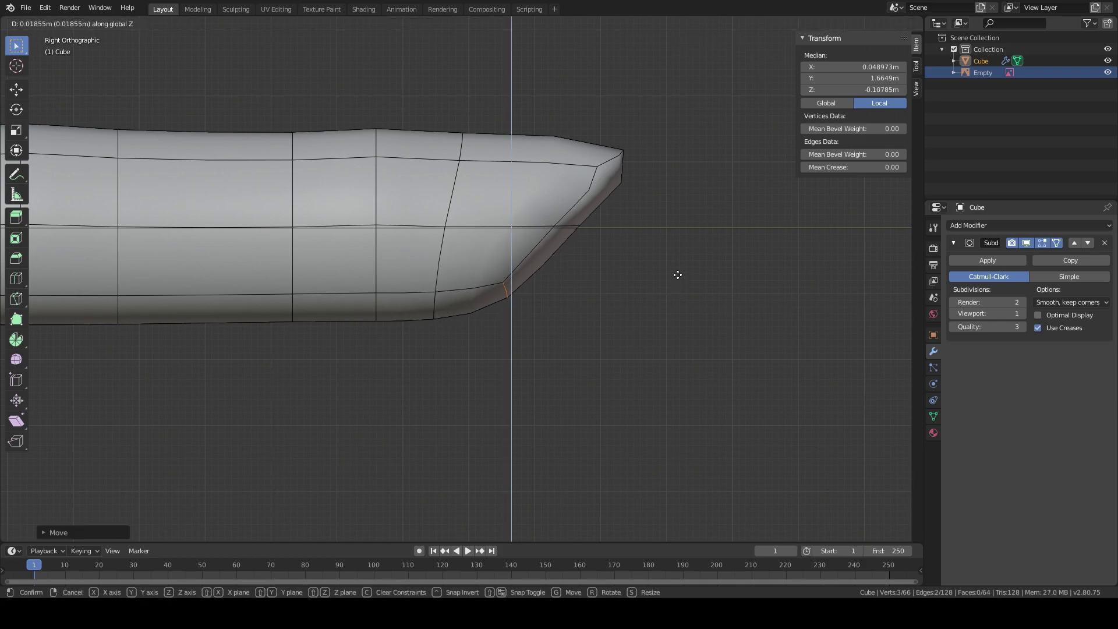
pyautogui.click(683, 233)
# Step: Move the fingertip's middle end edges slightly outward along Y and lower them a little along Z
pyautogui.moveTo(682, 233); pyautogui.dragTo(579, 208, button='middle')
pyautogui.press('KP_3')
pyautogui.click(553, 230)
pyautogui.press('g')
pyautogui.press('y')
pyautogui.click(581, 221)
pyautogui.press('g')
pyautogui.press('z')
pyautogui.click(610, 263)
# Step: Select the two lower fingertip edges again and move them outward about 0.03 m along Y
pyautogui.keyDown('alt'); pyautogui.click(525, 263); pyautogui.keyUp('alt')
pyautogui.moveTo(610, 263); pyautogui.dragTo(479, 265, button='middle')
pyautogui.press('KP_3')
pyautogui.press('y')
pyautogui.scroll(-2, 548, 268)
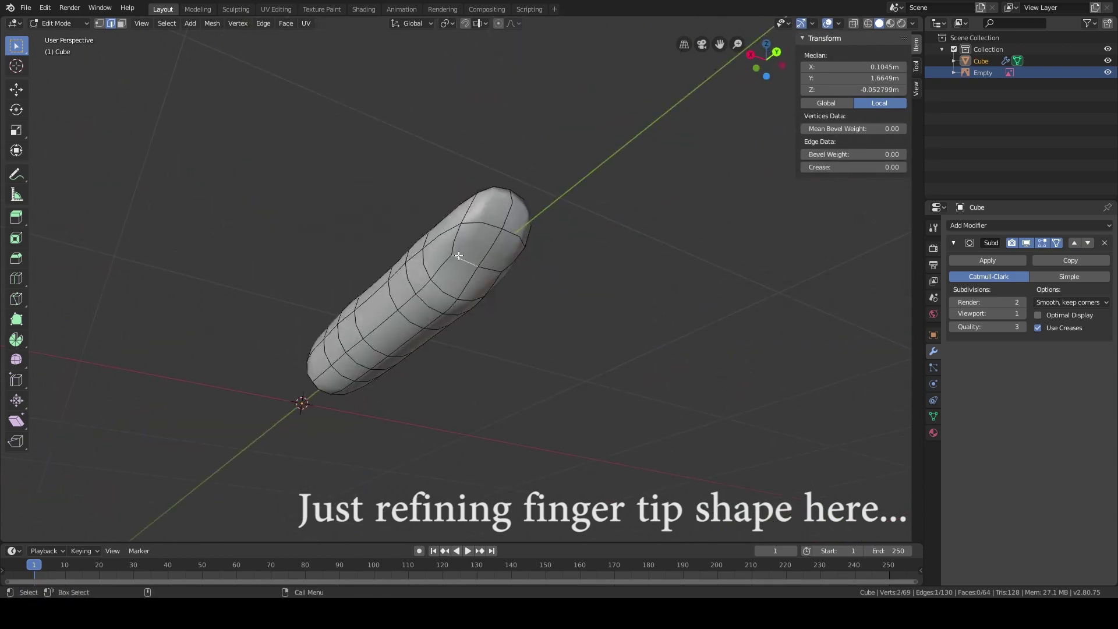
pyautogui.press('KP_3')
pyautogui.scroll(2, 479, 265)
pyautogui.press('g')
pyautogui.press('y')
pyautogui.scroll(1, 569, 289)
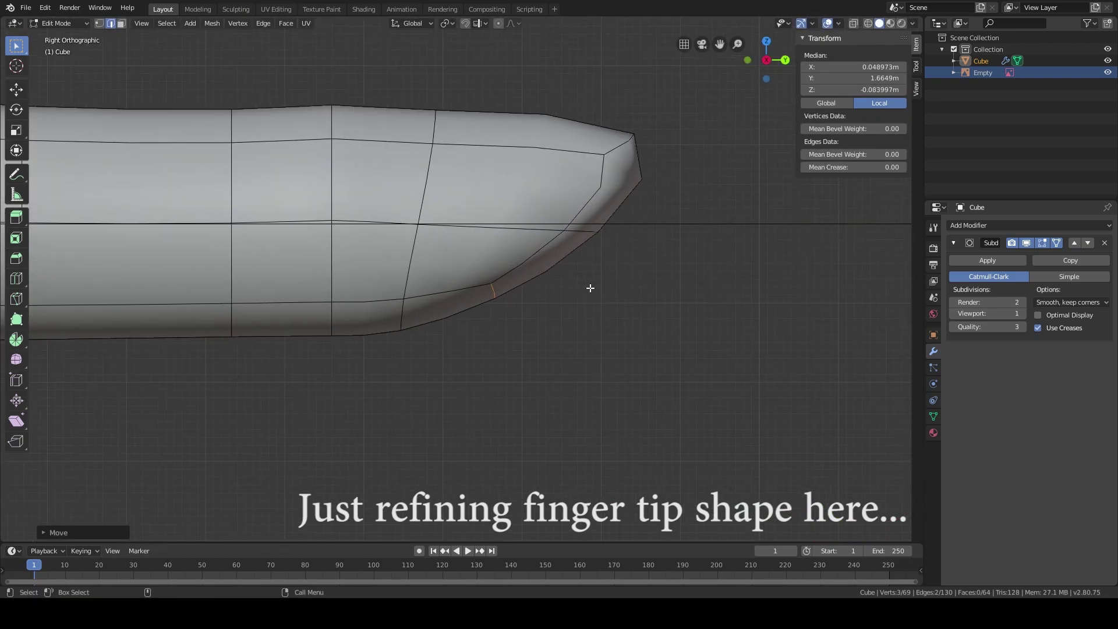
pyautogui.click(605, 287)
pyautogui.scroll(-3, 606, 288)
pyautogui.scroll(1, 521, 330)
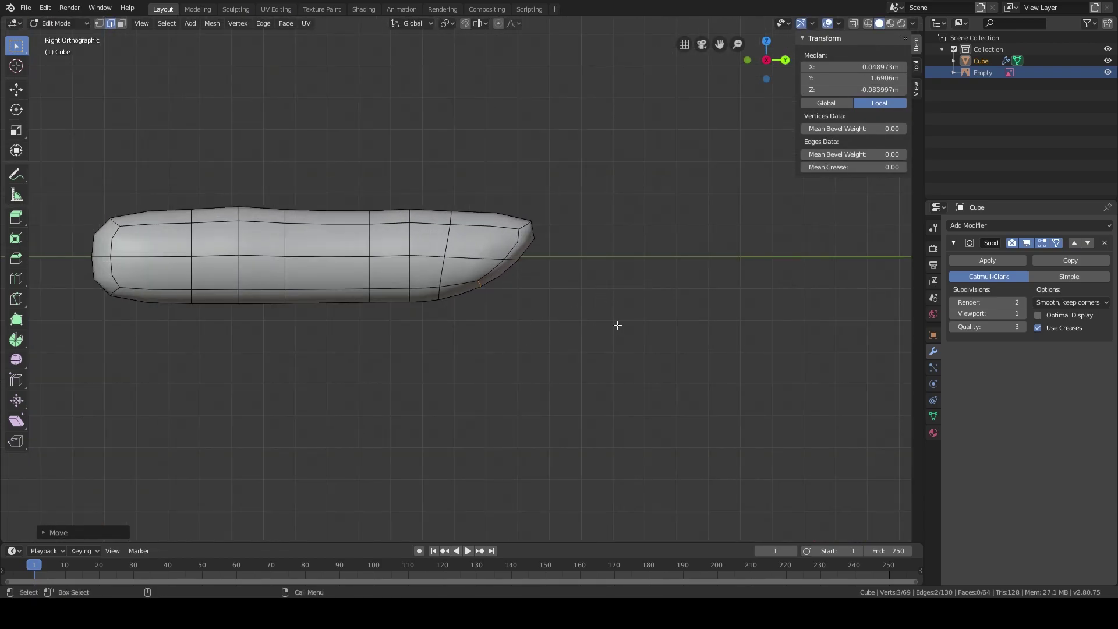
# Step: Select the whole finger mesh and flatten it by scaling along Z to about 0.26 m thick
pyautogui.moveTo(645, 327); pyautogui.dragTo(611, 327, button='middle')
pyautogui.press('a')
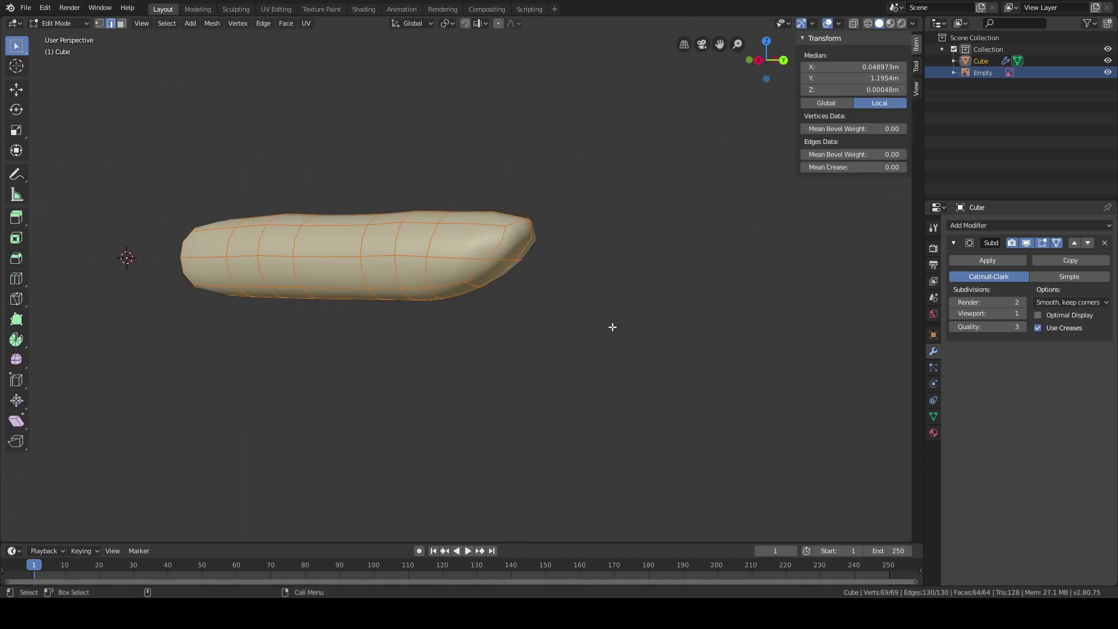
pyautogui.moveTo(612, 327); pyautogui.dragTo(485, 331, button='middle')
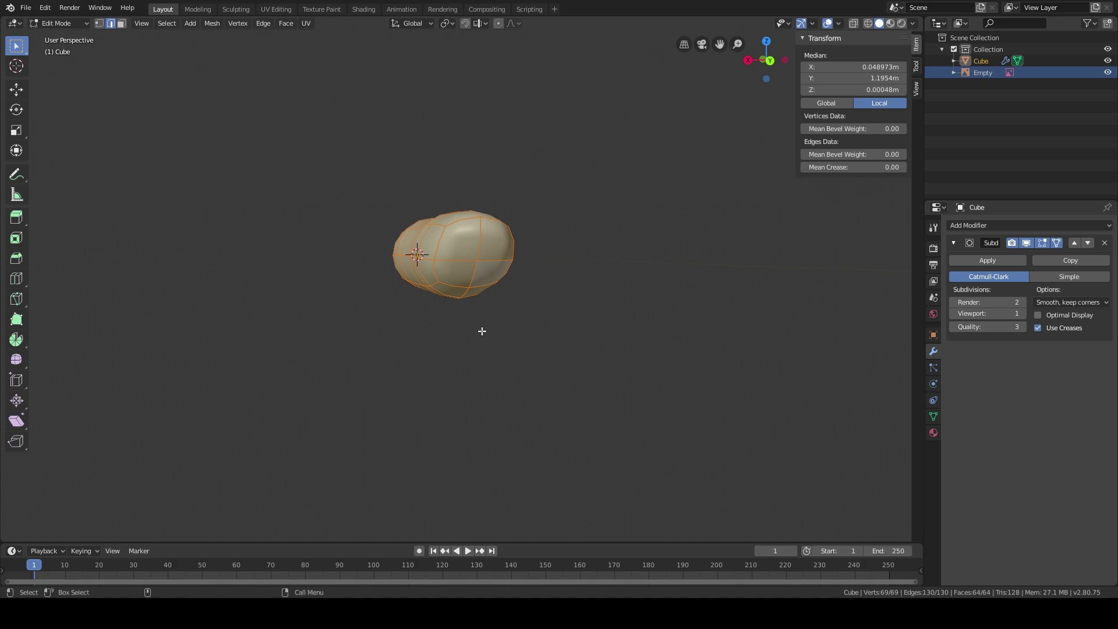
pyautogui.press('s')
pyautogui.press('z')
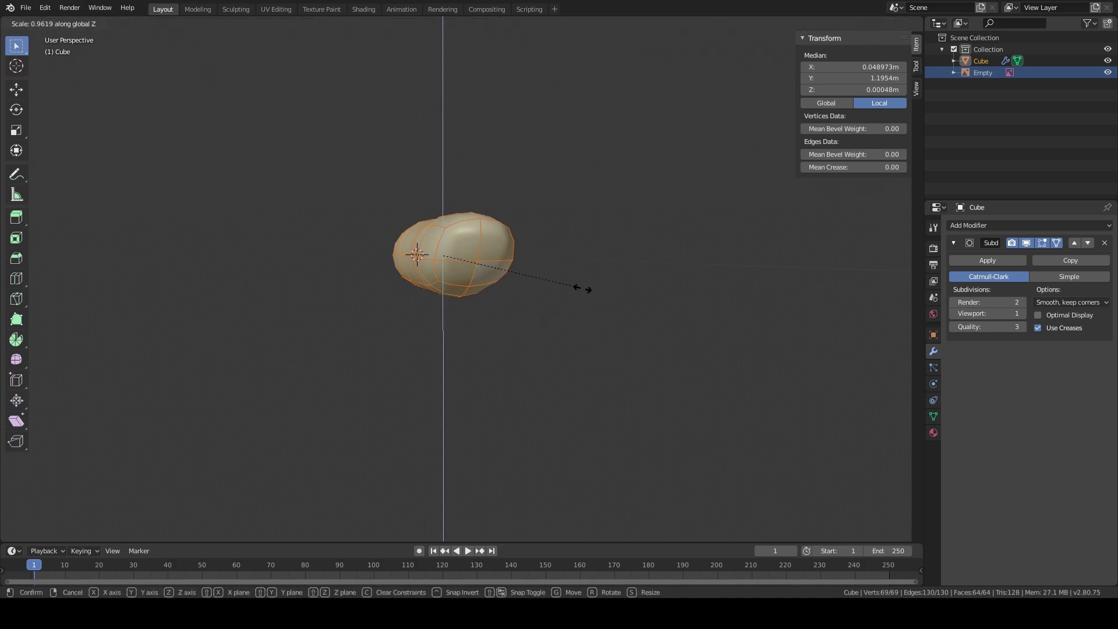
pyautogui.click(566, 288)
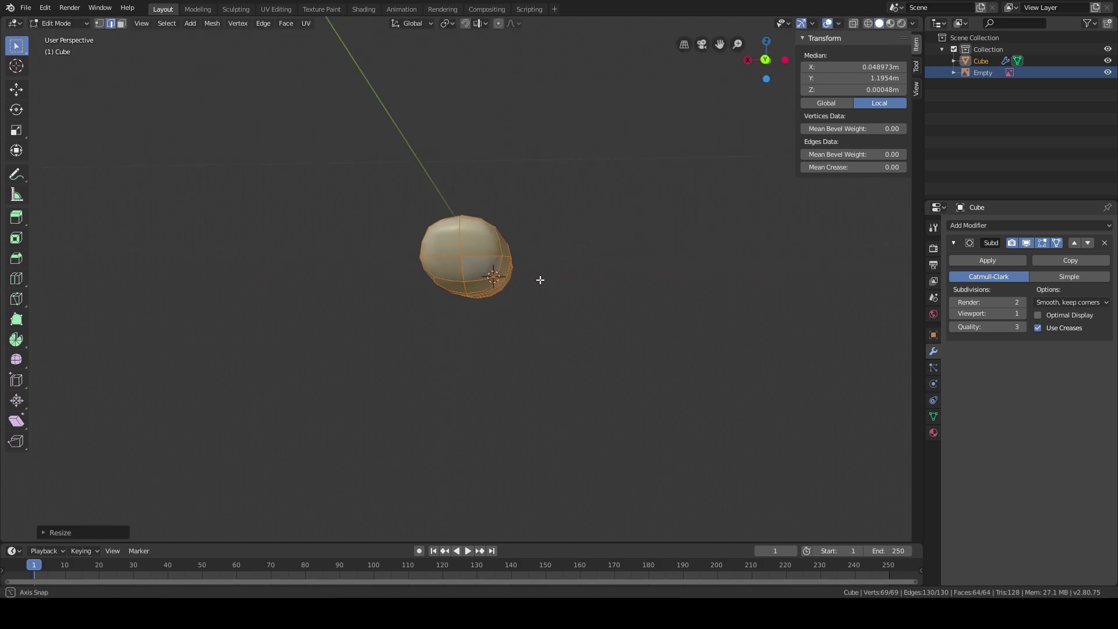
# Step: Select the two middle edges at the fingertip's end and move them outward about 0.03 m along Y
pyautogui.moveTo(531, 273); pyautogui.dragTo(675, 303, button='middle')
pyautogui.moveTo(324, 301); pyautogui.dragTo(459, 239, button='middle')
pyautogui.click(526, 235)
pyautogui.keyDown('shift'); pyautogui.click(435, 279); pyautogui.keyUp('shift')
pyautogui.moveTo(434, 279); pyautogui.dragTo(524, 279, button='middle')
pyautogui.scroll(2, 527, 281)
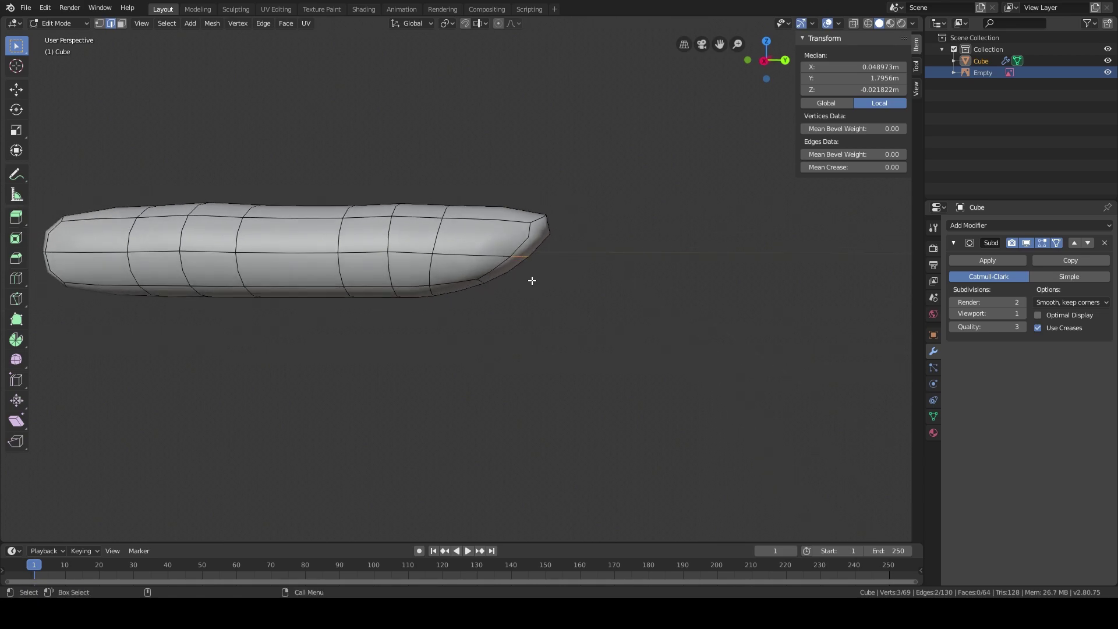
pyautogui.press('g')
pyautogui.press('y')
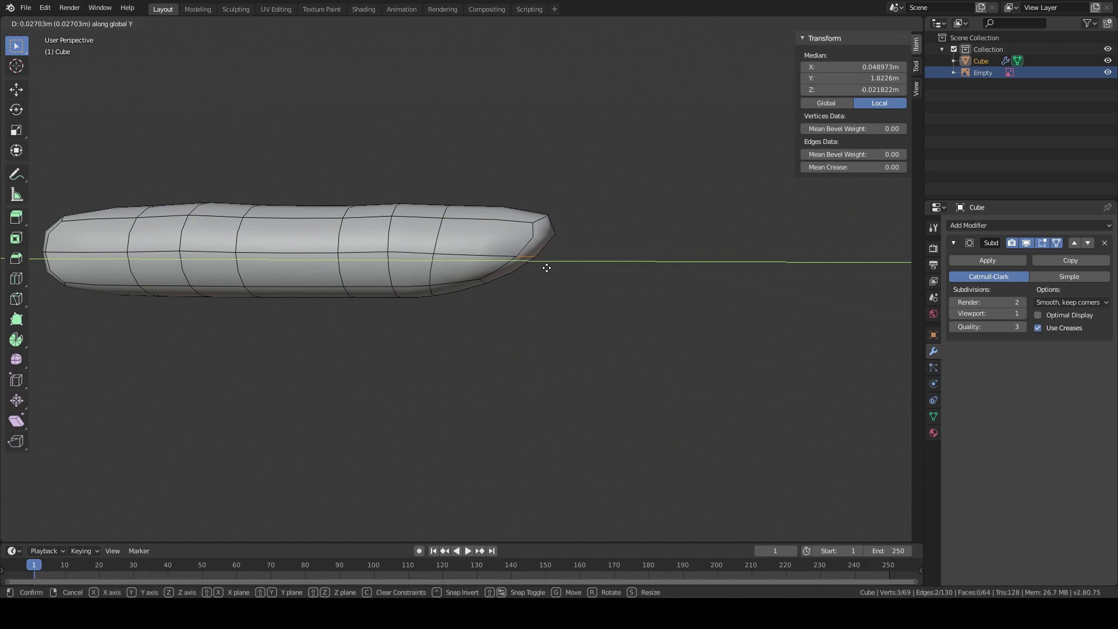
pyautogui.click(548, 267)
# Step: Lower the selected fingertip edges about 0.008 m along Z
pyautogui.moveTo(576, 272)
pyautogui.mouseDown(button='middle')
pyautogui.moveTo(594, 254)
pyautogui.moveTo(587, 291)
pyautogui.moveTo(569, 275)
pyautogui.mouseUp(button='middle')
pyautogui.scroll(-1, 584, 278)
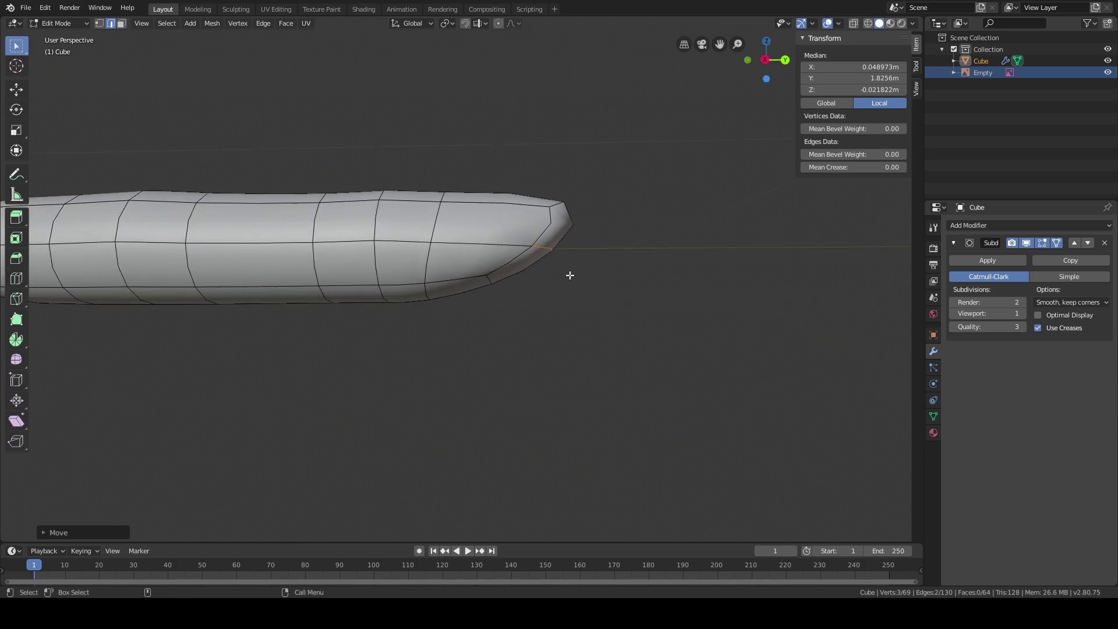
pyautogui.press('g')
pyautogui.press('z')
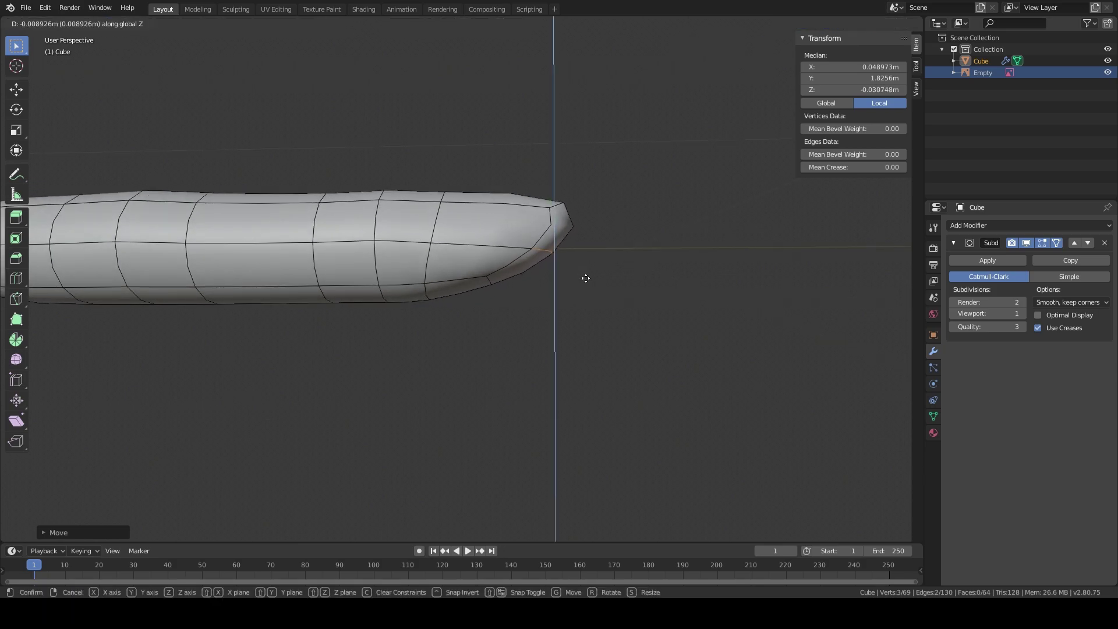
pyautogui.click(586, 278)
# Step: Switch to face select mode and select the two upper faces at the fingertip where the nail sits
pyautogui.moveTo(587, 277); pyautogui.dragTo(362, 361, button='middle')
pyautogui.rightClick(364, 321)
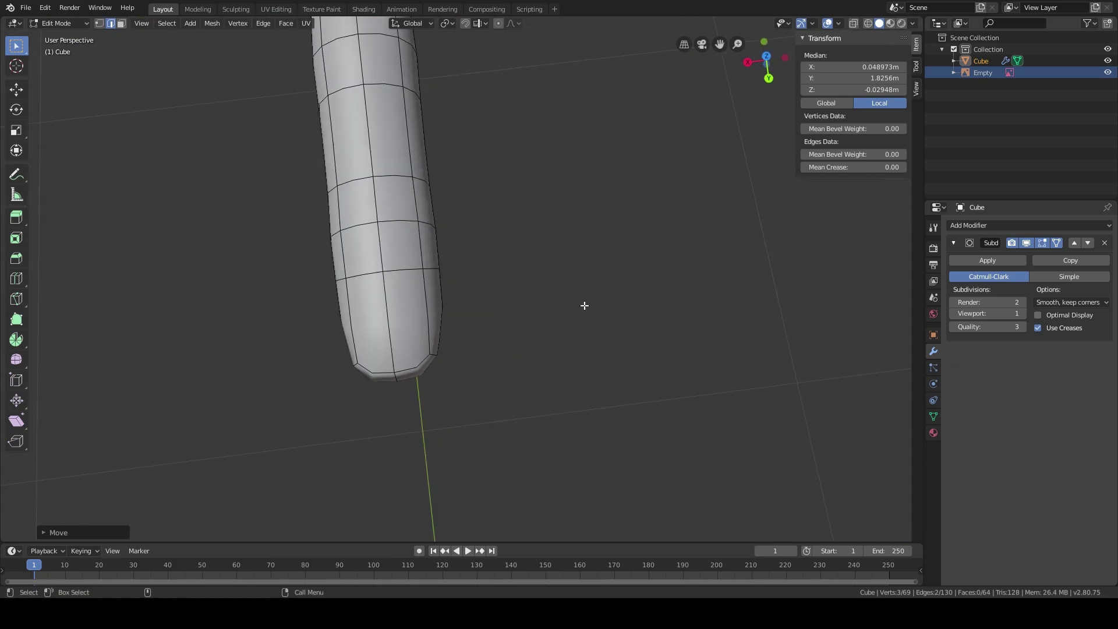
pyautogui.click(386, 318)
pyautogui.click(122, 24)
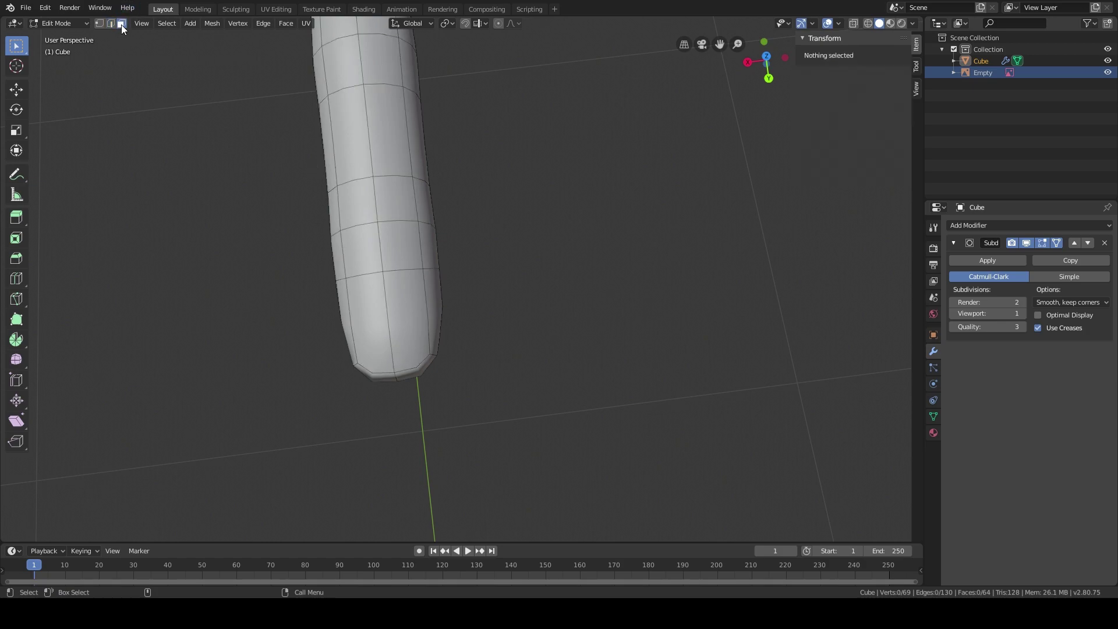
pyautogui.click(364, 310)
pyautogui.keyDown('shift'); pyautogui.click(417, 314); pyautogui.keyUp('shift')
pyautogui.moveTo(417, 315); pyautogui.dragTo(523, 325, button='middle')
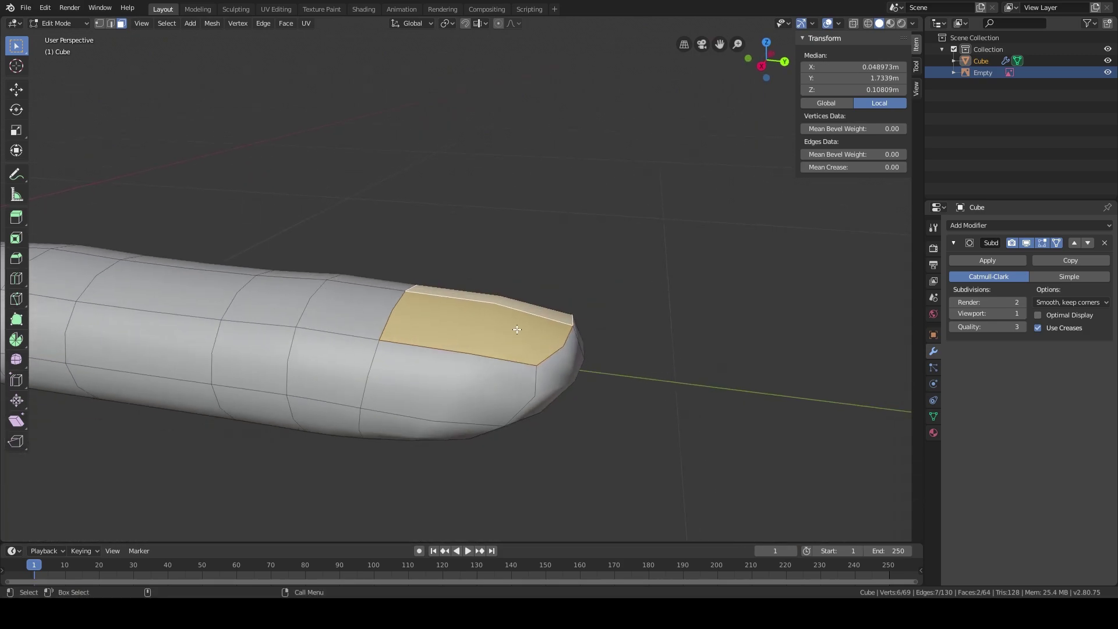
pyautogui.moveTo(603, 319); pyautogui.dragTo(626, 389, button='middle')
# Step: Compare the finger with the hand photo in top view, returning to Object Mode to see the smooth outline
pyautogui.press('KP_7')
pyautogui.scroll(5, 626, 389)
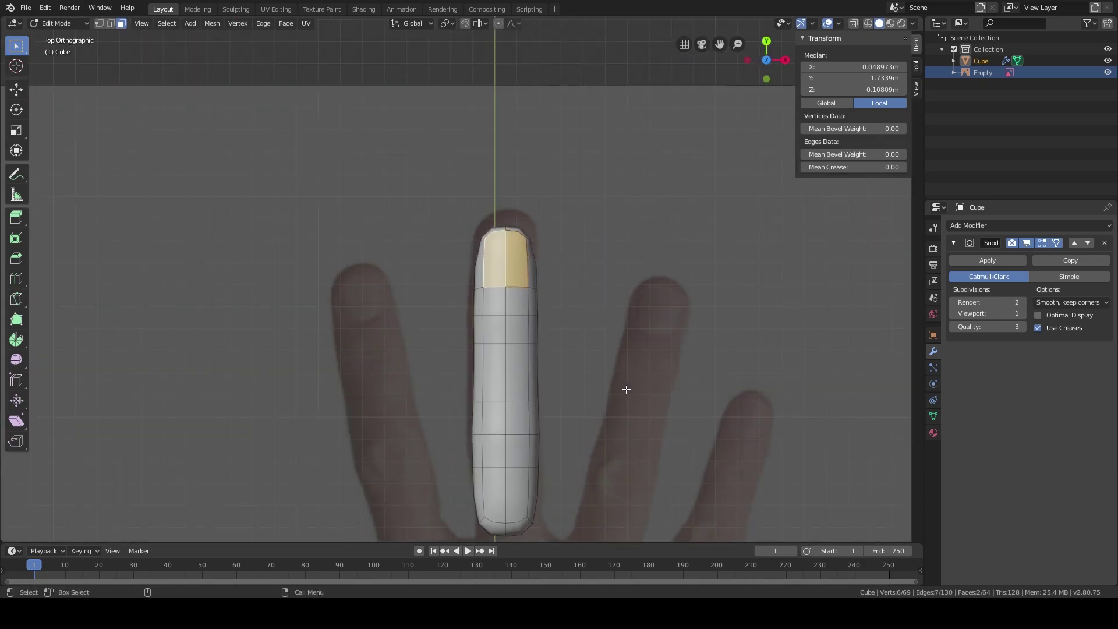
pyautogui.keyDown('shift'); pyautogui.moveTo(625, 389); pyautogui.dragTo(541, 249, button='middle'); pyautogui.keyUp('shift')
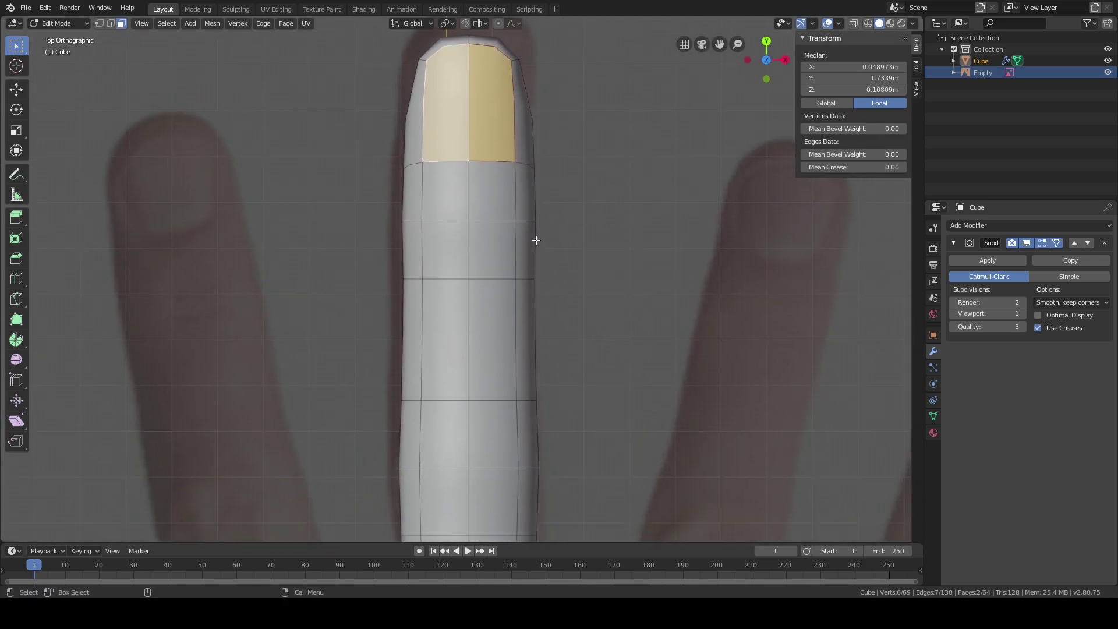
pyautogui.press('Tab')
pyautogui.scroll(-3, 571, 243)
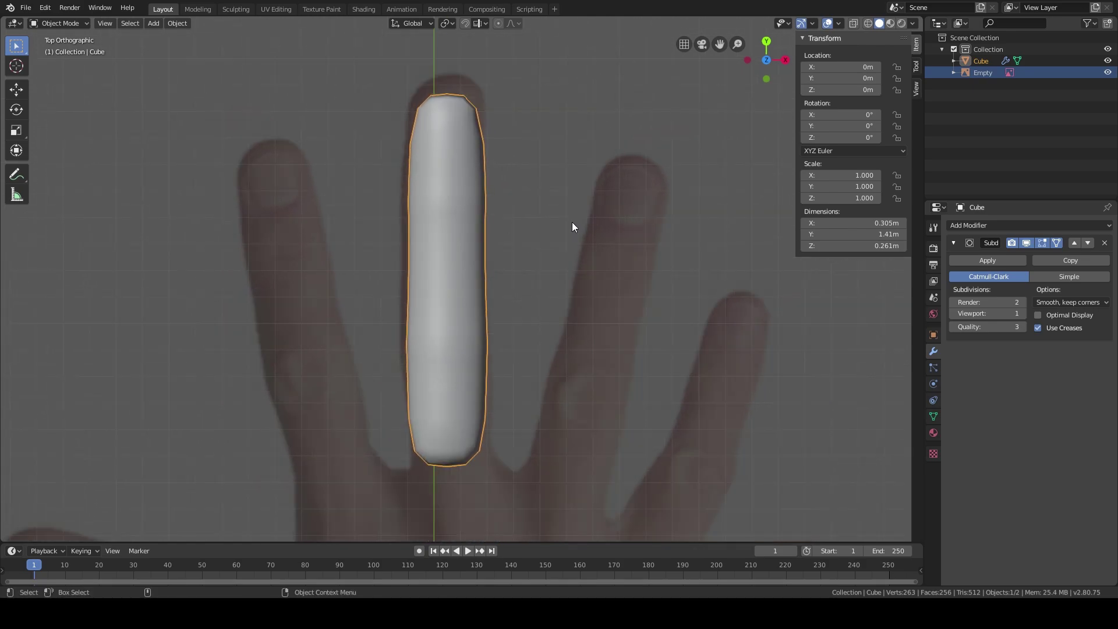
pyautogui.keyDown('shift'); pyautogui.moveTo(556, 190); pyautogui.dragTo(564, 210, button='middle'); pyautogui.keyUp('shift')
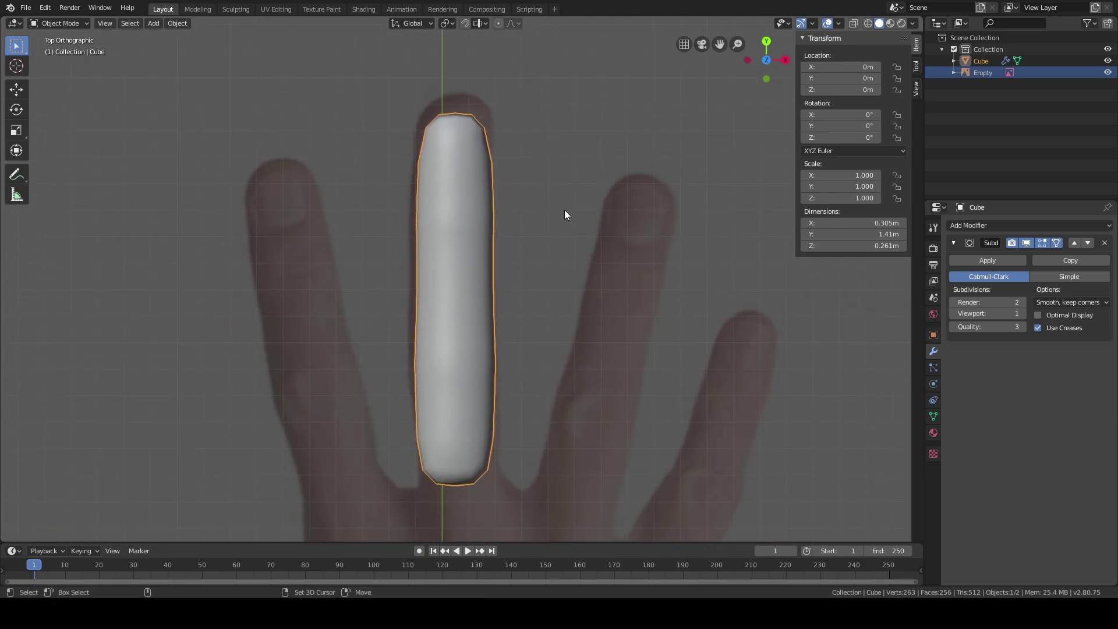
# Step: Duplicate the middle finger and place the copy toward the ring finger, offset about 0.45 m along X and -0.145 m along Y
pyautogui.hotkey('shift', 'd')
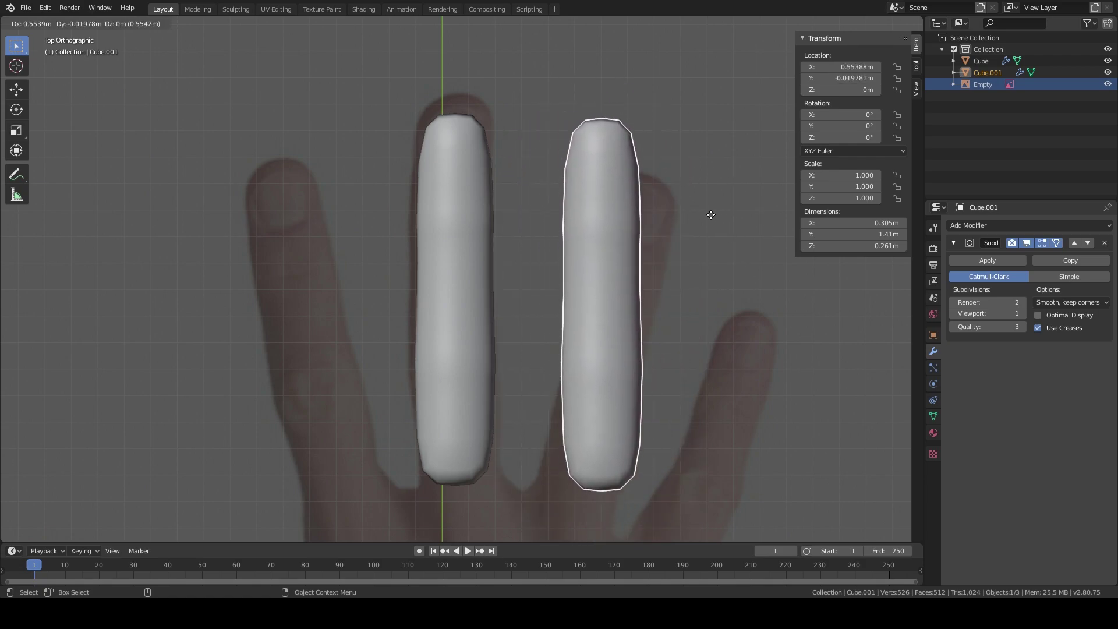
pyautogui.keyDown('shift'); pyautogui.moveTo(739, 295); pyautogui.dragTo(703, 225, button='middle'); pyautogui.keyUp('shift')
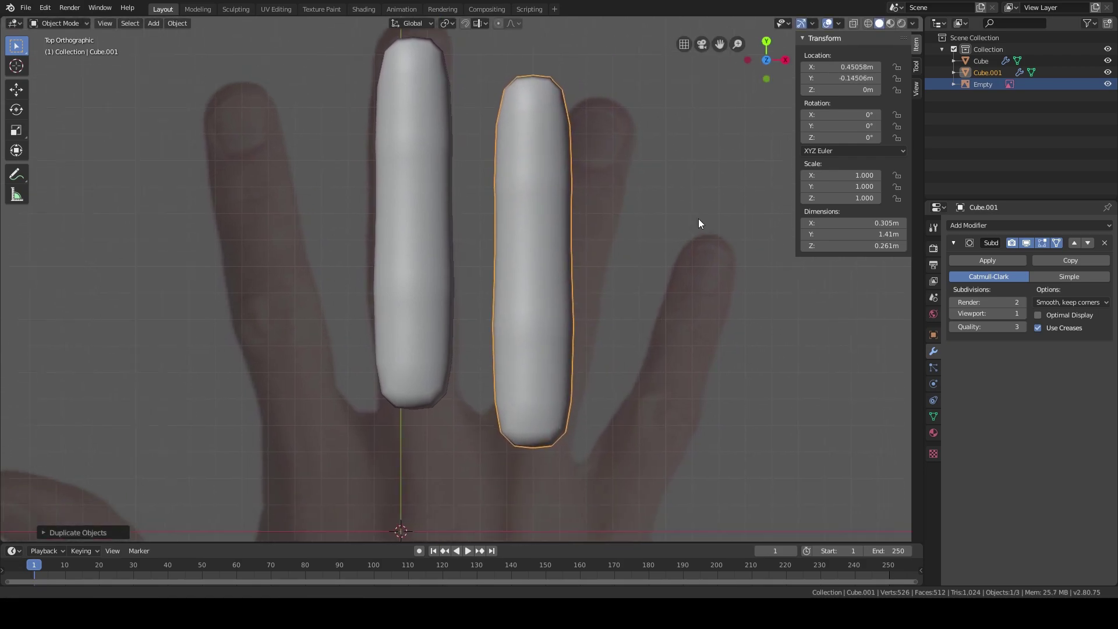
pyautogui.scroll(-1, 645, 131)
pyautogui.keyDown('shift'); pyautogui.moveTo(643, 145); pyautogui.dragTo(619, 216, button='middle'); pyautogui.keyUp('shift')
pyautogui.press('r')
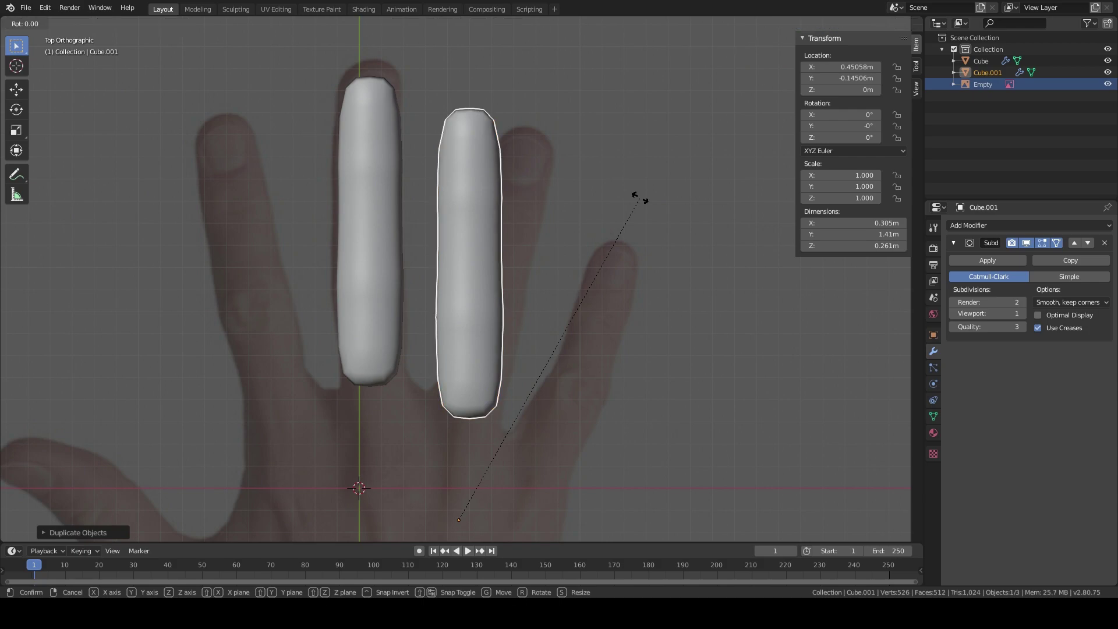
pyautogui.rightClick(640, 198)
pyautogui.keyDown('shift'); pyautogui.moveTo(652, 185); pyautogui.dragTo(652, 201, button='middle'); pyautogui.keyUp('shift')
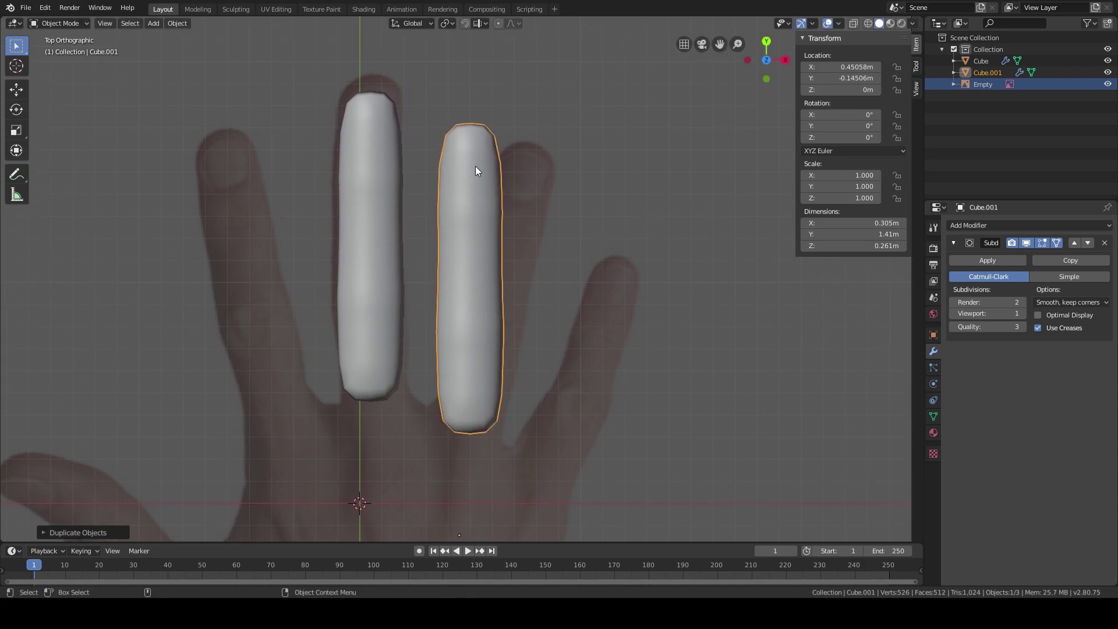
# Step: Set the duplicated finger's origin to its geometry
pyautogui.click(459, 201)
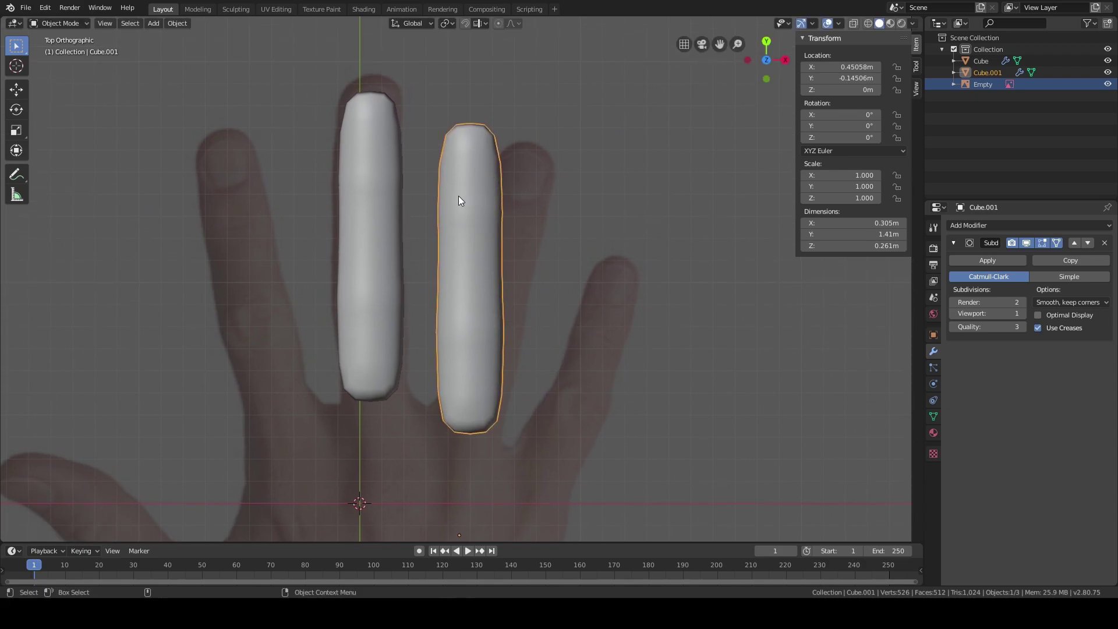
pyautogui.rightClick(485, 220)
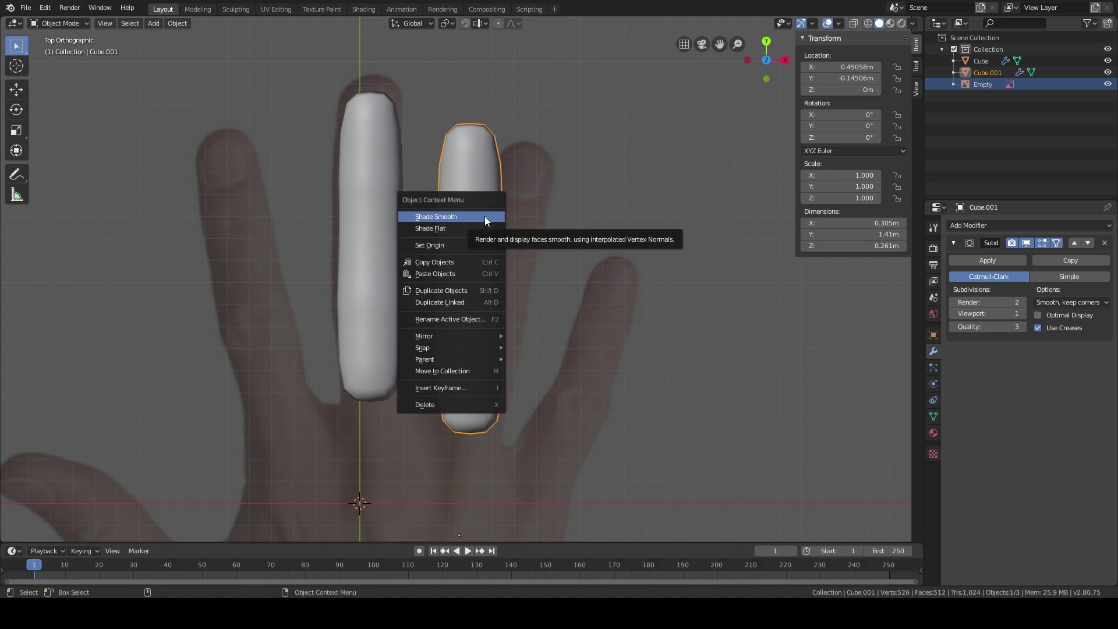
pyautogui.moveTo(486, 247)
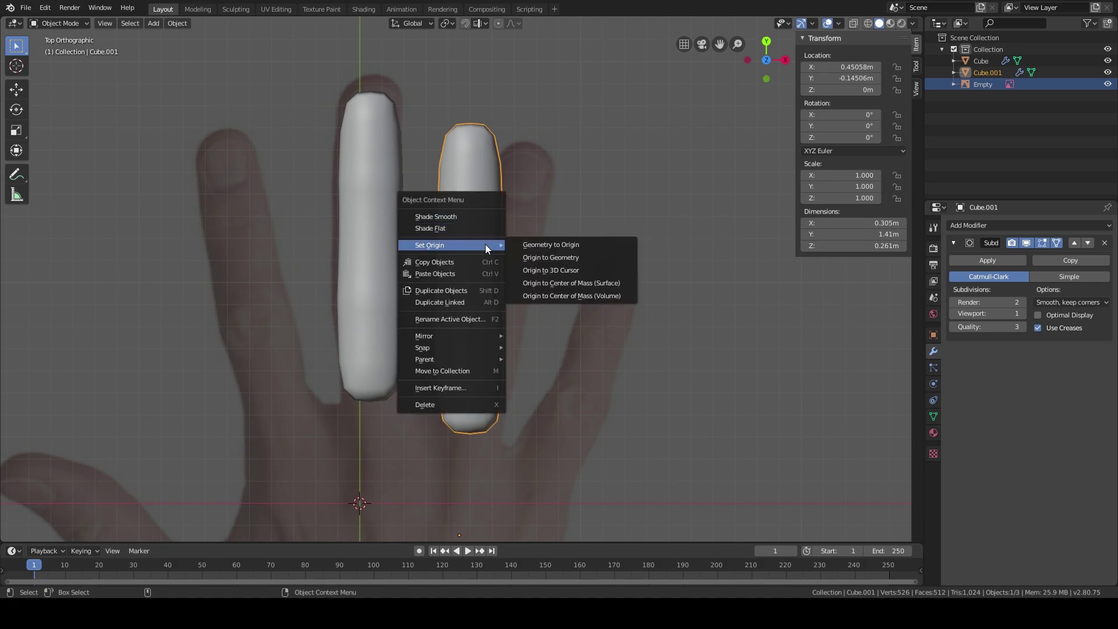
pyautogui.click(579, 260)
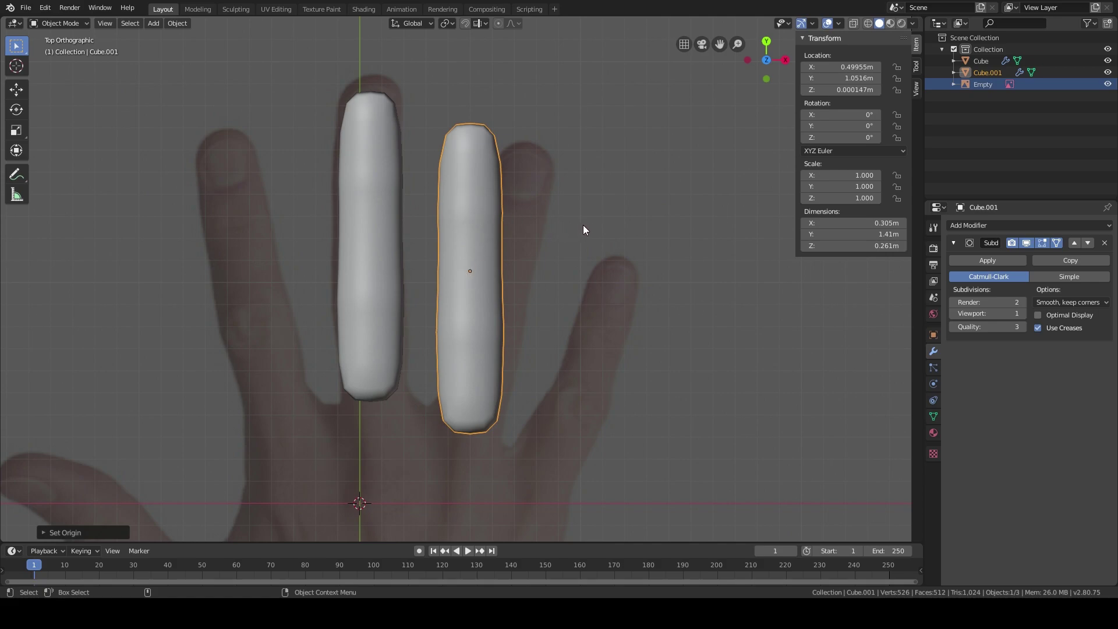
# Step: Rotate the copy to about -11.3° around Z and move it onto the ring finger, about X 0.639 m and Y 0.986 m
pyautogui.press('r')
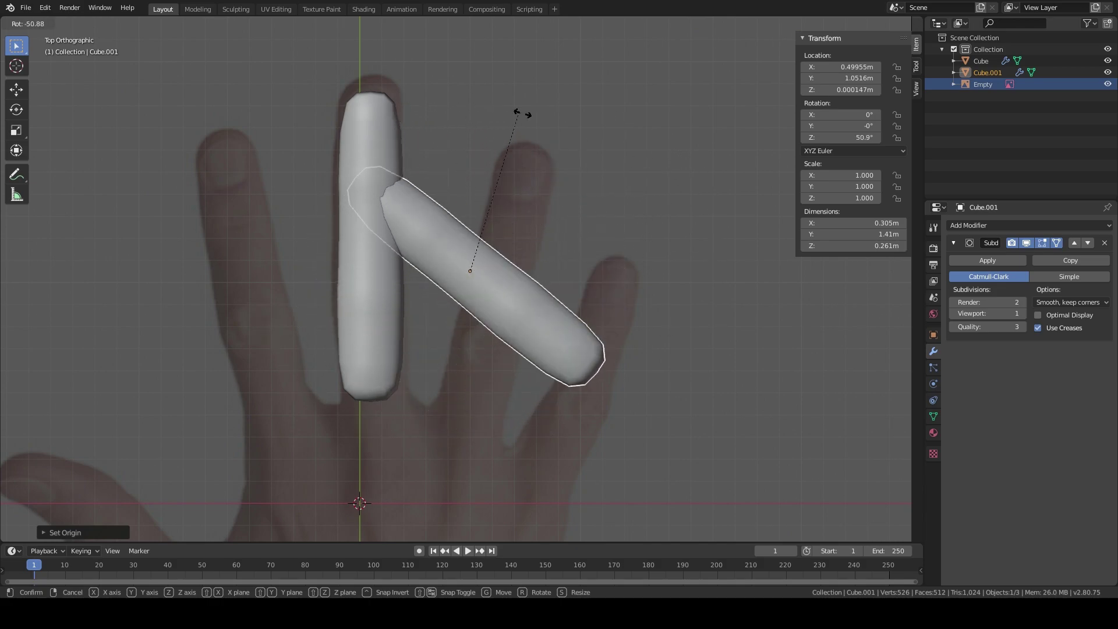
pyautogui.click(676, 234)
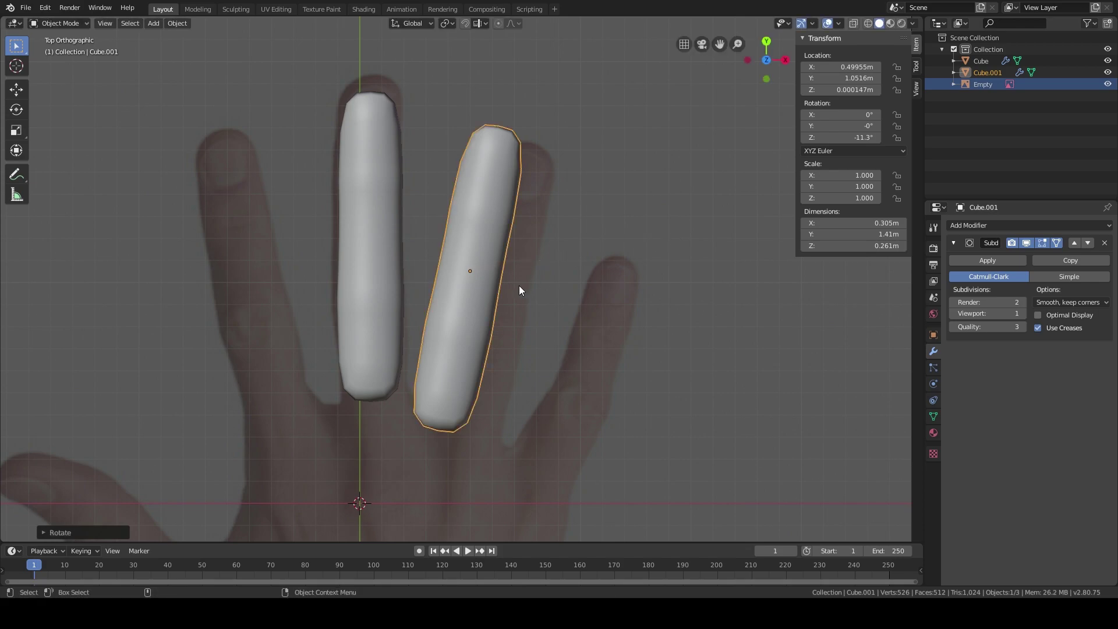
pyautogui.press('g')
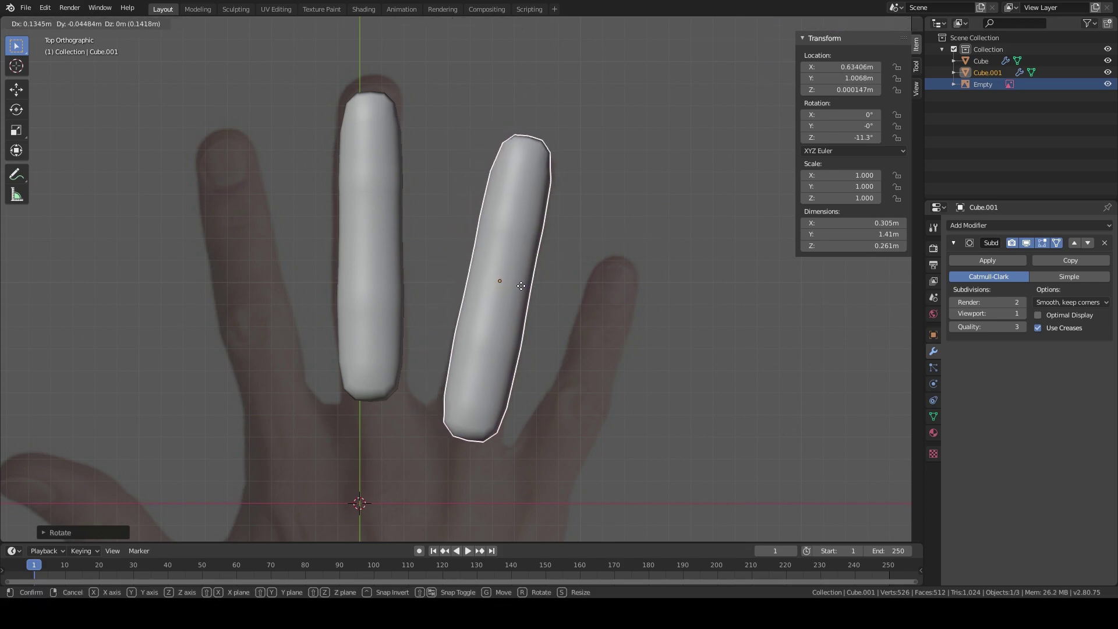
pyautogui.click(522, 294)
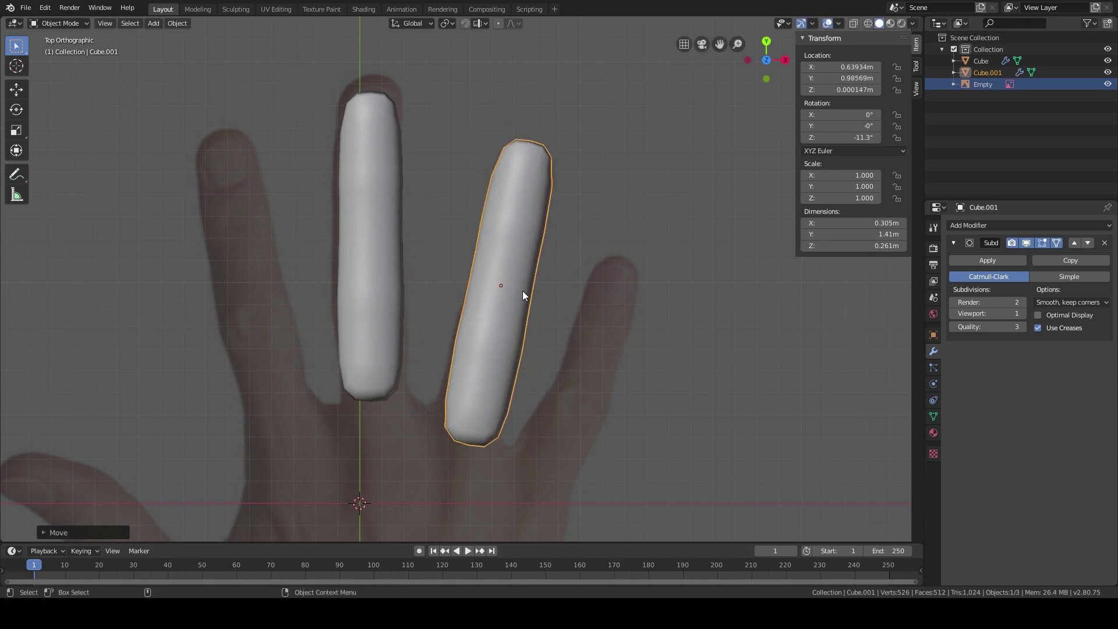
# Step: Switch to wireframe shading and rotate the ring finger to about -12.8° around Z to follow the photo
pyautogui.press('z')
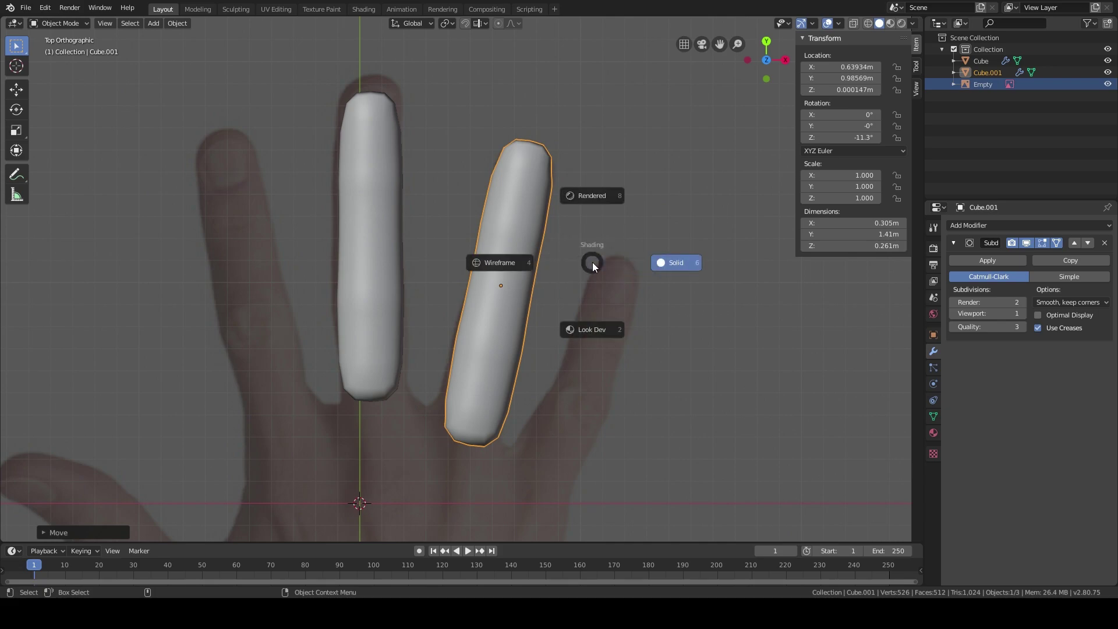
pyautogui.click(503, 264)
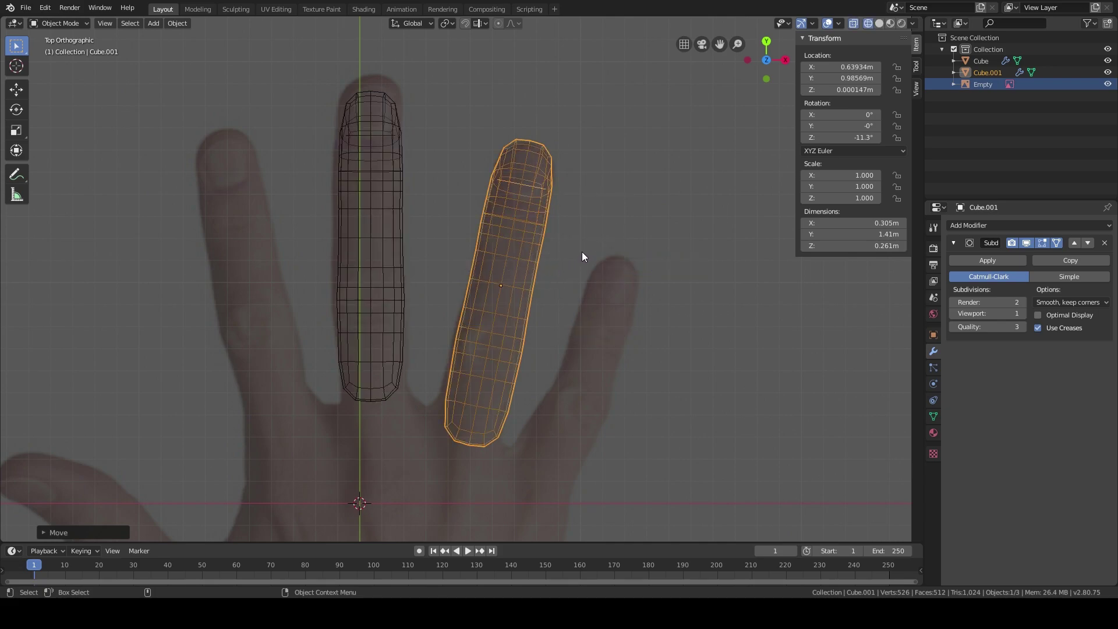
pyautogui.scroll(3, 567, 232)
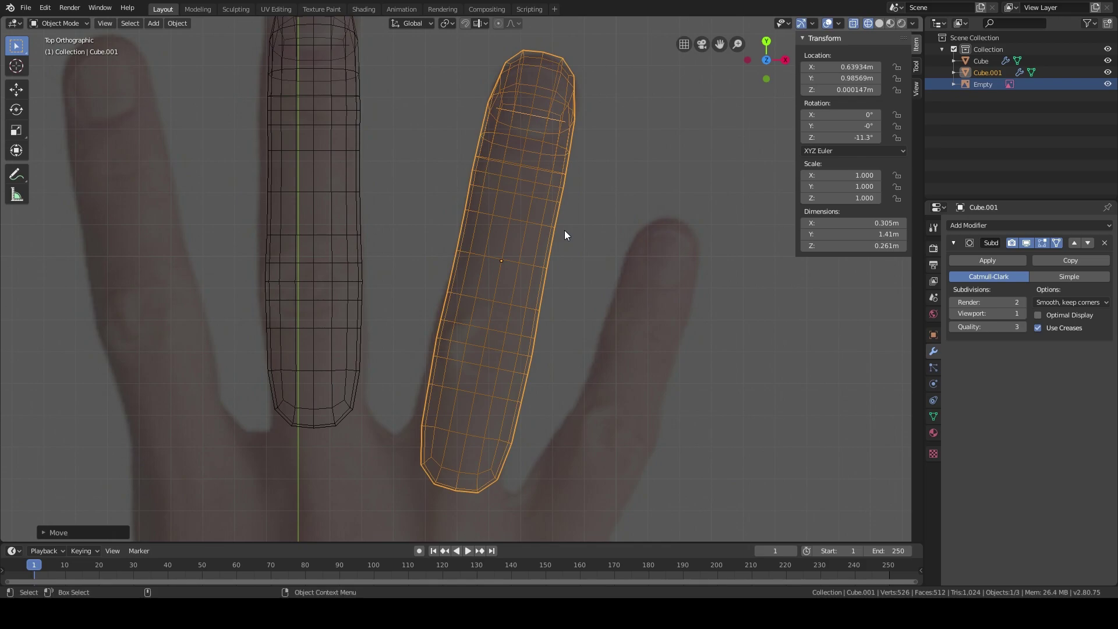
pyautogui.press('r')
pyautogui.press('z')
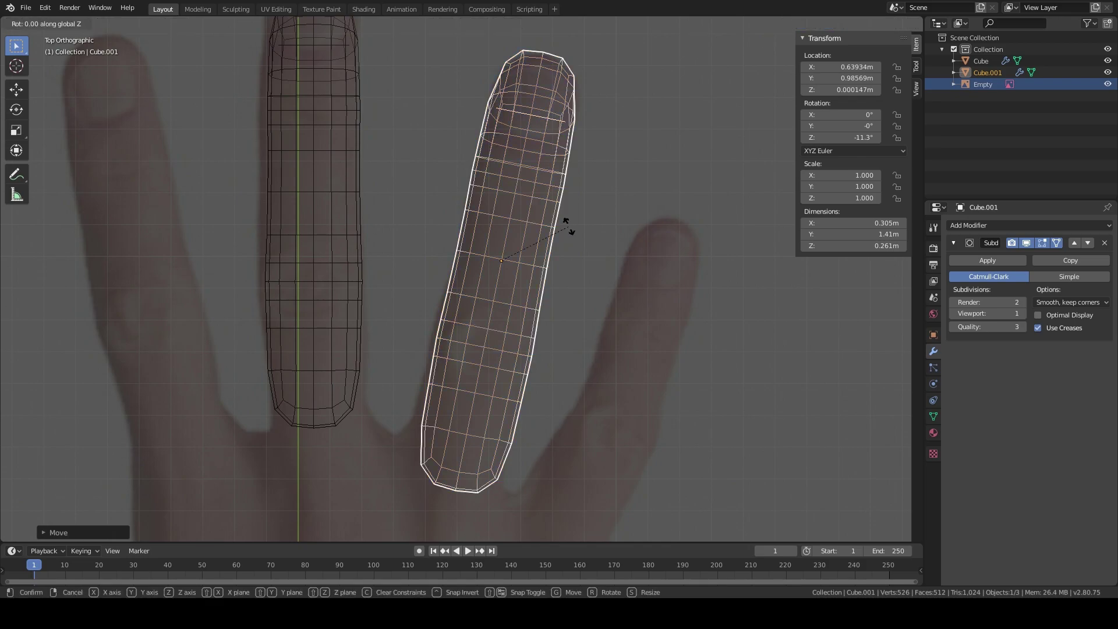
pyautogui.click(574, 227)
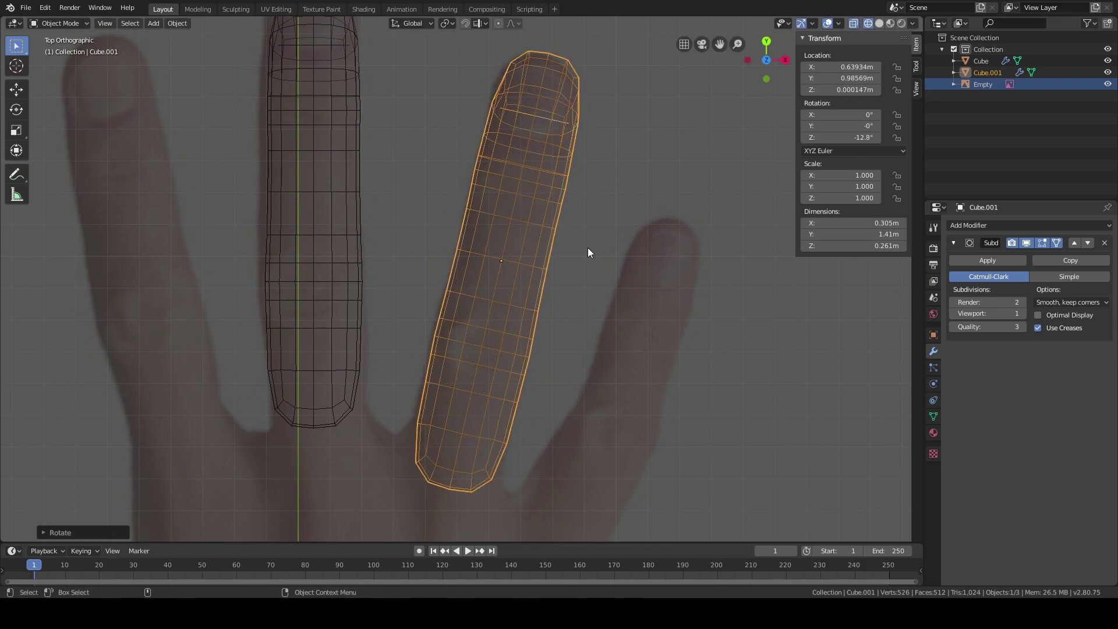
# Step: Nudge the ring finger to about X 0.63 m and scale it to about 0.985
pyautogui.press('g')
pyautogui.click(550, 241)
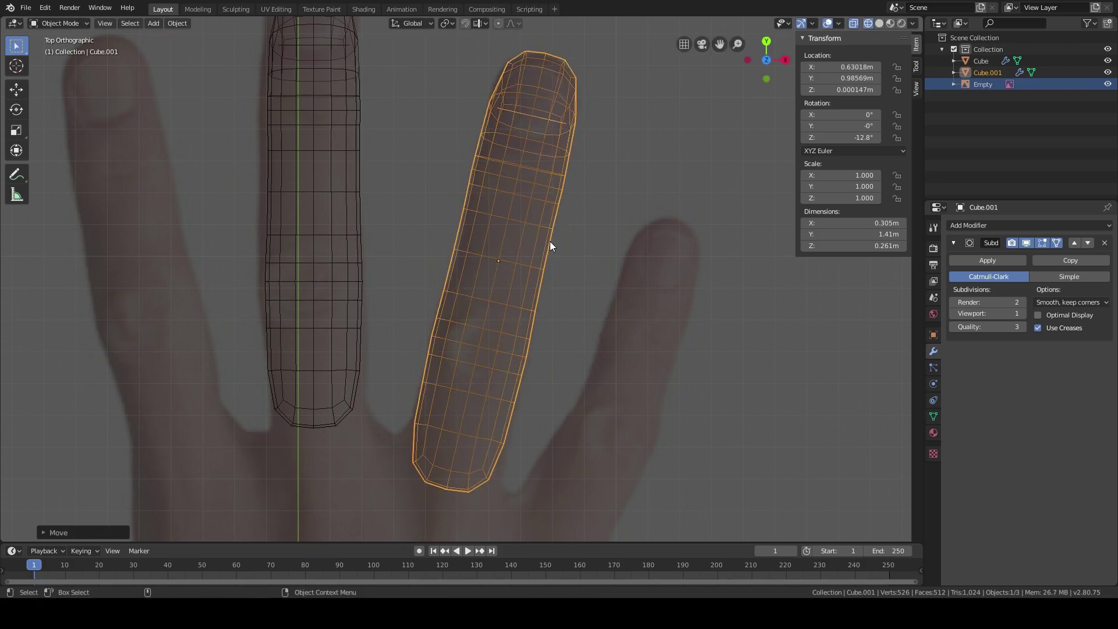
pyautogui.press('s')
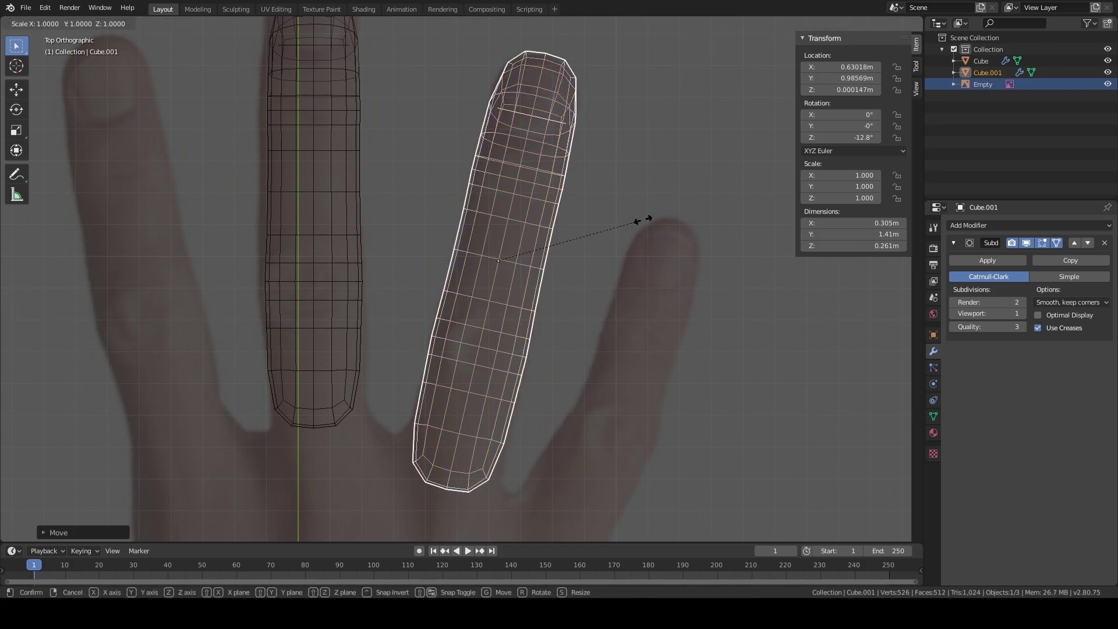
pyautogui.click(641, 219)
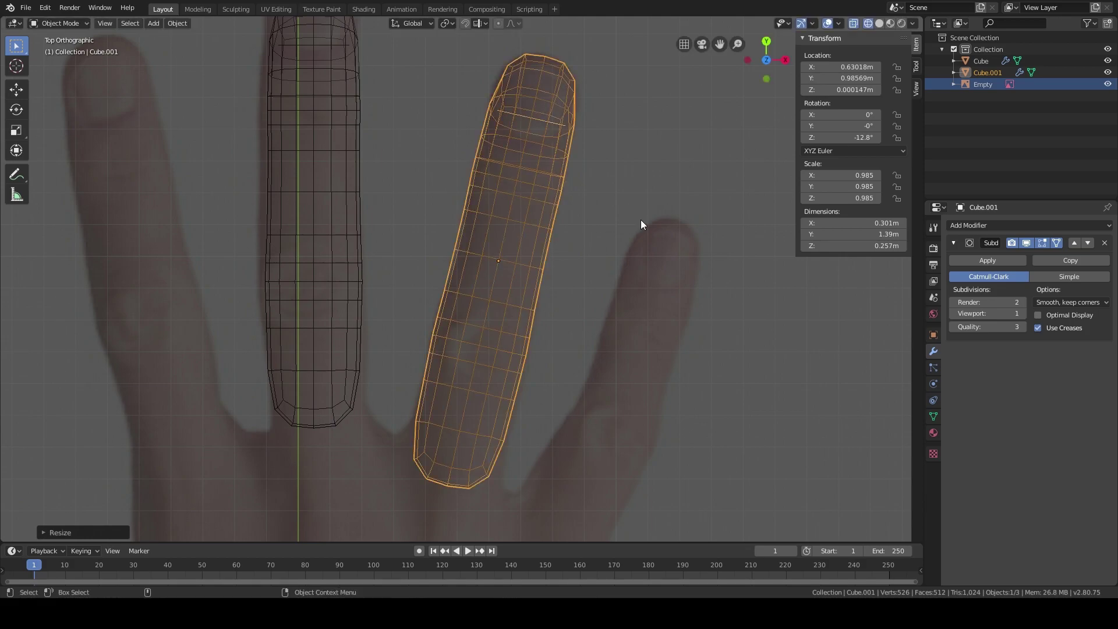
# Step: Select the middle finger and set its origin to its geometry
pyautogui.keyDown('shift'); pyautogui.moveTo(640, 219); pyautogui.dragTo(630, 268, button='middle'); pyautogui.keyUp('shift')
pyautogui.click(348, 234)
pyautogui.click(339, 223)
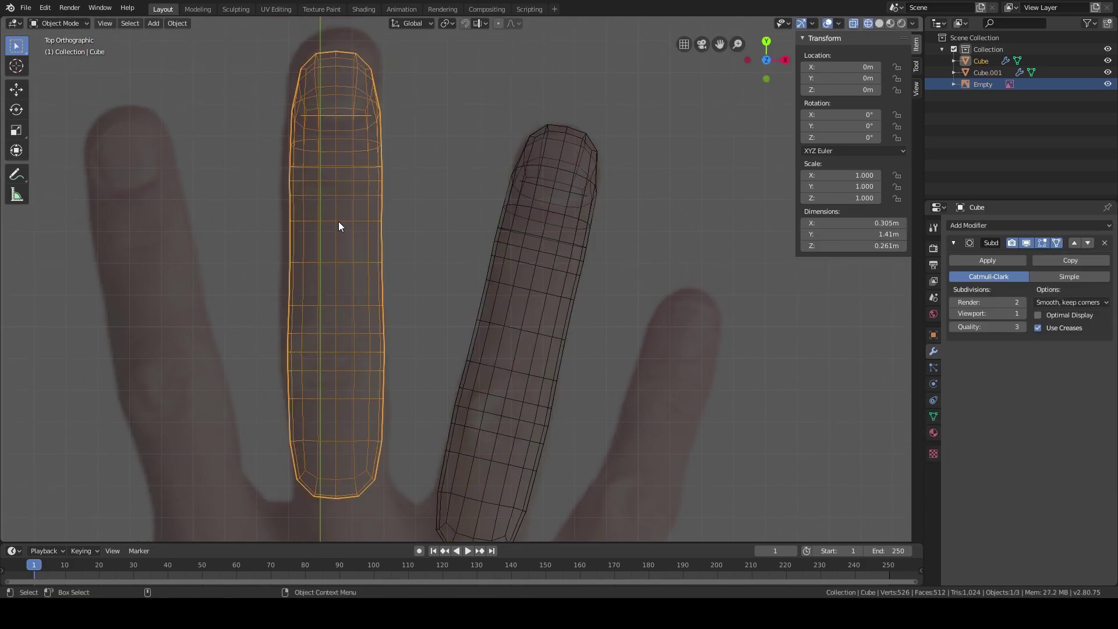
pyautogui.scroll(-2, 338, 223)
pyautogui.press('s')
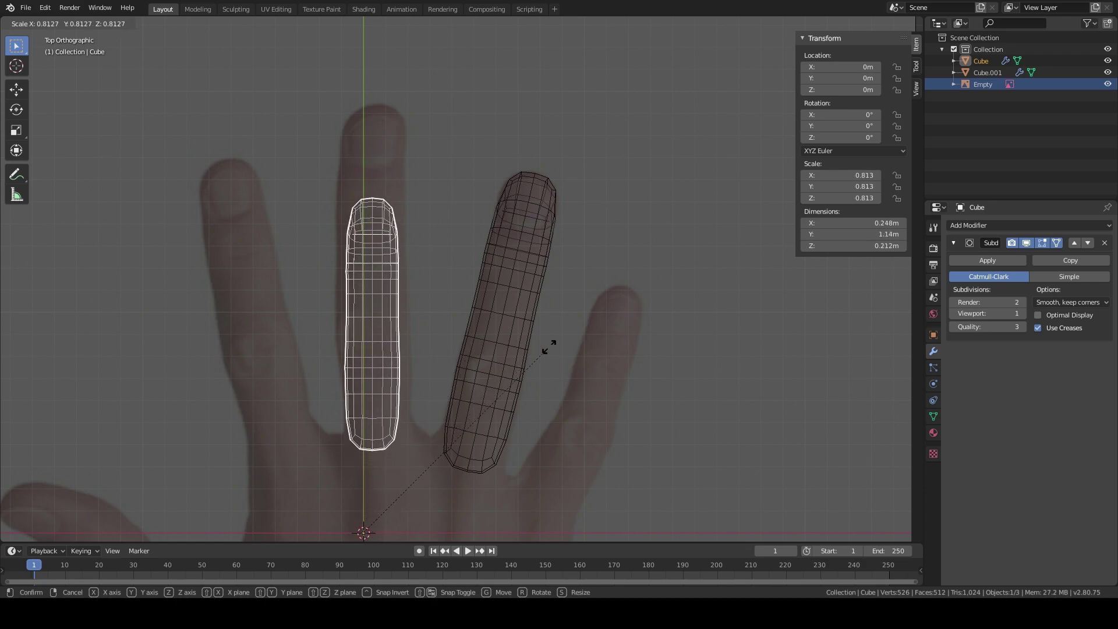
pyautogui.press('Escape')
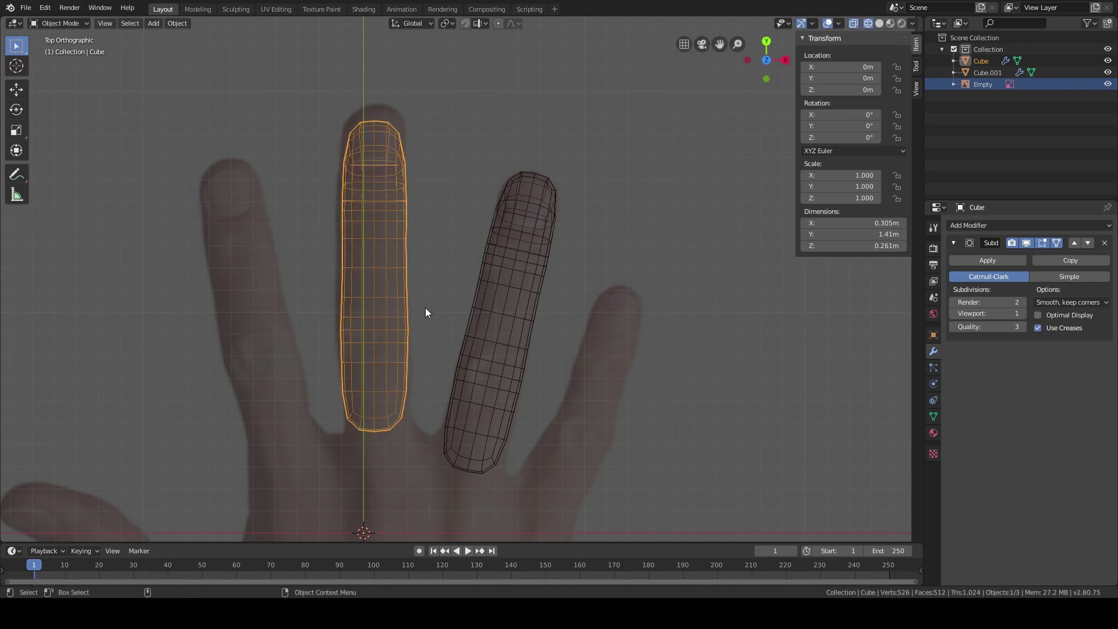
pyautogui.rightClick(385, 234)
pyautogui.moveTo(384, 234)
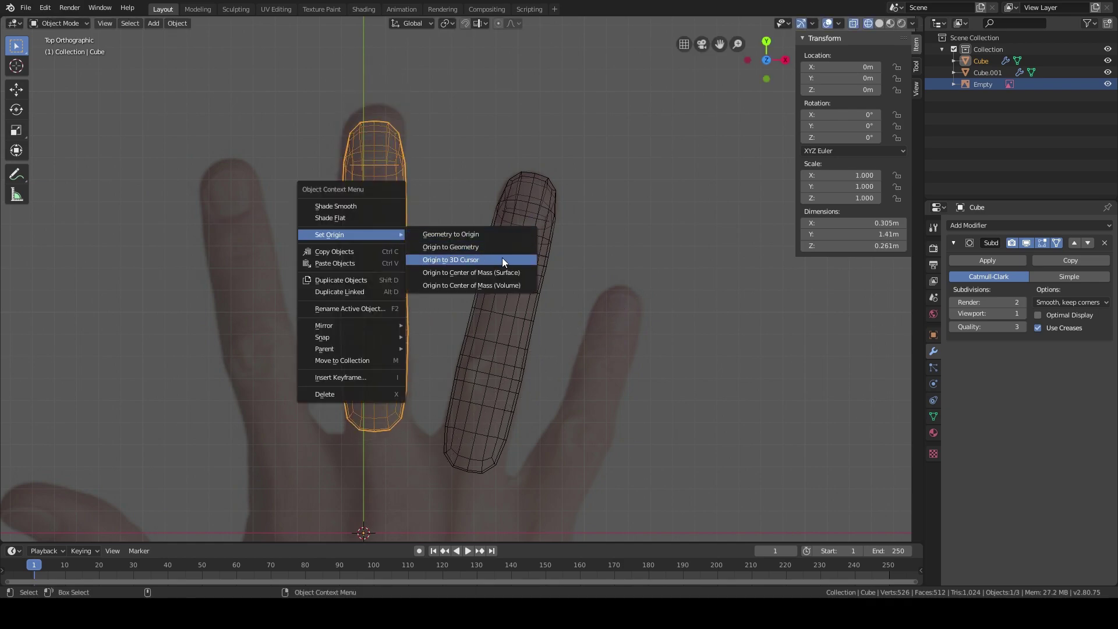
pyautogui.click(474, 246)
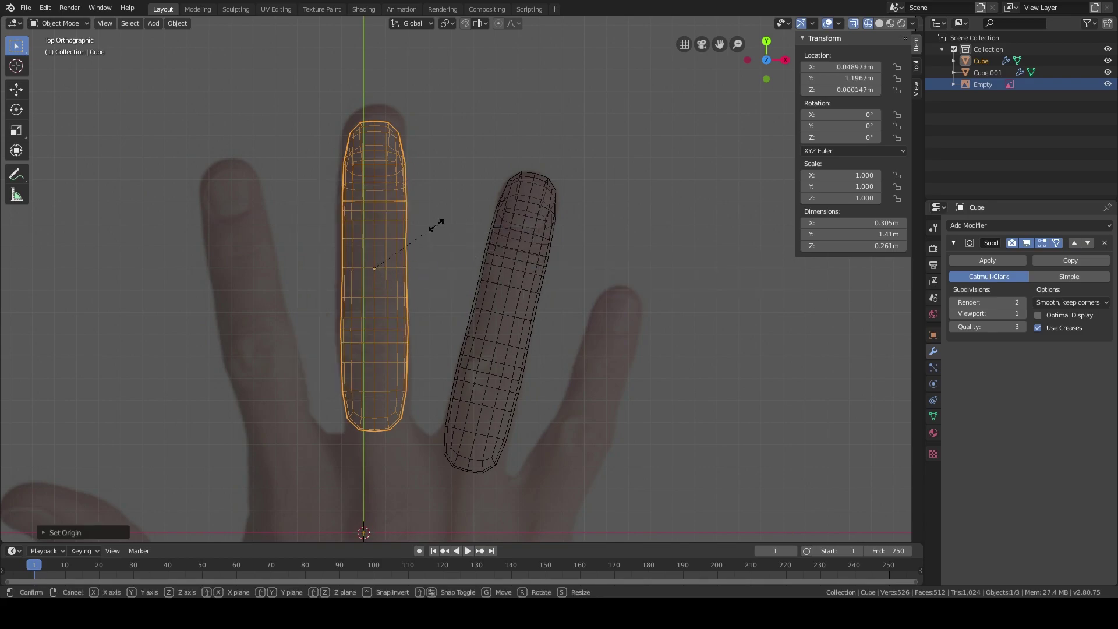
# Step: Scale the middle finger up to about 1.092 so it reaches the fingertip in the photo
pyautogui.press('s')
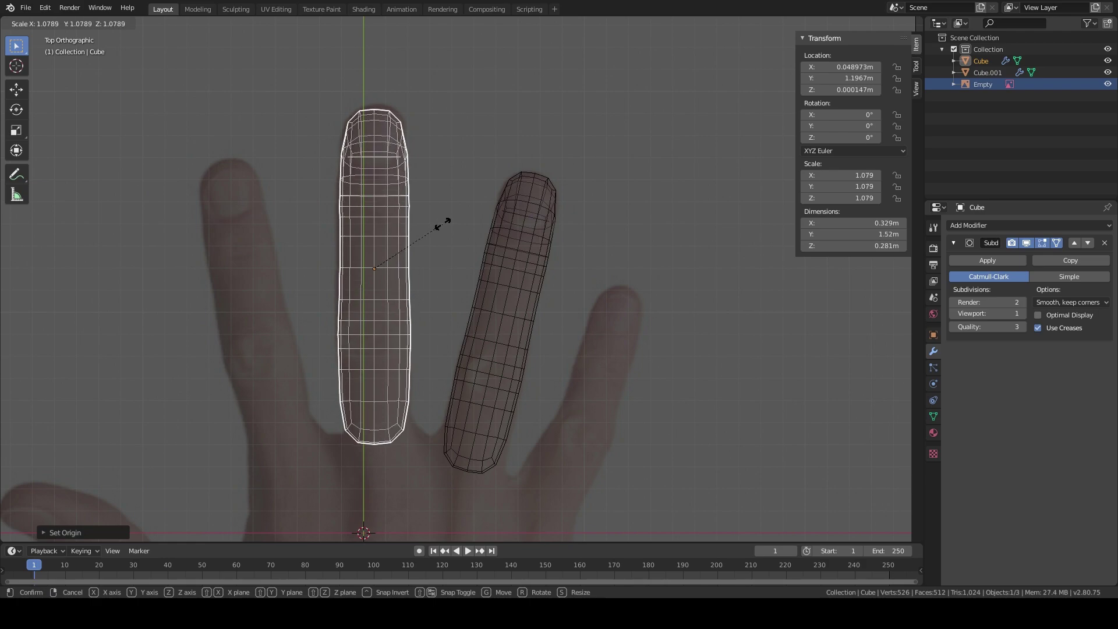
pyautogui.click(444, 224)
pyautogui.keyDown('shift'); pyautogui.moveTo(490, 277); pyautogui.dragTo(448, 265, button='middle'); pyautogui.keyUp('shift')
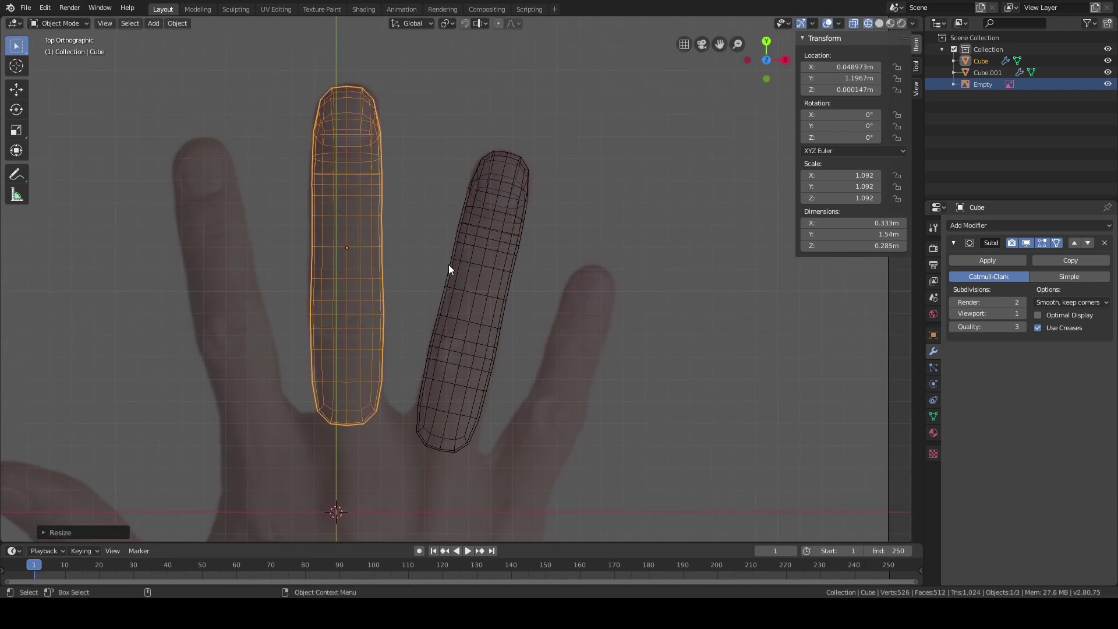
# Step: Duplicate the ring finger and place the copy over the little finger in the photo
pyautogui.click(484, 268)
pyautogui.keyDown('shift'); pyautogui.moveTo(517, 313); pyautogui.dragTo(510, 233, button='middle'); pyautogui.keyUp('shift')
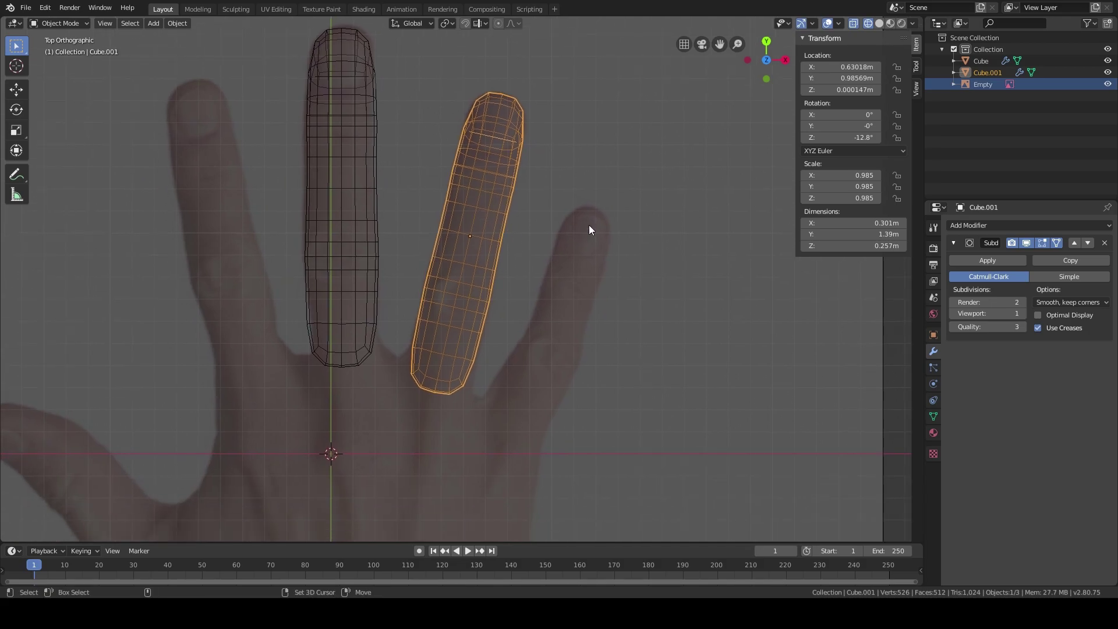
pyautogui.hotkey('shift', 'd')
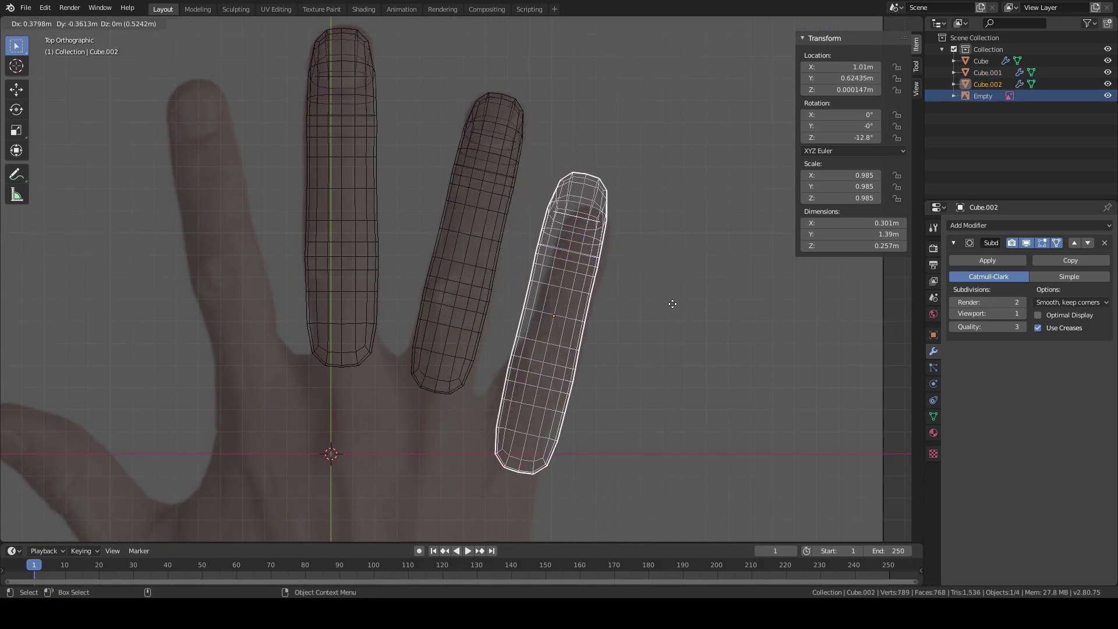
pyautogui.click(669, 311)
# Step: Fit the copy to the little finger with about -19.7° rotation around Z and a scale of about 0.805
pyautogui.press('r')
pyautogui.click(767, 314)
pyautogui.press('s')
pyautogui.click(564, 320)
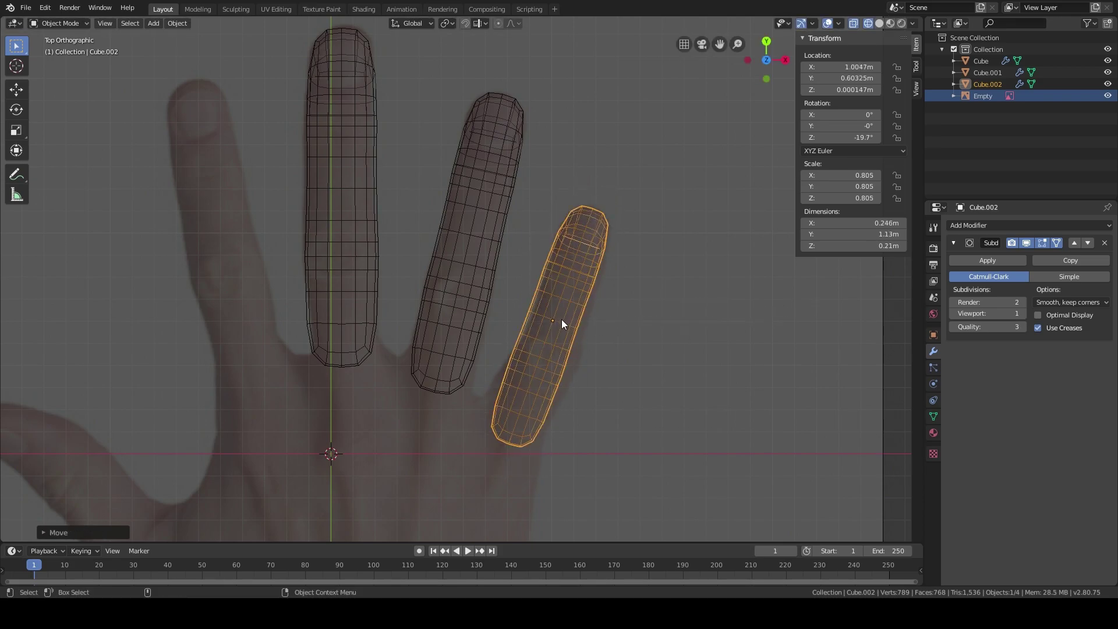
# Step: Duplicate the middle finger and place the copy over the index finger in the photo
pyautogui.keyDown('shift'); pyautogui.moveTo(565, 319); pyautogui.dragTo(570, 326, button='middle'); pyautogui.keyUp('shift')
pyautogui.scroll(-1, 474, 233)
pyautogui.click(474, 233)
pyautogui.click(474, 235)
pyautogui.hotkey('shift', 'd')
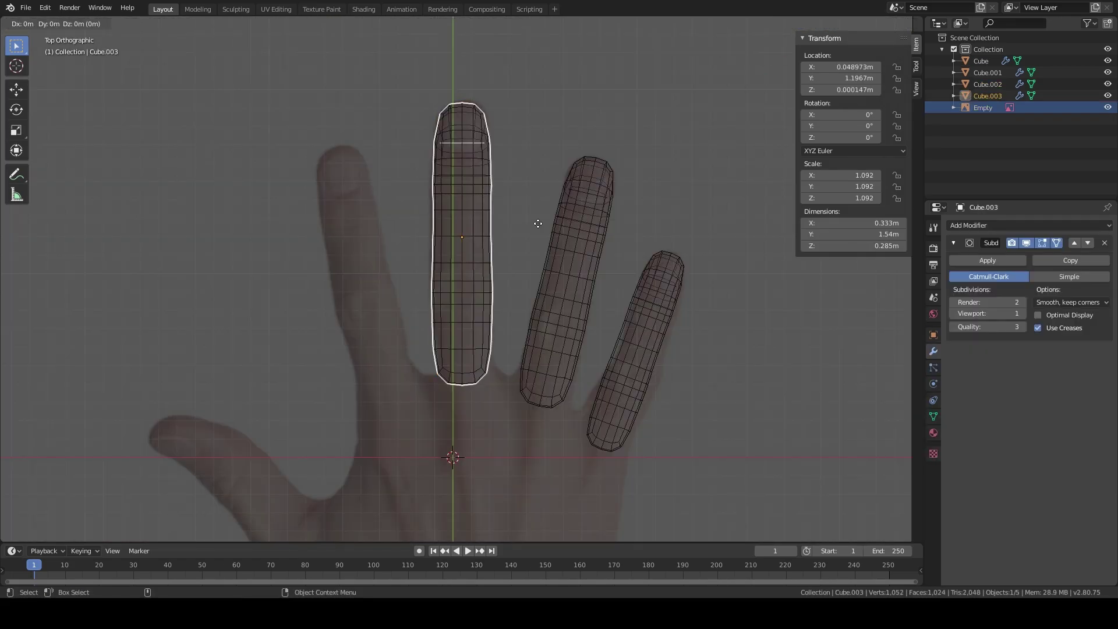
pyautogui.click(506, 265)
# Step: Rotate the index finger copy to about 11° around Z and scale it to about 1.045
pyautogui.press('r')
pyautogui.click(376, 311)
pyautogui.press('s')
pyautogui.click(450, 281)
# Step: Duplicate the middle finger again and place the copy over the thumb, about X -1.174 m and Y -0.171 m
pyautogui.keyDown('shift'); pyautogui.moveTo(449, 281); pyautogui.dragTo(428, 244, button='middle'); pyautogui.keyUp('shift')
pyautogui.scroll(-1, 429, 245)
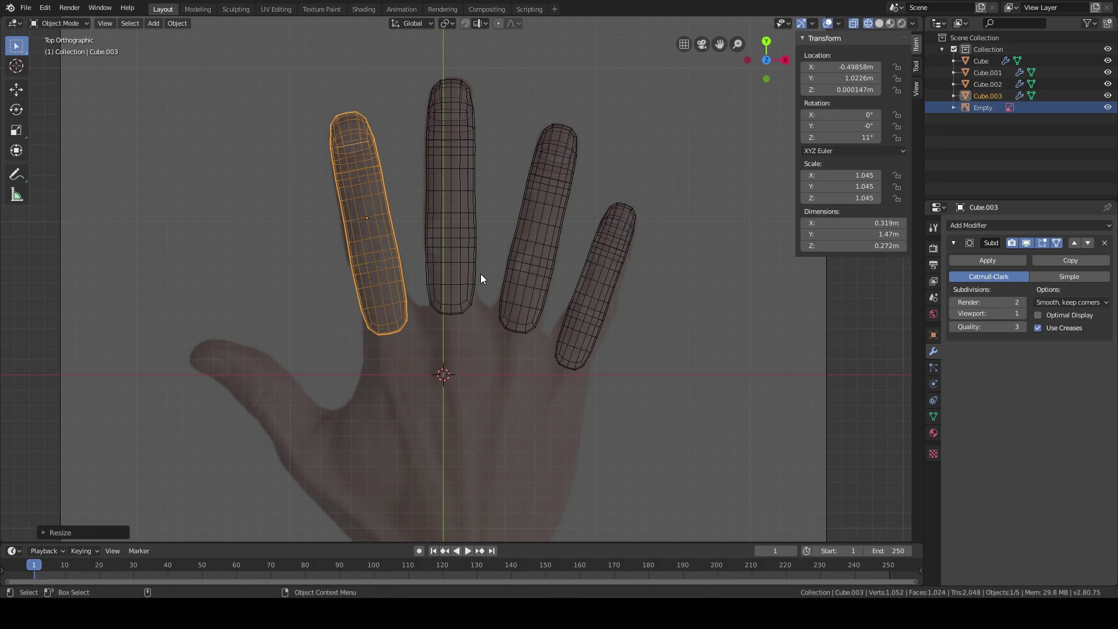
pyautogui.click(453, 191)
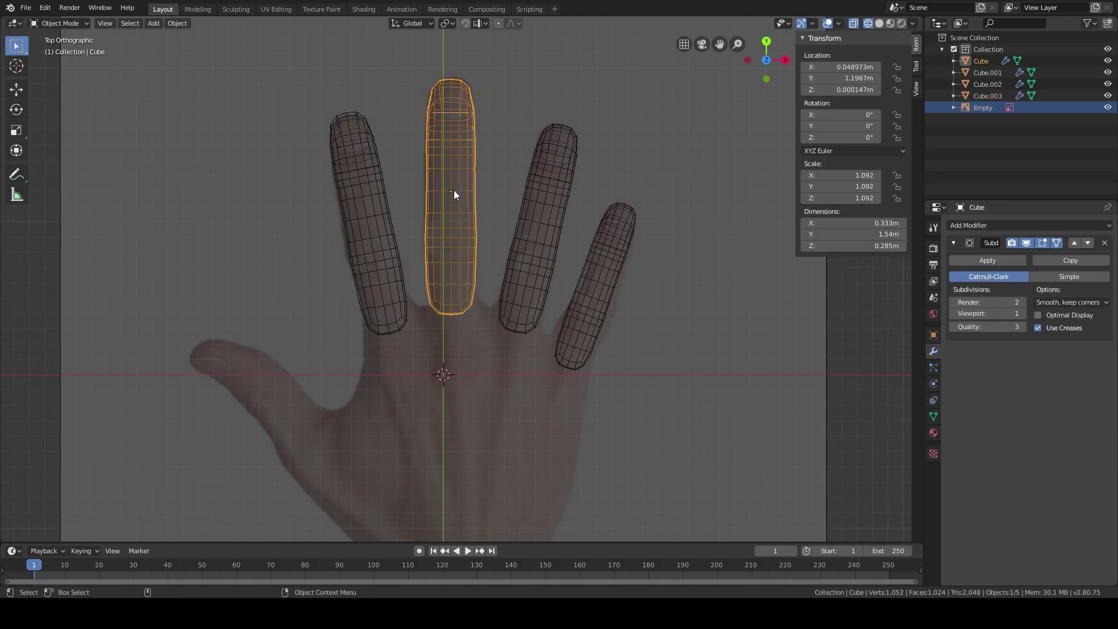
pyautogui.hotkey('shift', 'd')
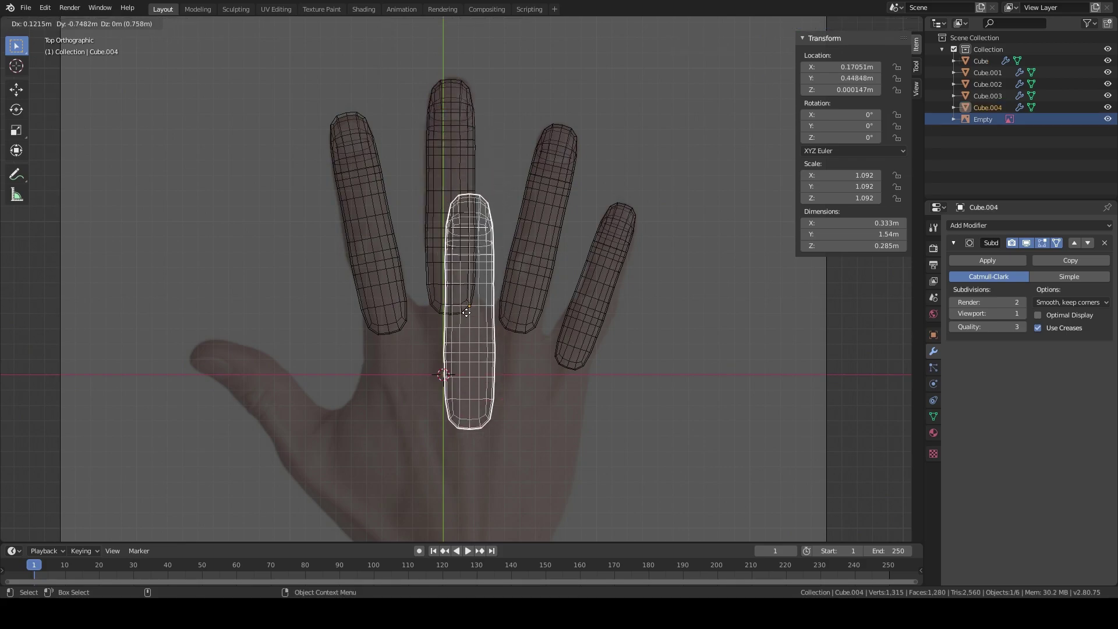
pyautogui.click(266, 400)
pyautogui.keyDown('shift'); pyautogui.moveTo(400, 375); pyautogui.dragTo(423, 344, button='middle'); pyautogui.keyUp('shift')
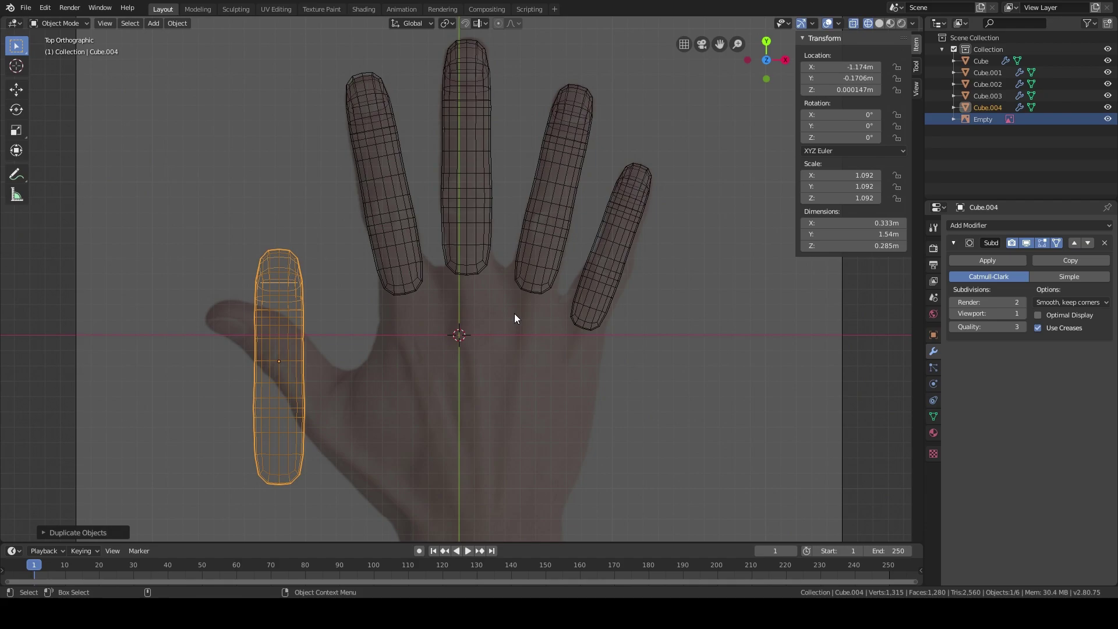
pyautogui.press('s')
pyautogui.press('y')
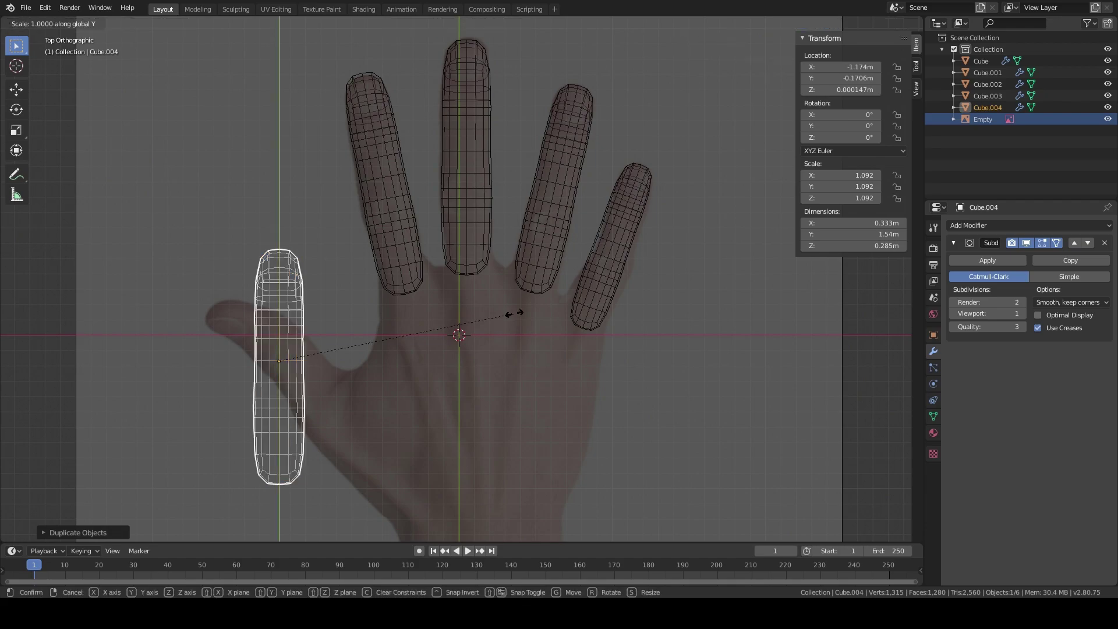
pyautogui.click(430, 344)
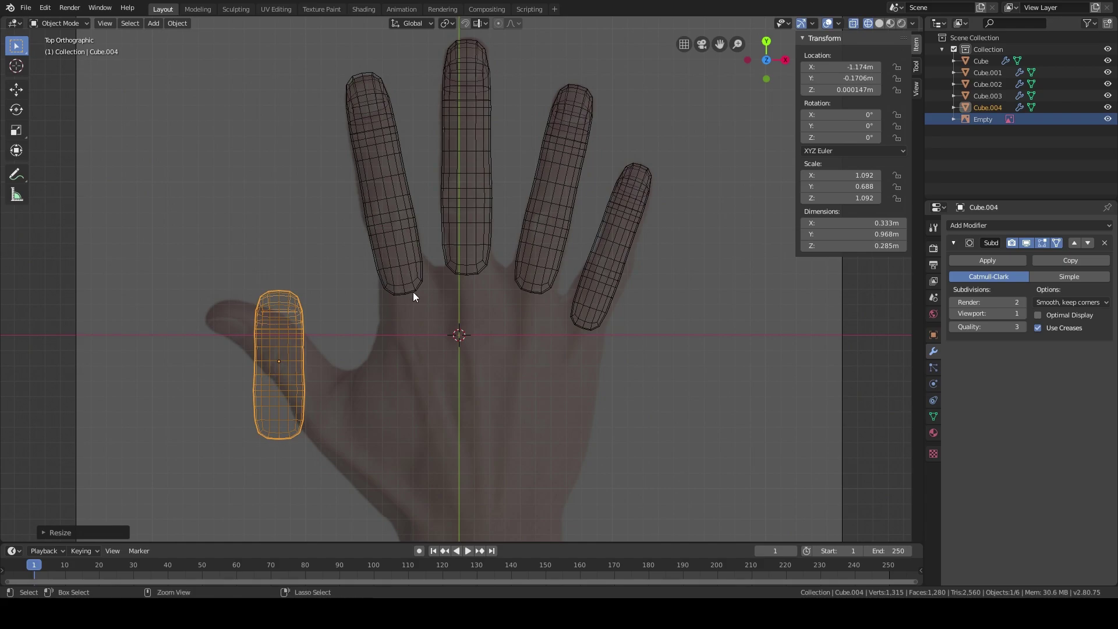
pyautogui.hotkey('ctrl', 'z')
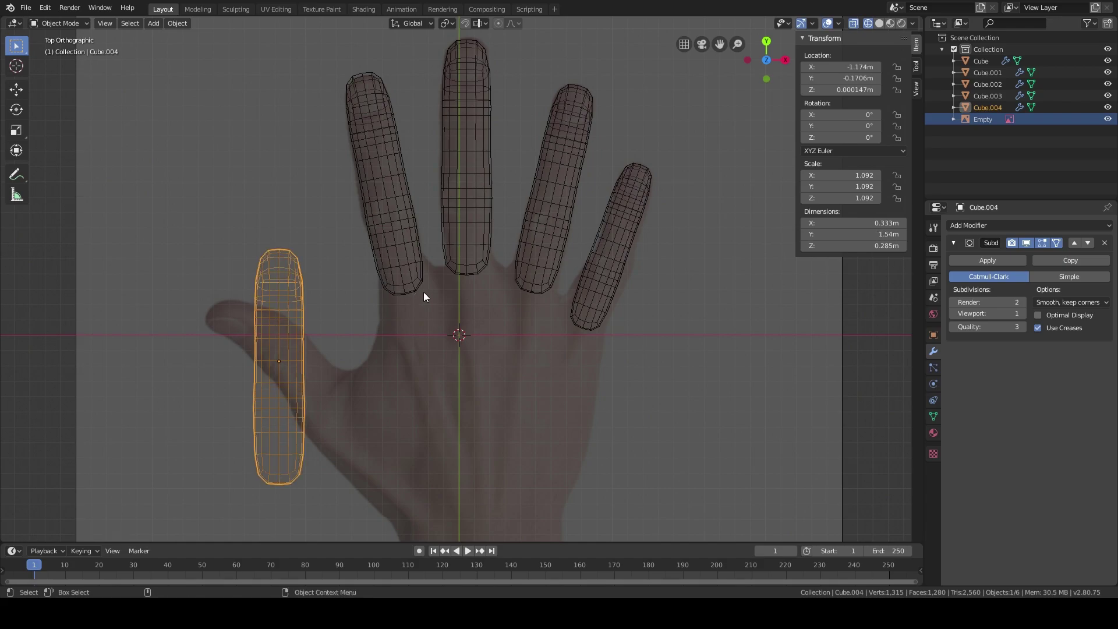
# Step: Scale the thumb copy to about 0.833 along Y and about 1.188 along X
pyautogui.press('s')
pyautogui.press('y')
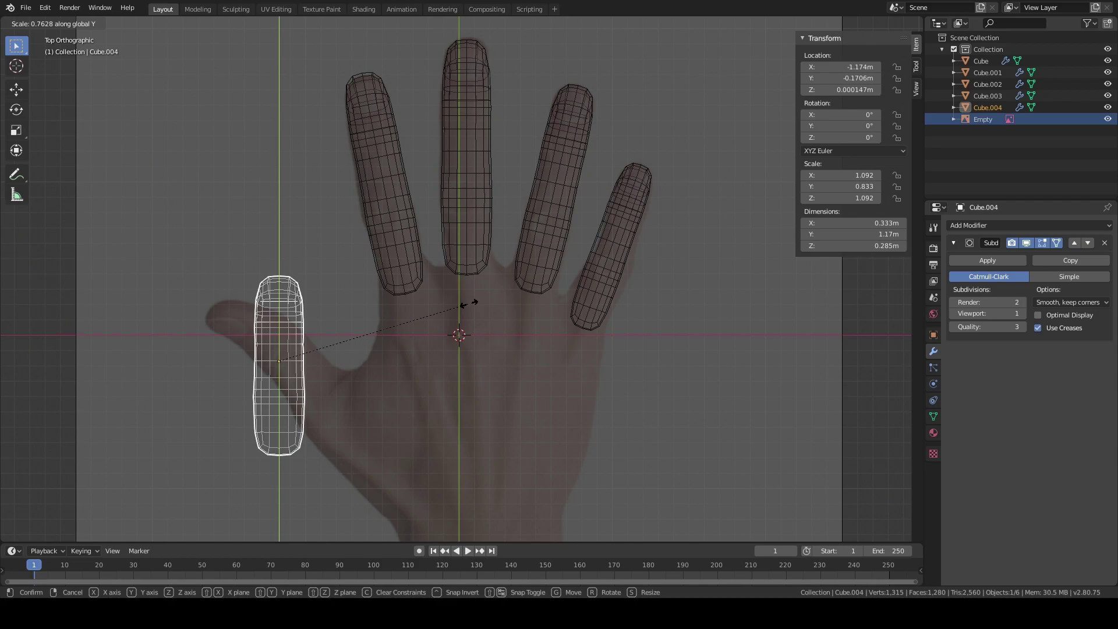
pyautogui.click(469, 307)
pyautogui.press('s')
pyautogui.press('x')
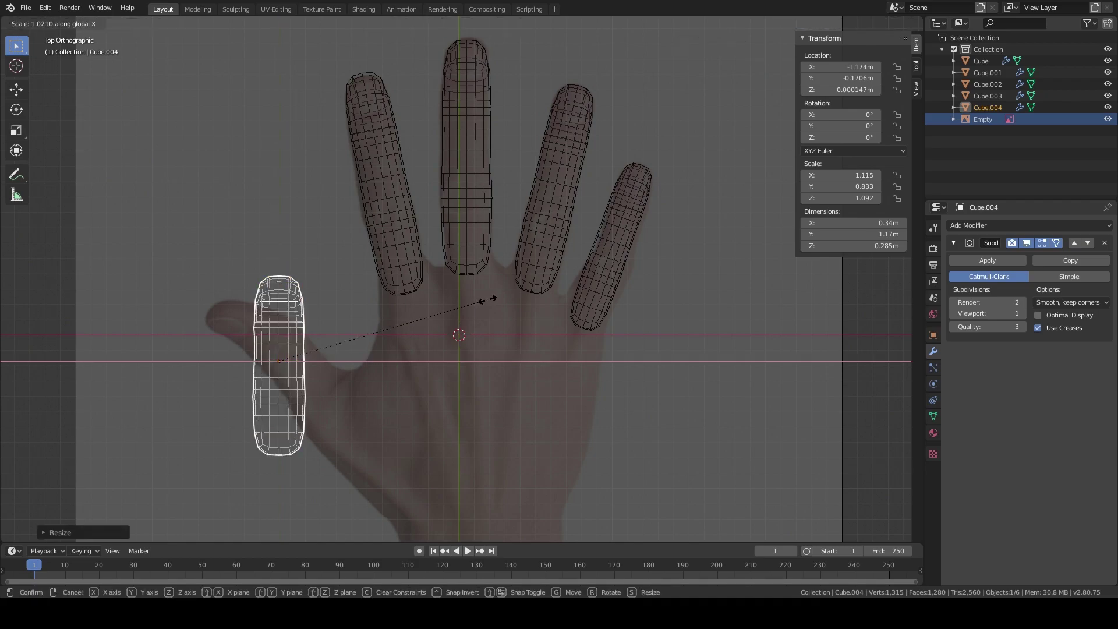
pyautogui.click(502, 298)
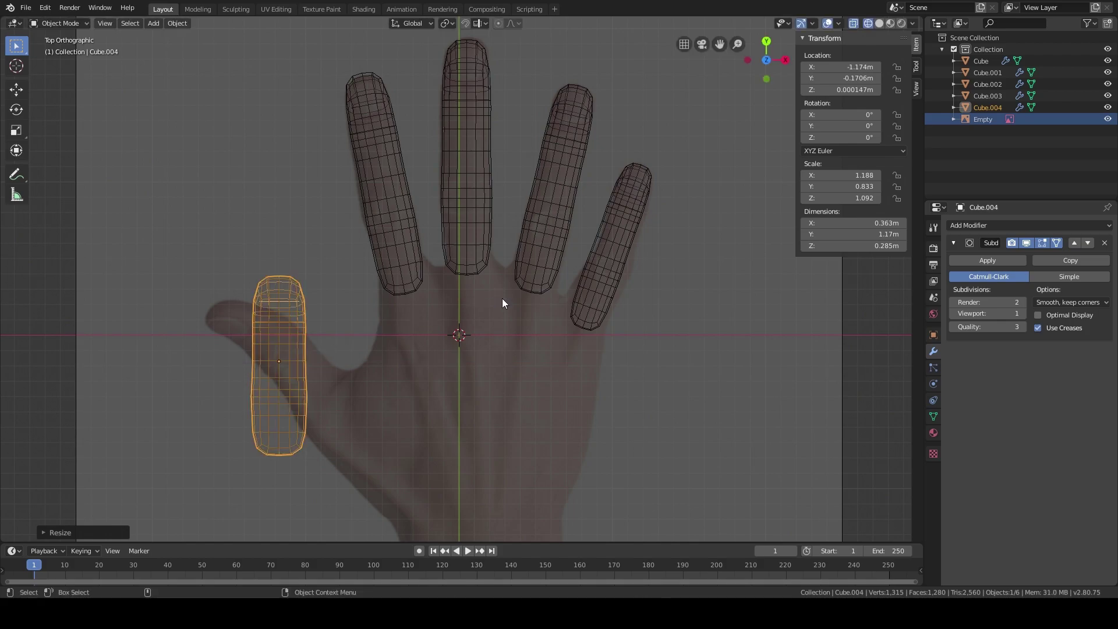
# Step: Rotate the thumb about 47.2° around Z and move it to about X -1.159 m, Y -0.121 m over the photo
pyautogui.press('r')
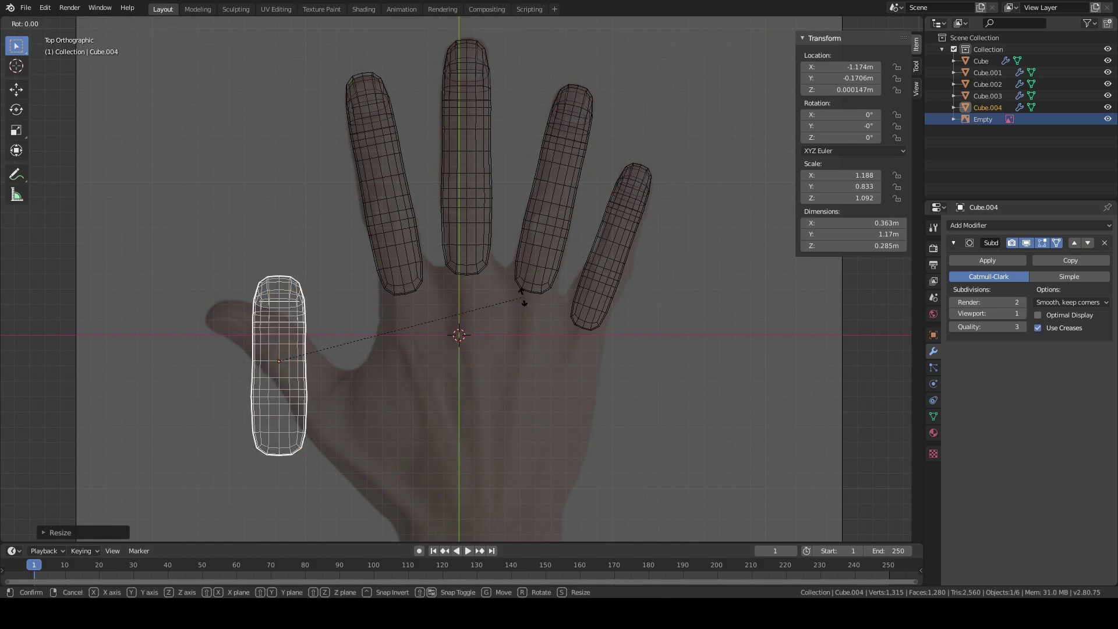
pyautogui.press('z')
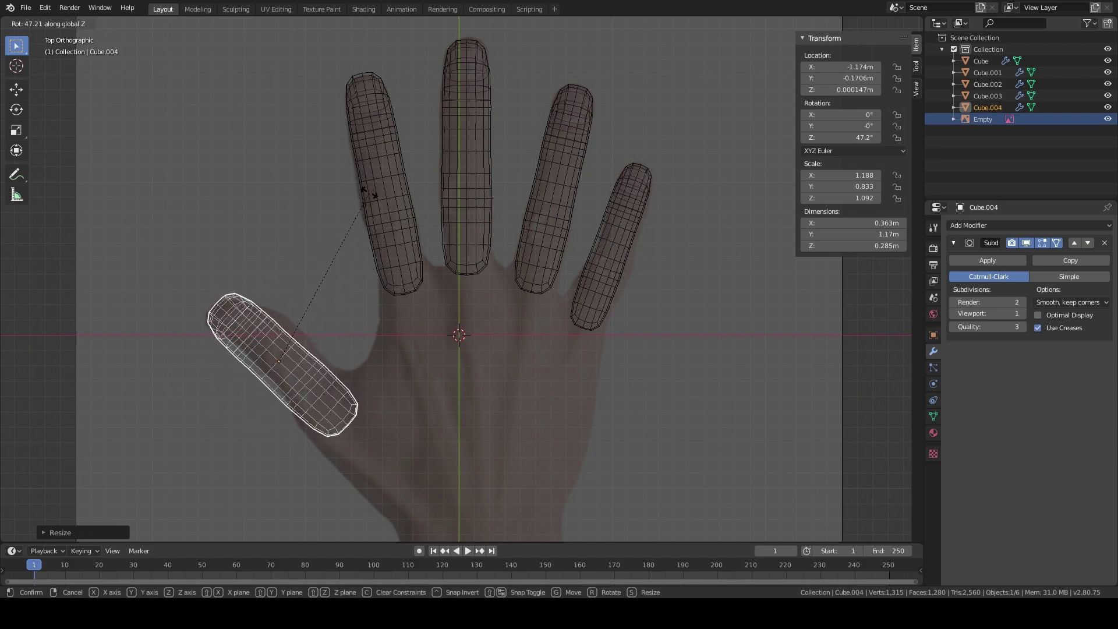
pyautogui.click(368, 192)
pyautogui.keyDown('shift'); pyautogui.moveTo(421, 304); pyautogui.dragTo(427, 287, button='middle'); pyautogui.keyUp('shift')
pyautogui.press('g')
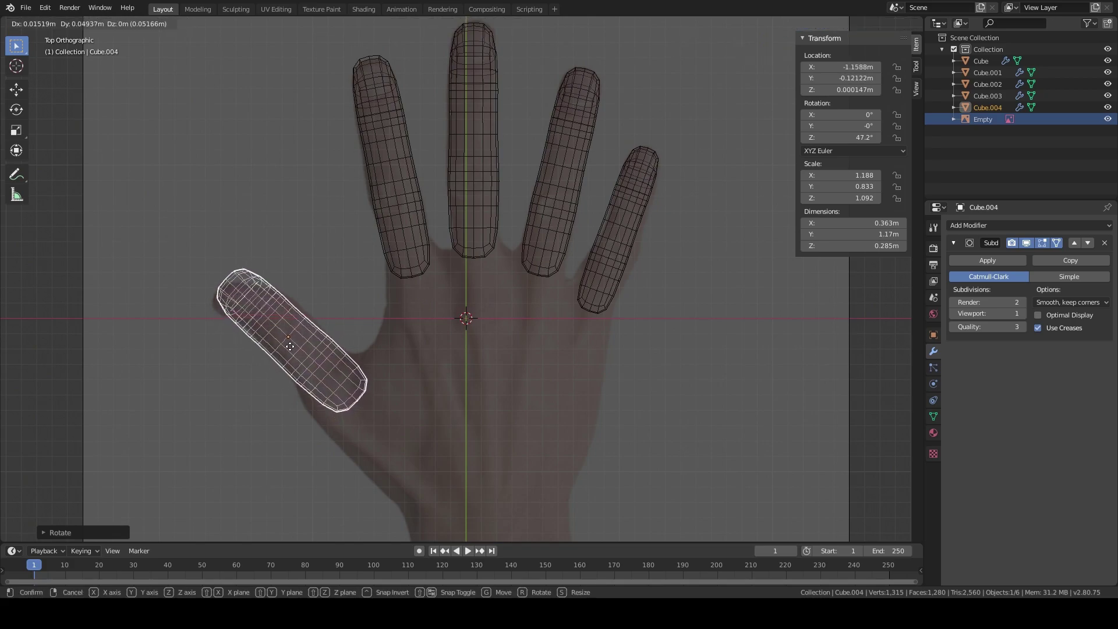
pyautogui.click(292, 355)
# Step: Switch the viewport to solid shading and view the five fingers in perspective
pyautogui.press('z')
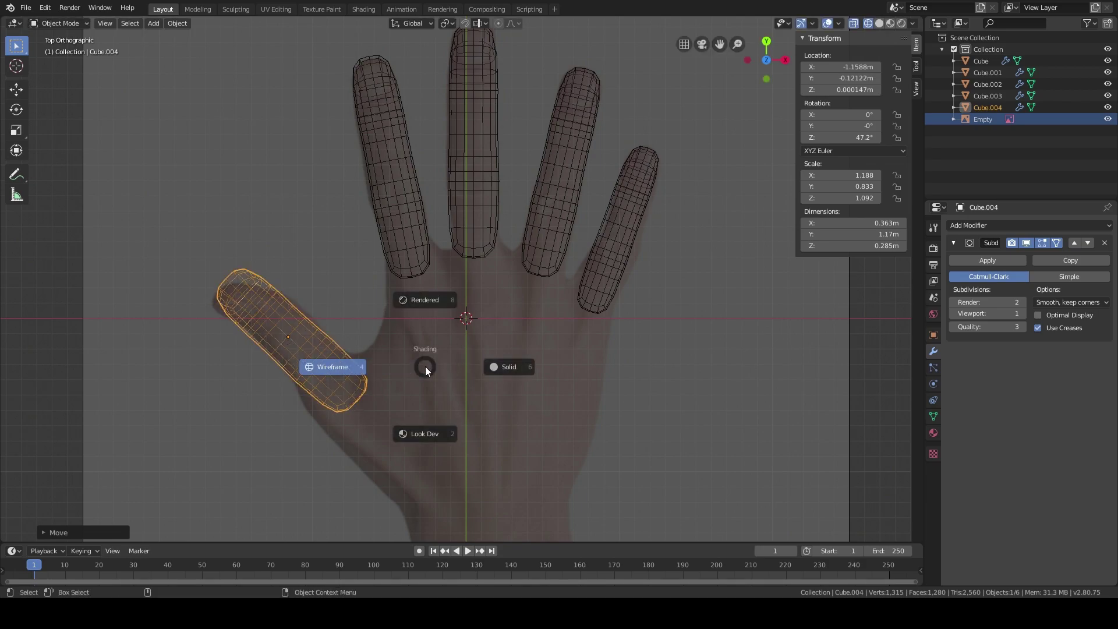
pyautogui.click(502, 368)
pyautogui.moveTo(500, 368)
pyautogui.mouseDown(button='middle')
pyautogui.moveTo(442, 367)
pyautogui.moveTo(463, 262)
pyautogui.moveTo(536, 250)
pyautogui.moveTo(596, 275)
pyautogui.moveTo(647, 345)
pyautogui.moveTo(597, 376)
pyautogui.moveTo(617, 387)
pyautogui.mouseUp(button='middle')
pyautogui.moveTo(501, 291); pyautogui.dragTo(589, 299, button='middle')
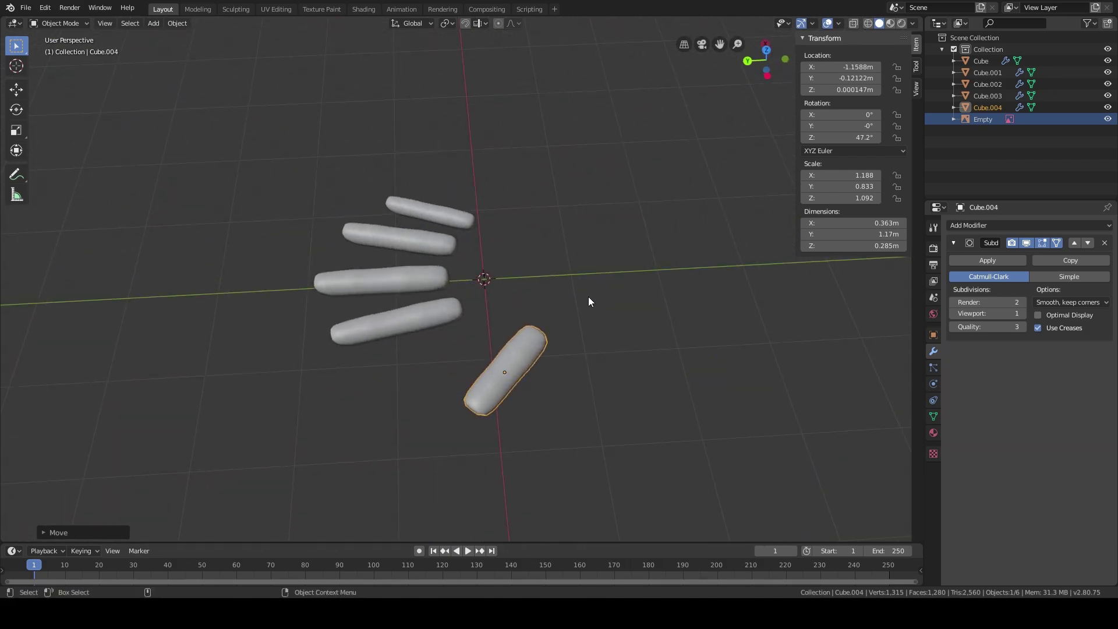
pyautogui.scroll(5, 589, 302)
pyautogui.moveTo(428, 340); pyautogui.dragTo(517, 304, button='middle')
pyautogui.press('r')
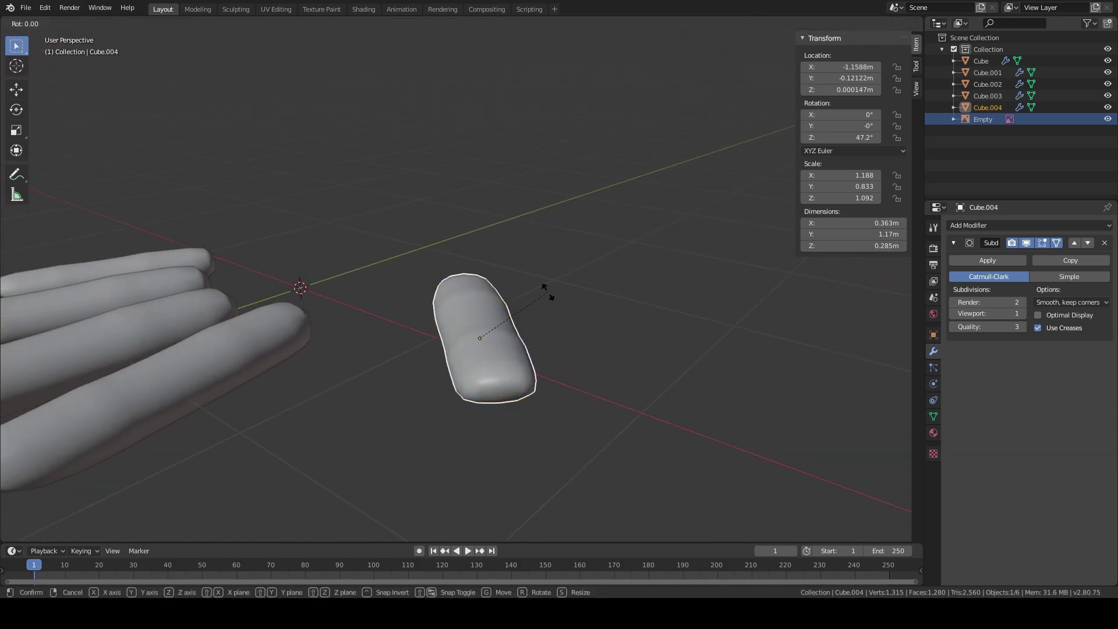
pyautogui.press('y')
pyautogui.press('y')
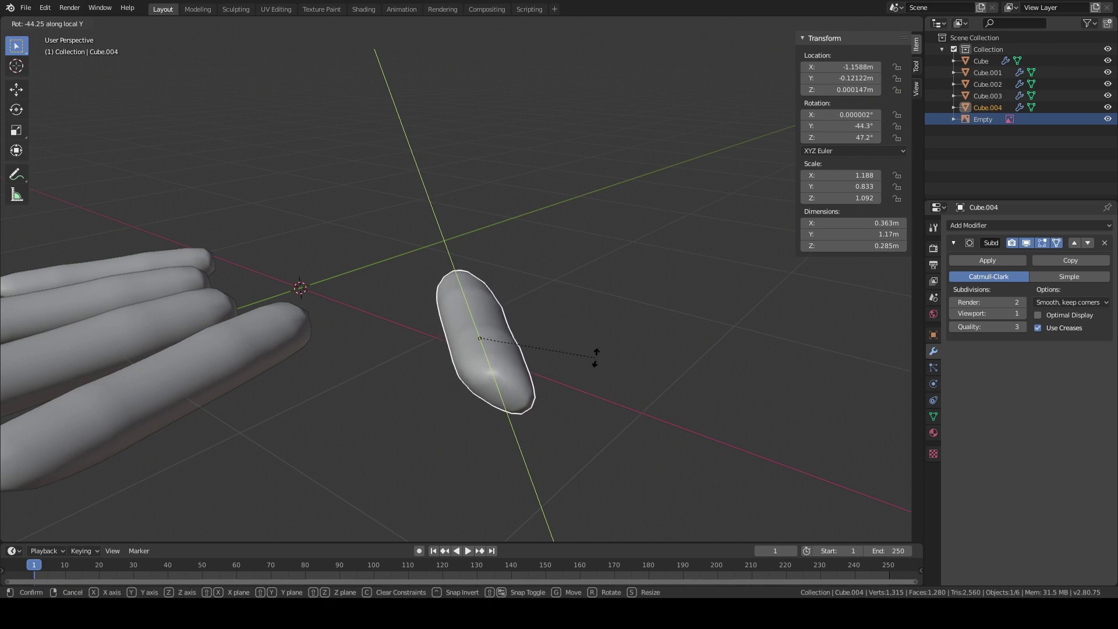
pyautogui.click(571, 332)
pyautogui.moveTo(571, 336); pyautogui.dragTo(530, 283, button='middle')
pyautogui.hotkey('ctrl', 'z')
# Step: Delete the four end faces at the base of the thumb mesh to open it
pyautogui.moveTo(532, 222); pyautogui.dragTo(473, 293, button='middle')
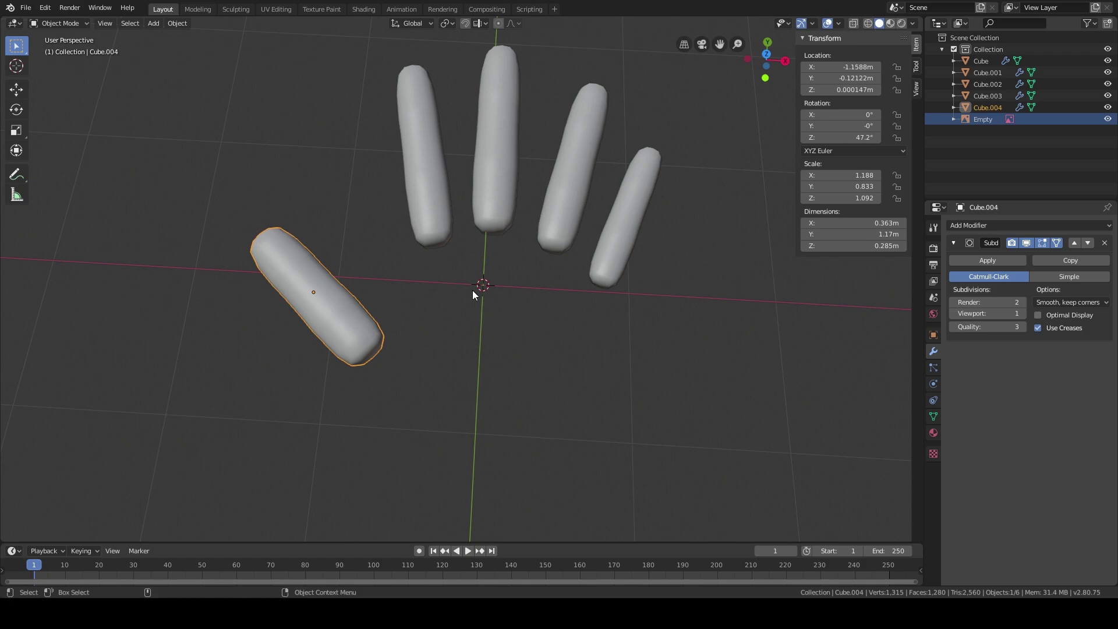
pyautogui.press('Tab')
pyautogui.scroll(2, 443, 249)
pyautogui.scroll(-4, 437, 315)
pyautogui.moveTo(434, 262); pyautogui.dragTo(295, 291, button='middle')
pyautogui.click(296, 291)
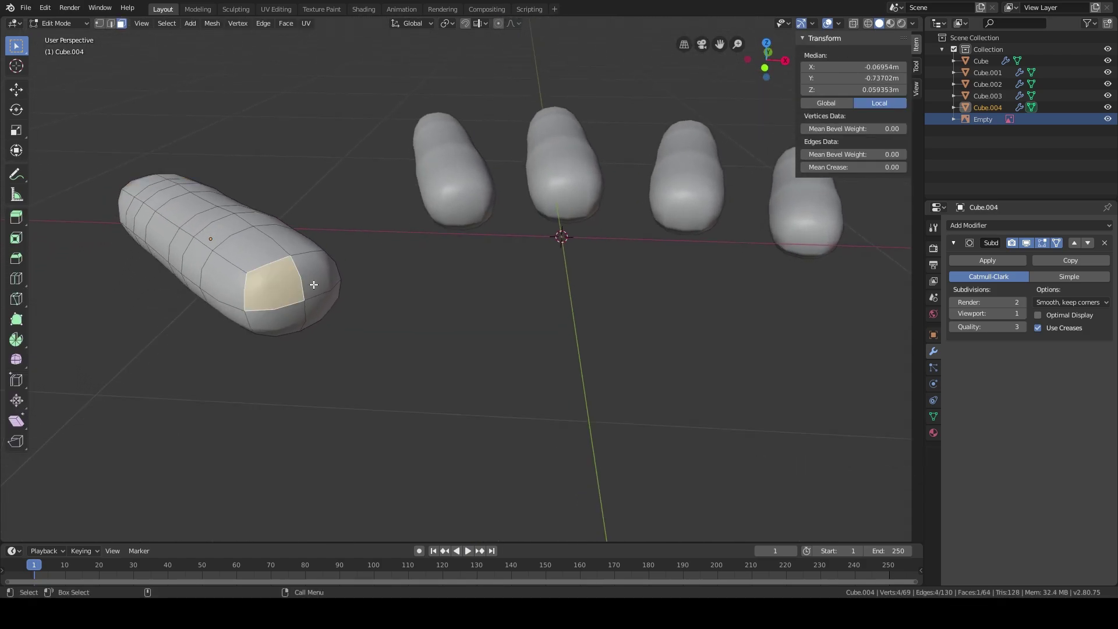
pyautogui.click(314, 285)
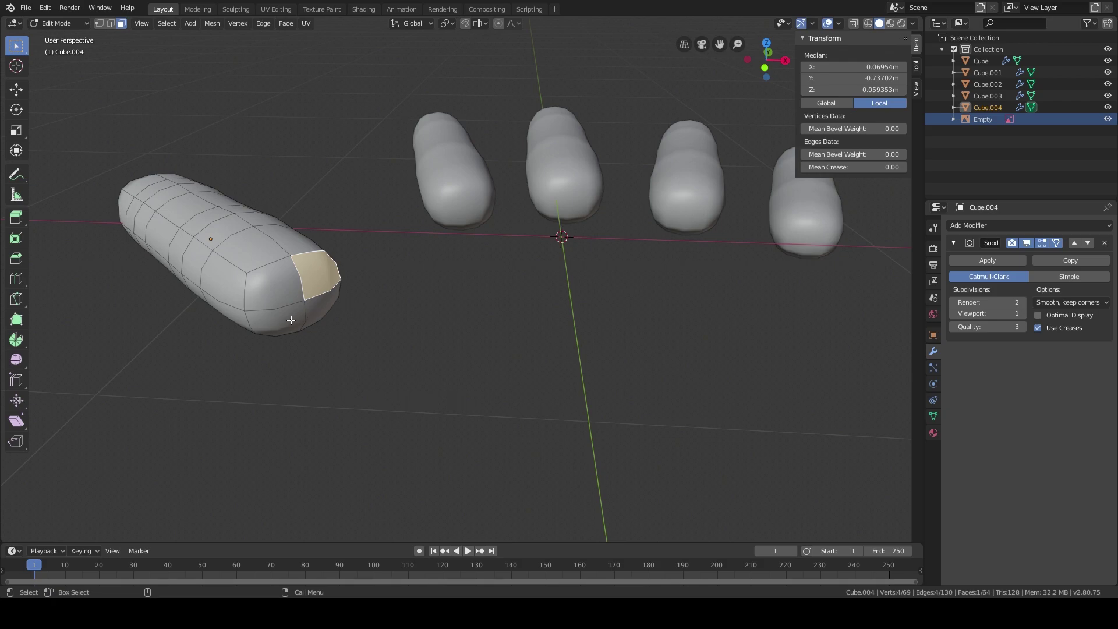
pyautogui.keyDown('shift'); pyautogui.click(282, 304); pyautogui.keyUp('shift')
pyautogui.keyDown('shift'); pyautogui.click(282, 320); pyautogui.keyUp('shift')
pyautogui.keyDown('shift'); pyautogui.click(312, 317); pyautogui.keyUp('shift')
pyautogui.moveTo(312, 317); pyautogui.dragTo(407, 316, button='middle')
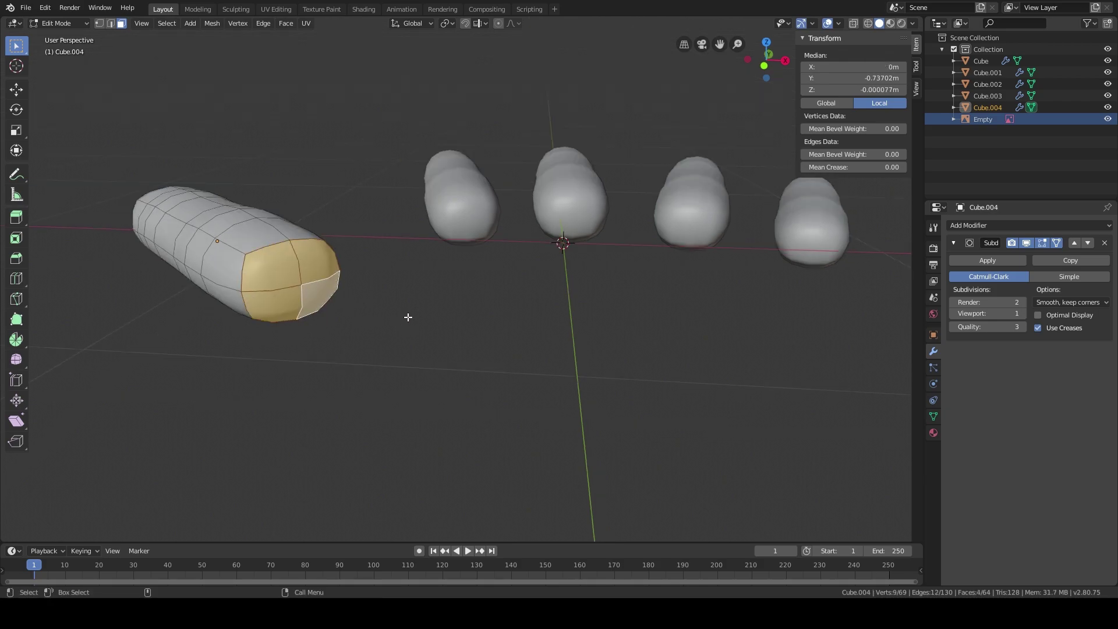
pyautogui.press('x')
pyautogui.click(408, 317)
pyautogui.scroll(2, 397, 337)
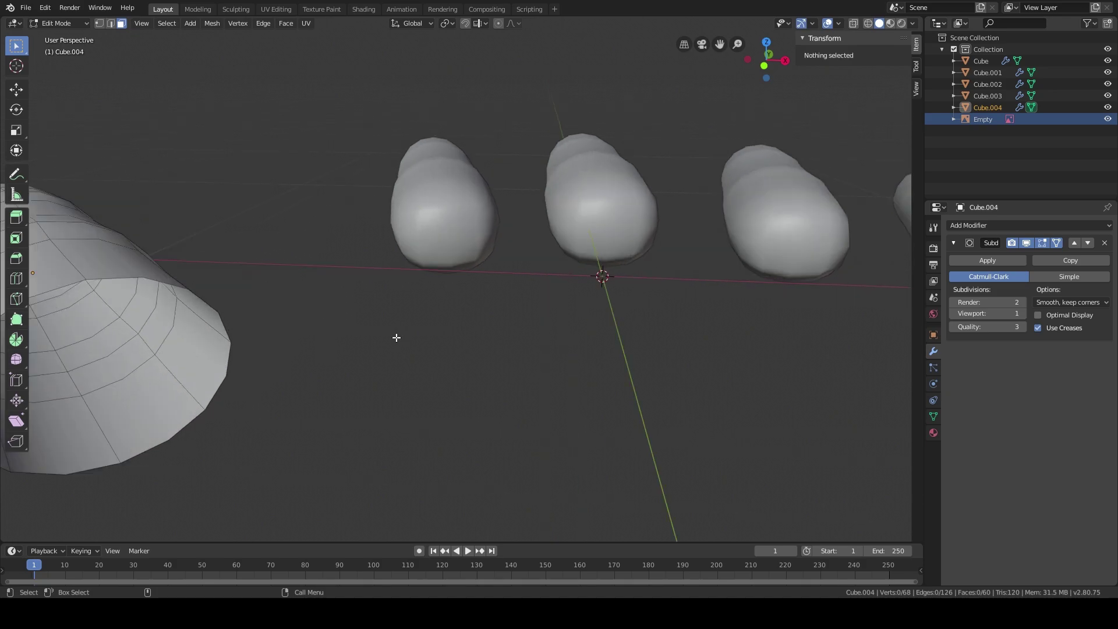
# Step: Select the thumb and all four fingers in Object Mode and join them into one object
pyautogui.press('Tab')
pyautogui.click(439, 250)
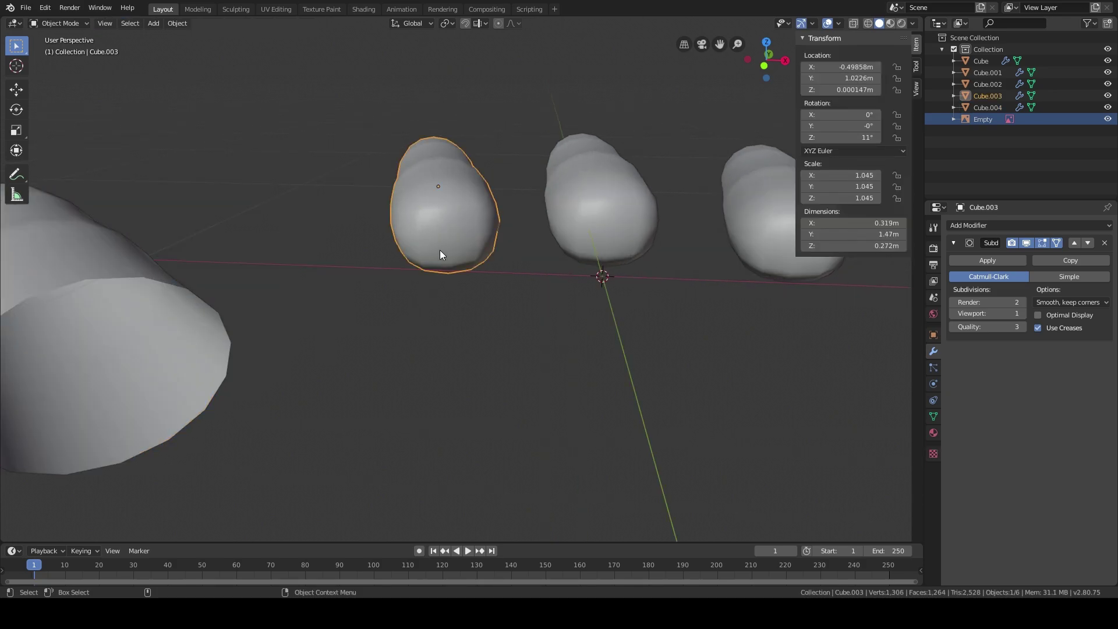
pyautogui.press('KP_4')
pyautogui.moveTo(439, 250); pyautogui.dragTo(483, 288, button='middle')
pyautogui.keyDown('shift'); pyautogui.click(326, 327); pyautogui.keyUp('shift')
pyautogui.keyDown('shift'); pyautogui.click(415, 199); pyautogui.keyUp('shift')
pyautogui.keyDown('shift'); pyautogui.click(495, 186); pyautogui.keyUp('shift')
pyautogui.keyDown('shift'); pyautogui.click(562, 182); pyautogui.keyUp('shift')
pyautogui.keyDown('shift'); pyautogui.click(635, 207); pyautogui.keyUp('shift')
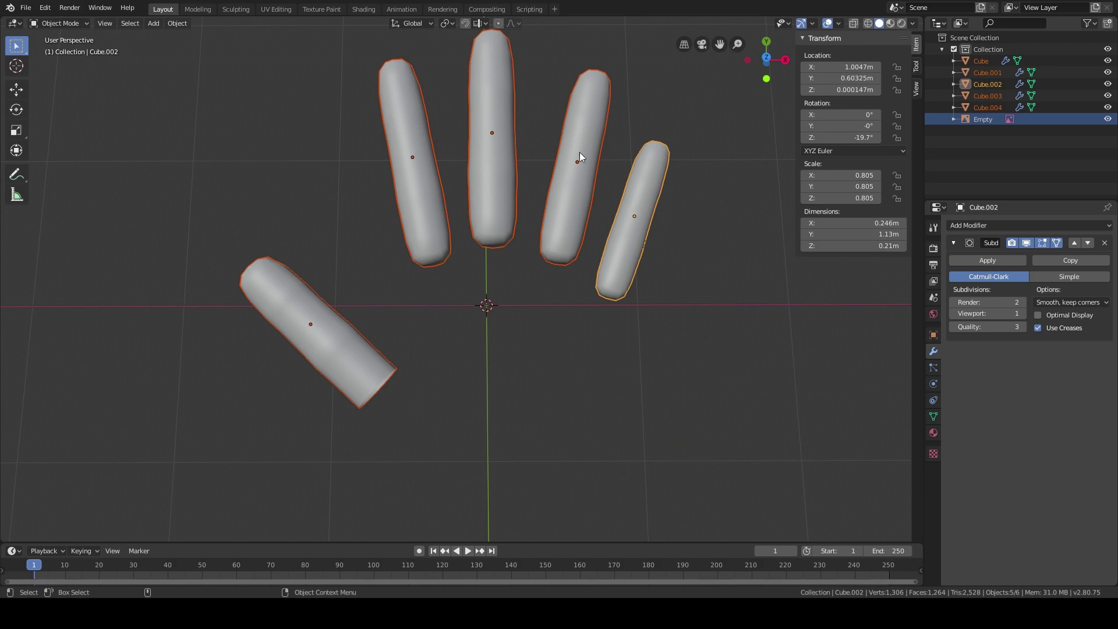
pyautogui.hotkey('ctrl', 'j')
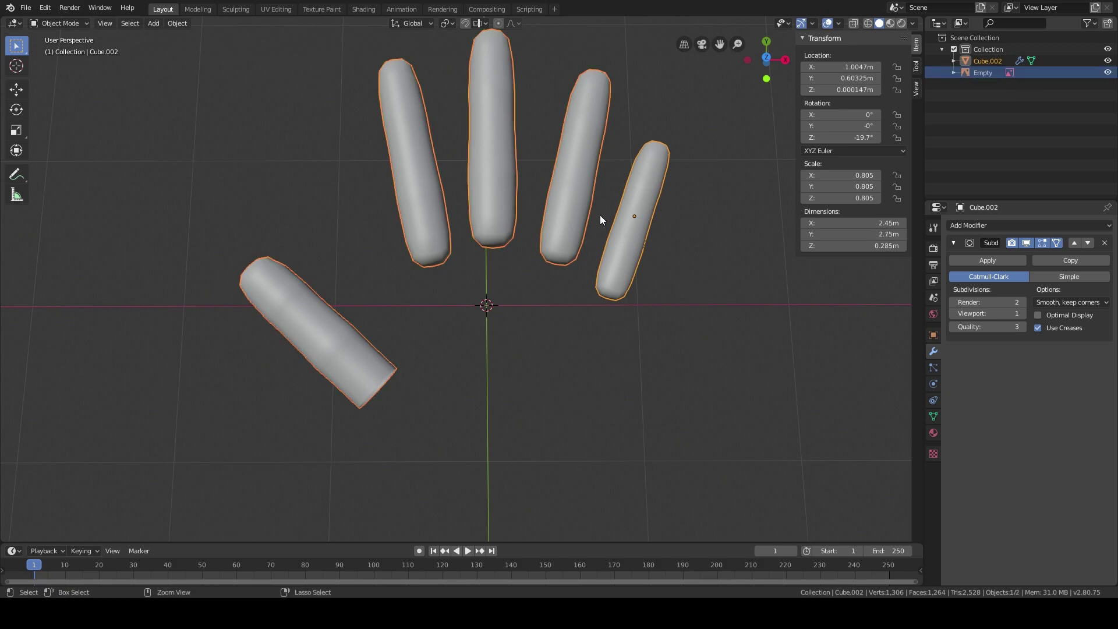
# Step: Delete the four base end faces on each of the index, middle, ring and little fingers in Edit Mode
pyautogui.scroll(4, 533, 227)
pyautogui.moveTo(514, 249); pyautogui.dragTo(496, 184, button='middle')
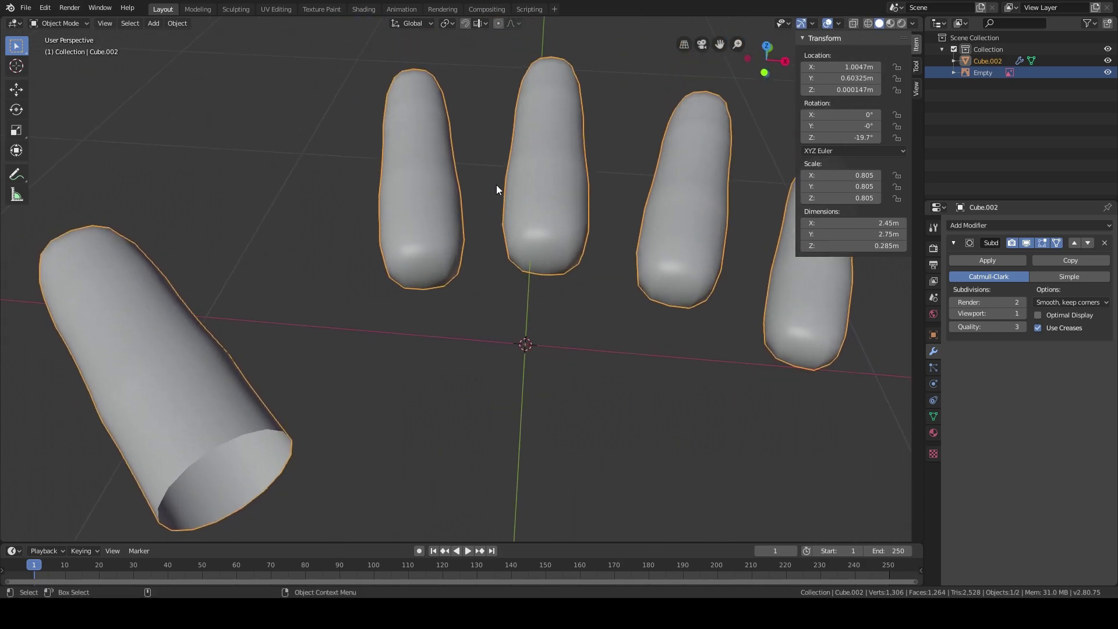
pyautogui.press('Tab')
pyautogui.moveTo(539, 250); pyautogui.dragTo(519, 283, button='middle')
pyautogui.scroll(2, 520, 322)
pyautogui.click(419, 339)
pyautogui.keyDown('shift'); pyautogui.click(376, 339); pyautogui.keyUp('shift')
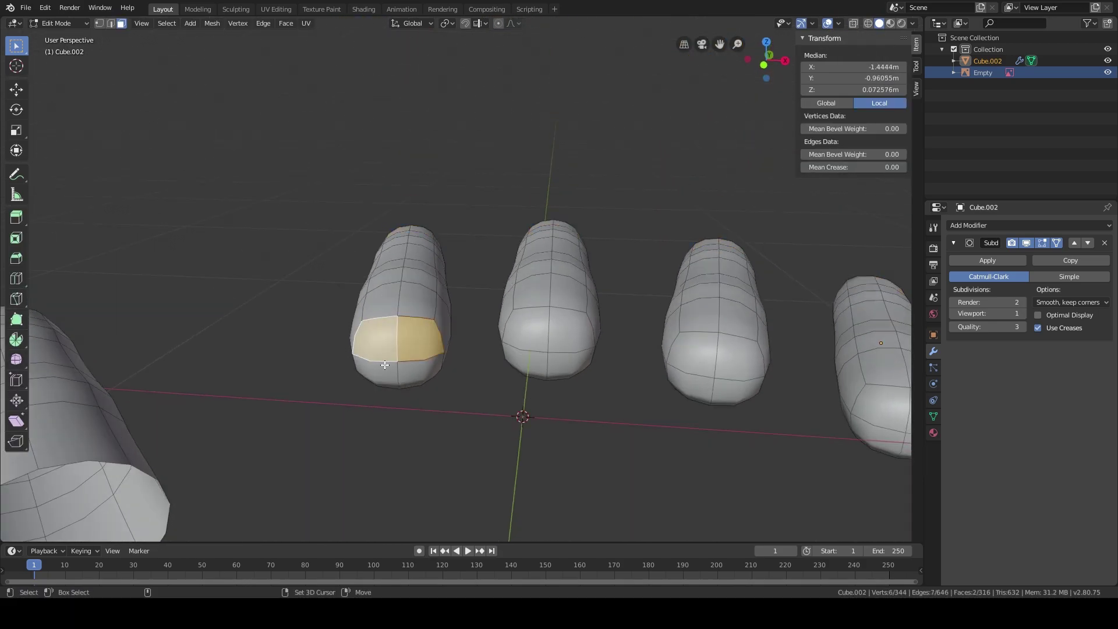
pyautogui.keyDown('shift'); pyautogui.click(373, 373); pyautogui.keyUp('shift')
pyautogui.keyDown('shift'); pyautogui.click(420, 369); pyautogui.keyUp('shift')
pyautogui.keyDown('shift'); pyautogui.click(520, 339); pyautogui.keyUp('shift')
pyautogui.keyDown('shift'); pyautogui.click(524, 364); pyautogui.keyUp('shift')
pyautogui.keyDown('shift'); pyautogui.click(571, 329); pyautogui.keyUp('shift')
pyautogui.keyDown('shift'); pyautogui.click(571, 364); pyautogui.keyUp('shift')
pyautogui.keyDown('shift'); pyautogui.click(696, 354); pyautogui.keyUp('shift')
pyautogui.keyDown('shift'); pyautogui.click(708, 395); pyautogui.keyUp('shift')
pyautogui.keyDown('shift'); pyautogui.click(730, 367); pyautogui.keyUp('shift')
pyautogui.keyDown('shift'); pyautogui.click(735, 389); pyautogui.keyUp('shift')
pyautogui.moveTo(806, 386); pyautogui.dragTo(751, 350, button='middle')
pyautogui.keyDown('shift'); pyautogui.click(743, 332); pyautogui.keyUp('shift')
pyautogui.keyDown('shift'); pyautogui.click(736, 364); pyautogui.keyUp('shift')
pyautogui.keyDown('shift'); pyautogui.click(787, 332); pyautogui.keyUp('shift')
pyautogui.keyDown('shift'); pyautogui.click(787, 365); pyautogui.keyUp('shift')
pyautogui.press('x')
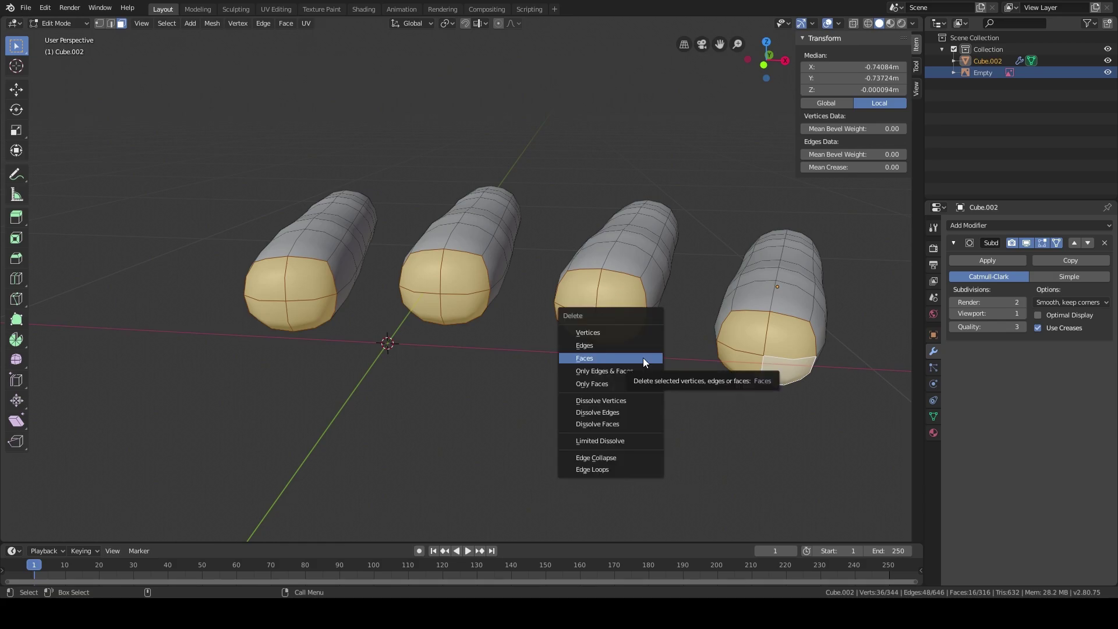
pyautogui.click(592, 357)
# Step: Check the open finger bases against the hand photo from above and from the palm side
pyautogui.moveTo(589, 354); pyautogui.dragTo(467, 319, button='middle')
pyautogui.scroll(4, 486, 418)
pyautogui.scroll(3, 467, 319)
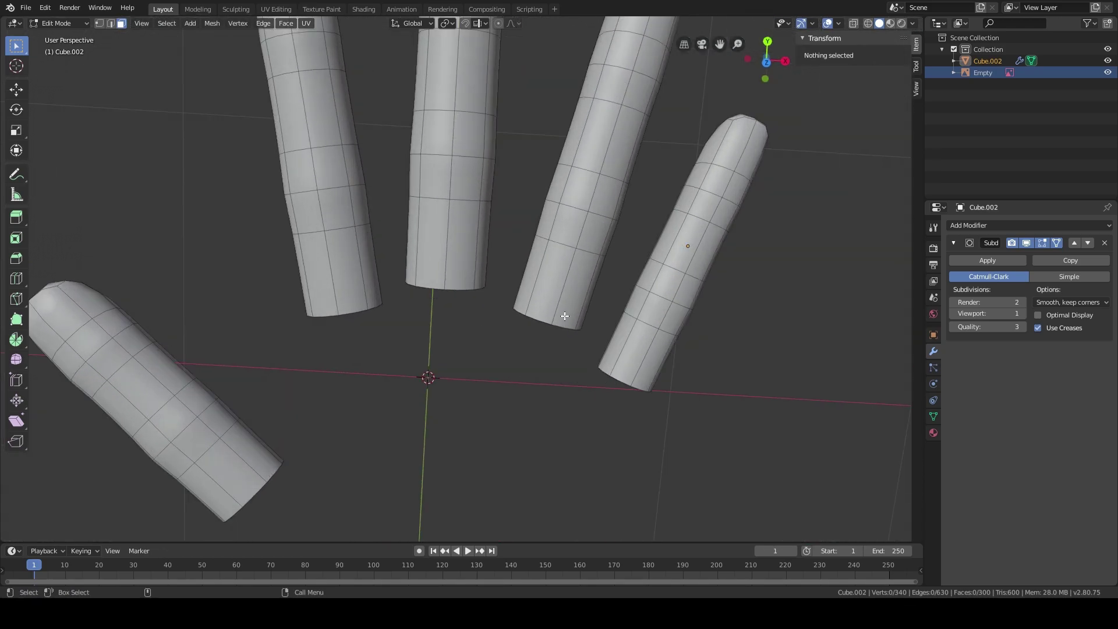
pyautogui.scroll(-2, 484, 255)
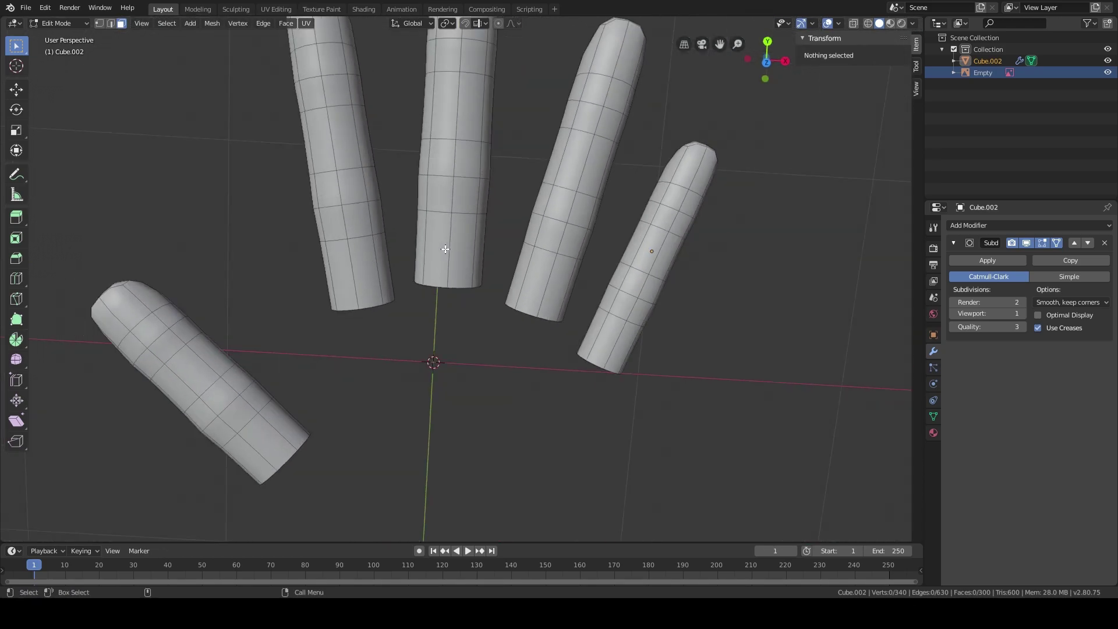
pyautogui.press('KP_7')
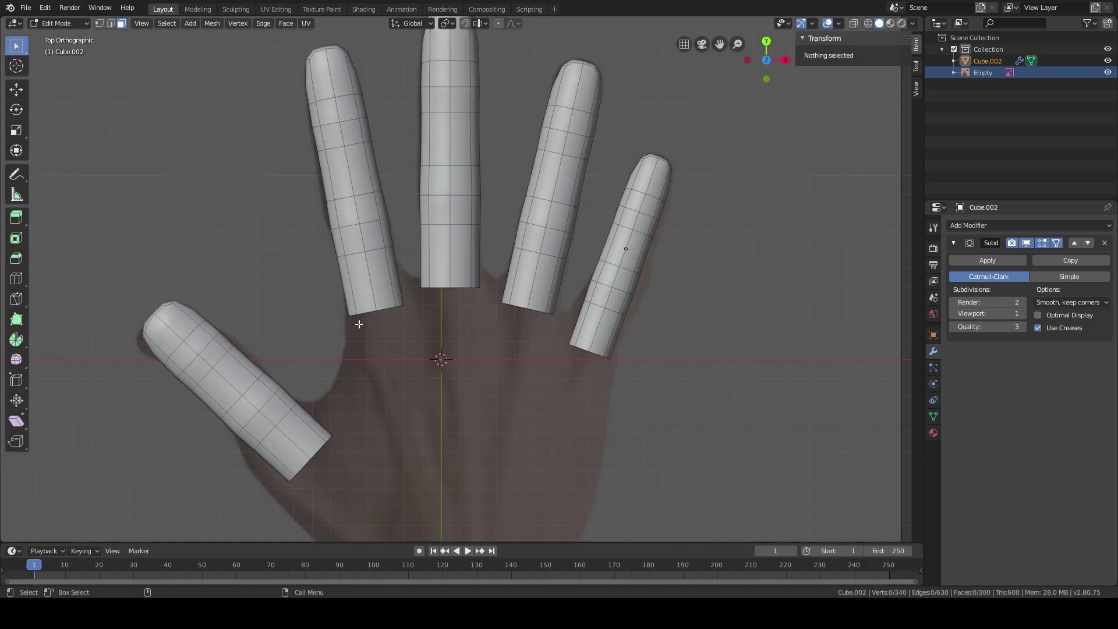
pyautogui.keyDown('shift'); pyautogui.moveTo(537, 429); pyautogui.dragTo(519, 330, button='middle'); pyautogui.keyUp('shift')
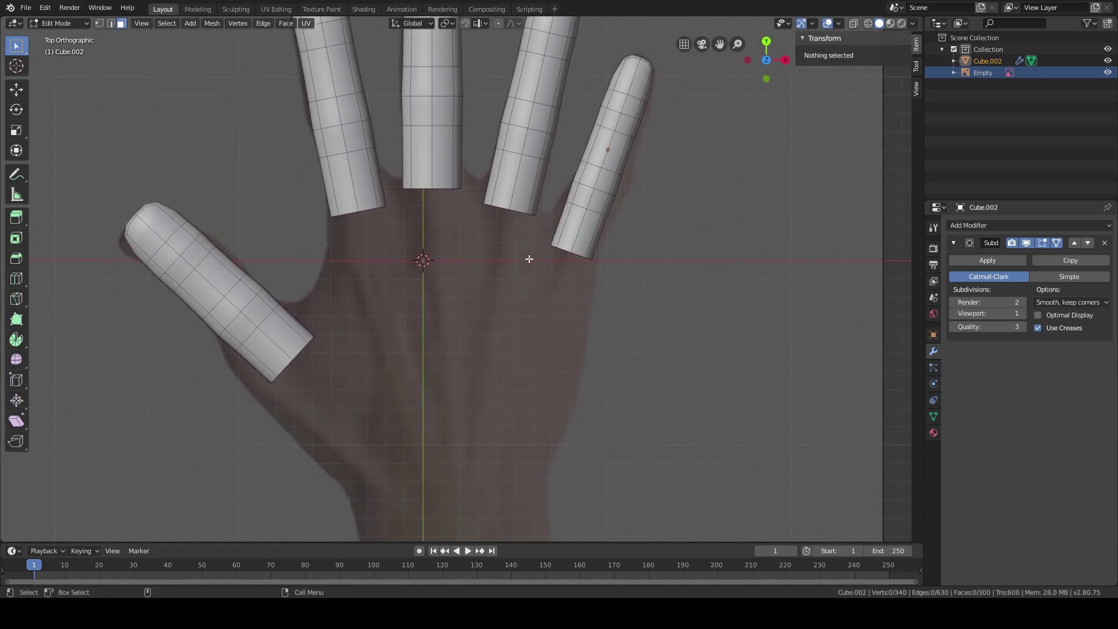
pyautogui.moveTo(487, 222); pyautogui.dragTo(265, 445, button='middle')
pyautogui.scroll(2, 466, 245)
pyautogui.scroll(3, 396, 272)
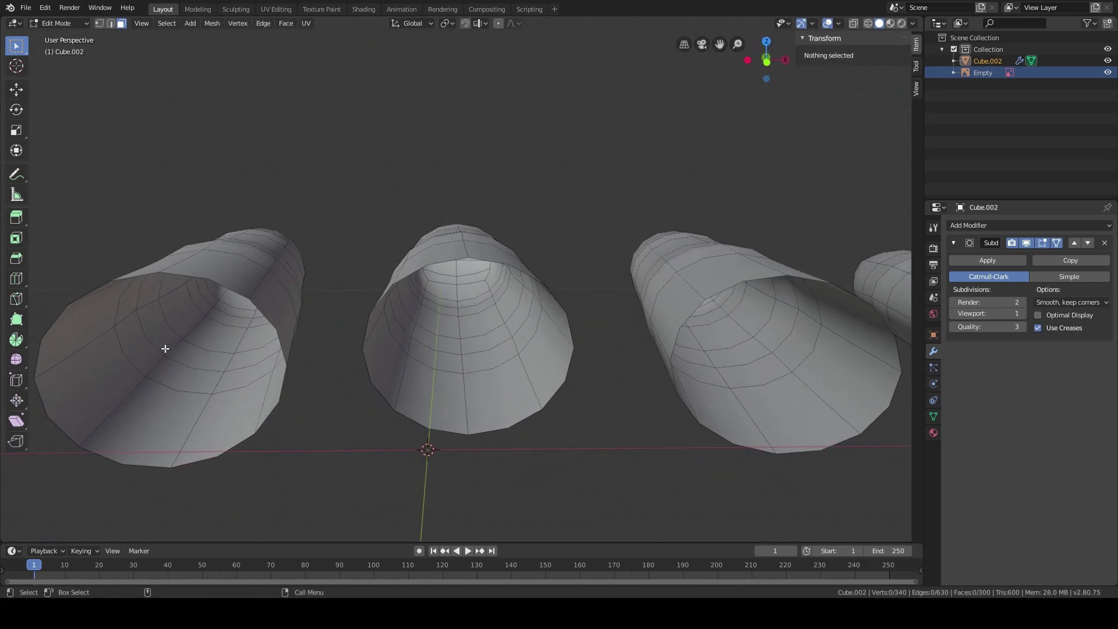
# Step: Merge the facing side vertices on the base rims of the index and middle fingers at their center
pyautogui.click(99, 22)
pyautogui.moveTo(255, 230); pyautogui.dragTo(274, 99, button='middle')
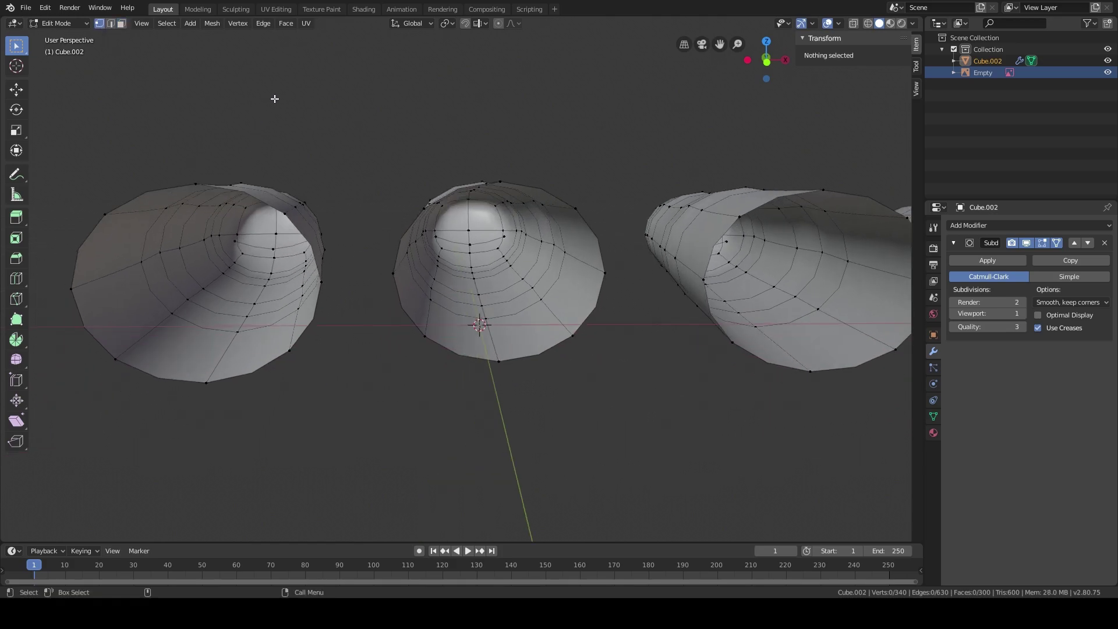
pyautogui.scroll(2, 275, 100)
pyautogui.moveTo(289, 149); pyautogui.dragTo(262, 267, button='middle')
pyautogui.scroll(3, 262, 267)
pyautogui.click(257, 272)
pyautogui.keyDown('shift'); pyautogui.click(377, 249); pyautogui.keyUp('shift')
pyautogui.moveTo(377, 249); pyautogui.dragTo(378, 221, button='middle')
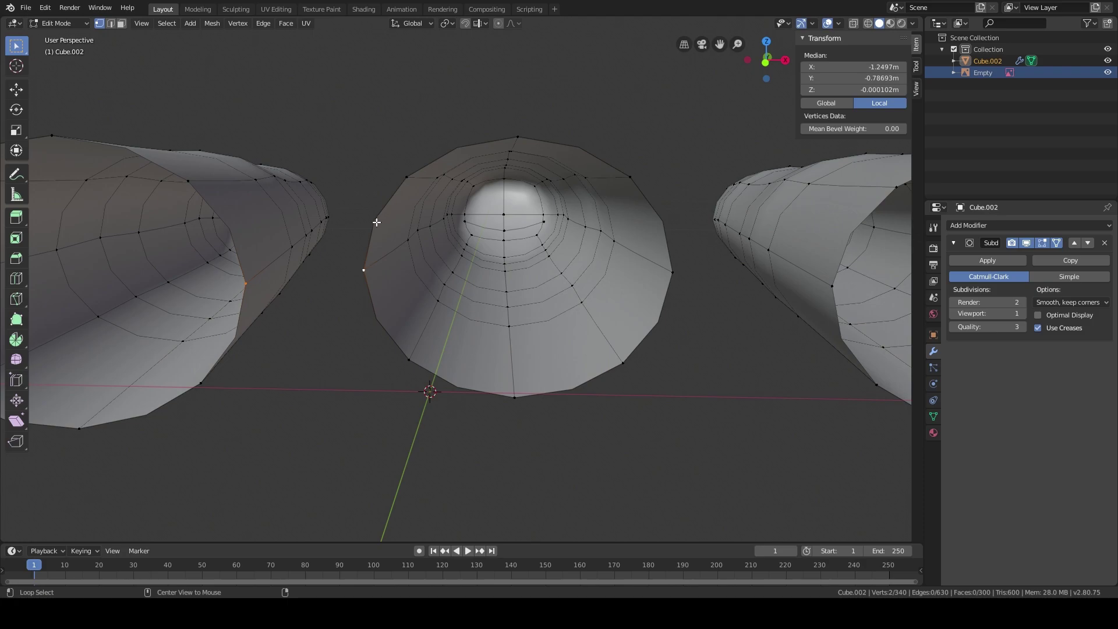
pyautogui.hotkey('alt', 'm')
pyautogui.click(345, 247)
pyautogui.moveTo(435, 204); pyautogui.dragTo(354, 159, button='middle')
pyautogui.scroll(-2, 354, 159)
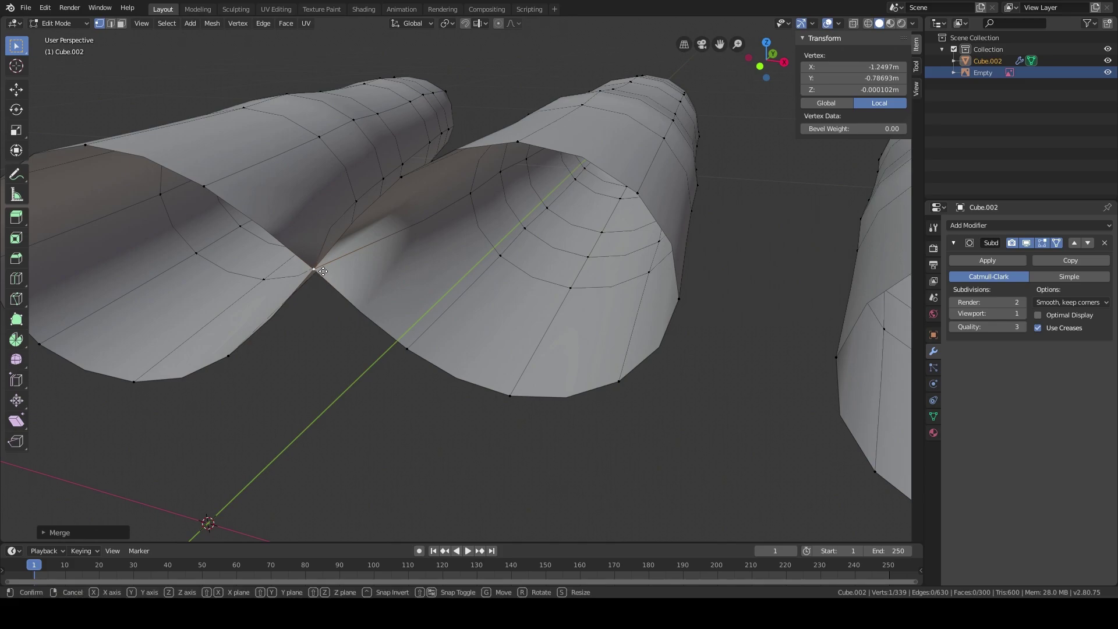
pyautogui.press('g')
pyautogui.press('Escape')
# Step: Merge the facing side vertices on the base rims of the middle and ring fingers
pyautogui.moveTo(340, 290); pyautogui.dragTo(336, 239, button='middle')
pyautogui.keyDown('shift'); pyautogui.click(417, 307); pyautogui.keyUp('shift')
pyautogui.moveTo(415, 312); pyautogui.dragTo(549, 200, button='middle')
pyautogui.hotkey('alt', 'm')
pyautogui.click(396, 263)
# Step: Merge the facing side vertices on the base rims of the ring and little fingers
pyautogui.click(550, 201)
pyautogui.moveTo(613, 235); pyautogui.dragTo(497, 169, button='middle')
pyautogui.keyDown('shift'); pyautogui.click(572, 143); pyautogui.keyUp('shift')
pyautogui.hotkey('alt', 'm')
pyautogui.click(572, 142)
# Step: Merge the facing lower vertices on the base rims of the ring and little fingers at their center
pyautogui.moveTo(375, 122); pyautogui.dragTo(562, 250, button='middle')
pyautogui.click(573, 232)
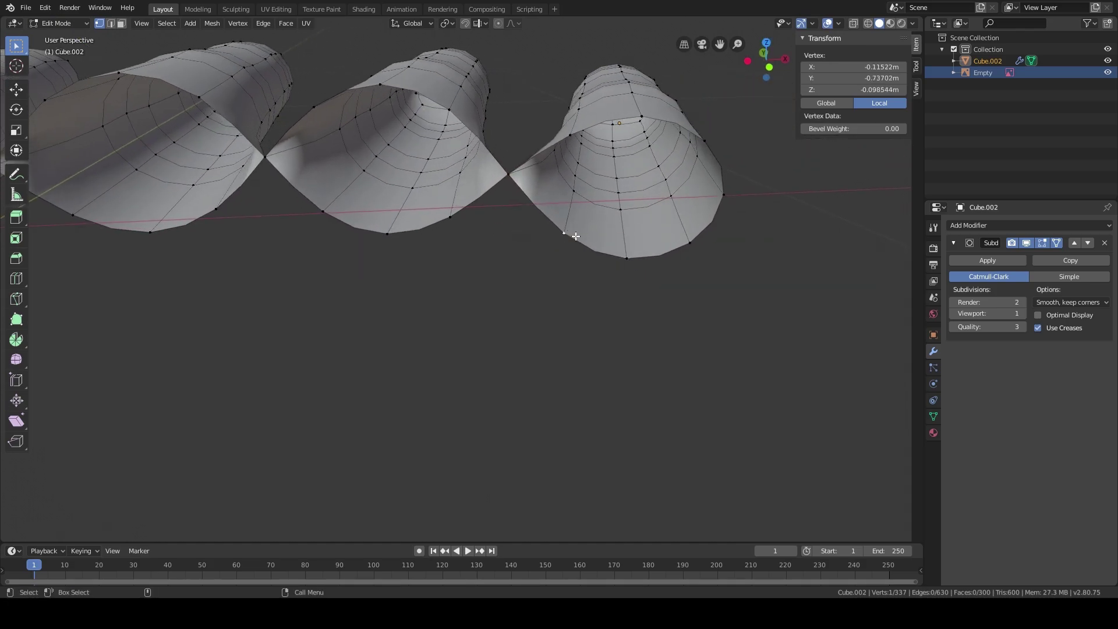
pyautogui.keyDown('shift'); pyautogui.click(453, 215); pyautogui.keyUp('shift')
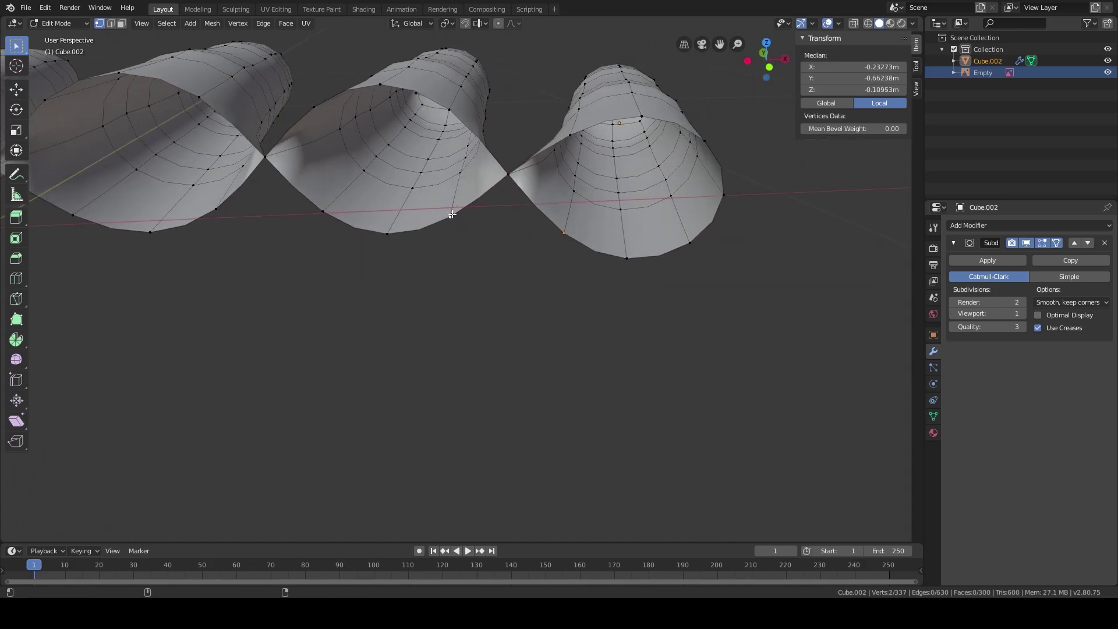
pyautogui.hotkey('alt', 'm')
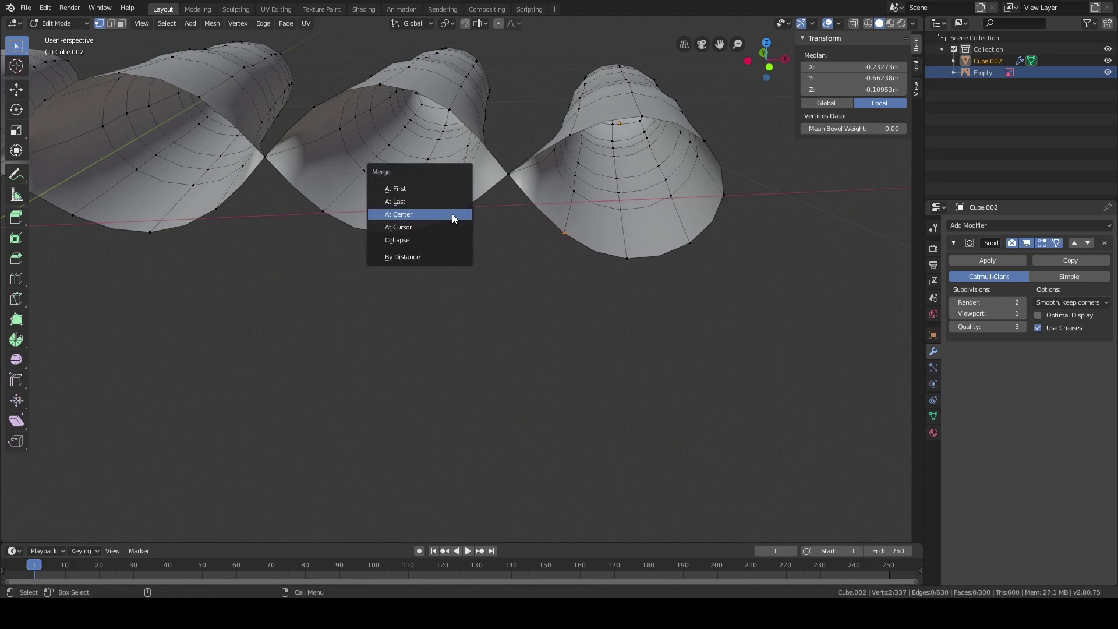
pyautogui.click(452, 215)
# Step: Merge the facing lower vertices on the base rims of the middle and ring fingers at their center
pyautogui.moveTo(337, 207); pyautogui.dragTo(368, 244, button='middle')
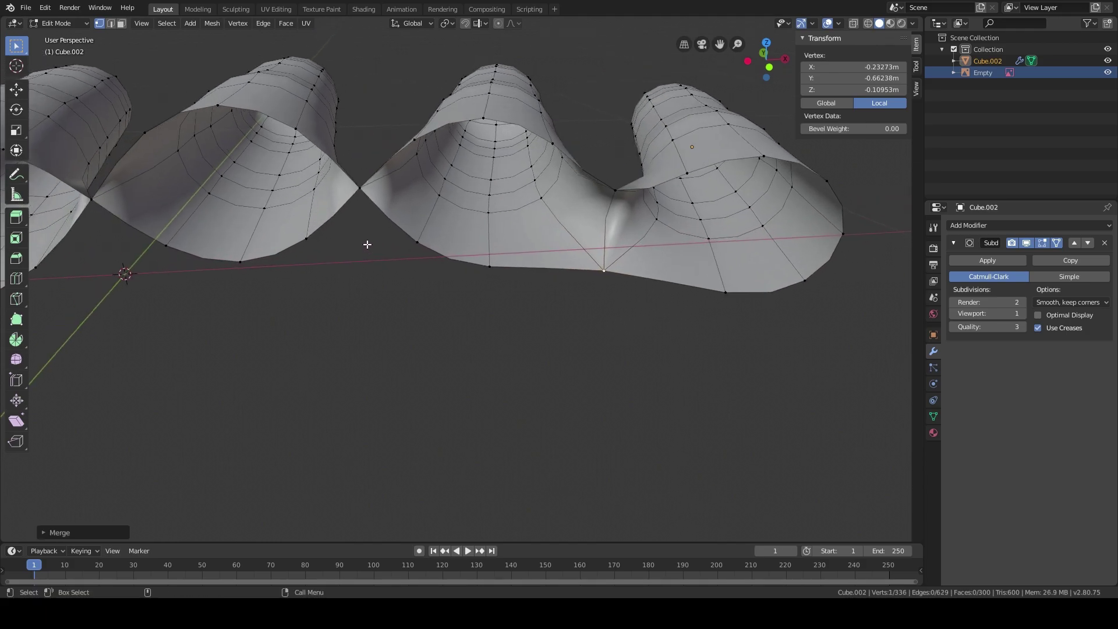
pyautogui.click(416, 240)
pyautogui.keyDown('shift'); pyautogui.click(310, 241); pyautogui.keyUp('shift')
pyautogui.hotkey('alt', 'm')
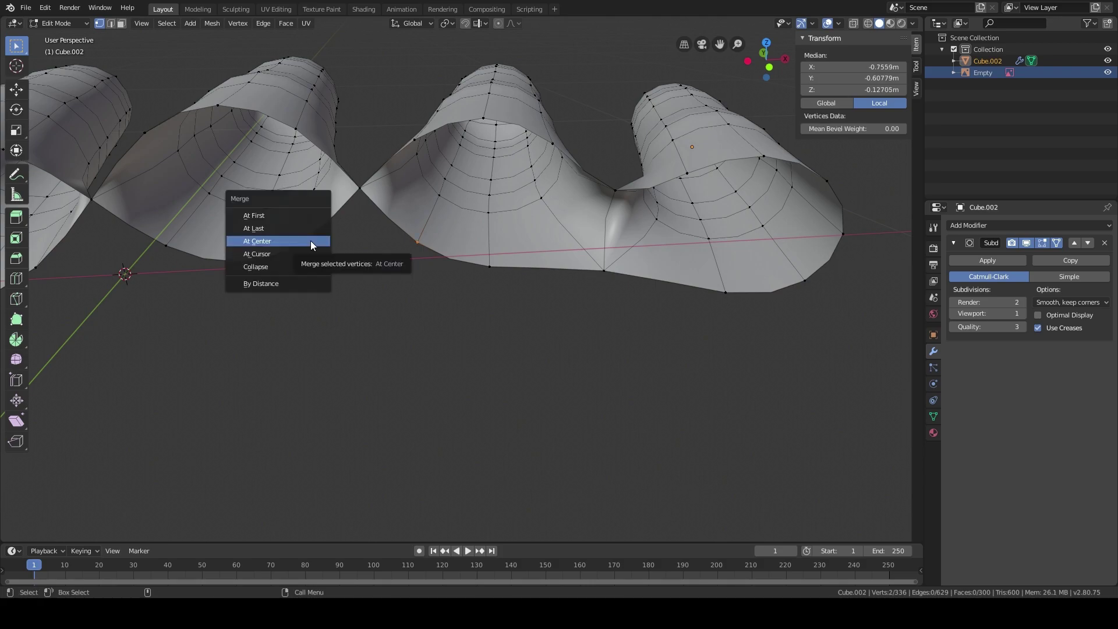
pyautogui.click(311, 242)
# Step: Merge the facing lower vertices on the base rims of the index and middle fingers at their center
pyautogui.moveTo(279, 258); pyautogui.dragTo(307, 268, button='middle')
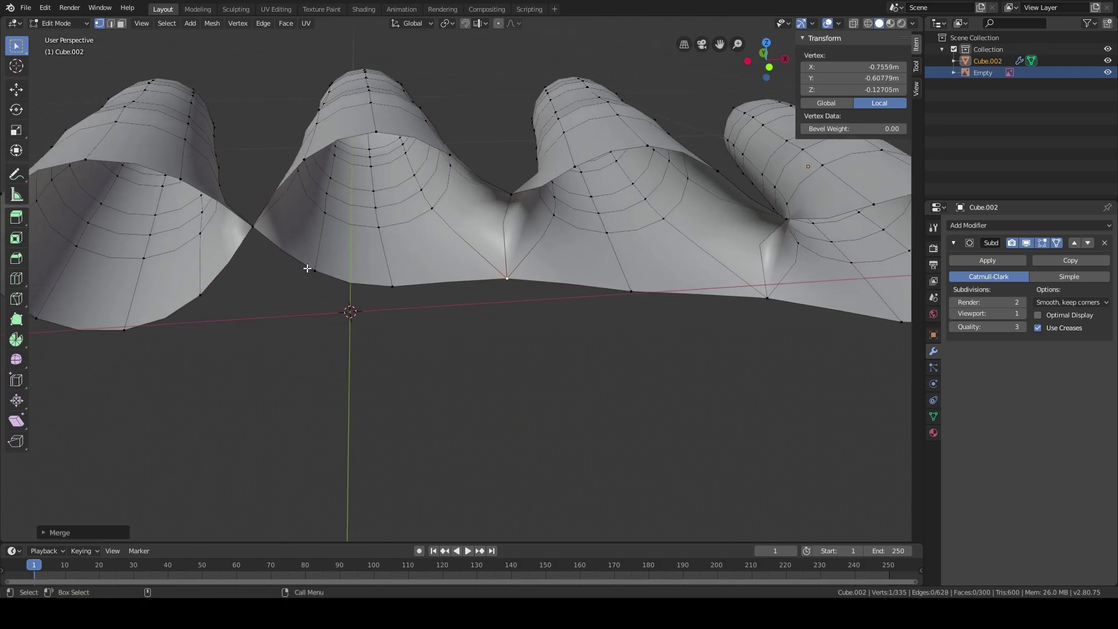
pyautogui.keyDown('shift'); pyautogui.click(314, 271); pyautogui.keyUp('shift')
pyautogui.hotkey('alt', 'm')
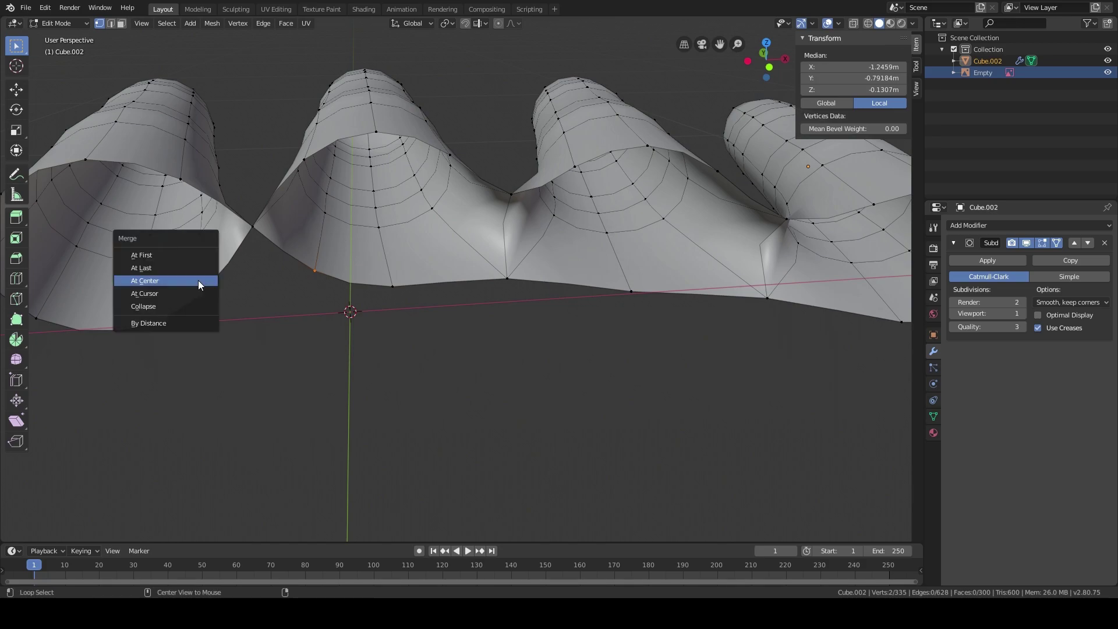
pyautogui.click(198, 281)
# Step: Switch to edge selection and select the continuous open edge loop around the four joined finger bases
pyautogui.moveTo(481, 305); pyautogui.dragTo(360, 186, button='middle')
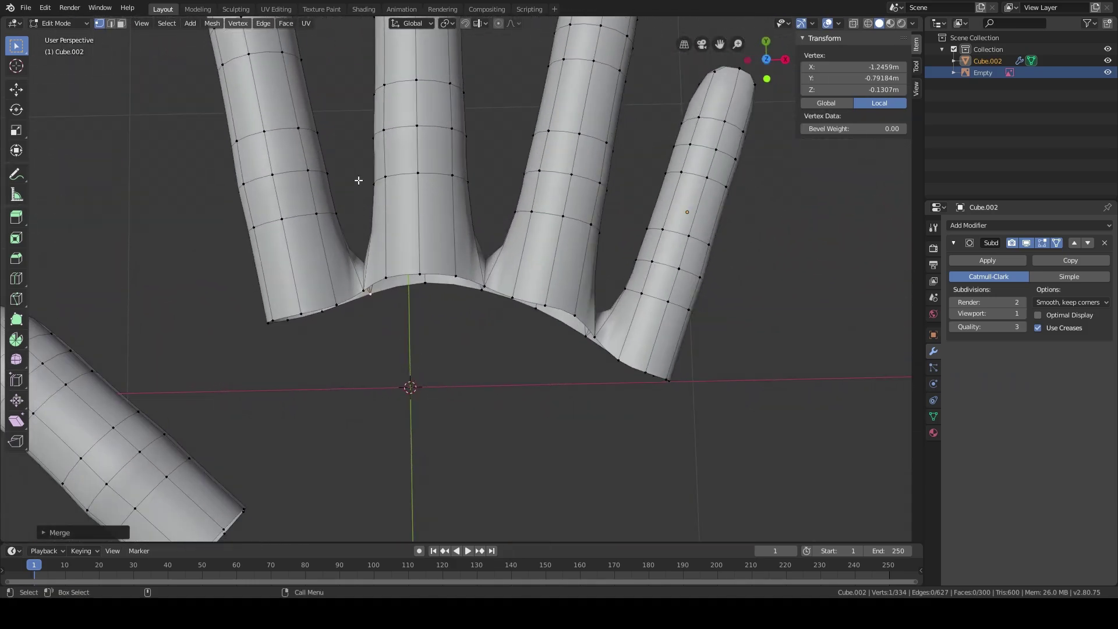
pyautogui.moveTo(487, 390); pyautogui.dragTo(432, 180, button='middle')
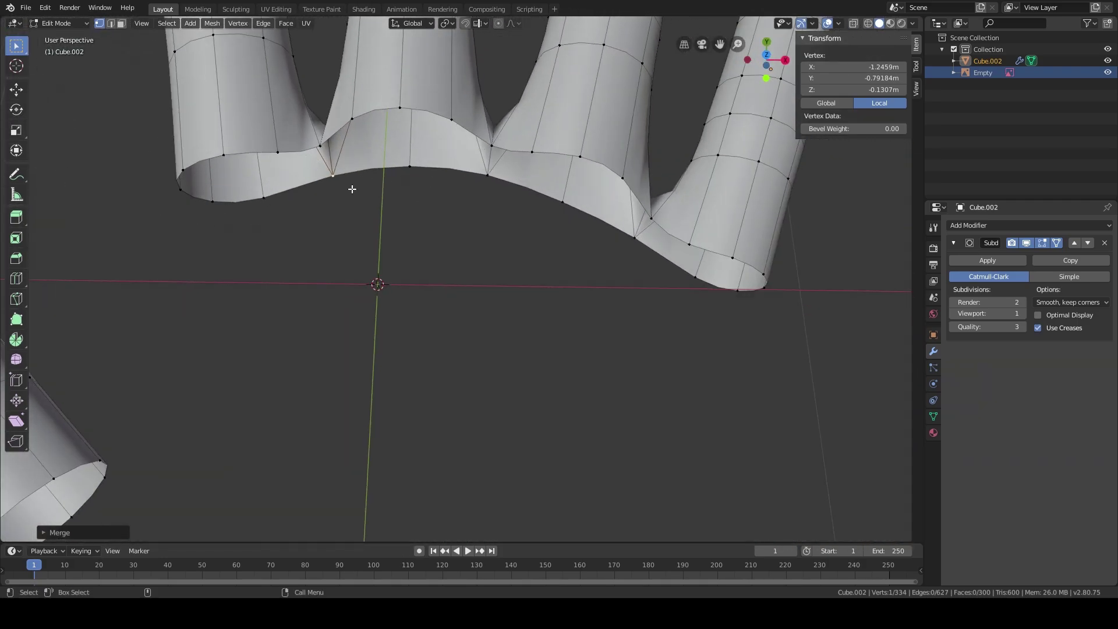
pyautogui.click(111, 23)
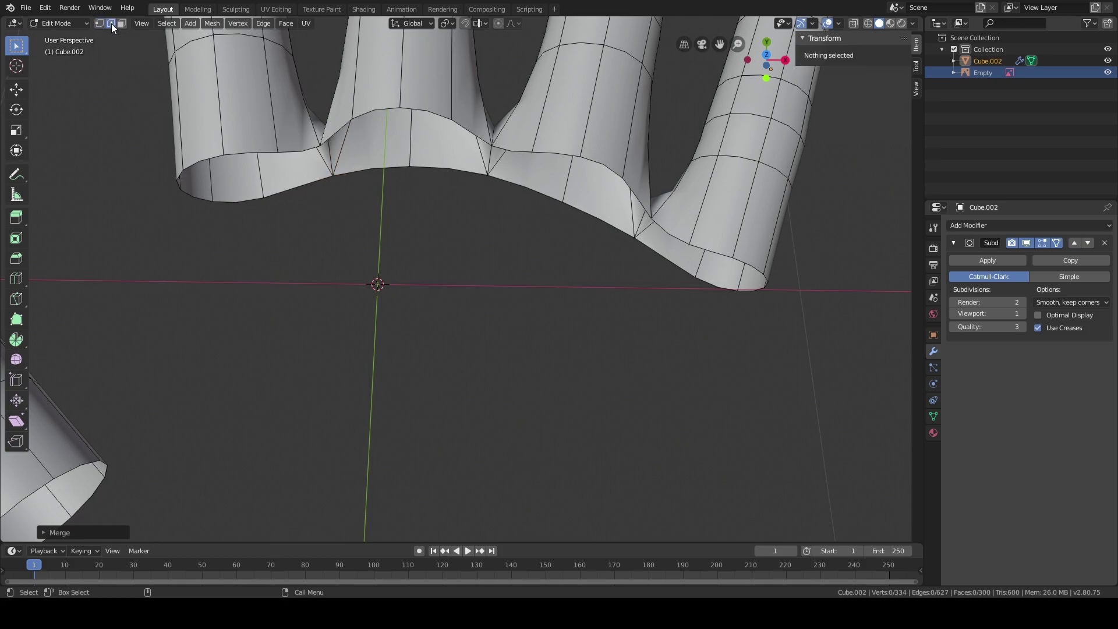
pyautogui.keyDown('shift'); pyautogui.moveTo(319, 108); pyautogui.dragTo(343, 188, button='middle'); pyautogui.keyUp('shift')
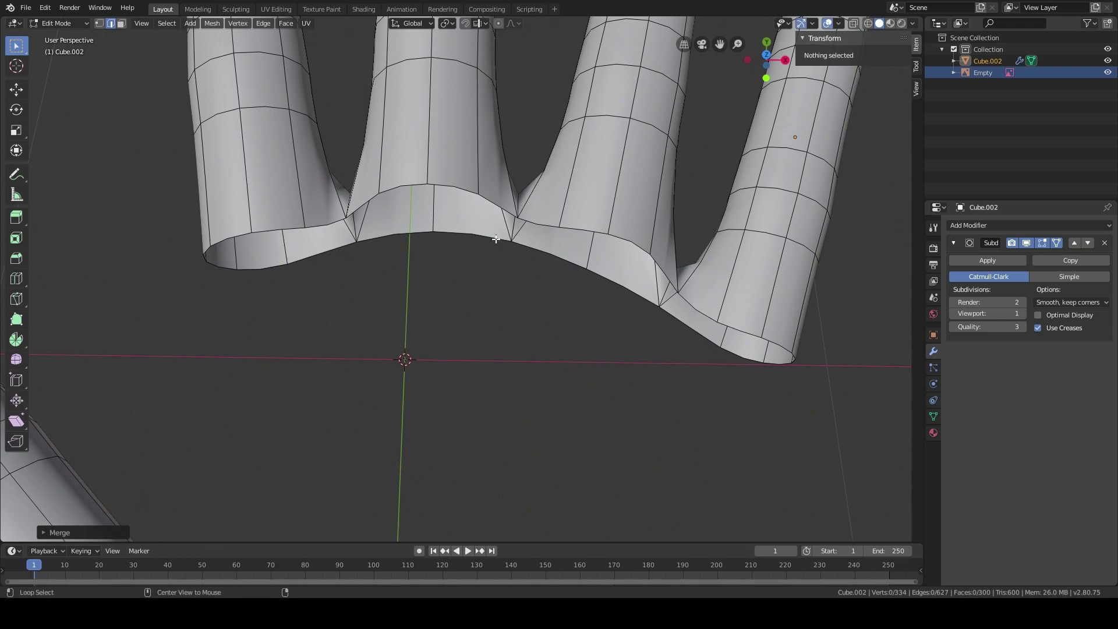
pyautogui.keyDown('alt'); pyautogui.click(279, 226); pyautogui.keyUp('alt')
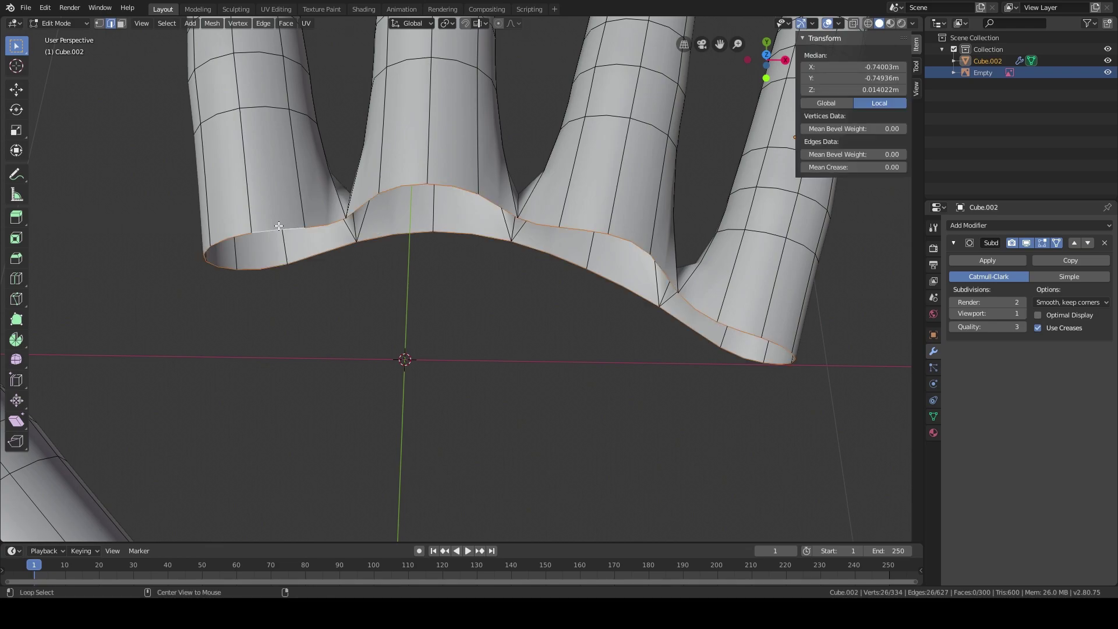
# Step: Examine the selected open rim and the merged corners between the fingers from several angles
pyautogui.moveTo(459, 327); pyautogui.dragTo(479, 301, button='middle')
pyautogui.scroll(4, 460, 262)
pyautogui.scroll(-6, 408, 238)
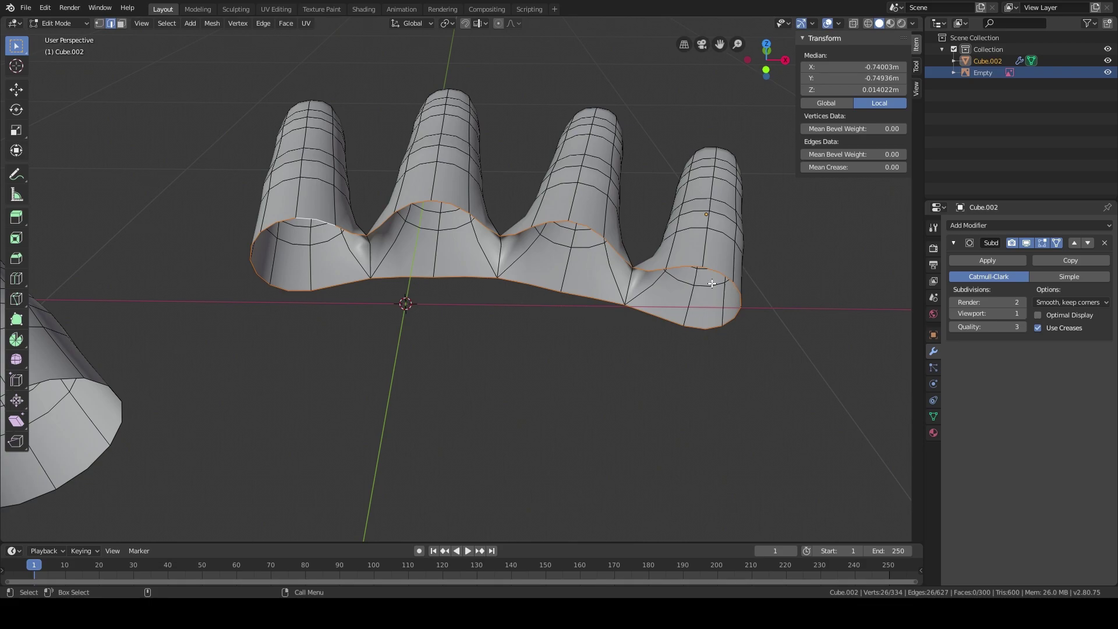
pyautogui.scroll(5, 707, 283)
pyautogui.moveTo(565, 272); pyautogui.dragTo(465, 277, button='middle')
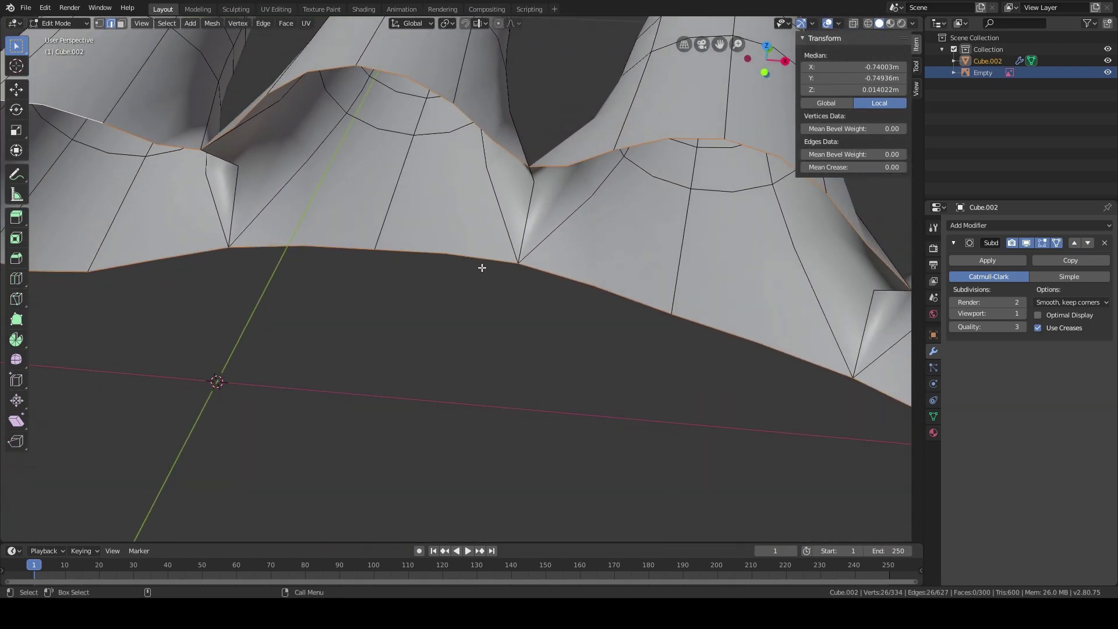
pyautogui.moveTo(556, 266)
pyautogui.mouseDown(button='middle')
pyautogui.moveTo(449, 274)
pyautogui.moveTo(488, 239)
pyautogui.moveTo(469, 264)
pyautogui.moveTo(407, 237)
pyautogui.moveTo(373, 281)
pyautogui.moveTo(452, 294)
pyautogui.moveTo(437, 256)
pyautogui.moveTo(452, 268)
pyautogui.moveTo(432, 300)
pyautogui.moveTo(437, 272)
pyautogui.mouseUp(button='middle')
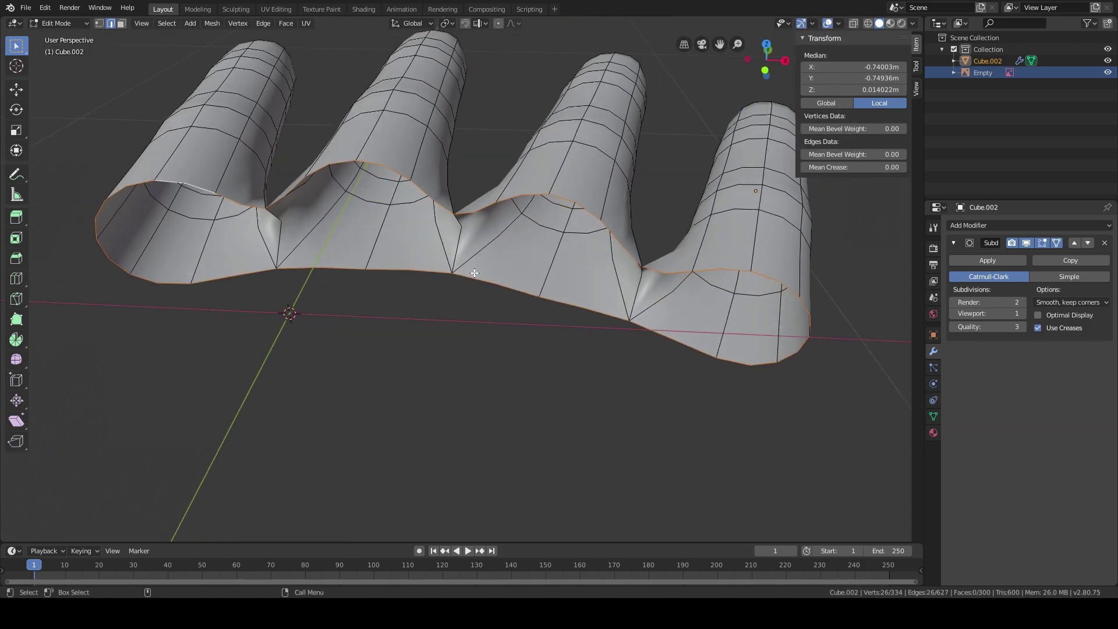
pyautogui.scroll(5, 474, 273)
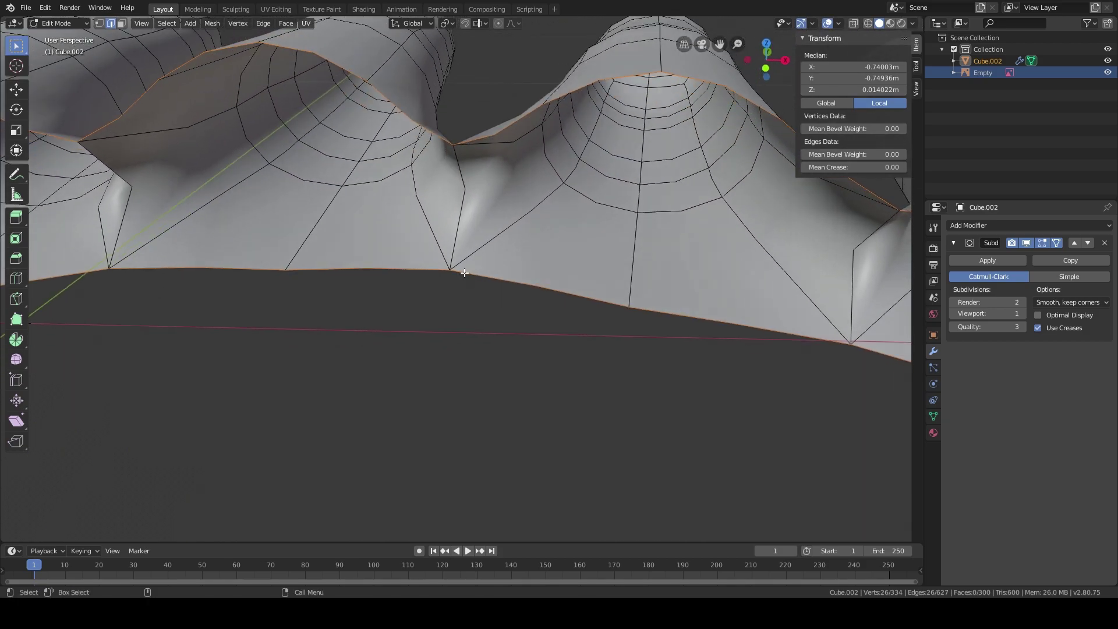
pyautogui.scroll(-5, 439, 266)
pyautogui.moveTo(414, 274)
pyautogui.mouseDown(button='middle')
pyautogui.moveTo(414, 290)
pyautogui.moveTo(404, 283)
pyautogui.moveTo(464, 309)
pyautogui.moveTo(505, 270)
pyautogui.moveTo(421, 260)
pyautogui.mouseUp(button='middle')
pyautogui.scroll(-2, 406, 271)
# Step: Extrude the selected finger-base rim along the global Y axis towards the wrist and check it against the hand photo from above
pyautogui.press('e')
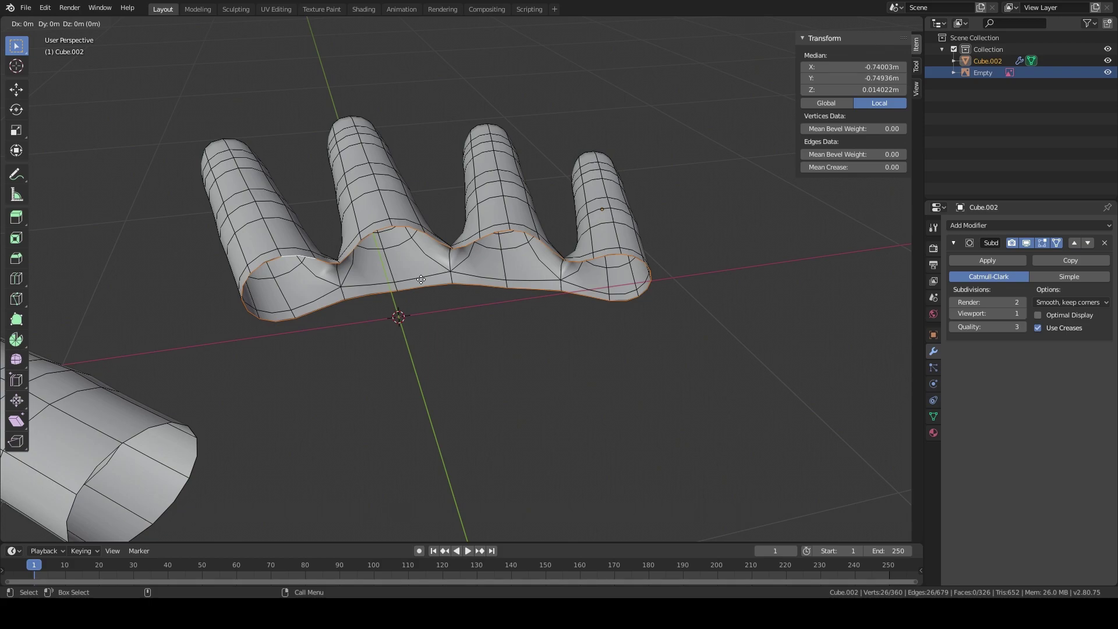
pyautogui.press('y')
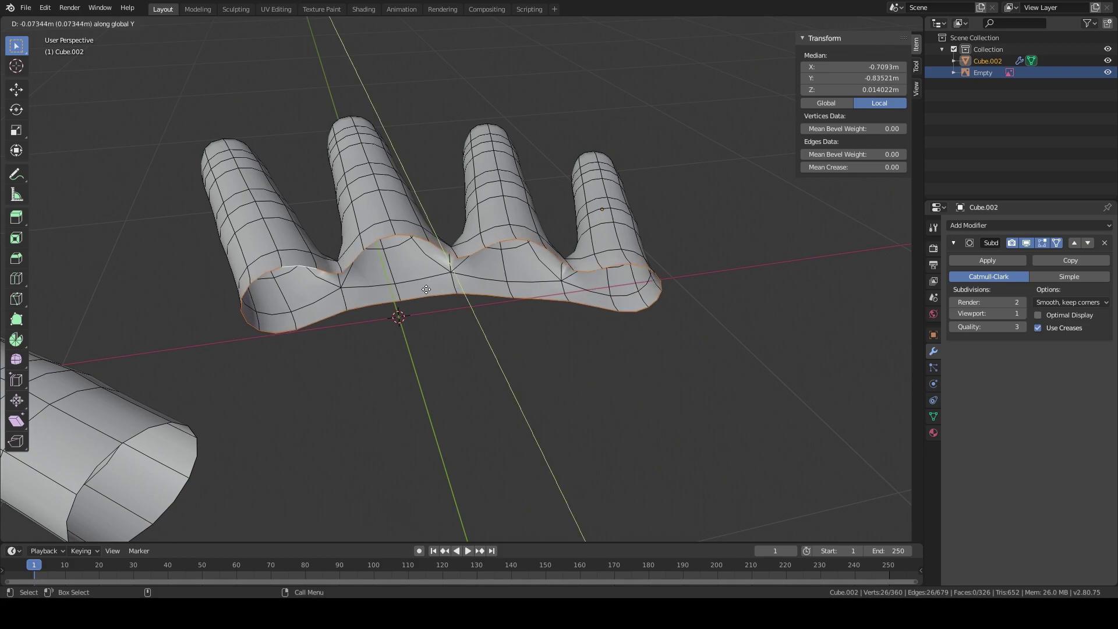
pyautogui.click(438, 314)
pyautogui.moveTo(438, 314); pyautogui.dragTo(454, 351, button='middle')
pyautogui.press('KP_7')
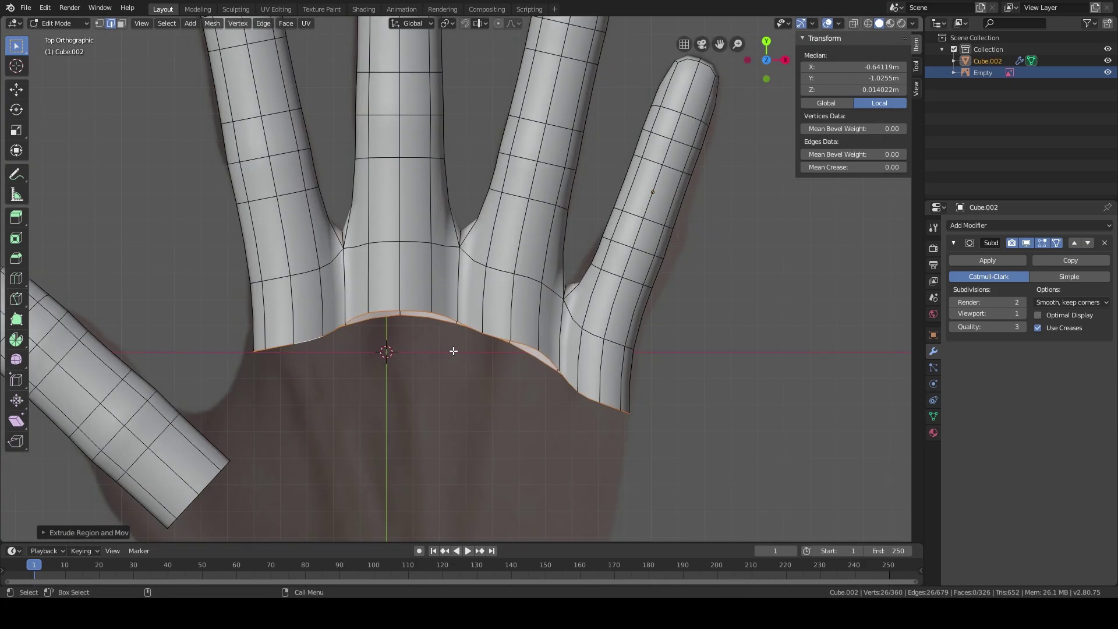
pyautogui.scroll(2, 453, 351)
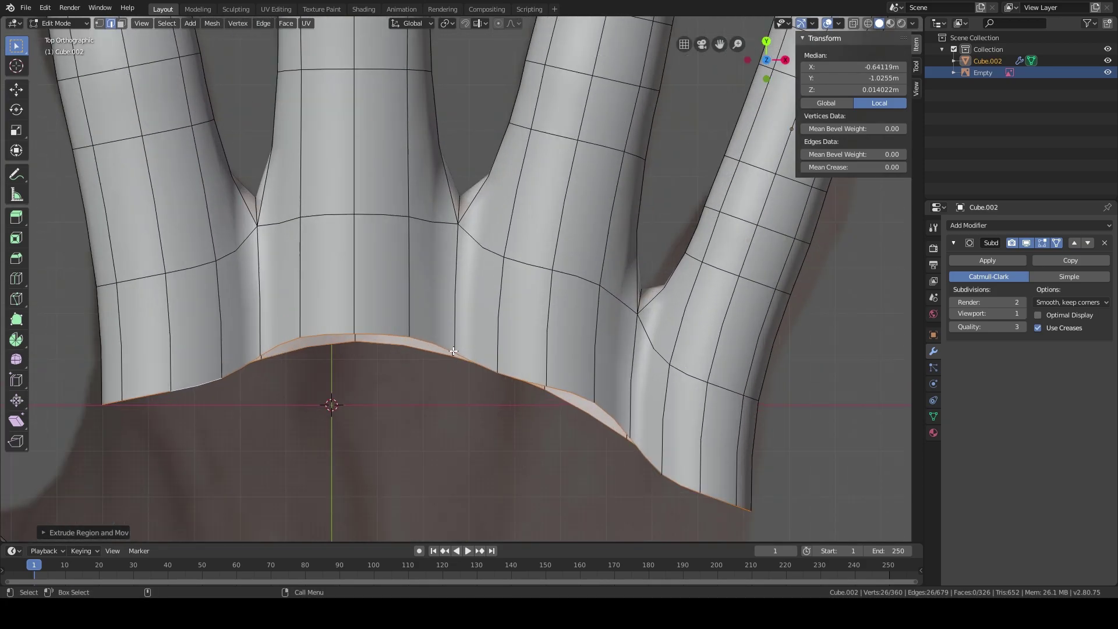
# Step: Select the outer upper vertex on the index finger's extruded rim in vertex mode and enable Auto Merge
pyautogui.moveTo(336, 372); pyautogui.dragTo(365, 306, button='middle')
pyautogui.click(99, 23)
pyautogui.click(300, 336)
pyautogui.scroll(2, 300, 336)
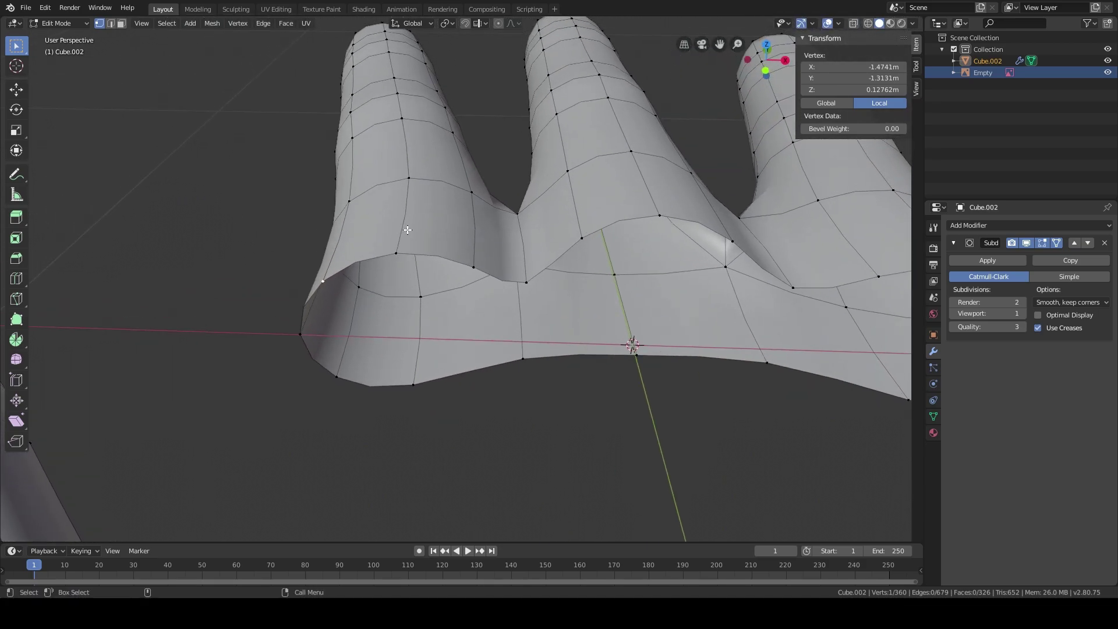
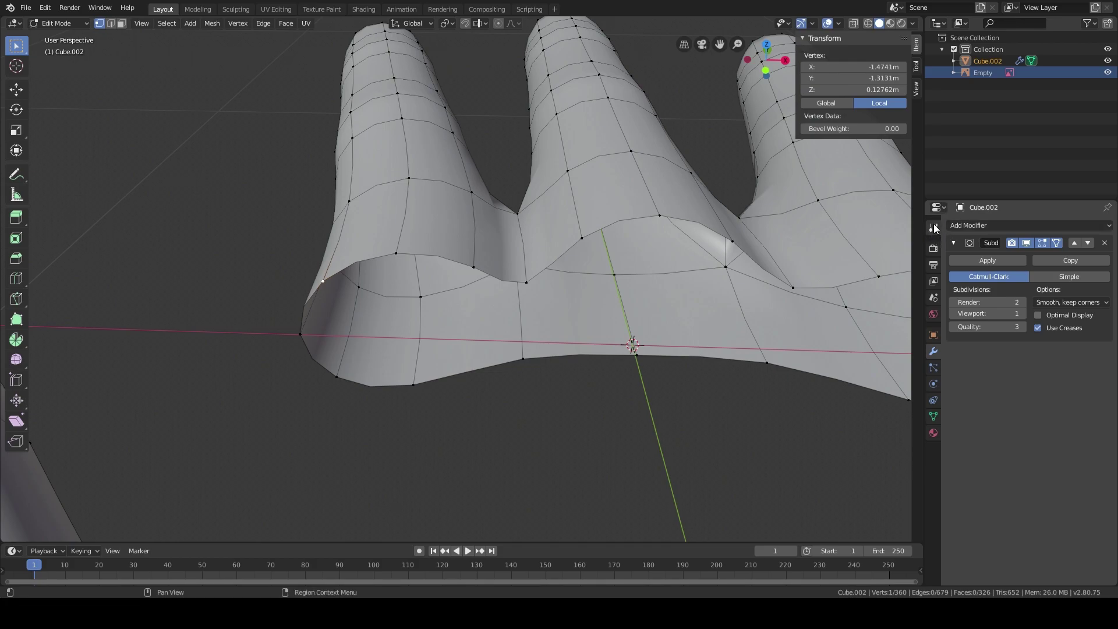
pyautogui.click(935, 228)
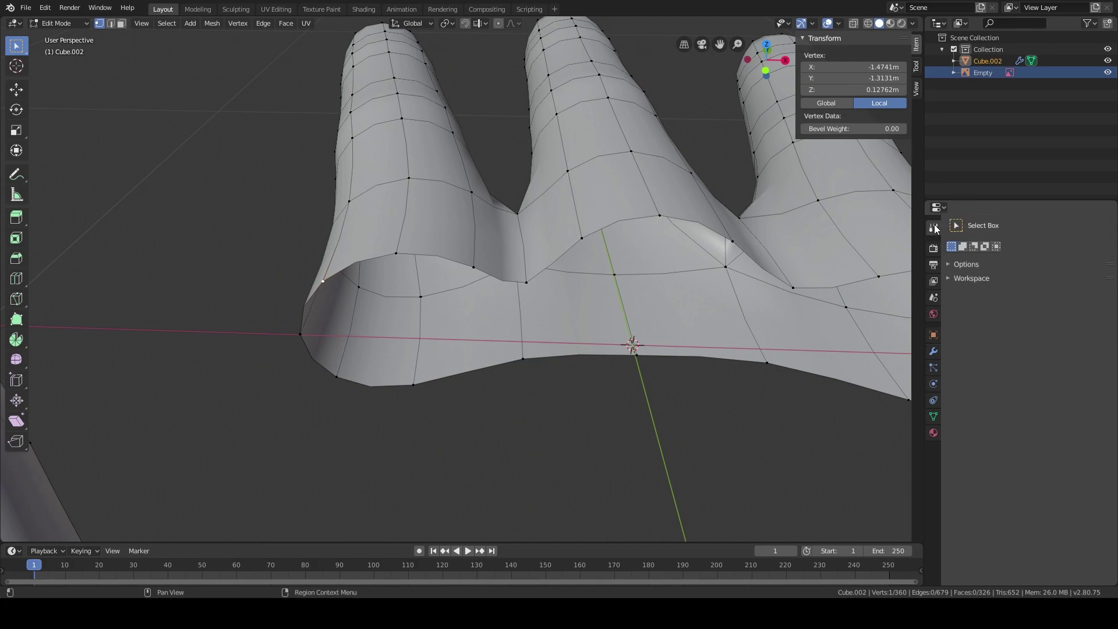
pyautogui.click(959, 265)
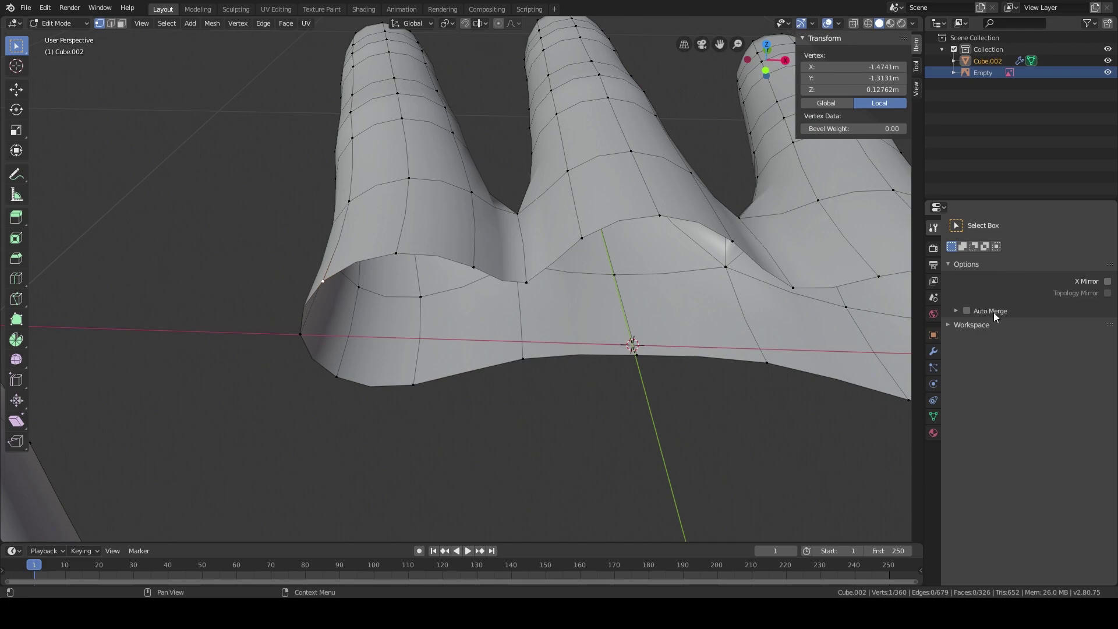
pyautogui.click(956, 310)
pyautogui.click(956, 310)
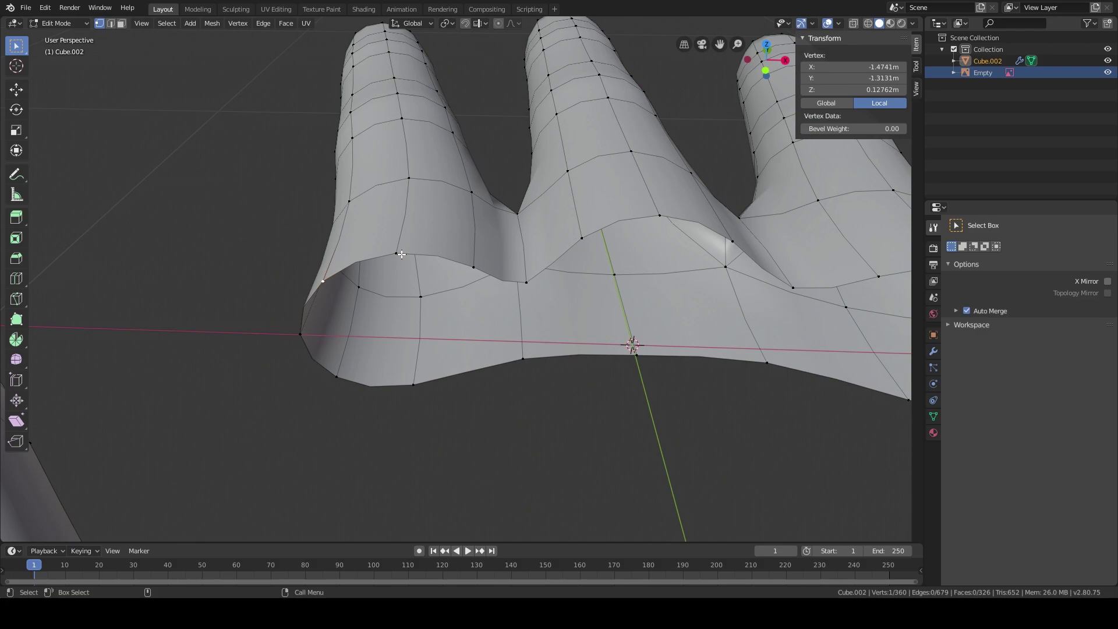
pyautogui.click(968, 311)
# Step: Turn on snapping and try moving the selected index-finger rim vertex with increment snapping
pyautogui.click(466, 24)
pyautogui.press('g')
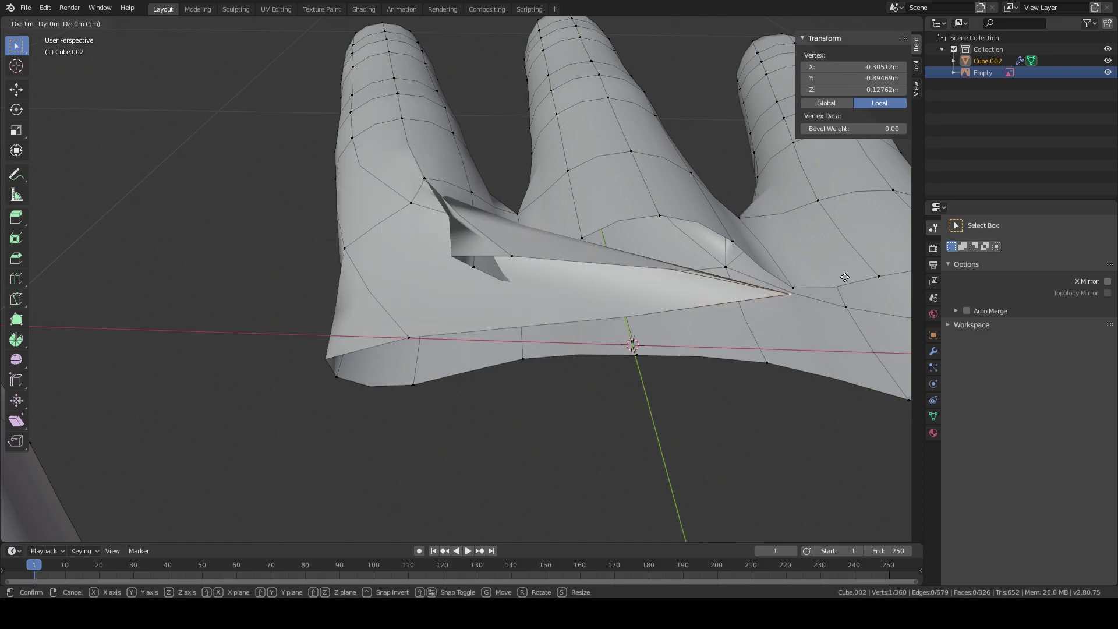
pyautogui.rightClick(576, 259)
# Step: Turn off the subdivision modifier's viewport display and set the snapping target to Vertex
pyautogui.moveTo(604, 304); pyautogui.dragTo(495, 349, button='middle')
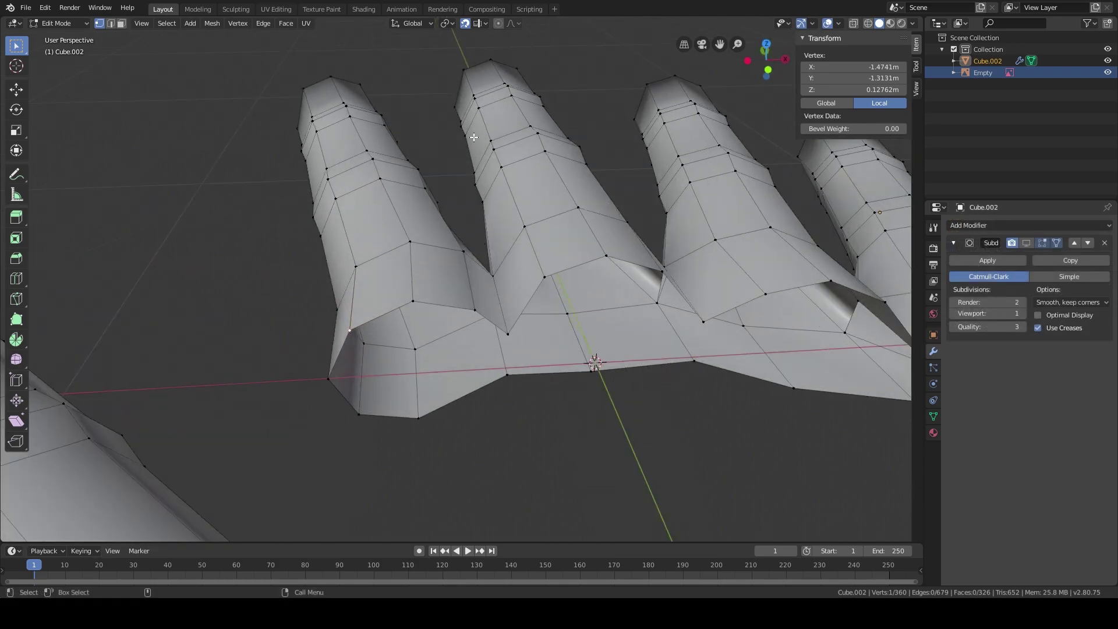
pyautogui.moveTo(511, 212); pyautogui.dragTo(464, 233, button='middle')
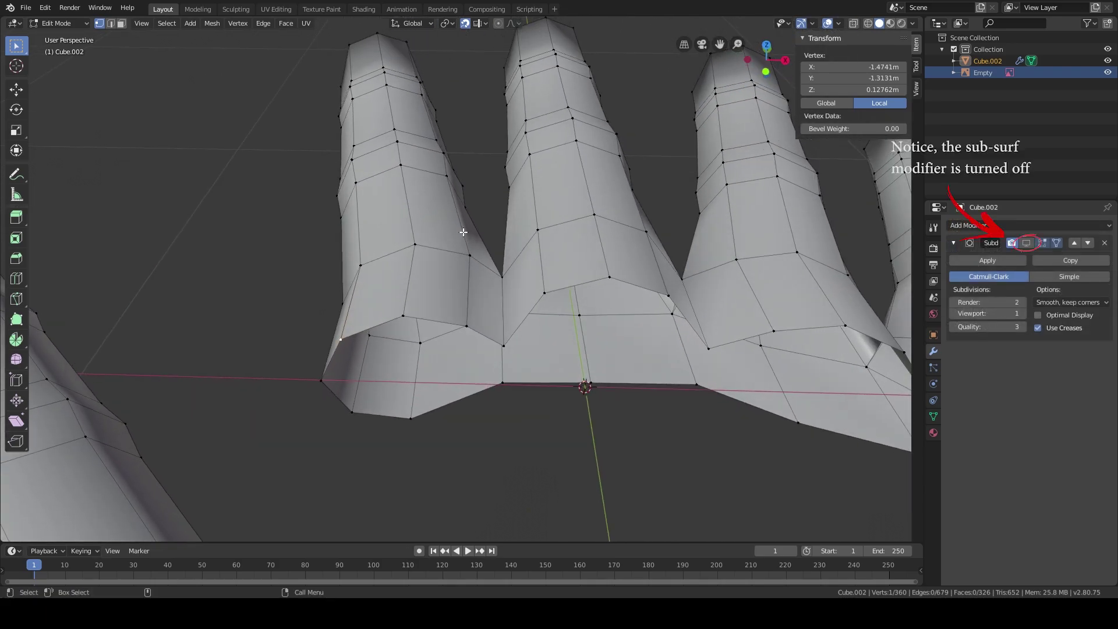
pyautogui.click(478, 24)
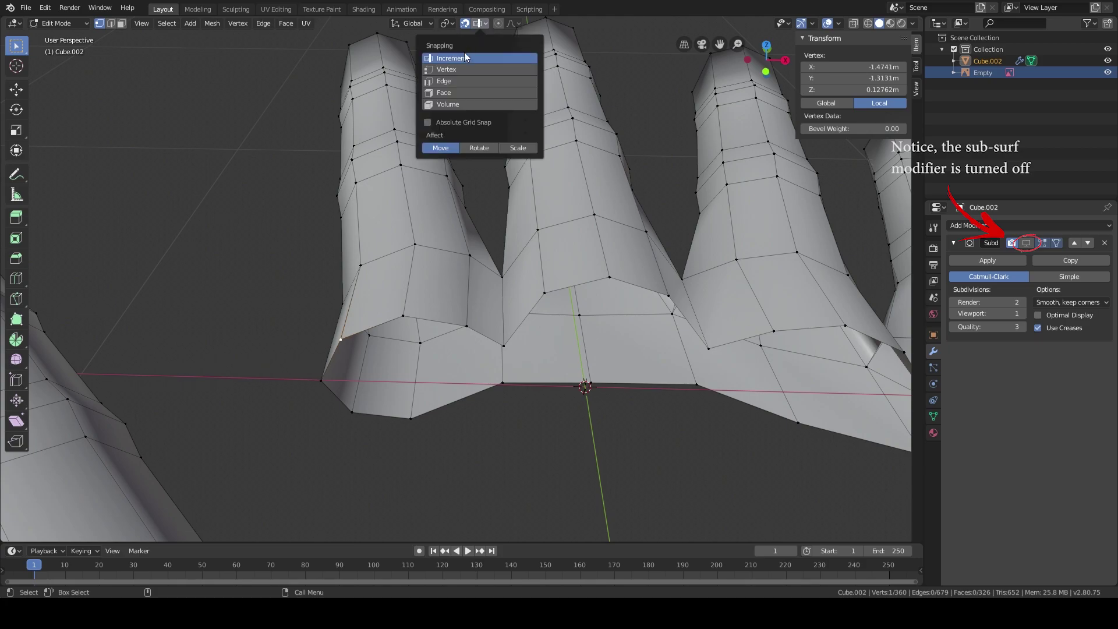
pyautogui.click(459, 69)
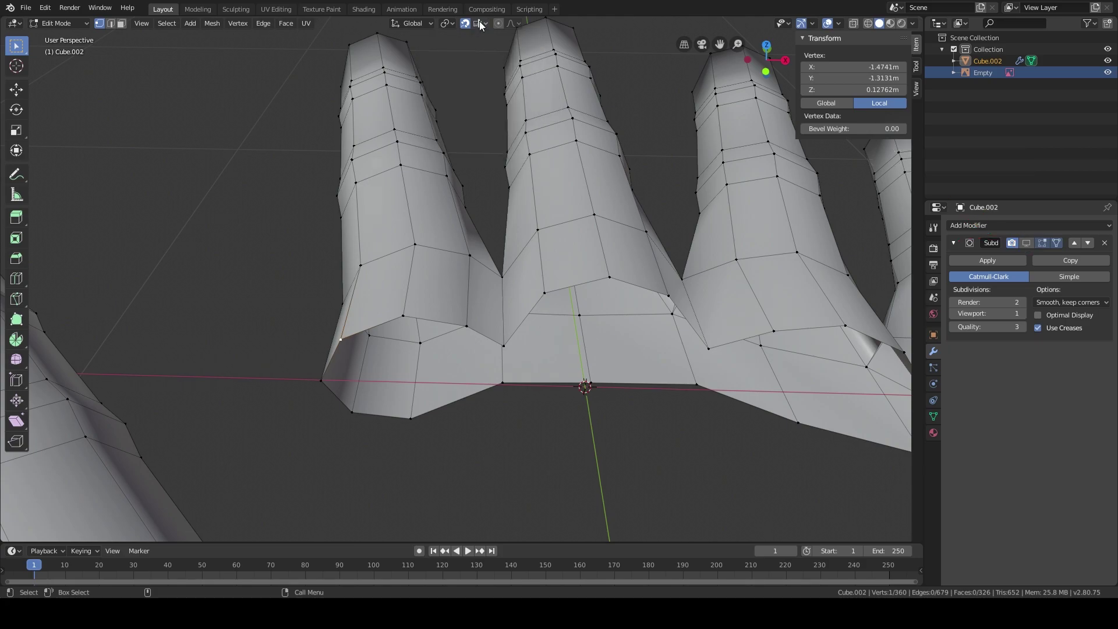
pyautogui.scroll(-4, 472, 274)
pyautogui.scroll(5, 472, 274)
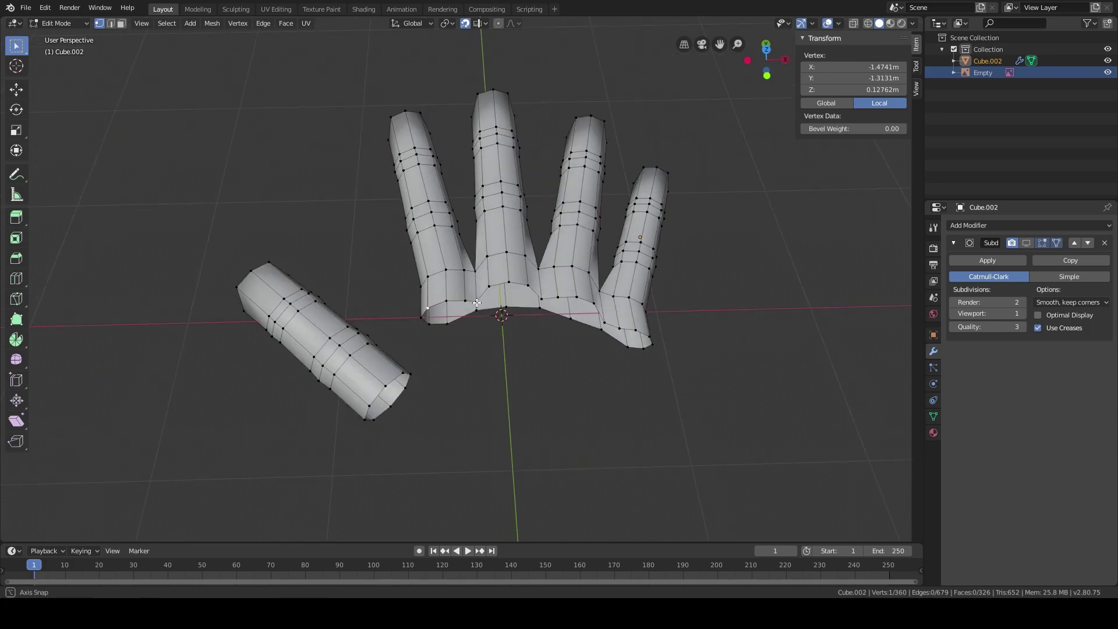
pyautogui.moveTo(462, 272); pyautogui.dragTo(471, 236, button='middle')
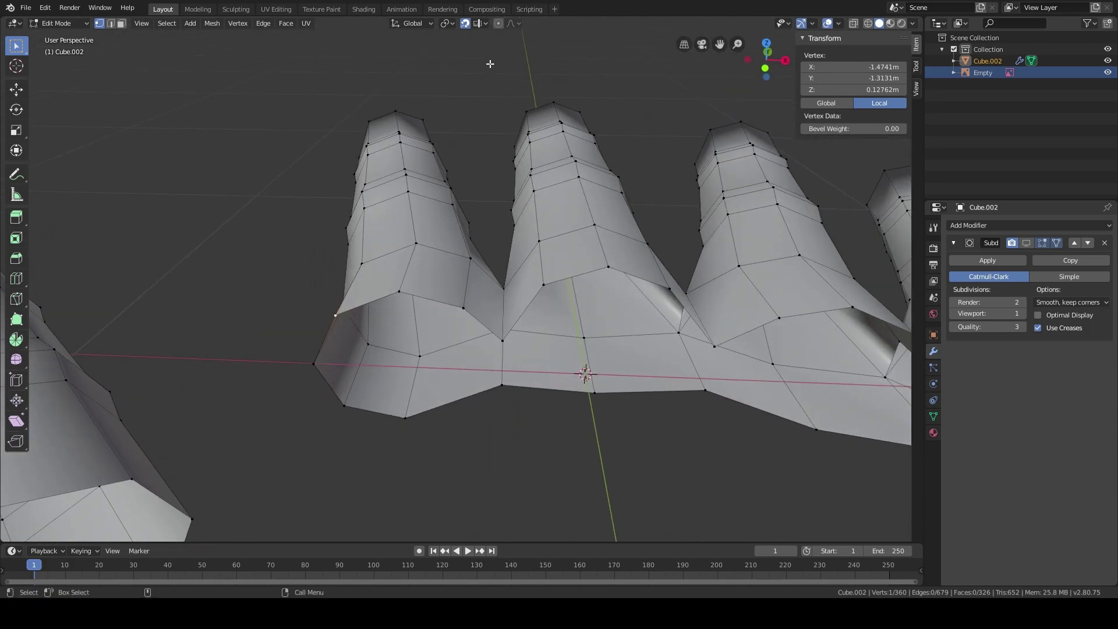
pyautogui.click(481, 26)
pyautogui.click(458, 71)
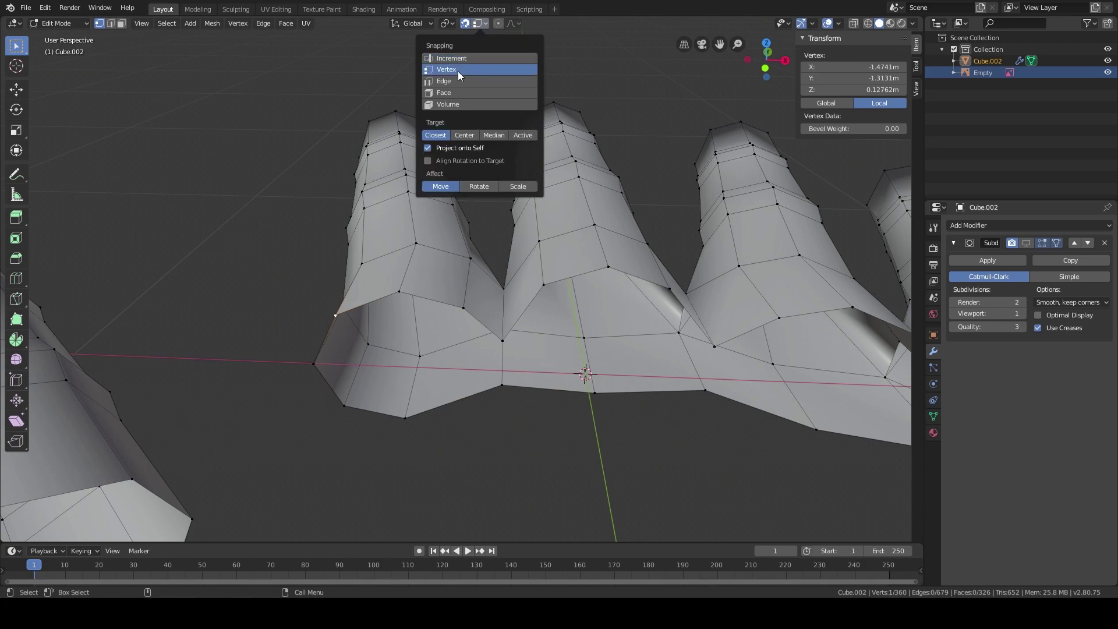
# Step: Try to snap the selected outer upper vertex on the index finger's rim onto the neighbouring upper rim vertex
pyautogui.moveTo(441, 302); pyautogui.dragTo(447, 279, button='middle')
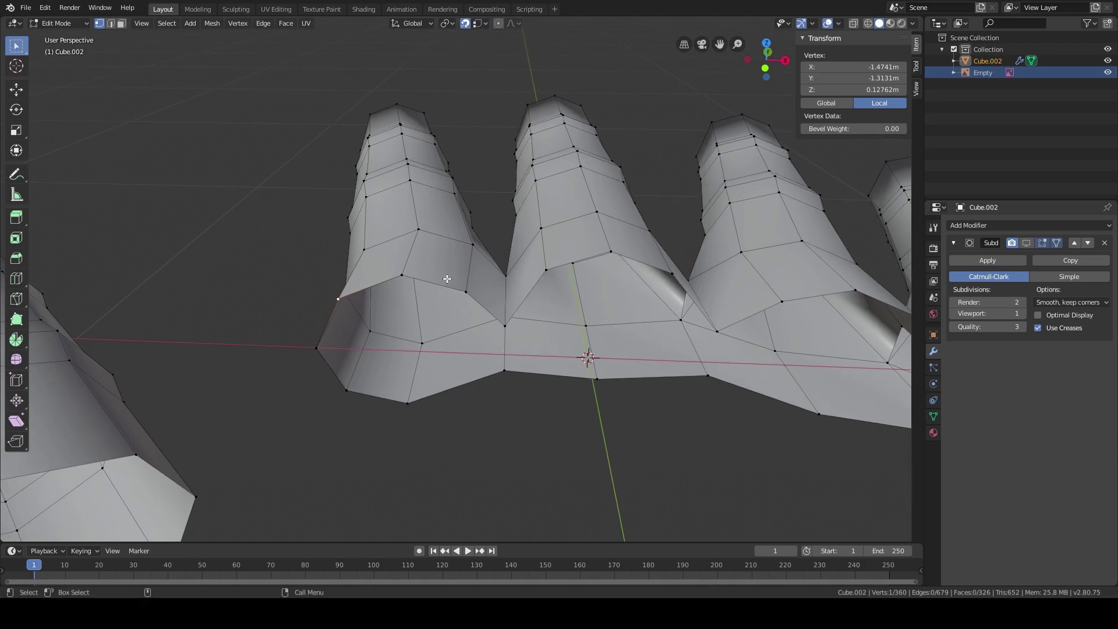
pyautogui.press('g')
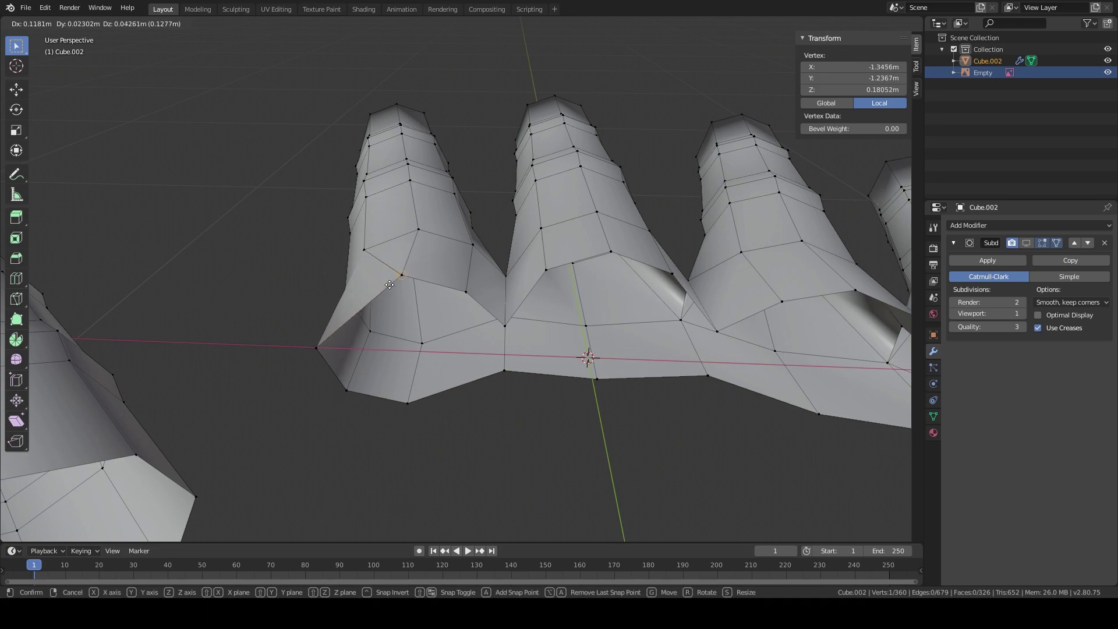
pyautogui.click(403, 277)
pyautogui.scroll(6, 403, 277)
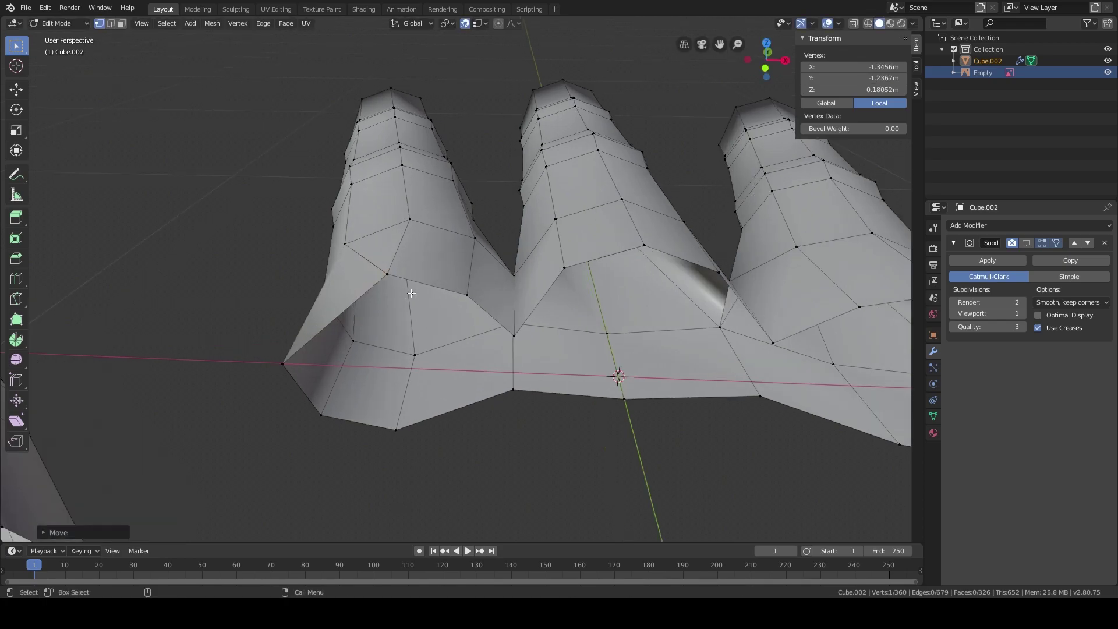
pyautogui.moveTo(420, 283); pyautogui.dragTo(429, 282, button='middle')
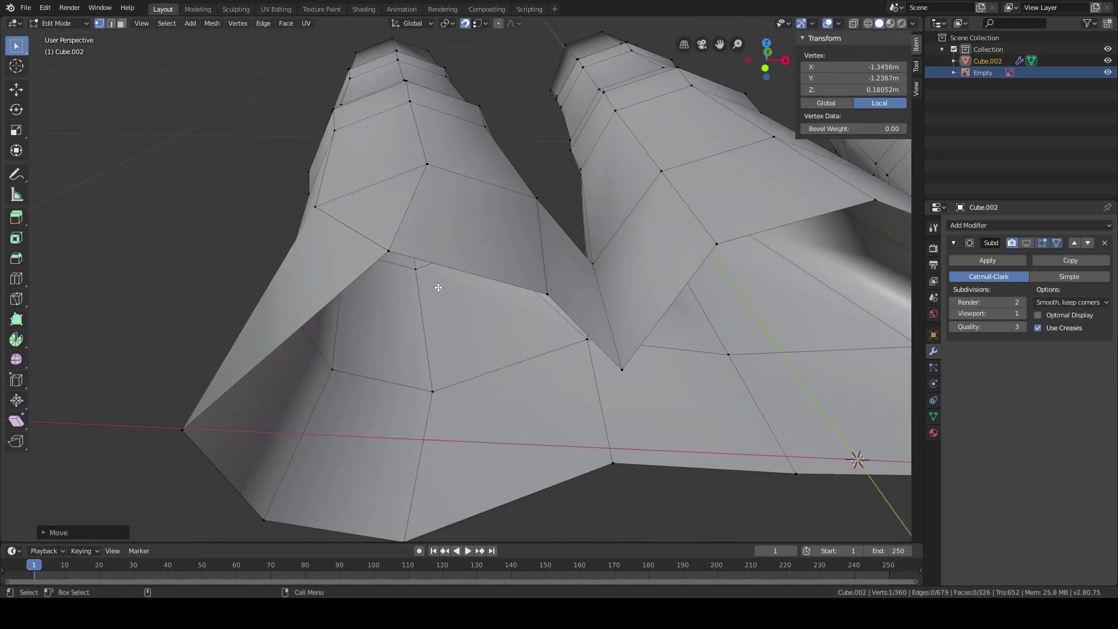
# Step: Turn off snapping, try pulling the moved vertex away from its neighbour, and undo the vertex moves
pyautogui.click(934, 228)
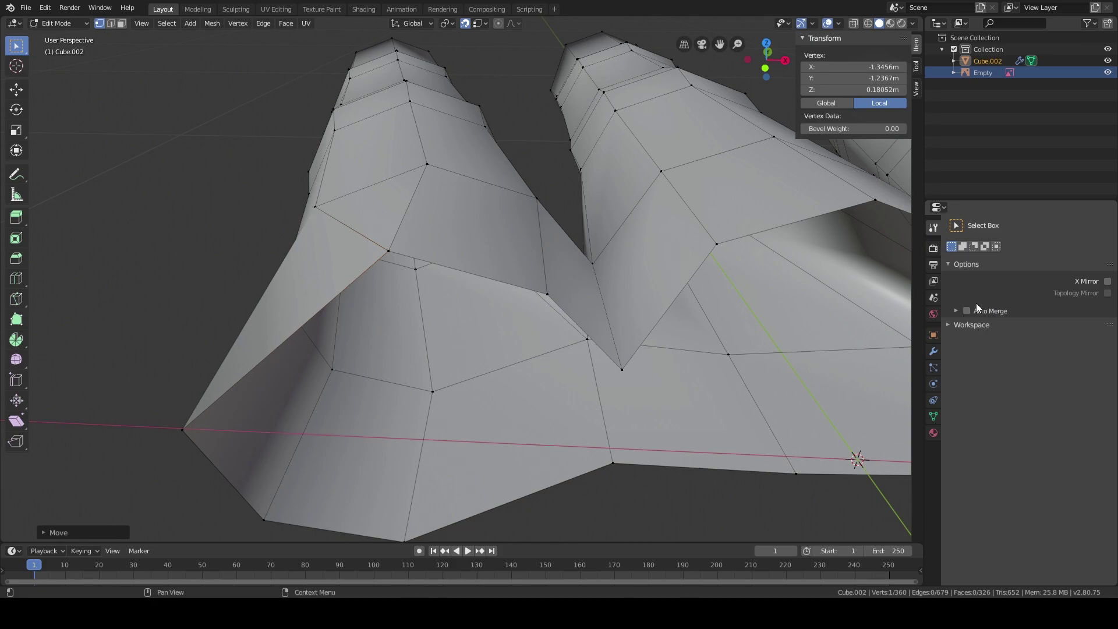
pyautogui.hotkey('shift', 'Tab')
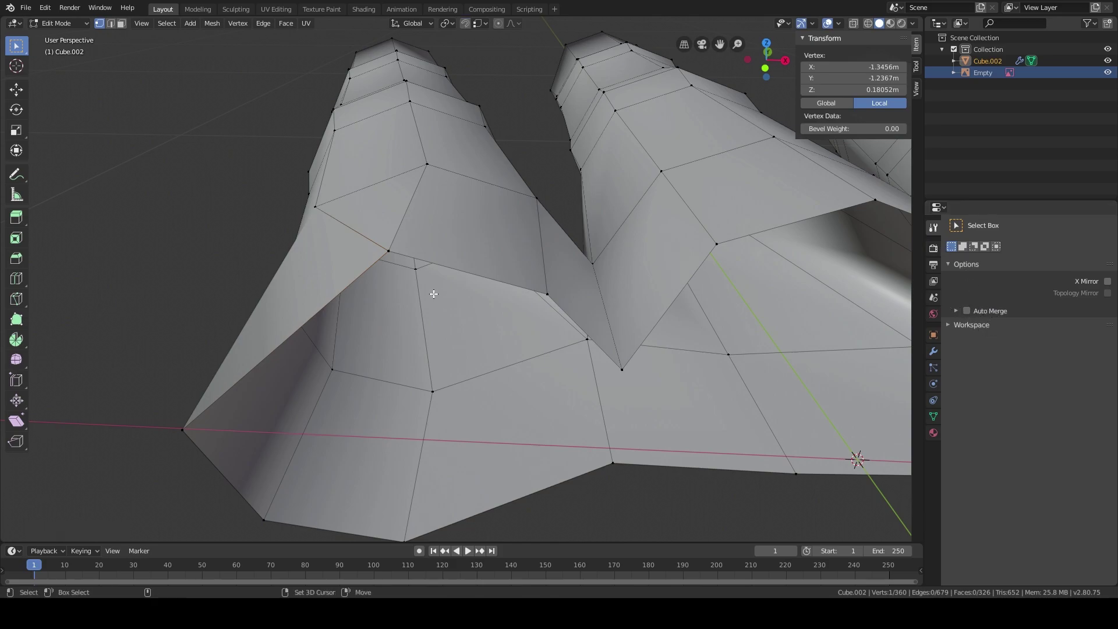
pyautogui.press('g')
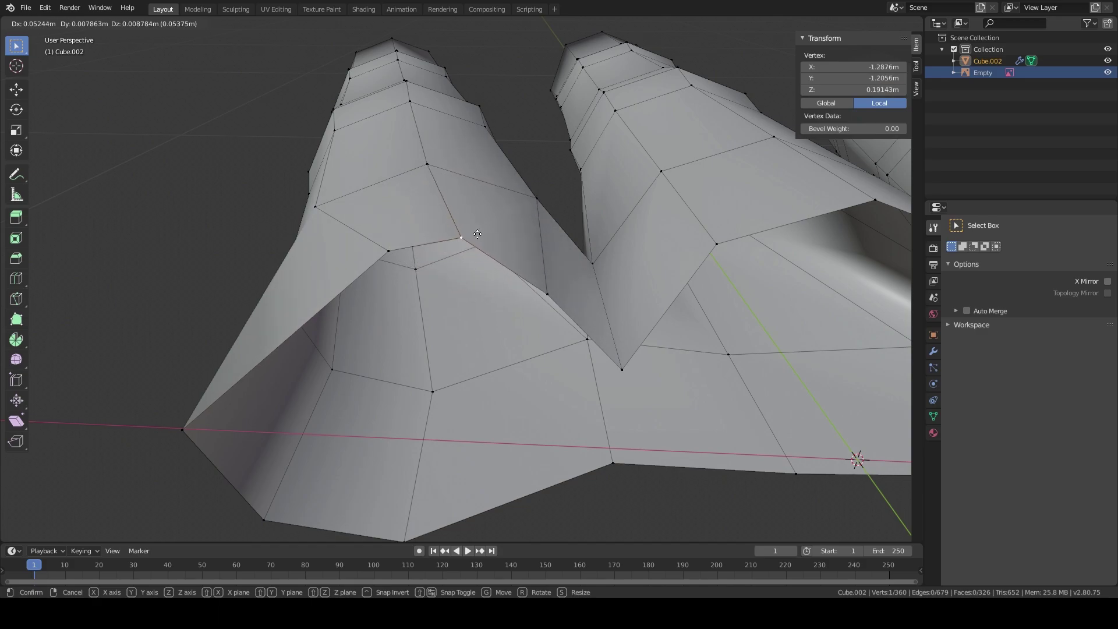
pyautogui.click(439, 247)
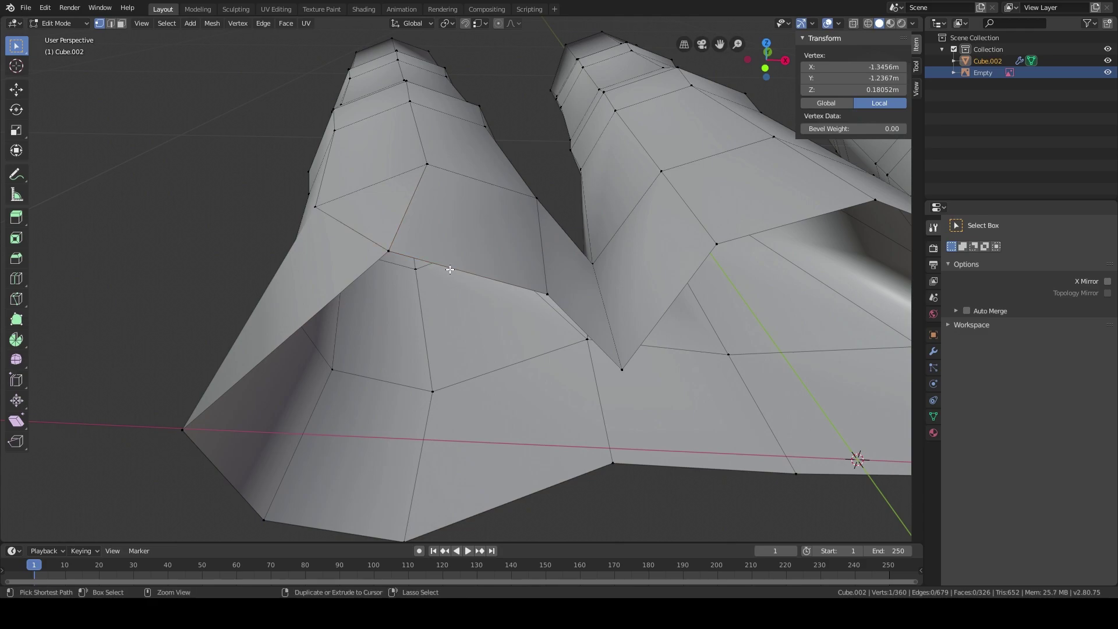
pyautogui.hotkey('ctrl', 'z')
# Step: Enable Auto Merge and merge the index finger's outer upper rim vertex into its neighbour using vertex snapping
pyautogui.click(967, 312)
pyautogui.moveTo(464, 367); pyautogui.dragTo(447, 332, button='middle')
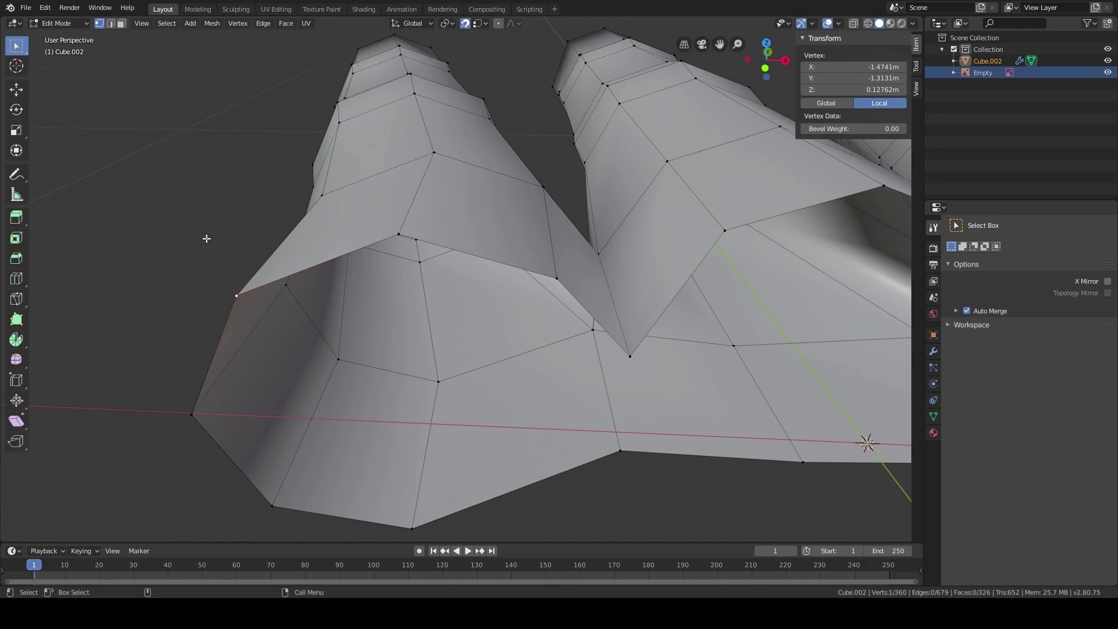
pyautogui.press('g')
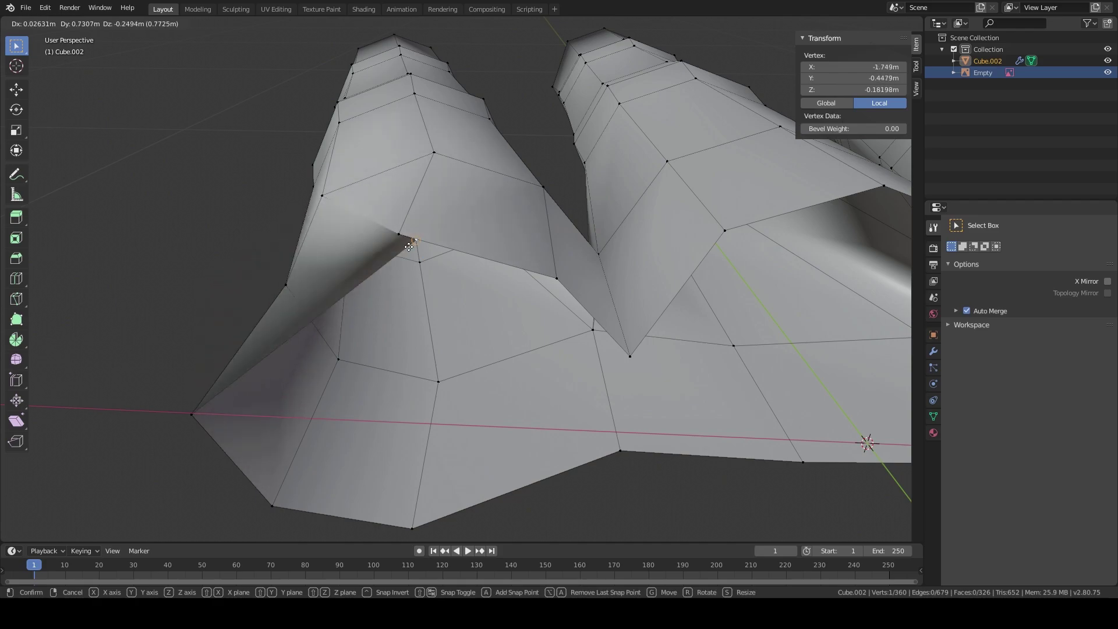
pyautogui.click(396, 233)
# Step: Merge the surplus upper rim vertices across the finger bases, from the index to the little finger, by snapping them onto neighbouring vertices
pyautogui.moveTo(476, 271); pyautogui.dragTo(456, 264, button='middle')
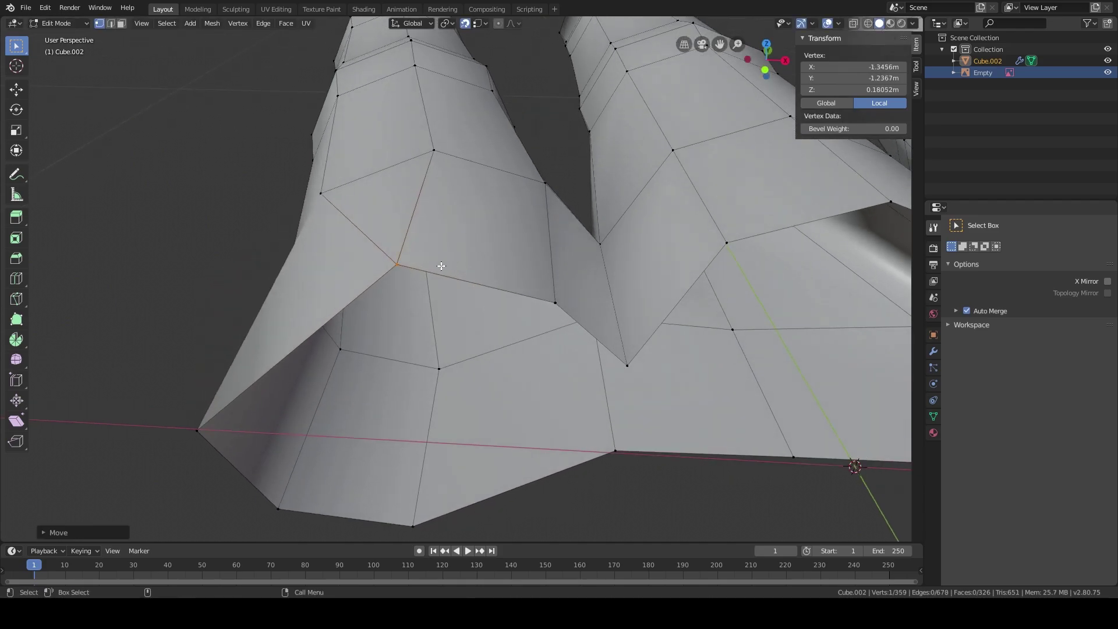
pyautogui.press('g')
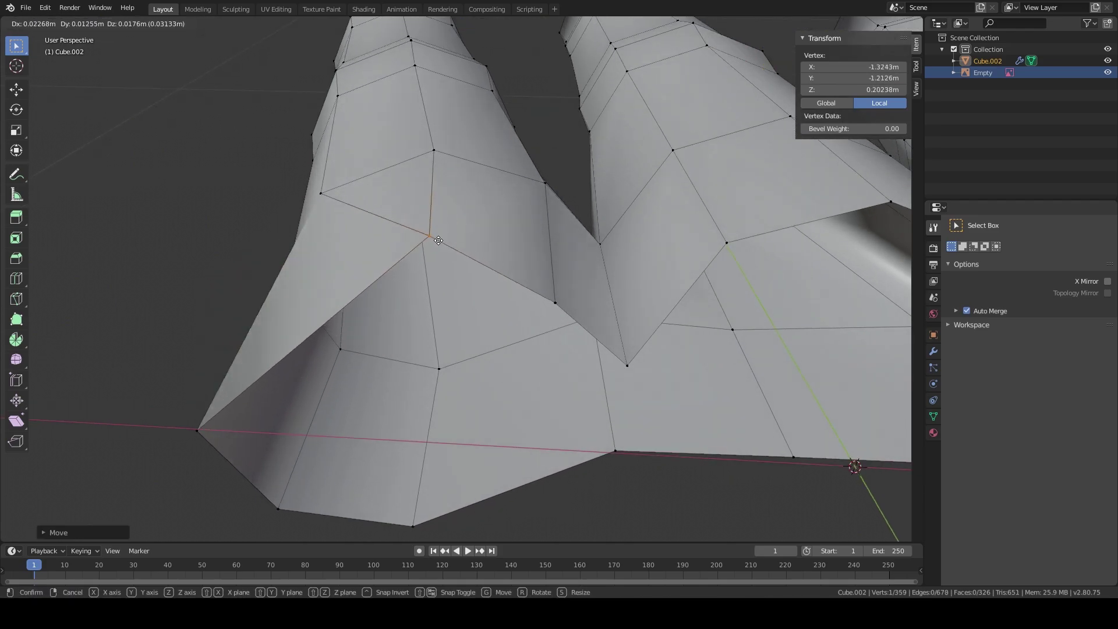
pyautogui.click(408, 265)
pyautogui.moveTo(511, 303); pyautogui.dragTo(517, 320, button='middle')
pyautogui.press('g')
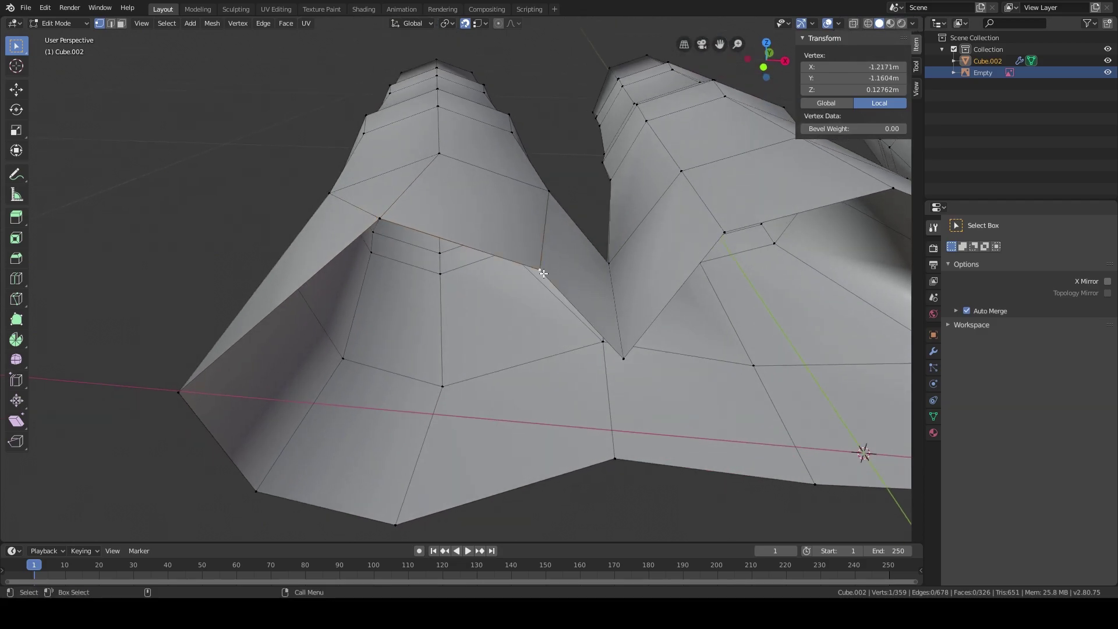
pyautogui.click(518, 257)
pyautogui.moveTo(519, 254); pyautogui.dragTo(896, 332, button='middle')
pyautogui.scroll(-5, 640, 382)
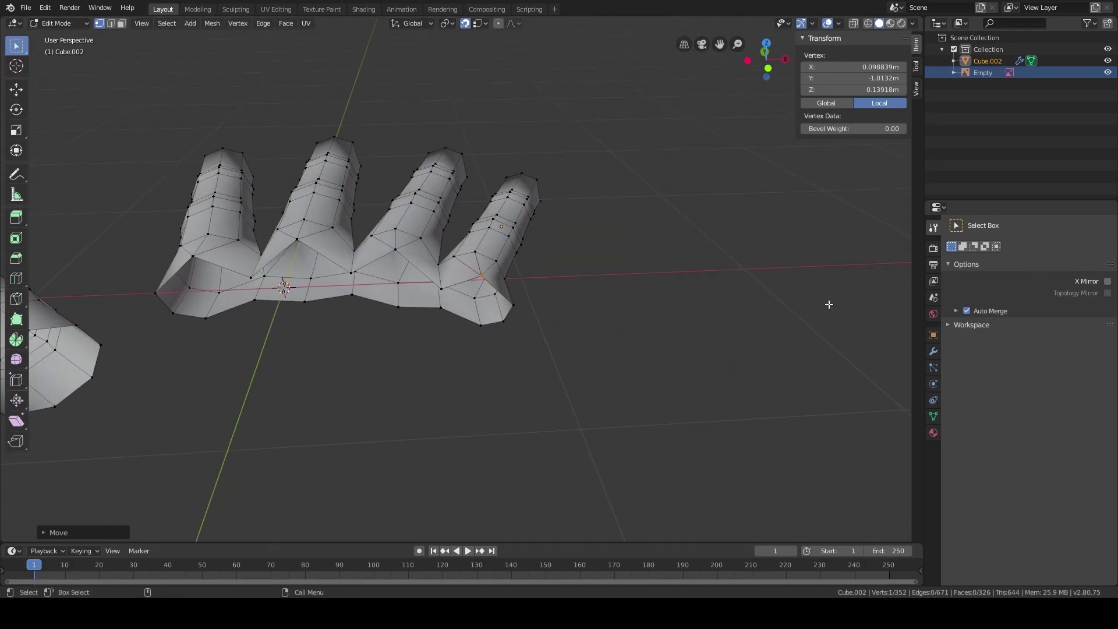
# Step: Turn the subdivision modifier's viewport display back on and inspect the smoothed finger bases
pyautogui.click(934, 351)
pyautogui.click(1026, 243)
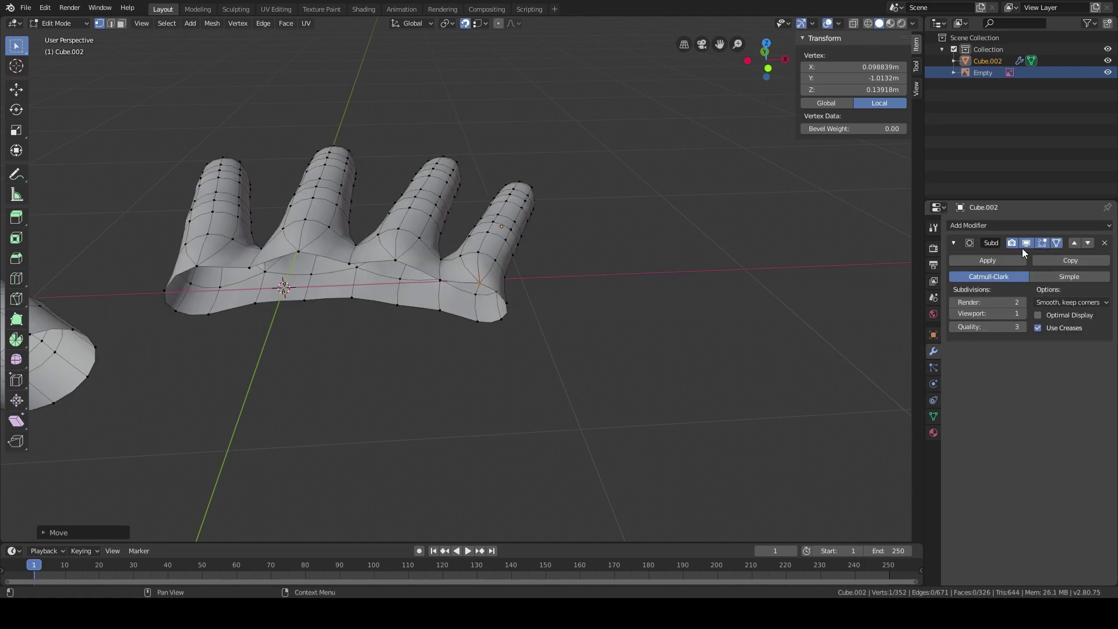
pyautogui.moveTo(511, 347); pyautogui.dragTo(419, 280, button='middle')
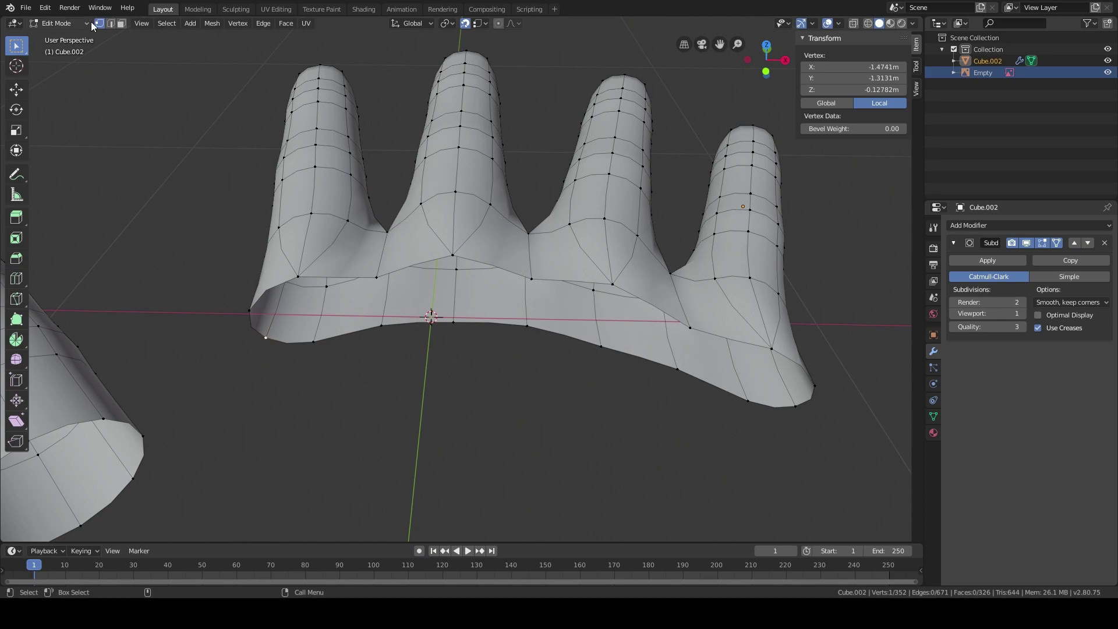
# Step: Select the open rim's edge loop in edge mode and move it slightly along global X towards the thumb, viewed from above
pyautogui.click(114, 25)
pyautogui.moveTo(370, 240); pyautogui.dragTo(342, 328, button='middle')
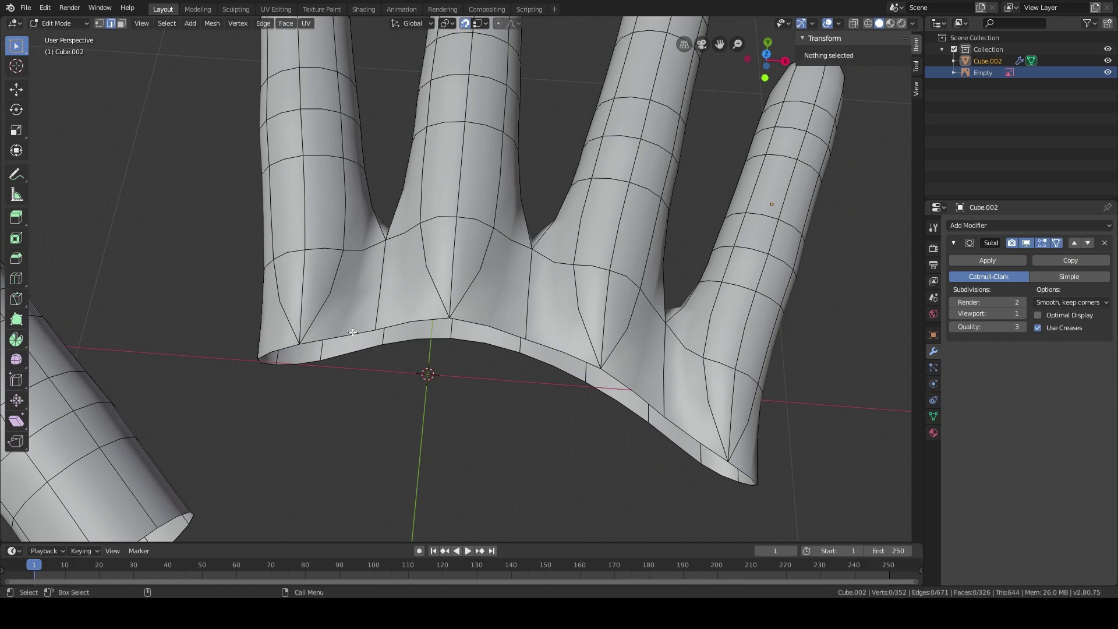
pyautogui.keyDown('alt'); pyautogui.click(349, 341); pyautogui.keyUp('alt')
pyautogui.moveTo(349, 341); pyautogui.dragTo(464, 292, button='middle')
pyautogui.press('KP_7')
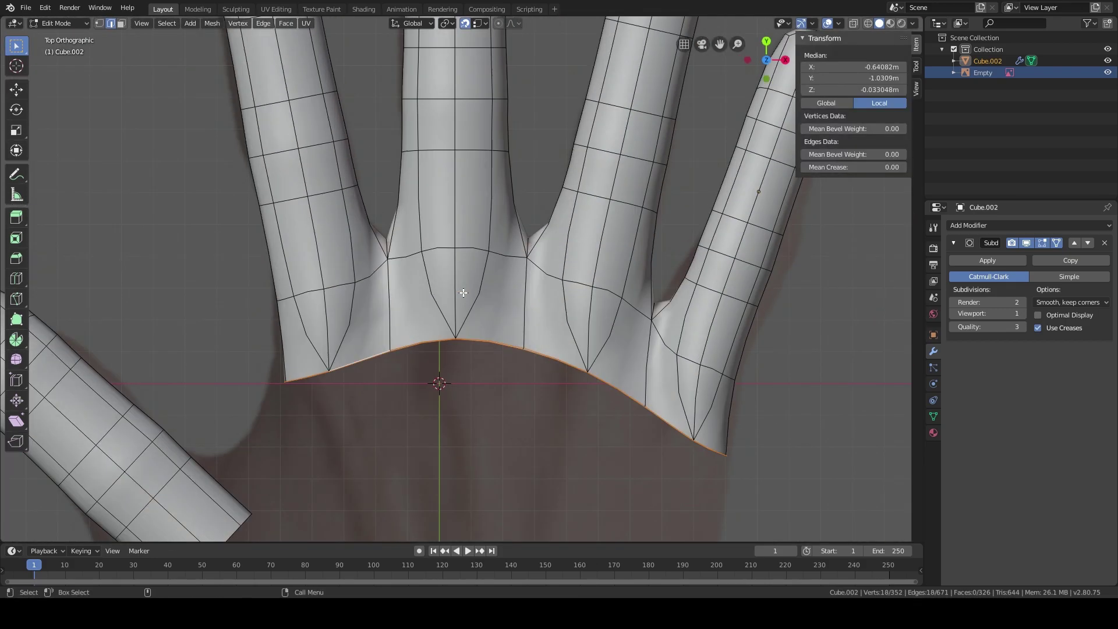
pyautogui.keyDown('shift'); pyautogui.scroll(-2, 464, 292); pyautogui.keyUp('shift')
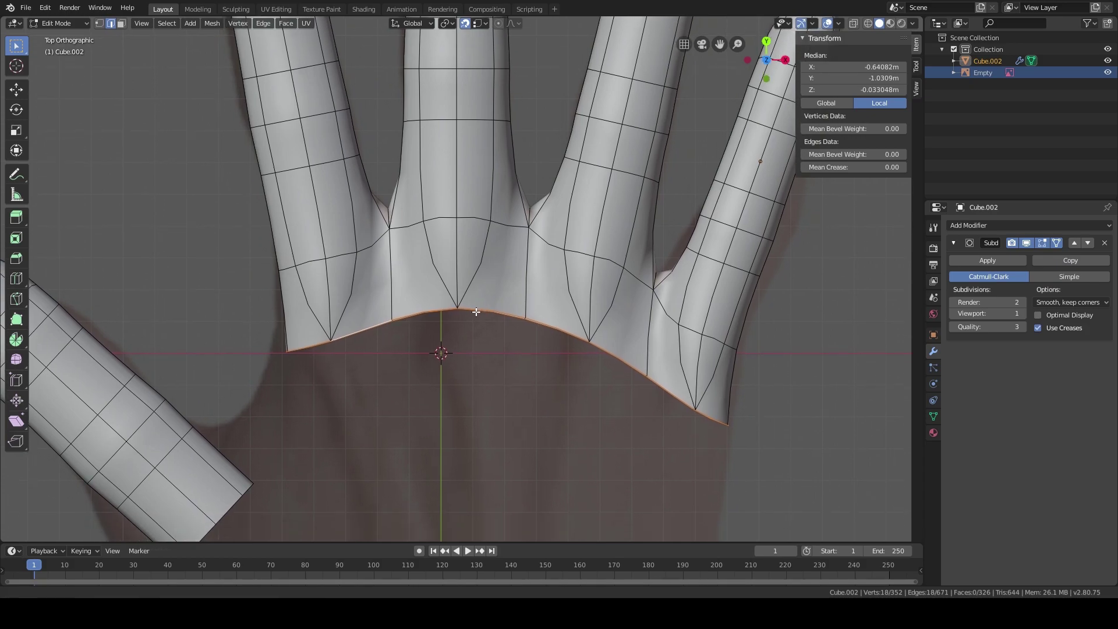
pyautogui.keyDown('shift'); pyautogui.scroll(1, 464, 313); pyautogui.keyUp('shift')
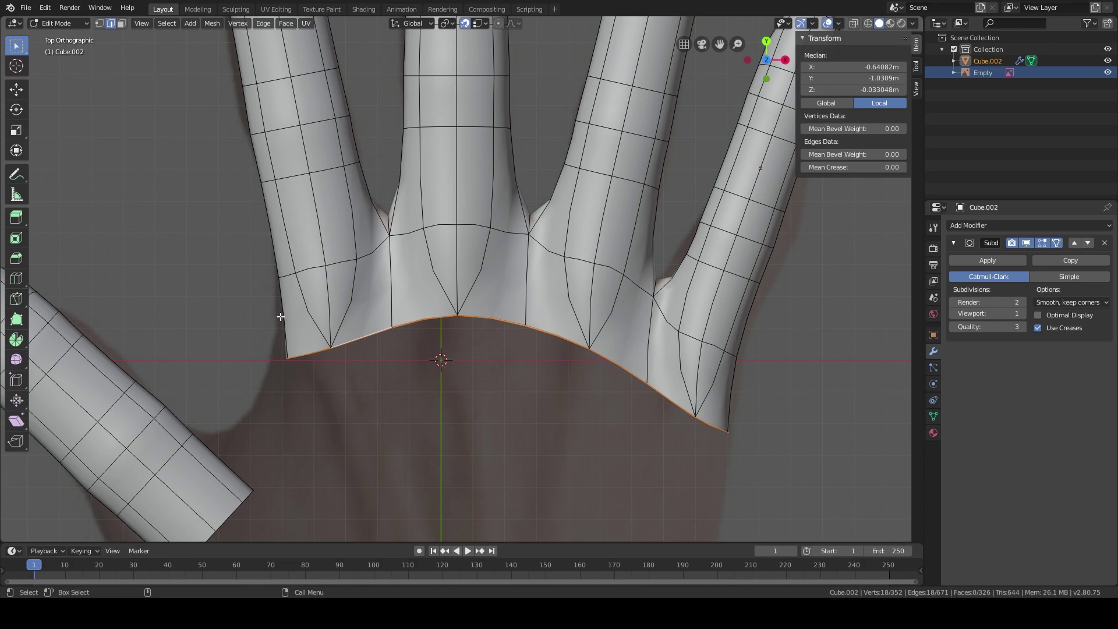
pyautogui.keyDown('shift'); pyautogui.scroll(1, 552, 379); pyautogui.keyUp('shift')
pyautogui.keyDown('ctrl'); pyautogui.scroll(1, 552, 381); pyautogui.keyUp('ctrl')
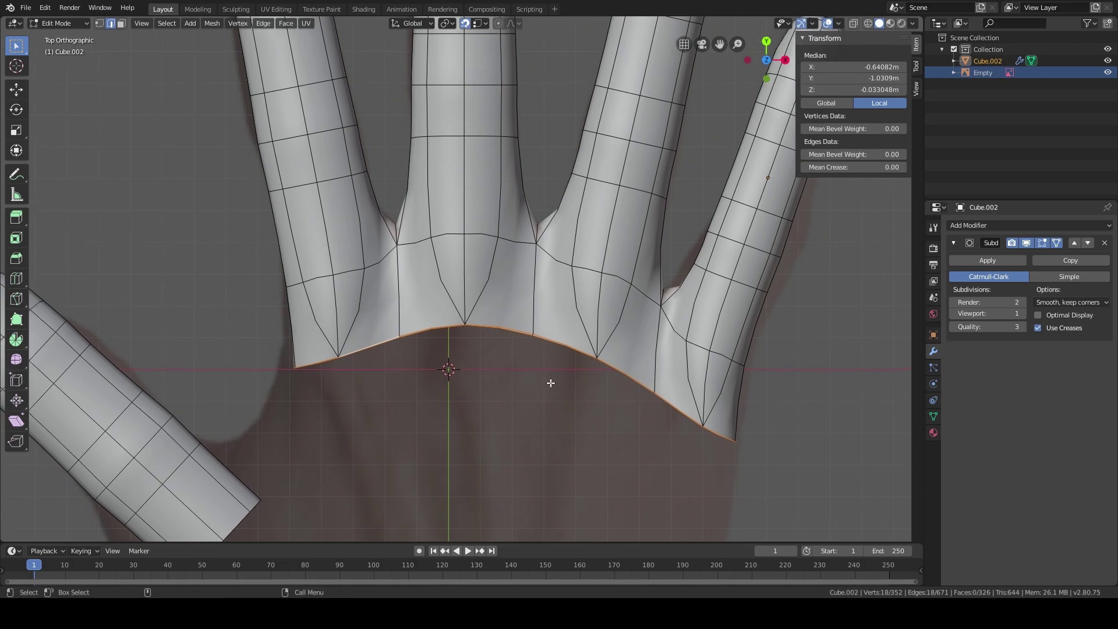
pyautogui.press('g')
pyautogui.press('x')
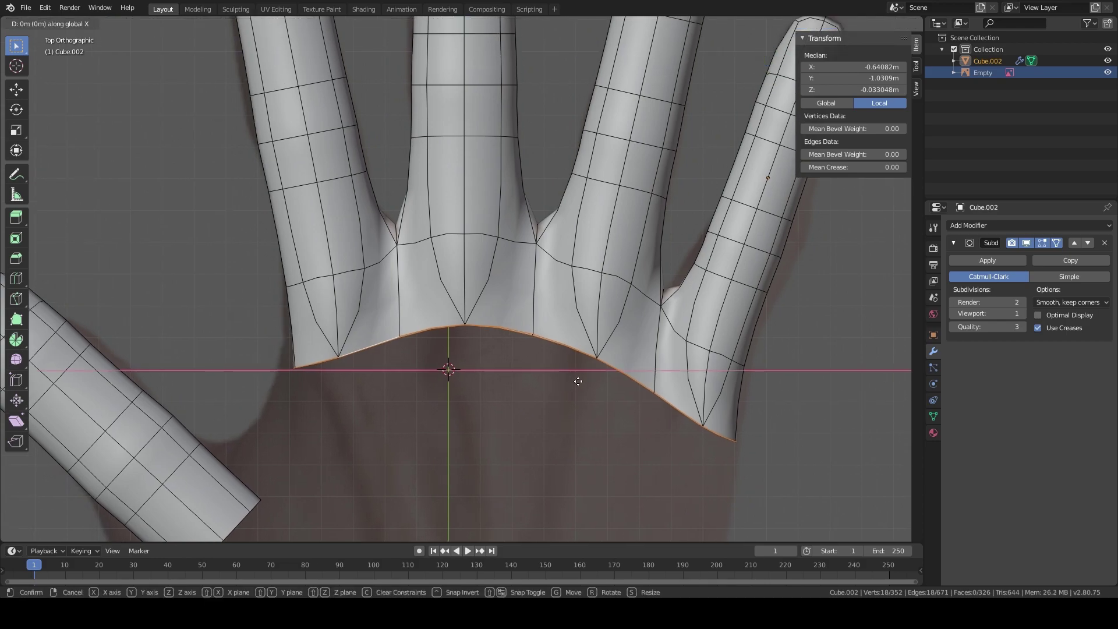
pyautogui.click(575, 381)
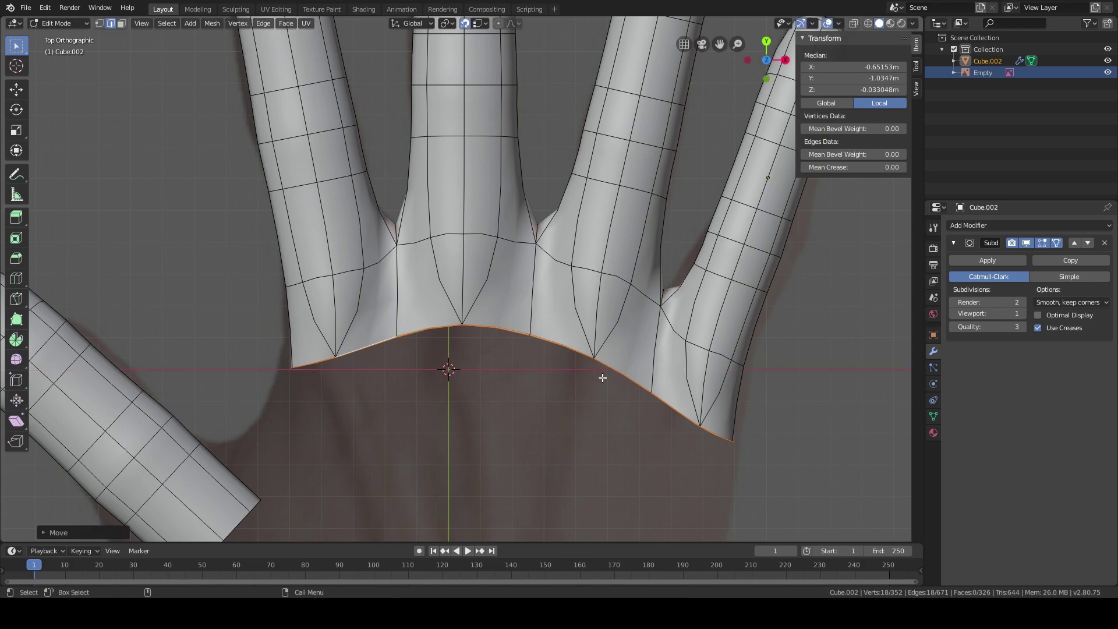
# Step: Scale the rim loop along global X by about 1.04 and shift it slightly towards the thumb to fit the hand photo
pyautogui.press('s')
pyautogui.press('x')
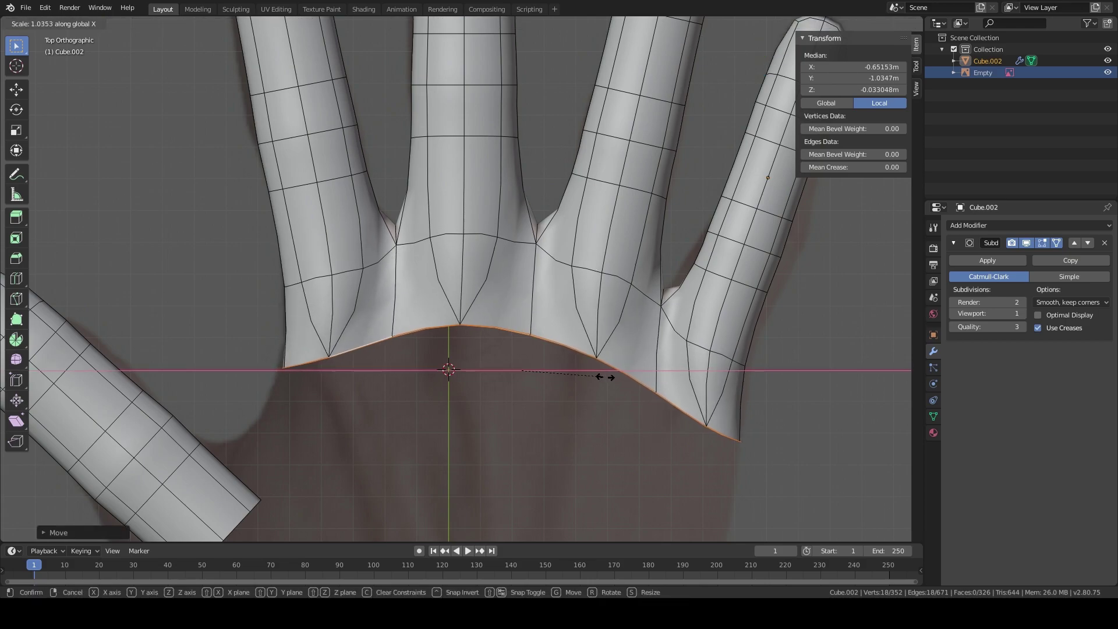
pyautogui.click(605, 377)
pyautogui.press('g')
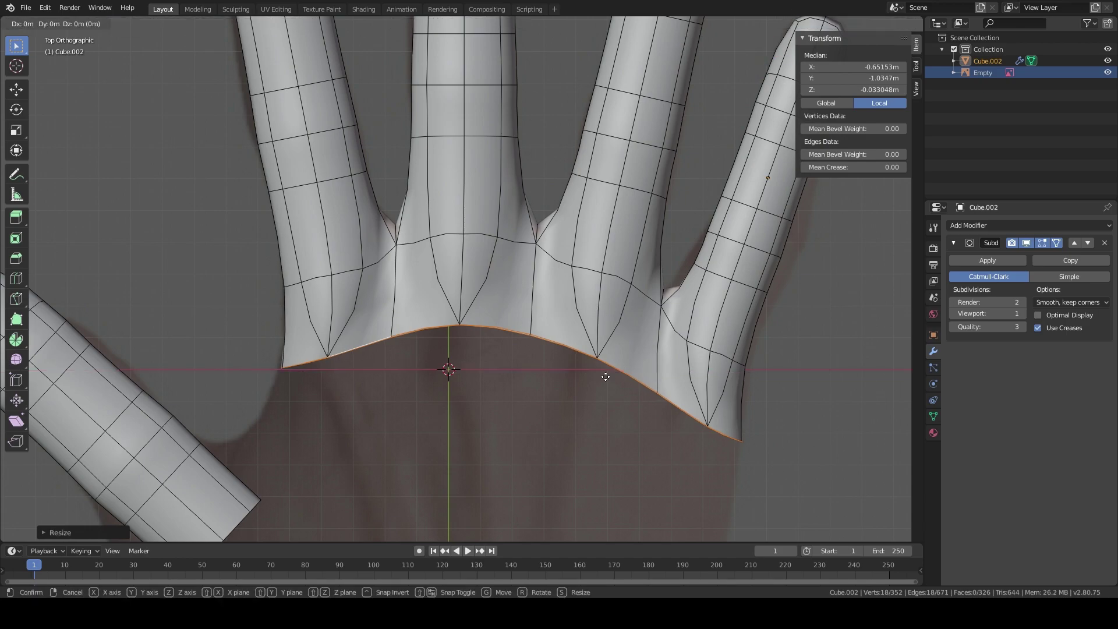
pyautogui.press('x')
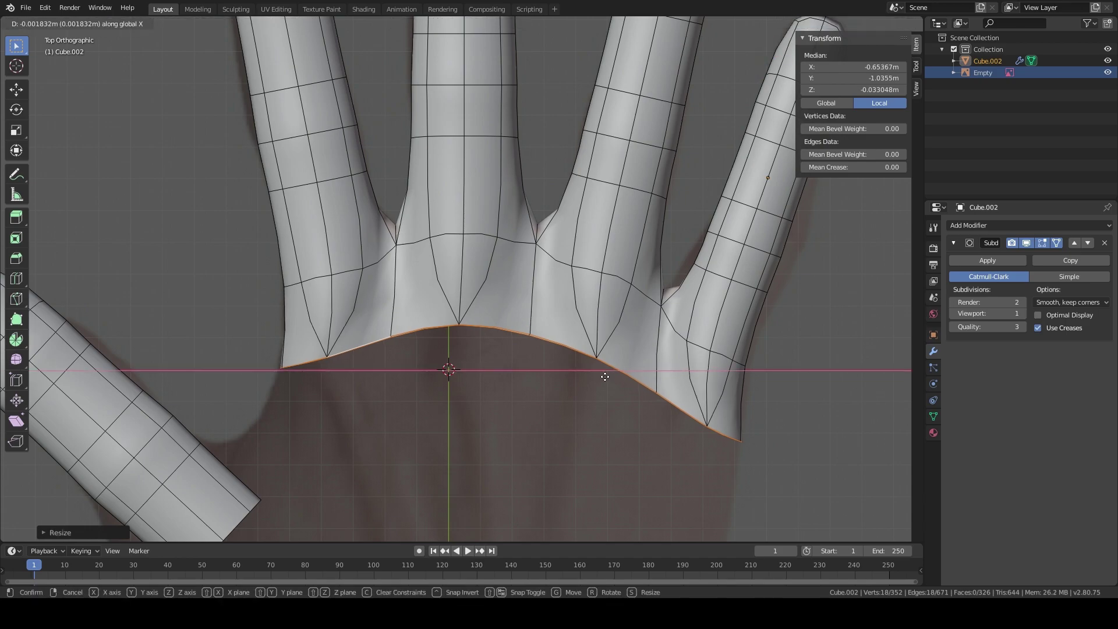
pyautogui.click(602, 377)
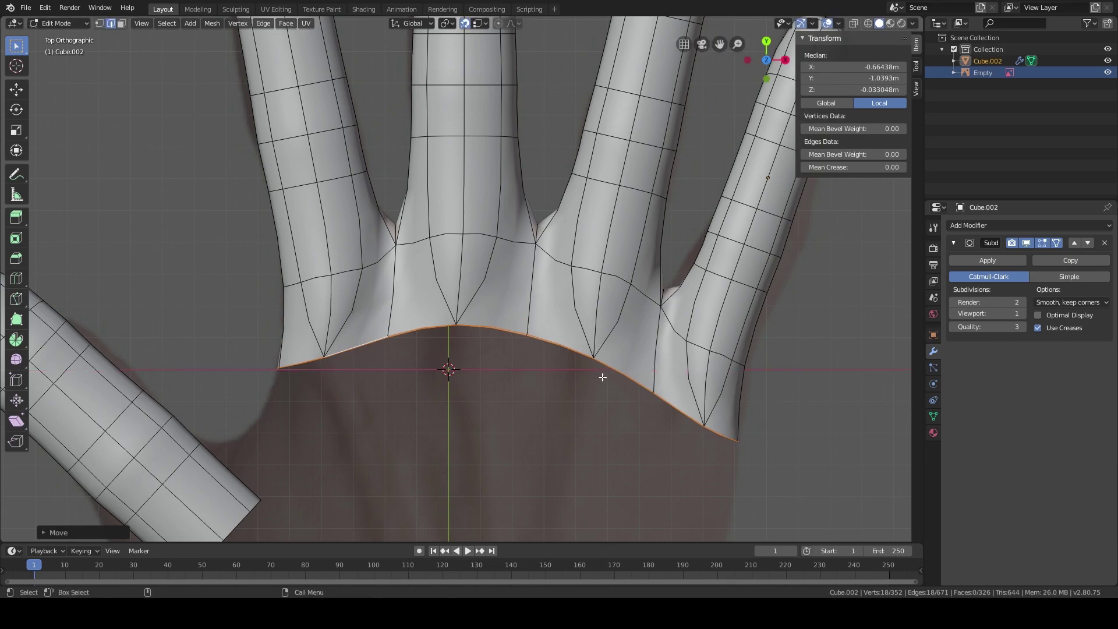
# Step: Compare the rim loop with the hand photo in wireframe shading from above
pyautogui.press('z')
pyautogui.click(553, 332)
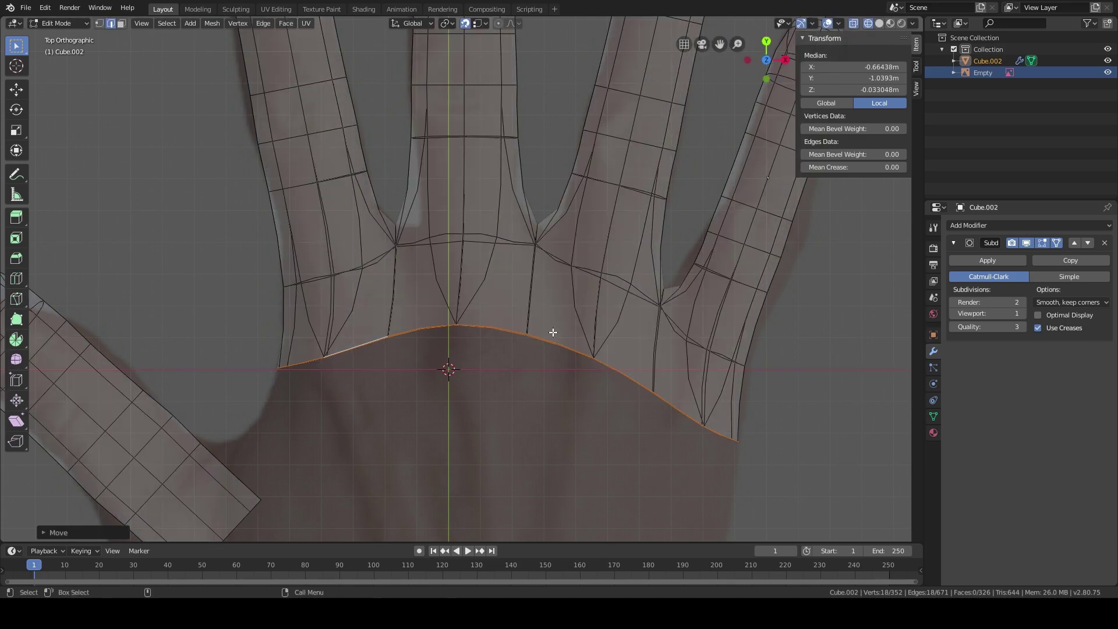
pyautogui.keyDown('shift'); pyautogui.moveTo(557, 334); pyautogui.dragTo(521, 313, button='middle'); pyautogui.keyUp('shift')
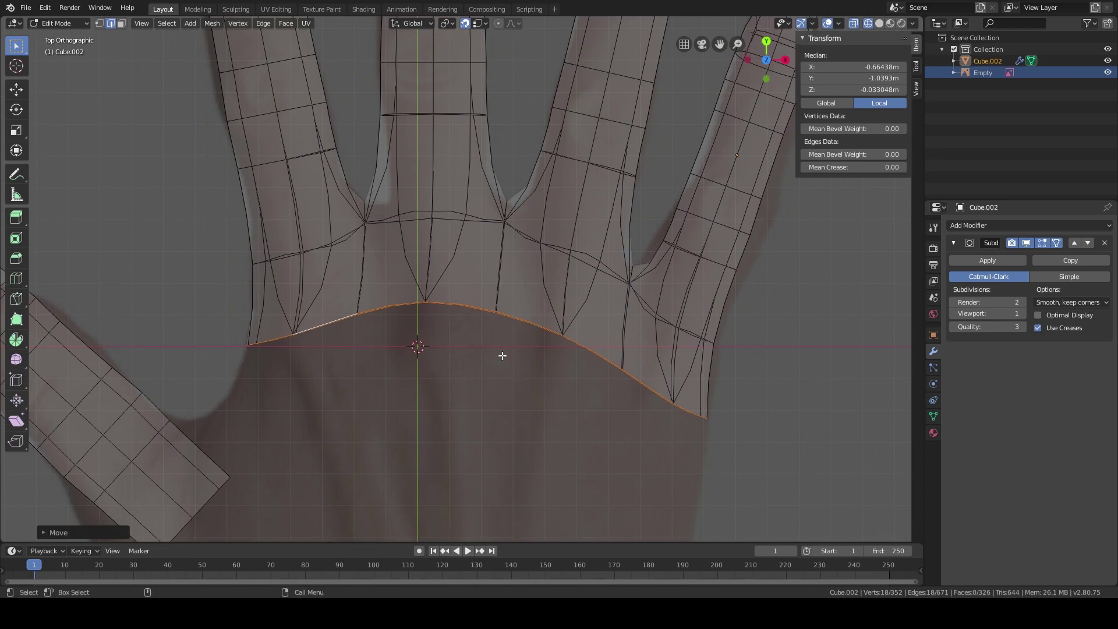
# Step: Select the central upper rim vertex below each of the four fingers in vertex mode, restore solid shading, and raise them along global Z
pyautogui.moveTo(499, 346); pyautogui.dragTo(580, 262, button='middle')
pyautogui.click(100, 23)
pyautogui.click(396, 337)
pyautogui.press('z')
pyautogui.click(546, 338)
pyautogui.moveTo(467, 334)
pyautogui.mouseDown(button='middle')
pyautogui.moveTo(505, 297)
pyautogui.moveTo(431, 300)
pyautogui.moveTo(491, 297)
pyautogui.mouseUp(button='middle')
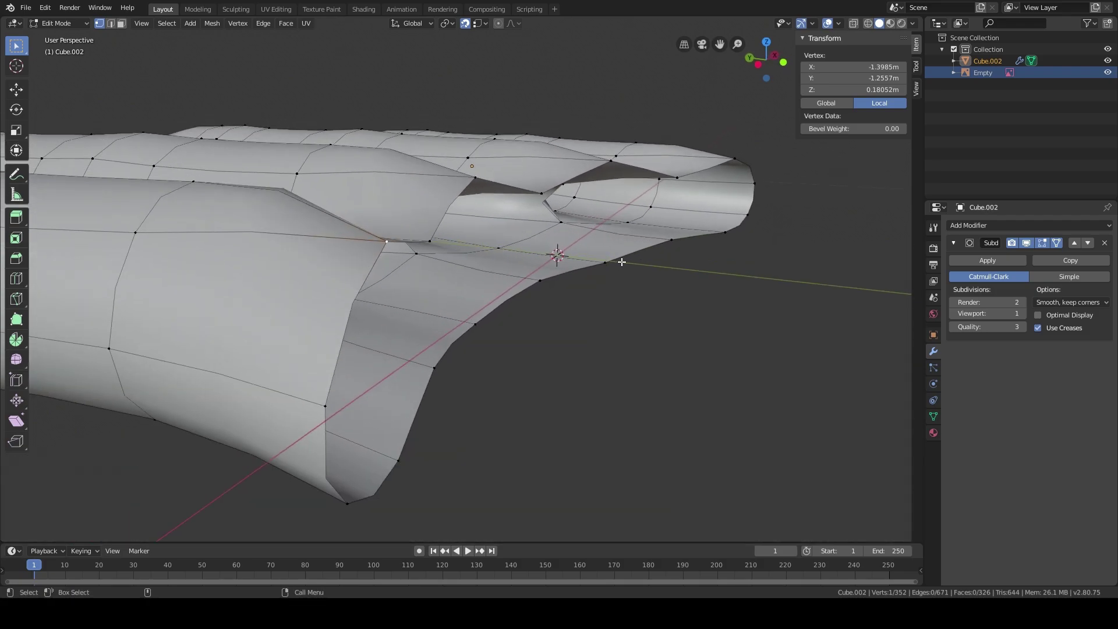
pyautogui.keyDown('shift'); pyautogui.click(470, 173); pyautogui.keyUp('shift')
pyautogui.moveTo(470, 173); pyautogui.dragTo(473, 223, button='middle')
pyautogui.keyDown('shift'); pyautogui.click(460, 262); pyautogui.keyUp('shift')
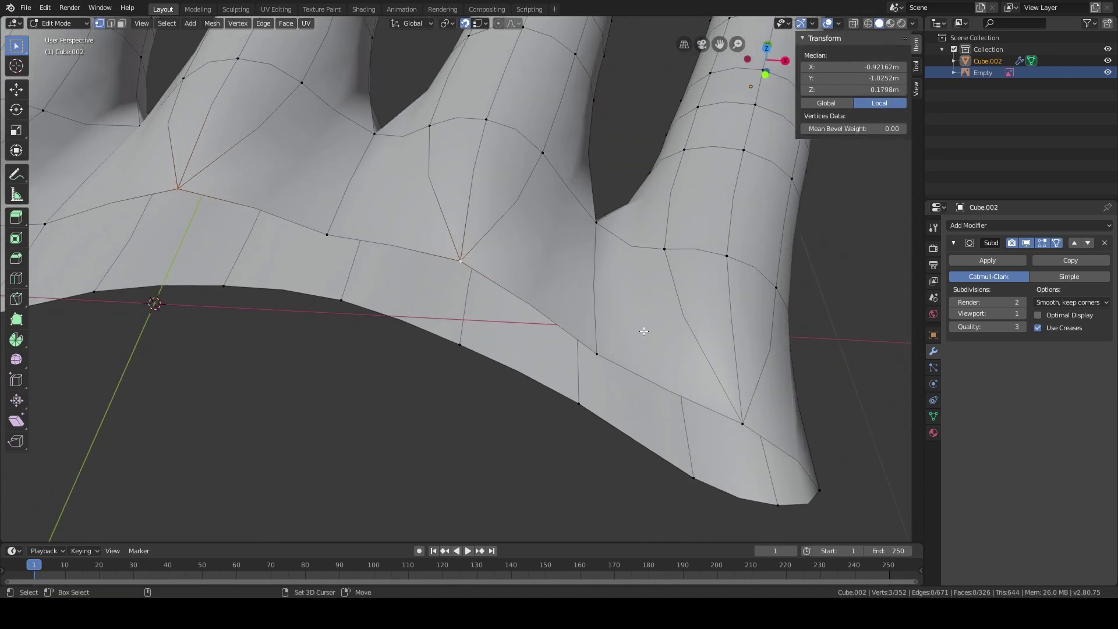
pyautogui.keyDown('shift'); pyautogui.click(751, 425); pyautogui.keyUp('shift')
pyautogui.moveTo(373, 382); pyautogui.dragTo(680, 294, button='middle')
pyautogui.press('g')
pyautogui.press('z')
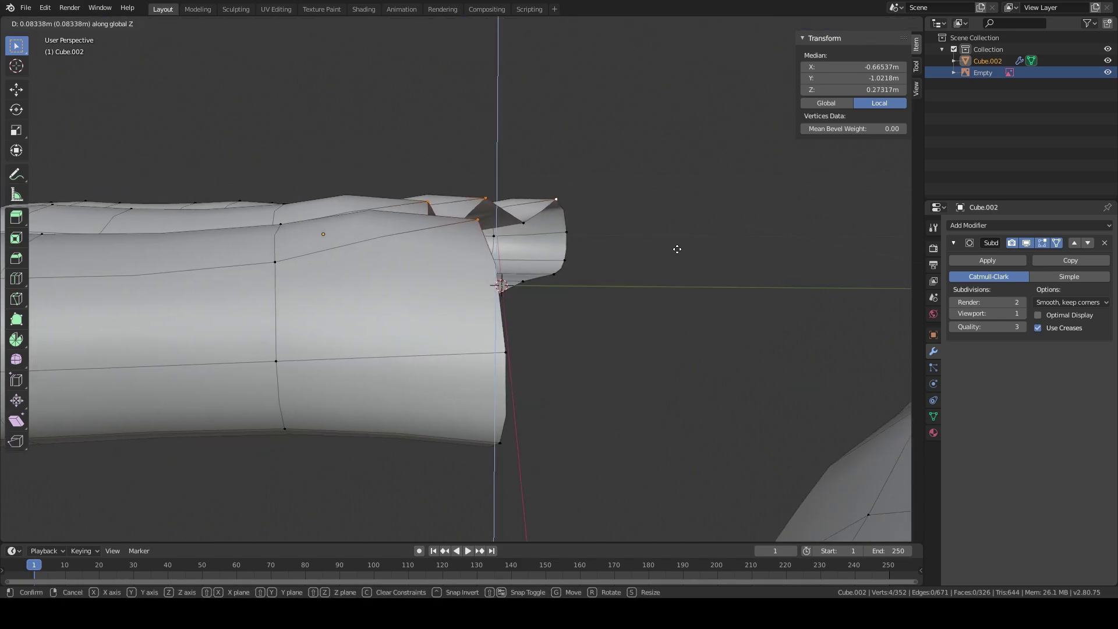
pyautogui.click(672, 237)
# Step: Raise the four selected knuckle vertices further along global Z to a local median height of about 0.39 m
pyautogui.moveTo(671, 238); pyautogui.dragTo(600, 238, button='middle')
pyautogui.scroll(4, 617, 257)
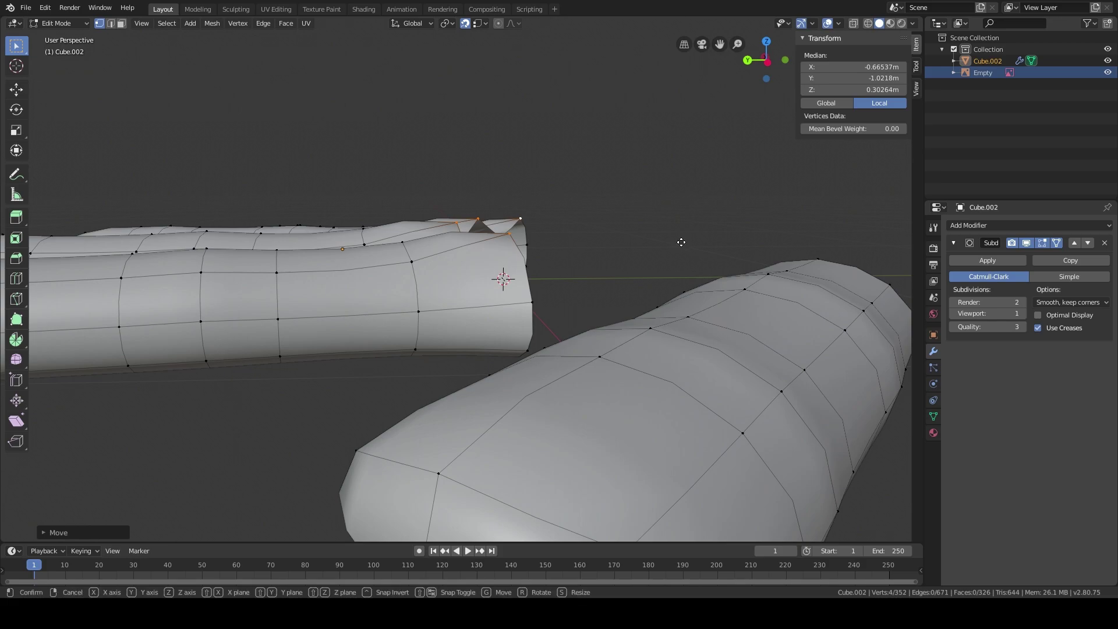
pyautogui.press('g')
pyautogui.press('z')
pyautogui.click(671, 221)
pyautogui.moveTo(671, 222); pyautogui.dragTo(895, 261, button='middle')
# Step: Lower the four selected knuckle vertices by about 0.056 m along global Z
pyautogui.scroll(-5, 635, 251)
pyautogui.scroll(5, 649, 260)
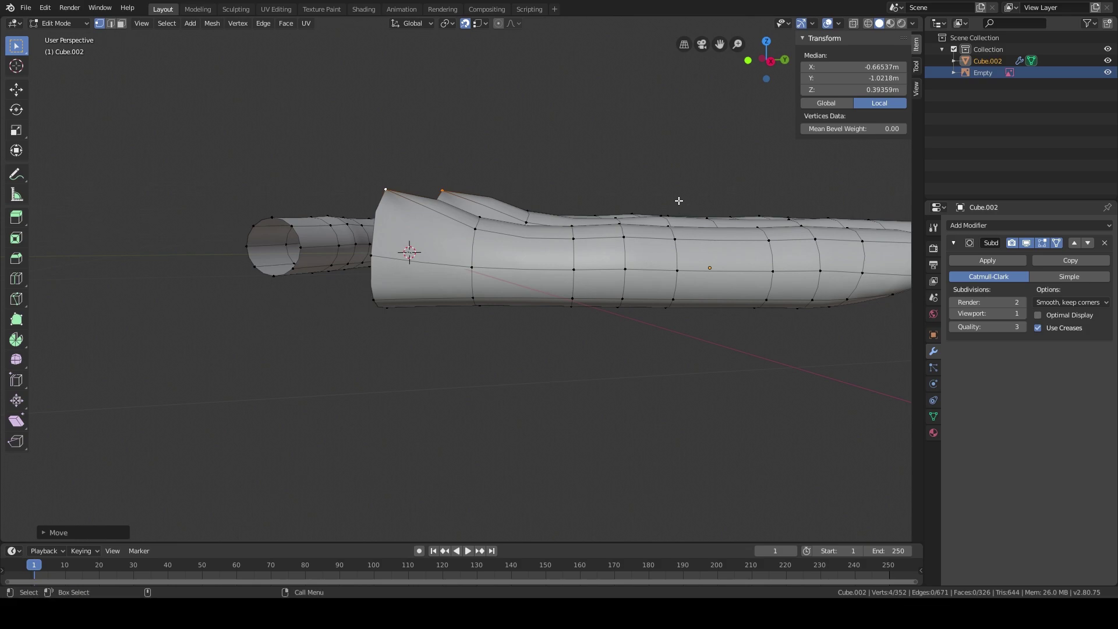
pyautogui.press('g')
pyautogui.press('z')
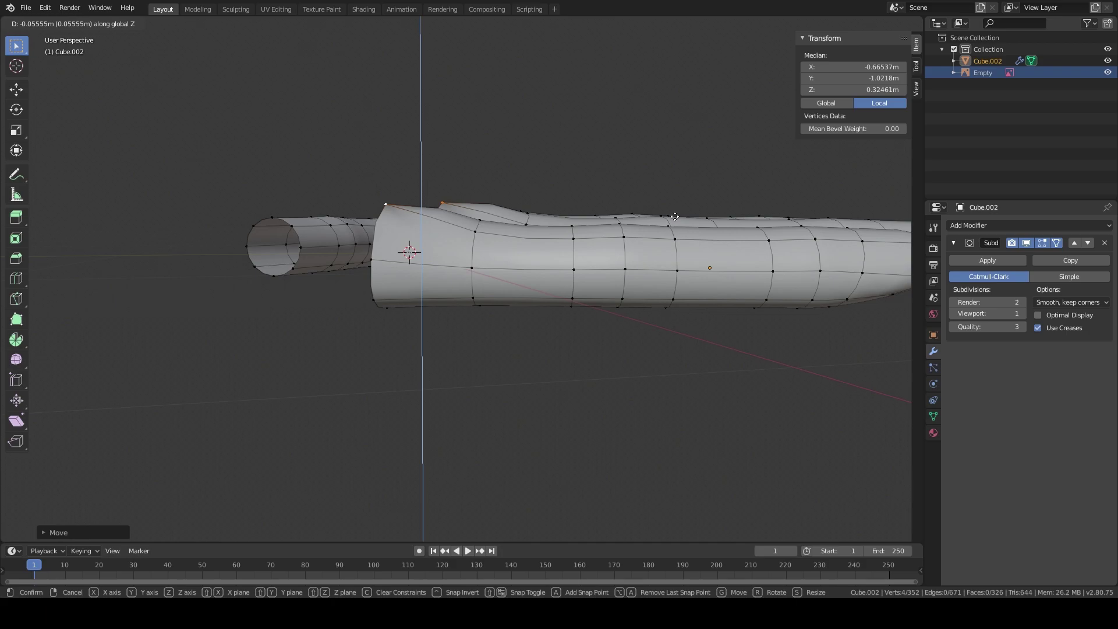
pyautogui.click(675, 216)
# Step: Select the palm's open rim loop in edge mode and extrude it towards the wrist along global Y, to a local median Y of about -1.22 m
pyautogui.moveTo(606, 239); pyautogui.dragTo(623, 265, button='middle')
pyautogui.moveTo(622, 265); pyautogui.dragTo(495, 272, button='middle')
pyautogui.moveTo(699, 288); pyautogui.dragTo(343, 216, button='middle')
pyautogui.click(111, 23)
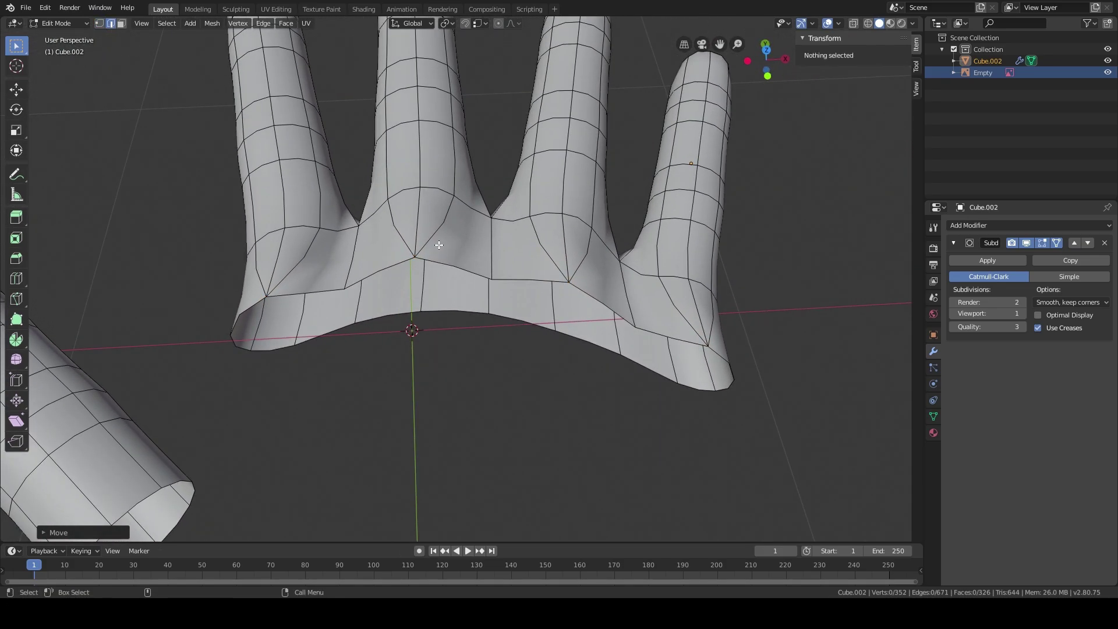
pyautogui.keyDown('alt'); pyautogui.click(361, 276); pyautogui.keyUp('alt')
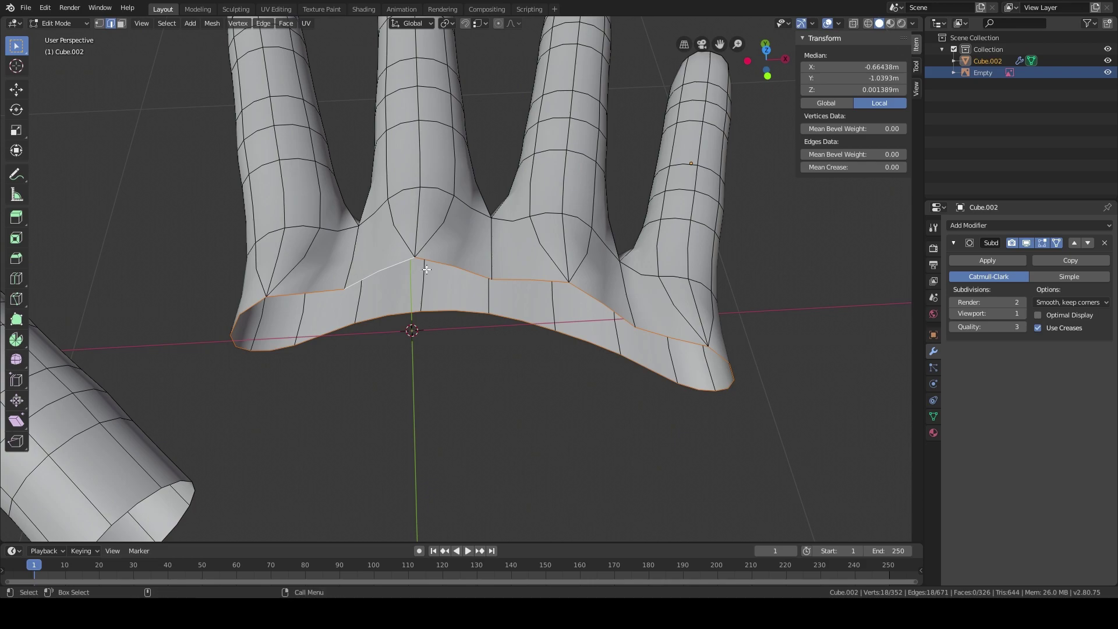
pyautogui.press('KP_7')
pyautogui.scroll(2, 427, 270)
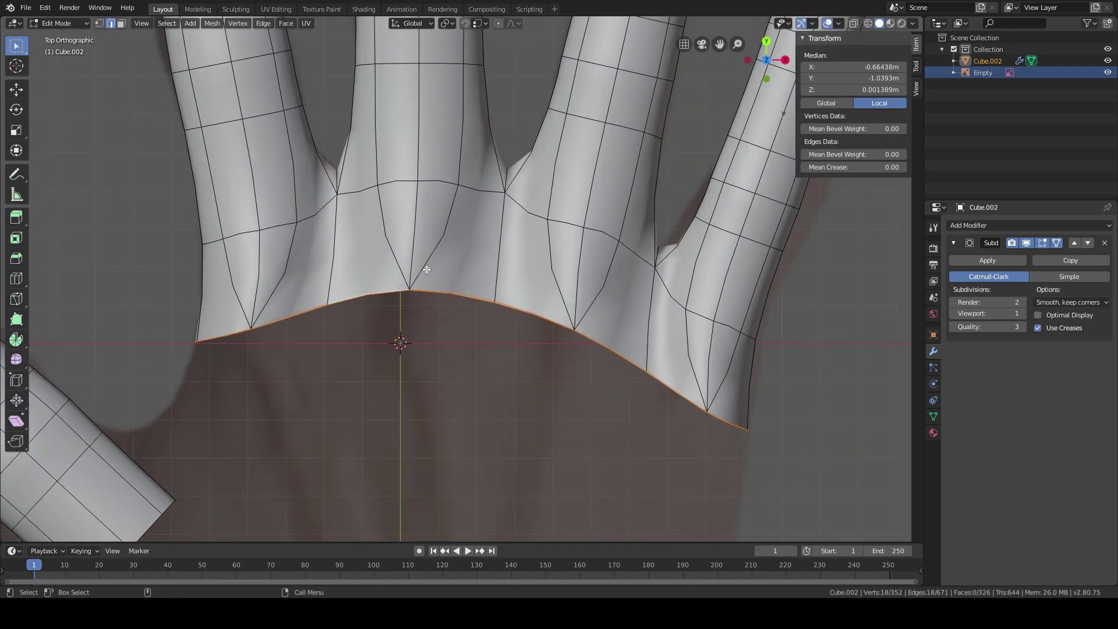
pyautogui.hotkey('ctrl', 'e')
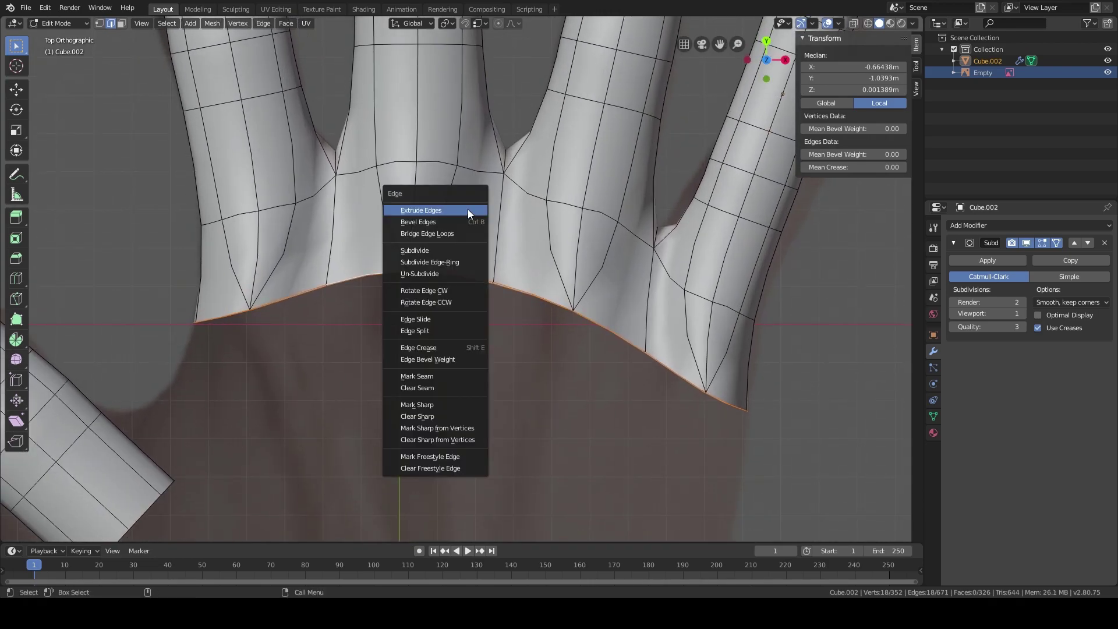
pyautogui.press('Escape')
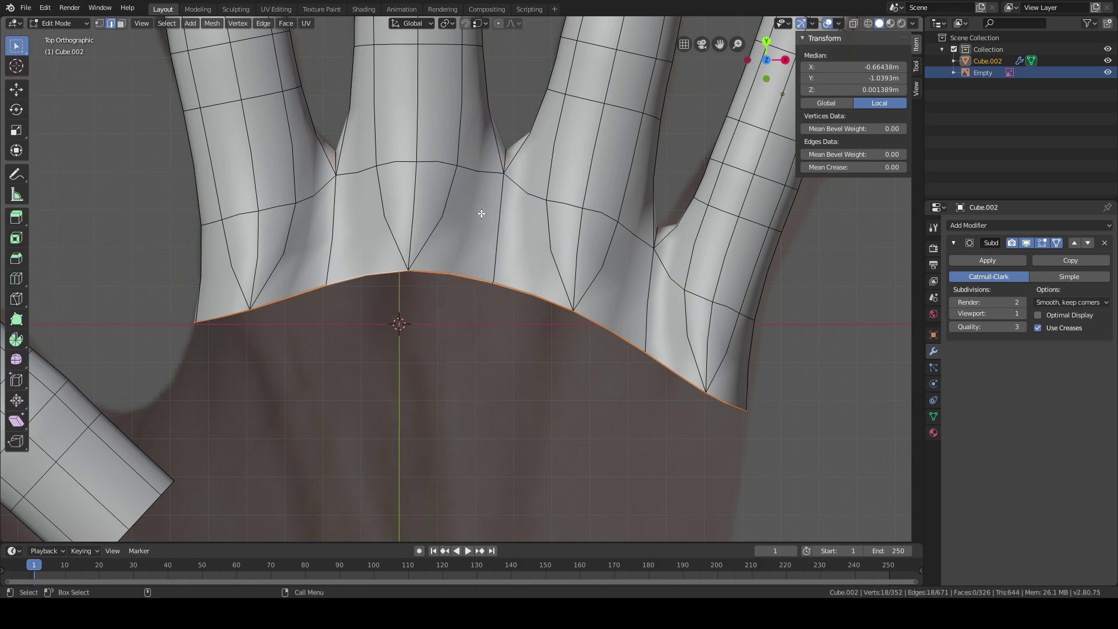
pyautogui.press('e')
pyautogui.press('y')
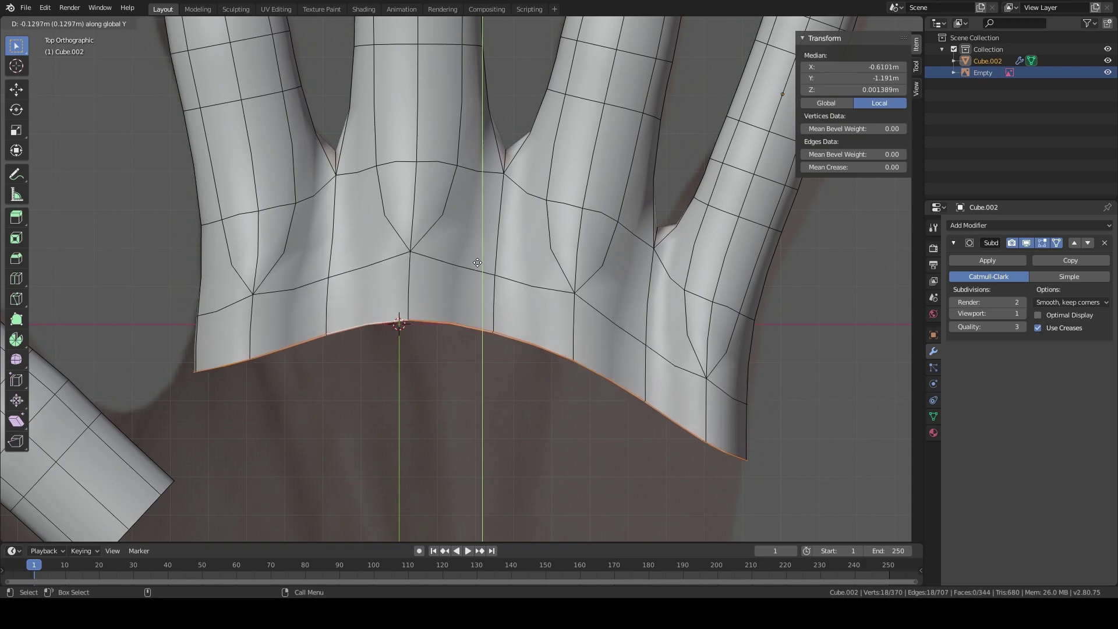
pyautogui.click(476, 276)
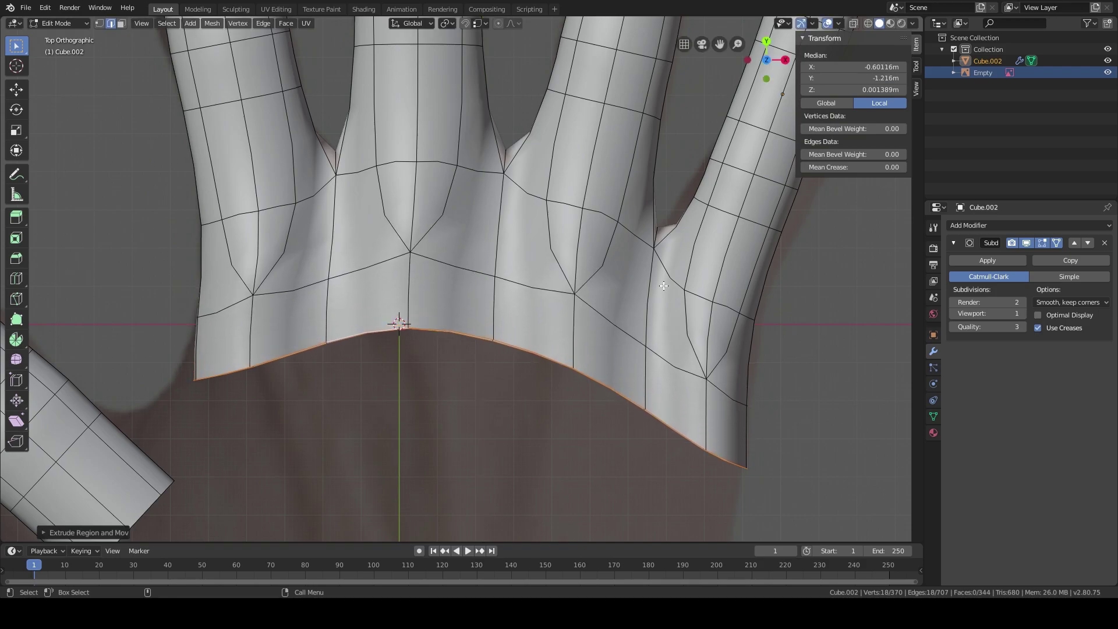
# Step: Scale the extruded rim loop along global Y to less than half its depth, flattening its curve
pyautogui.keyDown('shift'); pyautogui.moveTo(668, 275); pyautogui.dragTo(666, 245, button='middle'); pyautogui.keyUp('shift')
pyautogui.scroll(-2, 665, 245)
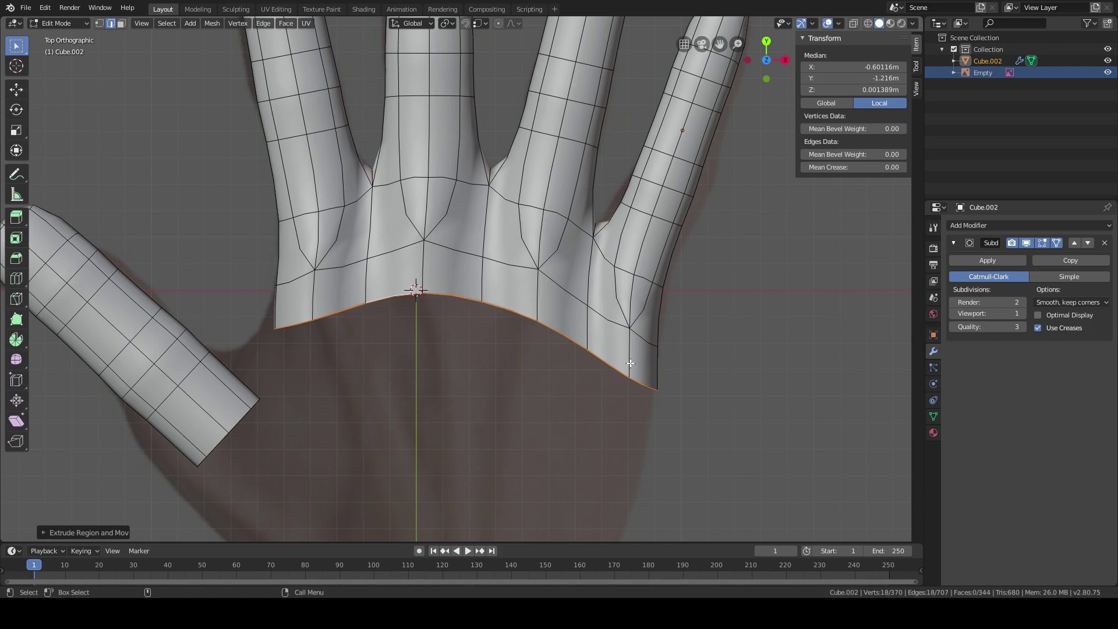
pyautogui.keyDown('shift'); pyautogui.moveTo(580, 268); pyautogui.dragTo(582, 284, button='middle'); pyautogui.keyUp('shift')
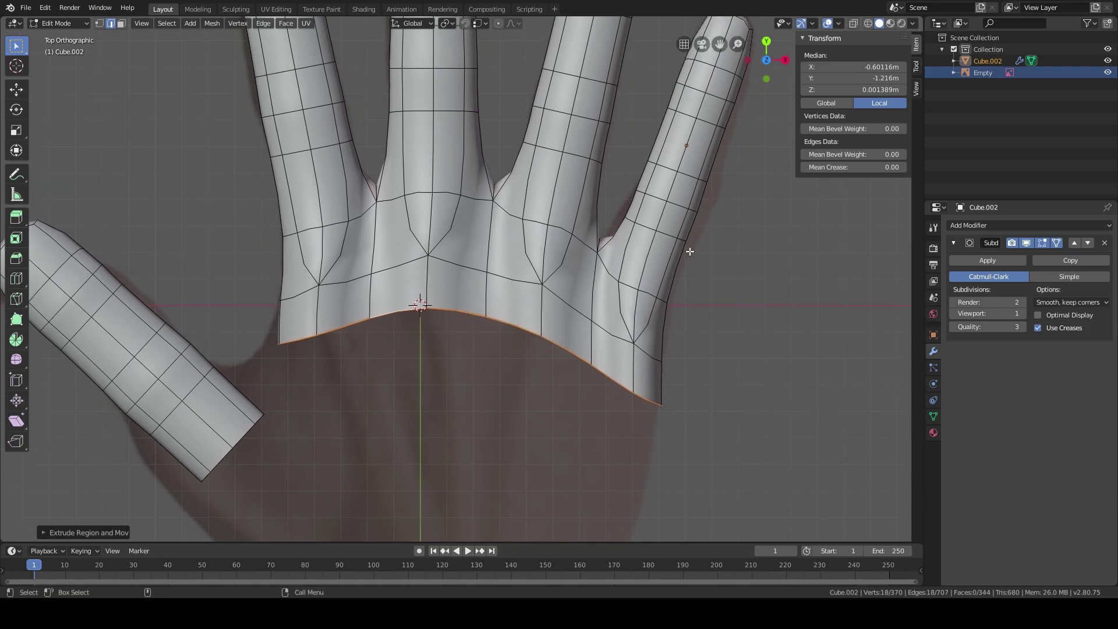
pyautogui.press('s')
pyautogui.press('y')
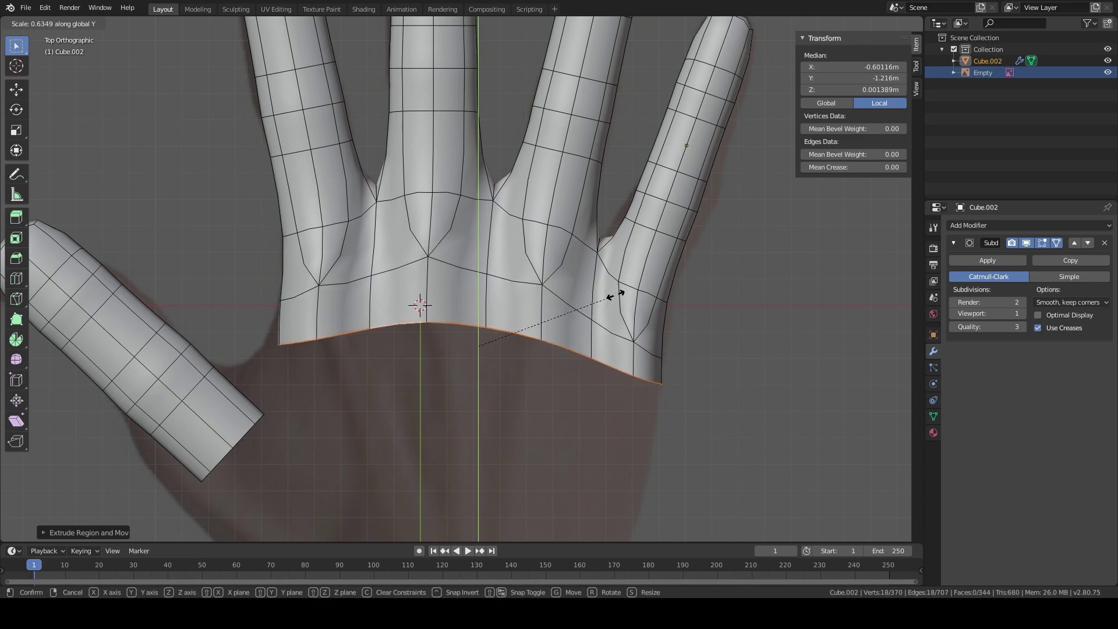
pyautogui.click(576, 318)
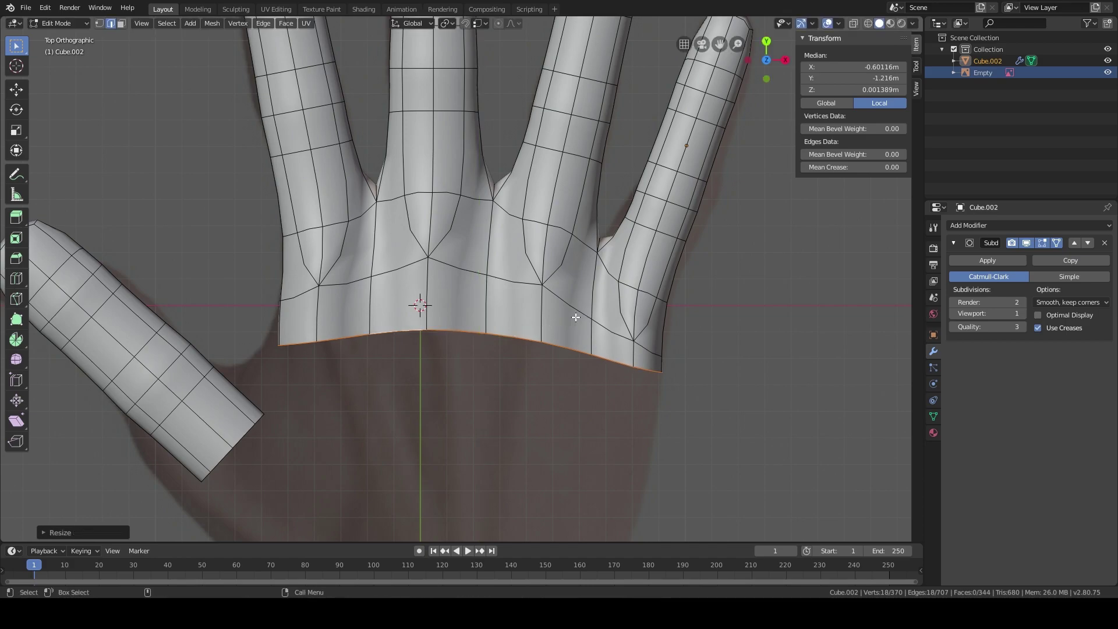
# Step: Shift the rim loop along global X towards the thumb to a local median X of about -0.64 m and widen it by about 1.04 along X
pyautogui.press('g')
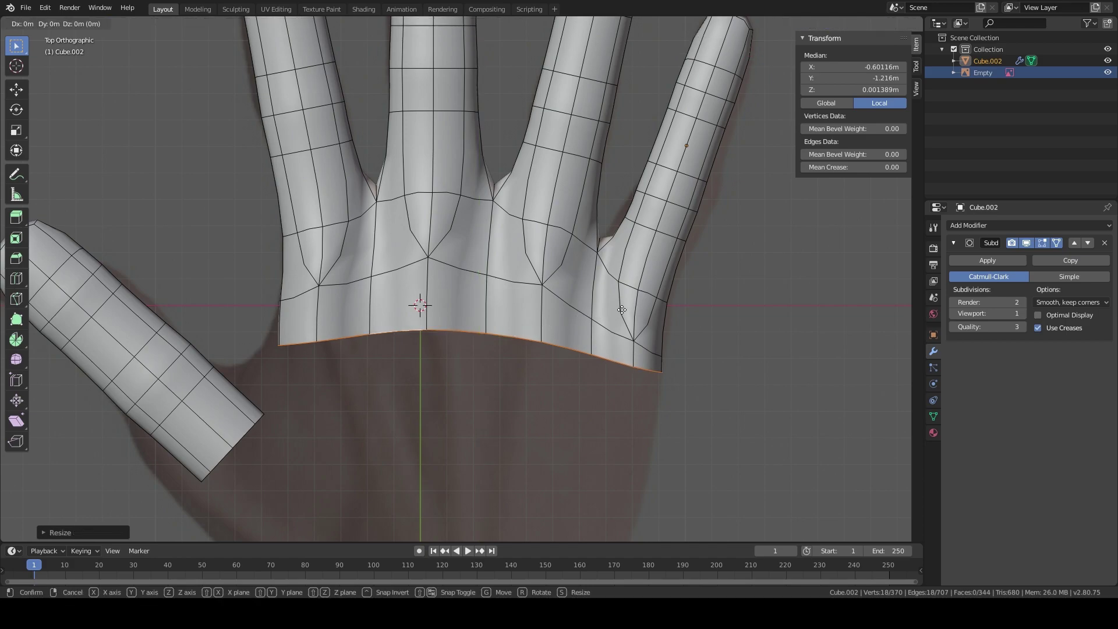
pyautogui.press('x')
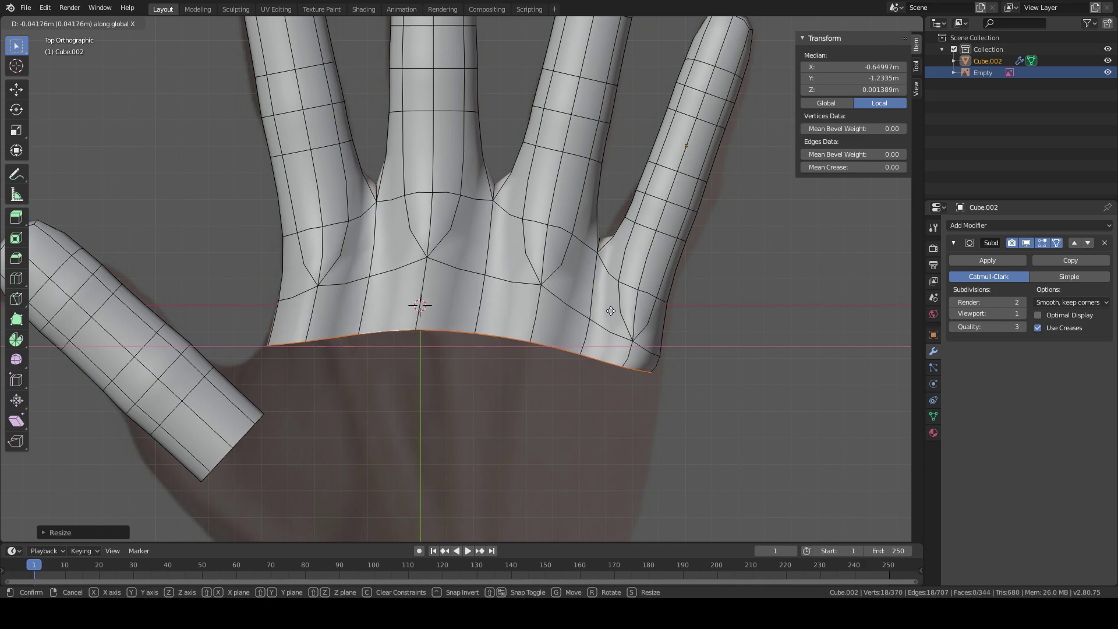
pyautogui.click(613, 311)
pyautogui.press('s')
pyautogui.press('x')
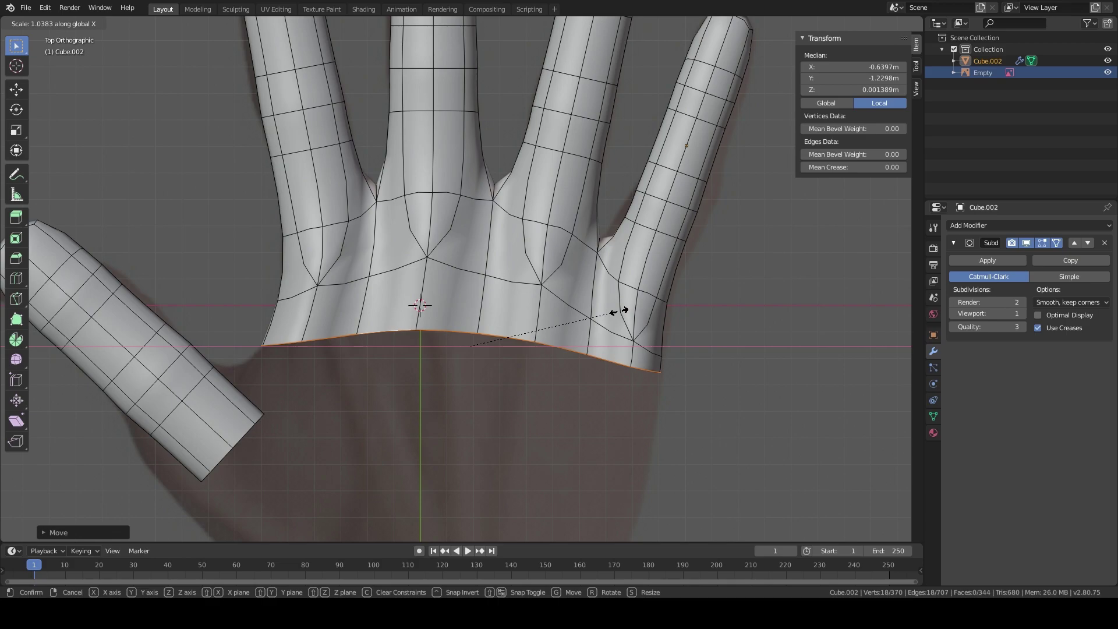
pyautogui.click(620, 311)
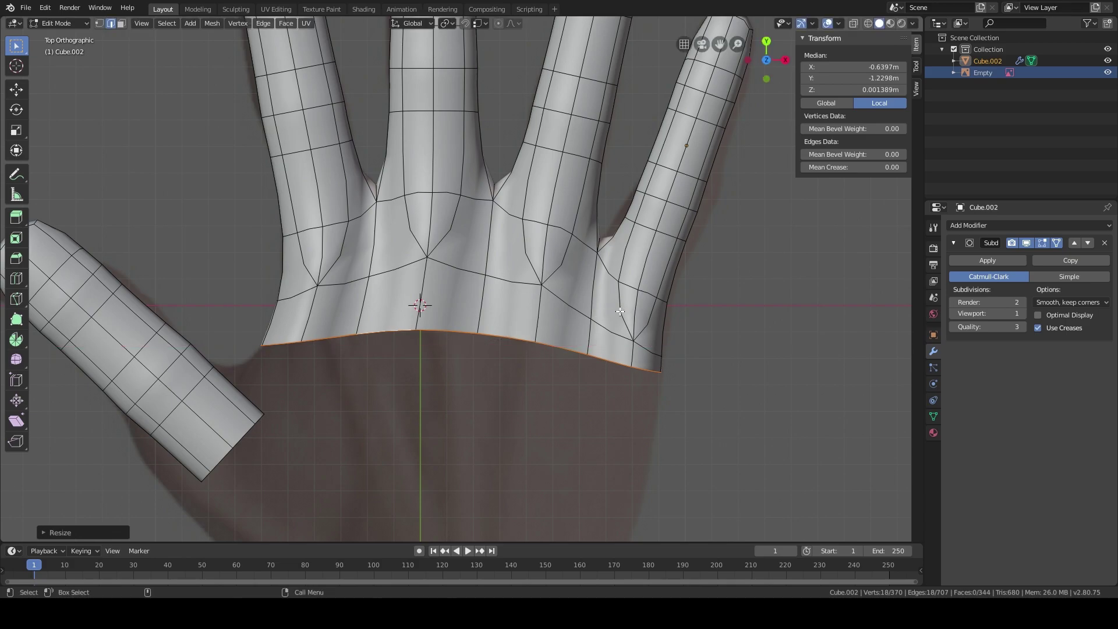
# Step: Select the open edge loop at the thumb's base in top view
pyautogui.scroll(2, 619, 311)
pyautogui.moveTo(636, 394); pyautogui.dragTo(533, 336, button='middle')
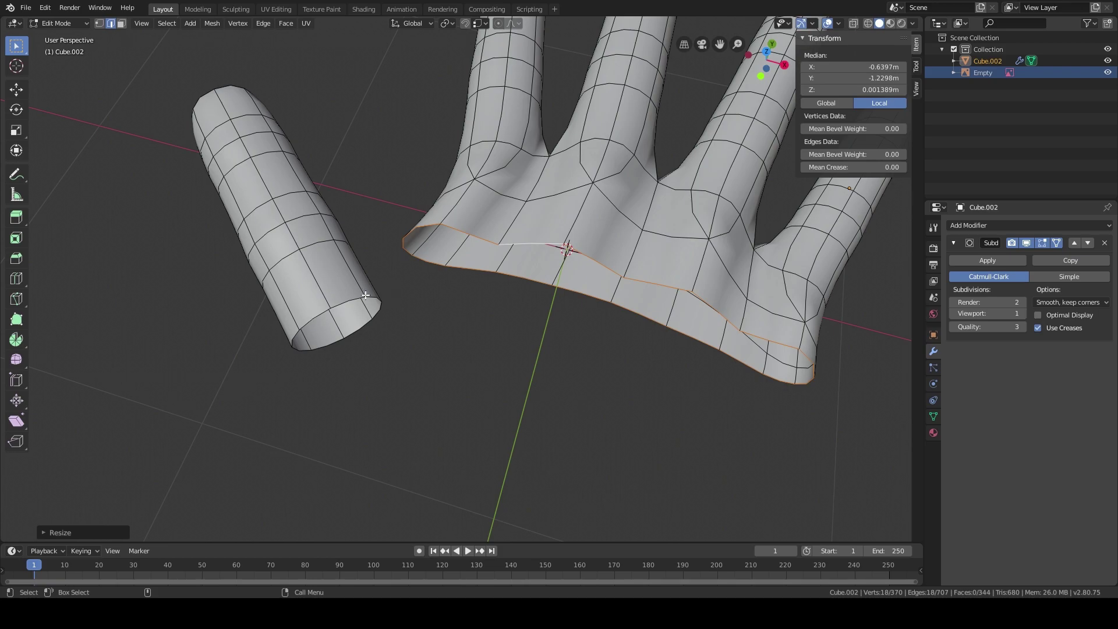
pyautogui.press('KP_7')
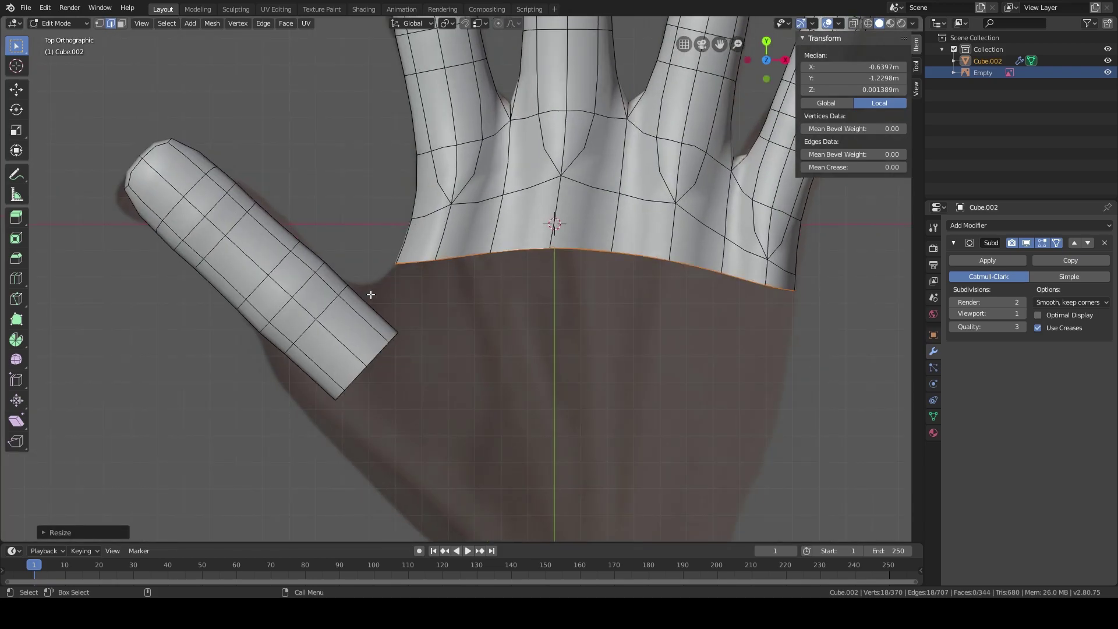
pyautogui.keyDown('alt'); pyautogui.click(375, 357); pyautogui.keyUp('alt')
pyautogui.moveTo(507, 399); pyautogui.dragTo(495, 350, button='middle')
pyautogui.press('g')
pyautogui.press('y')
pyautogui.press('y')
pyautogui.press('y')
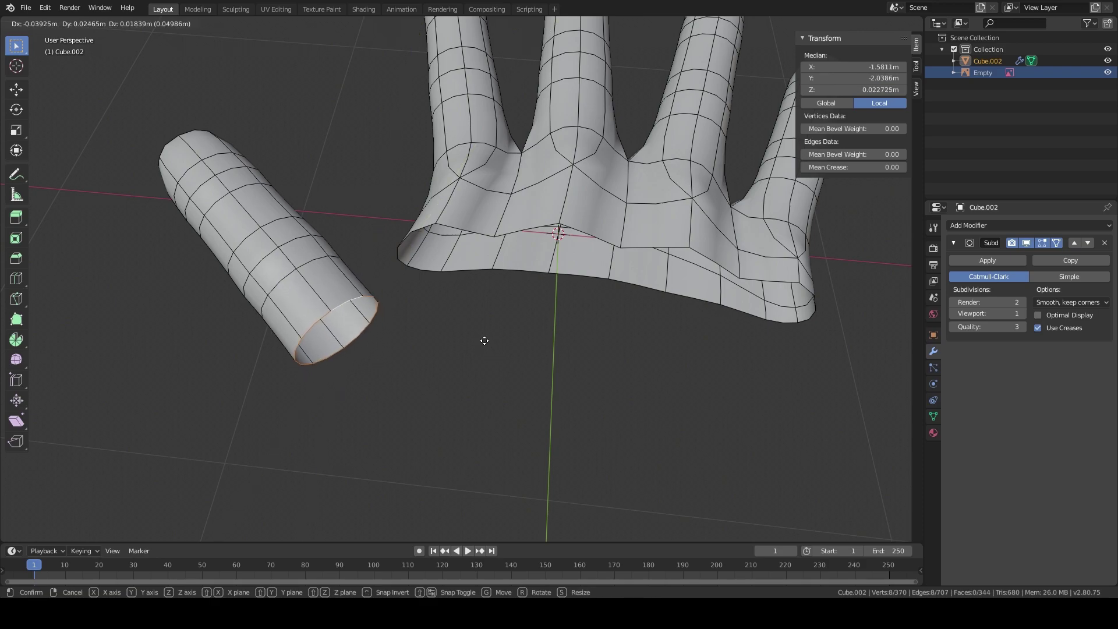
pyautogui.rightClick(485, 340)
# Step: Shorten the thumb by moving its open base loop back towards the tip, about -0.107 m in X and 0.107 m in Y
pyautogui.press('KP_7')
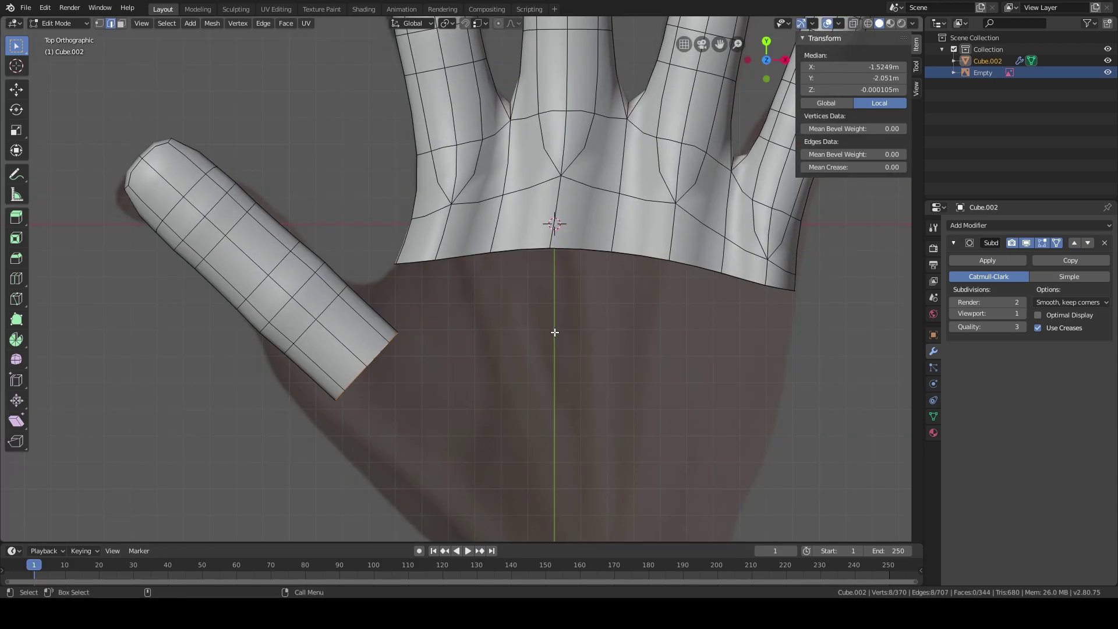
pyautogui.scroll(2, 554, 332)
pyautogui.scroll(1, 511, 309)
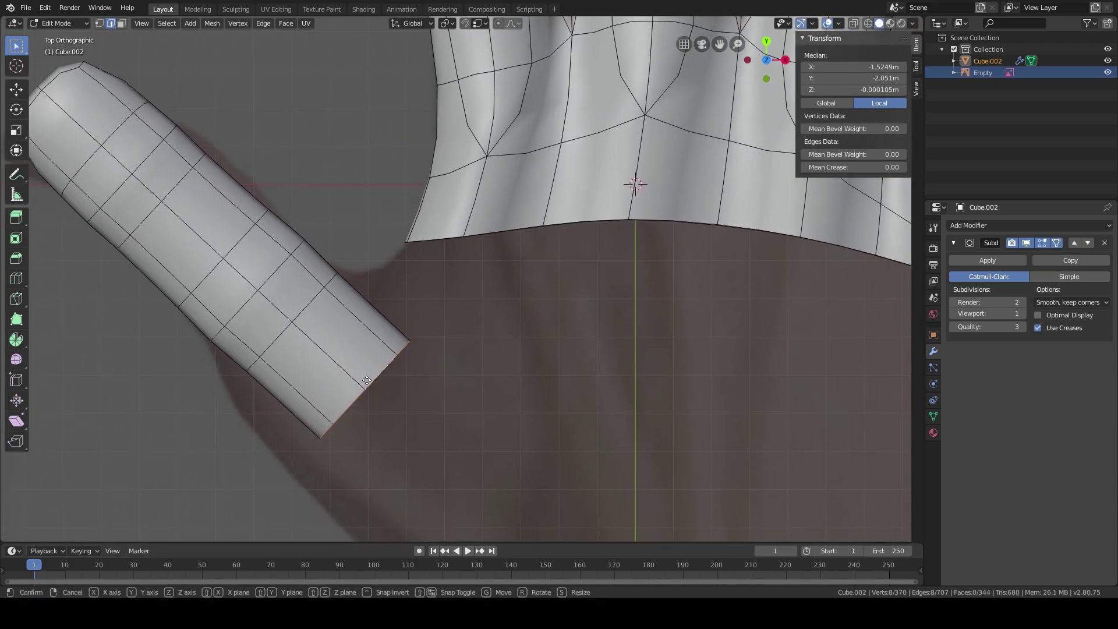
pyautogui.press('g')
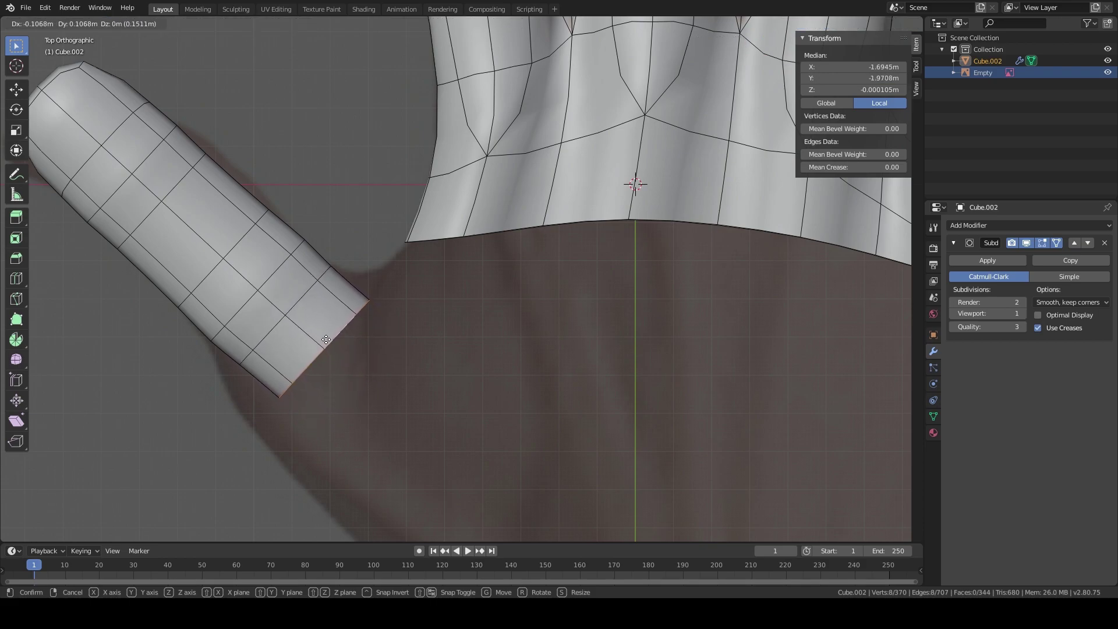
pyautogui.click(327, 339)
# Step: Select the palm's open rim loop and extrude it towards the wrist along global Y, to a local median Y of about -1.46 m
pyautogui.keyDown('shift'); pyautogui.moveTo(559, 323); pyautogui.dragTo(374, 322, button='middle'); pyautogui.keyUp('shift')
pyautogui.scroll(-3, 366, 322)
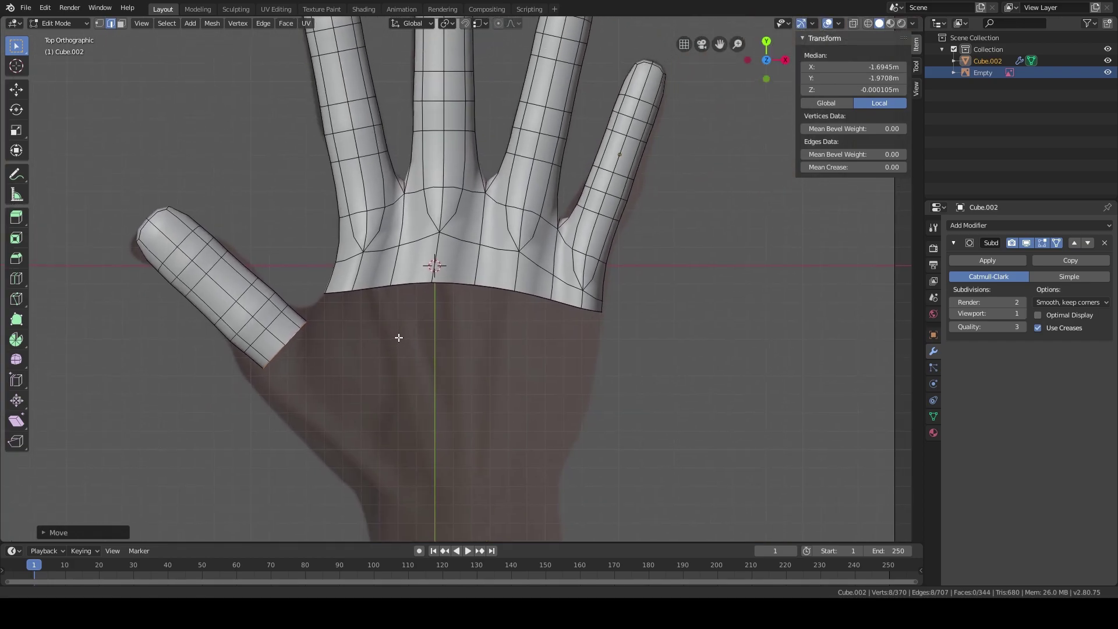
pyautogui.scroll(2, 399, 317)
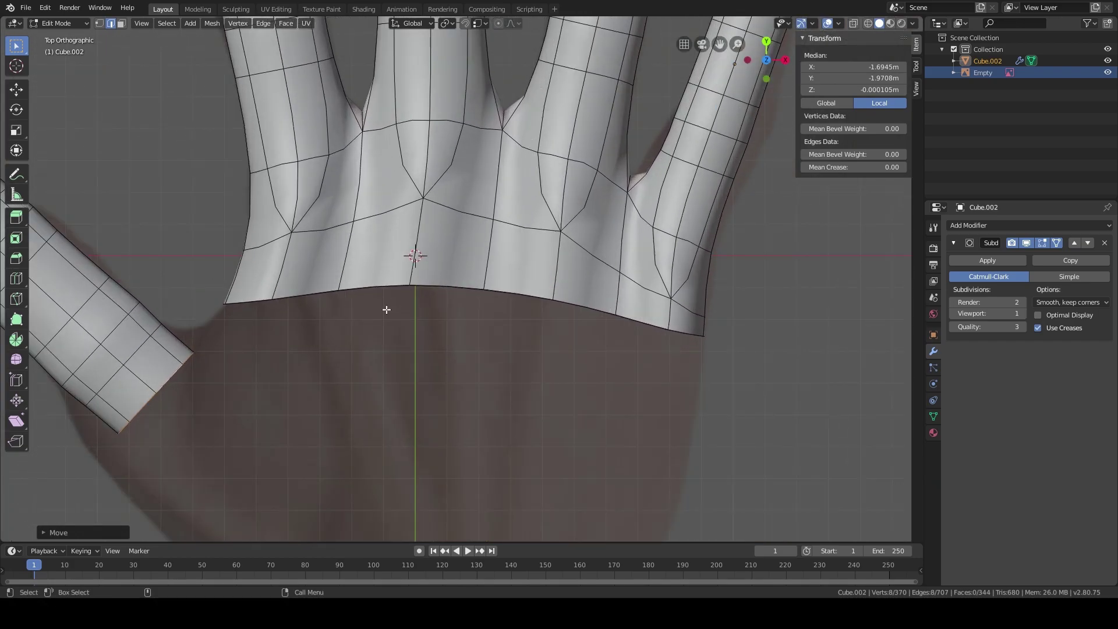
pyautogui.keyDown('alt'); pyautogui.click(452, 304); pyautogui.keyUp('alt')
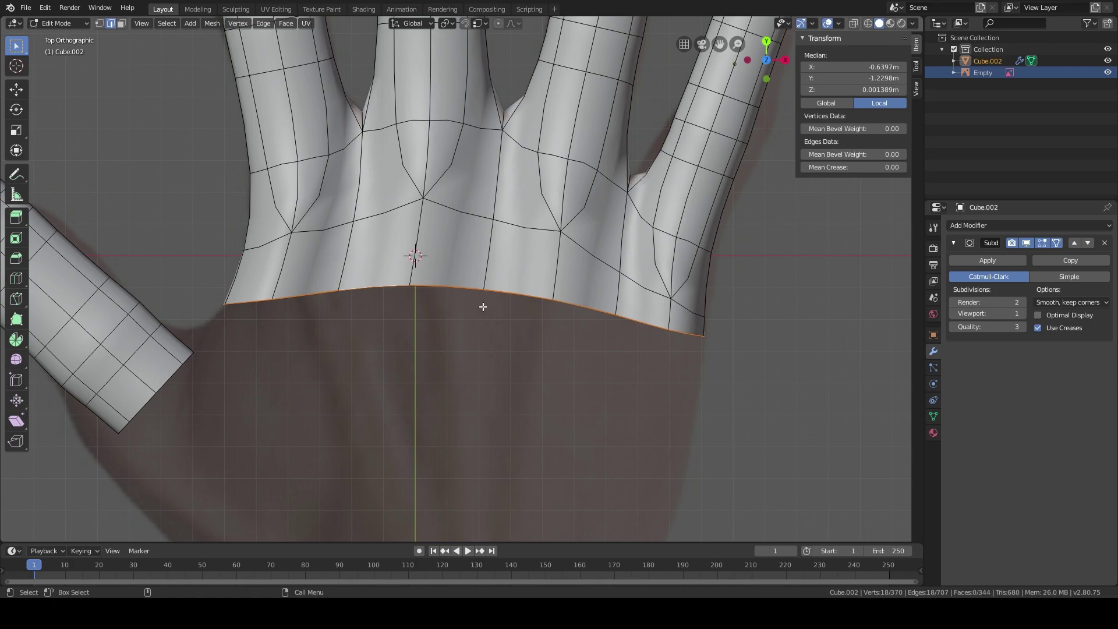
pyautogui.press('e')
pyautogui.press('y')
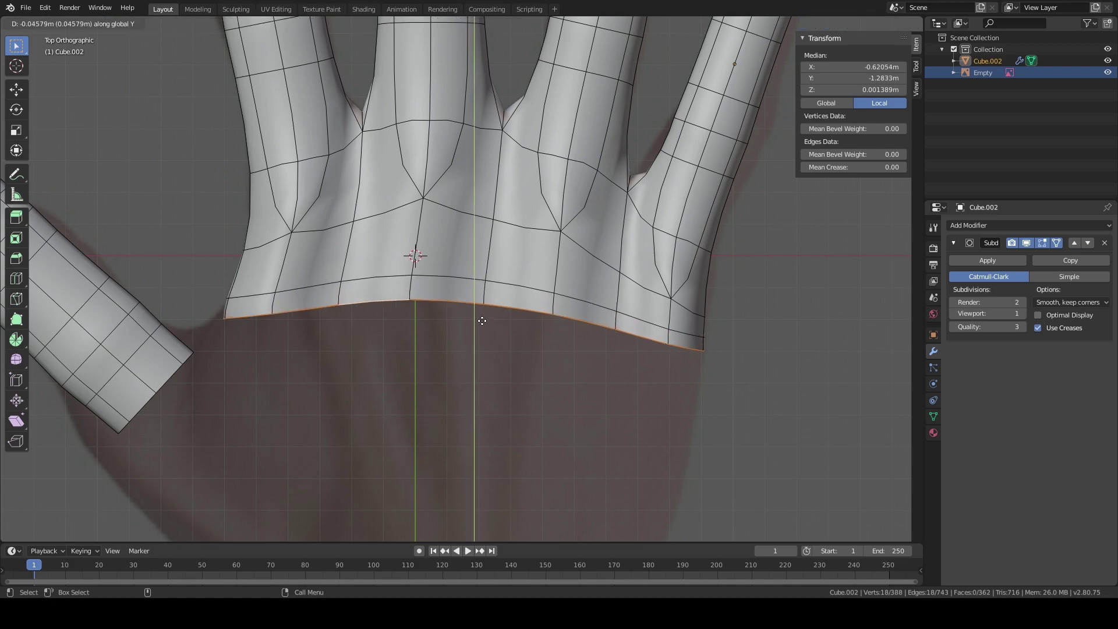
pyautogui.click(474, 368)
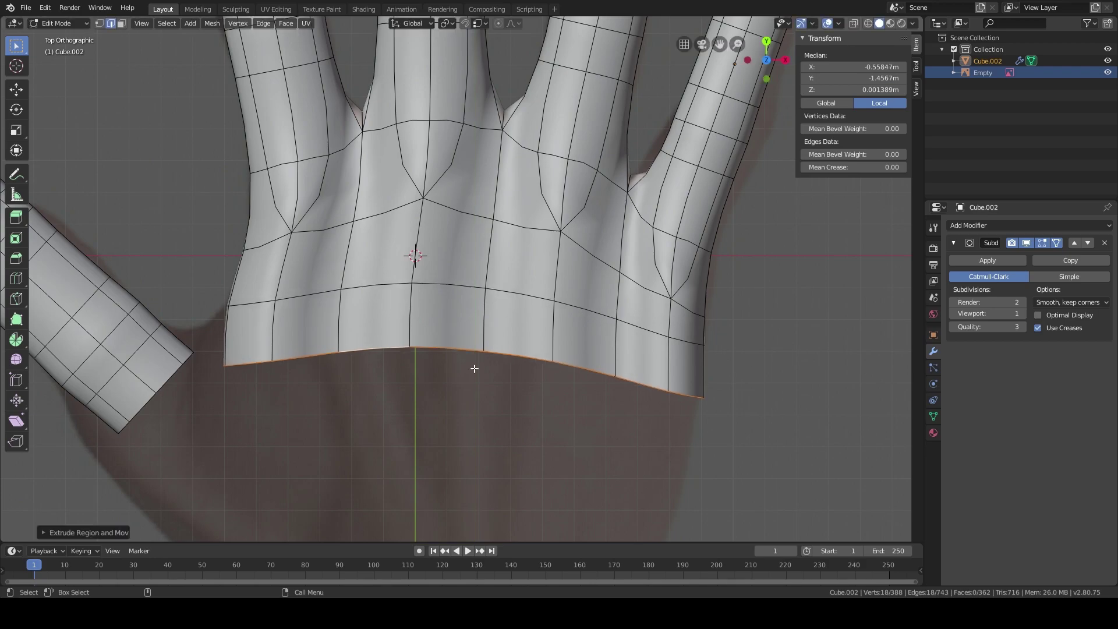
# Step: Move the new rim loop about 0.05 m along global X towards the thumb
pyautogui.rightClick(544, 354)
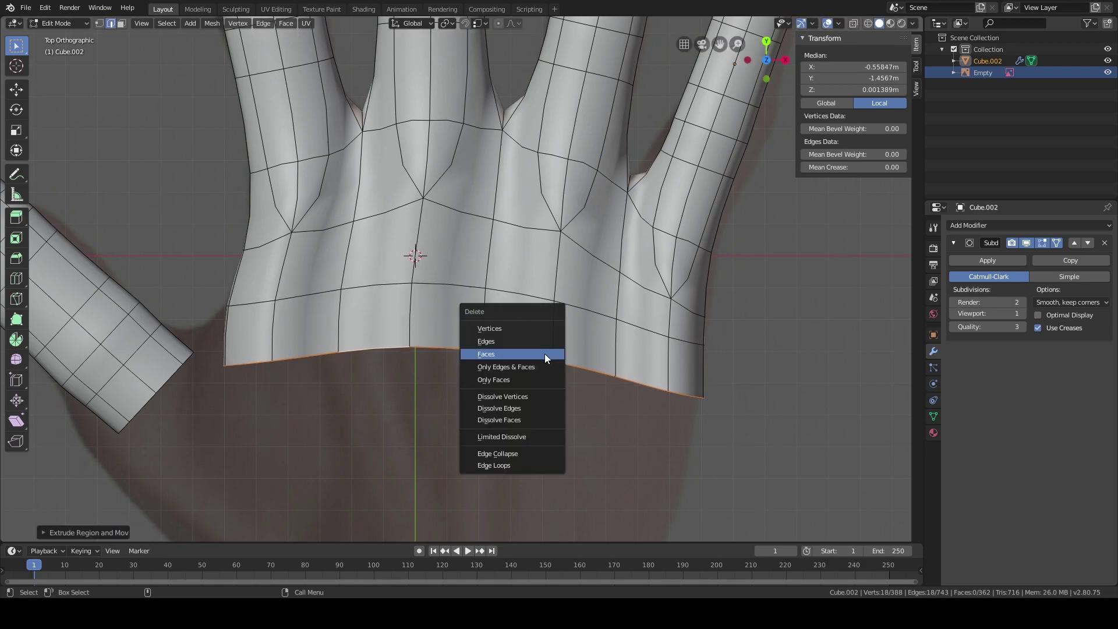
pyautogui.press('g')
pyautogui.press('x')
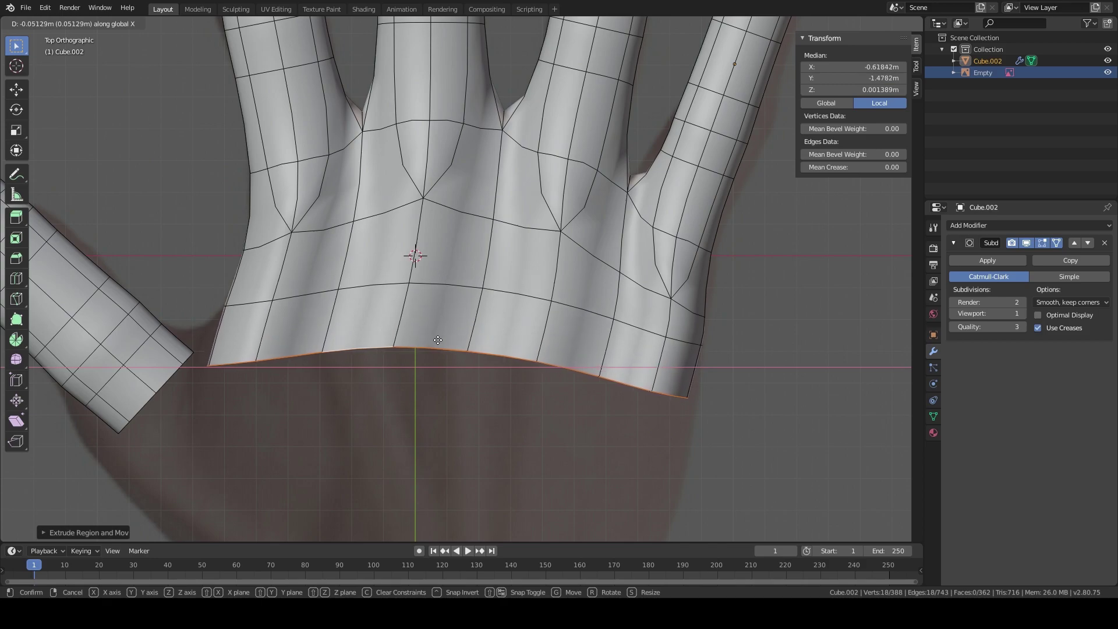
pyautogui.click(439, 340)
pyautogui.press('s')
pyautogui.press('y')
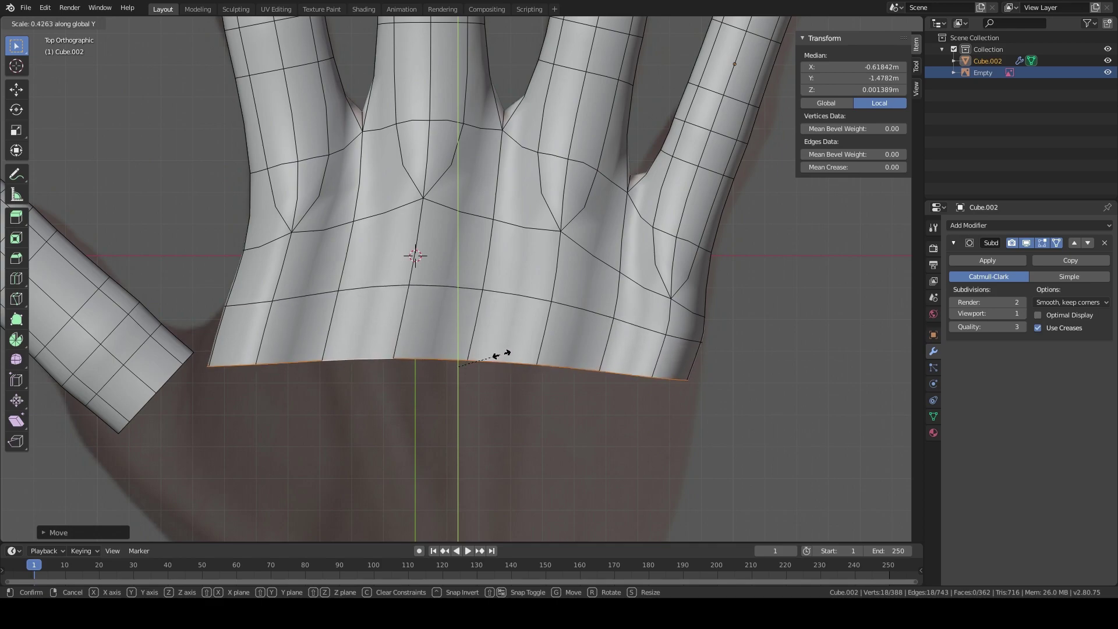
pyautogui.click(509, 318)
pyautogui.press('s')
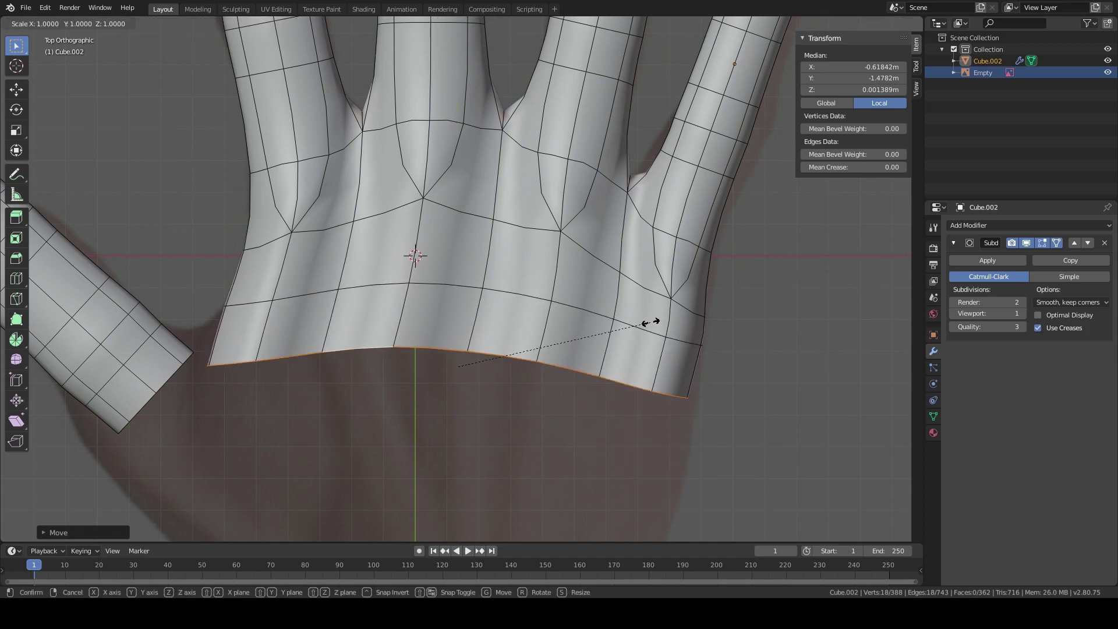
pyautogui.press('y')
pyautogui.click(651, 322)
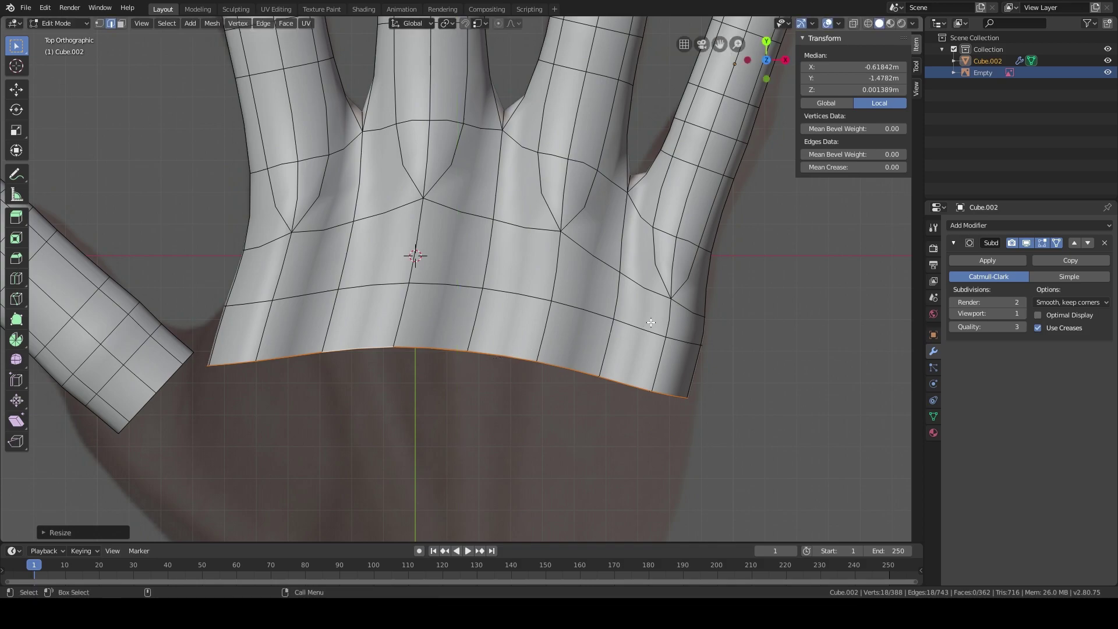
# Step: Flatten the palm's open rim loop by scaling it down along global Y until it is nearly straight
pyautogui.press('s')
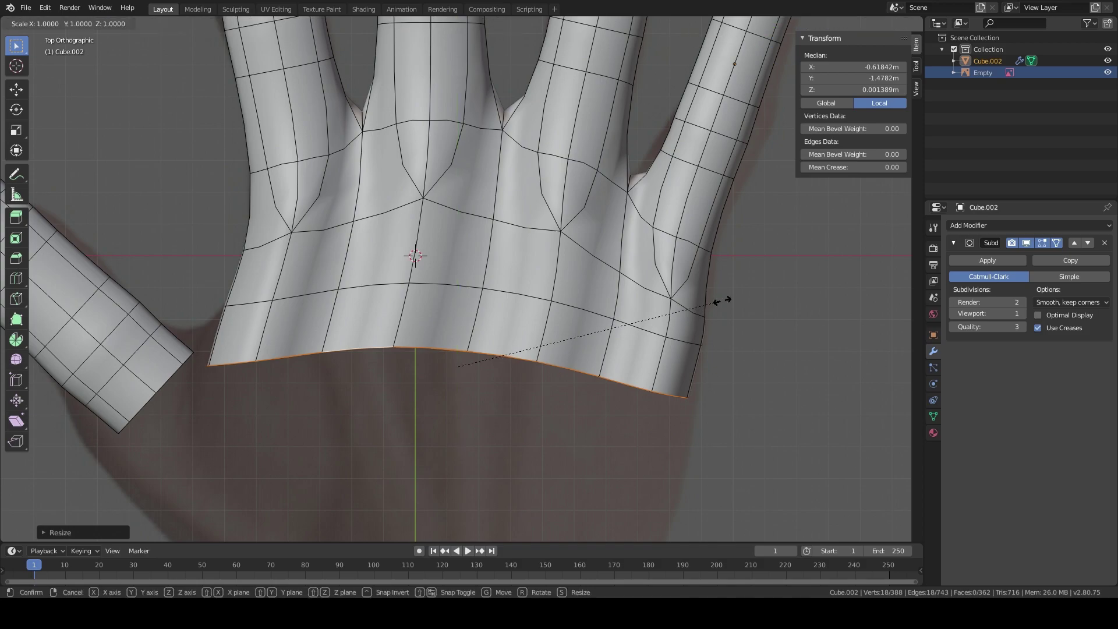
pyautogui.press('y')
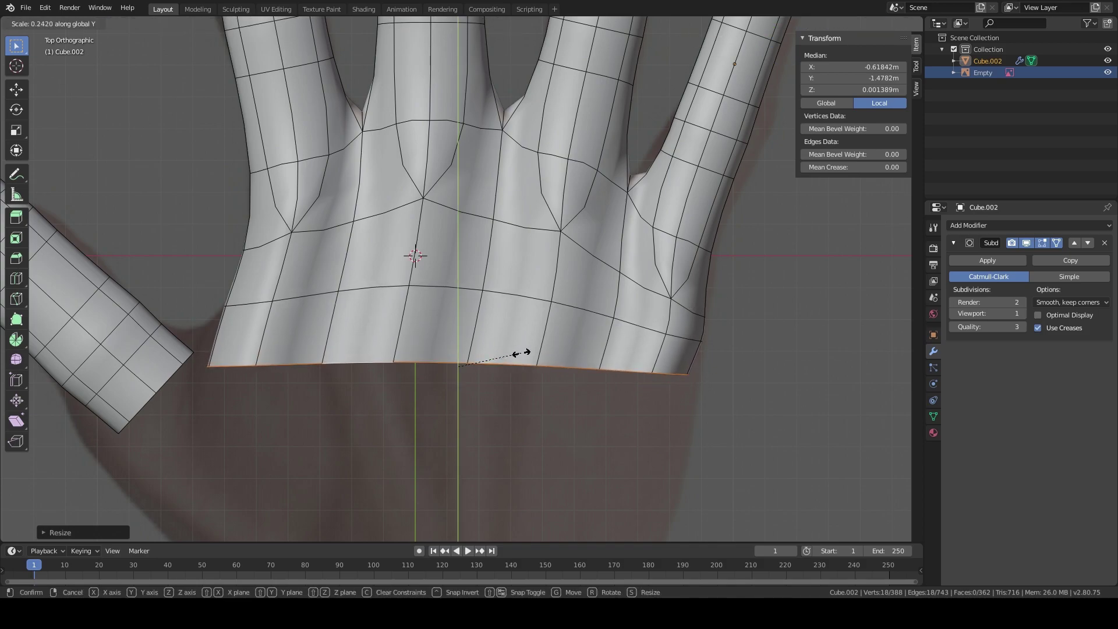
pyautogui.click(495, 360)
# Step: Widen the palm's rim loop along global X by a factor of about 1.06
pyautogui.keyDown('shift'); pyautogui.moveTo(576, 295); pyautogui.dragTo(572, 319, button='middle'); pyautogui.keyUp('shift')
pyautogui.keyDown('shift'); pyautogui.moveTo(540, 365); pyautogui.dragTo(534, 357, button='middle'); pyautogui.keyUp('shift')
pyautogui.press('g')
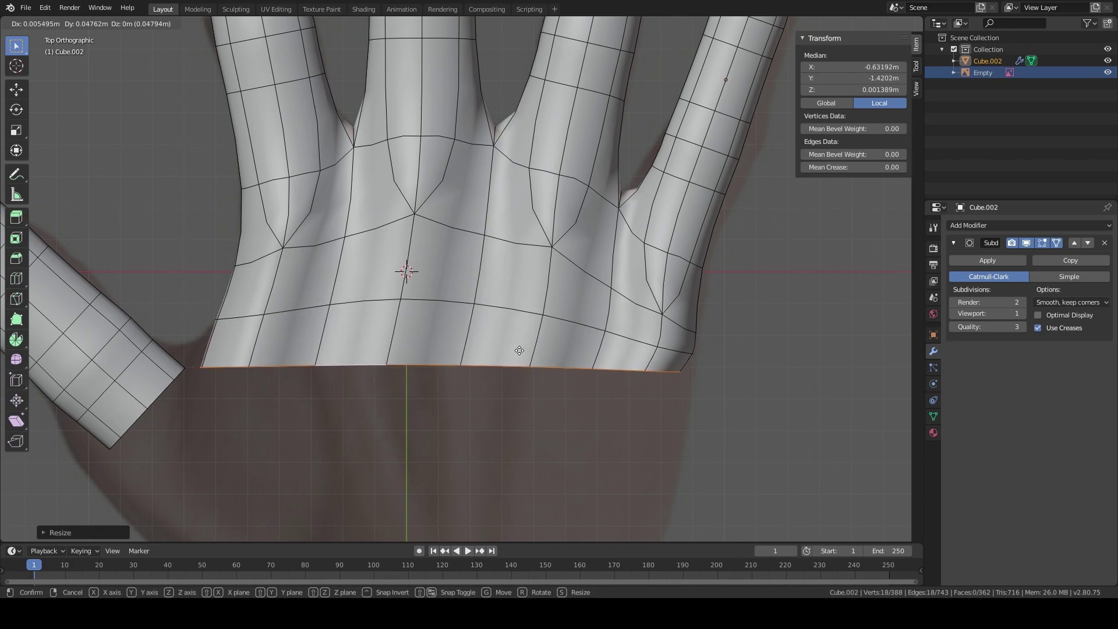
pyautogui.press('Escape')
pyautogui.press('s')
pyautogui.press('x')
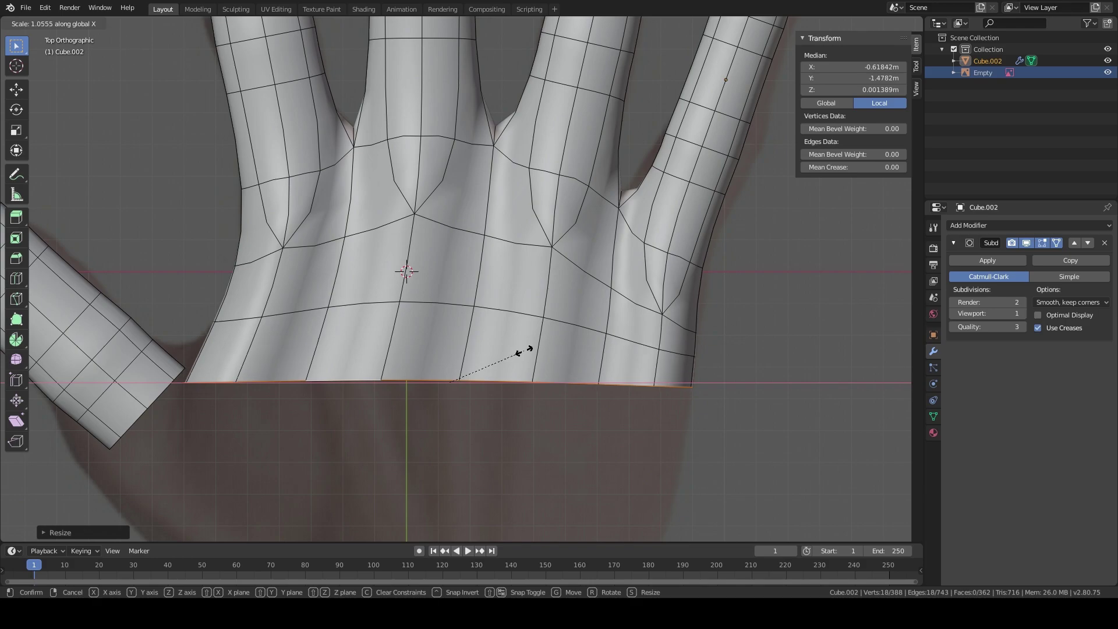
pyautogui.click(525, 351)
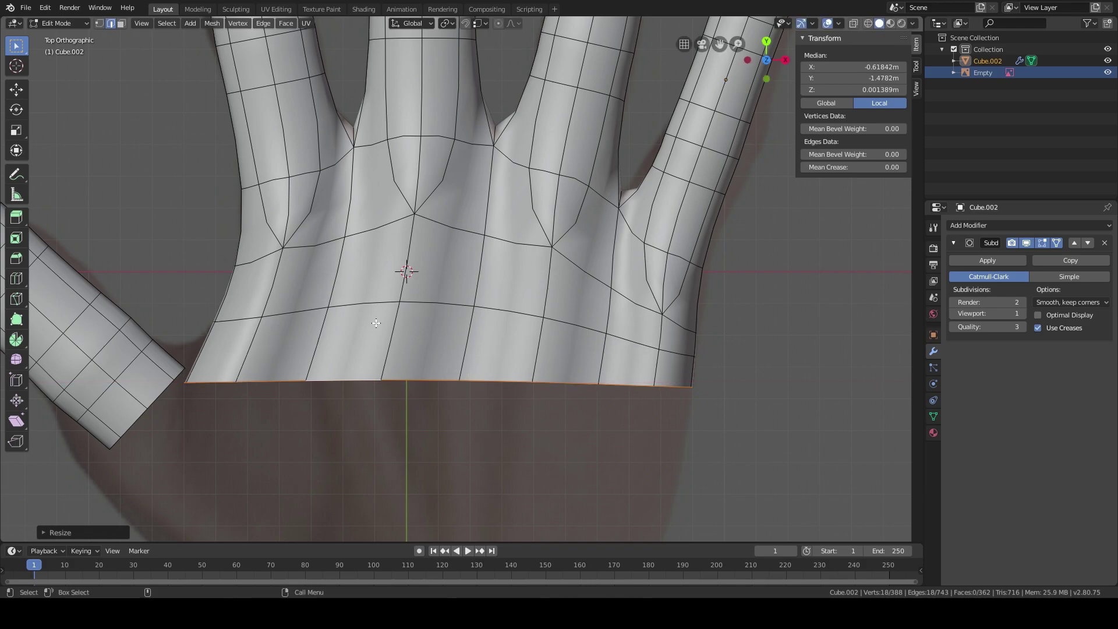
# Step: Move the rim loop back along global Y and nudge it in X, to a local median of about X -0.631 m, Y -1.422 m
pyautogui.press('g')
pyautogui.press('y')
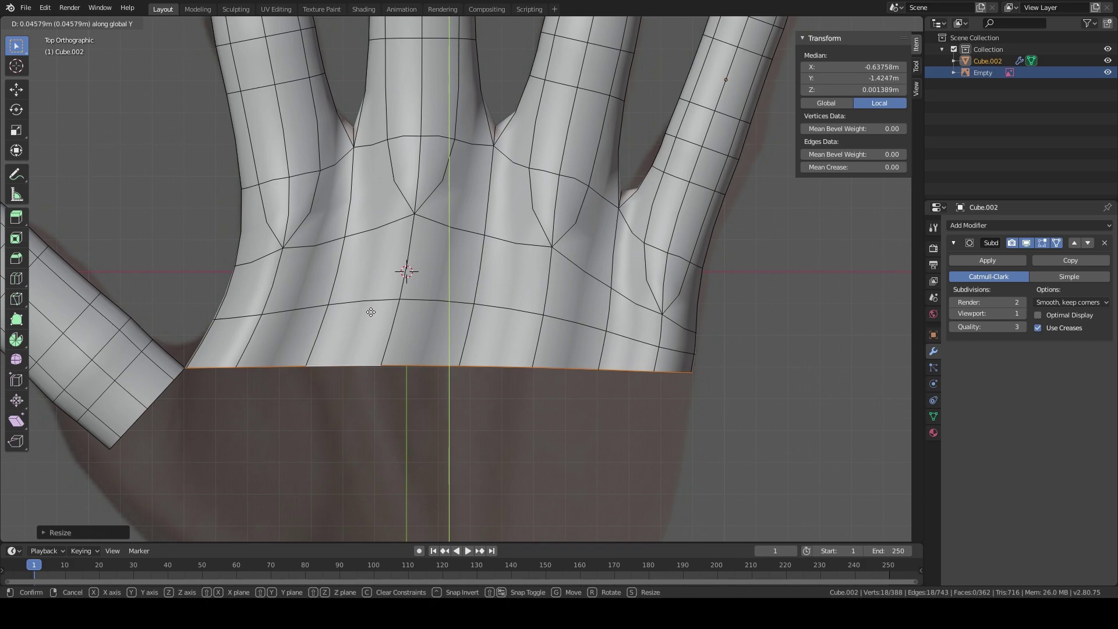
pyautogui.click(372, 314)
pyautogui.press('g')
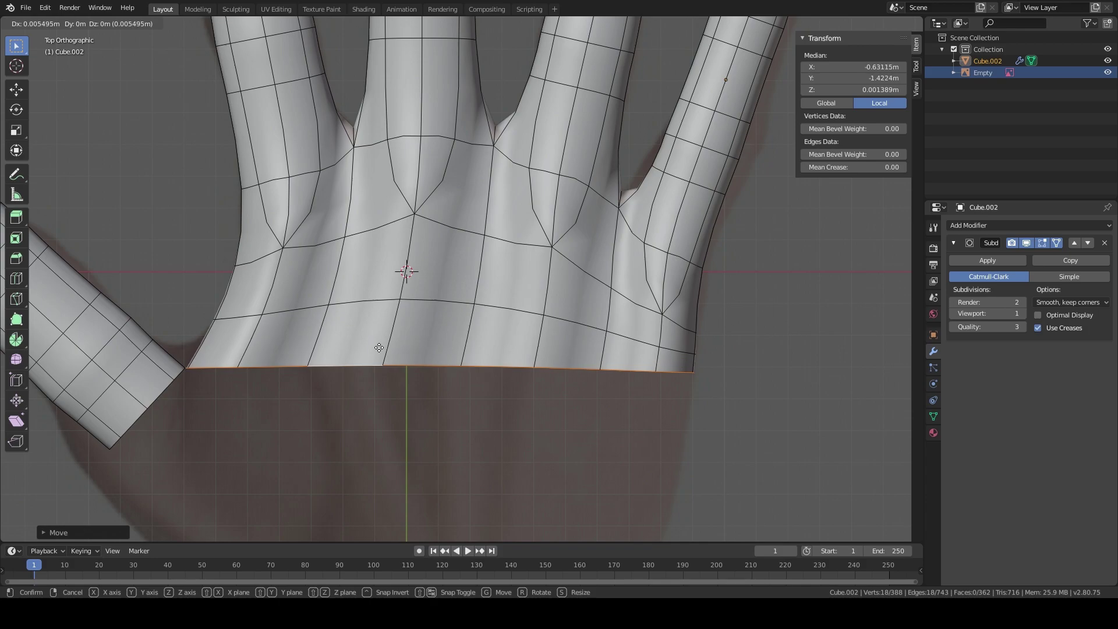
pyautogui.click(379, 348)
# Step: Dissolve three cross-section edge loops on the lower half of the thumb
pyautogui.keyDown('shift'); pyautogui.moveTo(336, 353); pyautogui.dragTo(421, 357, button='middle'); pyautogui.keyUp('shift')
pyautogui.keyDown('shift'); pyautogui.moveTo(382, 304); pyautogui.dragTo(321, 378, button='middle'); pyautogui.keyUp('shift')
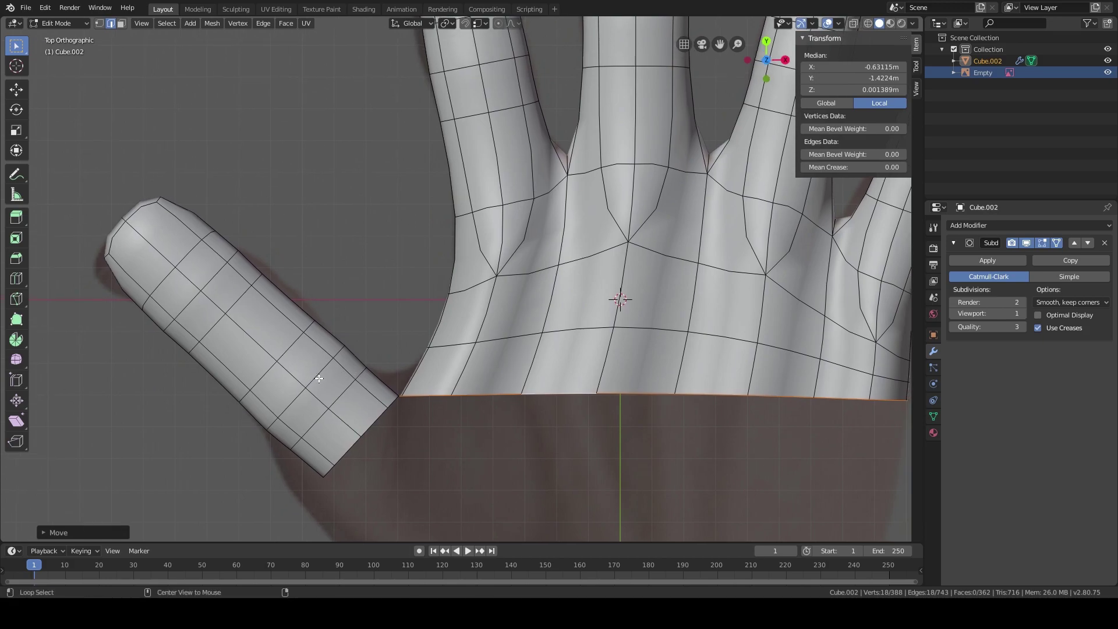
pyautogui.keyDown('alt'); pyautogui.click(315, 377); pyautogui.keyUp('alt')
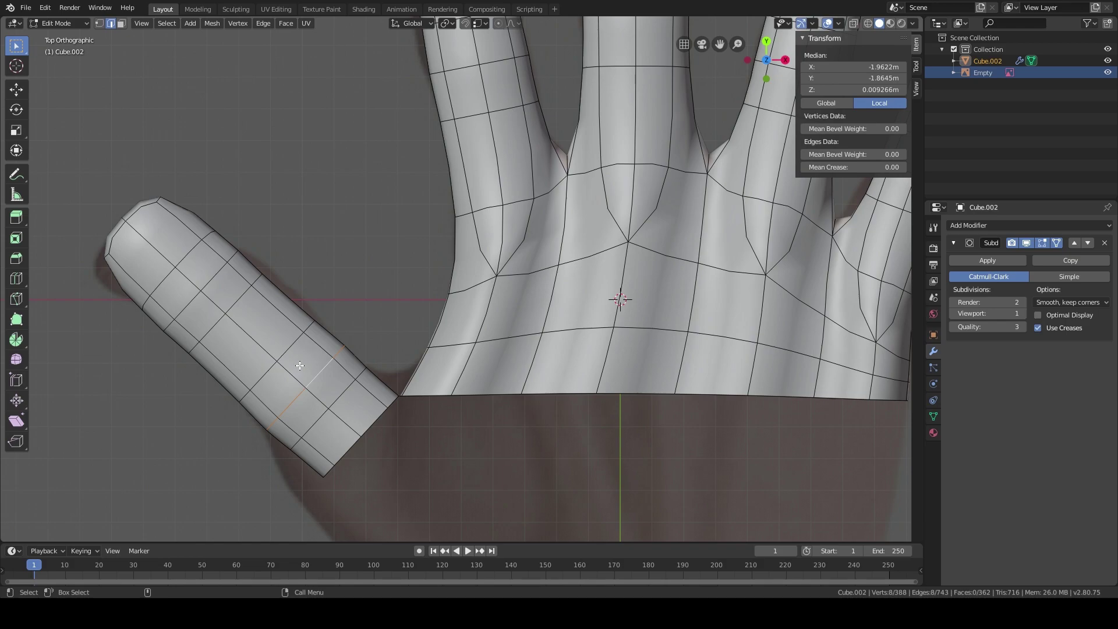
pyautogui.hotkey('ctrl', 'x')
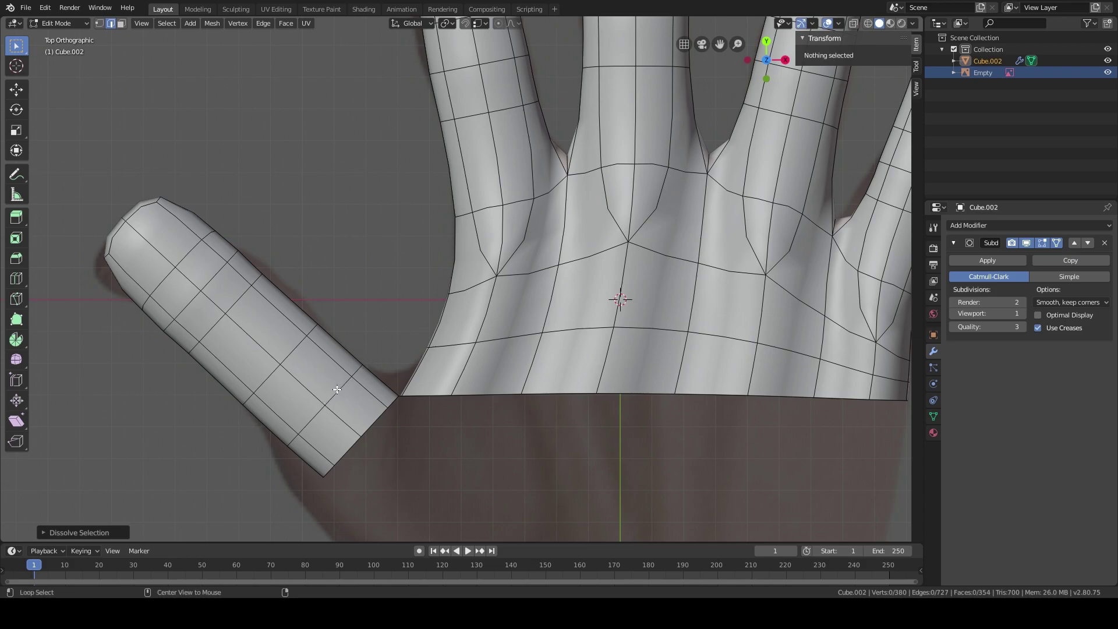
pyautogui.keyDown('alt'); pyautogui.click(284, 384); pyautogui.keyUp('alt')
pyautogui.hotkey('ctrl', 'x')
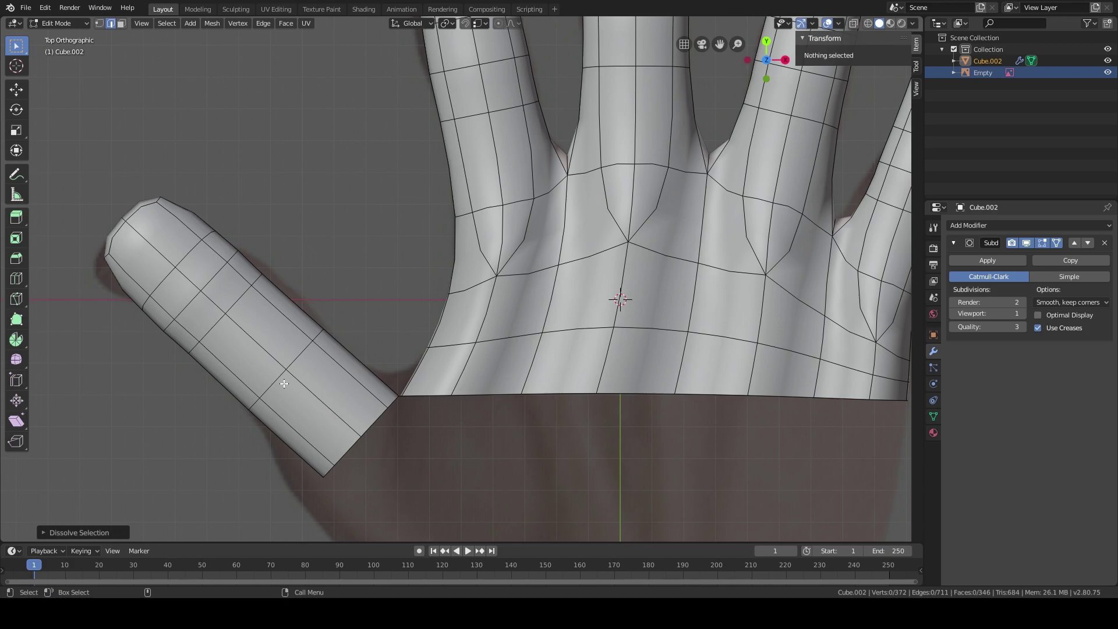
pyautogui.keyDown('alt'); pyautogui.click(299, 361); pyautogui.keyUp('alt')
pyautogui.hotkey('ctrl', 'x')
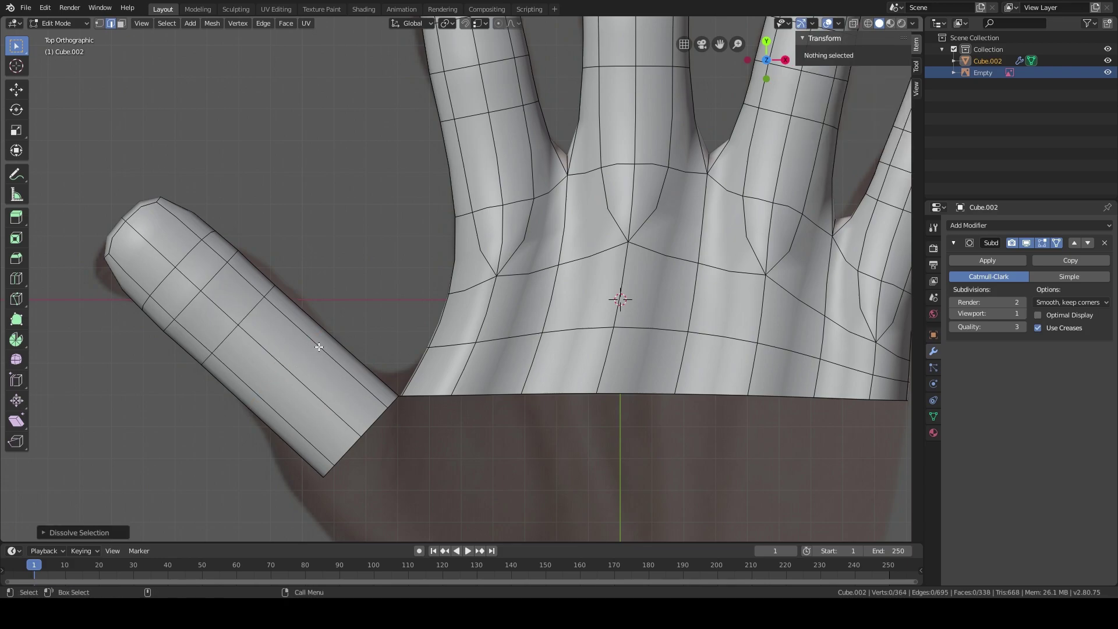
# Step: Add one centred loop cut across the long lower section of the thumb, then return to the selection tool
pyautogui.keyDown('shift'); pyautogui.moveTo(319, 346); pyautogui.dragTo(409, 387, button='middle'); pyautogui.keyUp('shift')
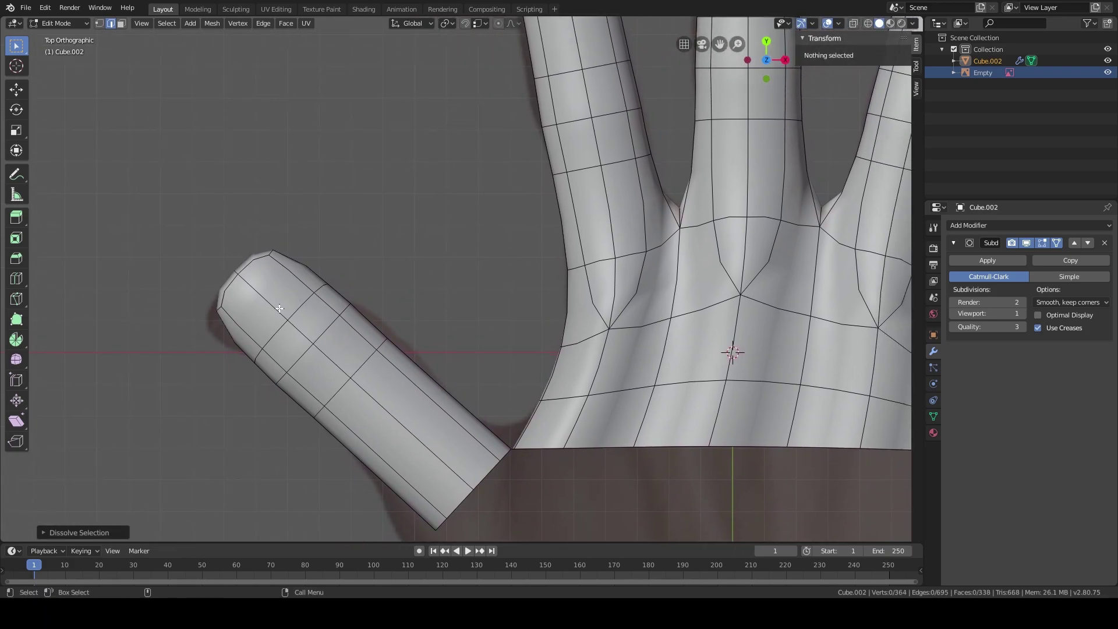
pyautogui.keyDown('shift'); pyautogui.moveTo(433, 375); pyautogui.dragTo(383, 306, button='middle'); pyautogui.keyUp('shift')
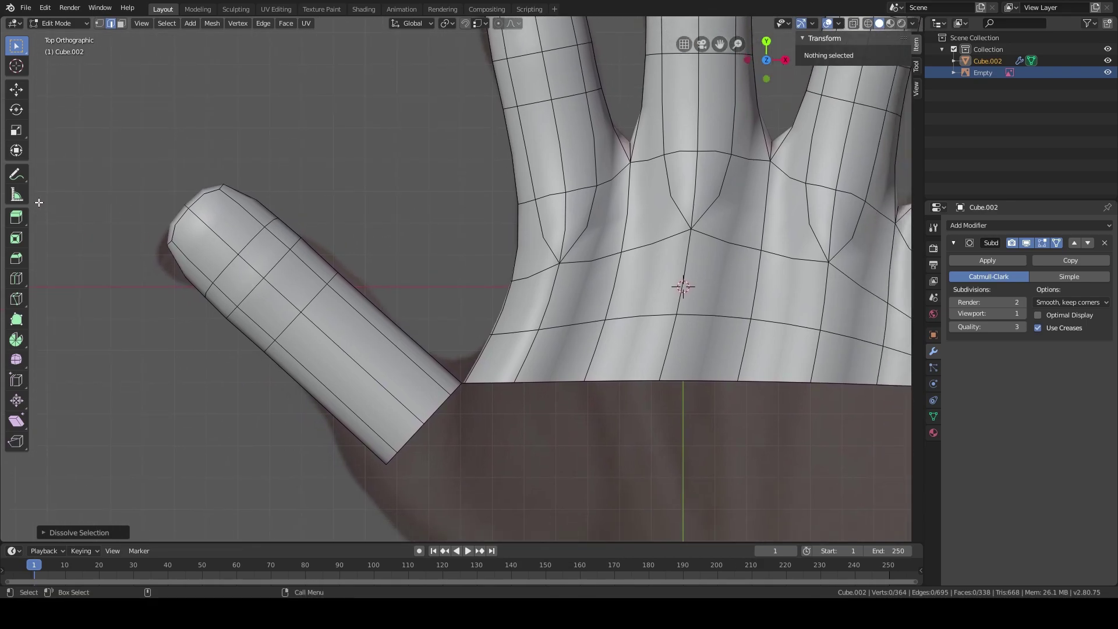
pyautogui.click(17, 280)
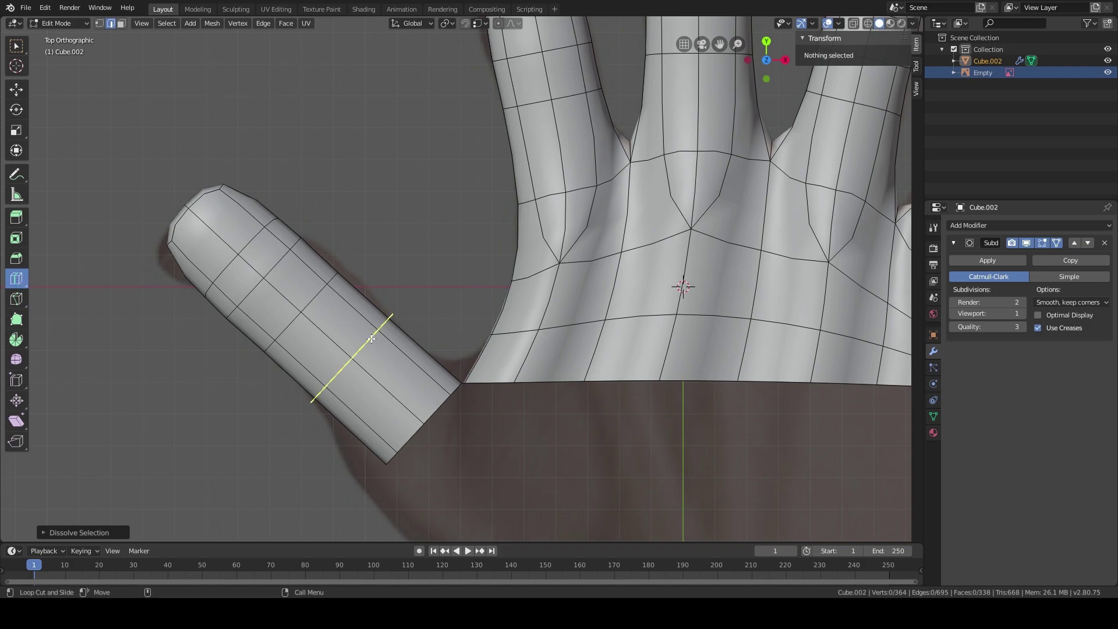
pyautogui.click(354, 354)
pyautogui.rightClick(361, 345)
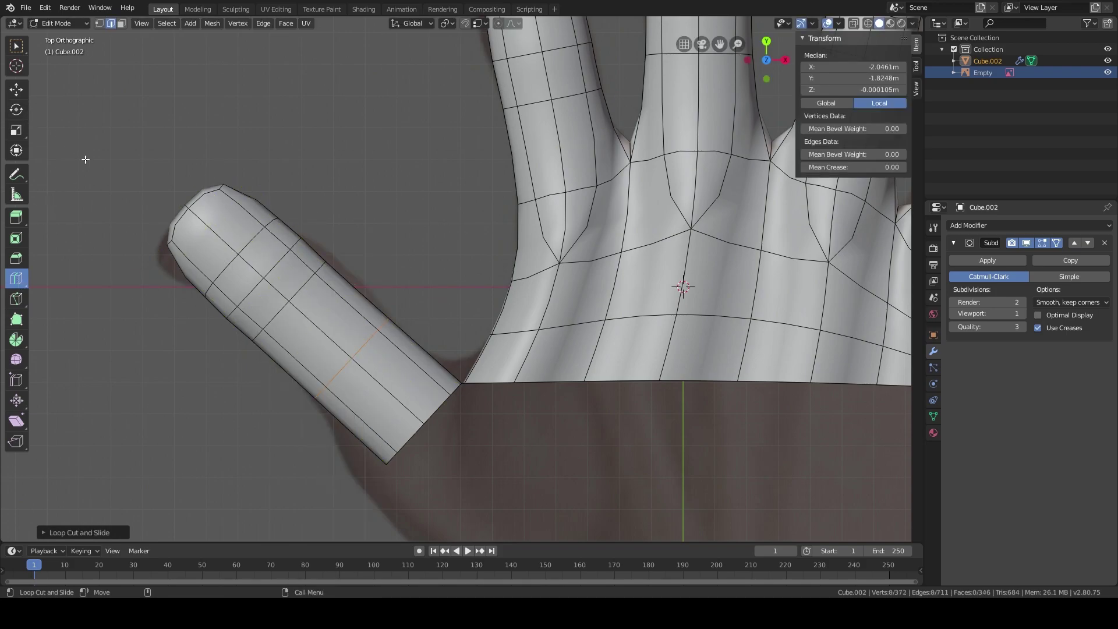
pyautogui.click(16, 46)
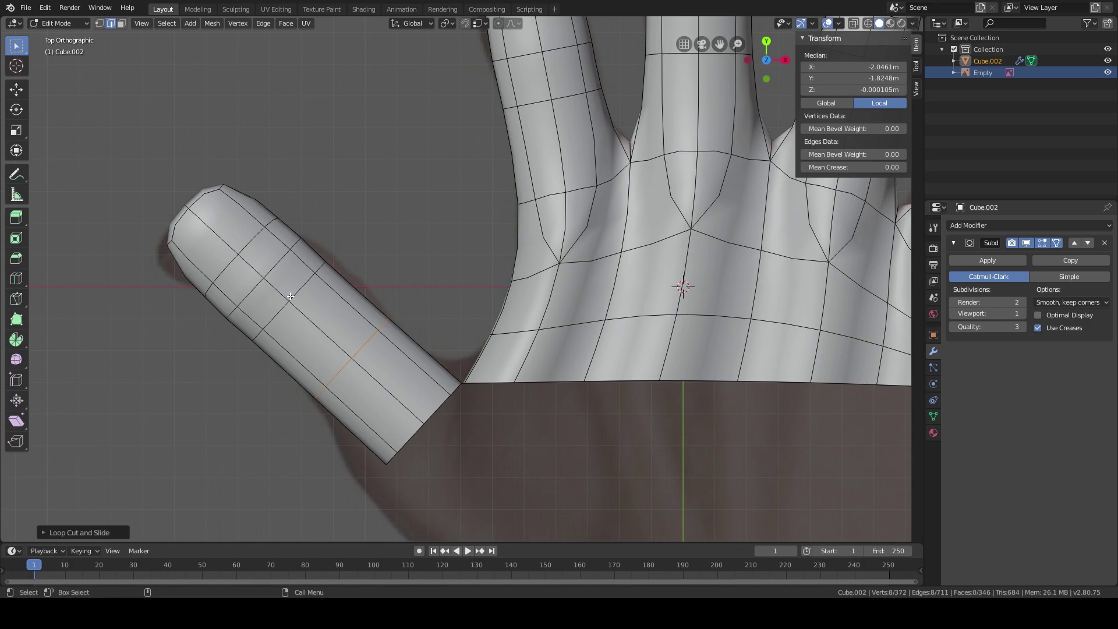
# Step: In wireframe shading, edge-slide the thumb's middle loop towards the base, to a local median of about X -2.24 m, Y -1.75 m
pyautogui.keyDown('alt'); pyautogui.click(291, 296); pyautogui.keyUp('alt')
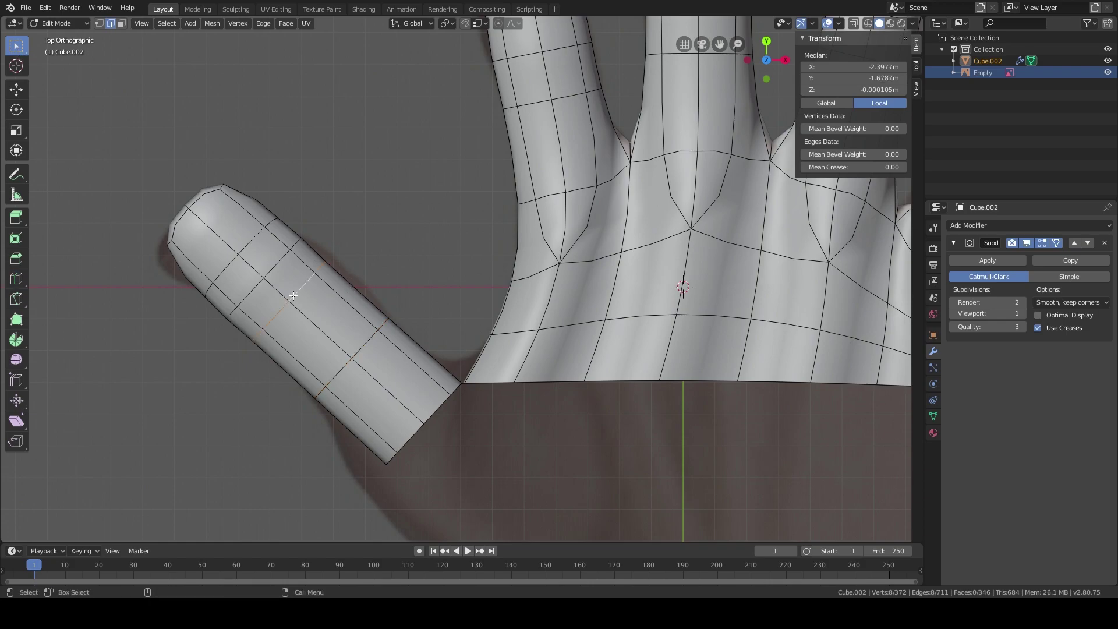
pyautogui.press('z')
pyautogui.click(361, 286)
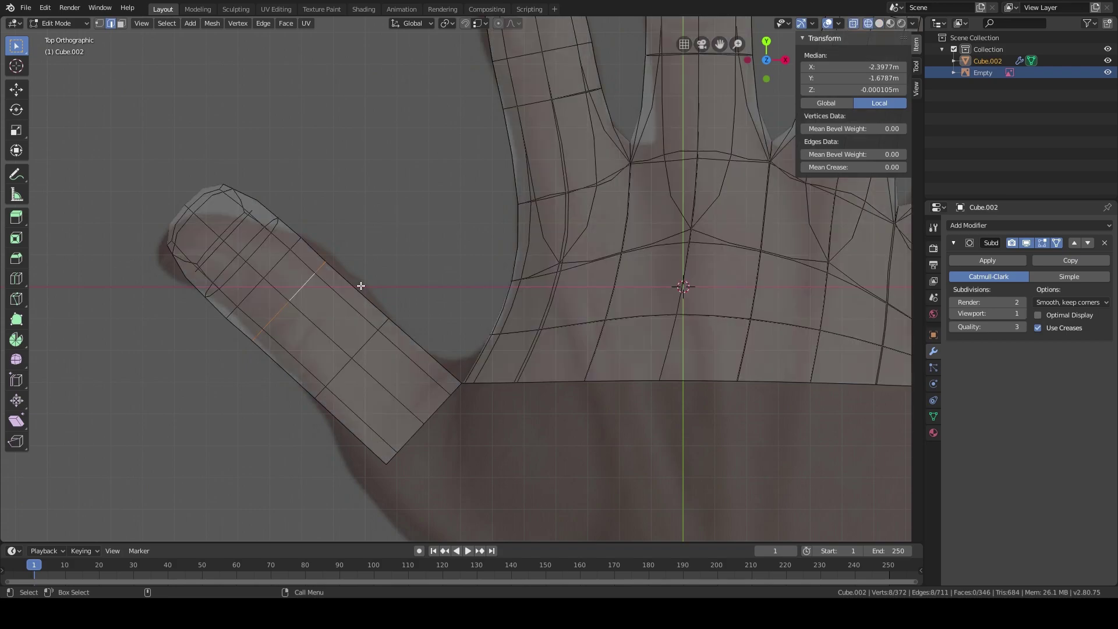
pyautogui.keyDown('alt'); pyautogui.click(278, 311); pyautogui.keyUp('alt')
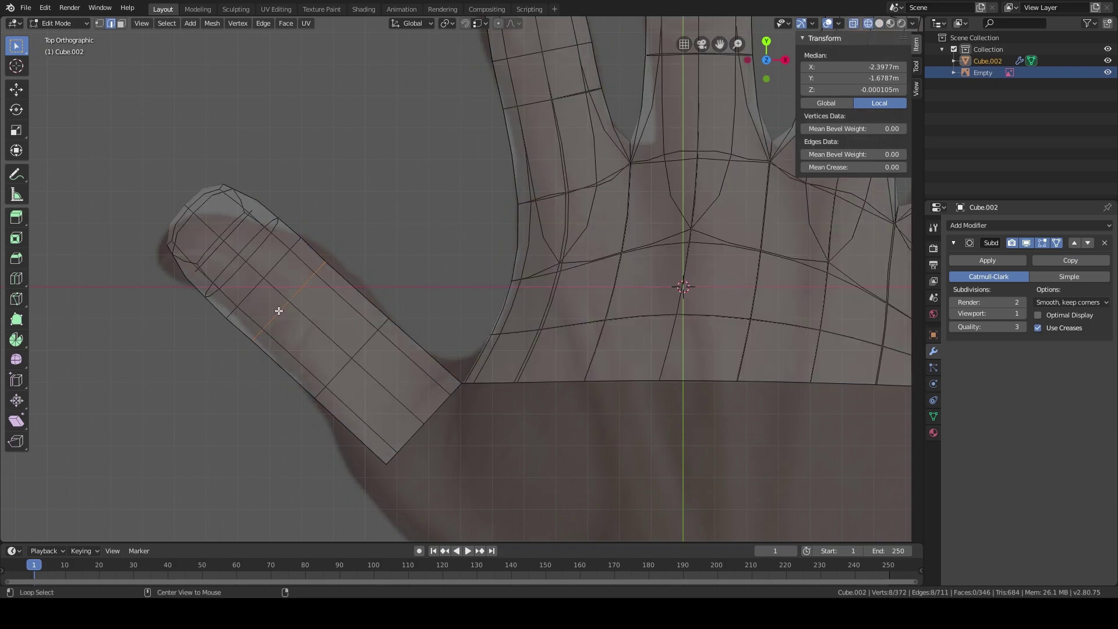
pyautogui.keyDown('alt'); pyautogui.click(282, 305); pyautogui.keyUp('alt')
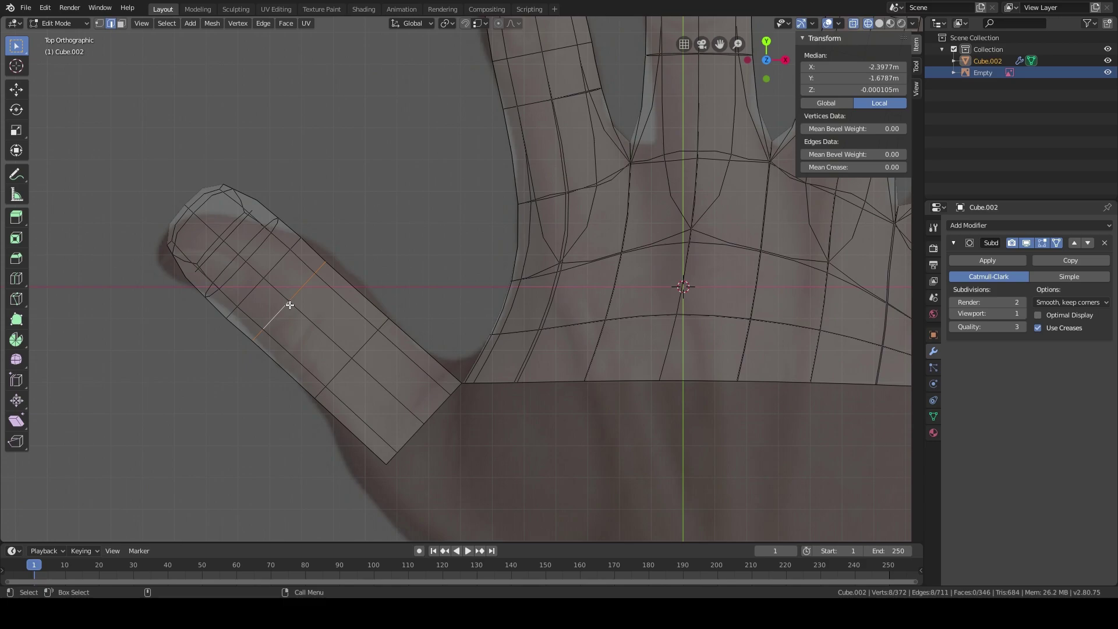
pyautogui.press('g')
pyautogui.press('g')
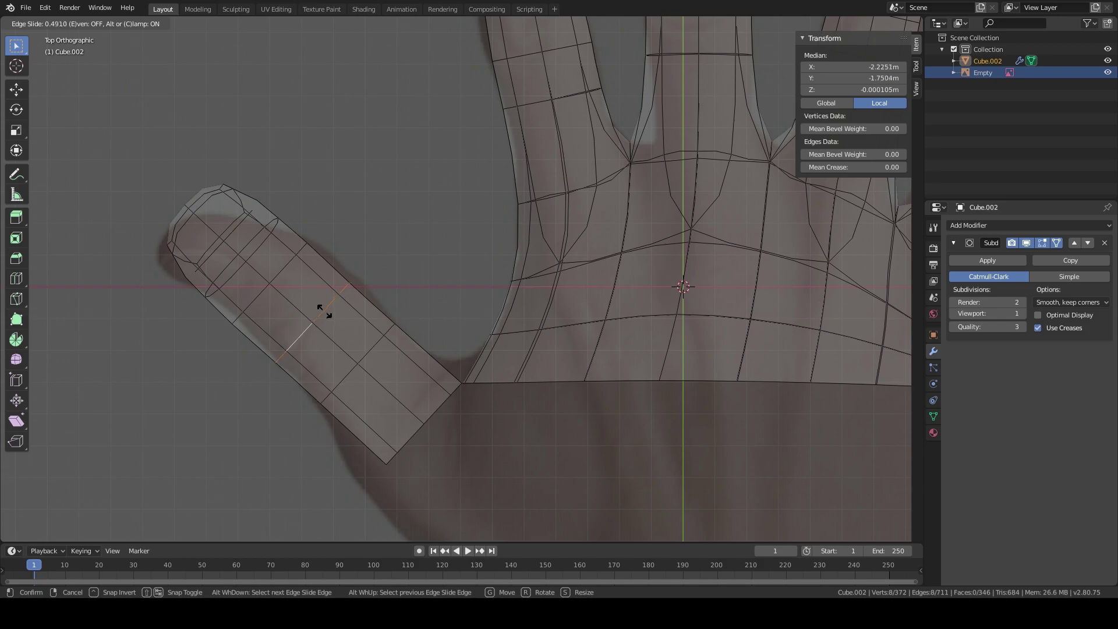
pyautogui.click(320, 312)
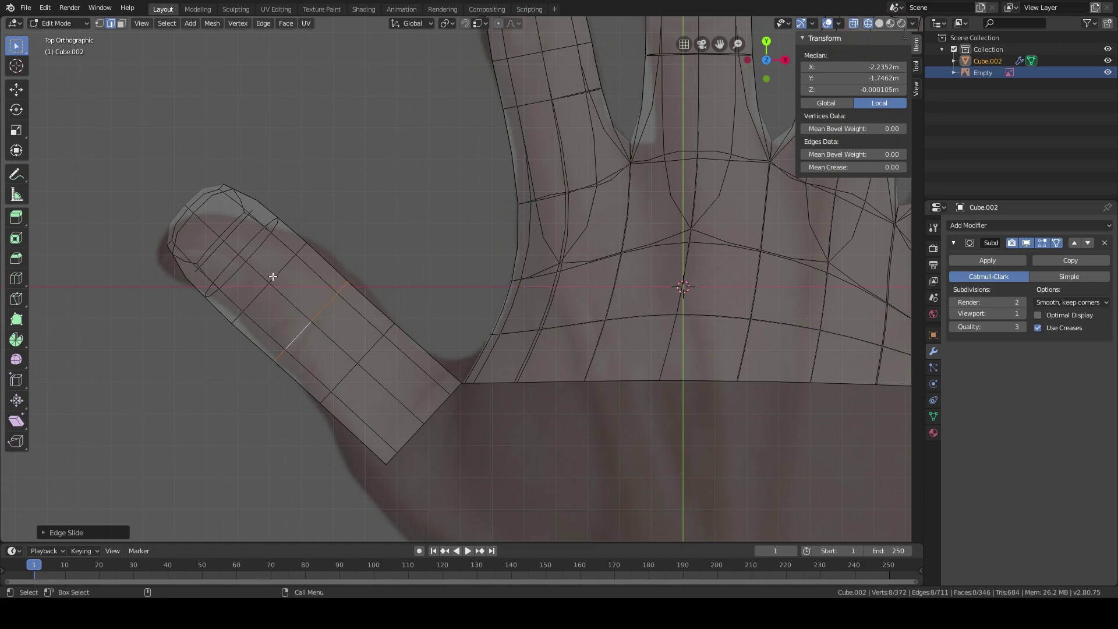
# Step: Edge-slide the adjacent loop nearer the thumb's tip towards the base, to a local median of about X -2.38 m, Y -1.69 m
pyautogui.keyDown('alt'); pyautogui.click(279, 272); pyautogui.keyUp('alt')
pyautogui.press('g')
pyautogui.press('g')
pyautogui.click(303, 287)
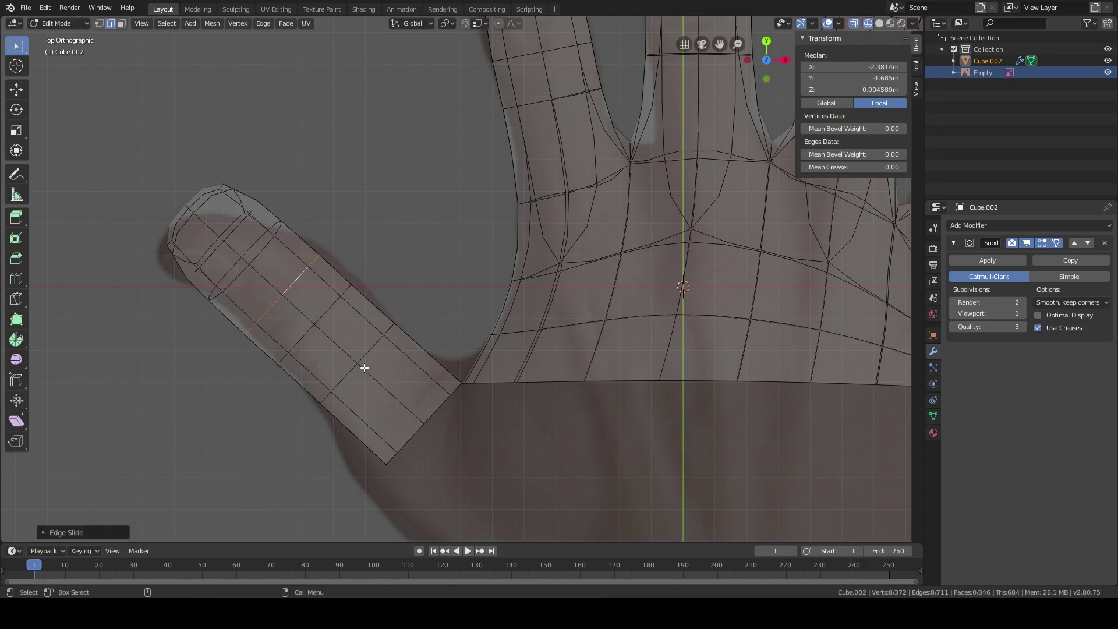
# Step: Edge-slide the newly cut loop near the thumb's base to adjust its spacing
pyautogui.keyDown('alt'); pyautogui.click(349, 374); pyautogui.keyUp('alt')
pyautogui.press('g')
pyautogui.press('g')
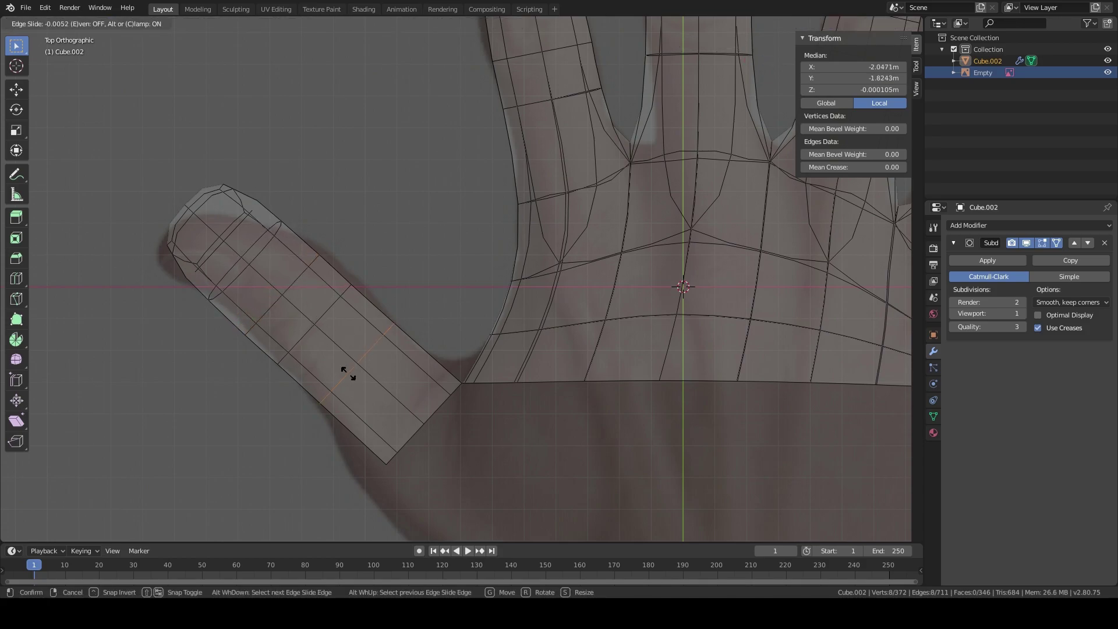
# Step: Select the edge loop around the middle of the thumb and scale it up slightly in solid shading
pyautogui.click(298, 333)
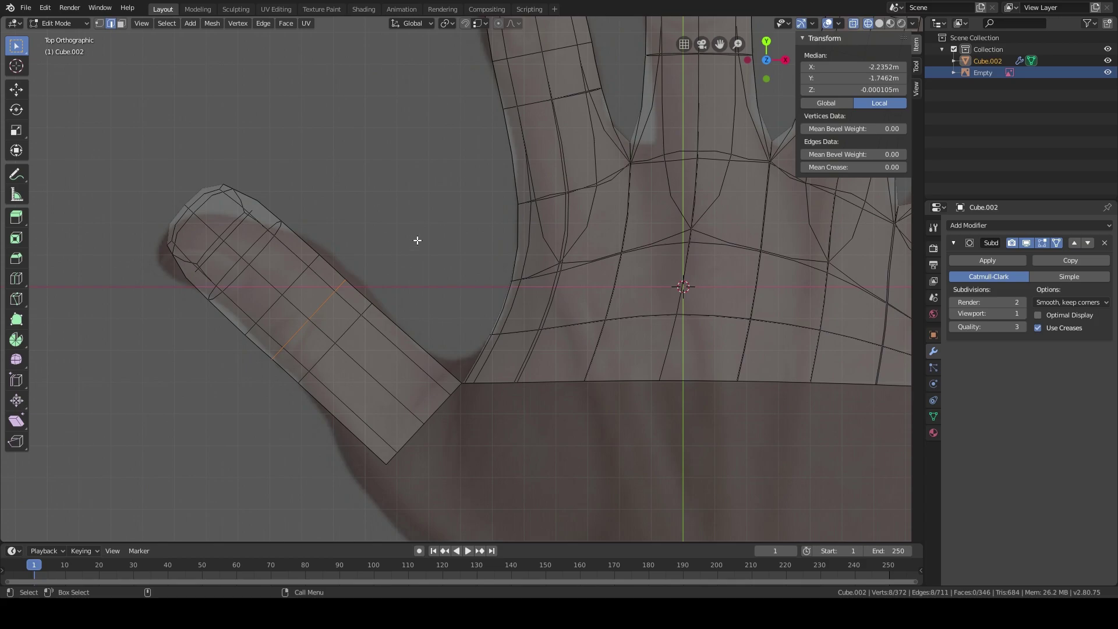
pyautogui.press('z')
pyautogui.click(498, 244)
pyautogui.moveTo(499, 242)
pyautogui.mouseDown(button='middle')
pyautogui.moveTo(347, 327)
pyautogui.moveTo(396, 242)
pyautogui.mouseUp(button='middle')
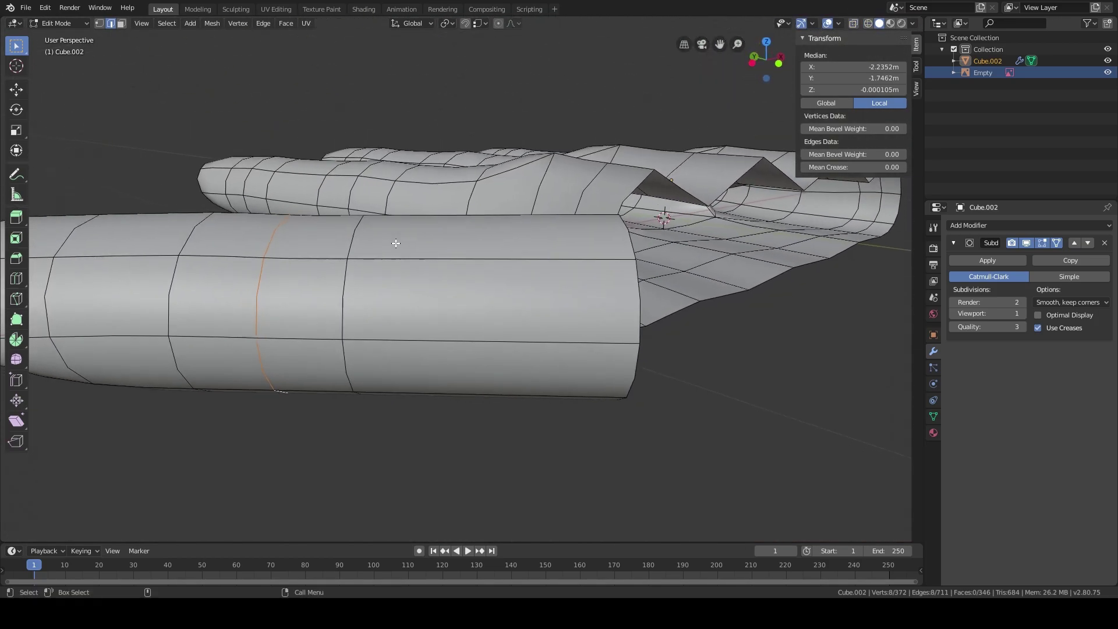
pyautogui.press('s')
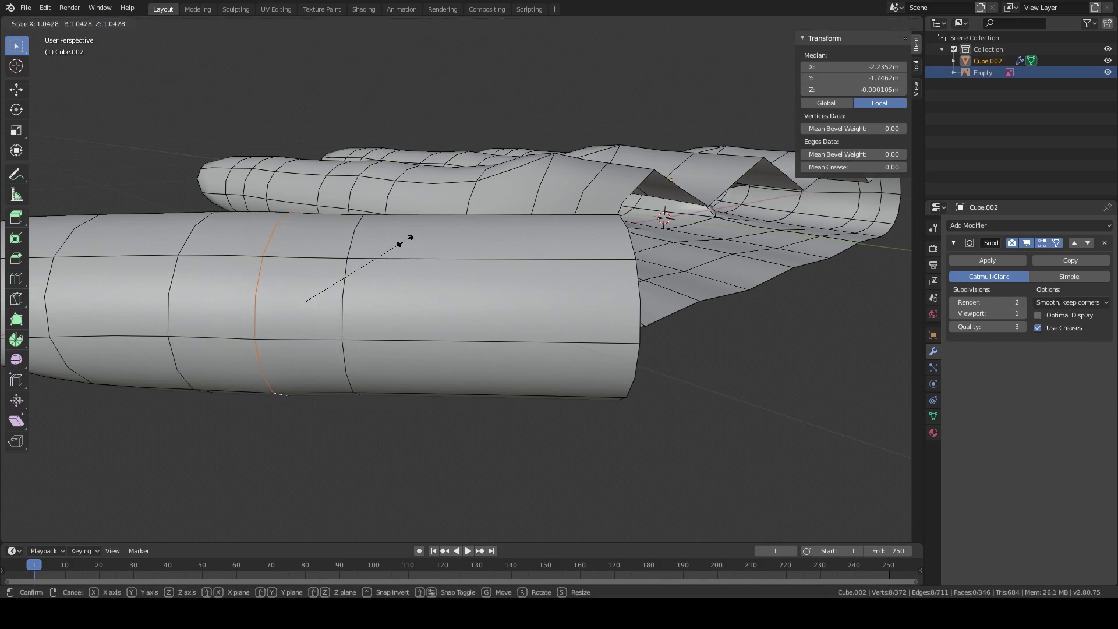
pyautogui.click(410, 240)
# Step: Raise the enlarged thumb edge loop about 0.01 m along the global Z axis
pyautogui.moveTo(414, 271); pyautogui.dragTo(436, 249, button='middle')
pyautogui.press('g')
pyautogui.press('z')
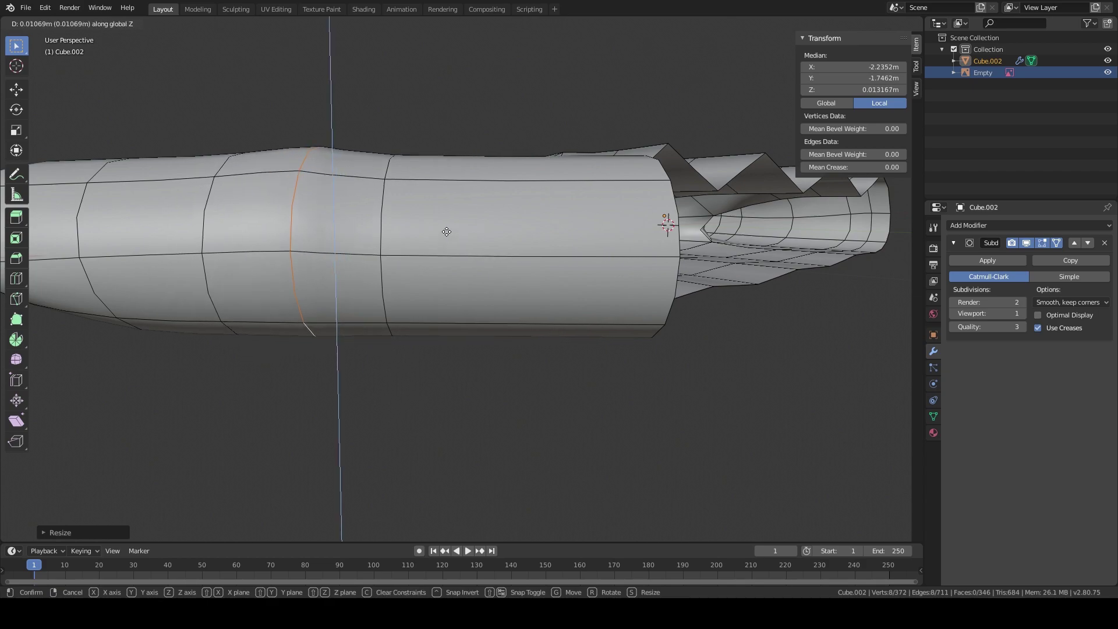
pyautogui.click(446, 233)
# Step: Select the open edge loop at the base of the palm and extrude it about 0.15 m along negative Y in top view
pyautogui.keyDown('shift'); pyautogui.moveTo(360, 315); pyautogui.dragTo(576, 219, button='middle'); pyautogui.keyUp('shift')
pyautogui.moveTo(409, 237); pyautogui.dragTo(360, 315, button='middle')
pyautogui.moveTo(526, 304); pyautogui.dragTo(296, 180, button='middle')
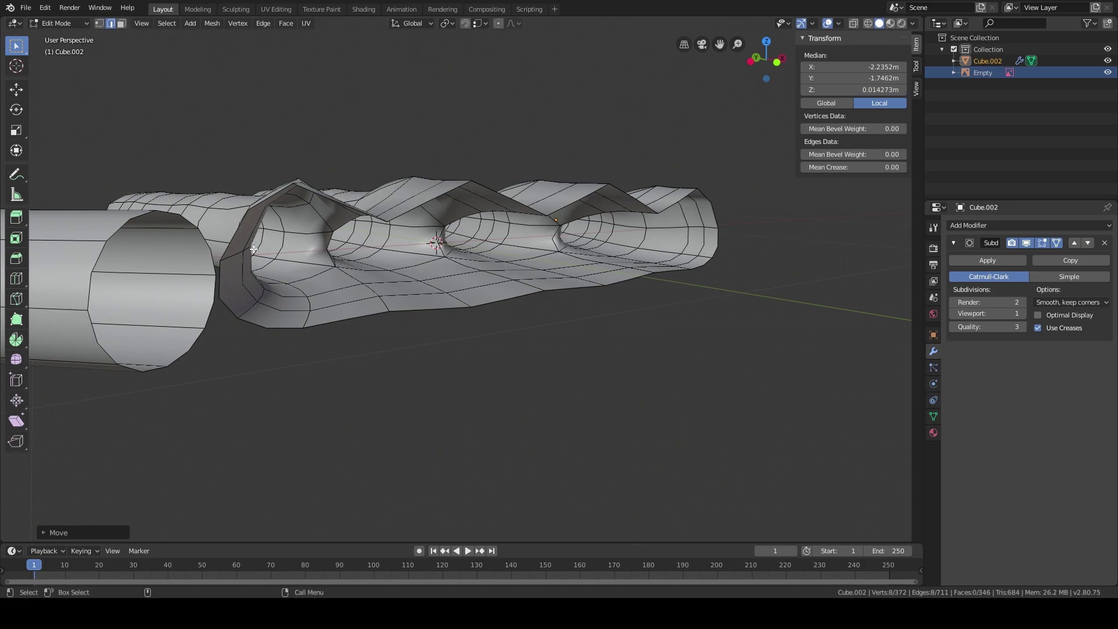
pyautogui.moveTo(170, 267); pyautogui.dragTo(313, 273, button='middle')
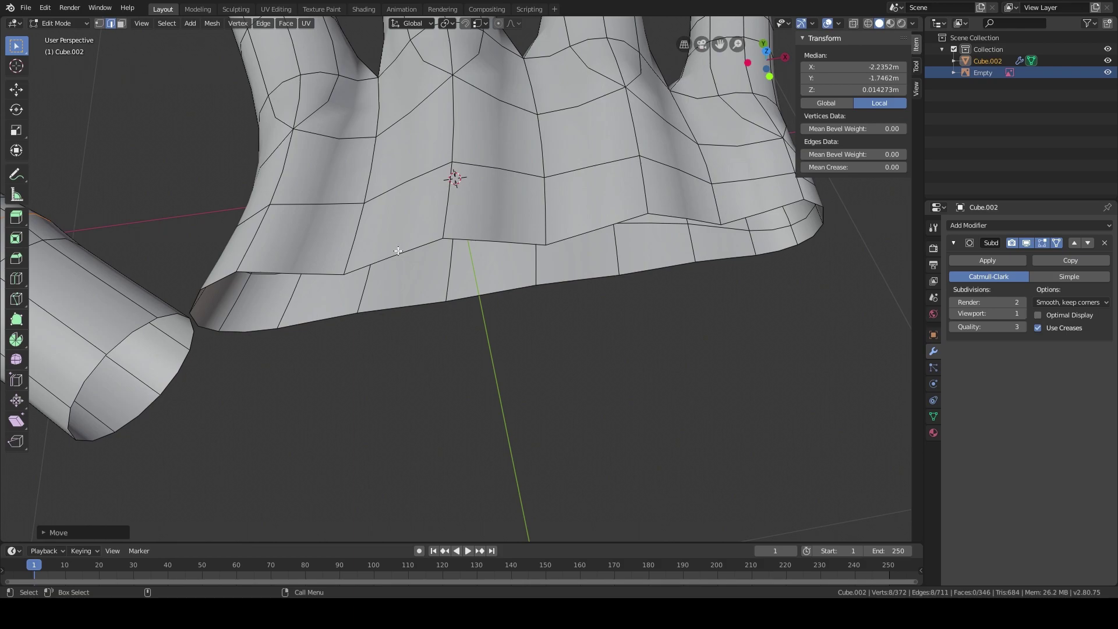
pyautogui.keyDown('alt'); pyautogui.click(313, 272); pyautogui.keyUp('alt')
pyautogui.moveTo(492, 229); pyautogui.dragTo(499, 232, button='middle')
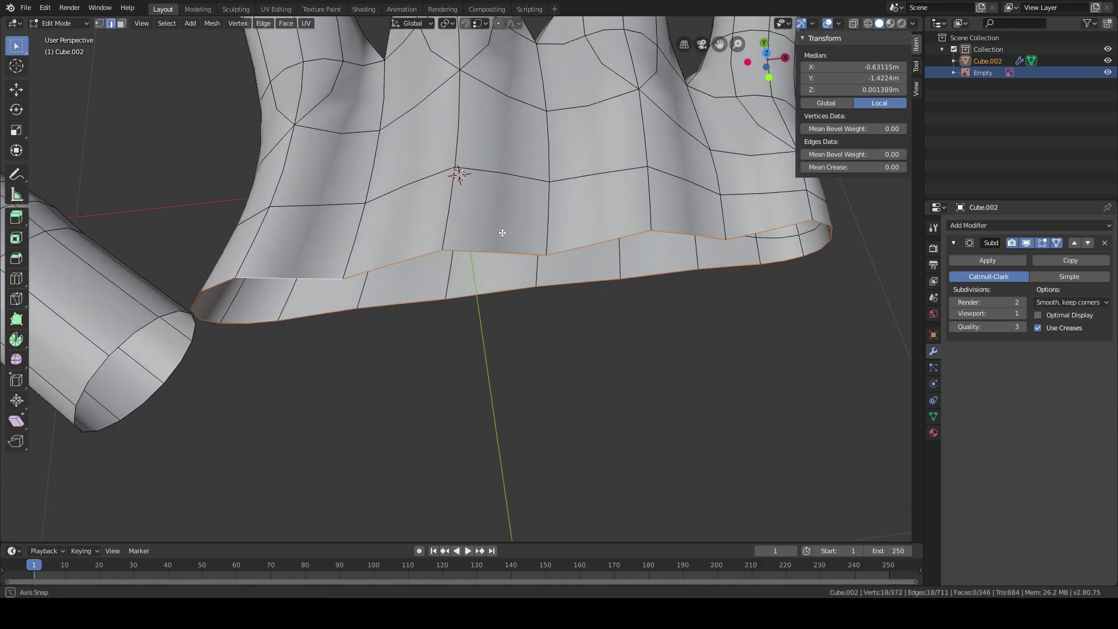
pyautogui.press('KP_7')
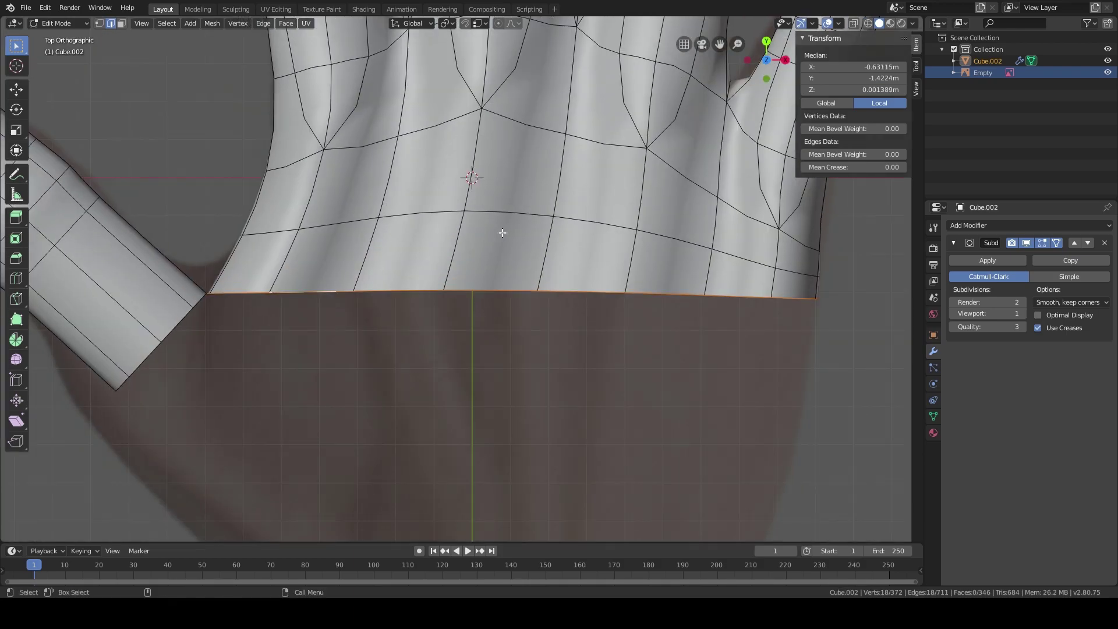
pyautogui.press('KP_5')
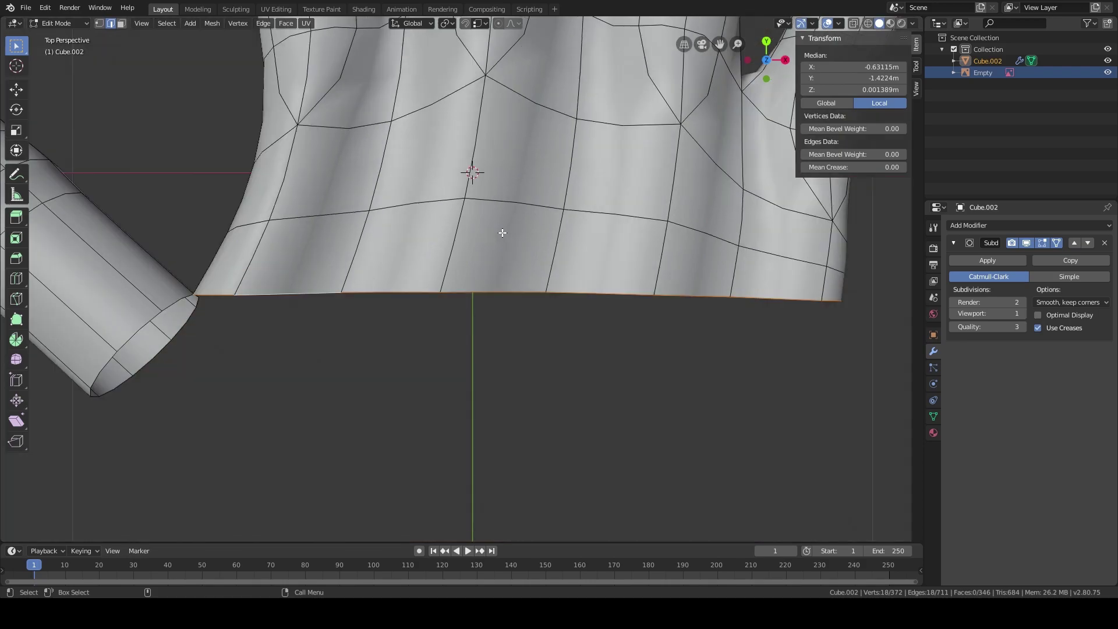
pyautogui.press('KP_5')
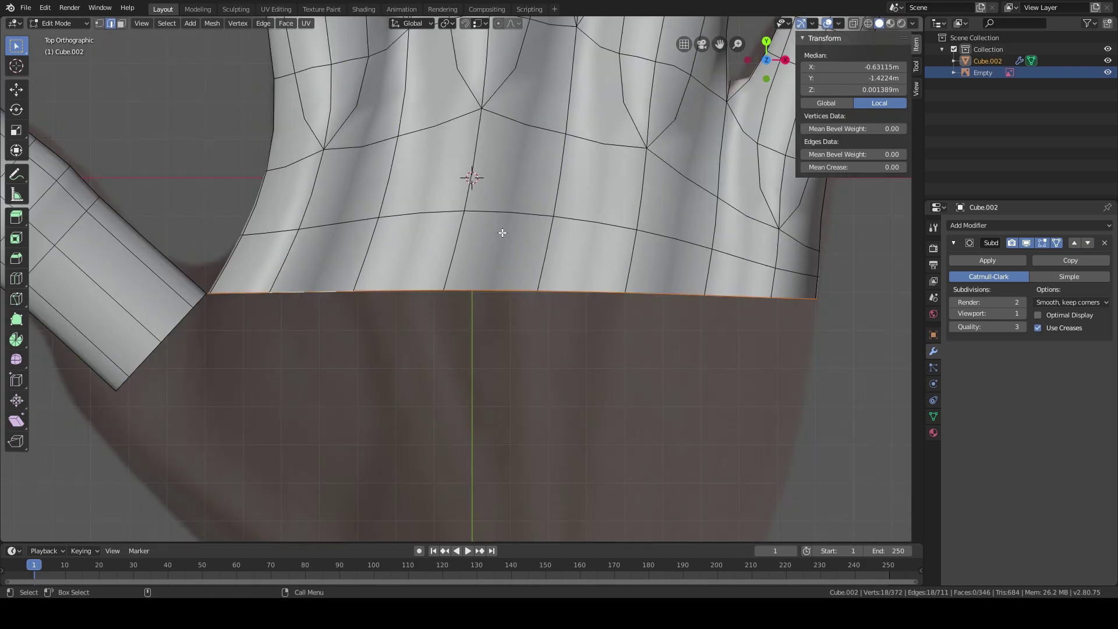
pyautogui.press('e')
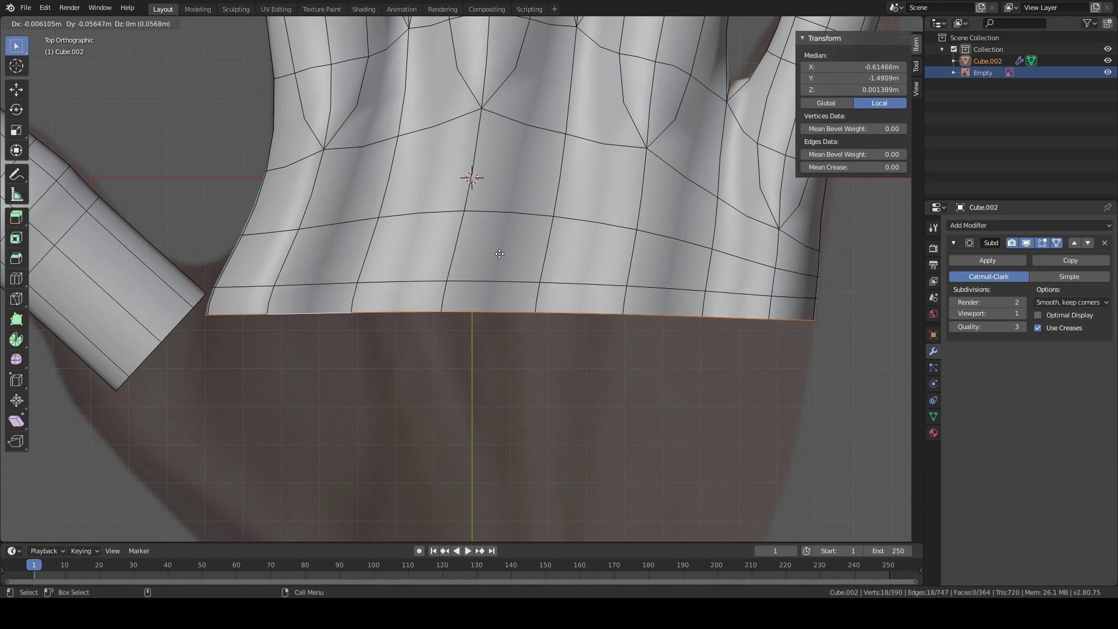
pyautogui.press('y')
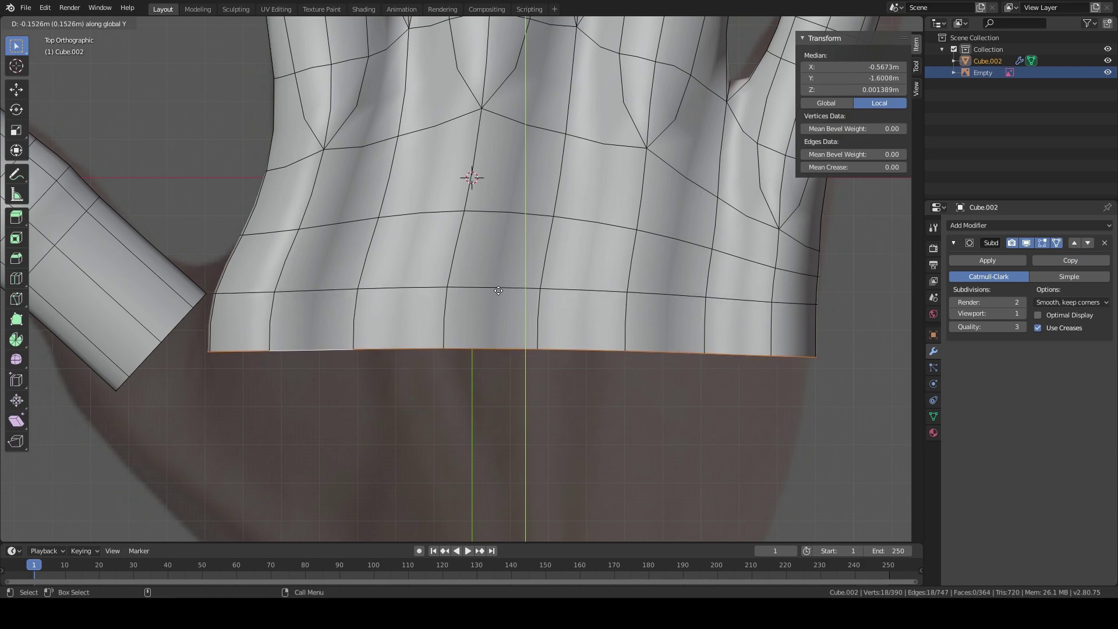
pyautogui.click(498, 294)
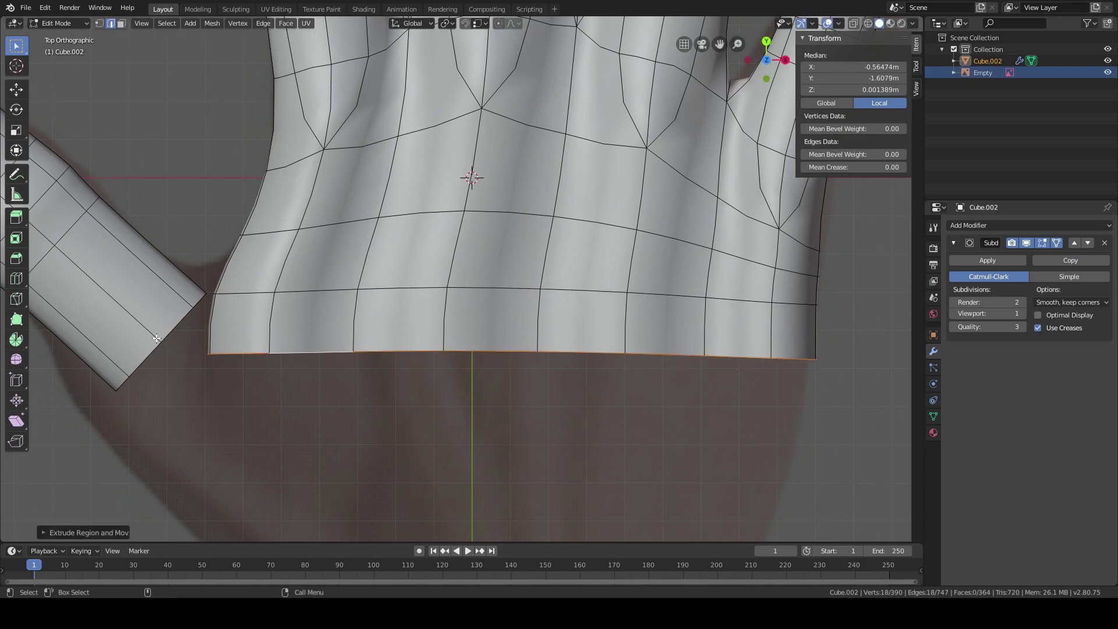
# Step: Extrude the palm's open edge loop again toward the wrist, about 0.17 m along negative Y
pyautogui.scroll(-3, 489, 292)
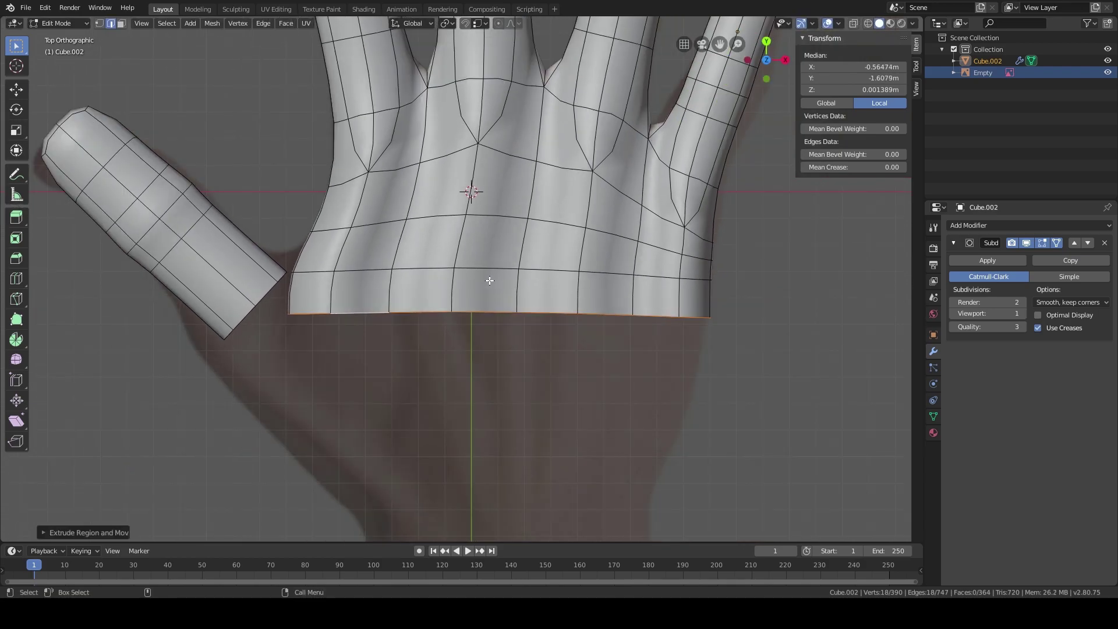
pyautogui.press('e')
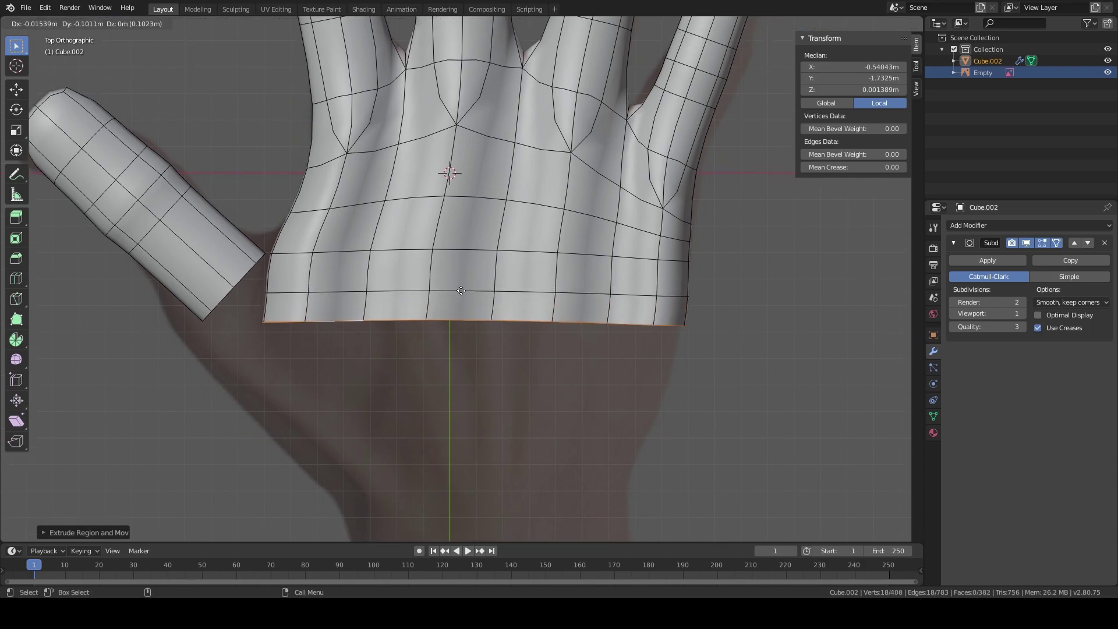
pyautogui.press('y')
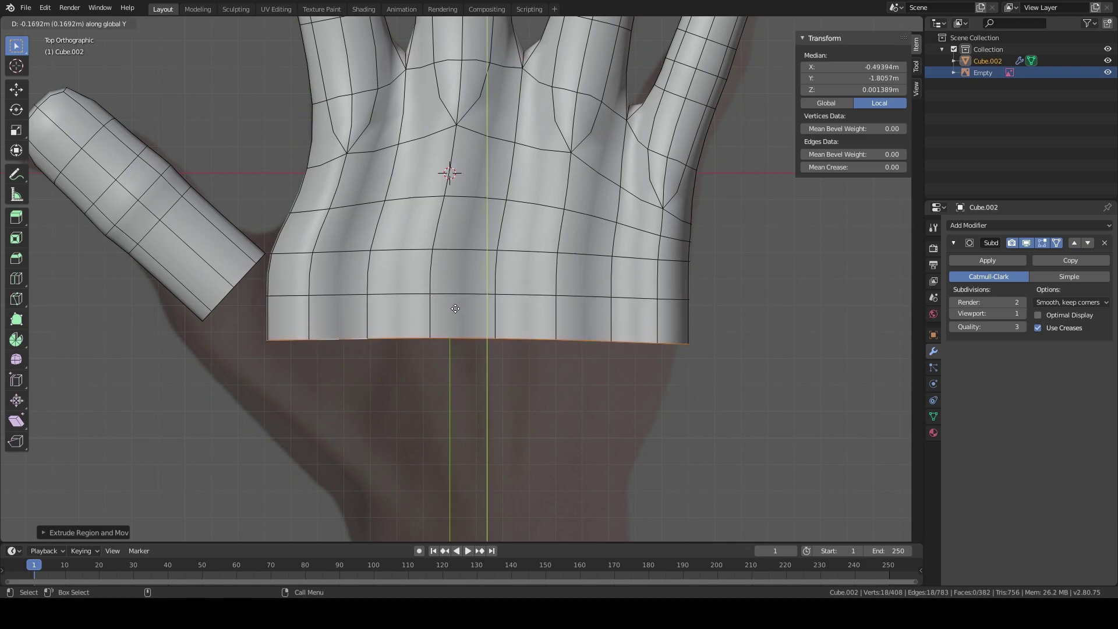
pyautogui.click(454, 310)
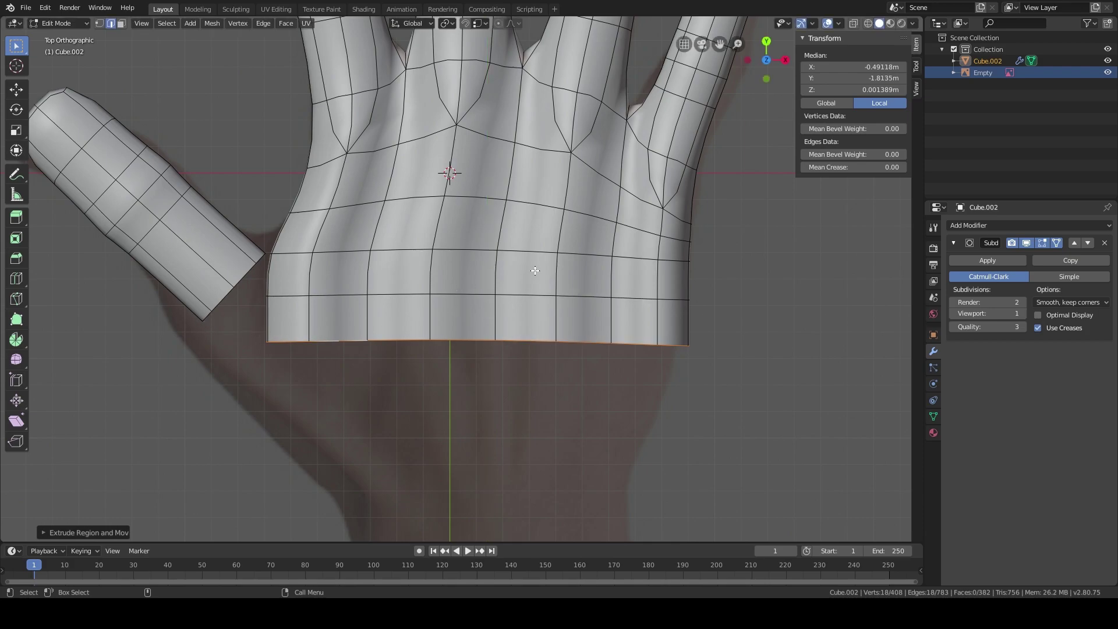
# Step: Shift the palm's open edge loop along X toward the thumb to follow the reference hand outline
pyautogui.keyDown('shift'); pyautogui.moveTo(534, 271); pyautogui.dragTo(497, 292, button='middle'); pyautogui.keyUp('shift')
pyautogui.press('g')
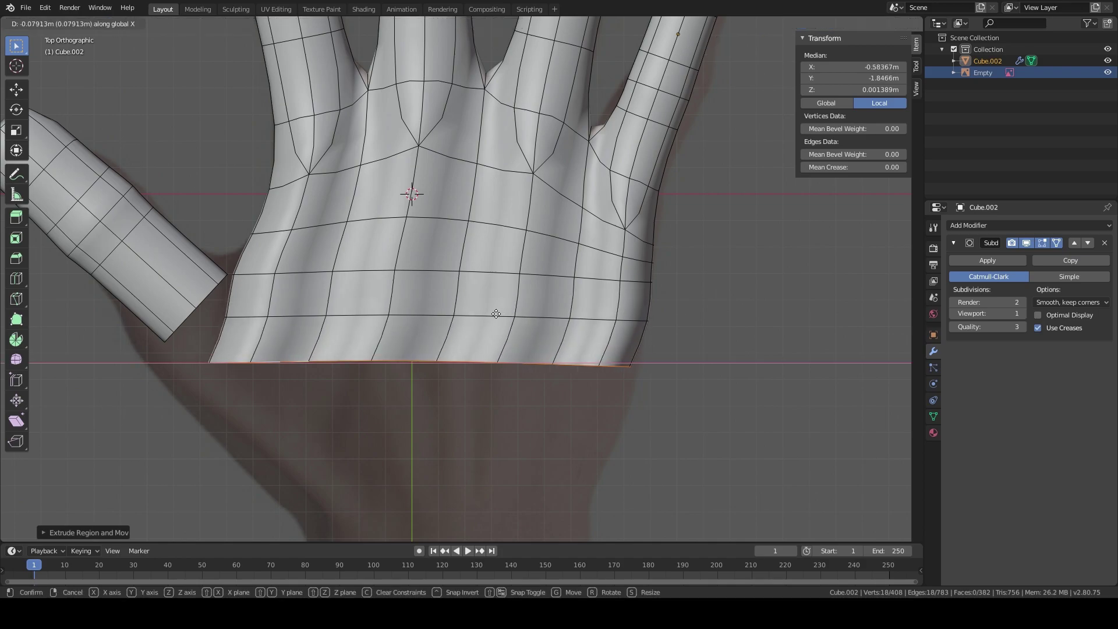
pyautogui.click(507, 316)
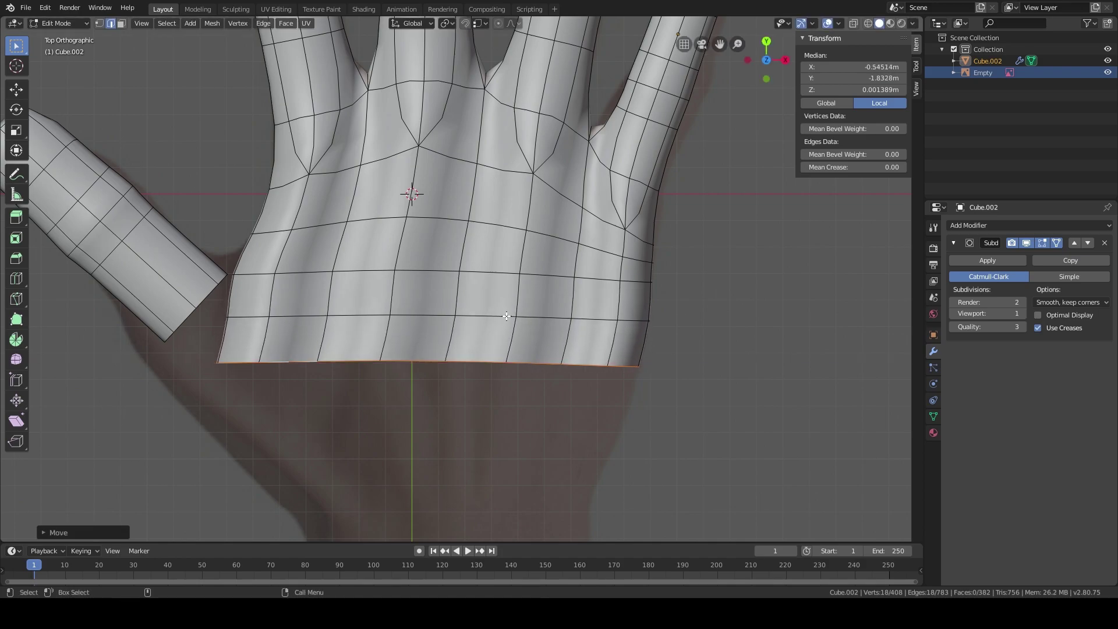
# Step: In wireframe shading, move the edge loop just above the palm's open edge about 0.02 m along negative X
pyautogui.press('z')
pyautogui.click(421, 317)
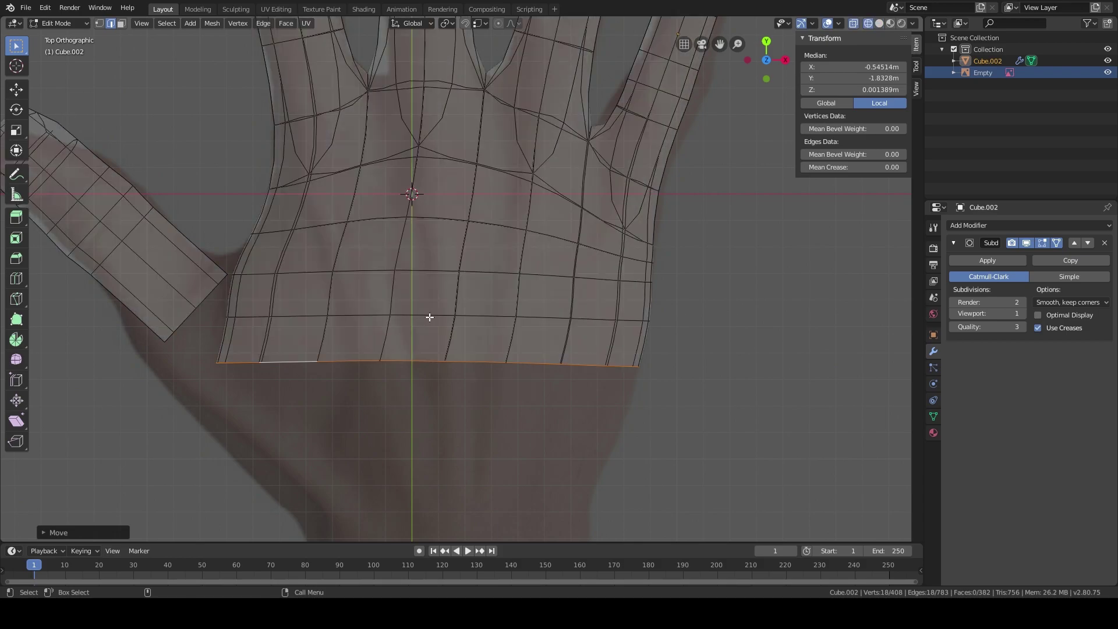
pyautogui.scroll(5, 518, 310)
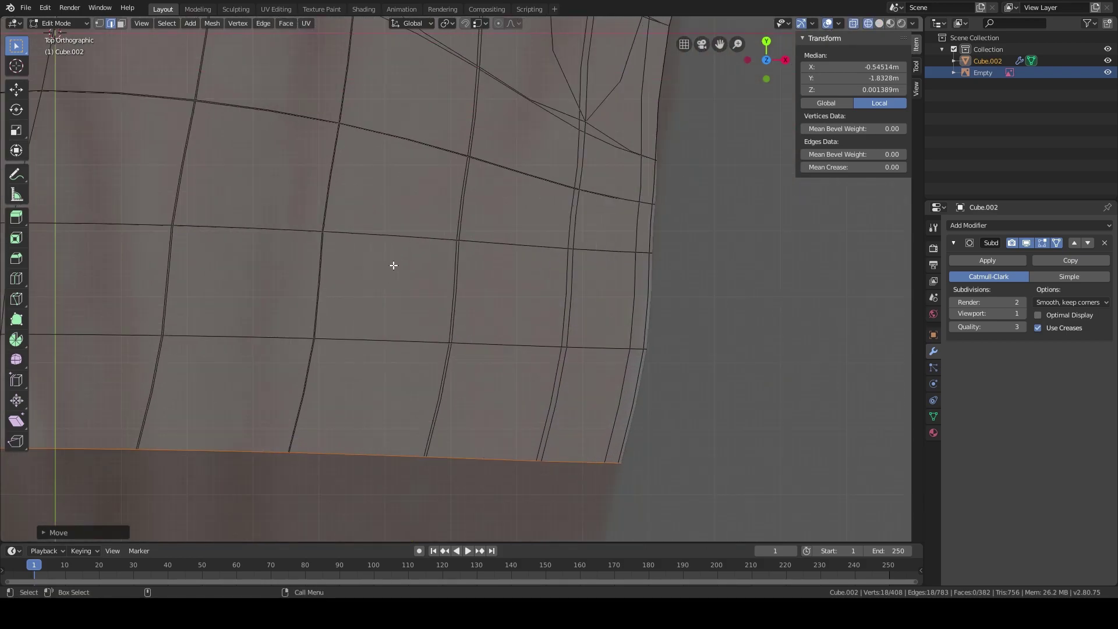
pyautogui.scroll(-4, 393, 266)
pyautogui.keyDown('shift'); pyautogui.moveTo(392, 265); pyautogui.dragTo(433, 302, button='middle'); pyautogui.keyUp('shift')
pyautogui.keyDown('alt'); pyautogui.click(359, 313); pyautogui.keyUp('alt')
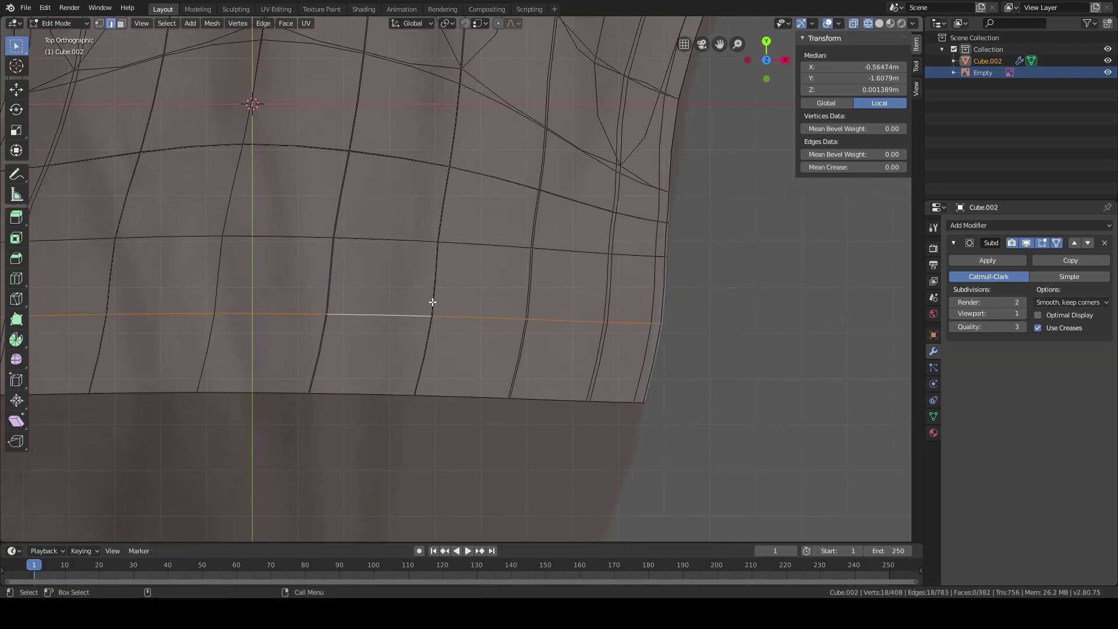
pyautogui.press('g')
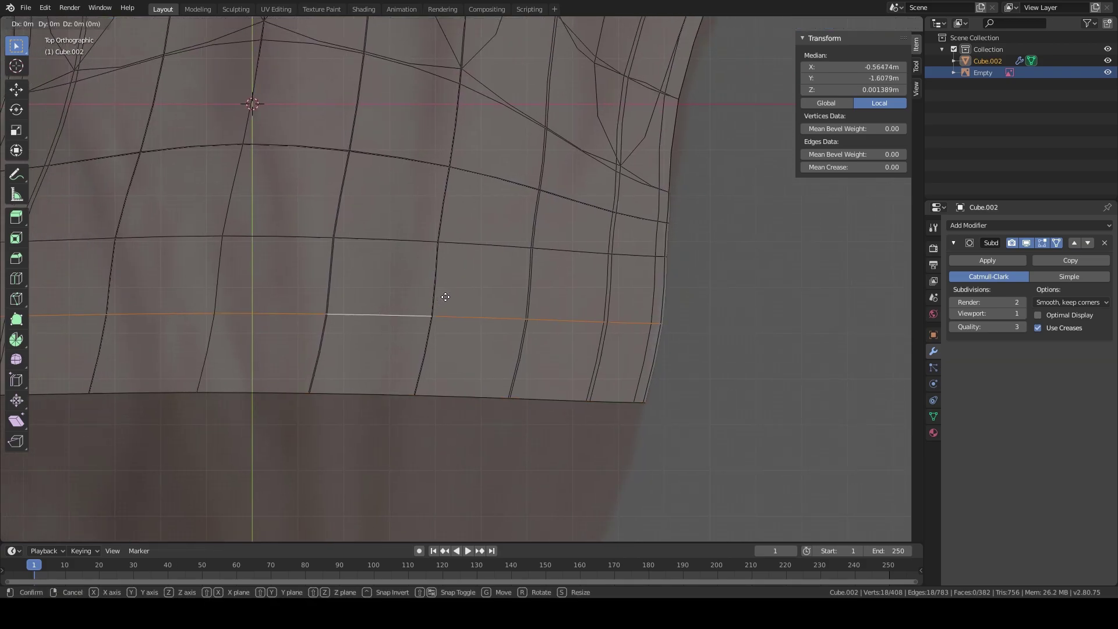
pyautogui.press('x')
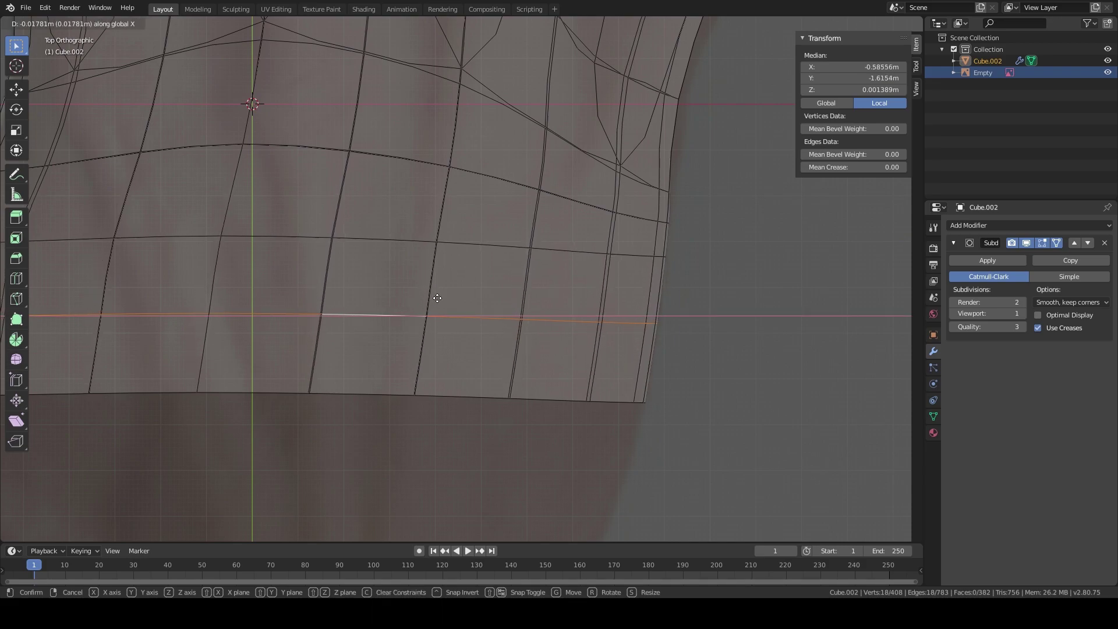
pyautogui.click(437, 298)
# Step: Select the palm's open edge loop and move it slightly farther toward the wrist along Y
pyautogui.press('KP_Decimal')
pyautogui.keyDown('shift'); pyautogui.moveTo(442, 301); pyautogui.dragTo(550, 302, button='middle'); pyautogui.keyUp('shift')
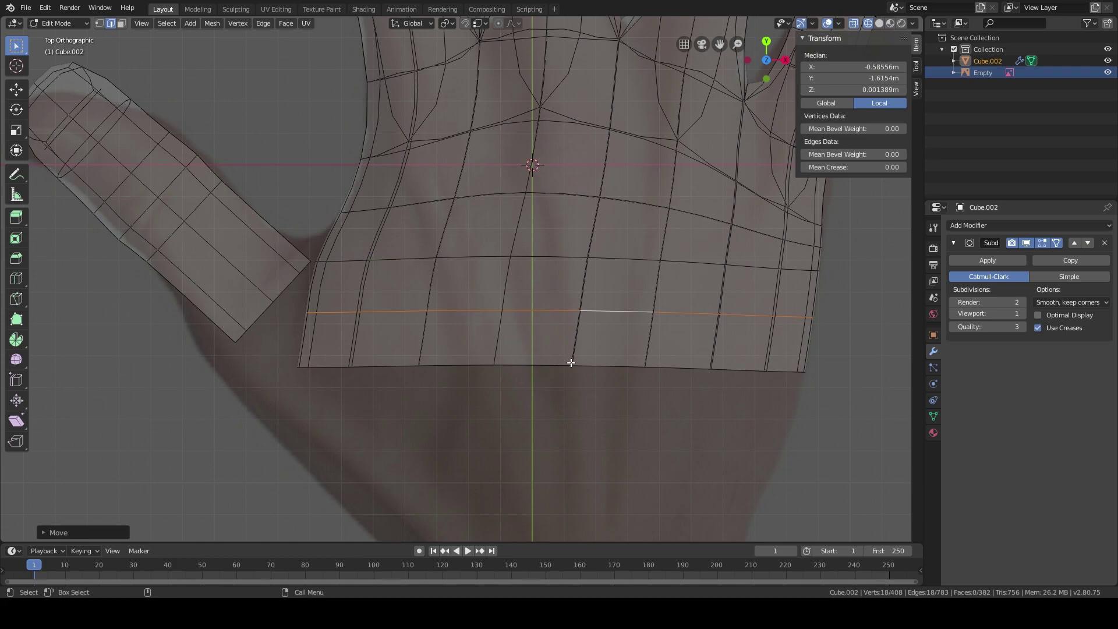
pyautogui.keyDown('shift'); pyautogui.scroll(5, 522, 364); pyautogui.keyUp('shift')
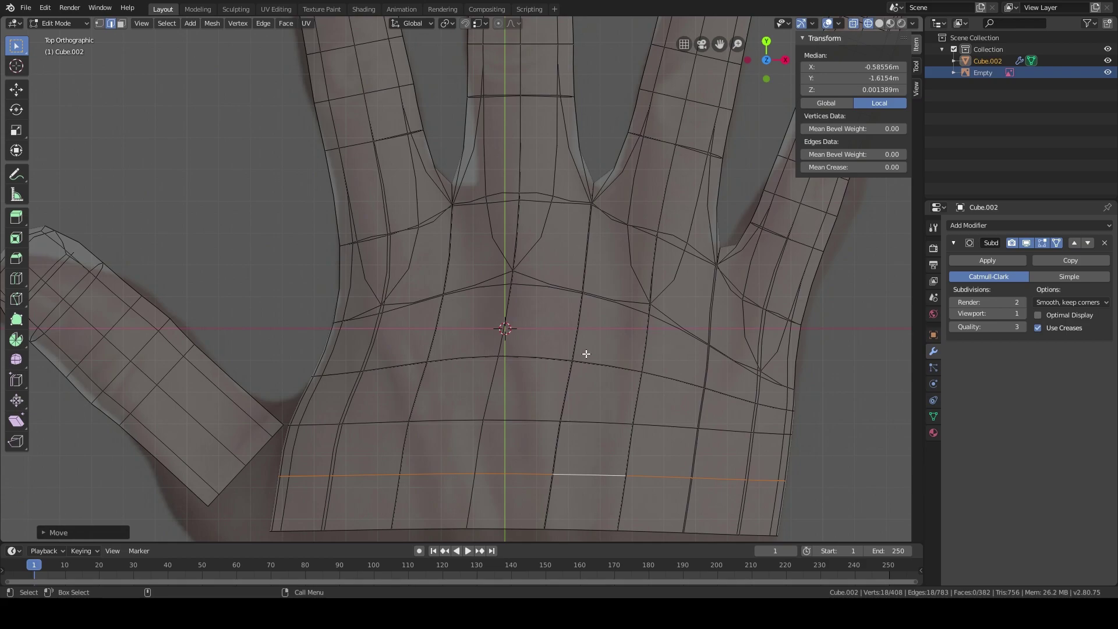
pyautogui.keyDown('shift'); pyautogui.scroll(-3, 481, 320); pyautogui.keyUp('shift')
pyautogui.keyDown('shift'); pyautogui.moveTo(497, 324); pyautogui.dragTo(487, 190, button='middle'); pyautogui.keyUp('shift')
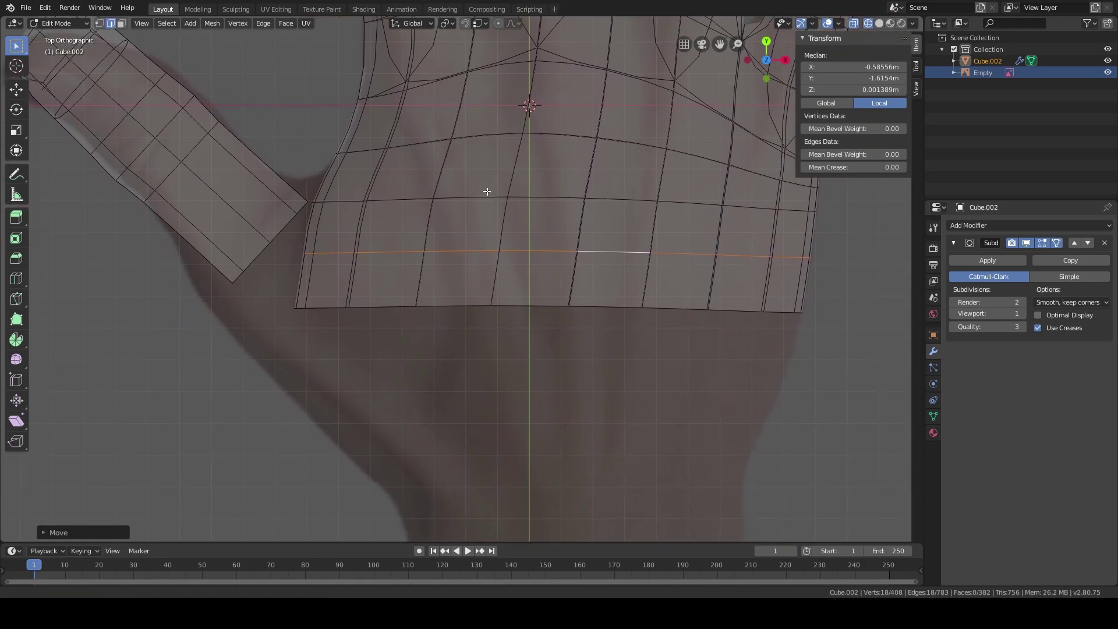
pyautogui.keyDown('alt'); pyautogui.click(502, 304); pyautogui.keyUp('alt')
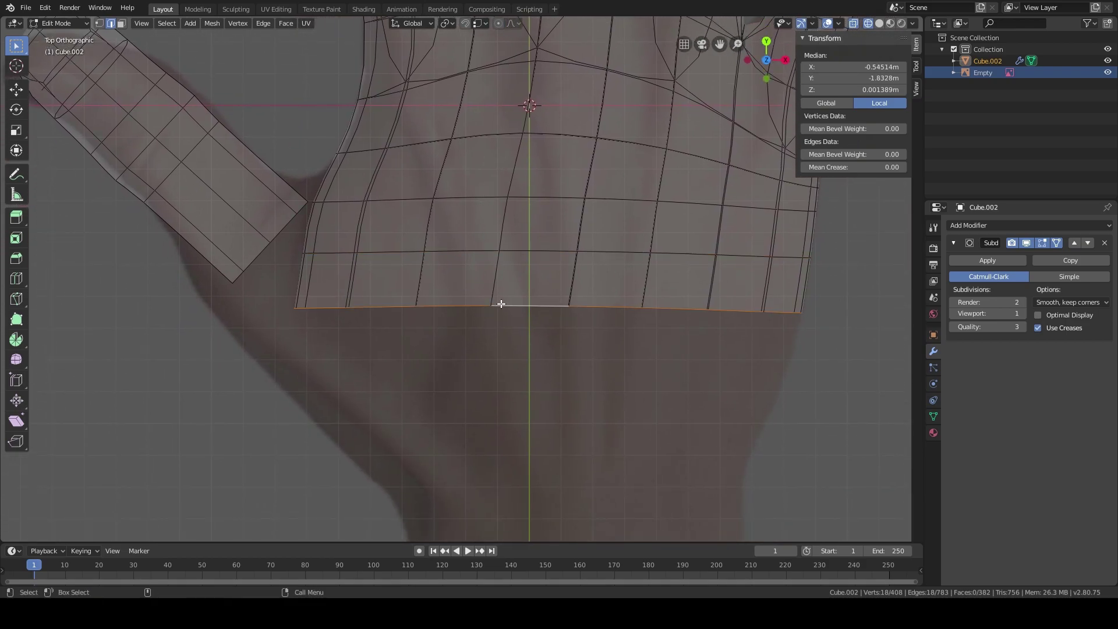
pyautogui.press('g')
pyautogui.press('y')
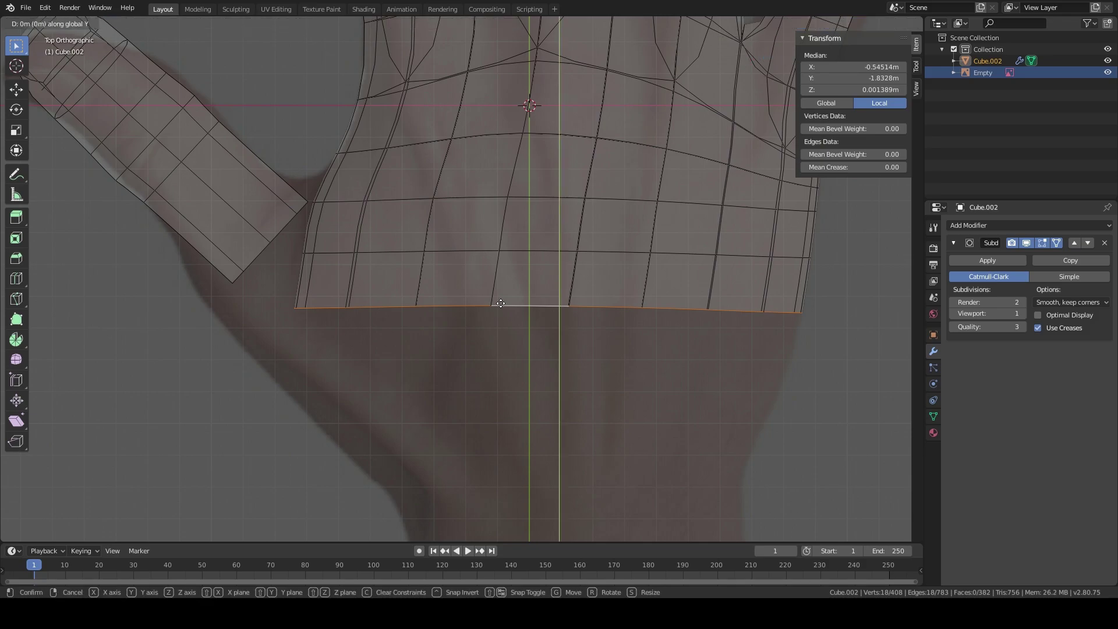
pyautogui.click(502, 323)
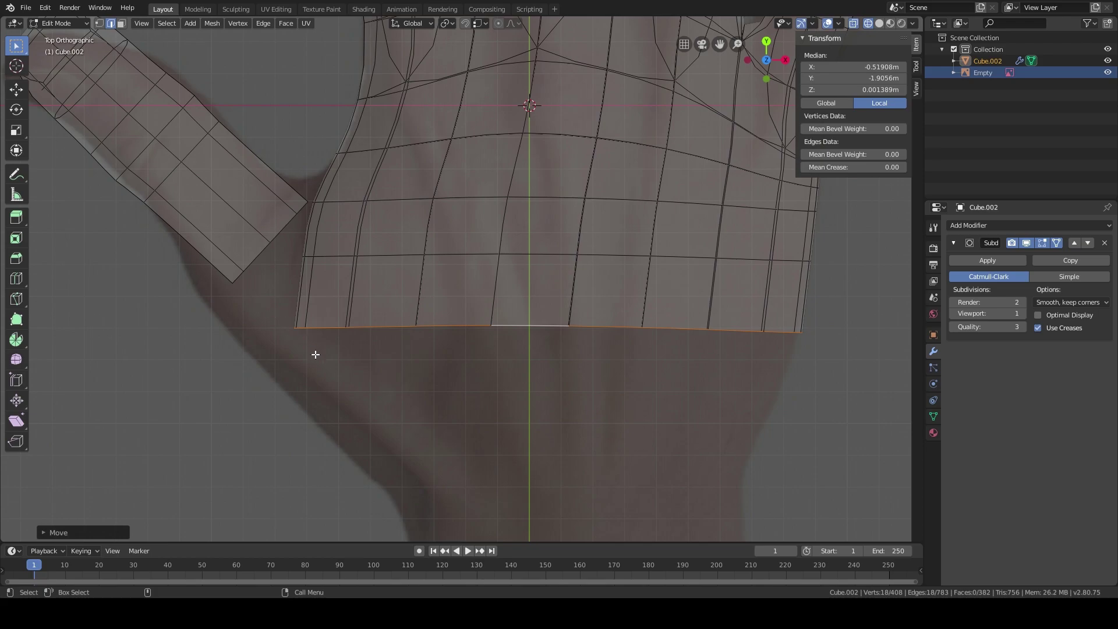
# Step: Return to solid shading and extrude the palm's open edge loop toward the wrist along Y
pyautogui.keyDown('shift'); pyautogui.moveTo(454, 229); pyautogui.dragTo(454, 287, button='middle'); pyautogui.keyUp('shift')
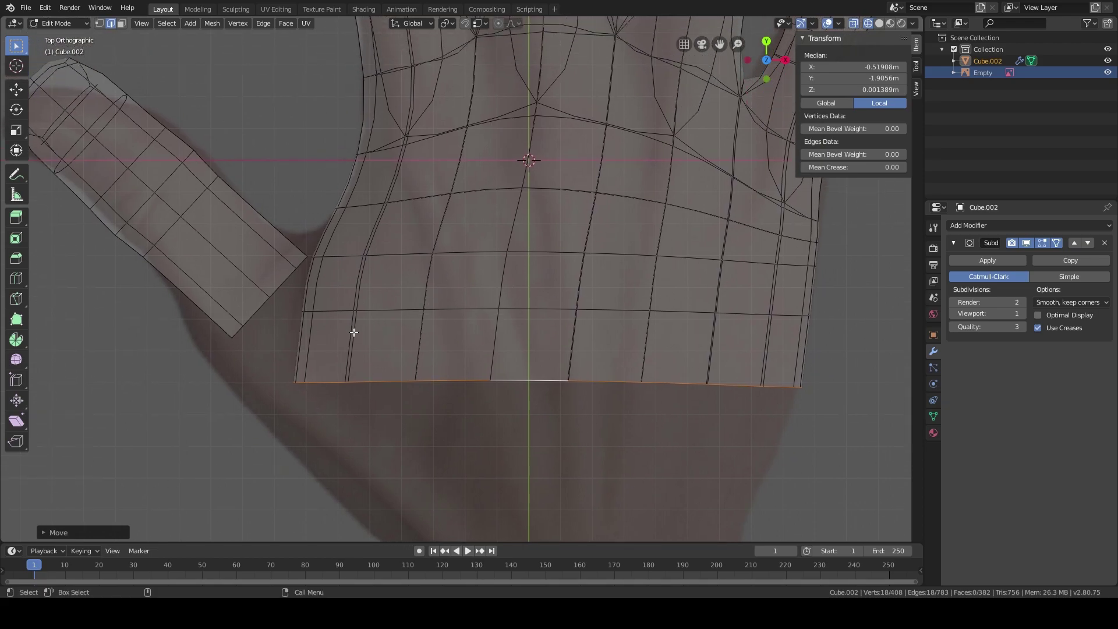
pyautogui.press('z')
pyautogui.click(423, 307)
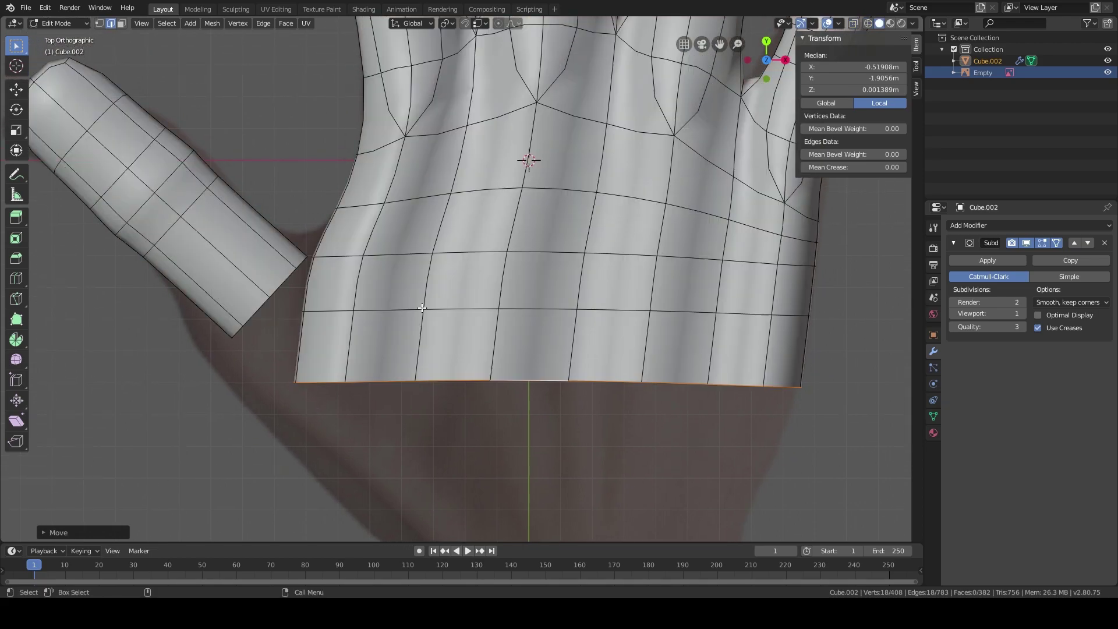
pyautogui.moveTo(413, 309); pyautogui.dragTo(409, 172, button='middle')
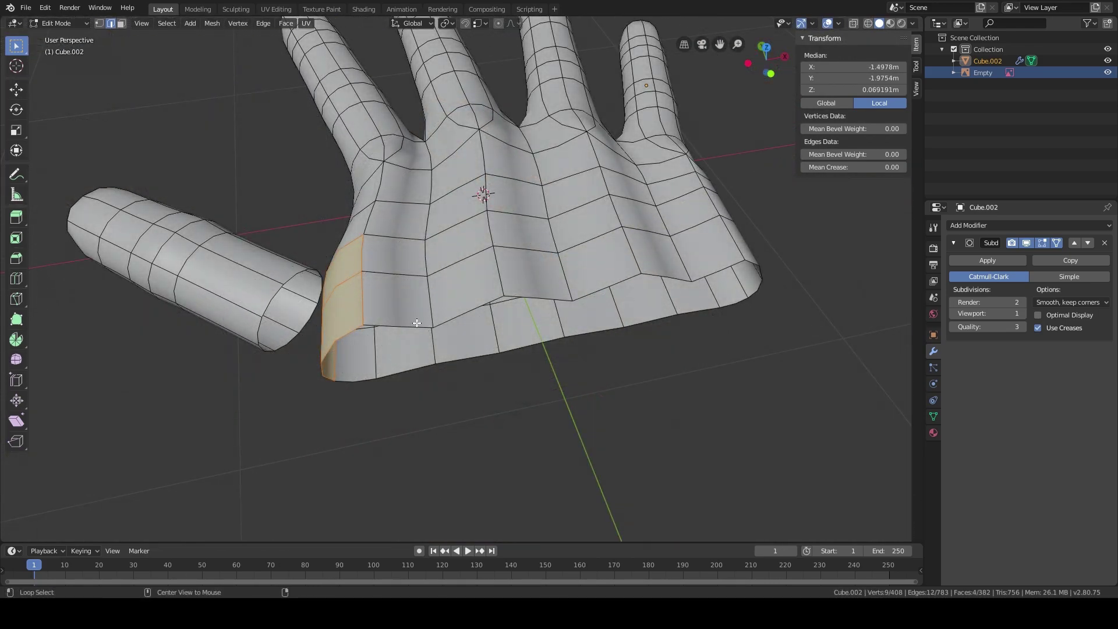
pyautogui.keyDown('alt'); pyautogui.click(417, 324); pyautogui.keyUp('alt')
pyautogui.moveTo(417, 324); pyautogui.dragTo(507, 327, button='middle')
pyautogui.press('e')
pyautogui.press('y')
pyautogui.click(542, 354)
# Step: In top view, move the palm's open edge loop about 0.07 m along negative X and scale it about 1.02 along X
pyautogui.press('KP_7')
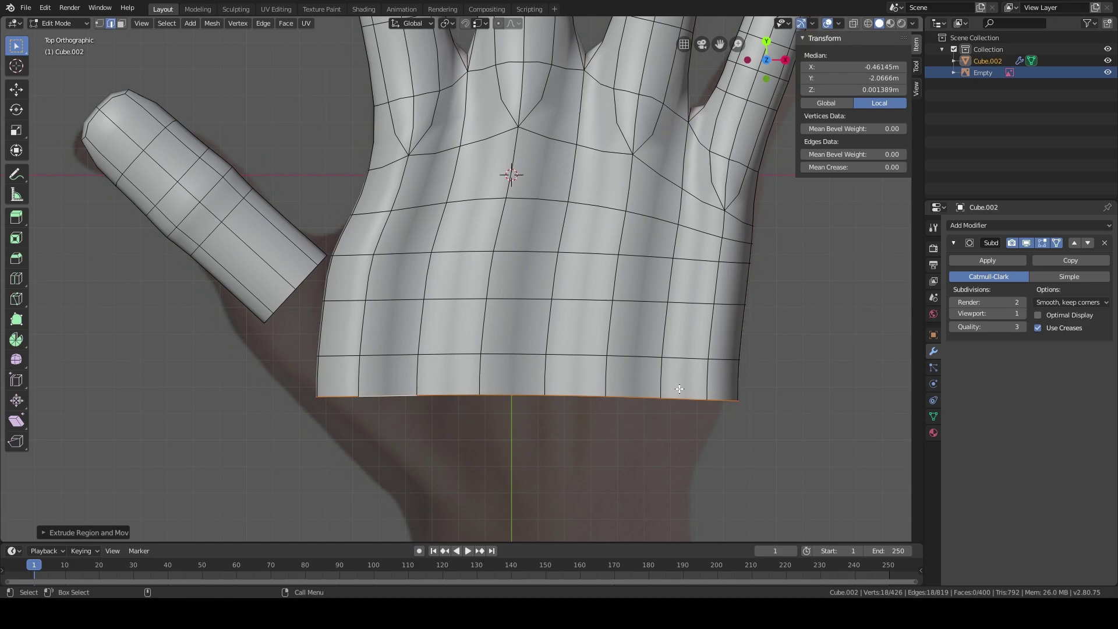
pyautogui.press('g')
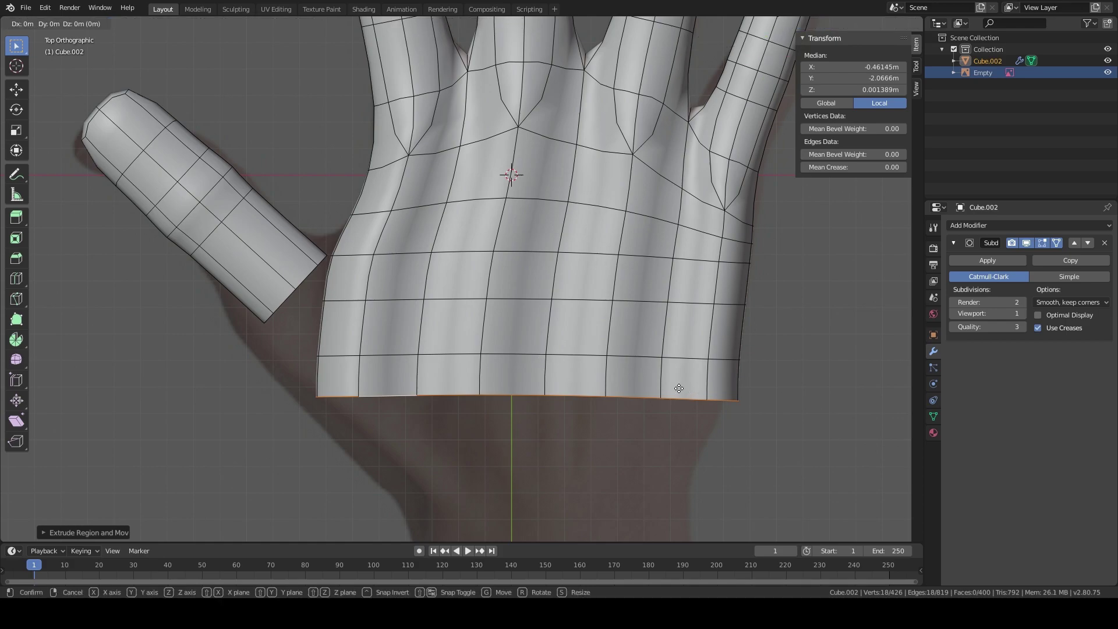
pyautogui.press('x')
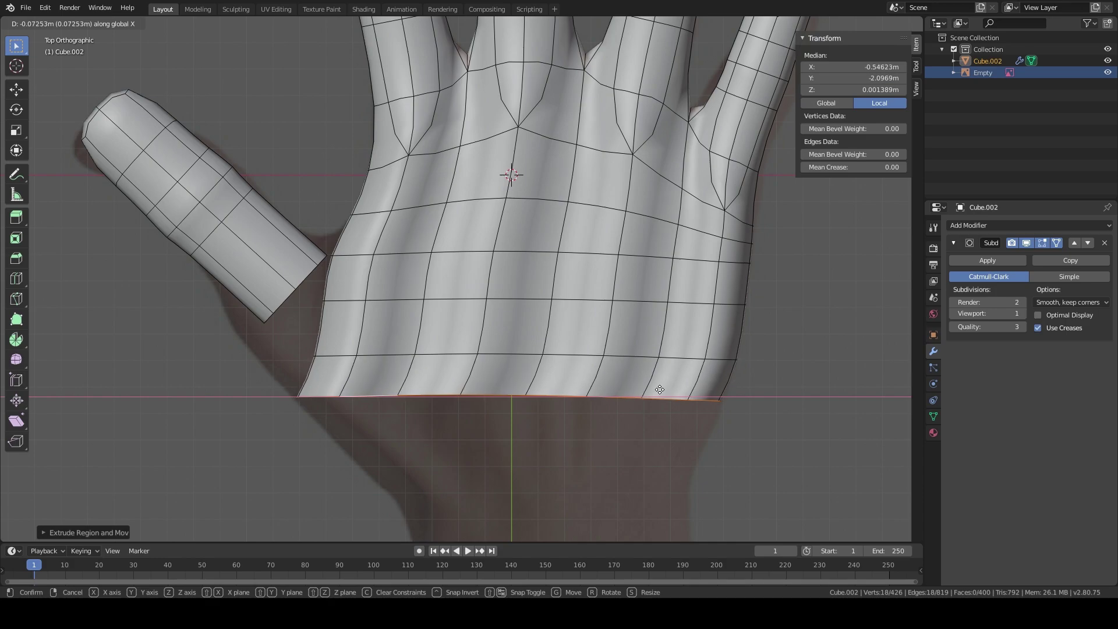
pyautogui.click(661, 389)
pyautogui.press('s')
pyautogui.press('x')
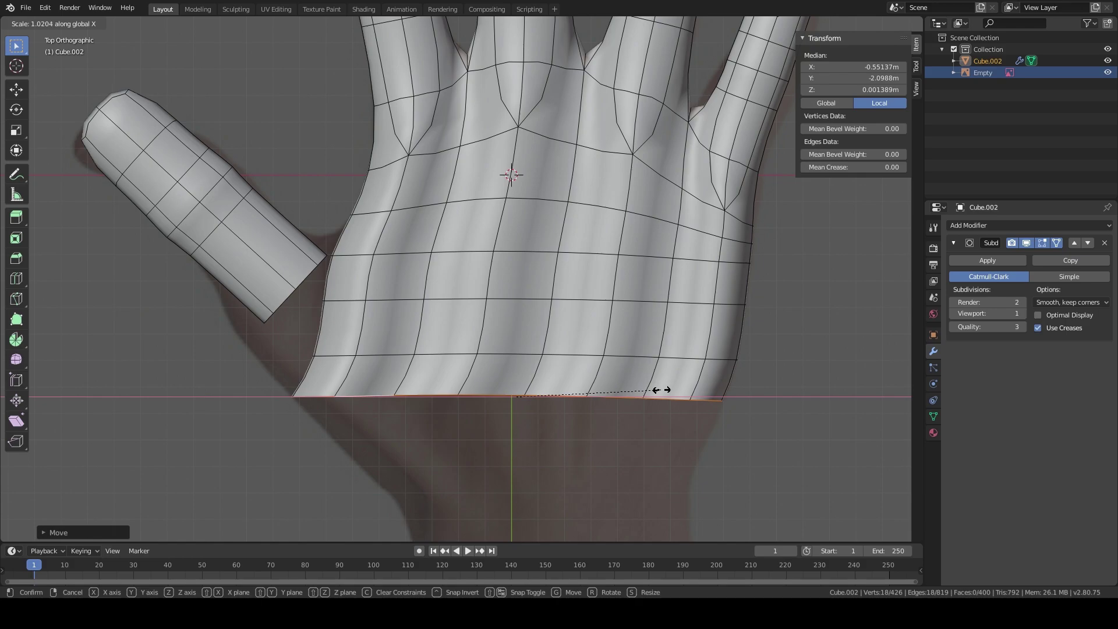
pyautogui.click(662, 390)
# Step: Select the edge loop just above the palm's open edge and, in wireframe shading, move it about 0.05 m along negative X
pyautogui.keyDown('shift'); pyautogui.moveTo(542, 314); pyautogui.dragTo(543, 326, button='middle'); pyautogui.keyUp('shift')
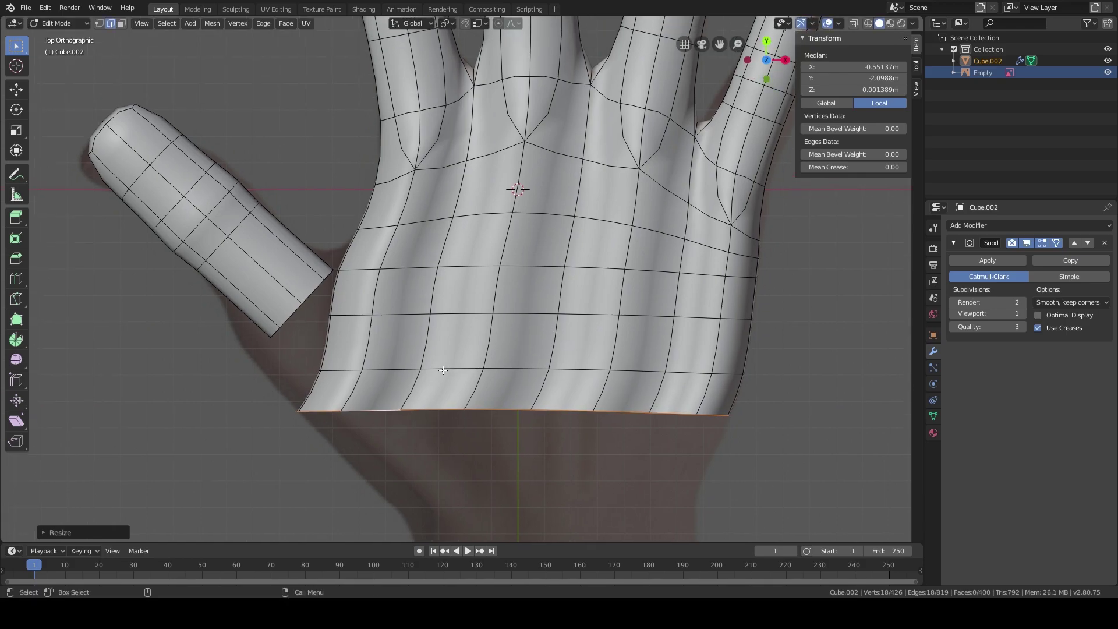
pyautogui.moveTo(374, 366); pyautogui.dragTo(324, 368, button='middle')
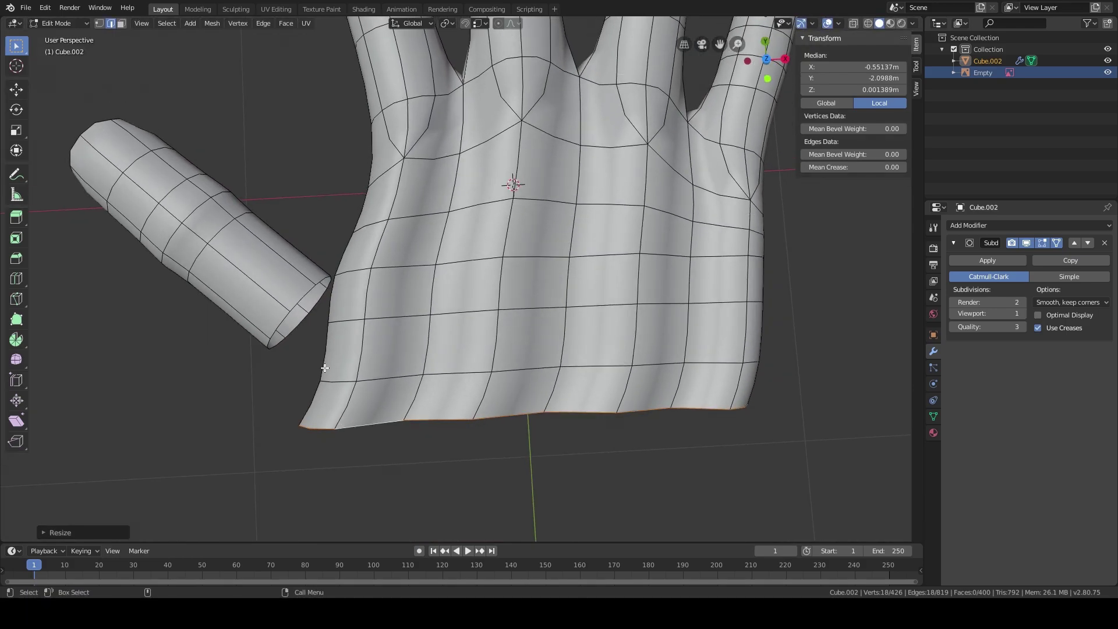
pyautogui.press('KP_7')
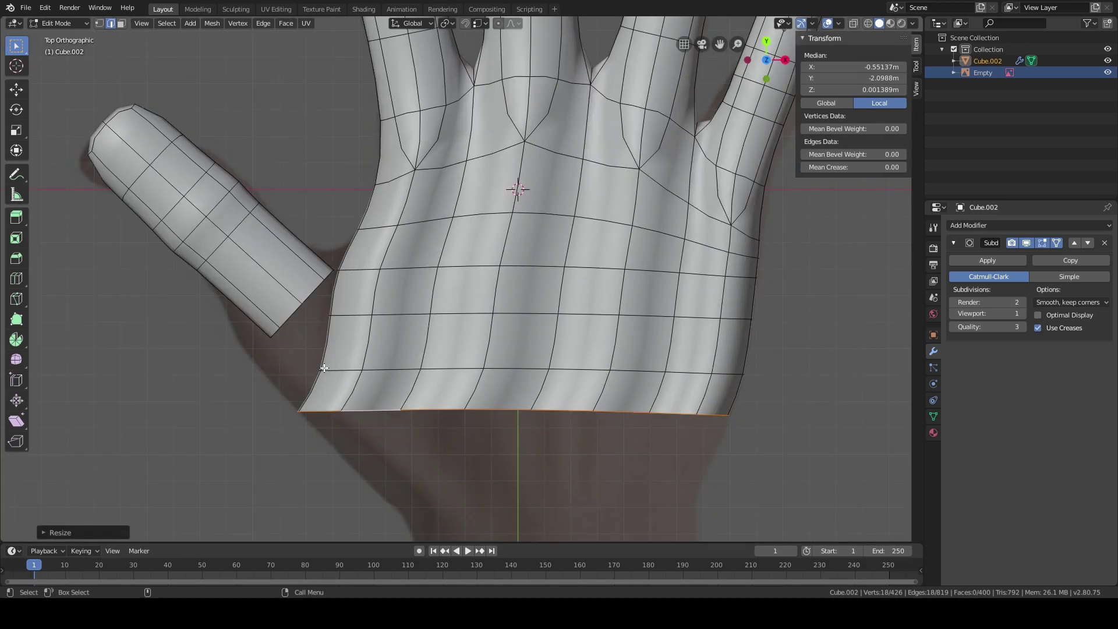
pyautogui.keyDown('alt'); pyautogui.click(387, 370); pyautogui.keyUp('alt')
pyautogui.keyDown('shift'); pyautogui.moveTo(505, 348); pyautogui.dragTo(494, 344, button='middle'); pyautogui.keyUp('shift')
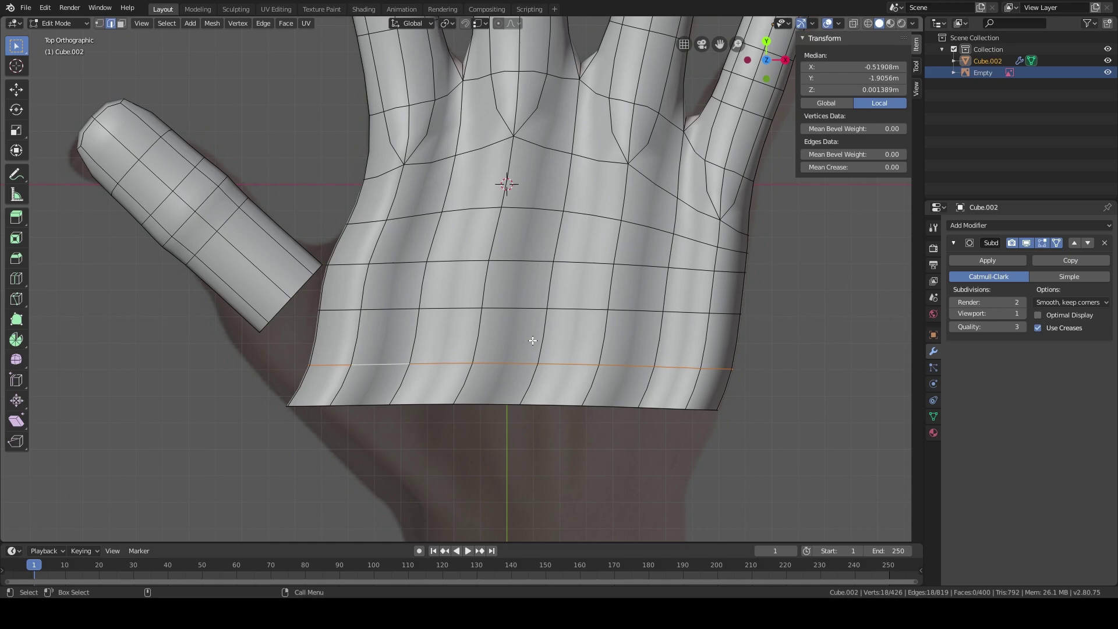
pyautogui.press('z')
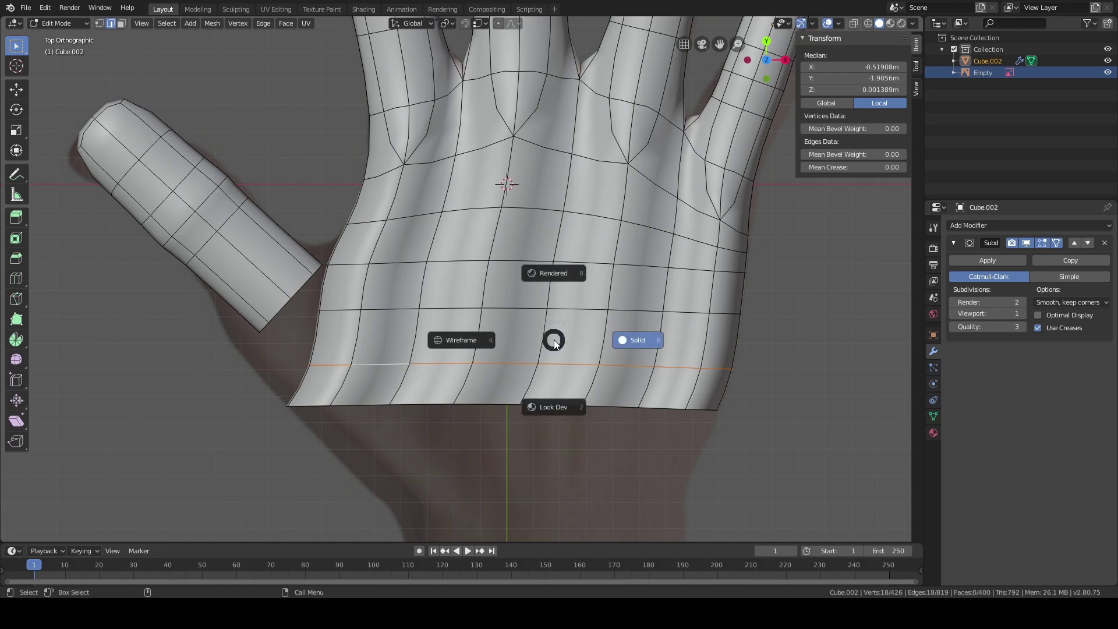
pyautogui.click(463, 333)
pyautogui.press('g')
pyautogui.press('x')
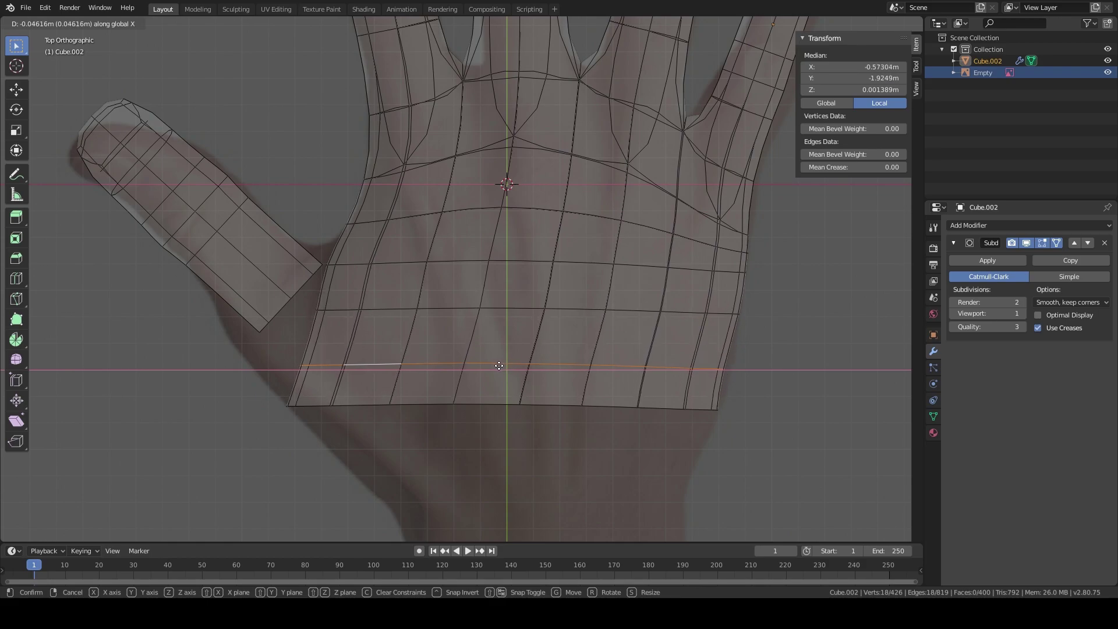
pyautogui.click(499, 365)
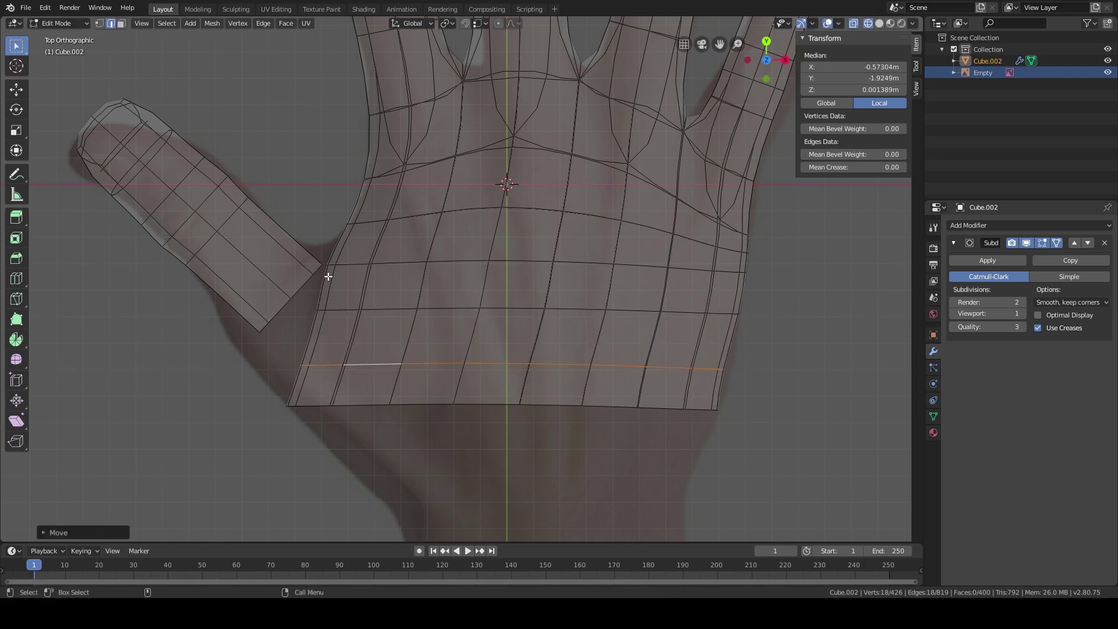
# Step: Scale the edge loop just above the palm's open edge about 1.04 along X to match the reference outline
pyautogui.press('s')
pyautogui.press('x')
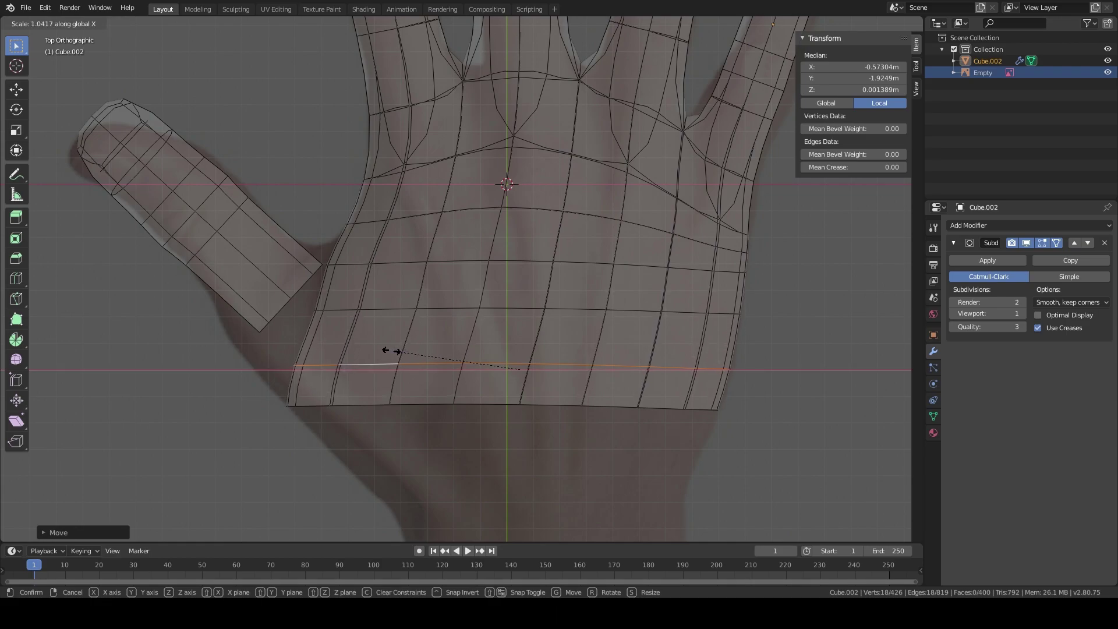
pyautogui.click(390, 351)
# Step: Move the second edge loop above the palm's open edge about 0.01 m along negative X and scale it about 1.01 along X
pyautogui.keyDown('shift'); pyautogui.moveTo(470, 311); pyautogui.dragTo(460, 338, button='middle'); pyautogui.keyUp('shift')
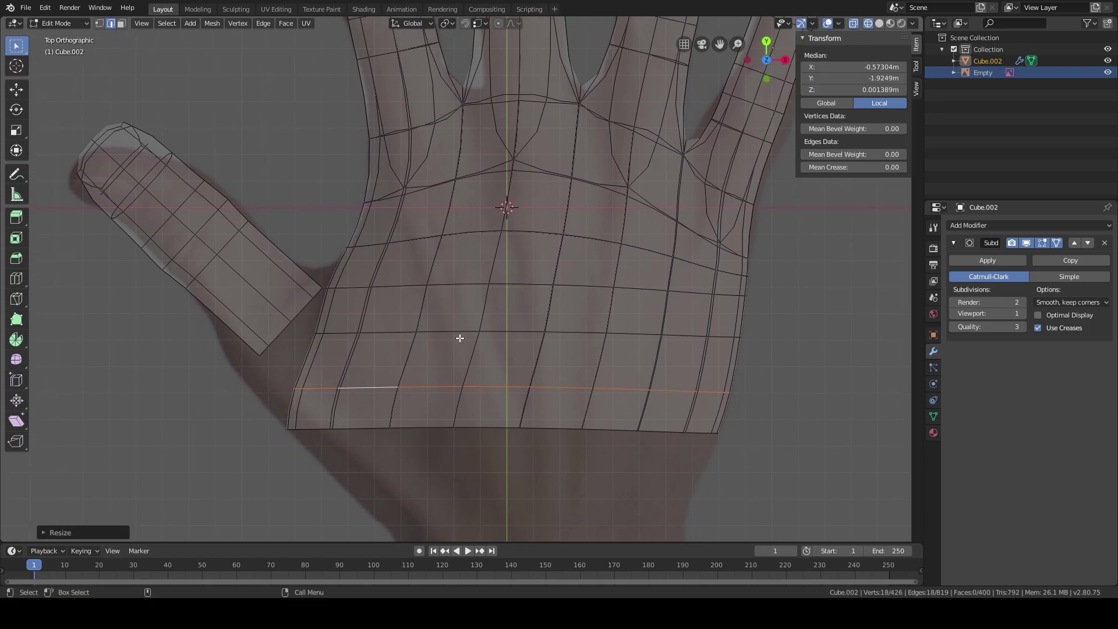
pyautogui.keyDown('alt'); pyautogui.click(498, 329); pyautogui.keyUp('alt')
pyautogui.press('g')
pyautogui.press('x')
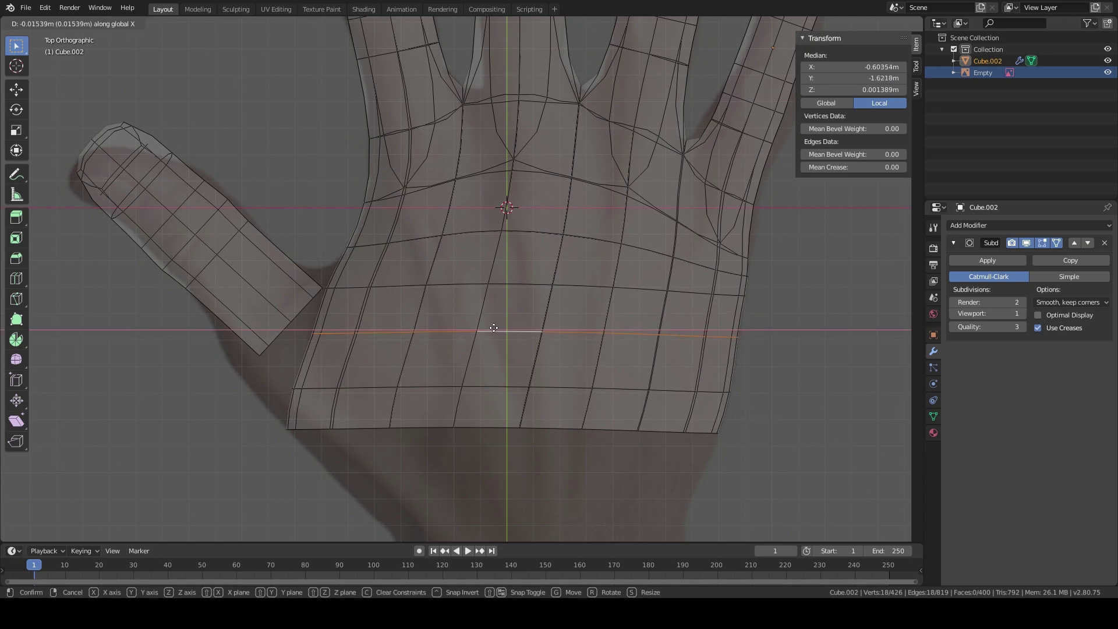
pyautogui.click(495, 327)
pyautogui.press('g')
pyautogui.press('x')
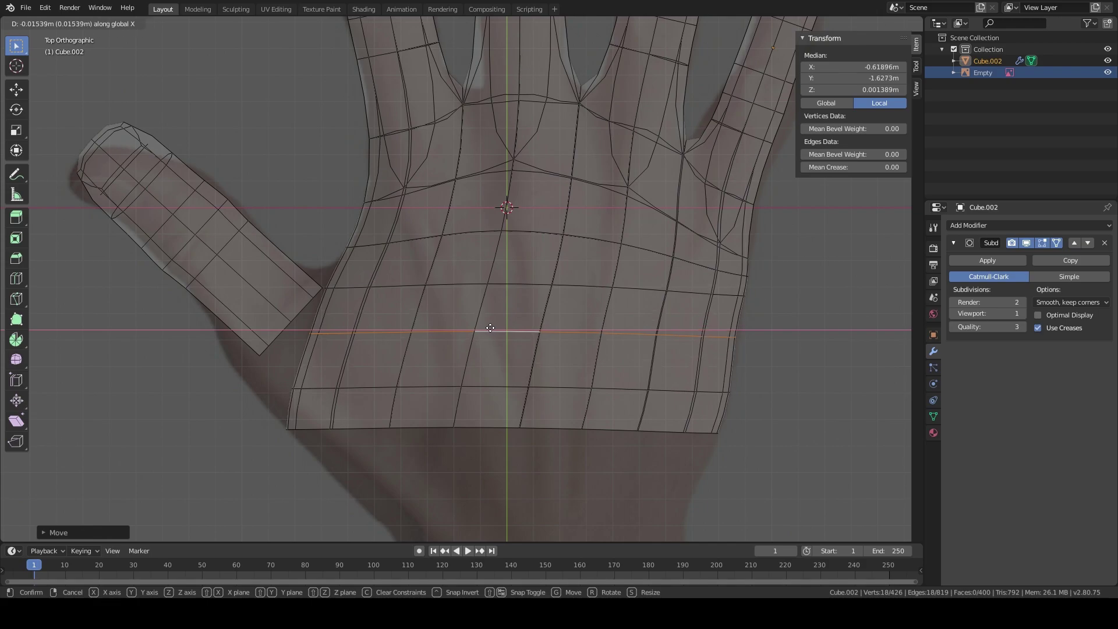
pyautogui.rightClick(493, 328)
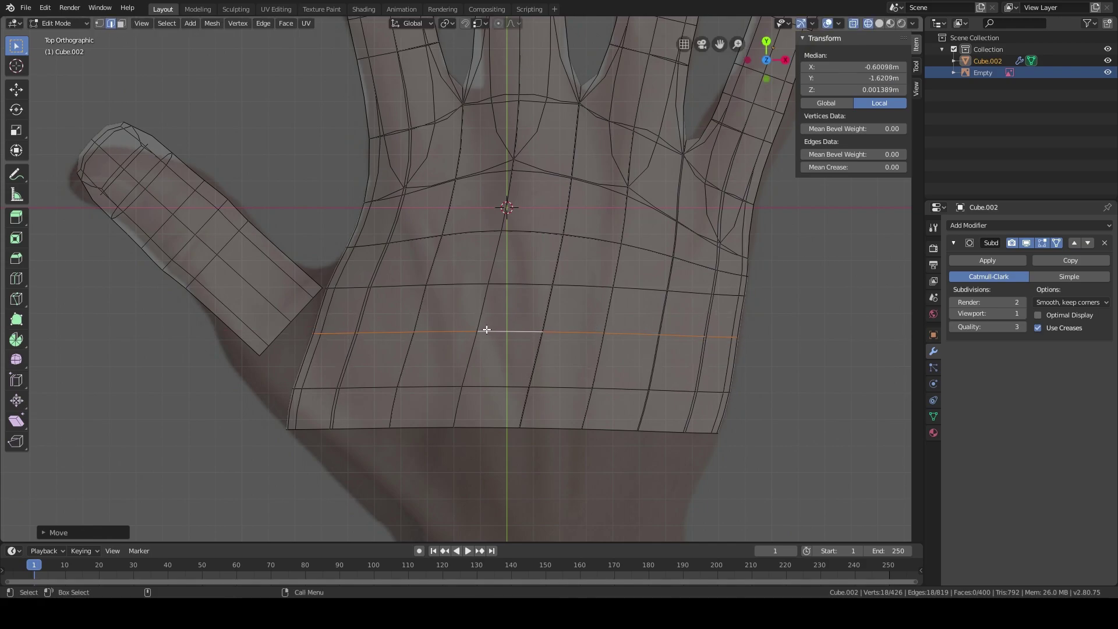
pyautogui.press('s')
pyautogui.press('x')
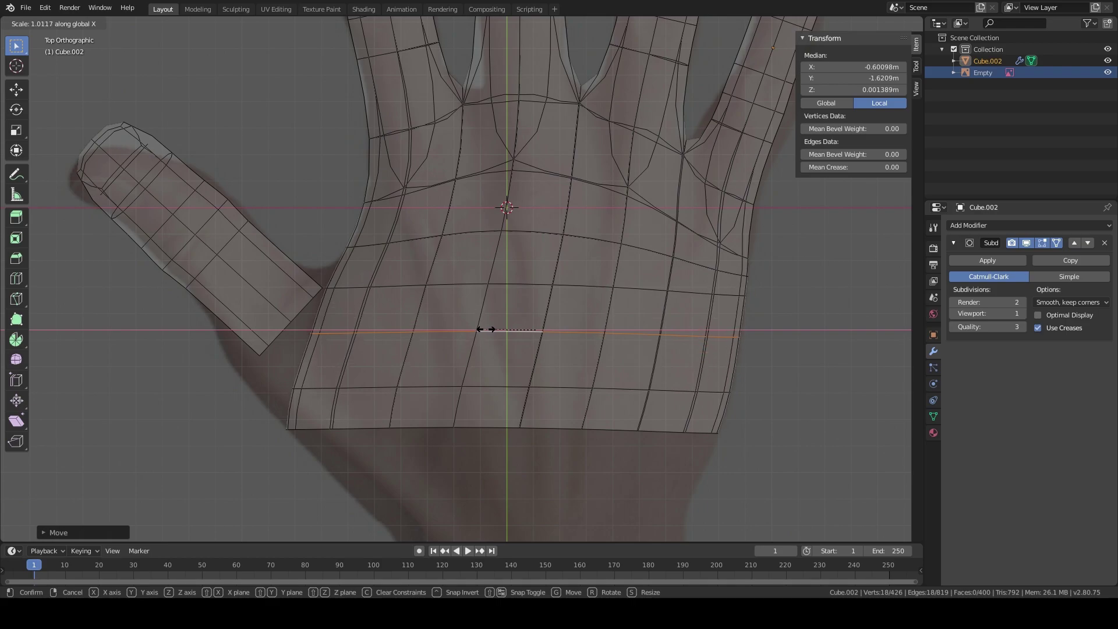
pyautogui.click(486, 329)
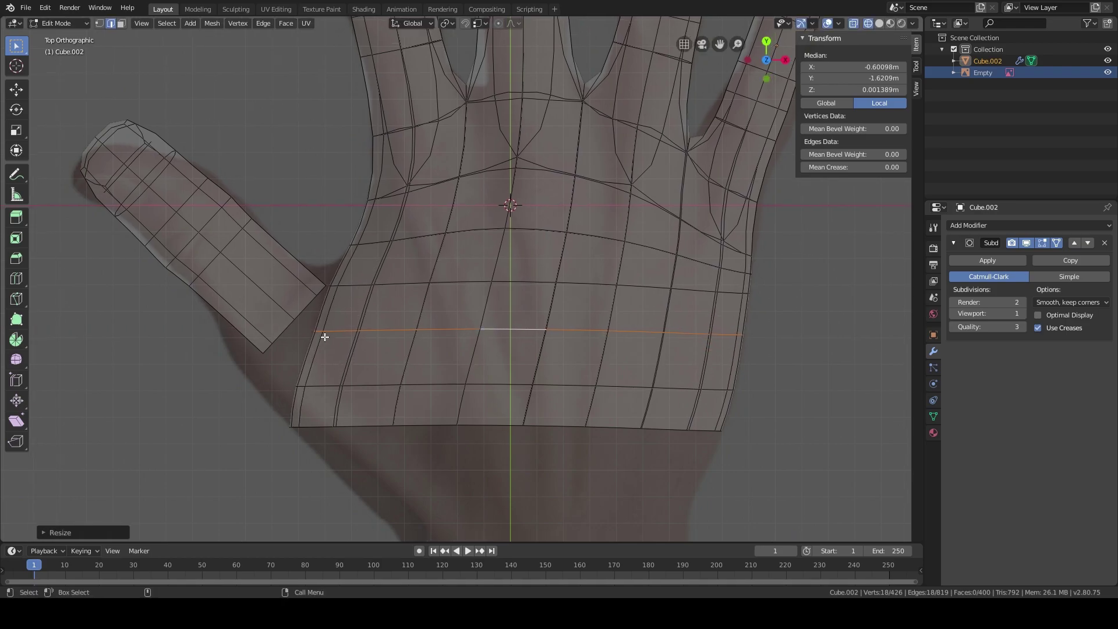
# Step: In solid shading, delete the four faces on the palm's side facing the thumb to open a hole for attaching it
pyautogui.press('z')
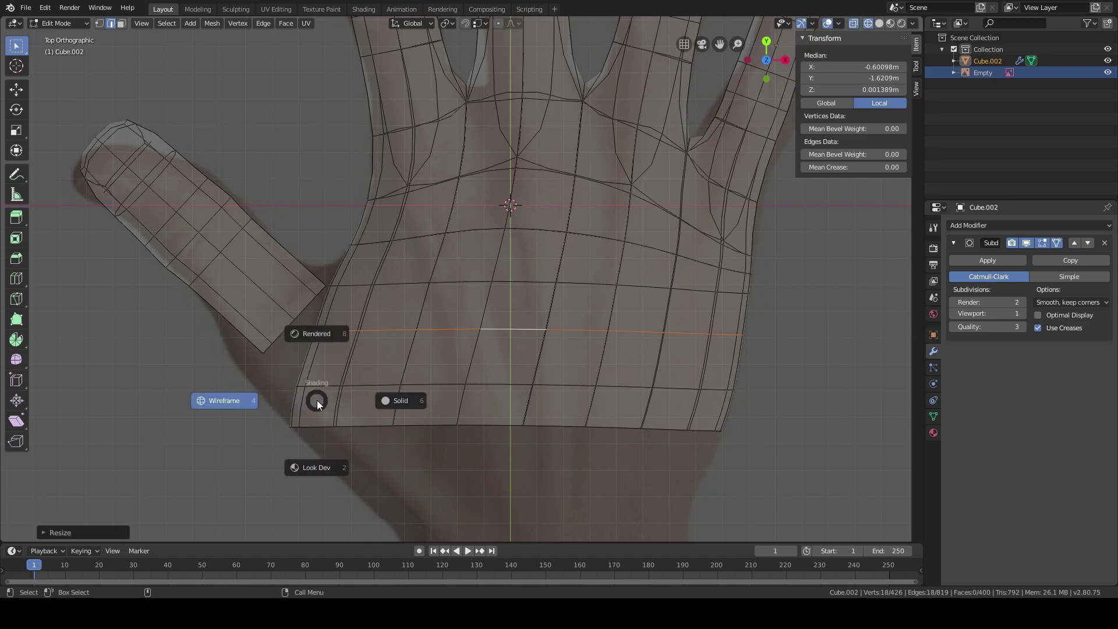
pyautogui.click(410, 412)
pyautogui.moveTo(410, 412); pyautogui.dragTo(401, 282, button='middle')
pyautogui.scroll(2, 402, 282)
pyautogui.click(121, 23)
pyautogui.click(317, 255)
pyautogui.keyDown('shift'); pyautogui.click(369, 303); pyautogui.keyUp('shift')
pyautogui.keyDown('shift'); pyautogui.click(351, 350); pyautogui.keyUp('shift')
pyautogui.keyDown('shift'); pyautogui.click(318, 323); pyautogui.keyUp('shift')
pyautogui.press('x')
pyautogui.click(317, 324)
# Step: Select the edge loops around the palm's side hole and the thumb's open end and join them with Bridge Edge Loops
pyautogui.moveTo(439, 289); pyautogui.dragTo(148, 163, button='middle')
pyautogui.click(110, 23)
pyautogui.moveTo(349, 280); pyautogui.dragTo(361, 231, button='middle')
pyautogui.keyDown('alt'); pyautogui.click(376, 244); pyautogui.keyUp('alt')
pyautogui.keyDown('alt'); pyautogui.keyDown('shift'); pyautogui.click(253, 241); pyautogui.keyUp('shift'); pyautogui.keyUp('alt')
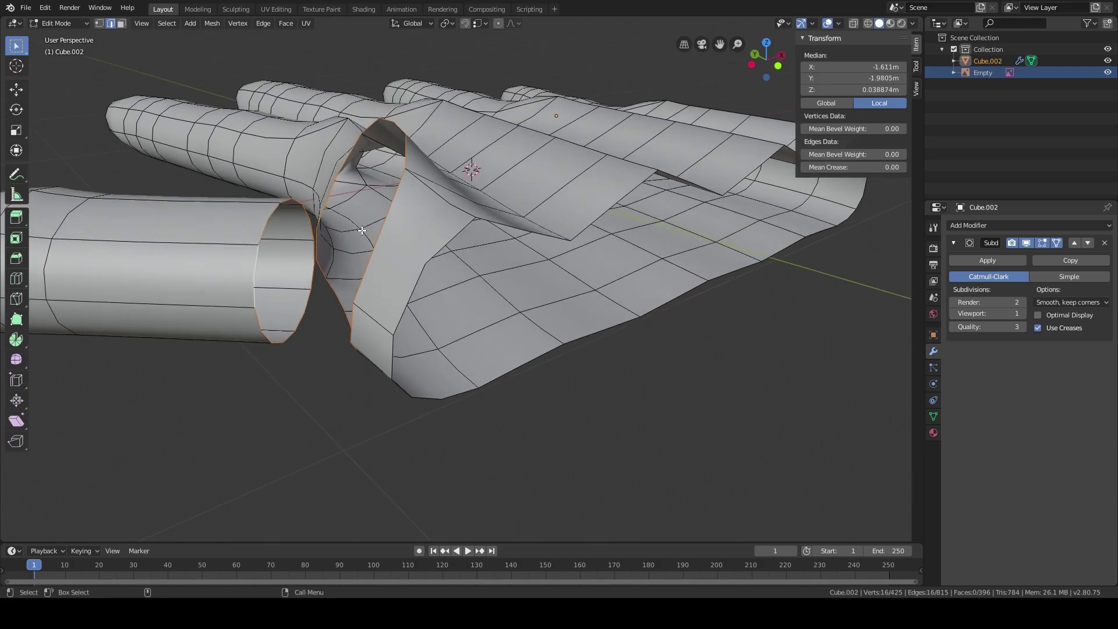
pyautogui.hotkey('ctrl', 'e')
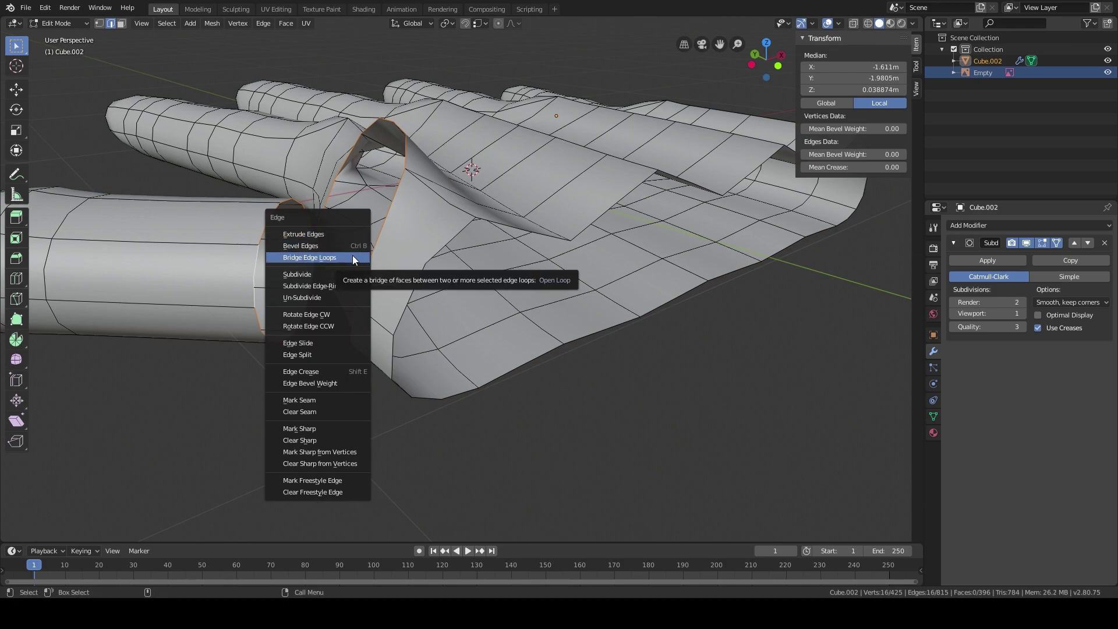
pyautogui.click(353, 257)
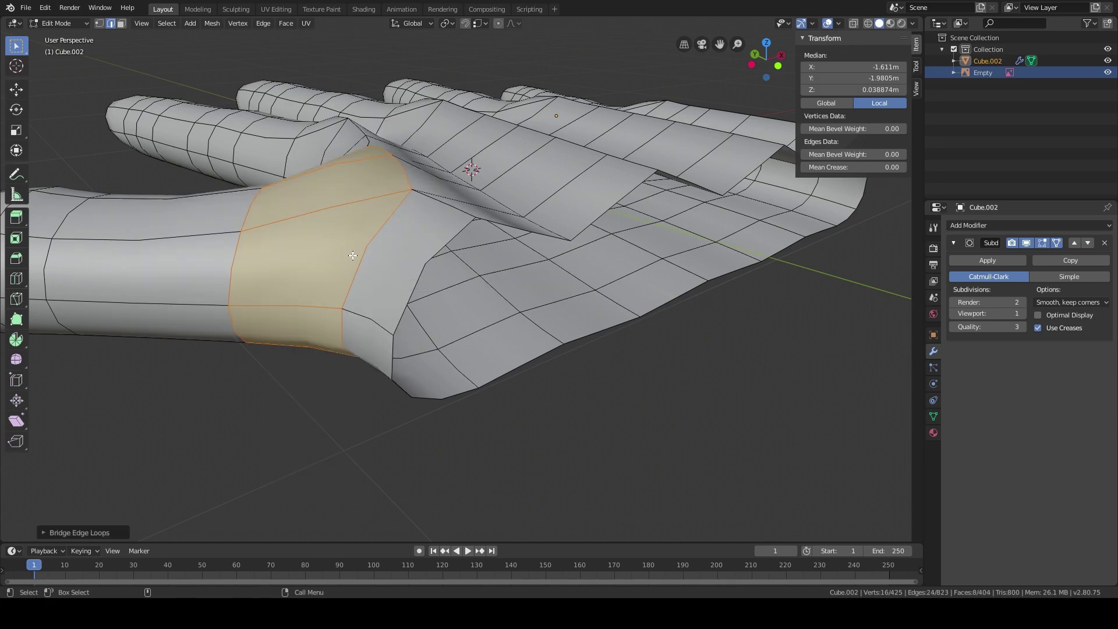
# Step: Select the palm's open edge loop and, in top view, move it along negative Y toward the wrist
pyautogui.moveTo(361, 321); pyautogui.dragTo(358, 234, button='middle')
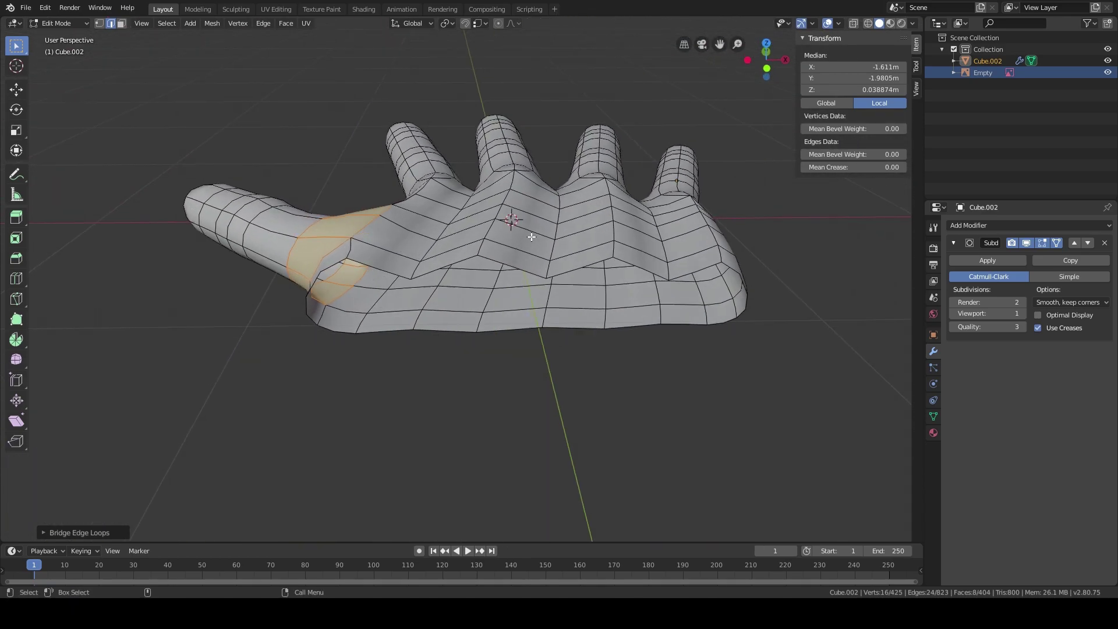
pyautogui.moveTo(453, 246); pyautogui.dragTo(392, 347, button='middle')
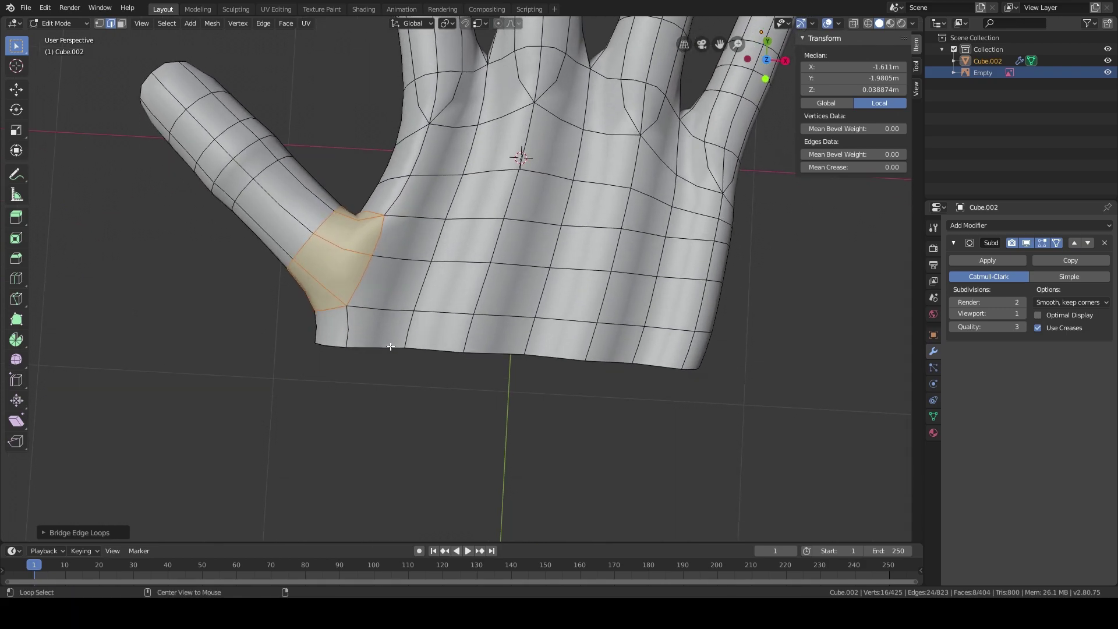
pyautogui.keyDown('alt'); pyautogui.click(392, 346); pyautogui.keyUp('alt')
pyautogui.moveTo(484, 342); pyautogui.dragTo(498, 316, button='middle')
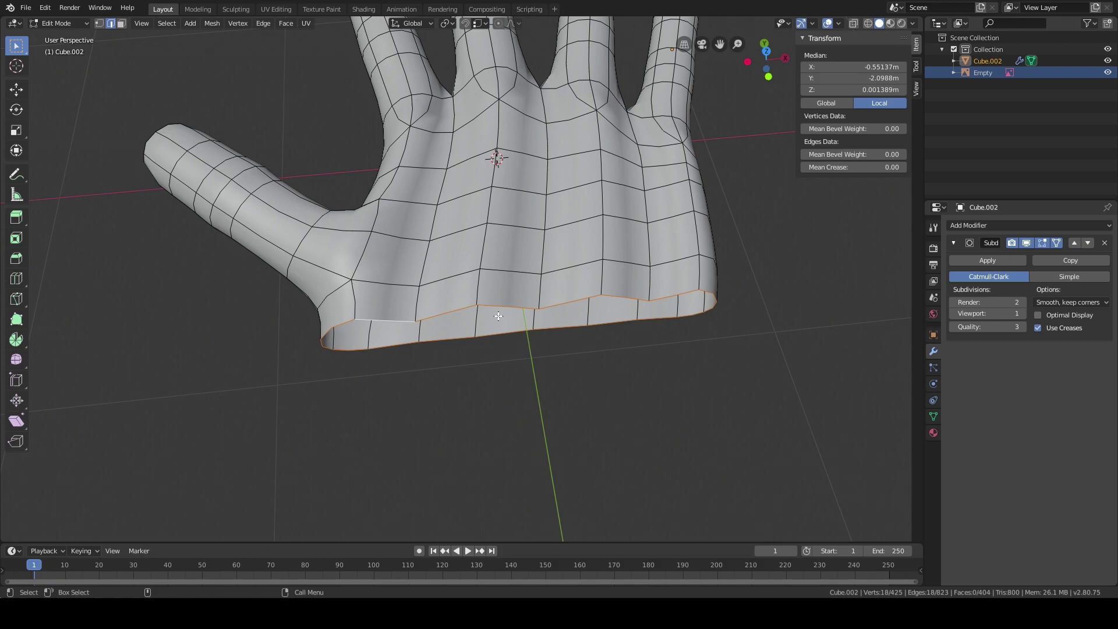
pyautogui.press('KP_7')
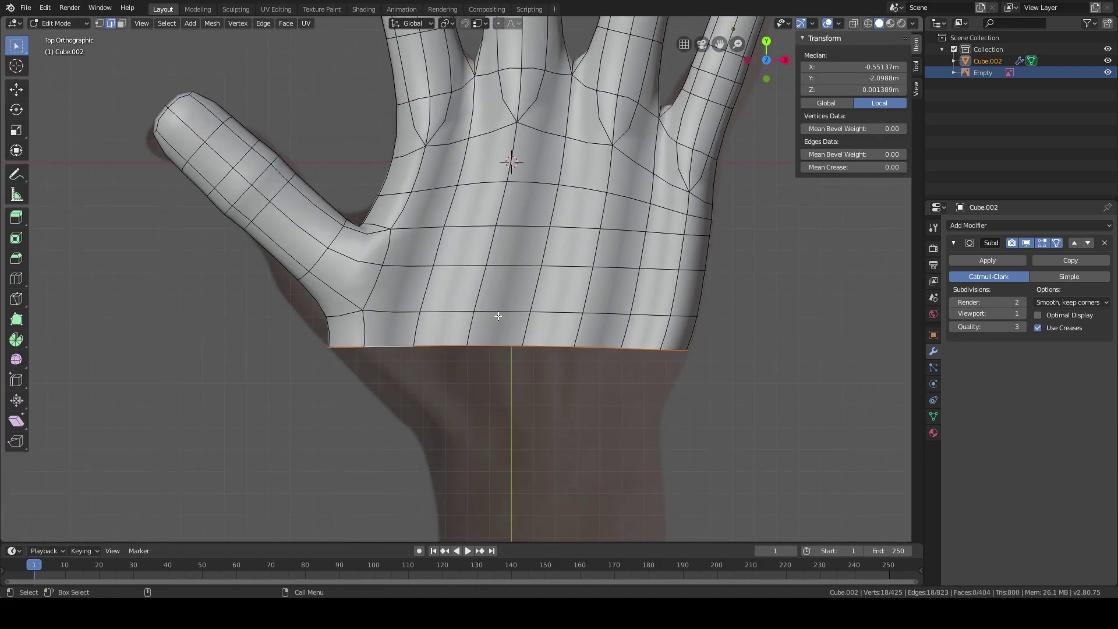
pyautogui.moveTo(499, 316); pyautogui.dragTo(492, 315, button='middle')
pyautogui.scroll(5, 489, 264)
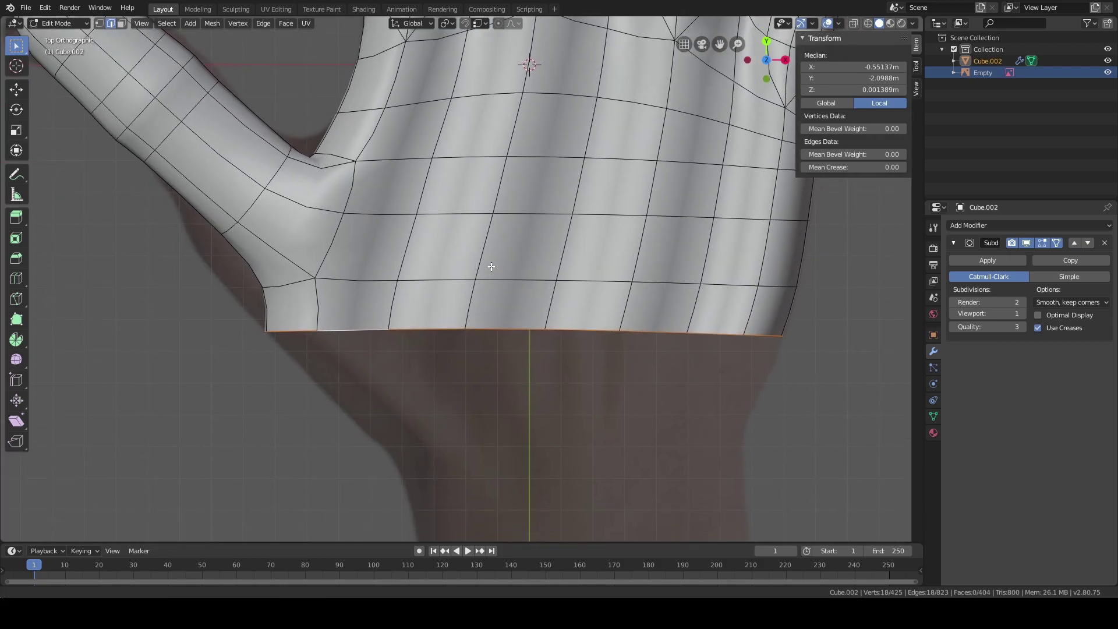
pyautogui.moveTo(489, 265); pyautogui.dragTo(491, 263, button='middle')
pyautogui.press('KP_7')
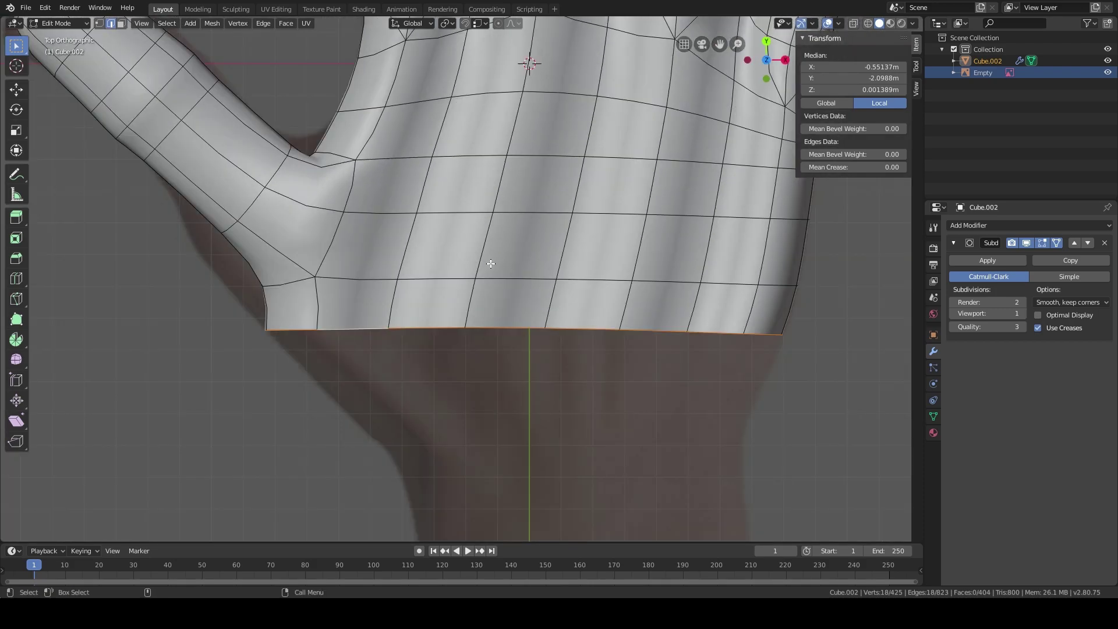
pyautogui.scroll(-1, 511, 267)
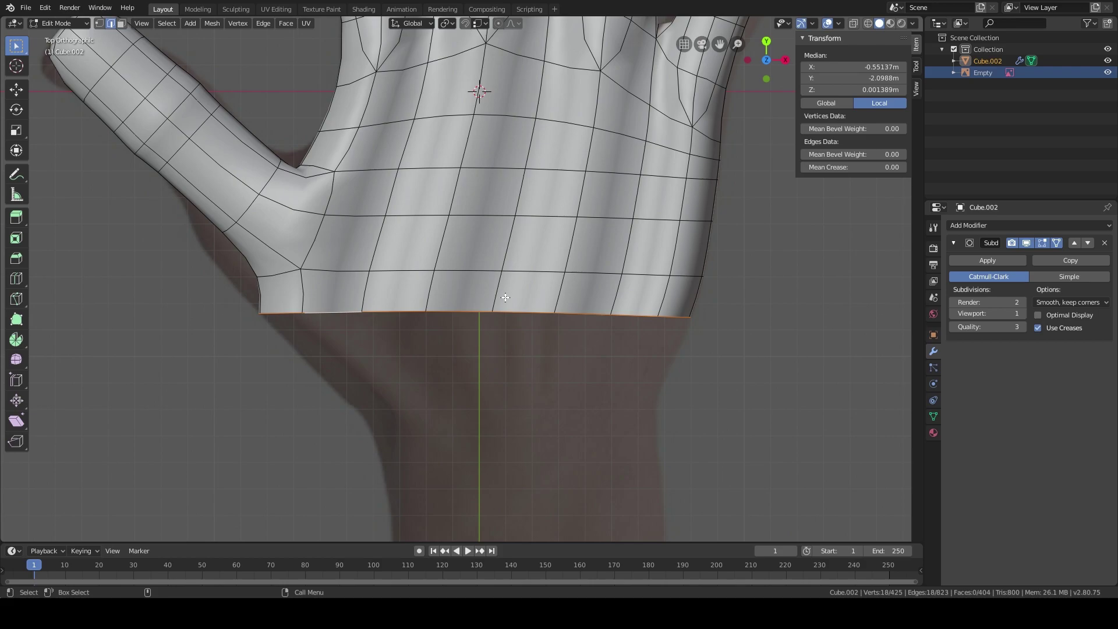
pyautogui.press('g')
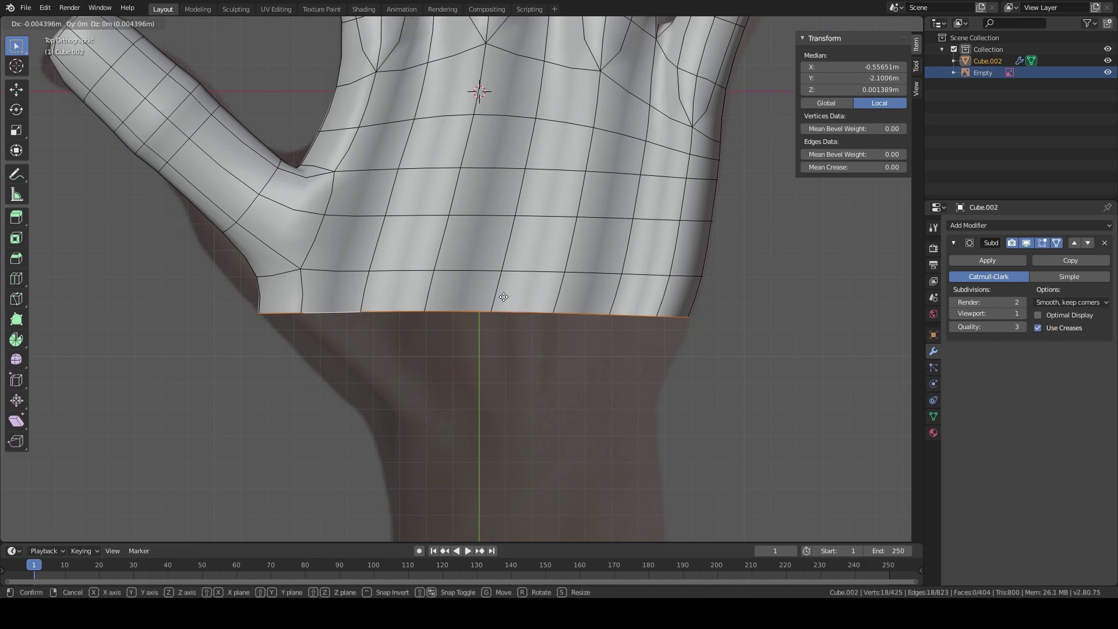
pyautogui.press('y')
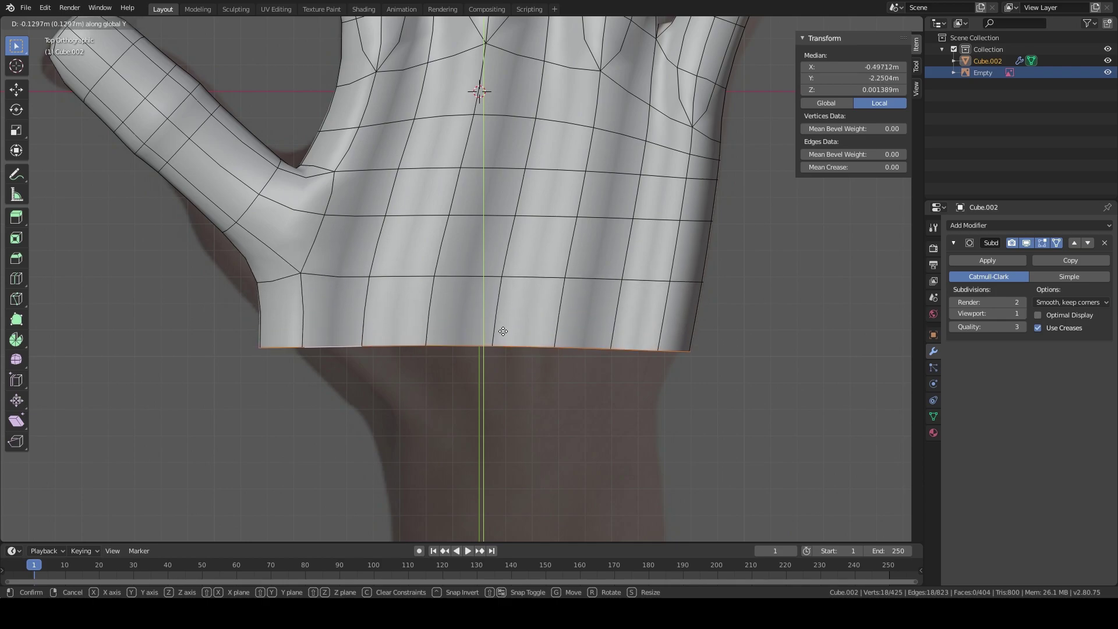
pyautogui.click(502, 350)
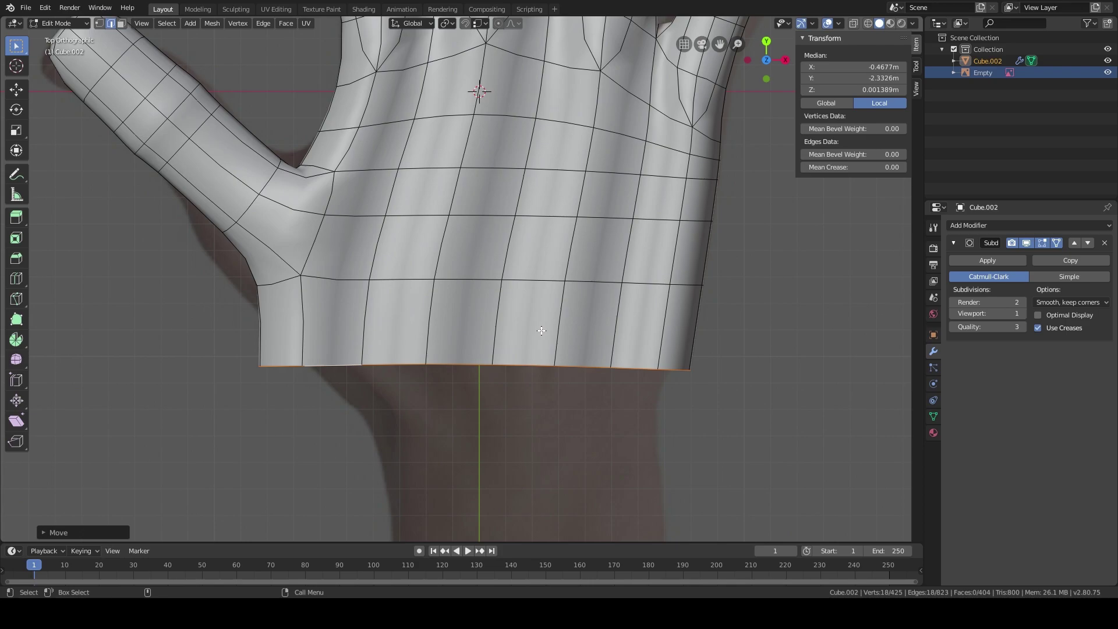
# Step: In wireframe shading, scale the palm's open edge loop narrower along X and move it about 0.05 m along positive X
pyautogui.press('z')
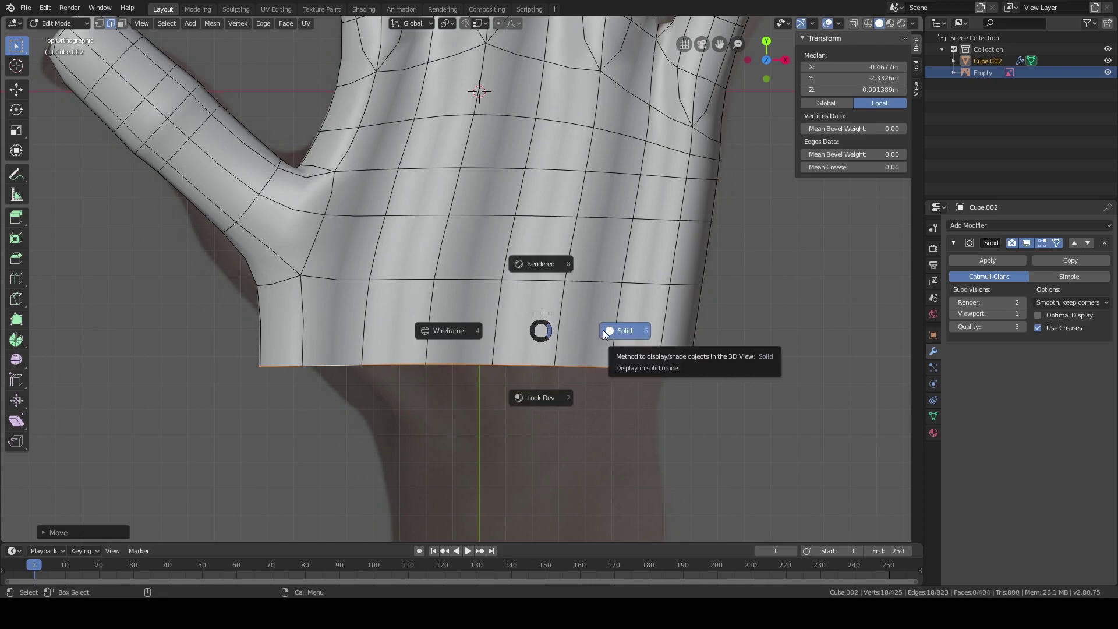
pyautogui.click(445, 331)
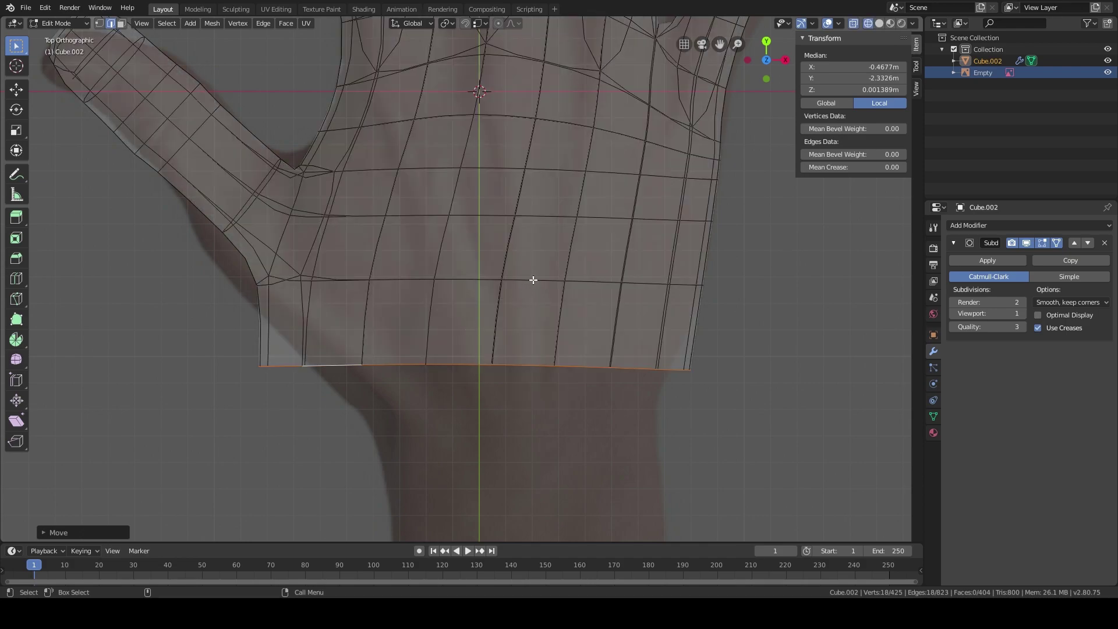
pyautogui.keyDown('shift'); pyautogui.moveTo(534, 280); pyautogui.dragTo(537, 271, button='middle'); pyautogui.keyUp('shift')
pyautogui.press('s')
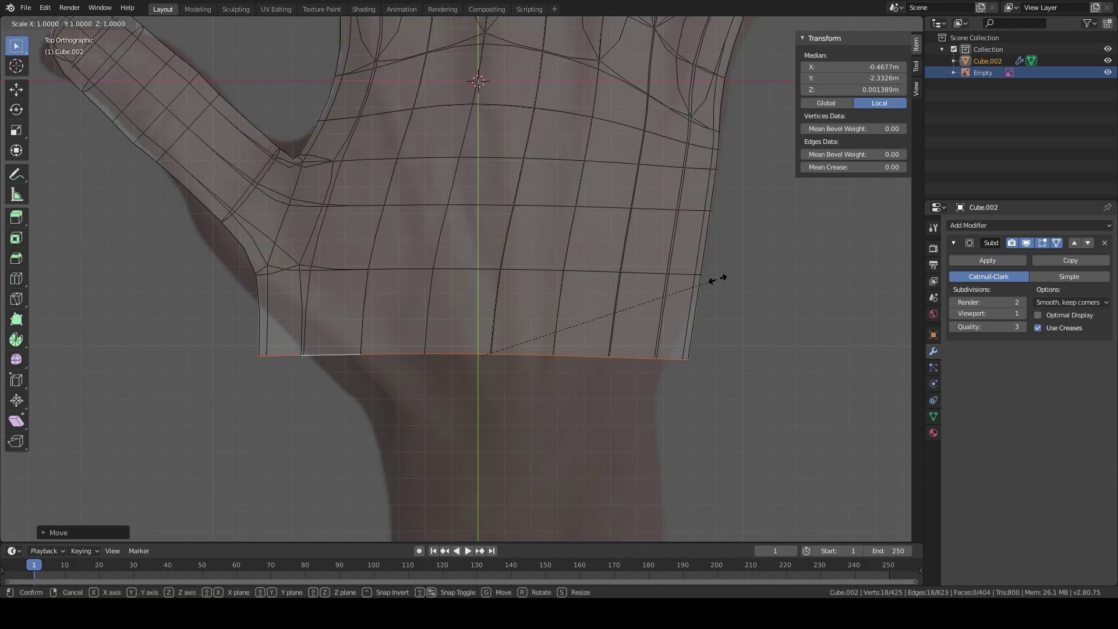
pyautogui.press('x')
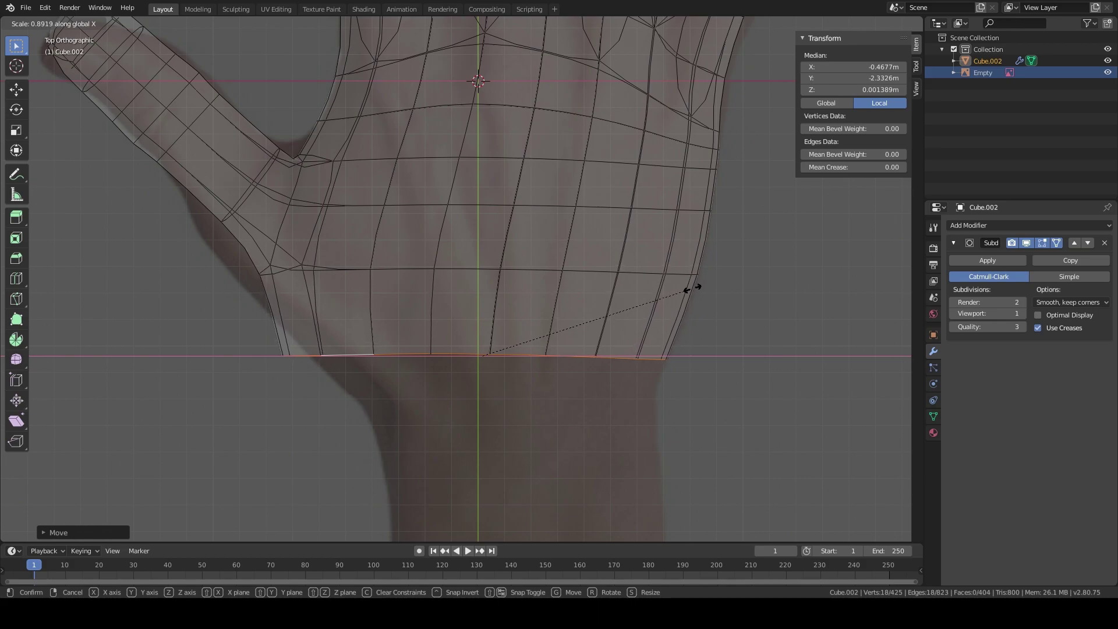
pyautogui.click(657, 296)
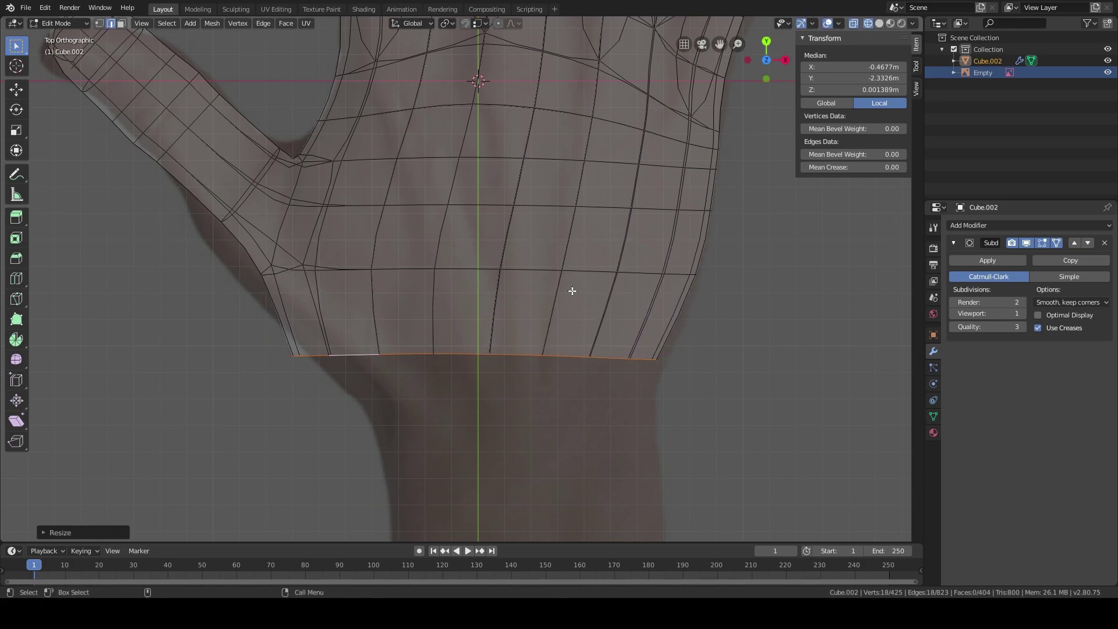
pyautogui.press('g')
pyautogui.press('x')
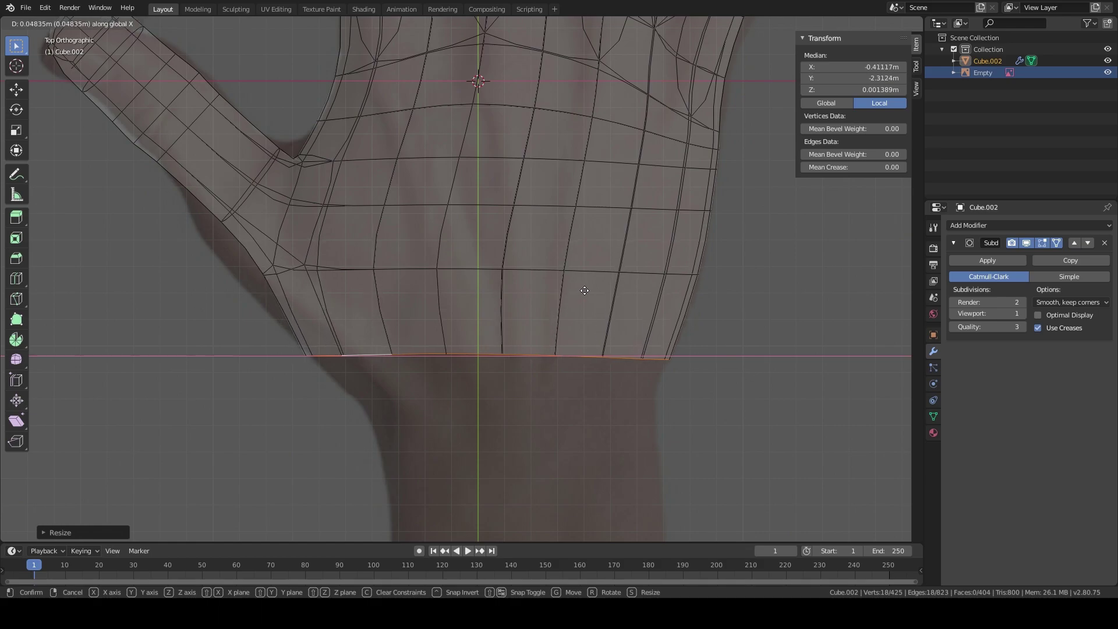
pyautogui.click(585, 290)
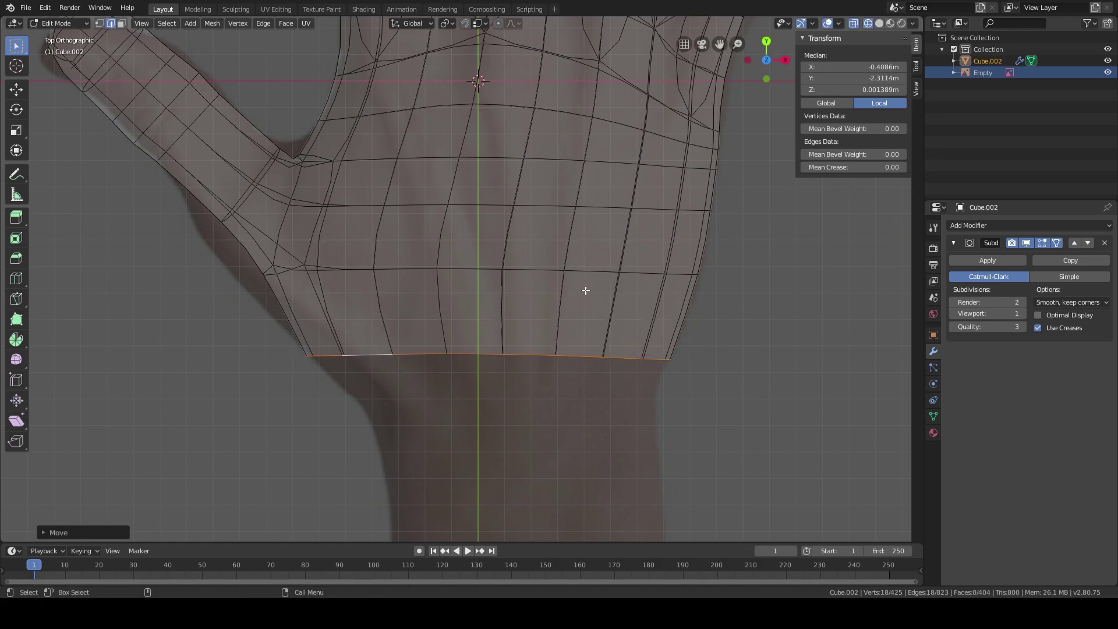
# Step: Extrude the palm's open edge loop along negative Y toward the wrist
pyautogui.scroll(-3, 586, 290)
pyautogui.keyDown('shift'); pyautogui.moveTo(589, 237); pyautogui.dragTo(594, 294, button='middle'); pyautogui.keyUp('shift')
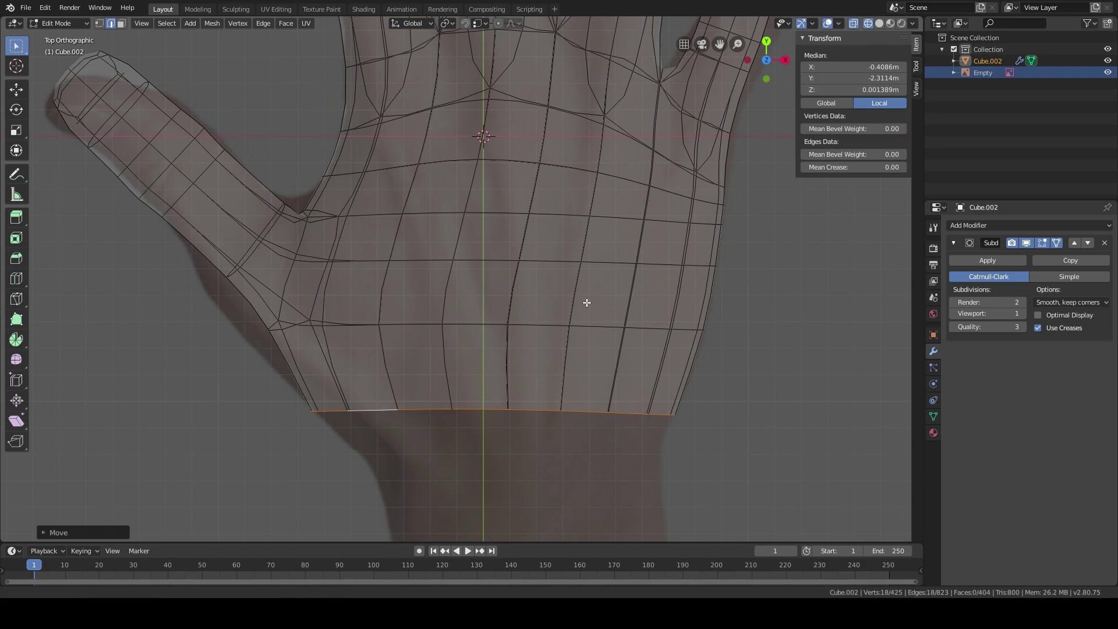
pyautogui.scroll(3, 584, 302)
pyautogui.scroll(-4, 532, 225)
pyautogui.scroll(3, 532, 225)
pyautogui.keyDown('shift'); pyautogui.moveTo(532, 224); pyautogui.dragTo(525, 253, button='middle'); pyautogui.keyUp('shift')
pyautogui.press('e')
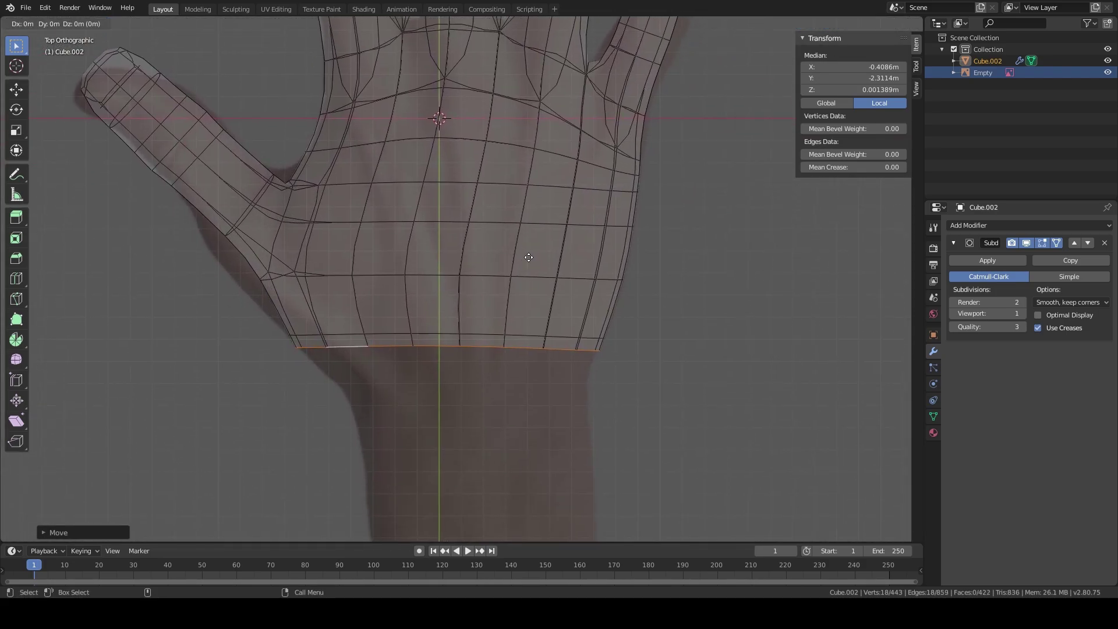
pyautogui.press('y')
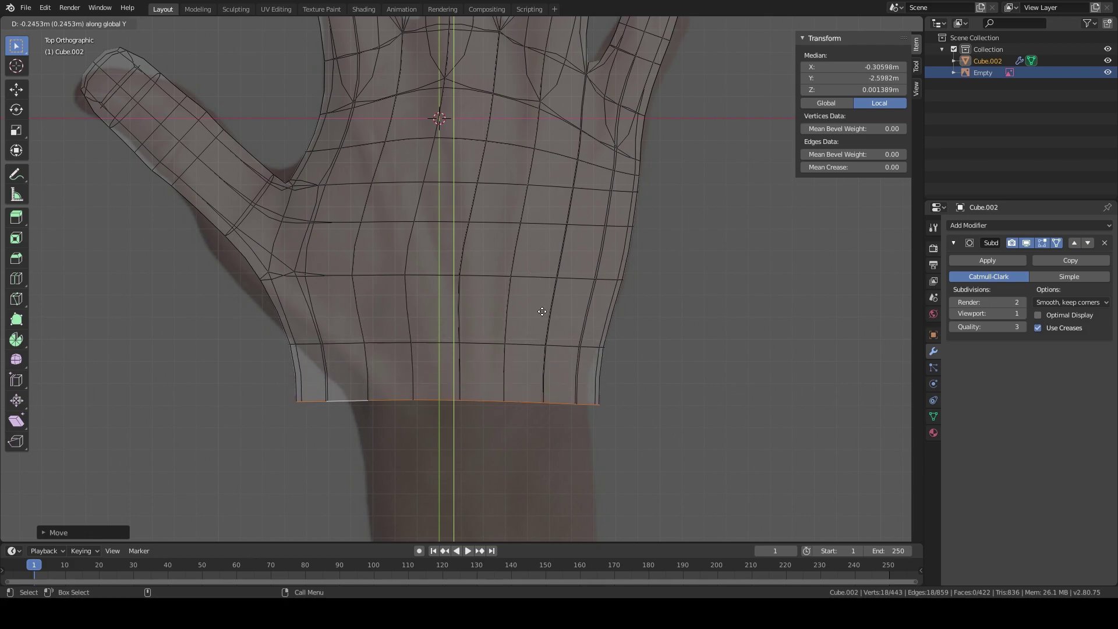
pyautogui.click(549, 318)
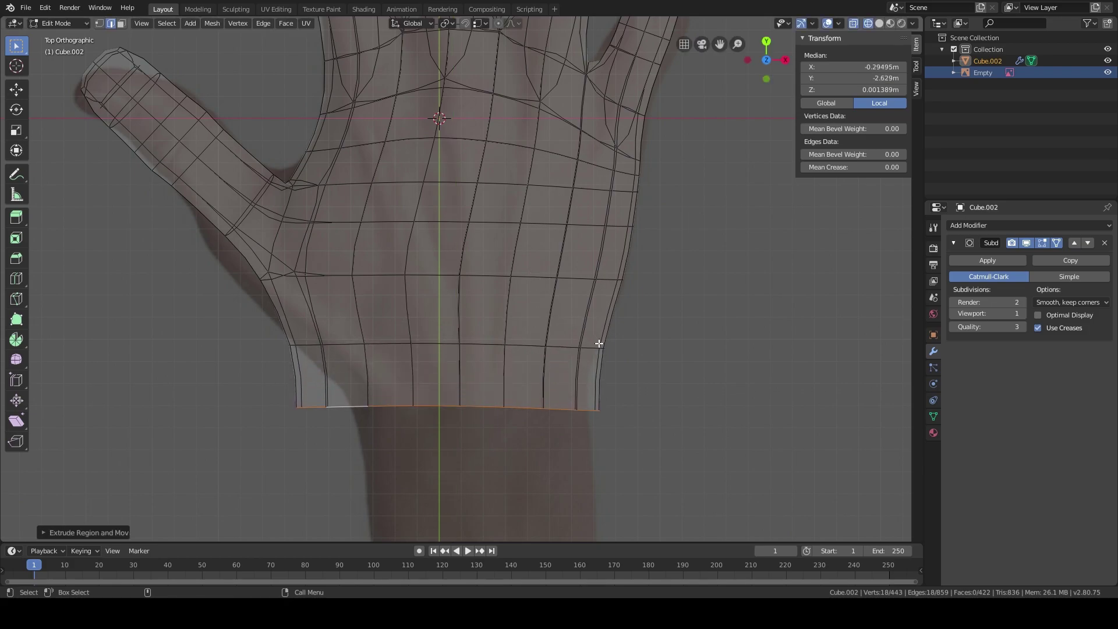
# Step: Move the extruded wrist edge loop about 0.06 m along positive X and scale it narrower along X to match the reference wrist
pyautogui.press('g')
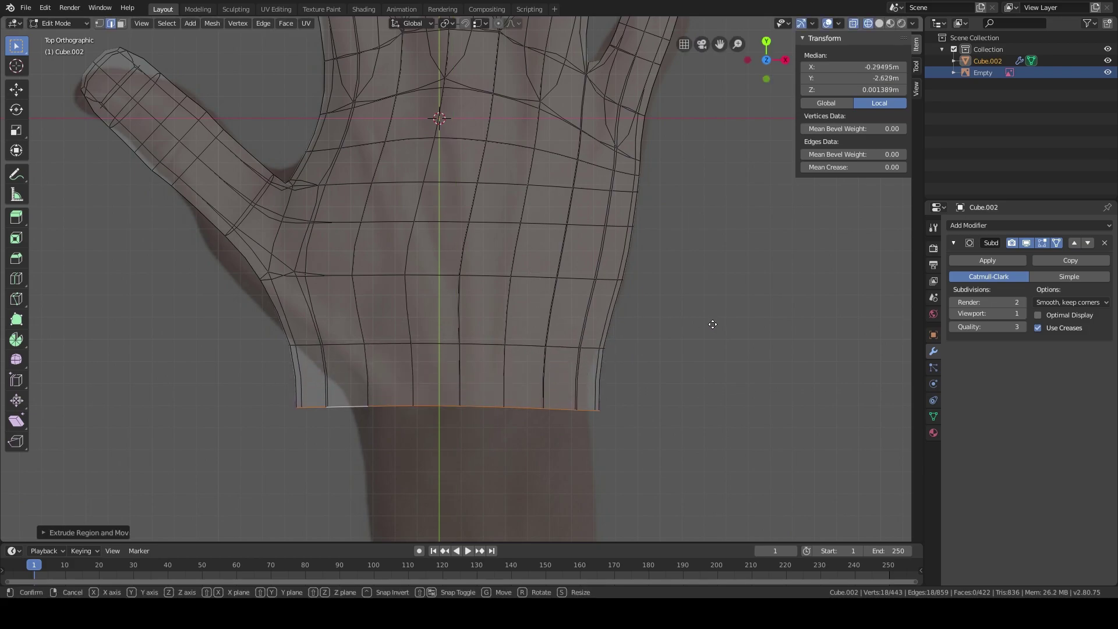
pyautogui.press('x')
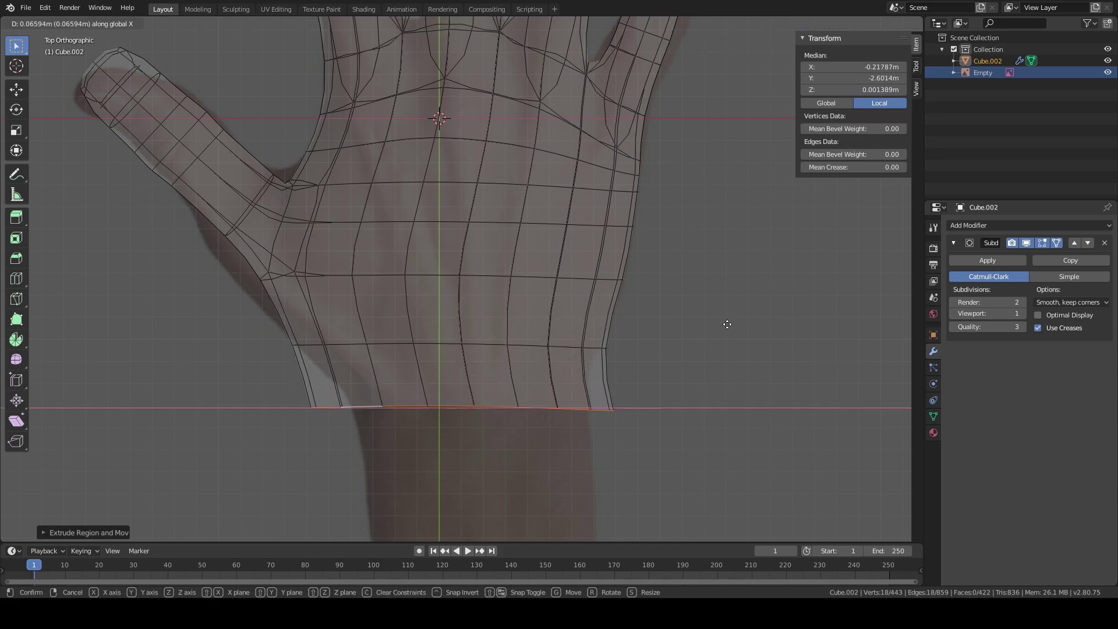
pyautogui.click(727, 324)
pyautogui.press('s')
pyautogui.press('x')
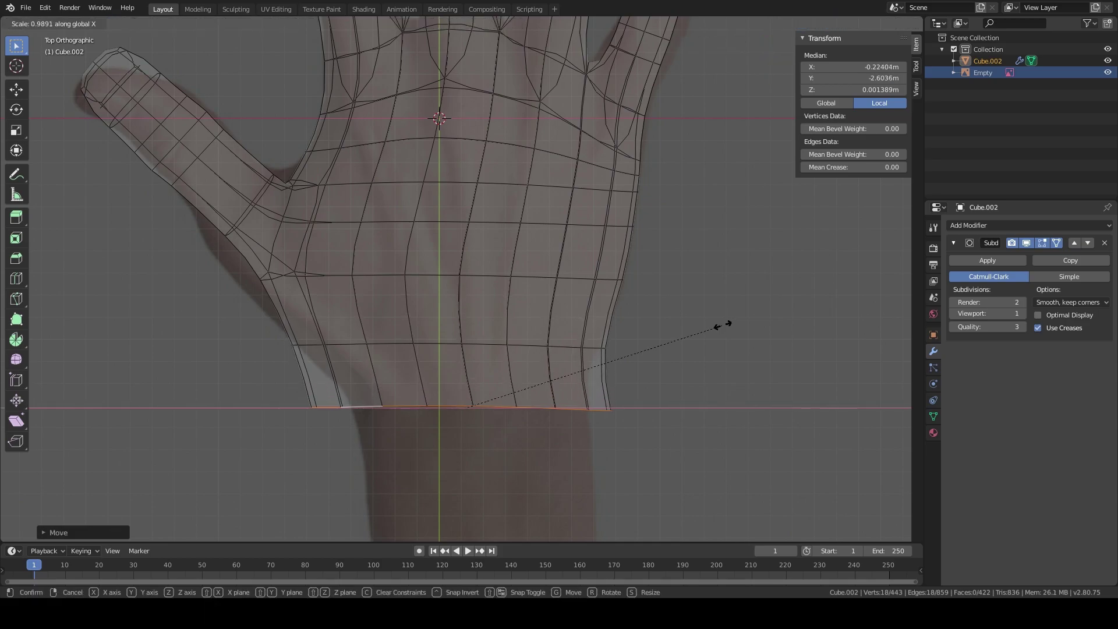
pyautogui.click(668, 348)
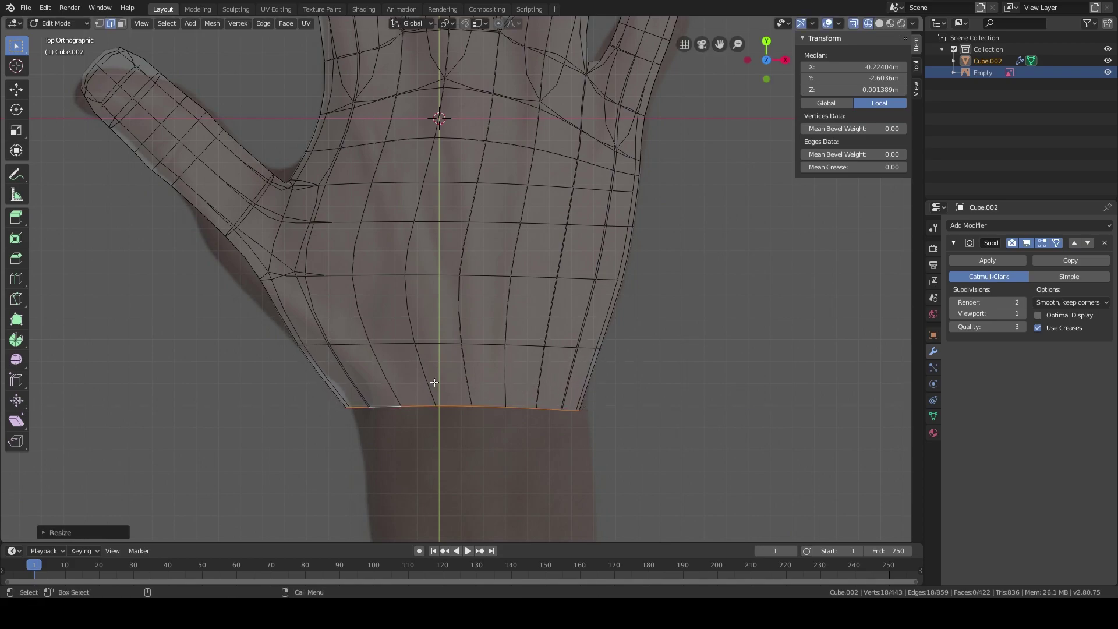
# Step: Move the wrist edge loop about 0.06 m along positive Y and about 0.02 m along positive X
pyautogui.press('g')
pyautogui.press('y')
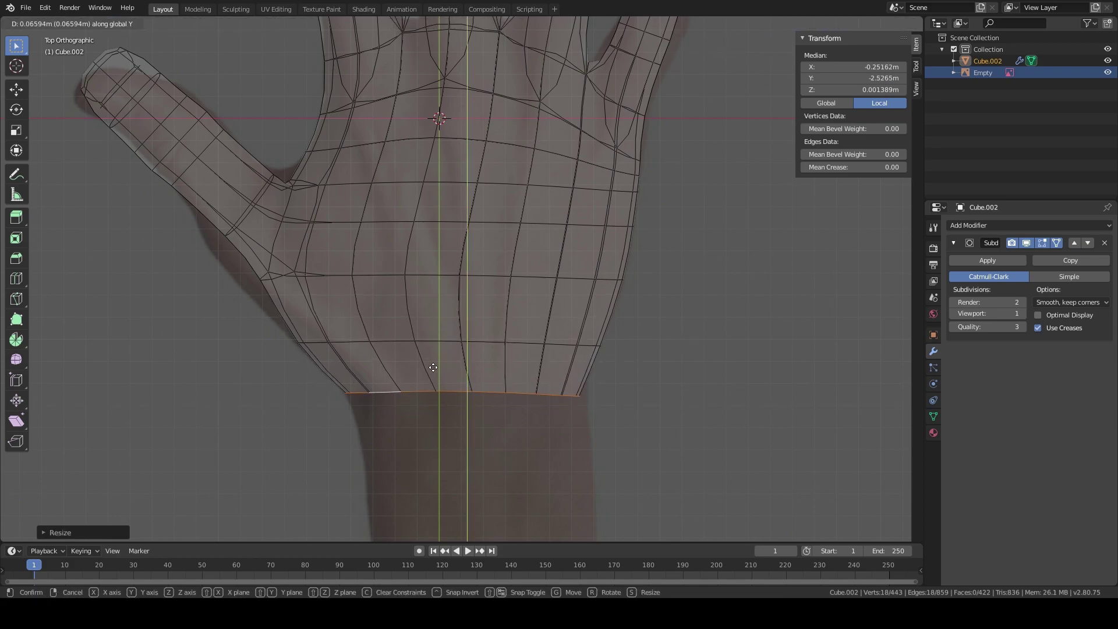
pyautogui.click(433, 368)
pyautogui.press('g')
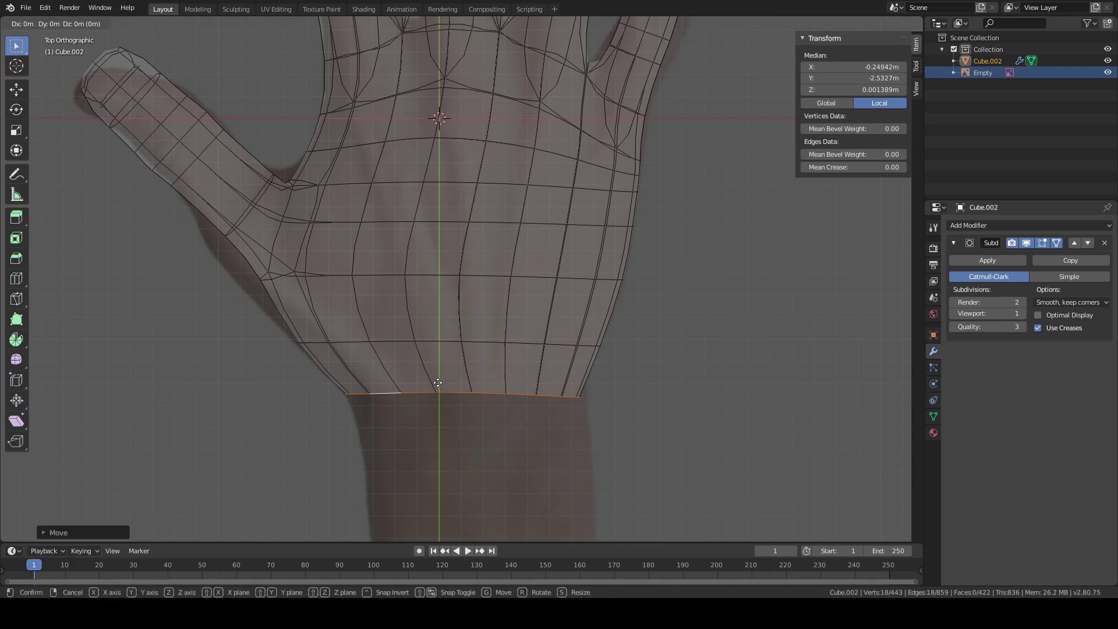
pyautogui.press('x')
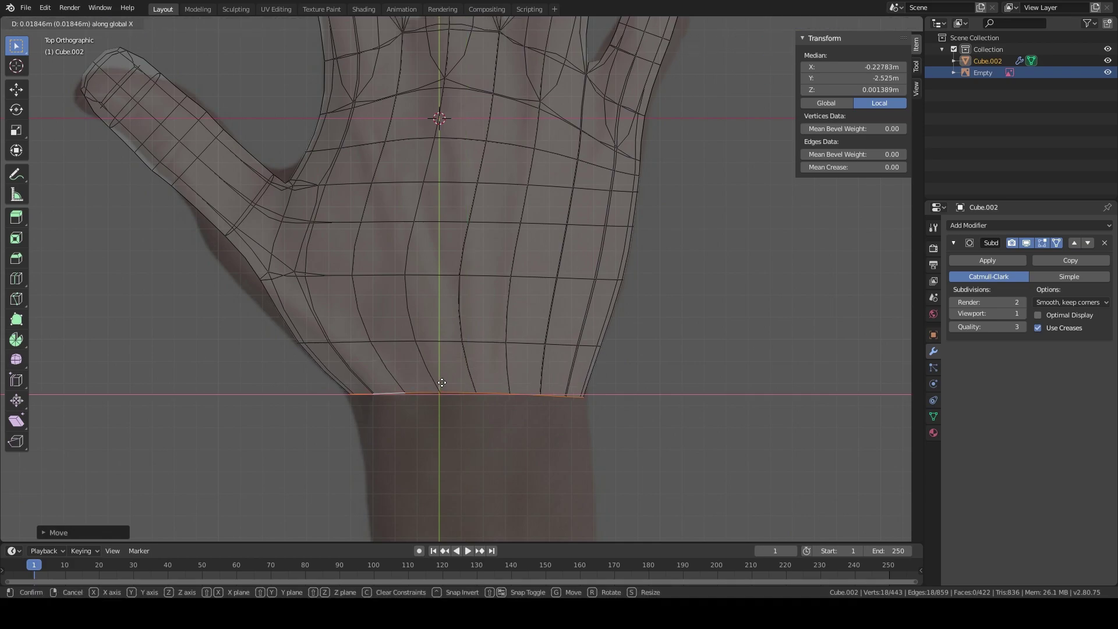
pyautogui.click(442, 383)
# Step: Scale the wrist edge loop about 1.05 along X
pyautogui.press('s')
pyautogui.press('x')
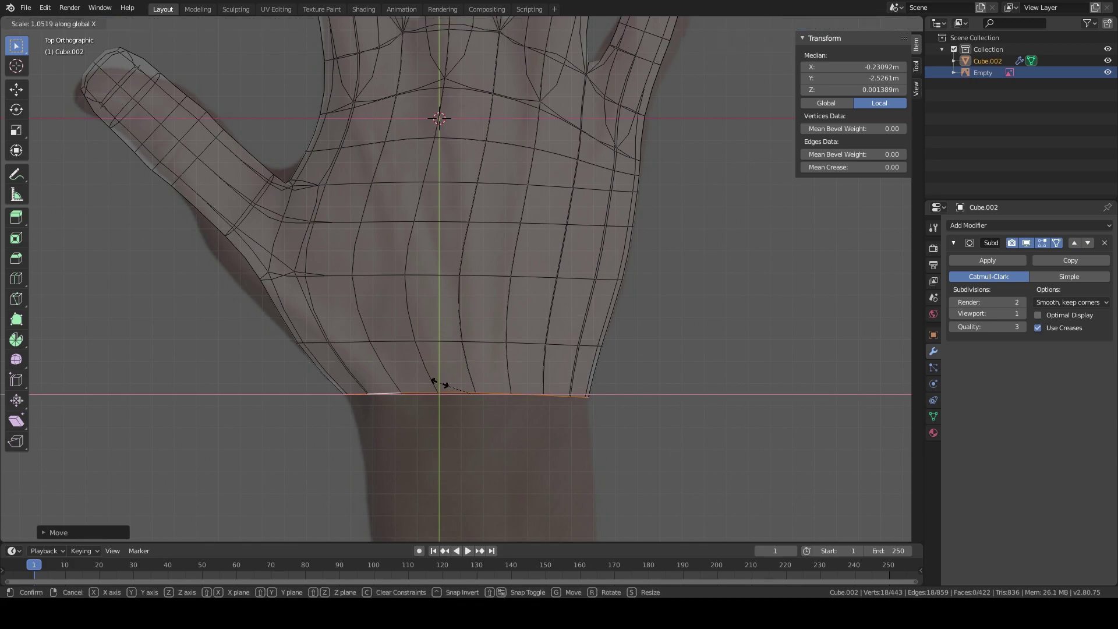
pyautogui.click(439, 384)
# Step: Extrude the wrist edge loop along negative Y into the forearm and shift the new edge along positive X over the reference arm
pyautogui.scroll(-2, 556, 375)
pyautogui.press('e')
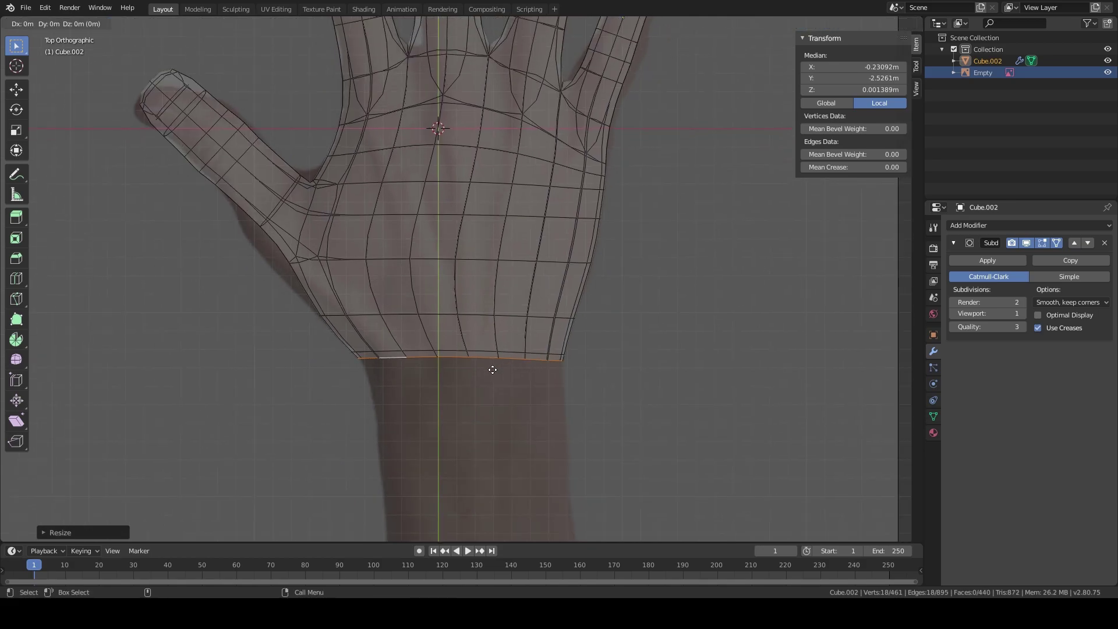
pyautogui.press('y')
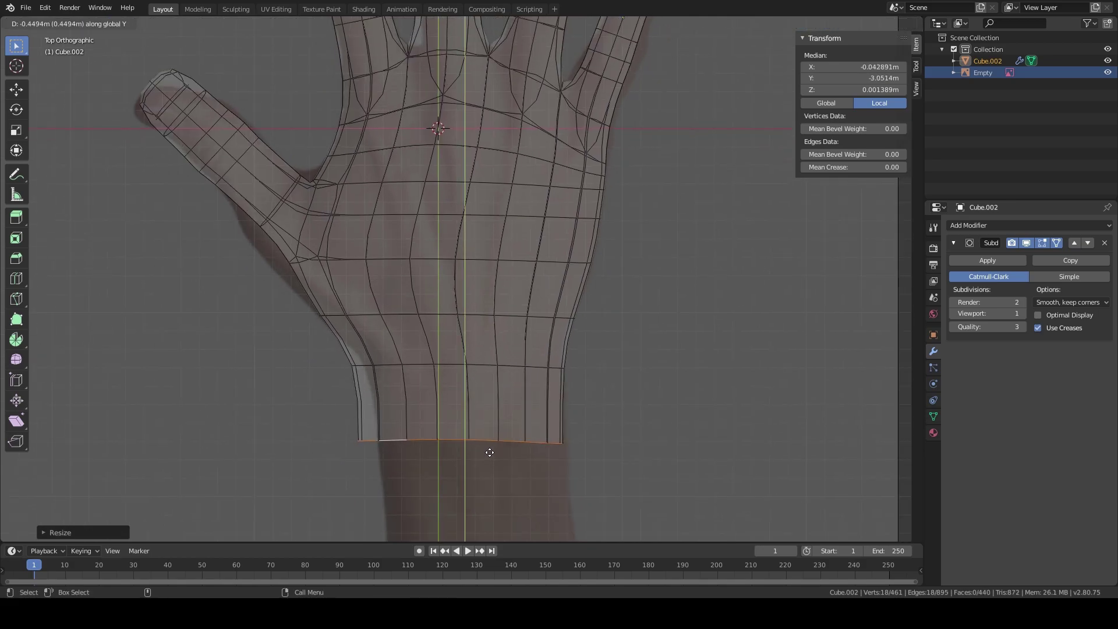
pyautogui.click(508, 474)
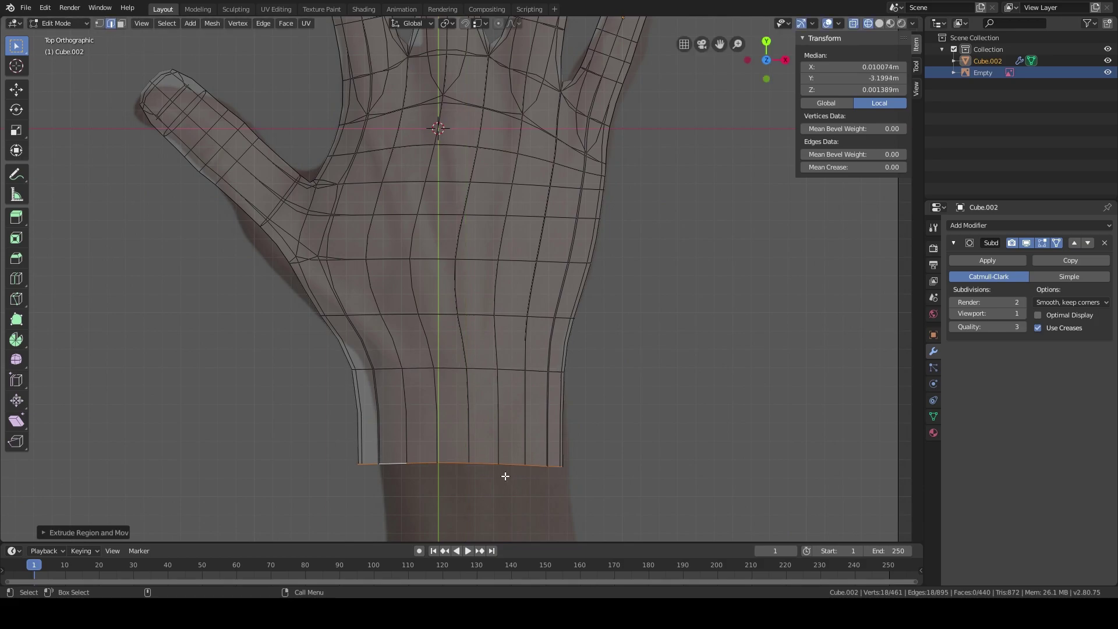
pyautogui.press('g')
pyautogui.press('x')
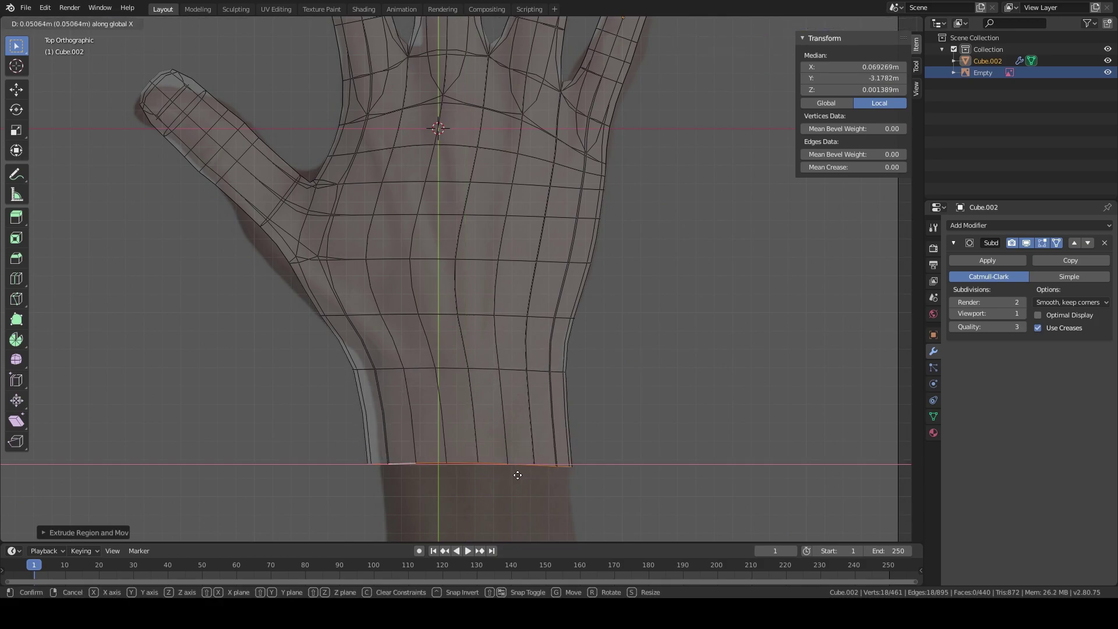
pyautogui.click(521, 476)
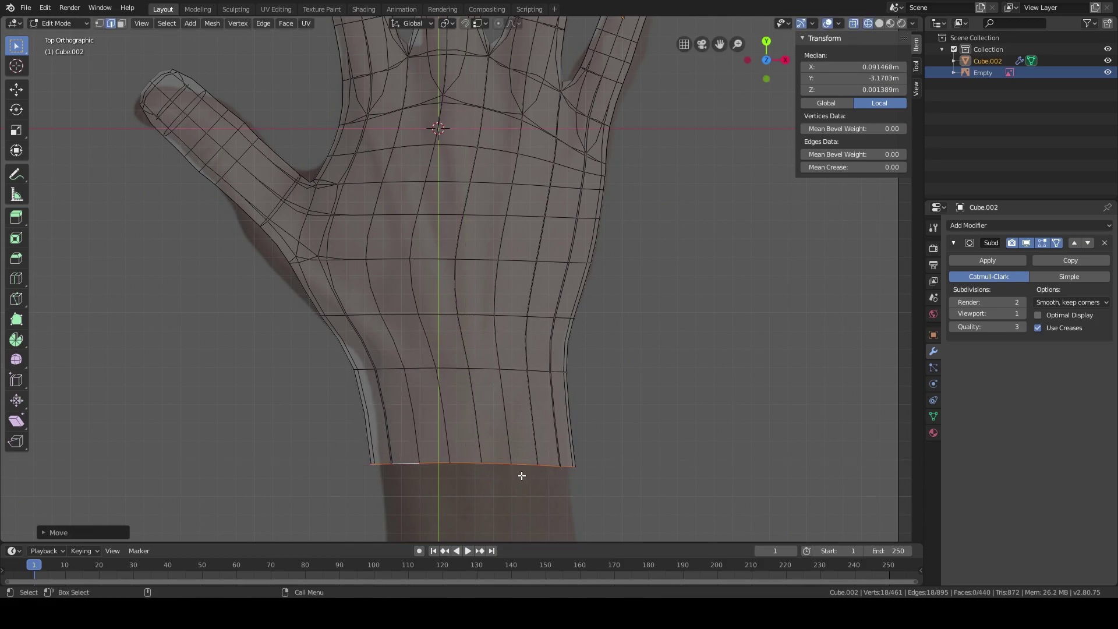
# Step: Move the forearm's open edge loop about 0.17 m along positive Y, back toward the palm
pyautogui.scroll(-4, 516, 467)
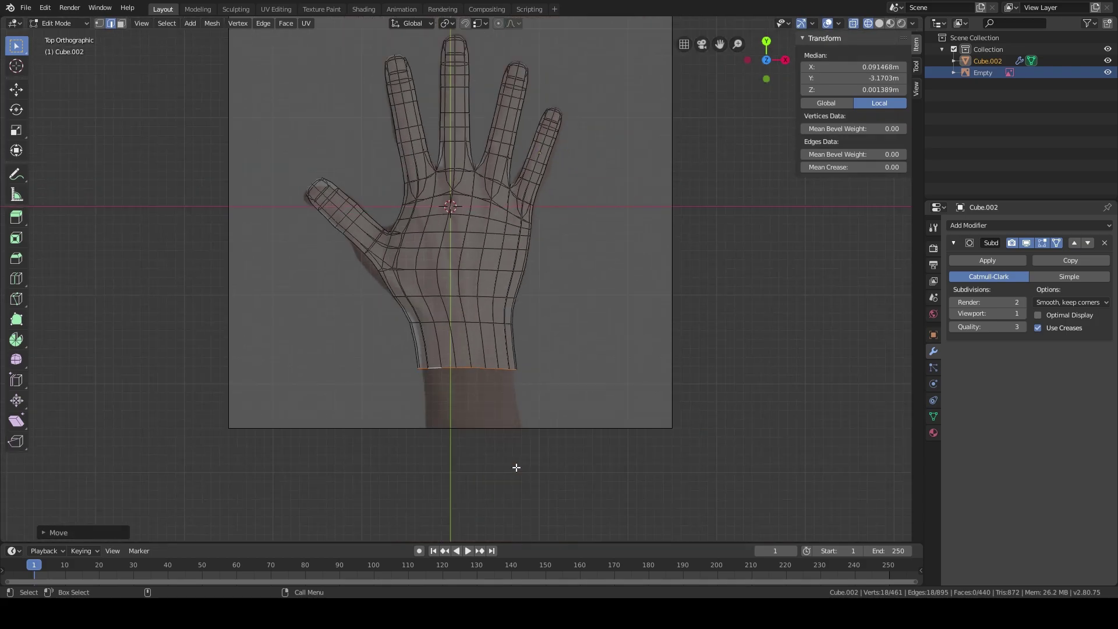
pyautogui.scroll(7, 516, 467)
pyautogui.scroll(-6, 516, 467)
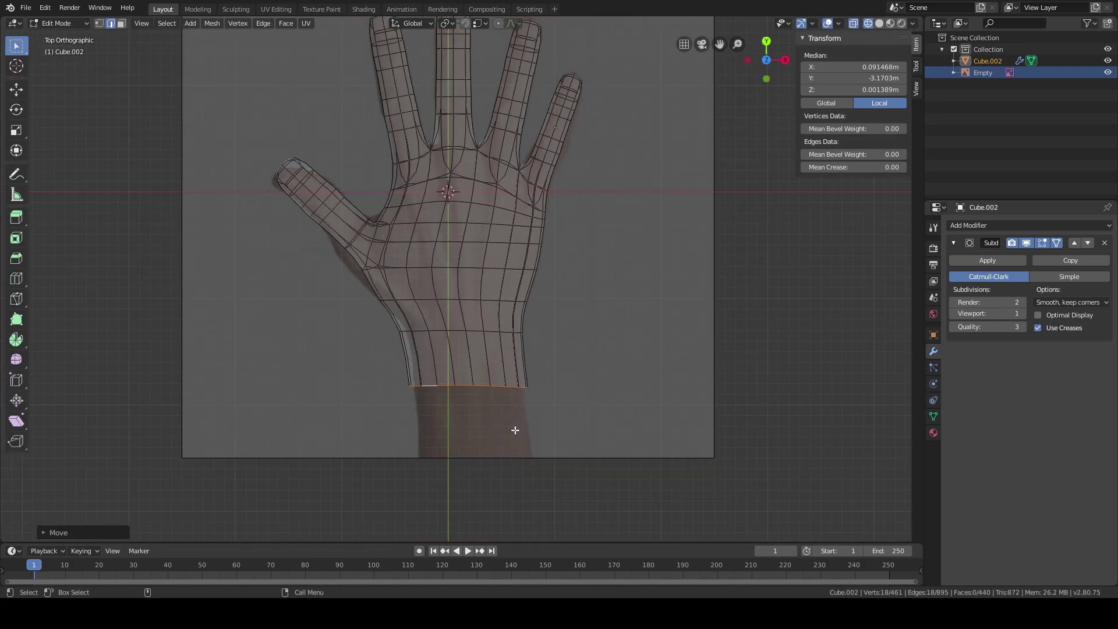
pyautogui.scroll(4, 516, 424)
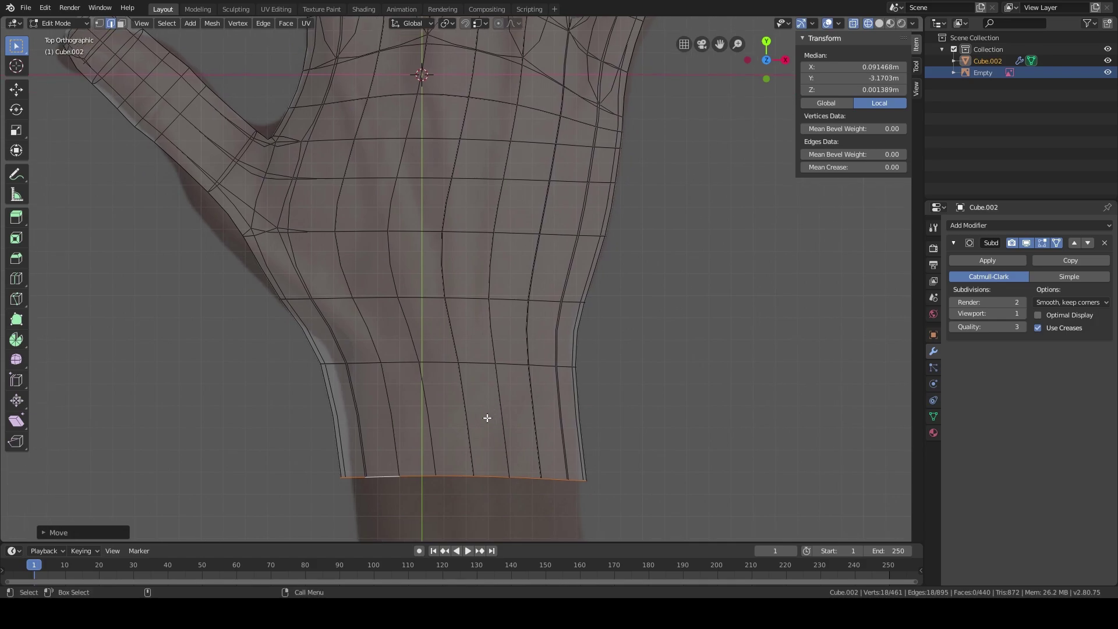
pyautogui.press('g')
pyautogui.press('y')
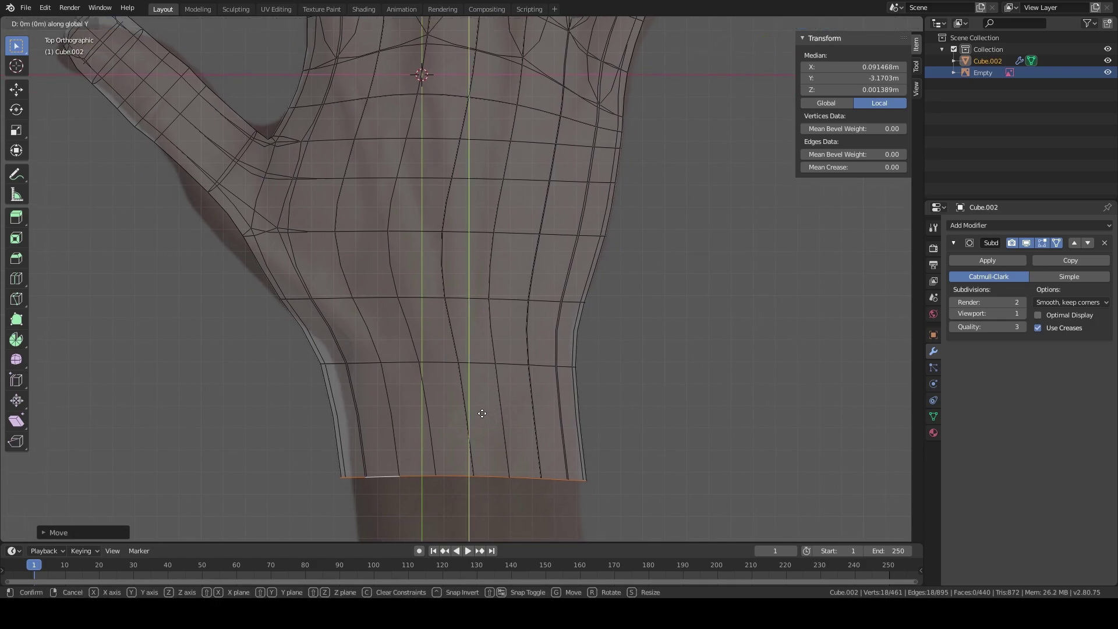
pyautogui.click(478, 373)
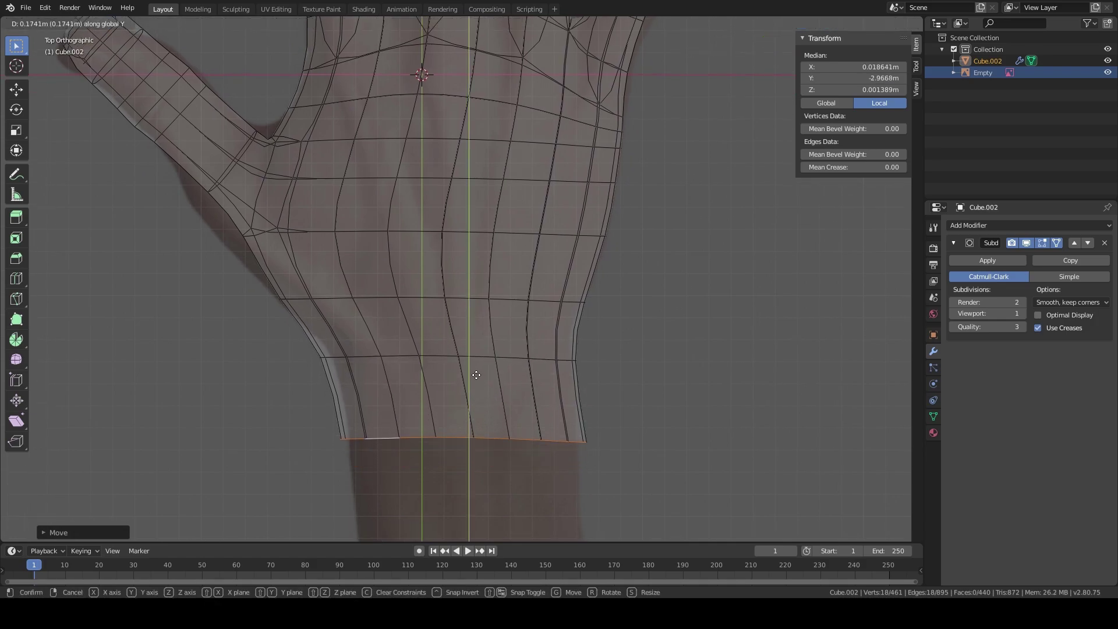
# Step: Move the forearm's open edge loop slightly further along positive Y and scale it down slightly to fit the reference arm's width
pyautogui.scroll(-5, 475, 377)
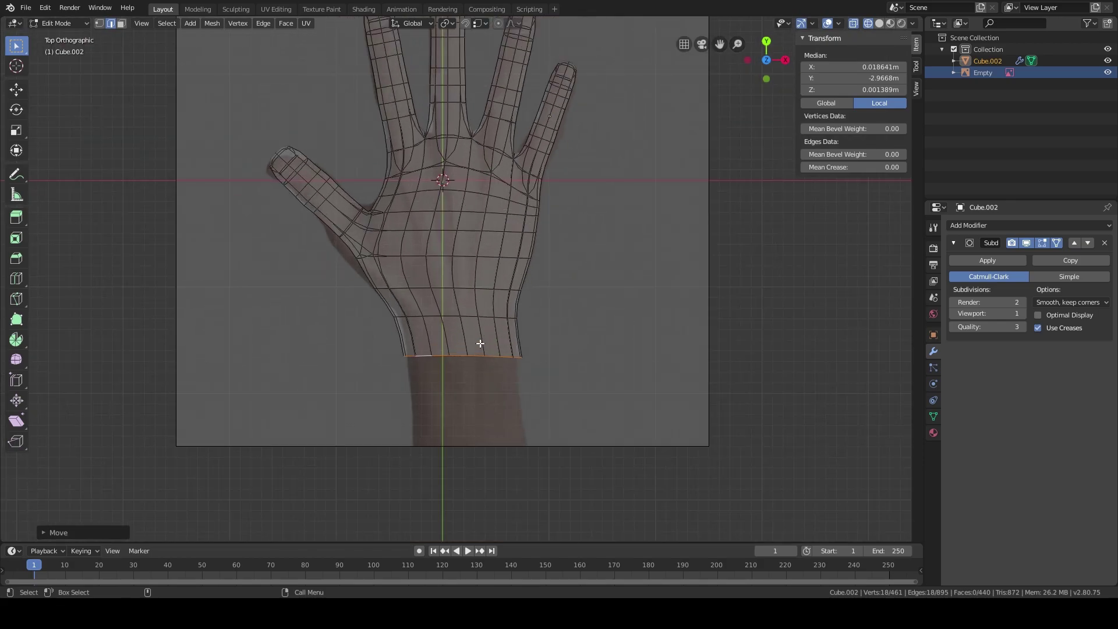
pyautogui.scroll(1, 473, 377)
pyautogui.scroll(1, 466, 377)
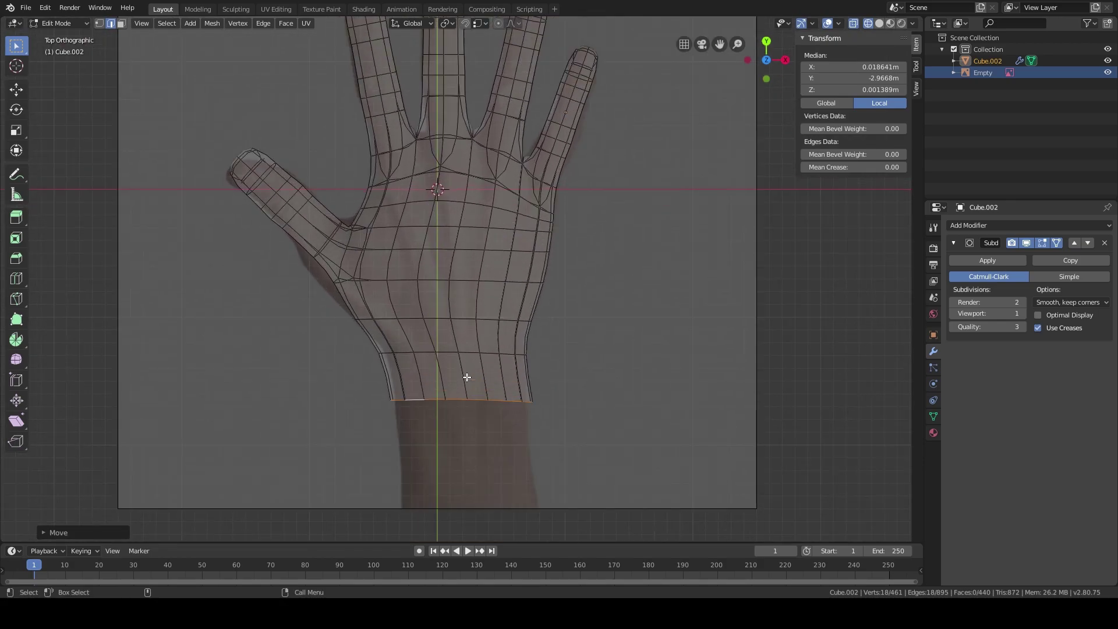
pyautogui.press('g')
pyautogui.press('y')
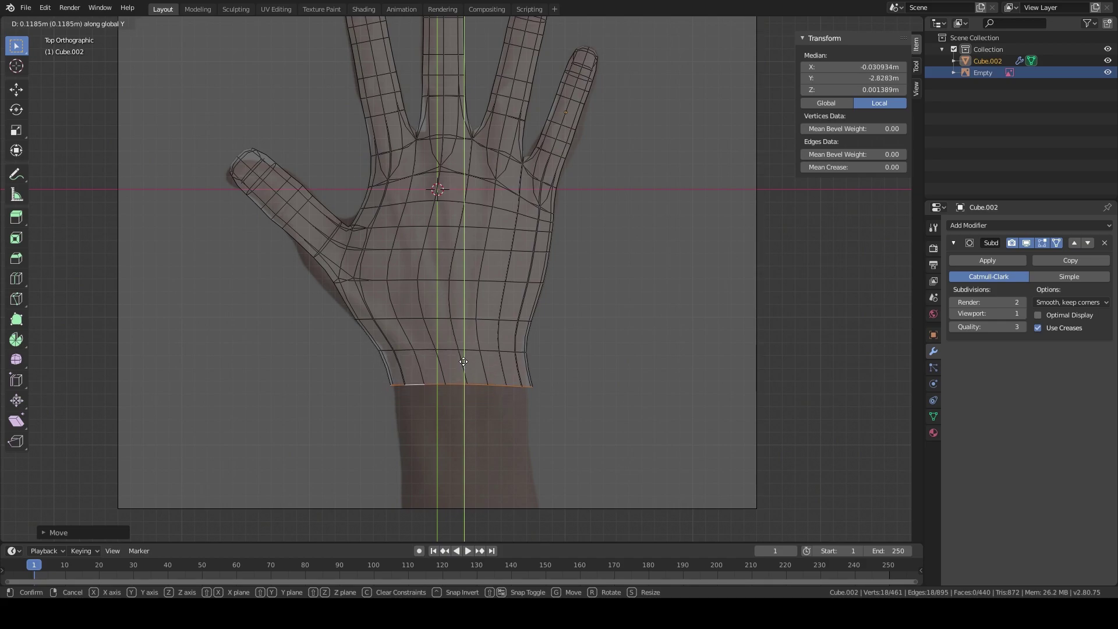
pyautogui.click(464, 373)
pyautogui.scroll(2, 464, 372)
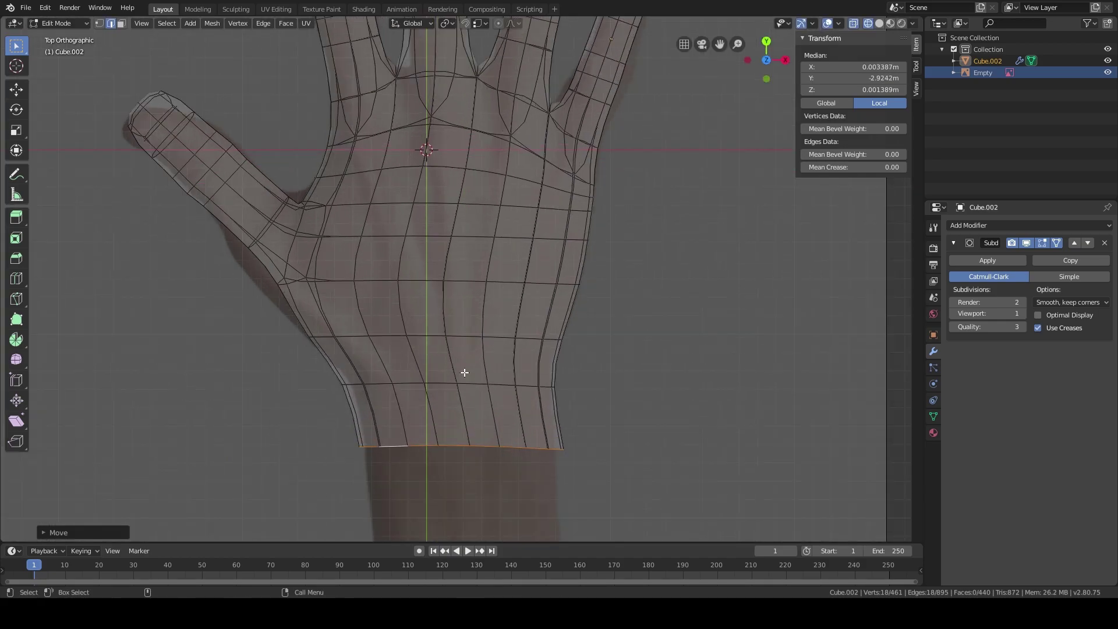
pyautogui.scroll(2, 464, 373)
pyautogui.scroll(-1, 499, 347)
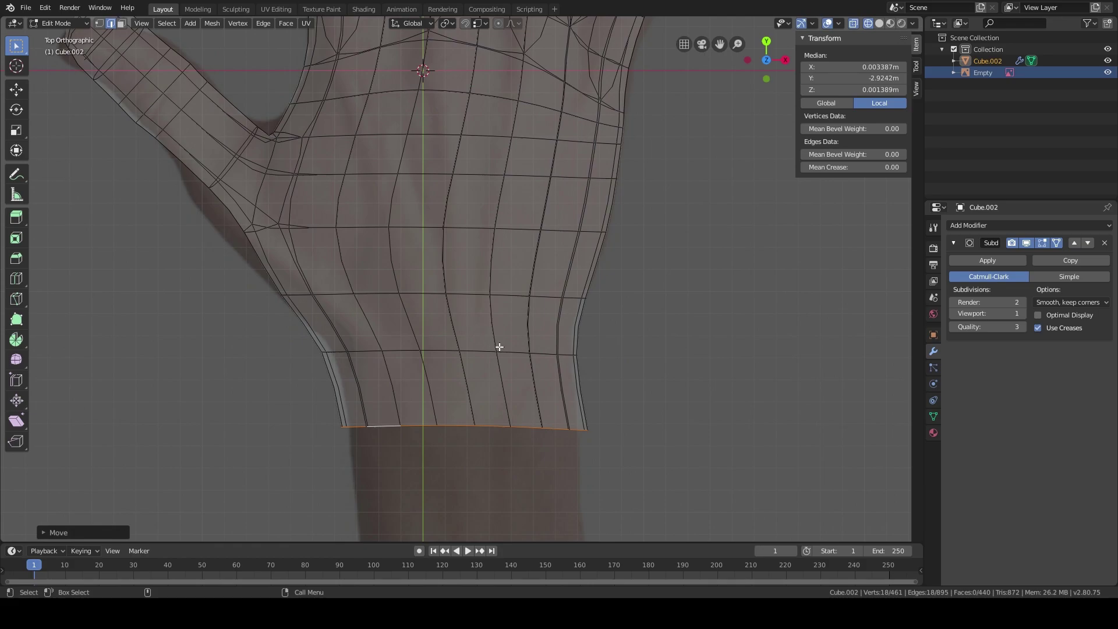
pyautogui.press('s')
pyautogui.click(672, 334)
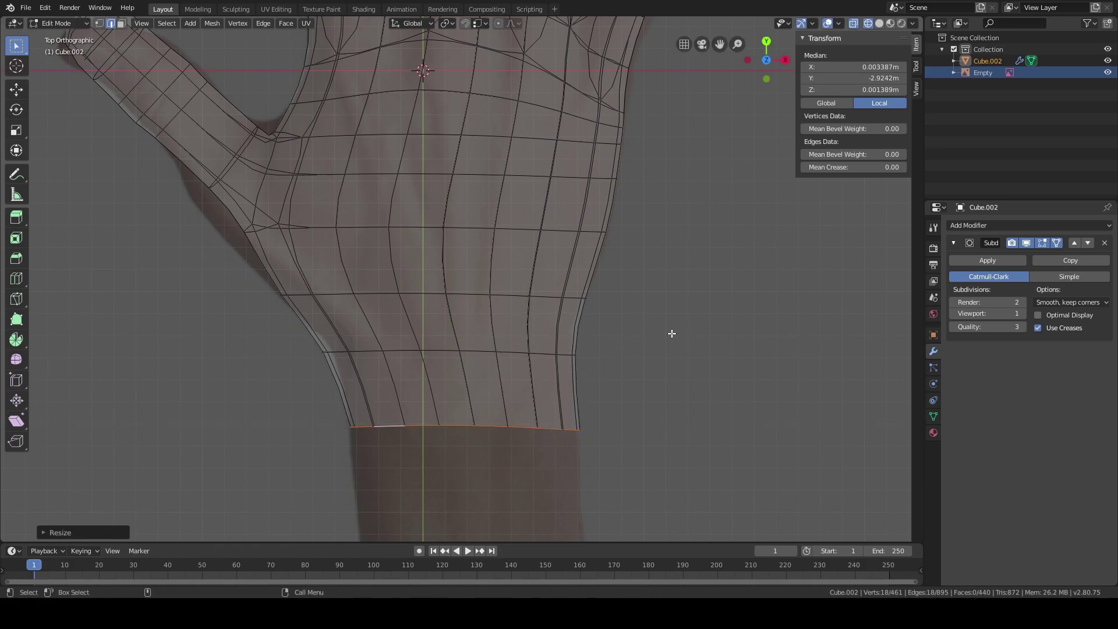
# Step: Move the forearm's open edge loop about 0.008 m along negative X to match the reference arm
pyautogui.press('g')
pyautogui.press('x')
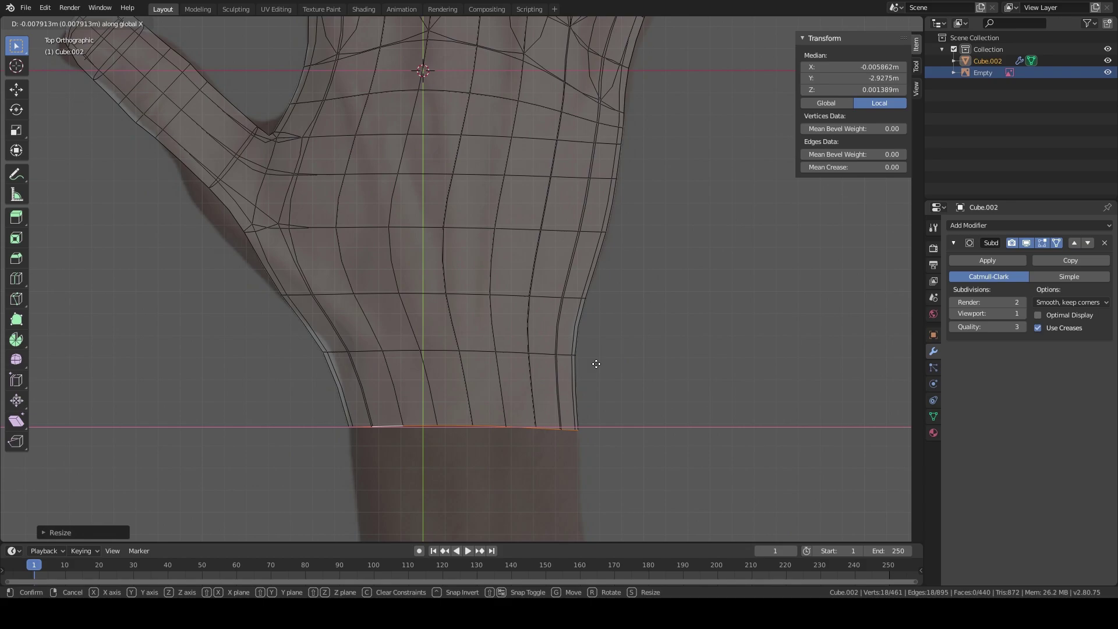
pyautogui.click(596, 364)
pyautogui.scroll(-3, 597, 364)
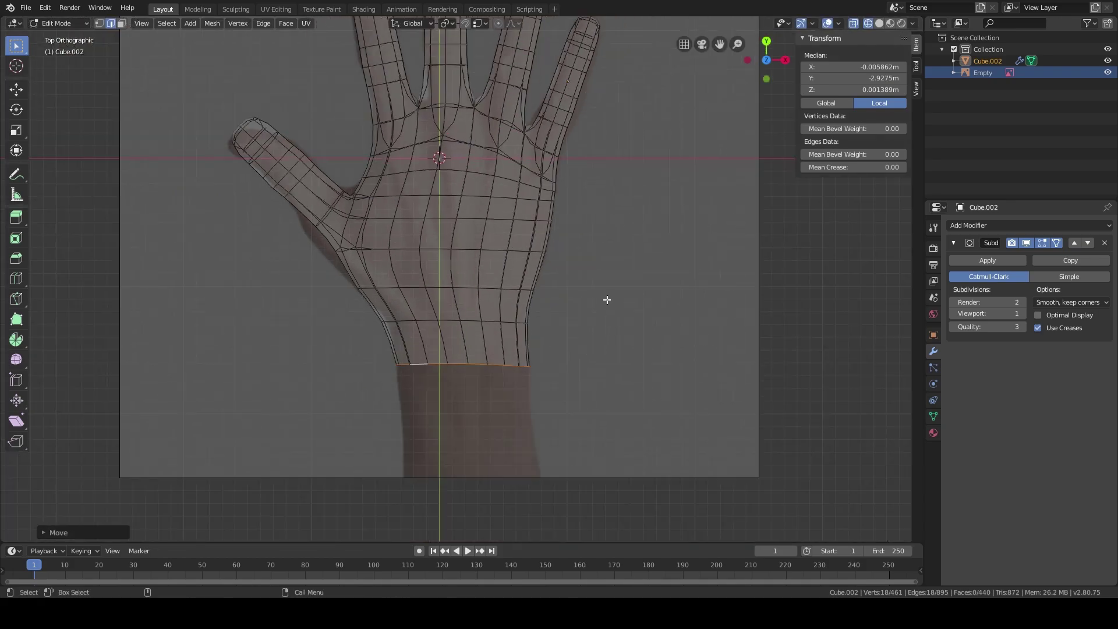
pyautogui.keyDown('shift'); pyautogui.moveTo(607, 299); pyautogui.dragTo(597, 342, button='middle'); pyautogui.keyUp('shift')
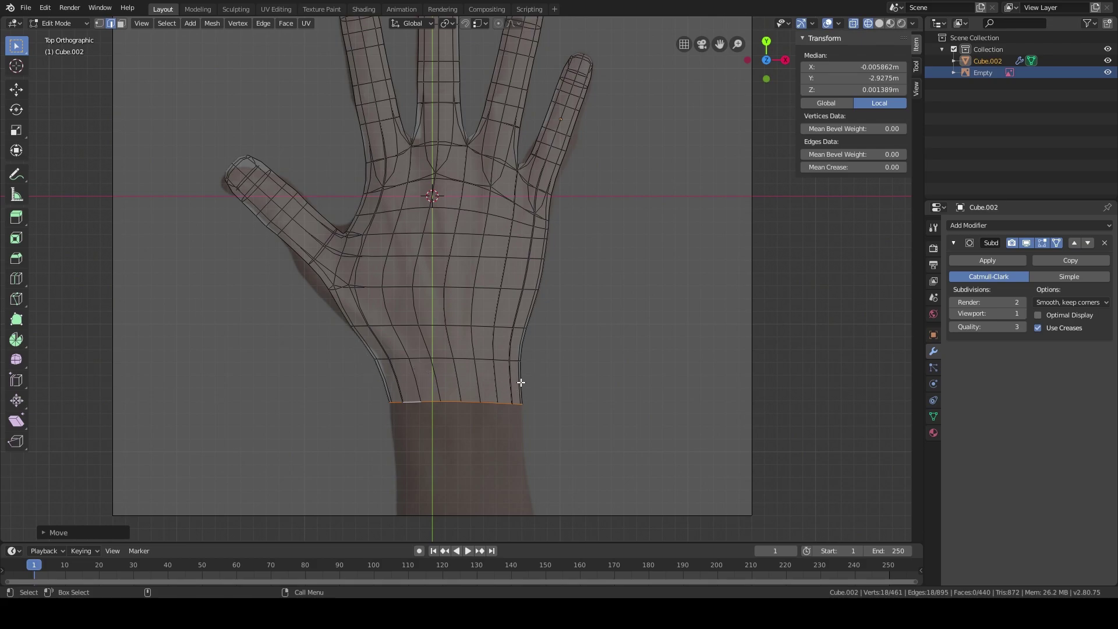
# Step: Scale the wrist edge loop to about 0.92 along X and shift it about 0.026 m along positive X
pyautogui.scroll(4, 492, 378)
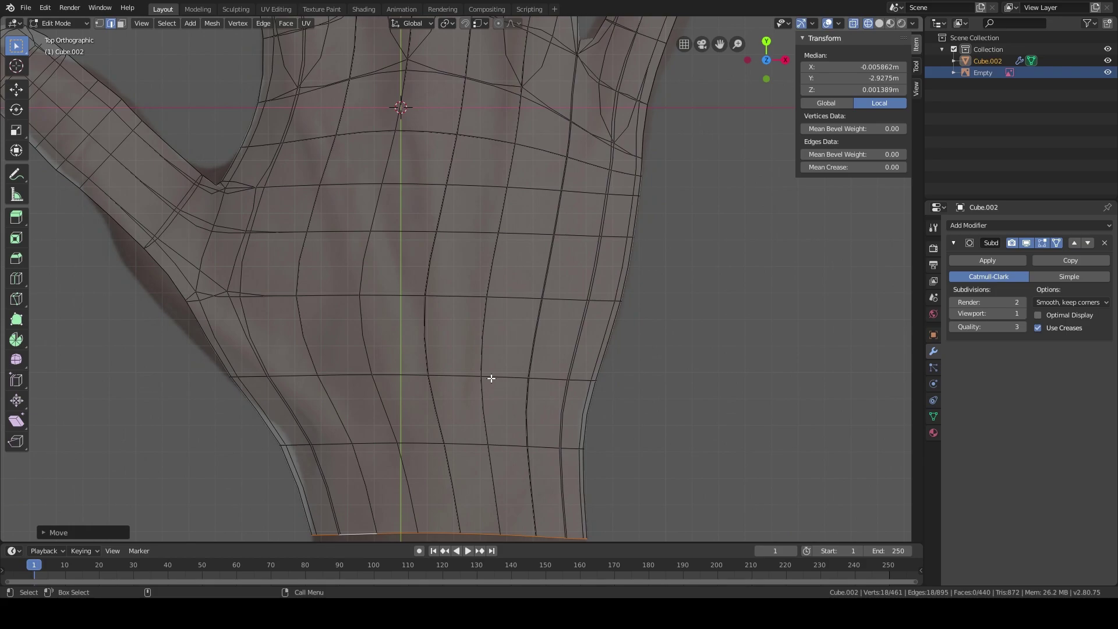
pyautogui.keyDown('alt'); pyautogui.click(489, 382); pyautogui.keyUp('alt')
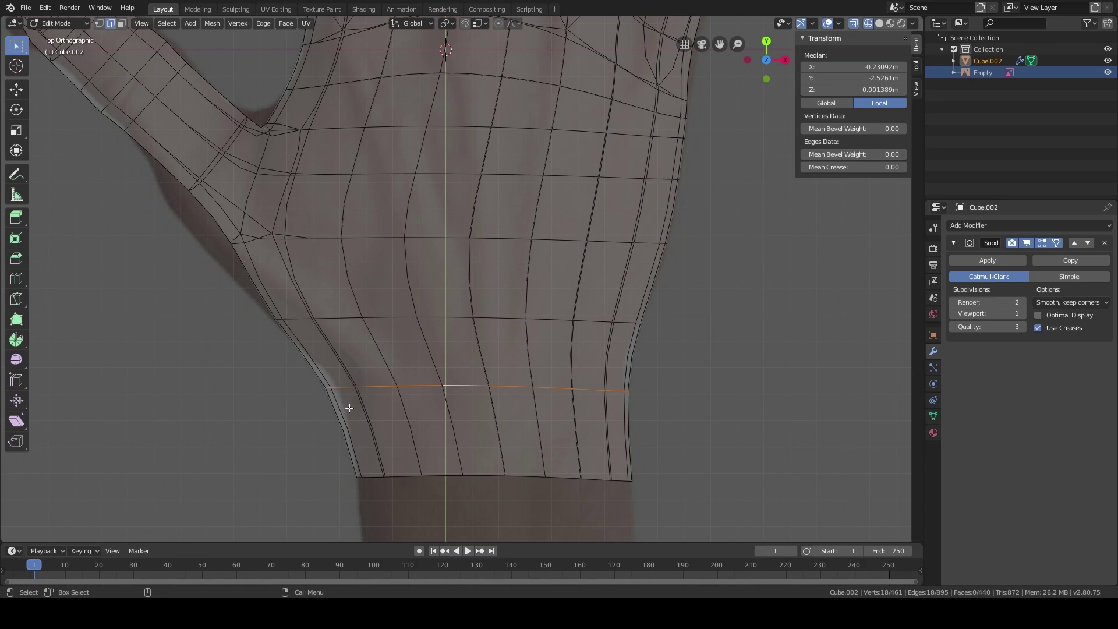
pyautogui.keyDown('shift'); pyautogui.moveTo(481, 369); pyautogui.dragTo(464, 371, button='middle'); pyautogui.keyUp('shift')
pyautogui.press('s')
pyautogui.press('x')
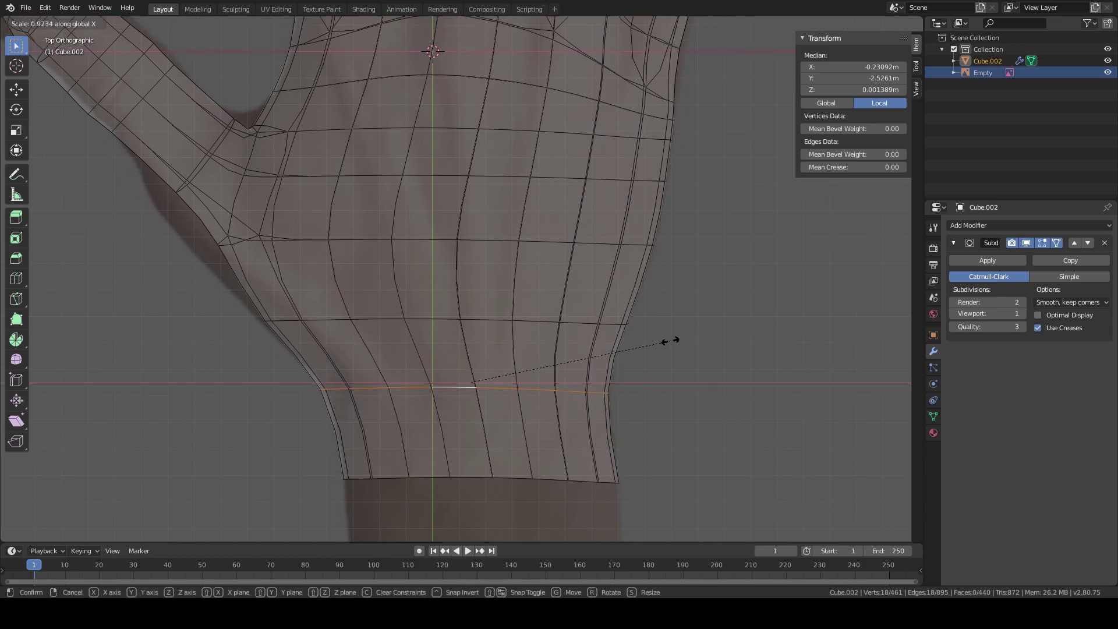
pyautogui.click(673, 340)
pyautogui.press('g')
pyautogui.press('x')
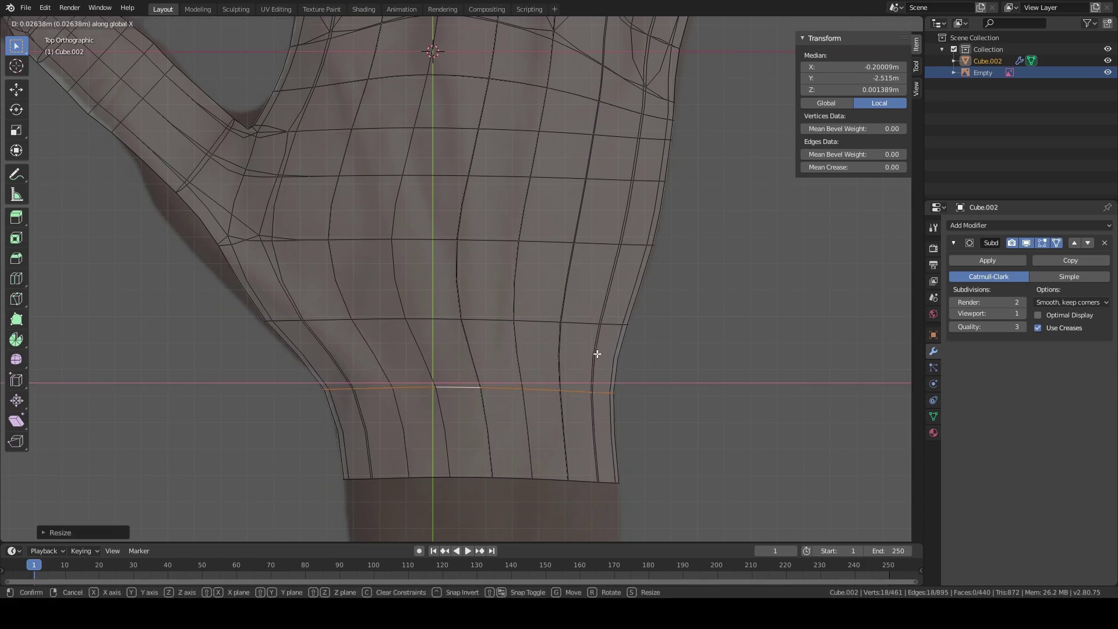
pyautogui.click(597, 354)
# Step: Move the lower-palm edge loop just above the wrist loop slightly along negative X
pyautogui.keyDown('shift'); pyautogui.moveTo(576, 312); pyautogui.dragTo(570, 361, button='middle'); pyautogui.keyUp('shift')
pyautogui.keyDown('alt'); pyautogui.click(488, 369); pyautogui.keyUp('alt')
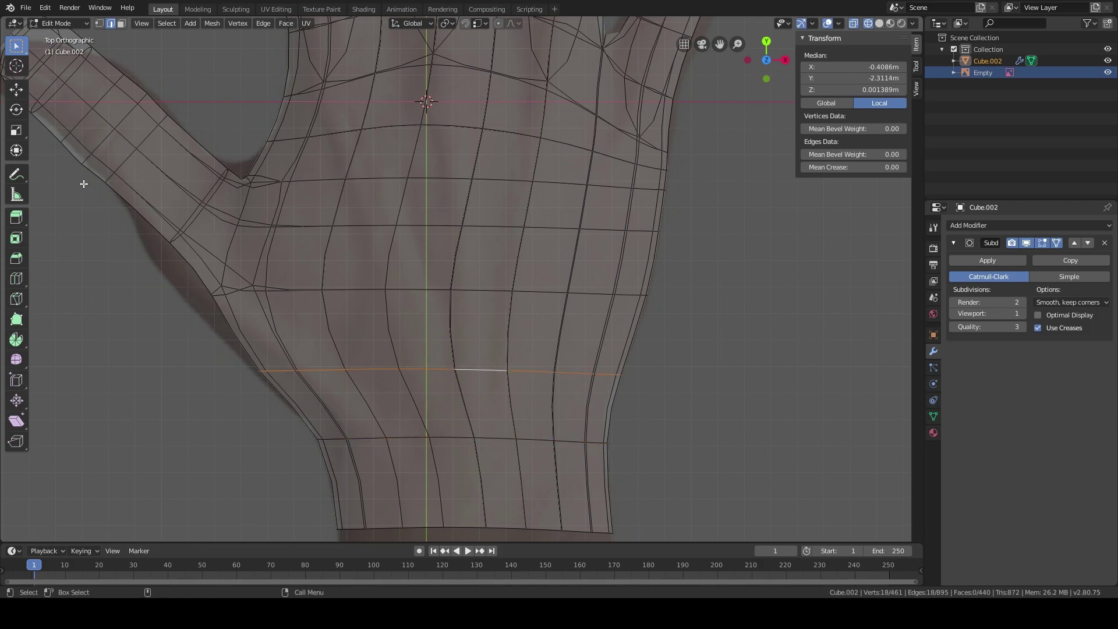
pyautogui.keyDown('shift'); pyautogui.moveTo(184, 223); pyautogui.dragTo(274, 324, button='middle'); pyautogui.keyUp('shift')
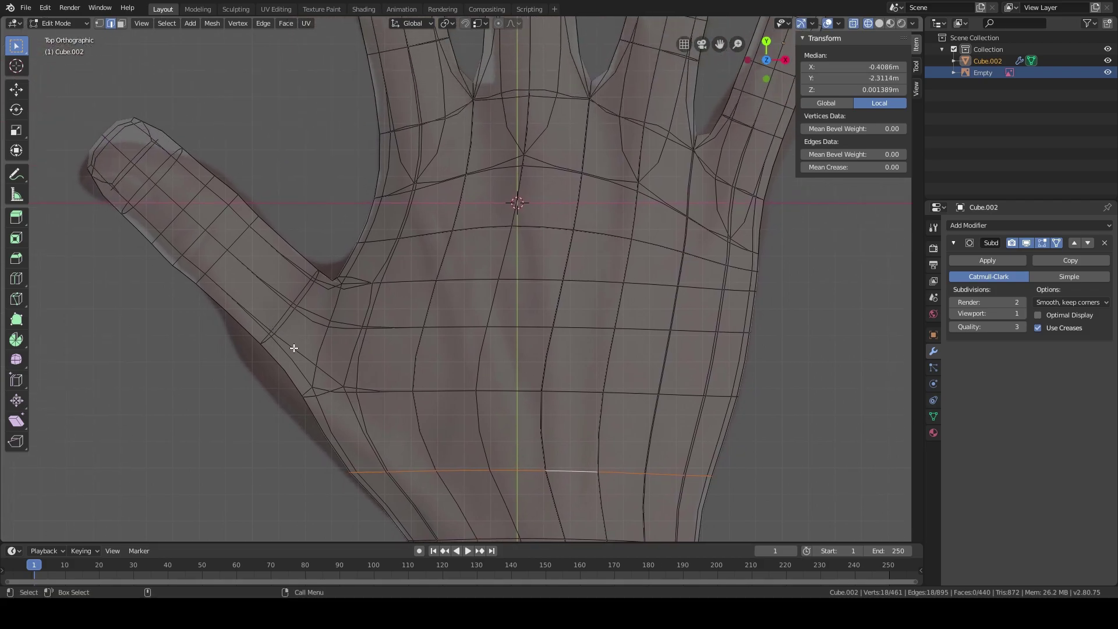
pyautogui.keyDown('shift'); pyautogui.moveTo(610, 366); pyautogui.dragTo(514, 262, button='middle'); pyautogui.keyUp('shift')
pyautogui.press('g')
pyautogui.press('x')
pyautogui.click(634, 317)
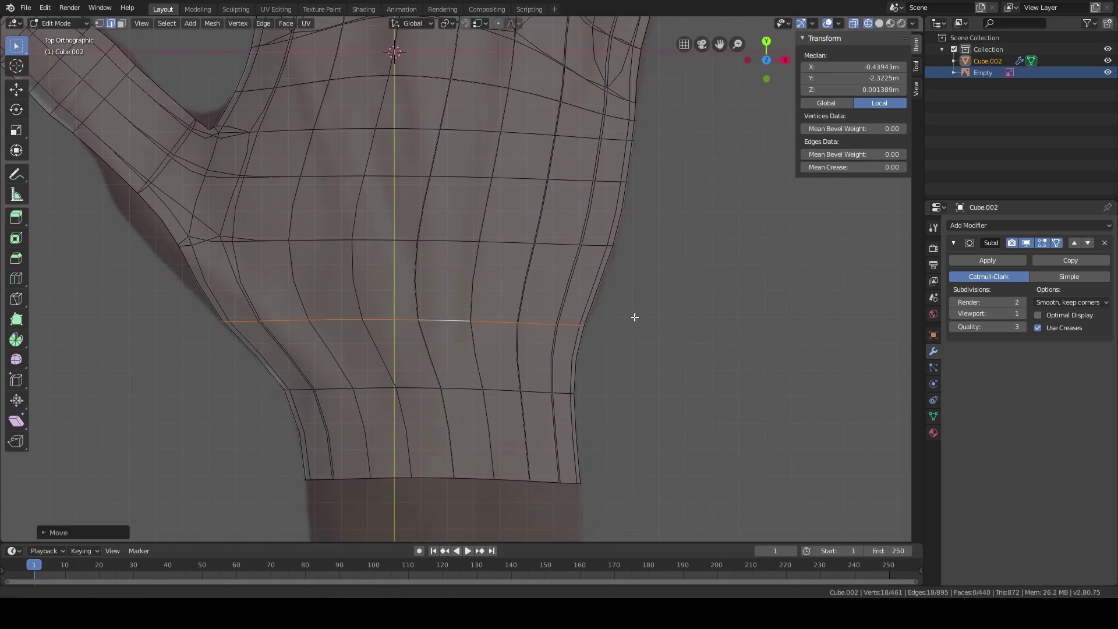
# Step: Slide the lower-palm edge loop toward the fingers and scale it about 1.05 along X to fill the reference outline
pyautogui.keyDown('shift'); pyautogui.moveTo(633, 316); pyautogui.dragTo(624, 337, button='middle'); pyautogui.keyUp('shift')
pyautogui.press('g')
pyautogui.press('x')
pyautogui.click(425, 326)
pyautogui.press('g')
pyautogui.press('g')
pyautogui.click(425, 324)
pyautogui.press('g')
pyautogui.press('x')
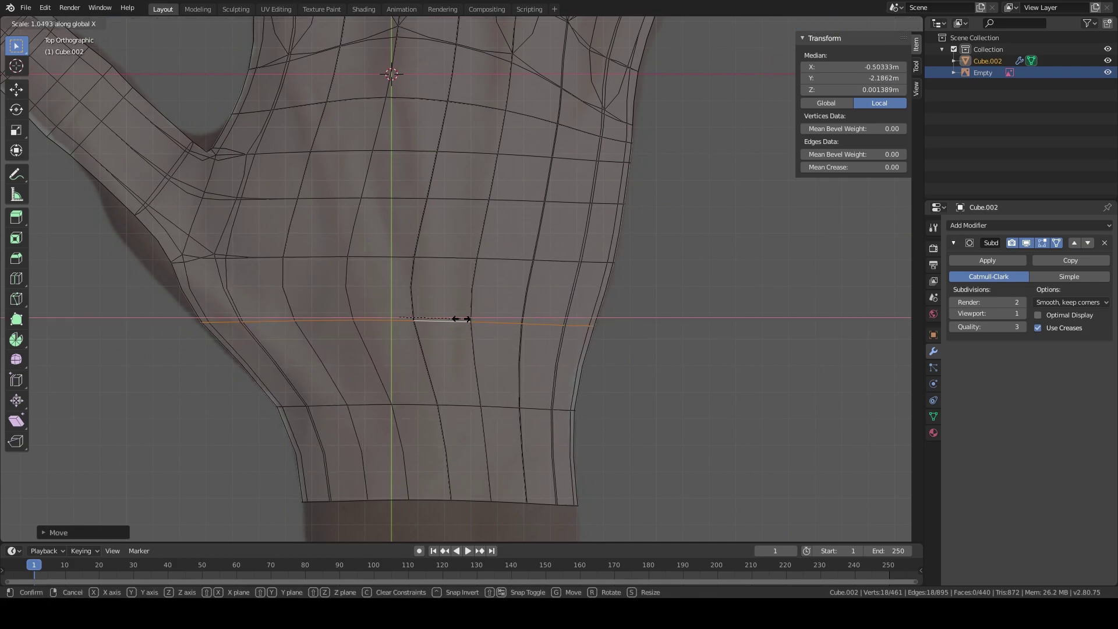
pyautogui.click(463, 319)
# Step: Shift the palm edge loop at the thumb base along negative X and widen it along X to the reference outline
pyautogui.moveTo(463, 318); pyautogui.dragTo(303, 322, button='middle')
pyautogui.scroll(3, 305, 363)
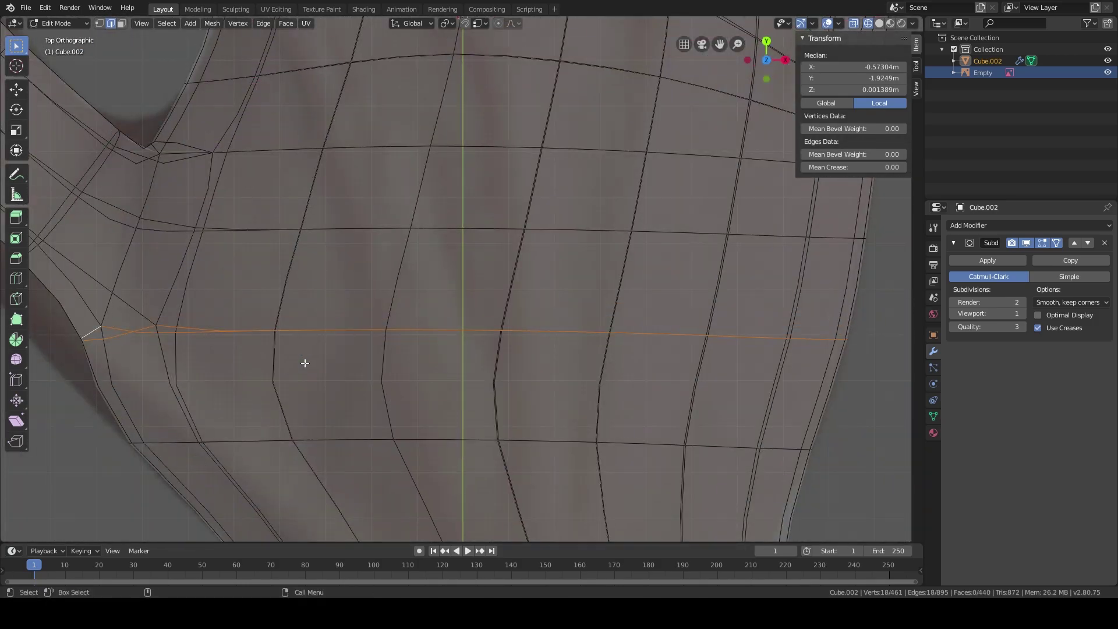
pyautogui.scroll(-4, 305, 363)
pyautogui.press('g')
pyautogui.press('x')
pyautogui.click(458, 339)
pyautogui.press('s')
pyautogui.press('x')
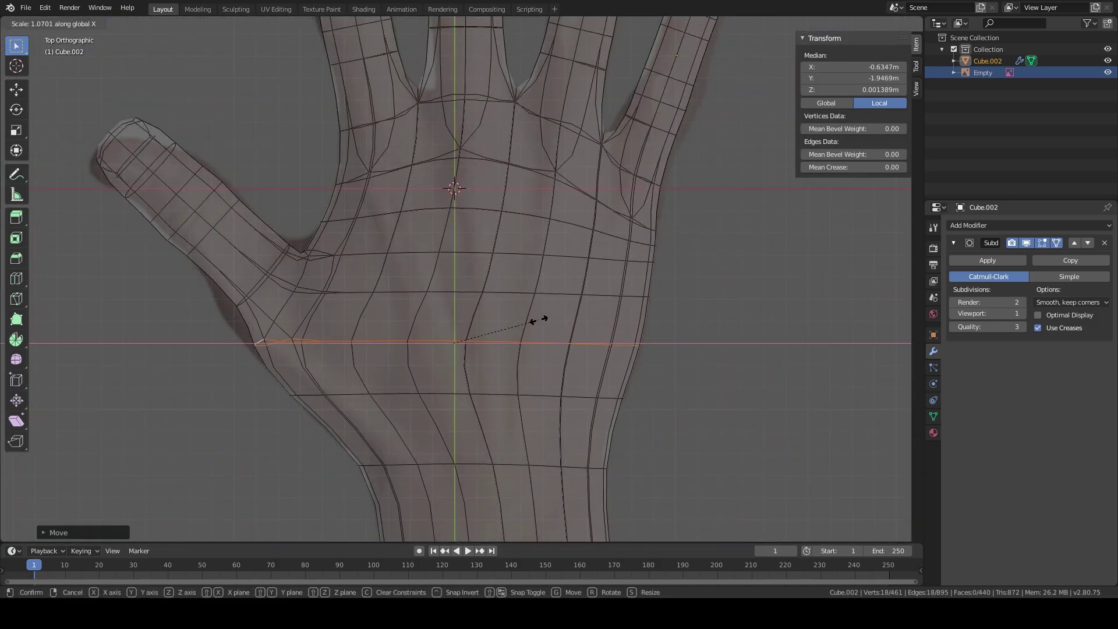
pyautogui.click(611, 314)
pyautogui.scroll(2, 504, 320)
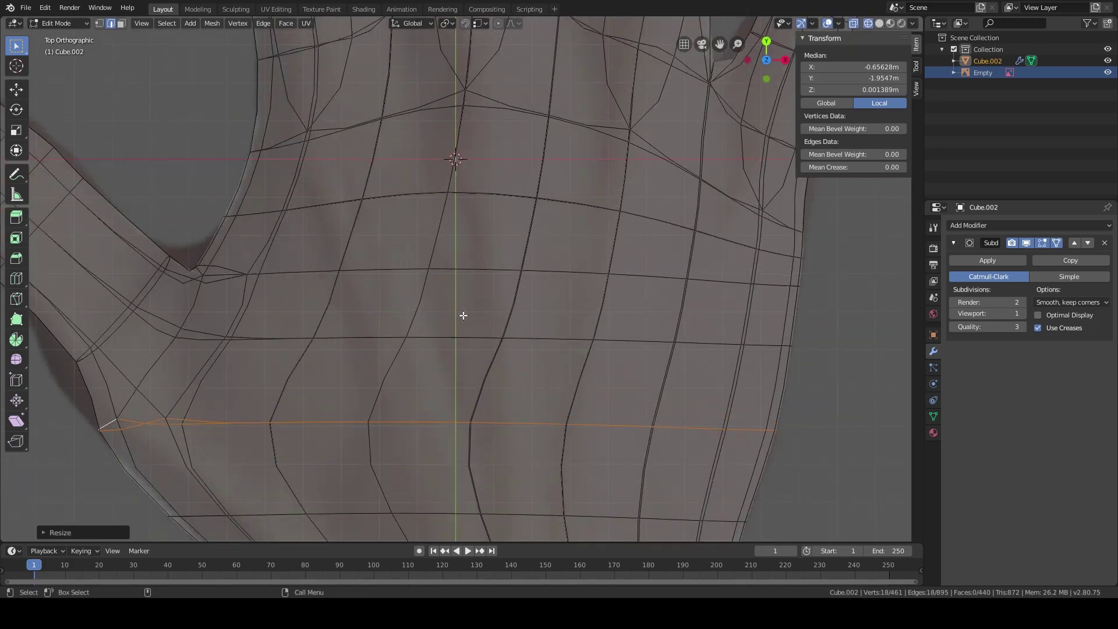
# Step: Scale the edge loop around the thumb's base slightly and move it outward toward the reference thumb's outer contour
pyautogui.scroll(-3, 529, 344)
pyautogui.keyDown('alt'); pyautogui.click(327, 317); pyautogui.keyUp('alt')
pyautogui.moveTo(326, 316); pyautogui.dragTo(442, 218, button='middle')
pyautogui.press('KP_7')
pyautogui.press('s')
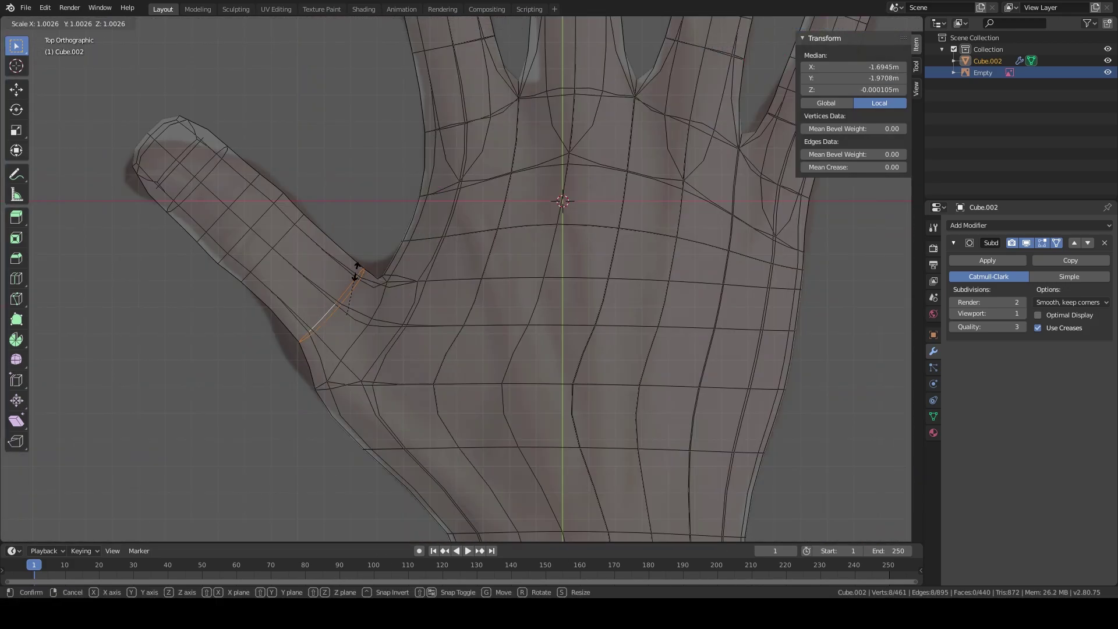
pyautogui.click(364, 263)
pyautogui.press('g')
pyautogui.click(418, 293)
# Step: Select the short edges on the inner side of the thumb's base loop and reposition them against the reference
pyautogui.moveTo(417, 292); pyautogui.dragTo(427, 247, button='middle')
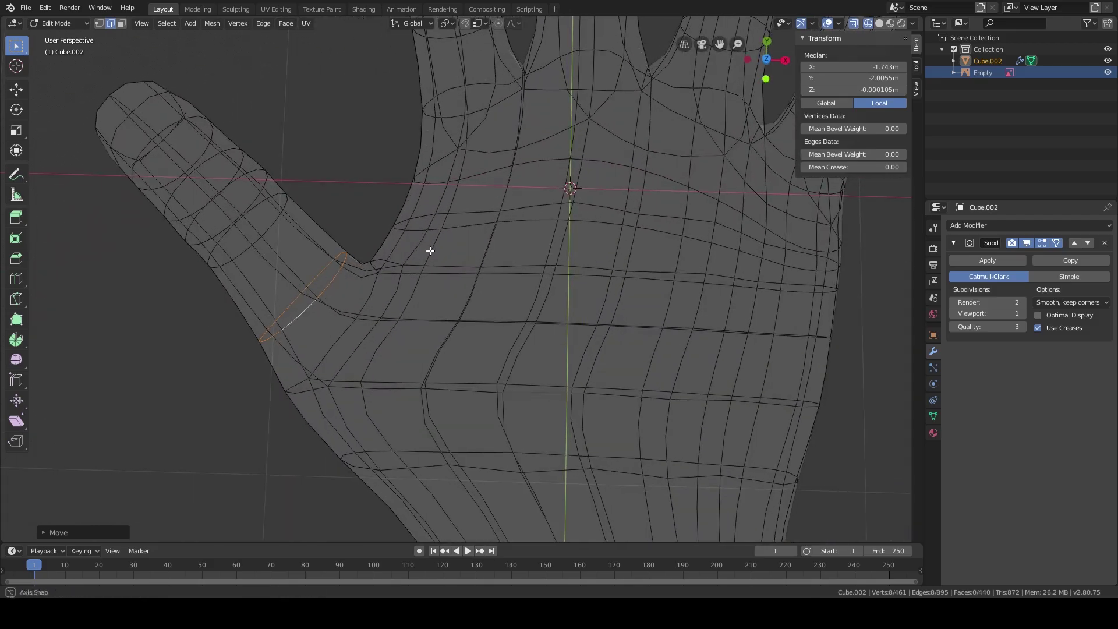
pyautogui.scroll(2, 428, 248)
pyautogui.scroll(5, 369, 310)
pyautogui.moveTo(369, 310); pyautogui.dragTo(569, 300, button='middle')
pyautogui.click(569, 299)
pyautogui.press('KP_7')
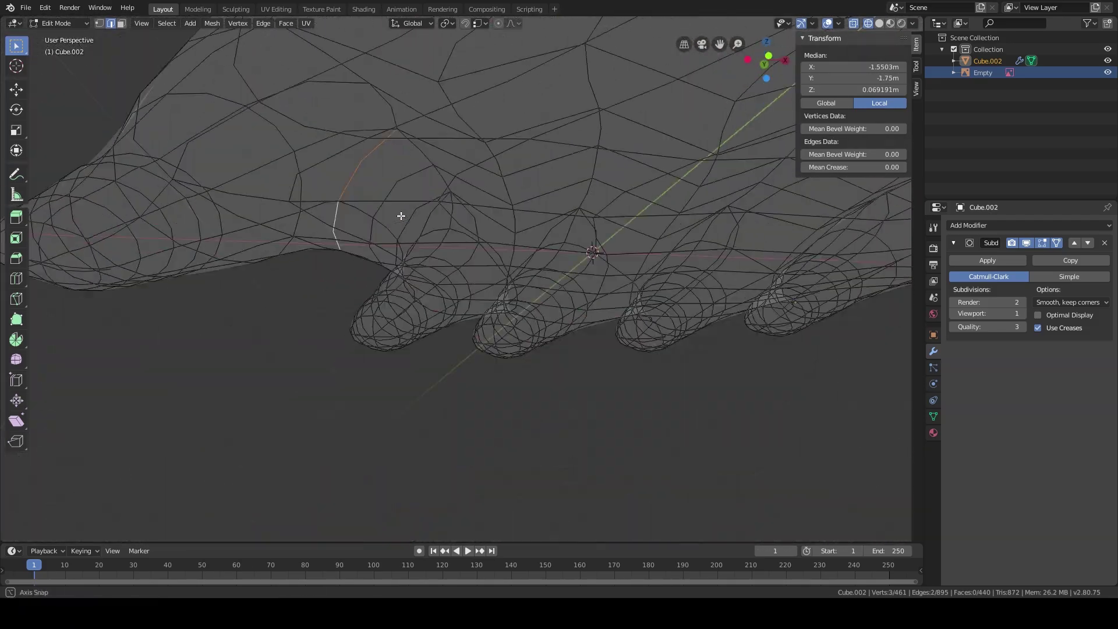
pyautogui.scroll(6, 449, 302)
pyautogui.keyDown('shift'); pyautogui.click(373, 335); pyautogui.keyUp('shift')
pyautogui.press('g')
pyautogui.click(375, 305)
pyautogui.moveTo(374, 305); pyautogui.dragTo(654, 225, button='middle')
pyautogui.click(326, 318)
pyautogui.moveTo(637, 134); pyautogui.dragTo(352, 326, button='middle')
pyautogui.keyDown('shift'); pyautogui.click(352, 327); pyautogui.keyUp('shift')
pyautogui.press('KP_7')
pyautogui.scroll(-6, 359, 196)
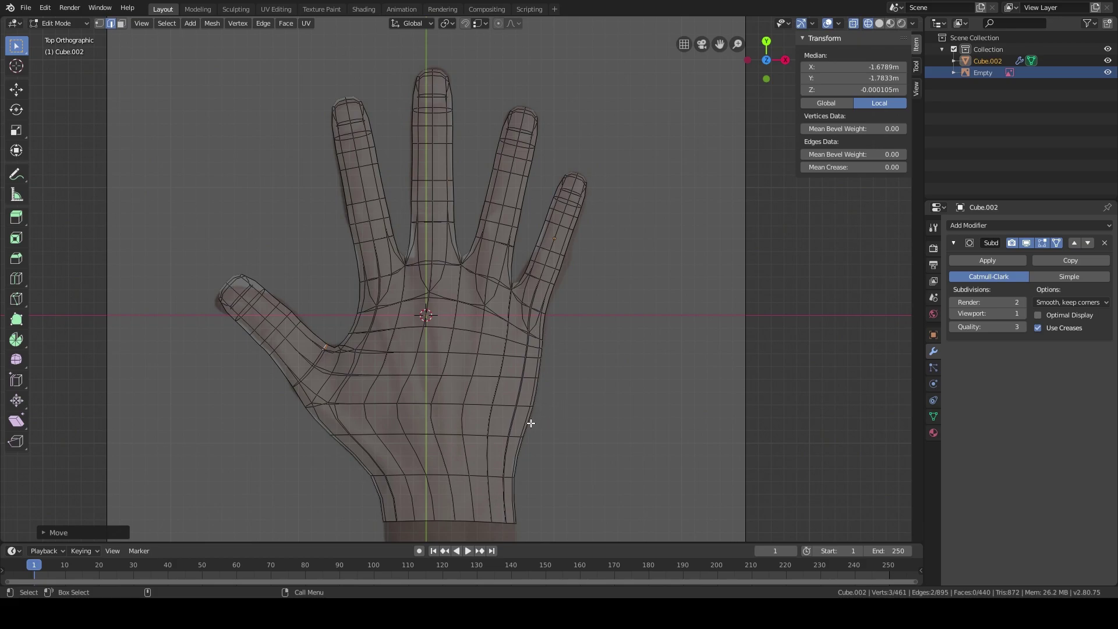
# Step: Switch the viewport to Solid shading and bring the palm and wrist surface into close view
pyautogui.moveTo(530, 424); pyautogui.dragTo(532, 215, button='middle')
pyautogui.press('z')
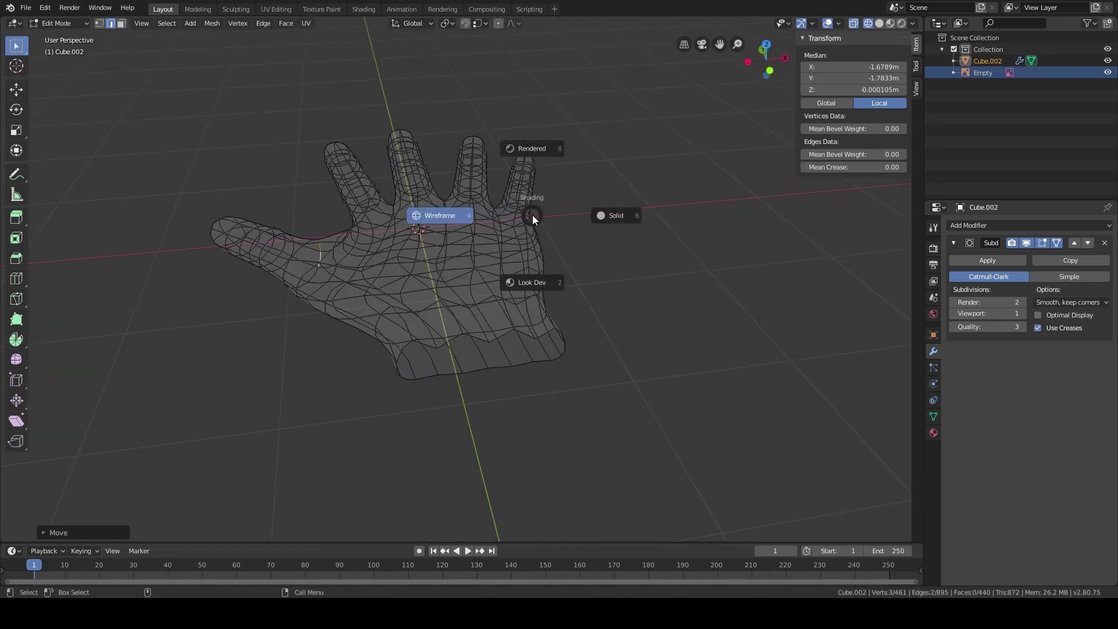
pyautogui.click(593, 221)
pyautogui.moveTo(647, 311); pyautogui.dragTo(573, 279, button='middle')
pyautogui.scroll(5, 639, 335)
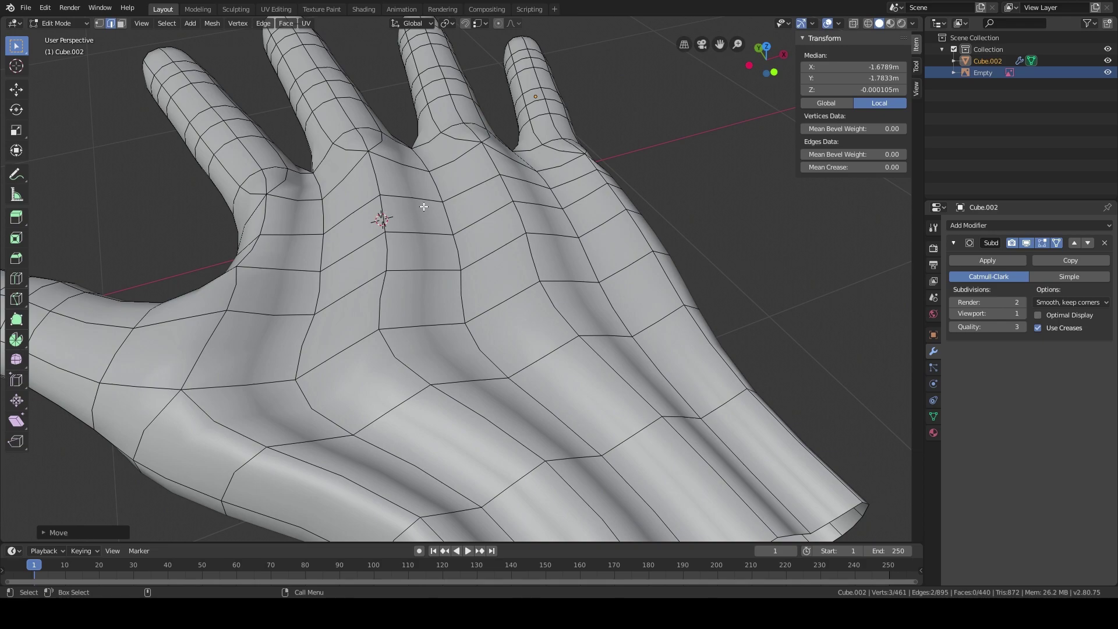
# Step: Examine the lengthwise ridges and grooves across the palm and wrist from several angles
pyautogui.keyDown('shift'); pyautogui.moveTo(586, 369); pyautogui.dragTo(489, 218, button='middle'); pyautogui.keyUp('shift')
pyautogui.scroll(-5, 427, 298)
pyautogui.moveTo(427, 298); pyautogui.dragTo(429, 225, button='middle')
pyautogui.scroll(5, 472, 302)
pyautogui.scroll(3, 465, 253)
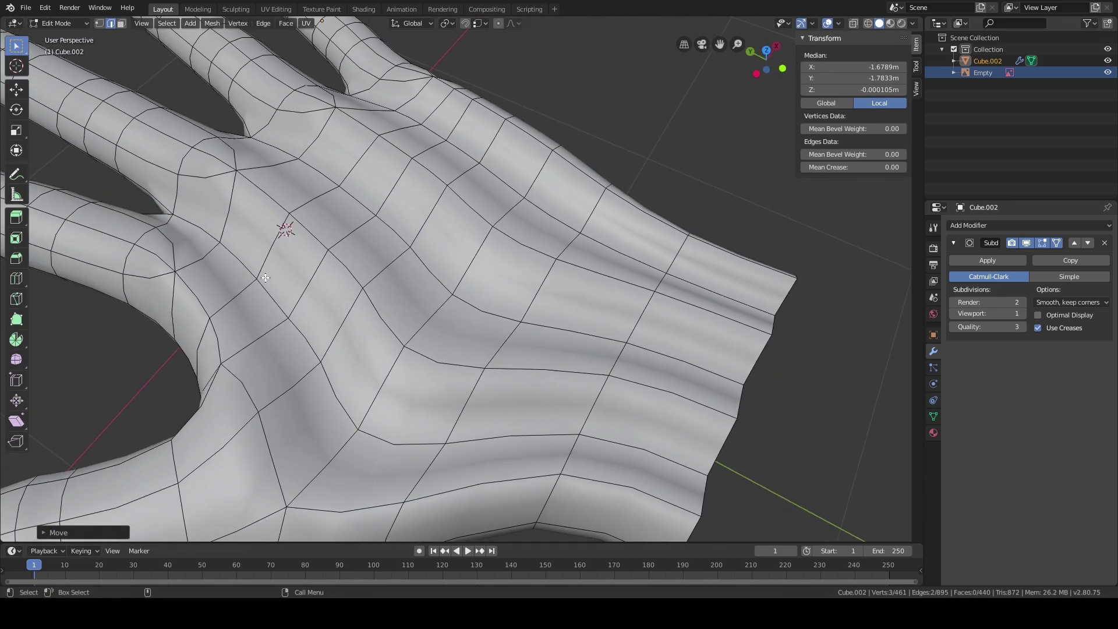
pyautogui.scroll(-5, 575, 318)
pyautogui.moveTo(524, 256); pyautogui.dragTo(534, 296, button='middle')
pyautogui.scroll(2, 438, 290)
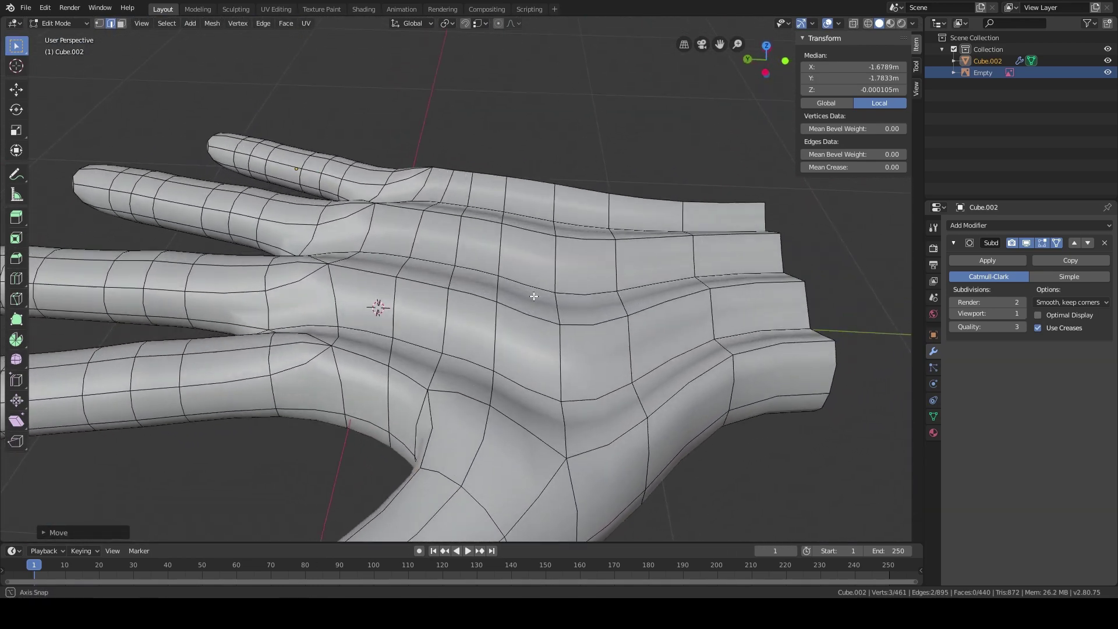
# Step: Raise the three lengthwise edge runs in the grooves between the fingers and the wrist about 0.17 m along Z
pyautogui.click(361, 331)
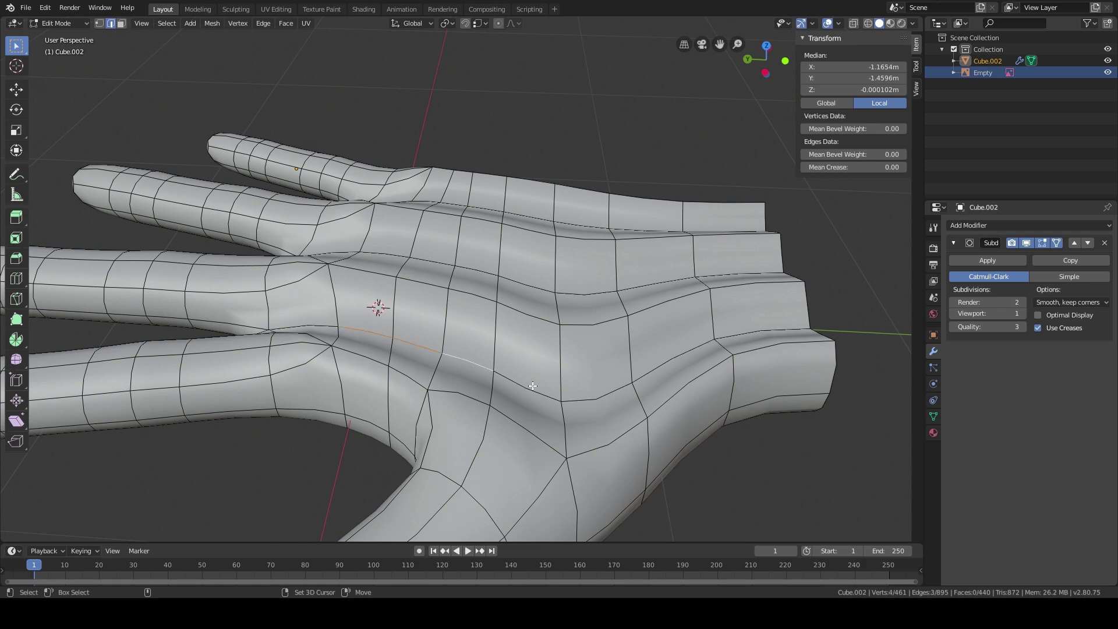
pyautogui.moveTo(636, 368); pyautogui.dragTo(381, 373, button='middle')
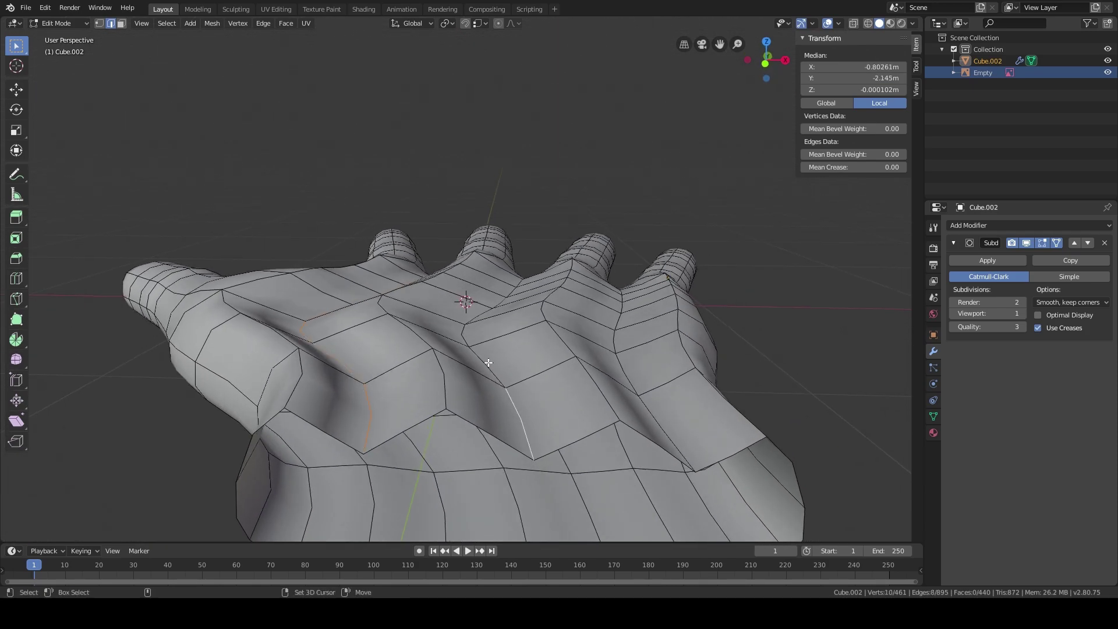
pyautogui.keyDown('shift'); pyautogui.click(467, 336); pyautogui.keyUp('shift')
pyautogui.moveTo(467, 335); pyautogui.dragTo(493, 342, button='middle')
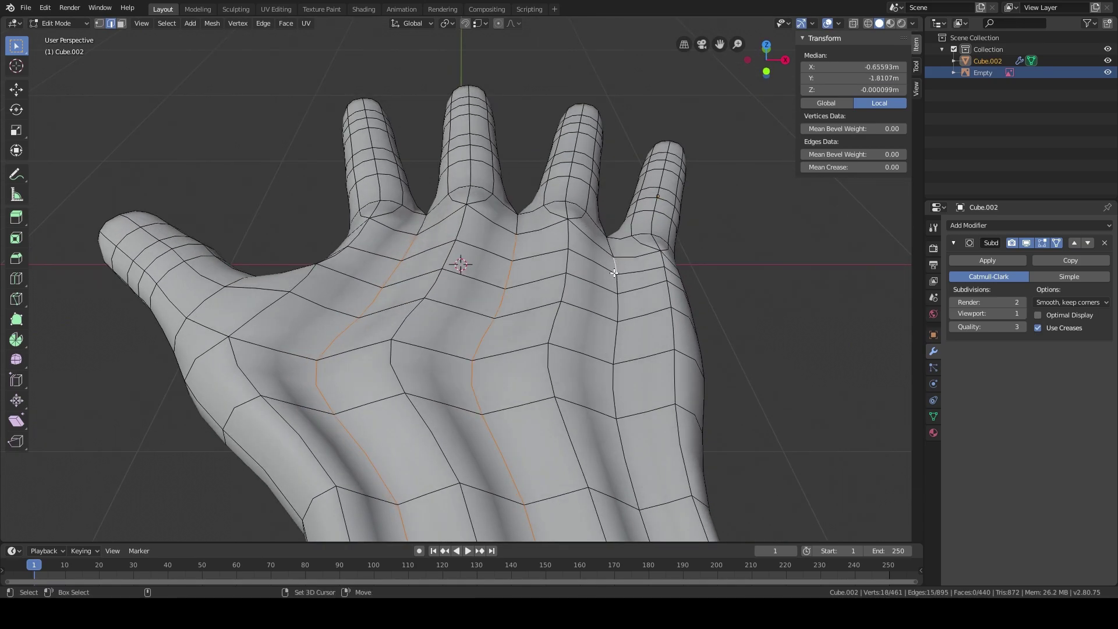
pyautogui.keyDown('shift'); pyautogui.moveTo(621, 302); pyautogui.dragTo(600, 242, button='middle'); pyautogui.keyUp('shift')
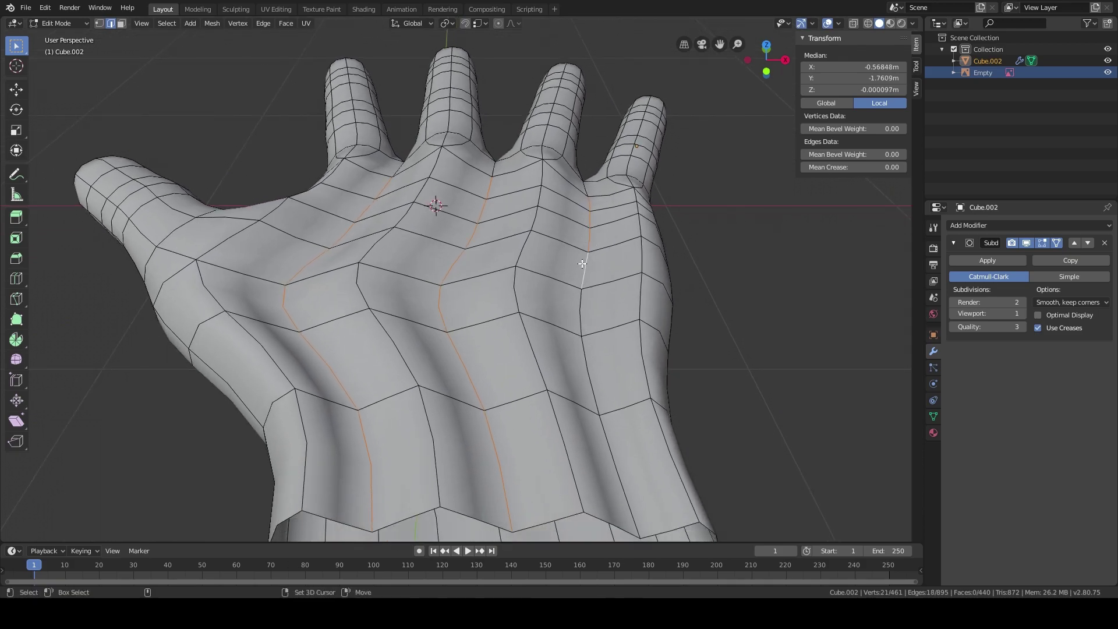
pyautogui.moveTo(553, 417); pyautogui.dragTo(708, 257, button='middle')
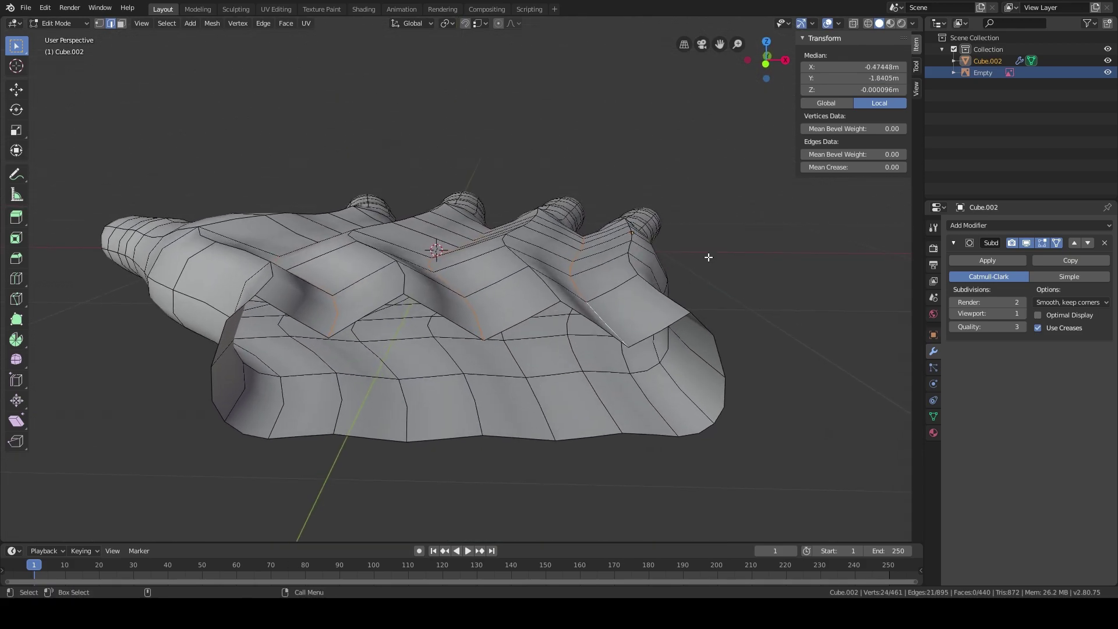
pyautogui.press('g')
pyautogui.press('z')
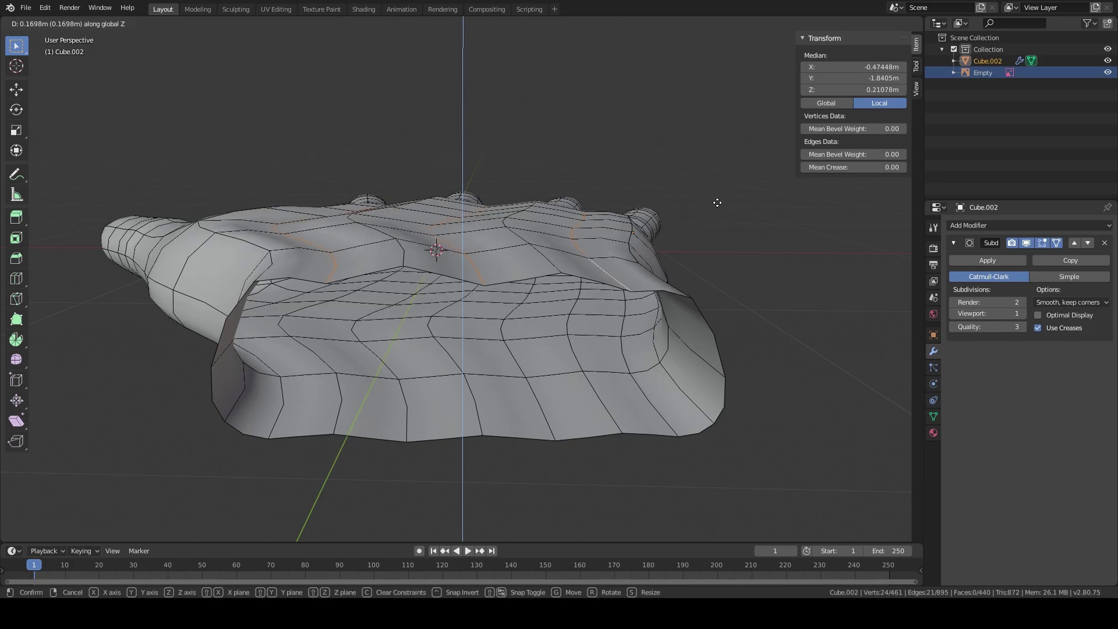
pyautogui.click(718, 203)
# Step: Hide the subdivision in the viewport and raise the selected groove edges along Z to a local median height of about 0.332 m
pyautogui.moveTo(718, 203); pyautogui.dragTo(559, 216, button='middle')
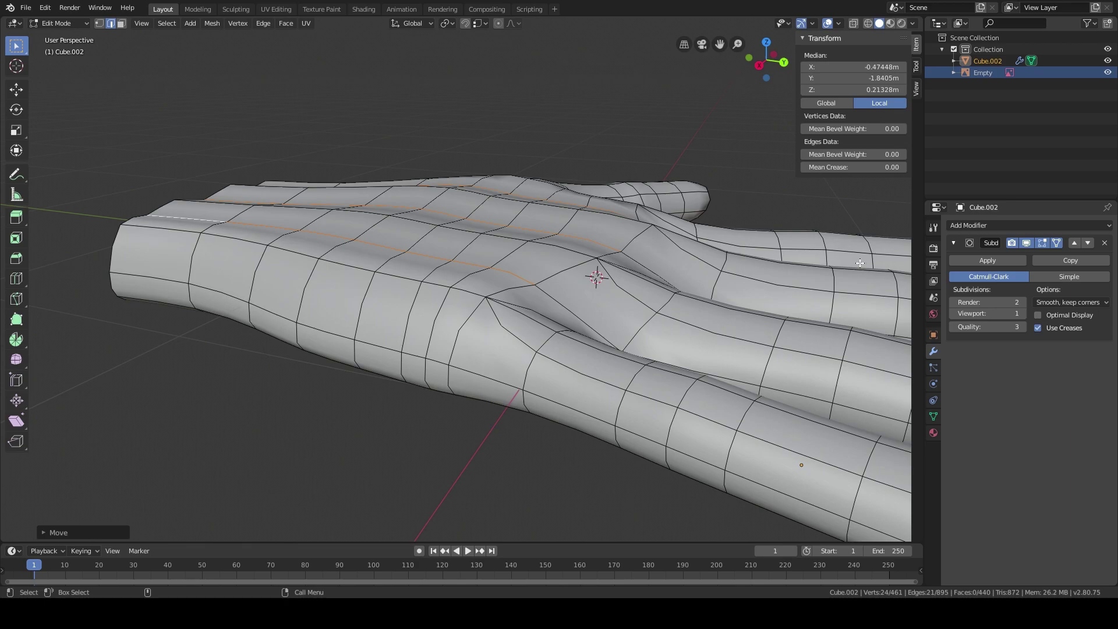
pyautogui.click(1026, 243)
pyautogui.moveTo(518, 247); pyautogui.dragTo(678, 243, button='middle')
pyautogui.press('g')
pyautogui.press('z')
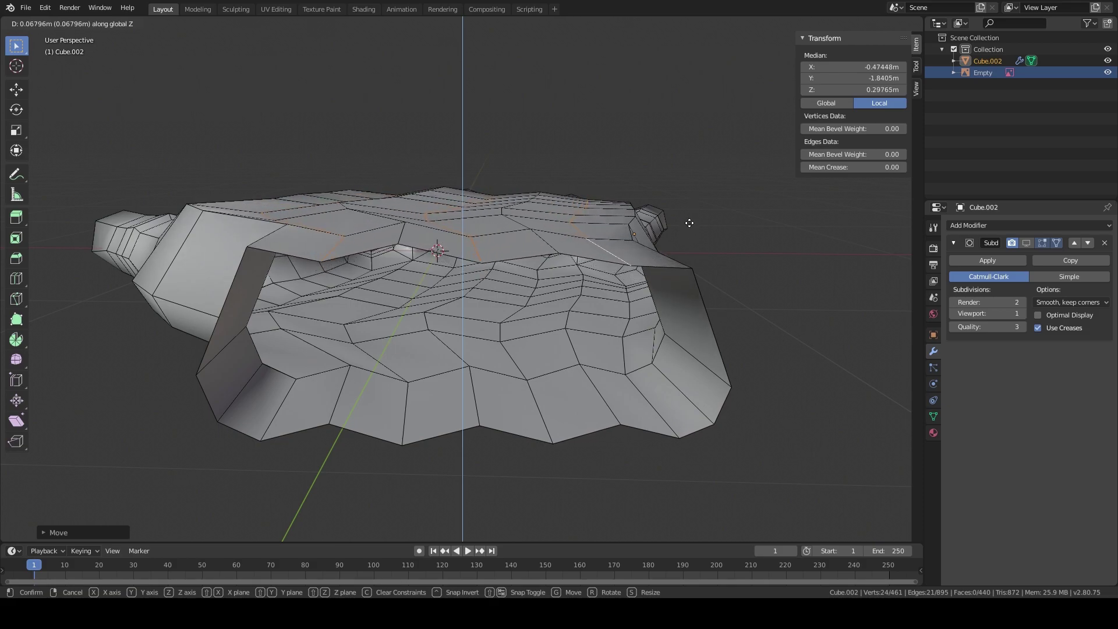
pyautogui.click(691, 215)
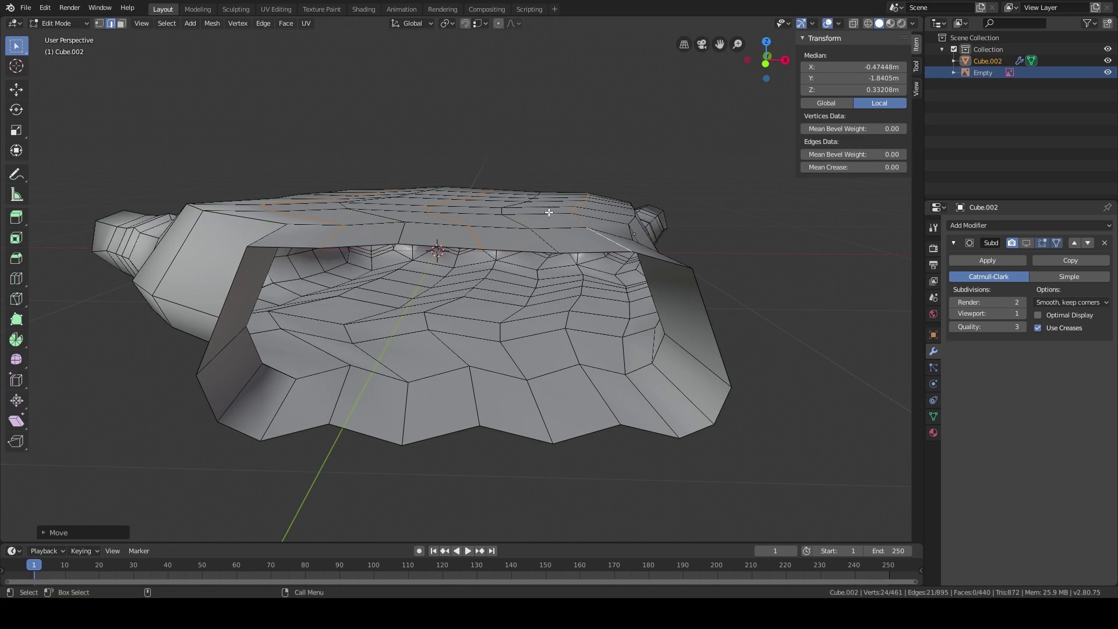
pyautogui.moveTo(754, 307); pyautogui.dragTo(804, 263, button='middle')
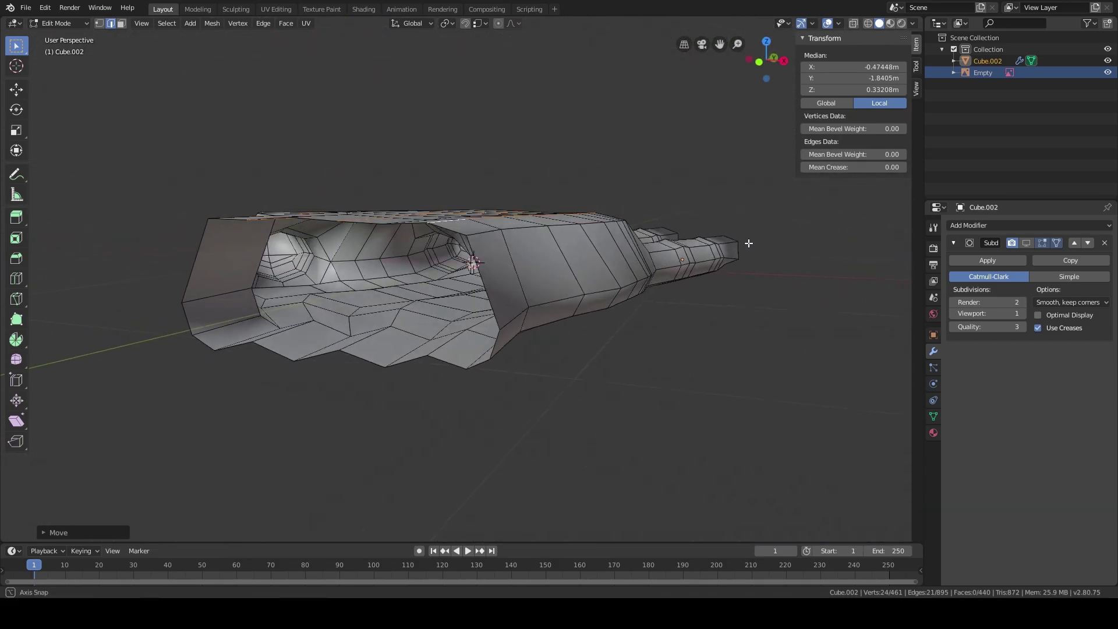
# Step: Show the subdivision in the viewport again and lower the selected groove edges about 0.069 m along Z
pyautogui.click(1027, 244)
pyautogui.moveTo(763, 289); pyautogui.dragTo(732, 262, button='middle')
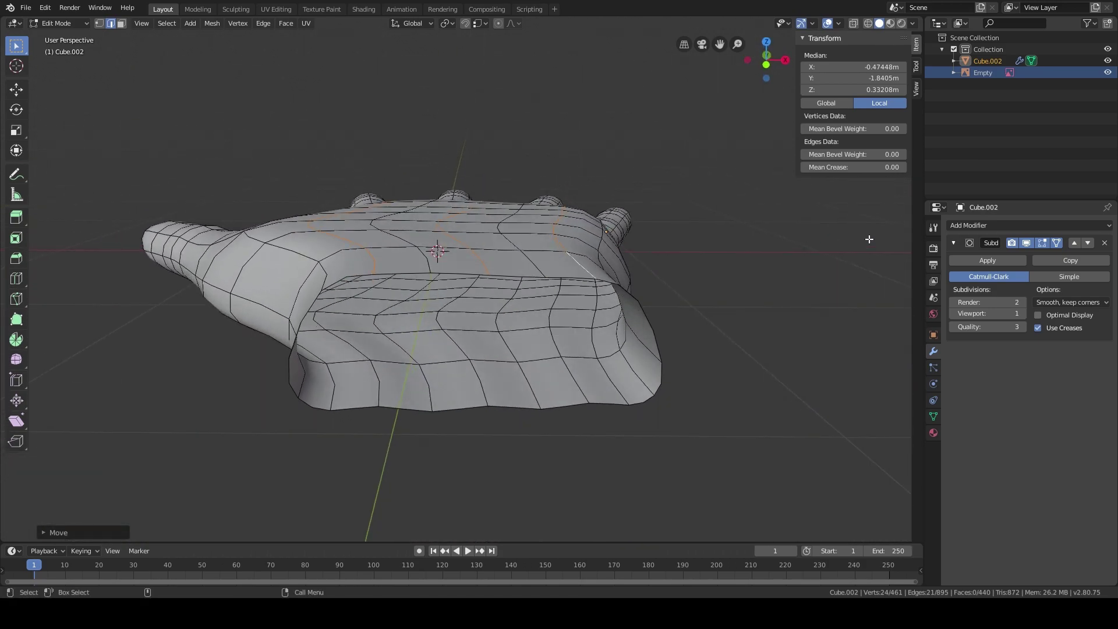
pyautogui.press('g')
pyautogui.press('z')
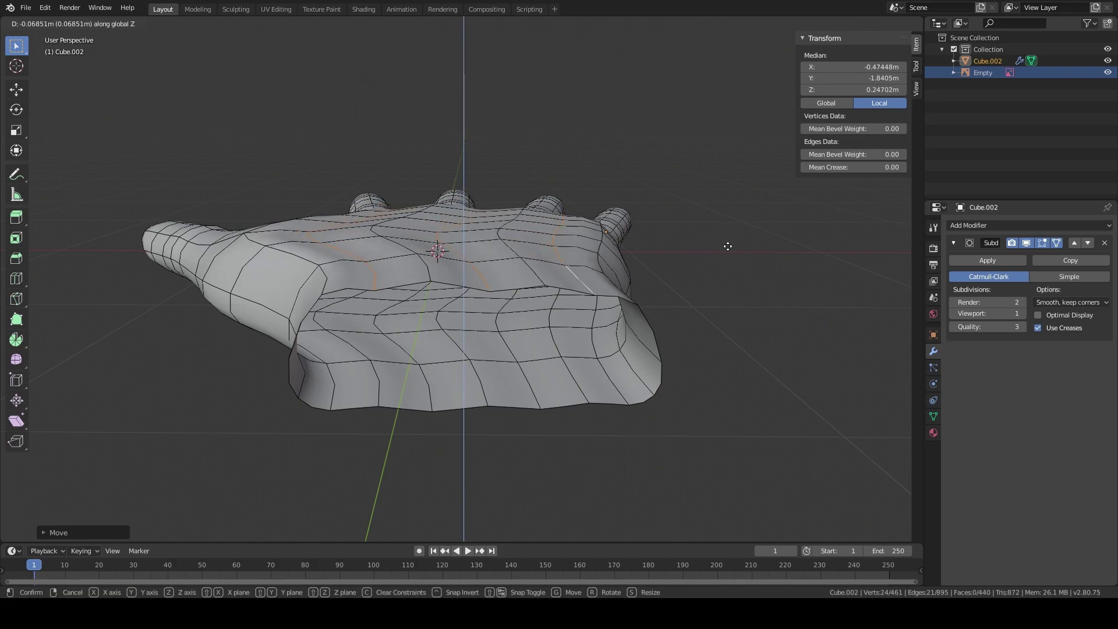
pyautogui.click(727, 246)
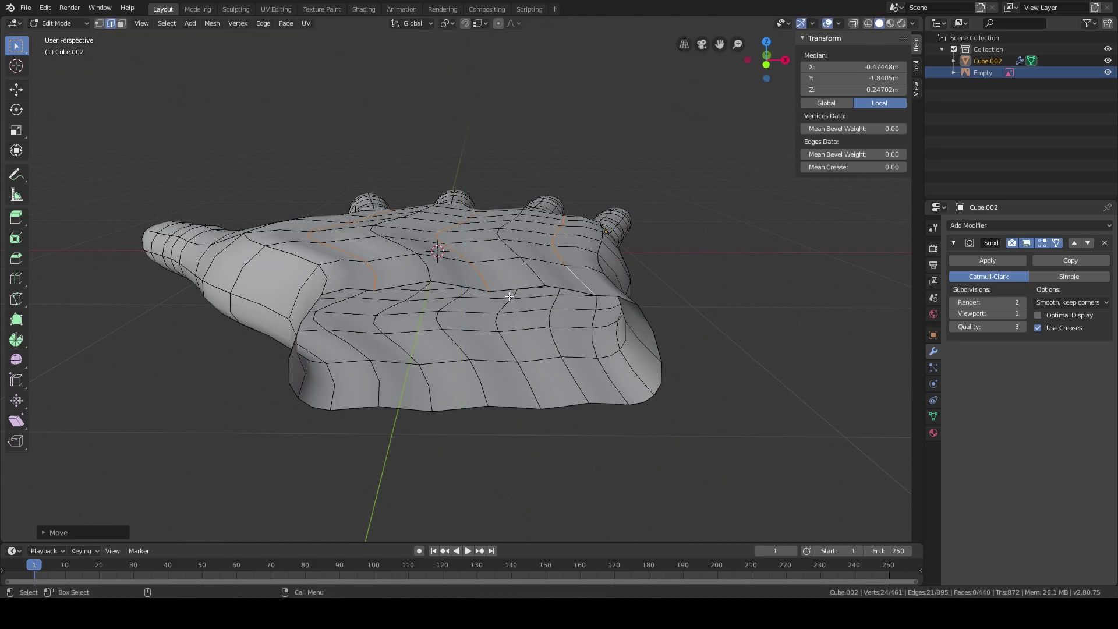
# Step: Select the three lengthwise edge runs on the back of the hand and lower them along Z to a local median height of about 0.246 m
pyautogui.moveTo(507, 294); pyautogui.dragTo(638, 277, button='middle')
pyautogui.moveTo(419, 258); pyautogui.dragTo(381, 297, button='middle')
pyautogui.click(388, 274)
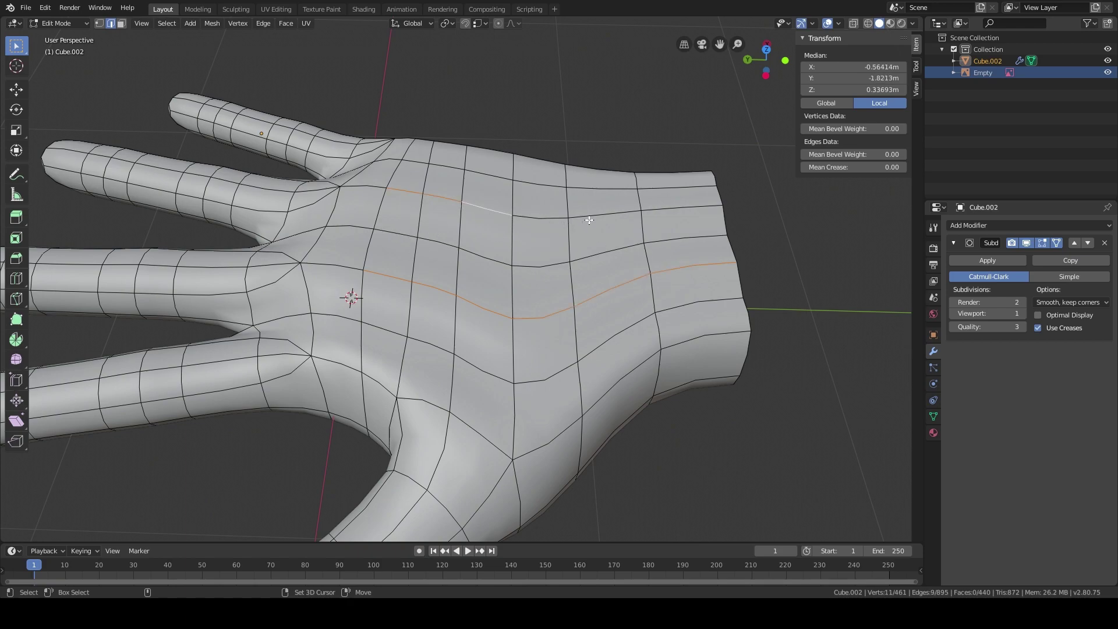
pyautogui.moveTo(734, 244); pyautogui.dragTo(458, 214, button='middle')
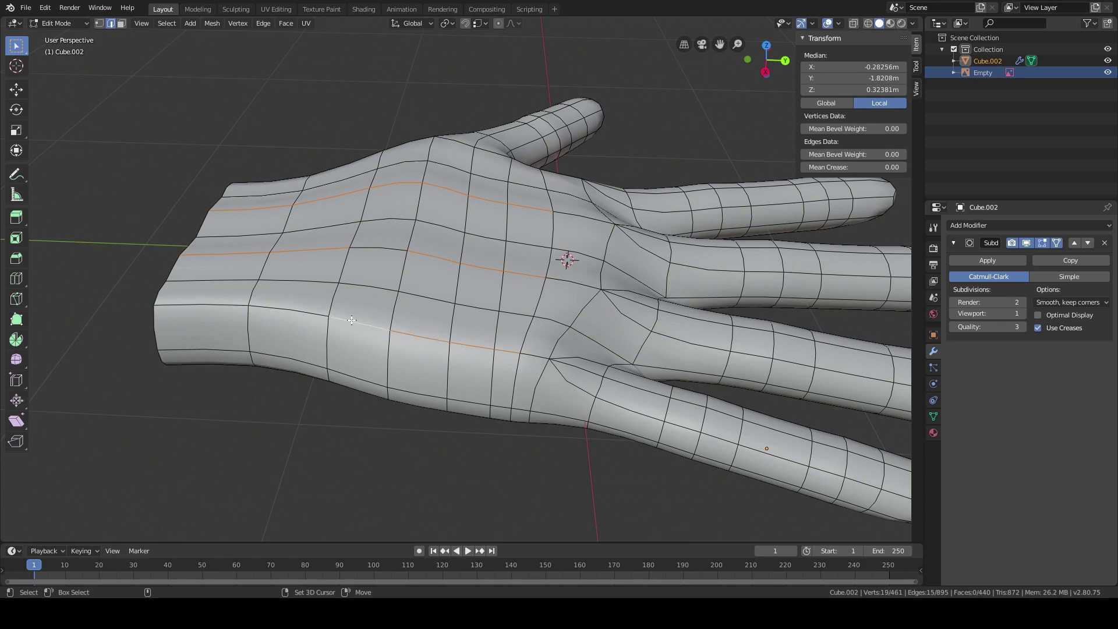
pyautogui.moveTo(230, 310); pyautogui.dragTo(619, 239, button='middle')
pyautogui.press('g')
pyautogui.press('z')
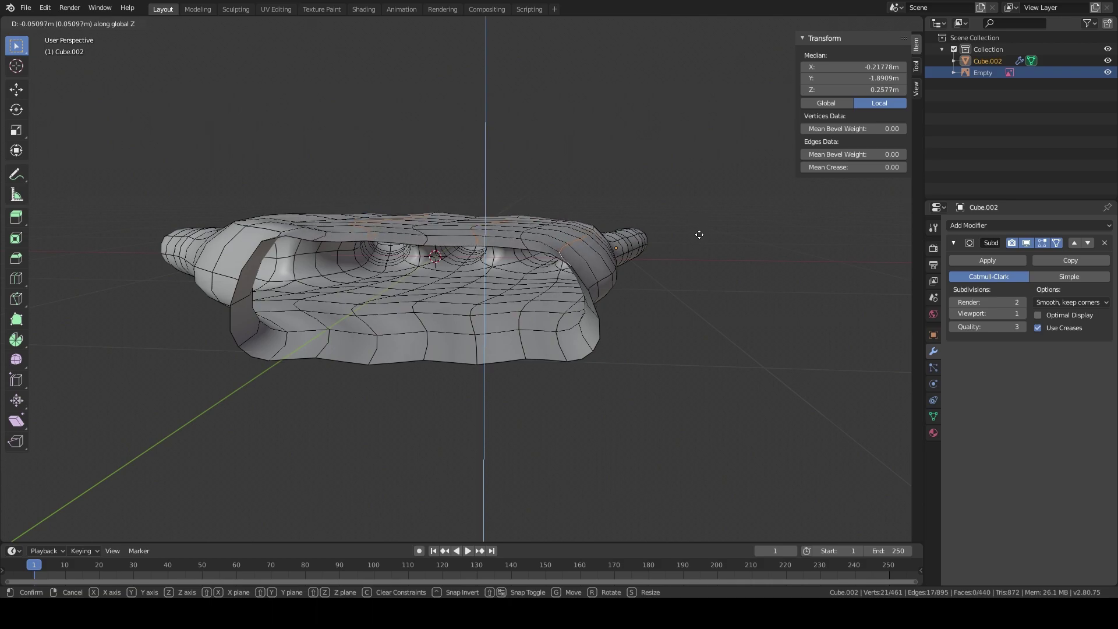
pyautogui.click(700, 237)
pyautogui.moveTo(701, 239)
pyautogui.mouseDown(button='middle')
pyautogui.moveTo(707, 247)
pyautogui.moveTo(329, 249)
pyautogui.moveTo(685, 253)
pyautogui.mouseUp(button='middle')
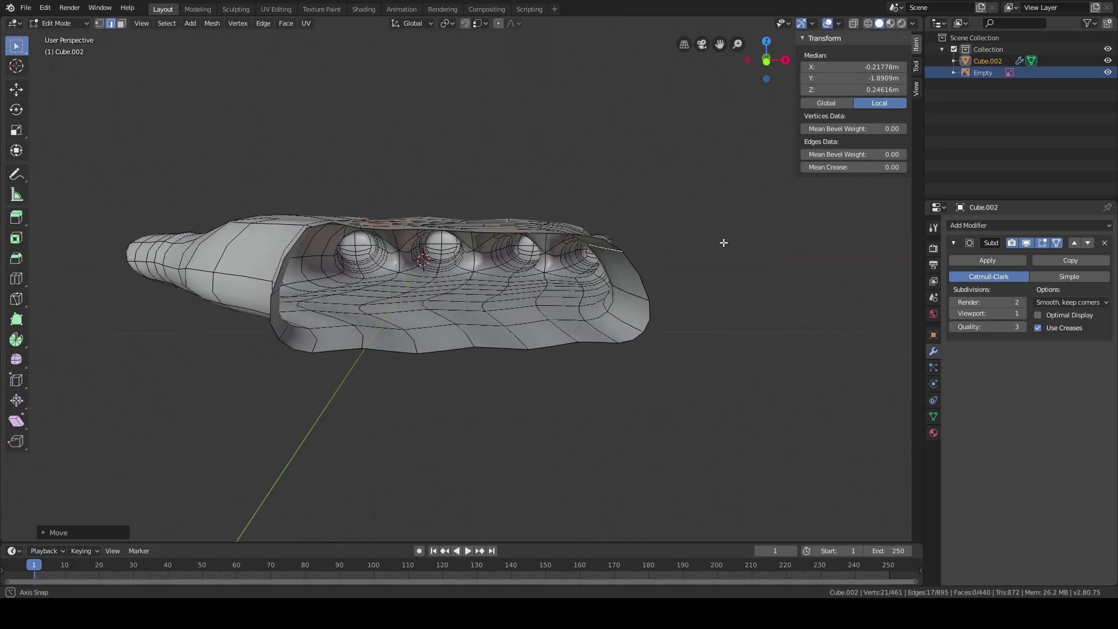
pyautogui.moveTo(573, 245); pyautogui.dragTo(344, 216, button='middle')
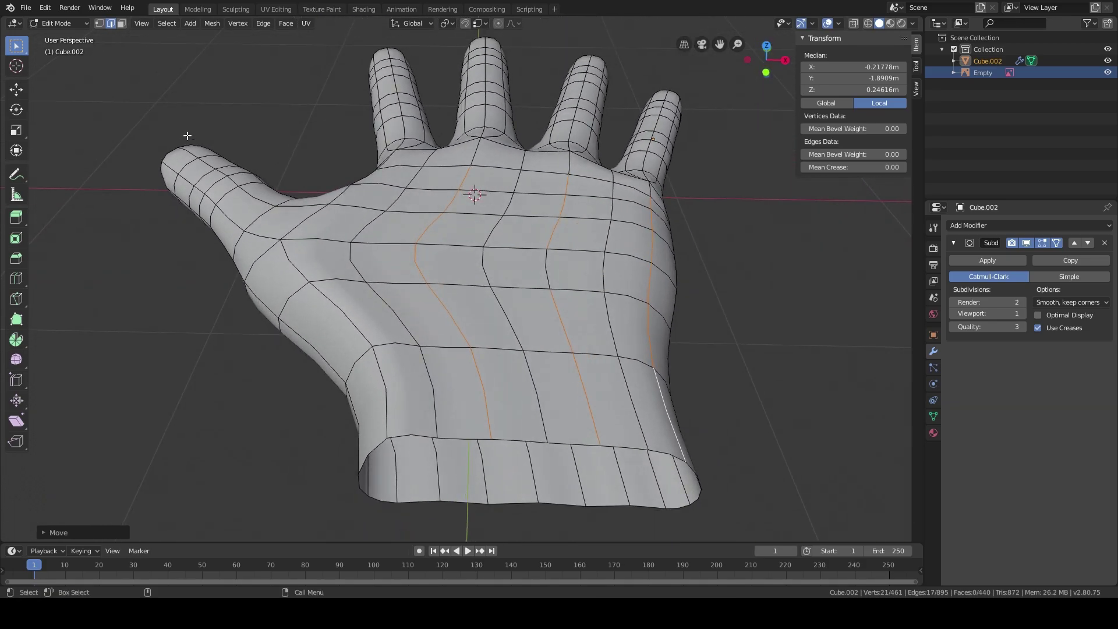
# Step: Select the strip of five faces behind the middle finger on the back of the hand and enable proportional editing
pyautogui.click(121, 23)
pyautogui.moveTo(247, 117); pyautogui.dragTo(458, 278, button='middle')
pyautogui.moveTo(545, 311)
pyautogui.mouseDown(button='middle')
pyautogui.moveTo(526, 264)
pyautogui.moveTo(525, 333)
pyautogui.moveTo(536, 302)
pyautogui.mouseUp(button='middle')
pyautogui.click(495, 177)
pyautogui.keyDown('shift'); pyautogui.click(478, 210); pyautogui.keyUp('shift')
pyautogui.keyDown('shift'); pyautogui.click(466, 247); pyautogui.keyUp('shift')
pyautogui.keyDown('shift'); pyautogui.click(454, 295); pyautogui.keyUp('shift')
pyautogui.keyDown('shift'); pyautogui.click(489, 361); pyautogui.keyUp('shift')
pyautogui.keyDown('shift'); pyautogui.click(507, 438); pyautogui.keyUp('shift')
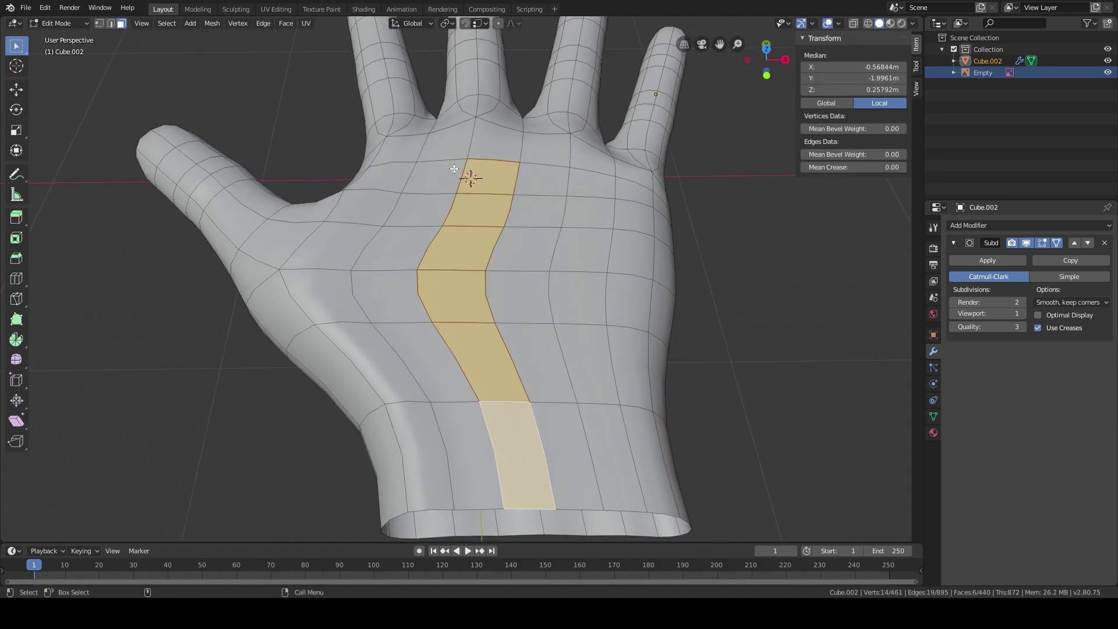
pyautogui.keyDown('shift'); pyautogui.click(521, 433); pyautogui.keyUp('shift')
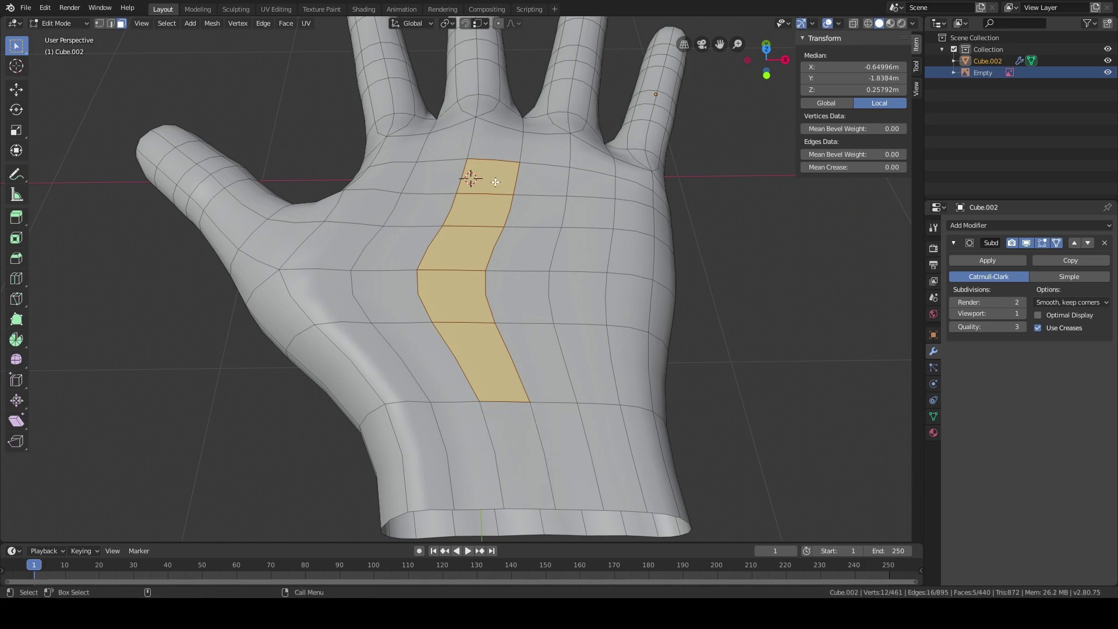
pyautogui.click(498, 23)
pyautogui.moveTo(524, 204); pyautogui.dragTo(510, 110, button='middle')
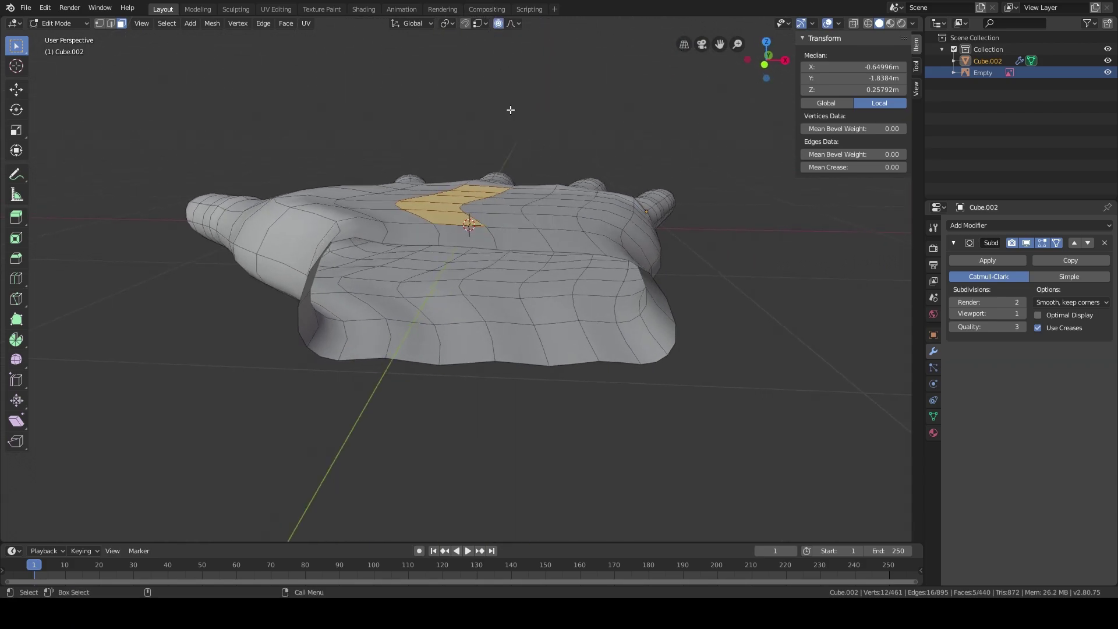
# Step: Try to move and slide the five selected faces with proportional editing, reducing the proportional size to 0.42
pyautogui.press('g')
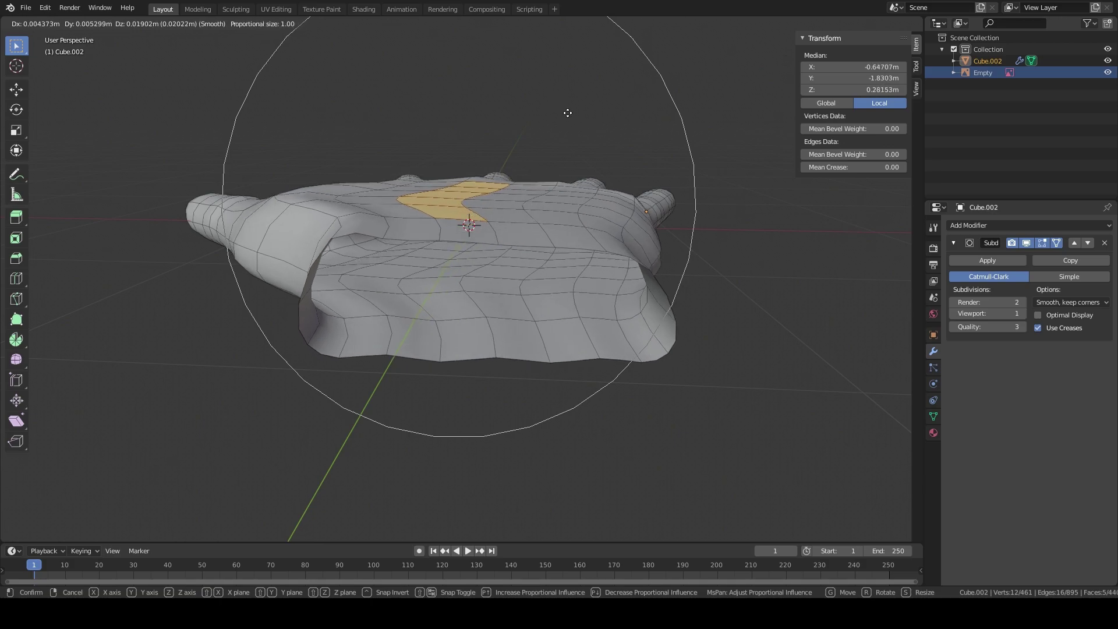
pyautogui.scroll(-1, 568, 113)
pyautogui.scroll(10, 566, 114)
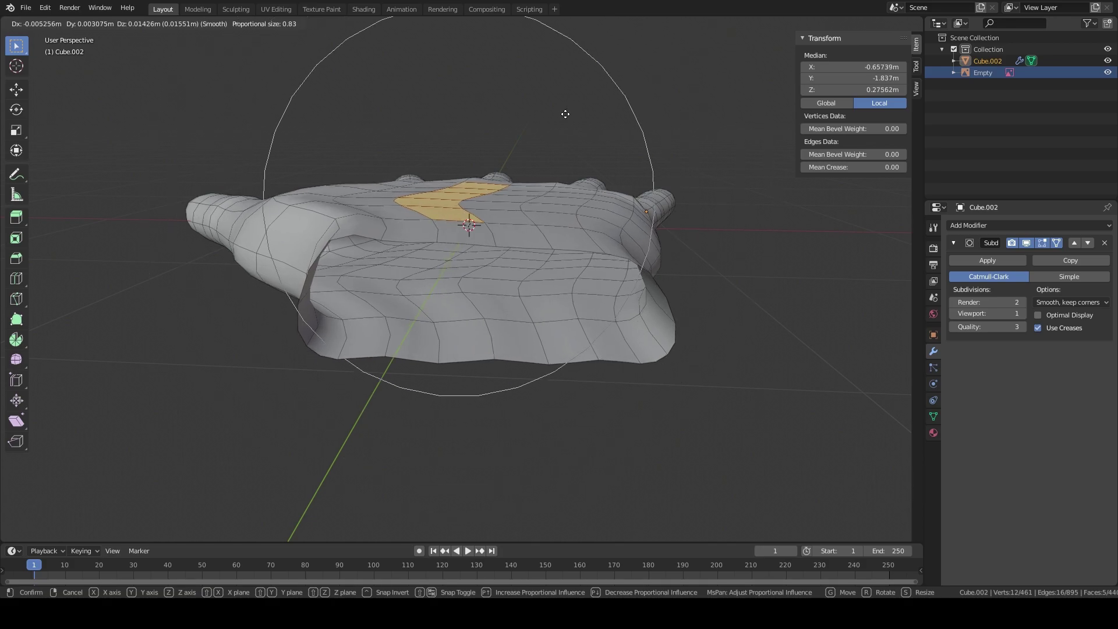
pyautogui.scroll(-8, 563, 114)
pyautogui.scroll(7, 562, 115)
pyautogui.scroll(-3, 560, 115)
pyautogui.scroll(3, 561, 116)
pyautogui.scroll(-1, 560, 117)
pyautogui.scroll(-12, 559, 117)
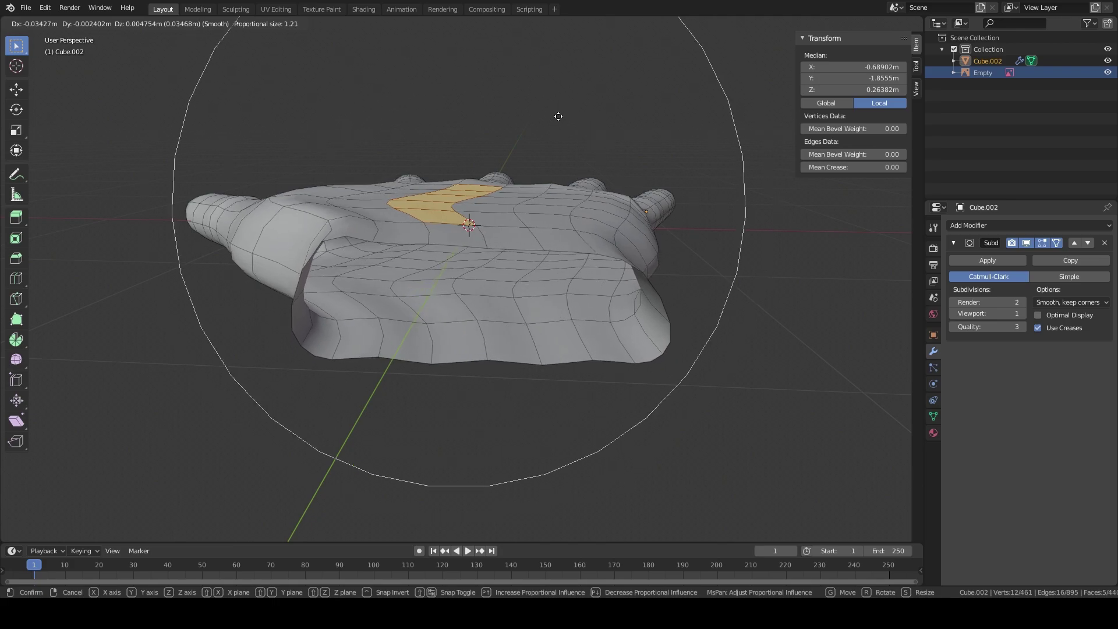
pyautogui.scroll(3, 558, 116)
pyautogui.scroll(7, 559, 116)
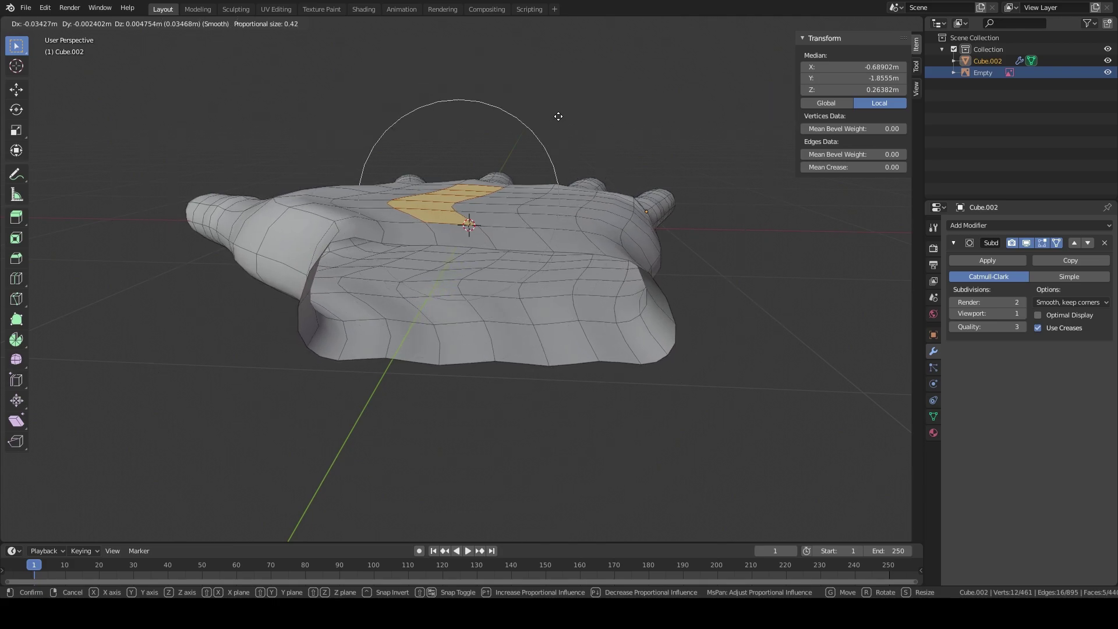
pyautogui.press('g')
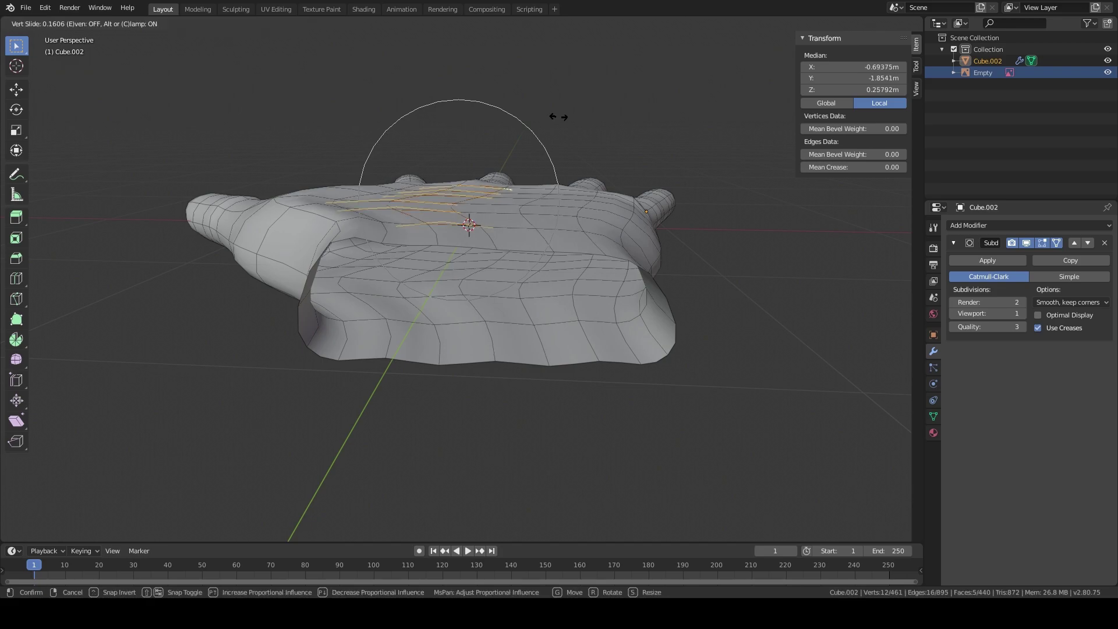
pyautogui.click(554, 87)
pyautogui.moveTo(588, 131); pyautogui.dragTo(555, 153, button='middle')
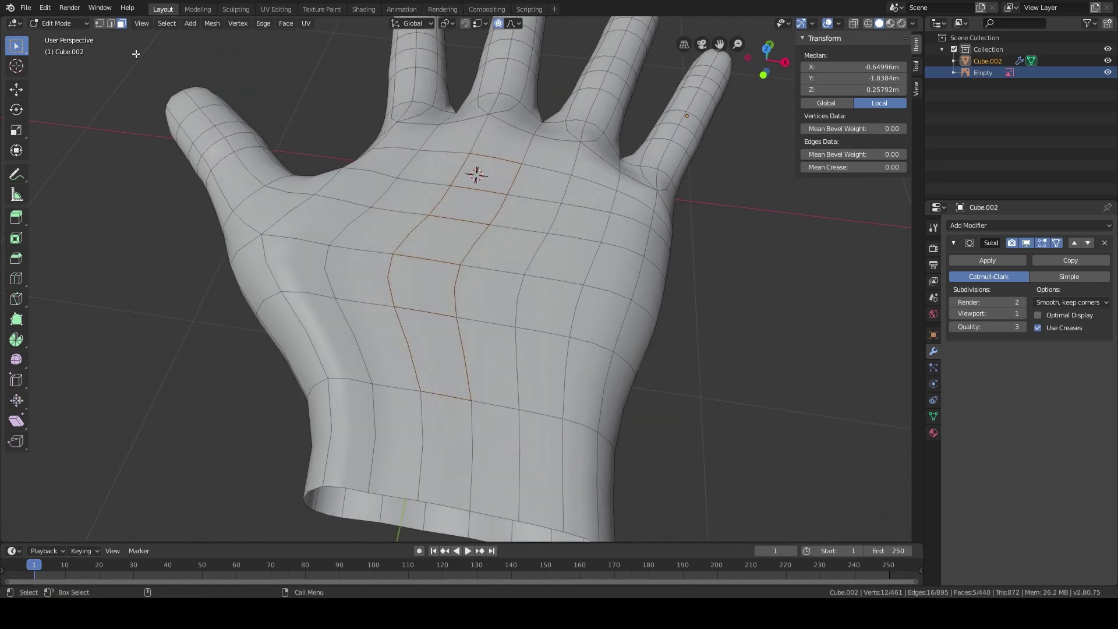
# Step: Reselect the strip of five faces behind the middle finger and raise it about 0.034 m along Z with proportional size 0.42
pyautogui.hotkey('alt', 'a')
pyautogui.click(495, 171)
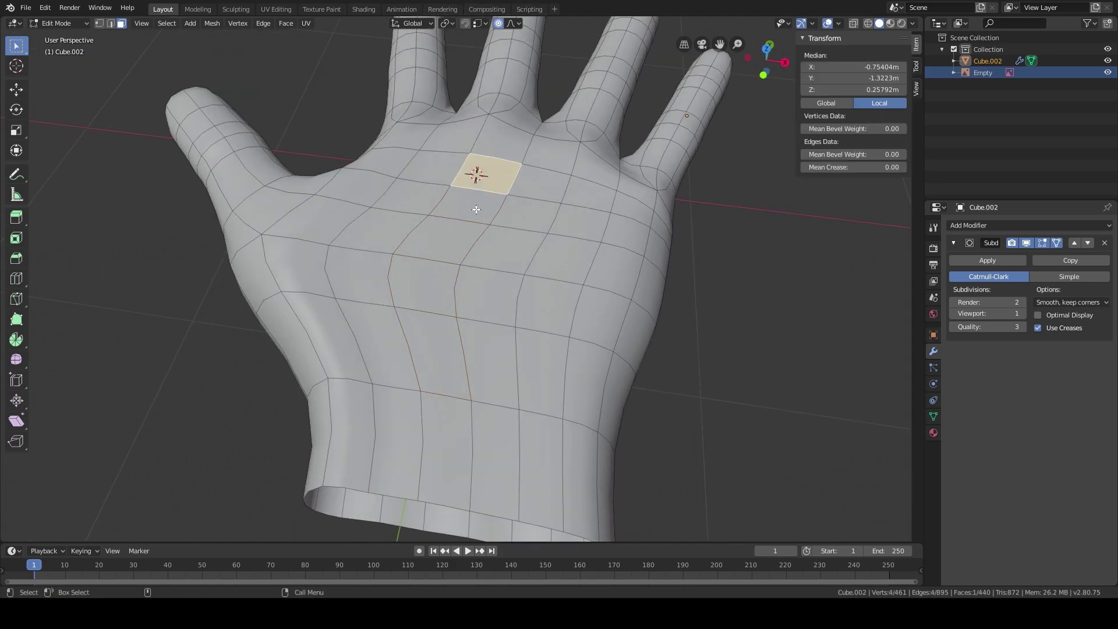
pyautogui.keyDown('shift'); pyautogui.click(476, 209); pyautogui.keyUp('shift')
pyautogui.keyDown('shift'); pyautogui.click(444, 240); pyautogui.keyUp('shift')
pyautogui.keyDown('shift'); pyautogui.click(425, 285); pyautogui.keyUp('shift')
pyautogui.keyDown('shift'); pyautogui.click(437, 355); pyautogui.keyUp('shift')
pyautogui.moveTo(493, 303); pyautogui.dragTo(498, 256, button='middle')
pyautogui.moveTo(507, 212); pyautogui.dragTo(502, 188, button='middle')
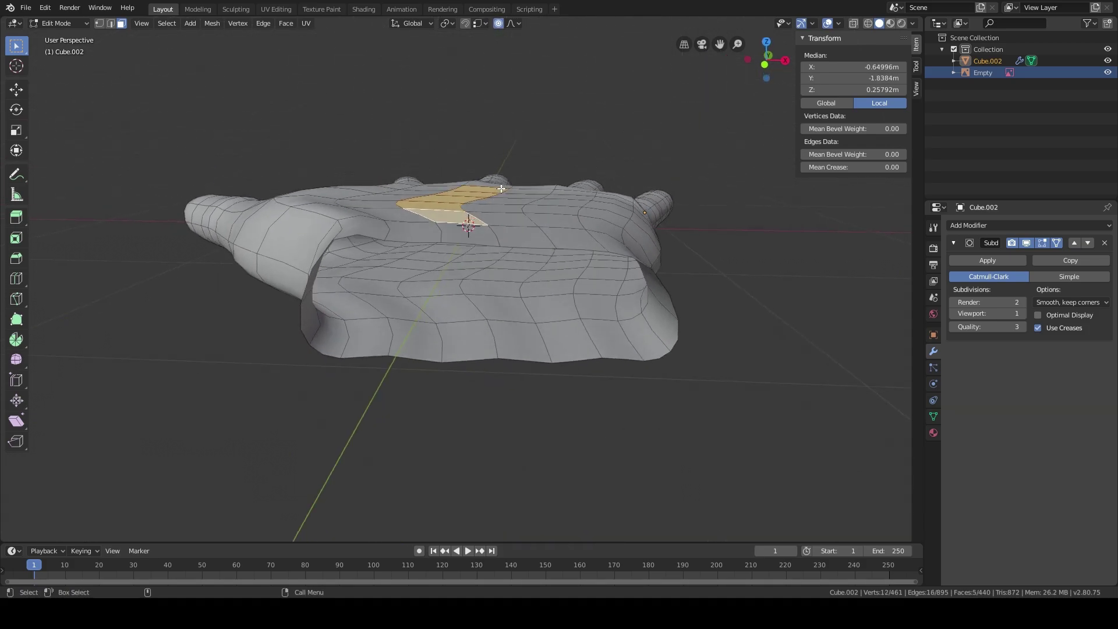
pyautogui.press('g')
pyautogui.press('z')
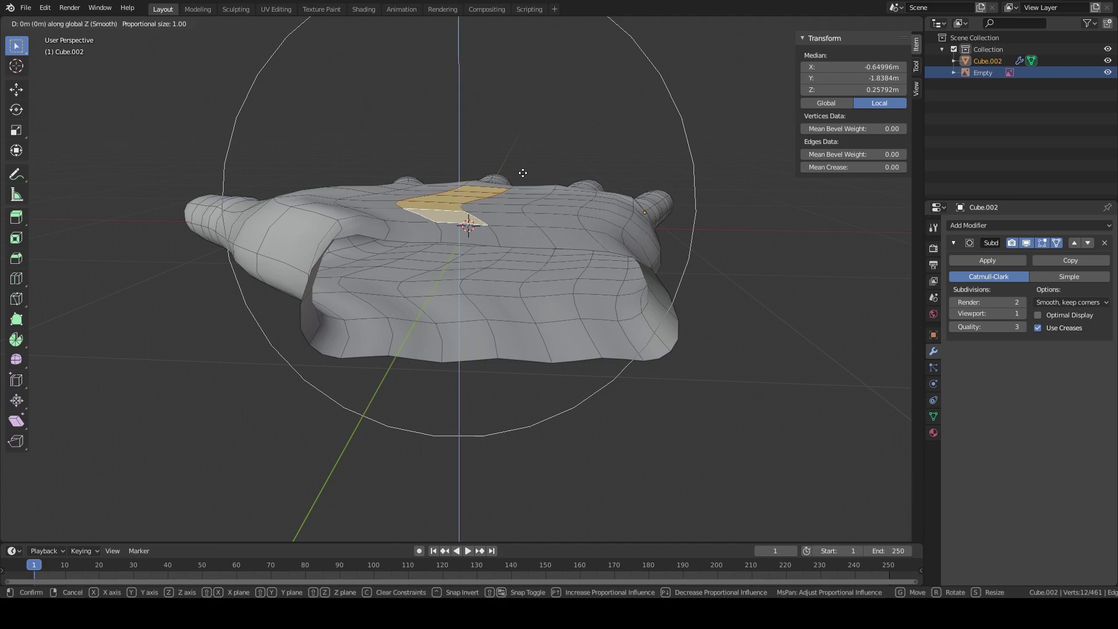
pyautogui.scroll(1, 523, 173)
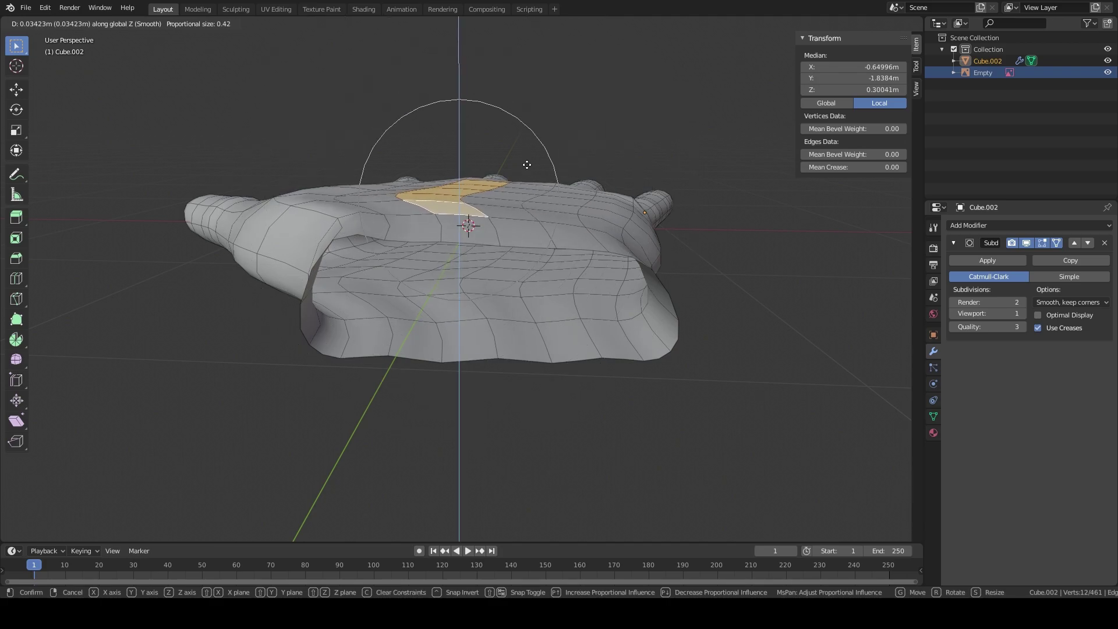
pyautogui.click(527, 165)
# Step: Try to move a single edge on the back of the hand with proportional editing, and undo the attempt
pyautogui.moveTo(527, 169); pyautogui.dragTo(444, 182, button='middle')
pyautogui.press('2')
pyautogui.click(445, 183)
pyautogui.moveTo(554, 369); pyautogui.dragTo(448, 320, button='middle')
pyautogui.press('g')
pyautogui.click(451, 291)
pyautogui.hotkey('ctrl', 'z')
pyautogui.hotkey('ctrl', 'z')
# Step: Turn off proportional editing, select an edge loop on the hand and move it along Z
pyautogui.click(499, 23)
pyautogui.keyDown('alt'); pyautogui.click(417, 379); pyautogui.keyUp('alt')
pyautogui.moveTo(483, 192); pyautogui.dragTo(495, 269, button='middle')
pyautogui.press('g')
pyautogui.press('z')
pyautogui.click(441, 169)
# Step: Slide two individual vertices along their edges, starting with the one at the thumb-side corner of the wrist opening
pyautogui.press('1')
pyautogui.click(374, 278)
pyautogui.press('g')
pyautogui.press('g')
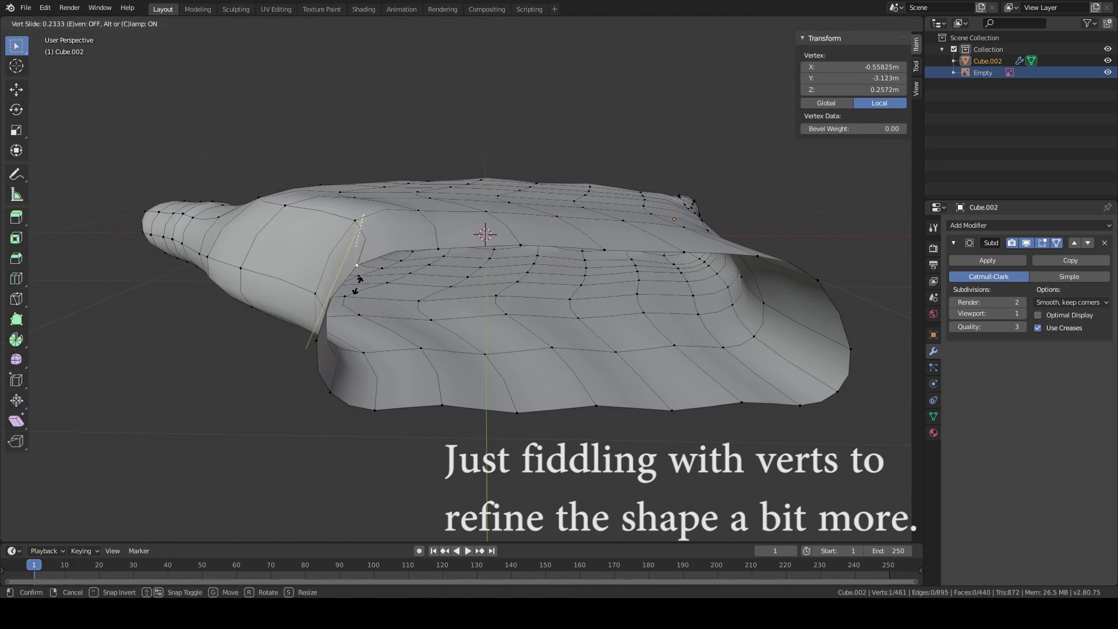
pyautogui.click(357, 280)
pyautogui.moveTo(357, 281); pyautogui.dragTo(390, 337, button='middle')
pyautogui.click(279, 236)
pyautogui.press('g')
pyautogui.press('g')
pyautogui.click(283, 243)
pyautogui.moveTo(283, 242); pyautogui.dragTo(394, 177, button='middle')
# Step: Select the run of vertices near the finger bases on the back of the hand and adjust their height along Z in two moves
pyautogui.click(531, 127)
pyautogui.moveTo(532, 127); pyautogui.dragTo(731, 147, button='middle')
pyautogui.scroll(-2, 553, 208)
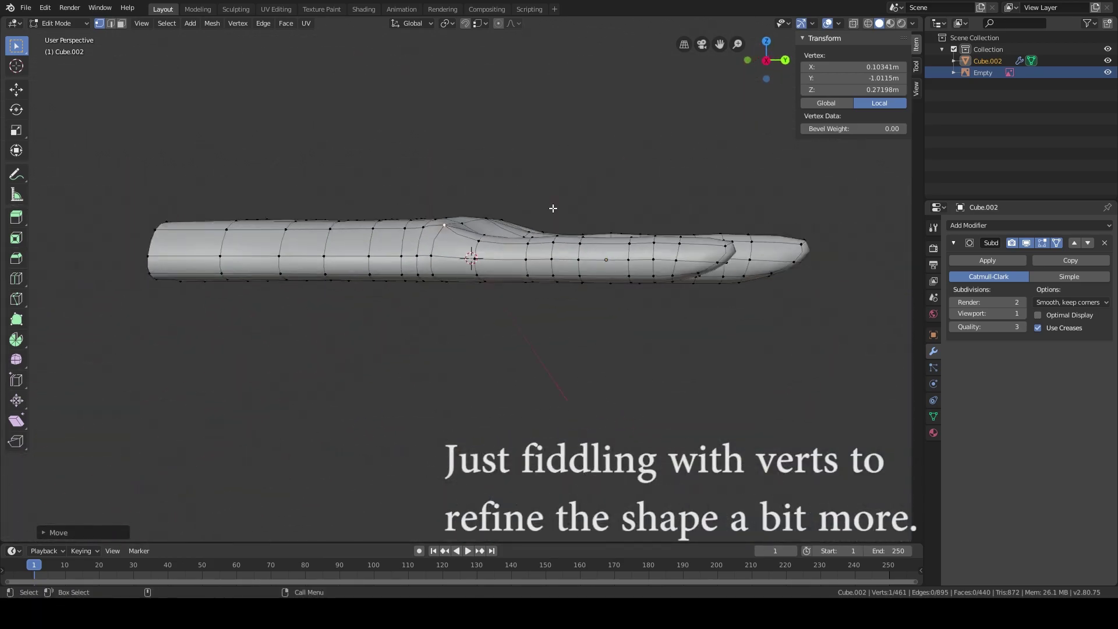
pyautogui.scroll(2, 439, 232)
pyautogui.moveTo(439, 232); pyautogui.dragTo(613, 230, button='middle')
pyautogui.keyDown('ctrl'); pyautogui.click(606, 250); pyautogui.keyUp('ctrl')
pyautogui.press('g')
pyautogui.press('z')
pyautogui.click(619, 230)
pyautogui.scroll(-3, 617, 224)
pyautogui.scroll(3, 616, 221)
pyautogui.press('g')
pyautogui.press('z')
pyautogui.click(616, 219)
# Step: Select the central block of faces on the underside of the hand, from below the wrist towards the finger bases
pyautogui.moveTo(470, 223); pyautogui.dragTo(604, 225, button='middle')
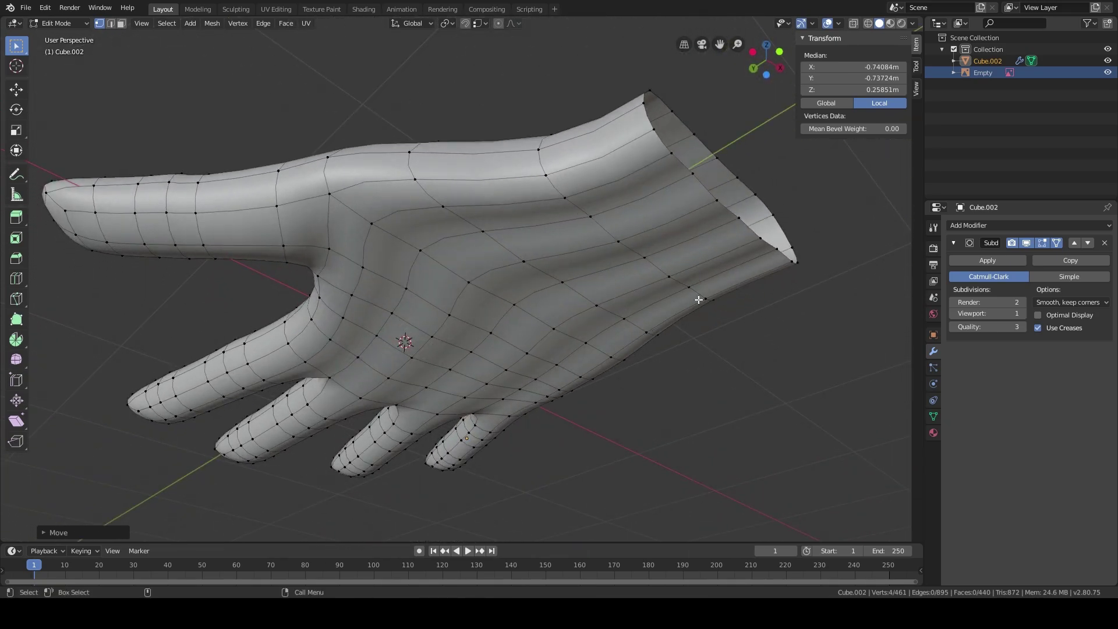
pyautogui.moveTo(543, 273); pyautogui.dragTo(439, 116, button='middle')
pyautogui.moveTo(456, 225); pyautogui.dragTo(452, 120, button='middle')
pyautogui.click(121, 23)
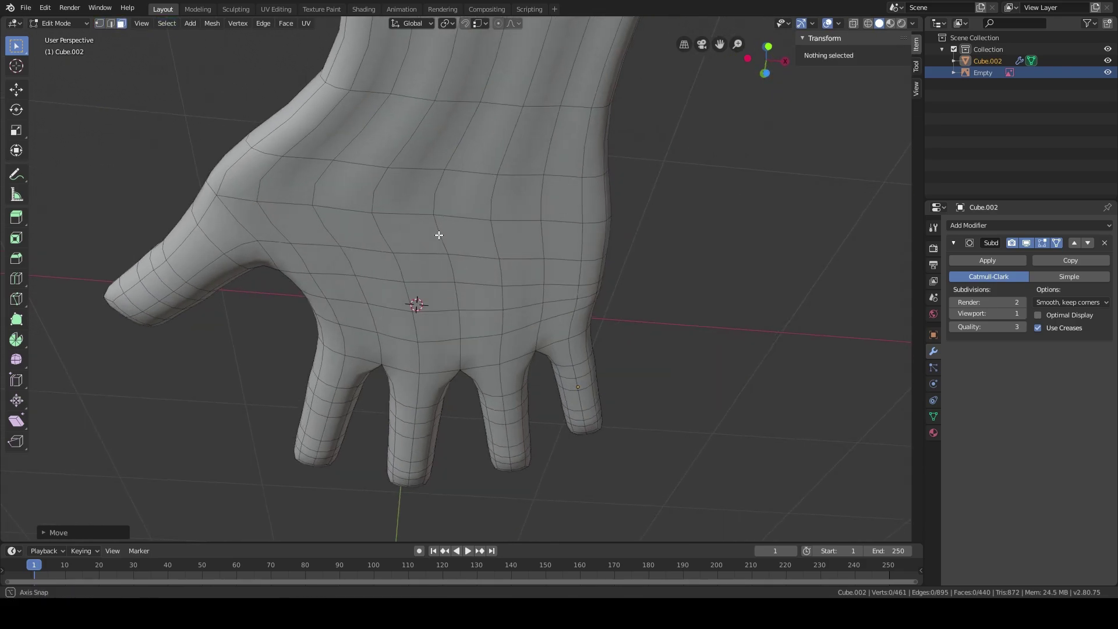
pyautogui.scroll(-5, 439, 236)
pyautogui.click(412, 182)
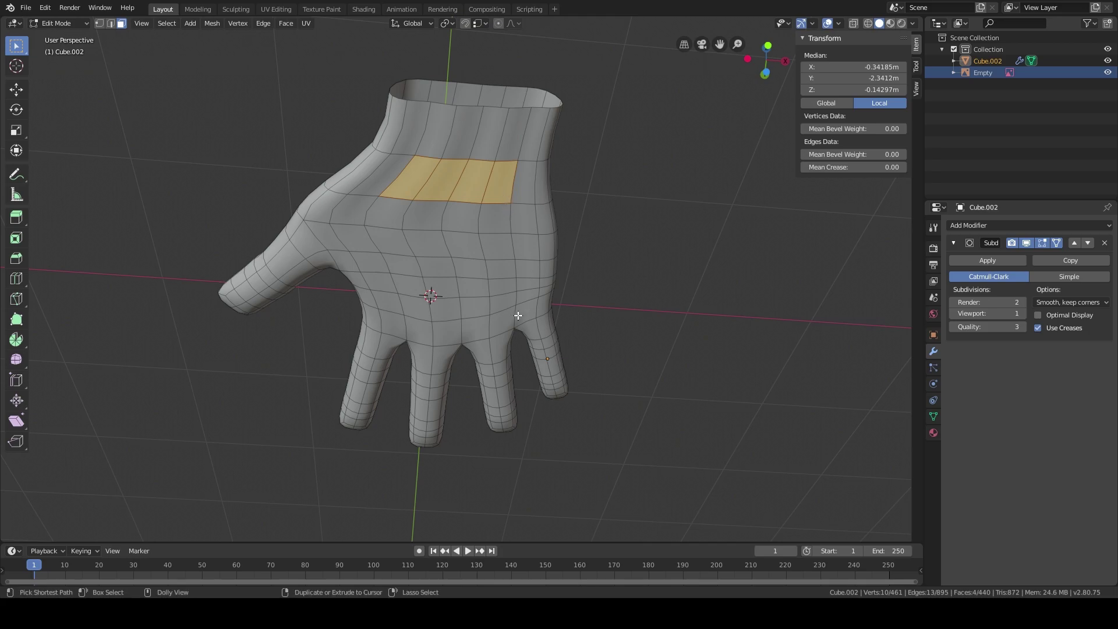
pyautogui.keyDown('ctrl'); pyautogui.click(505, 291); pyautogui.keyUp('ctrl')
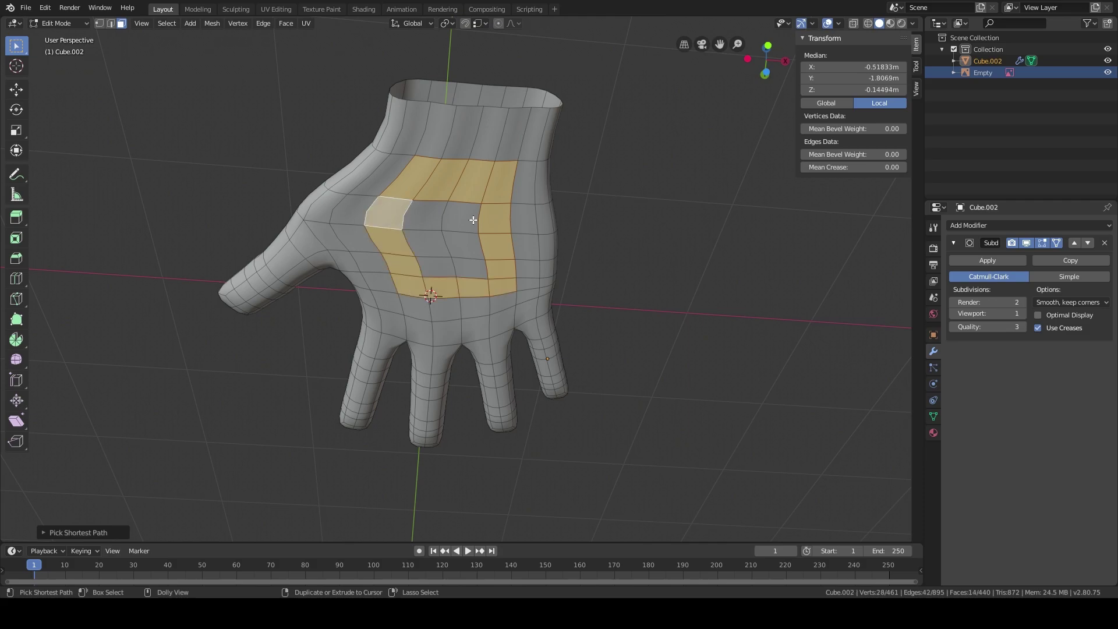
pyautogui.moveTo(428, 250); pyautogui.dragTo(481, 232, button='middle')
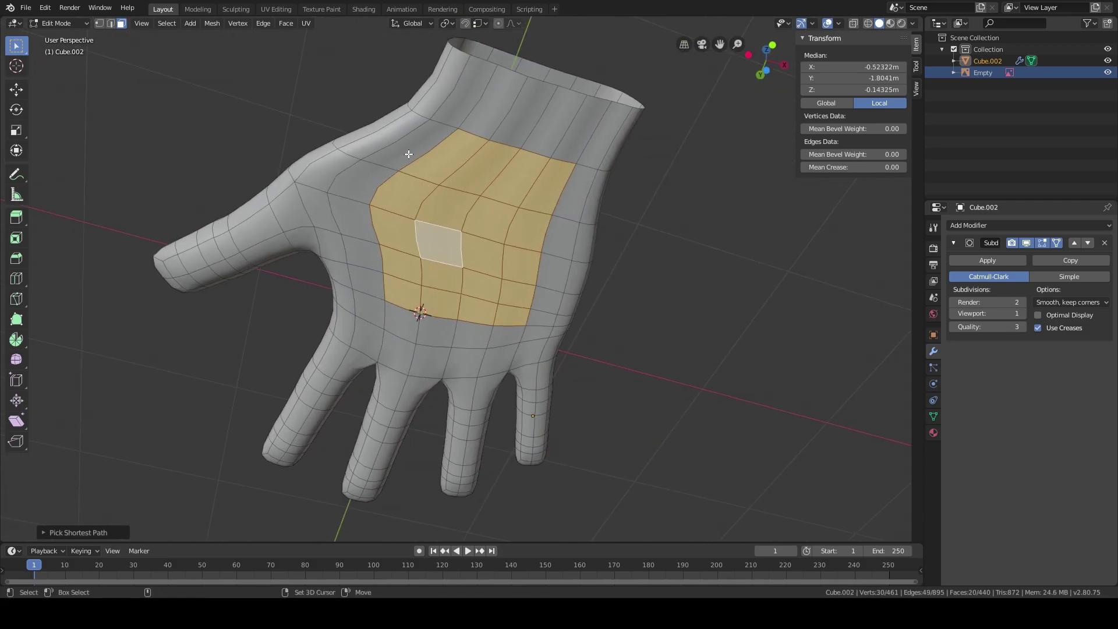
# Step: Extend the face selection on the underside towards the thumb, the finger bases and the outer edge, and smooth its vertices
pyautogui.keyDown('ctrl'); pyautogui.click(380, 178); pyautogui.keyUp('ctrl')
pyautogui.keyDown('ctrl'); pyautogui.click(373, 280); pyautogui.keyUp('ctrl')
pyautogui.moveTo(372, 281); pyautogui.dragTo(357, 251, button='middle')
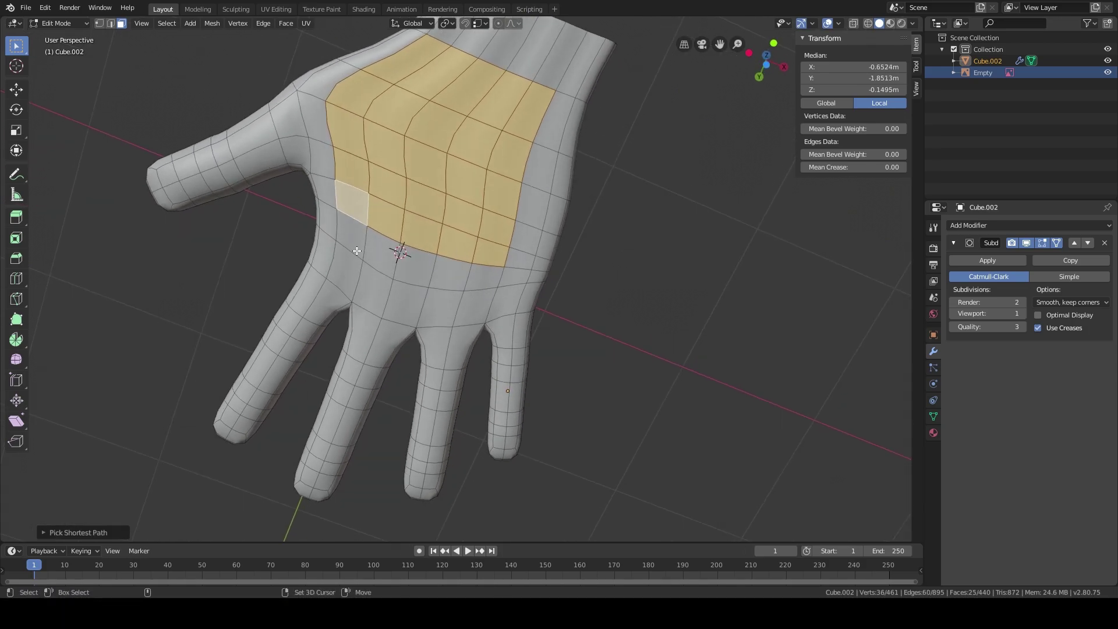
pyautogui.keyDown('ctrl'); pyautogui.click(488, 276); pyautogui.keyUp('ctrl')
pyautogui.keyDown('ctrl'); pyautogui.click(553, 135); pyautogui.keyUp('ctrl')
pyautogui.moveTo(571, 192)
pyautogui.mouseDown(button='middle')
pyautogui.moveTo(599, 324)
pyautogui.moveTo(579, 257)
pyautogui.moveTo(578, 267)
pyautogui.moveTo(579, 207)
pyautogui.mouseUp(button='middle')
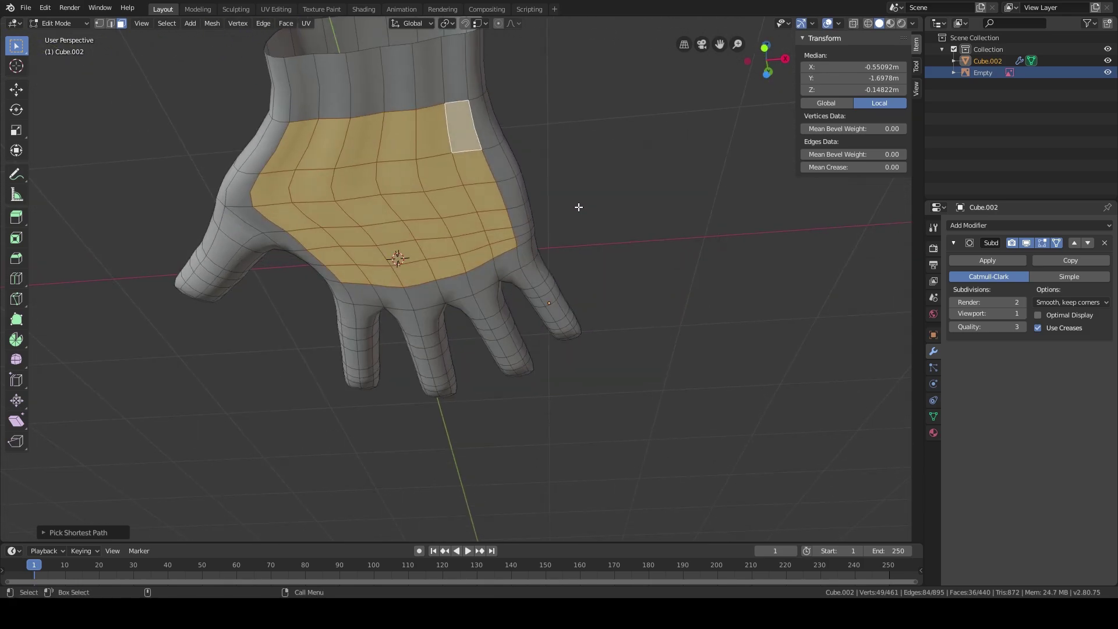
pyautogui.hotkey('ctrl', 'v')
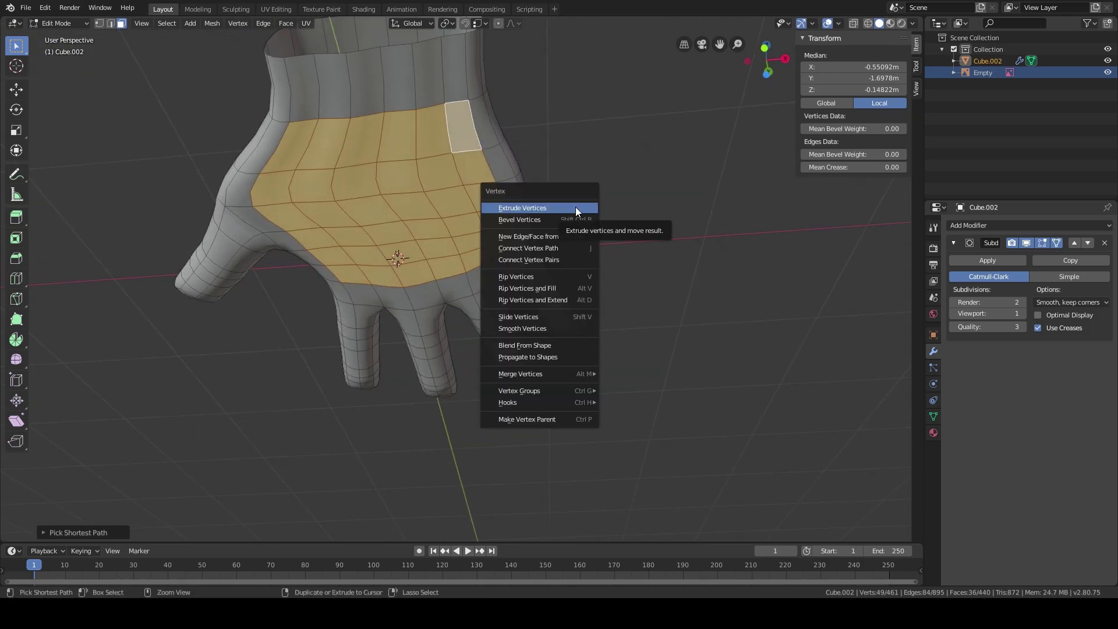
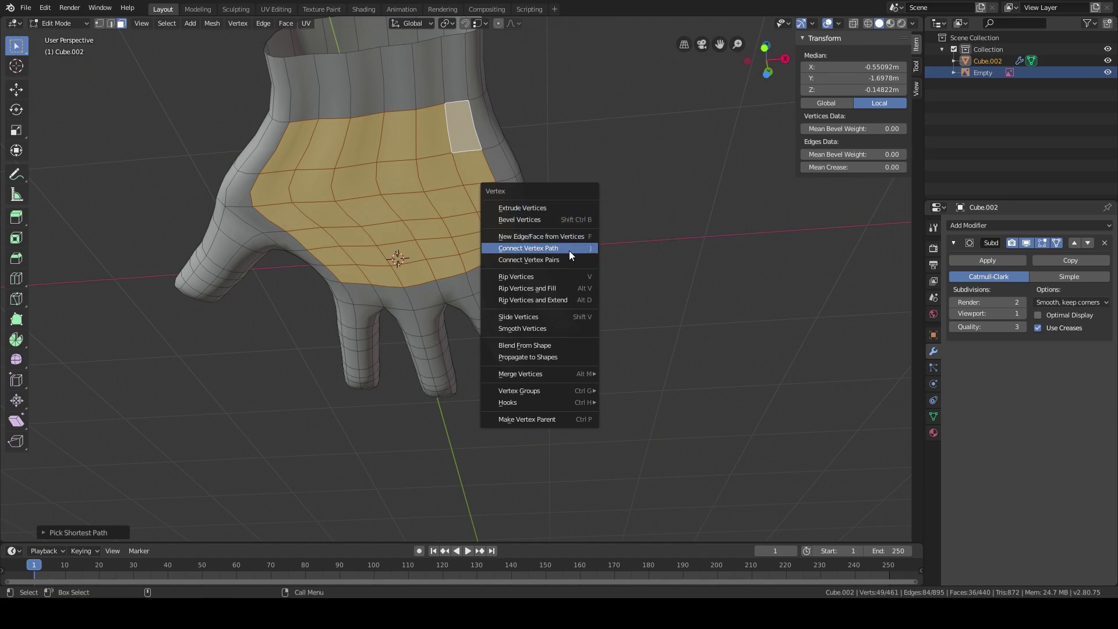
pyautogui.click(538, 330)
# Step: Select the row of five faces along the wrist opening on the underside and smooth their vertices
pyautogui.moveTo(467, 258); pyautogui.dragTo(434, 244, button='middle')
pyautogui.scroll(4, 469, 303)
pyautogui.scroll(-4, 493, 171)
pyautogui.scroll(-3, 459, 232)
pyautogui.click(252, 131)
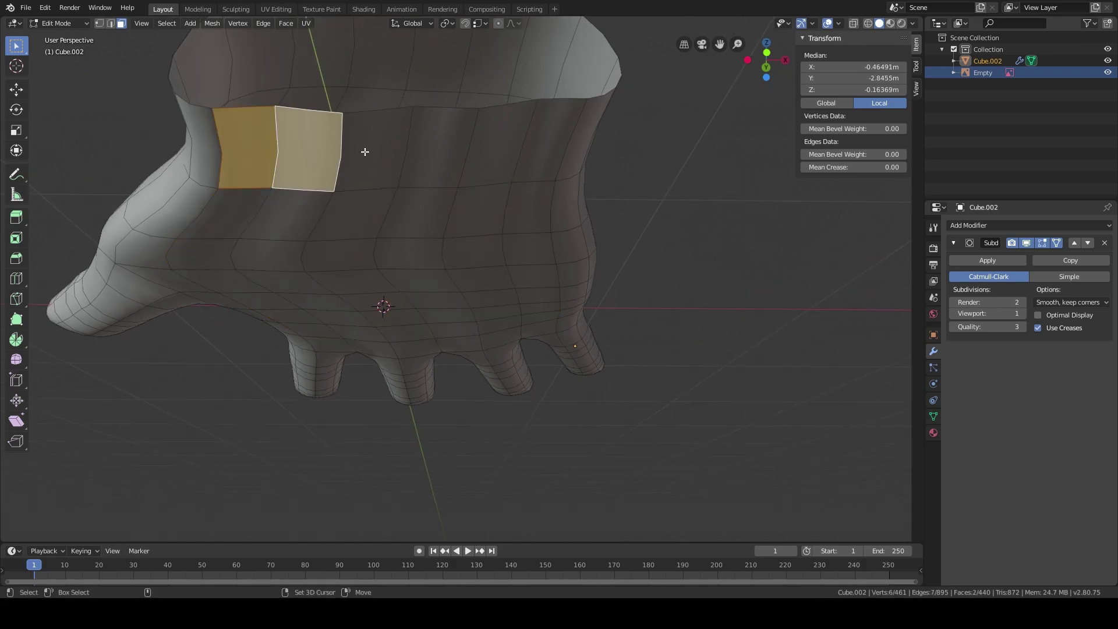
pyautogui.keyDown('shift'); pyautogui.click(451, 146); pyautogui.keyUp('shift')
pyautogui.keyDown('shift'); pyautogui.click(507, 145); pyautogui.keyUp('shift')
pyautogui.moveTo(506, 145)
pyautogui.mouseDown(button='middle')
pyautogui.moveTo(492, 192)
pyautogui.moveTo(515, 132)
pyautogui.mouseUp(button='middle')
pyautogui.hotkey('ctrl', 'v')
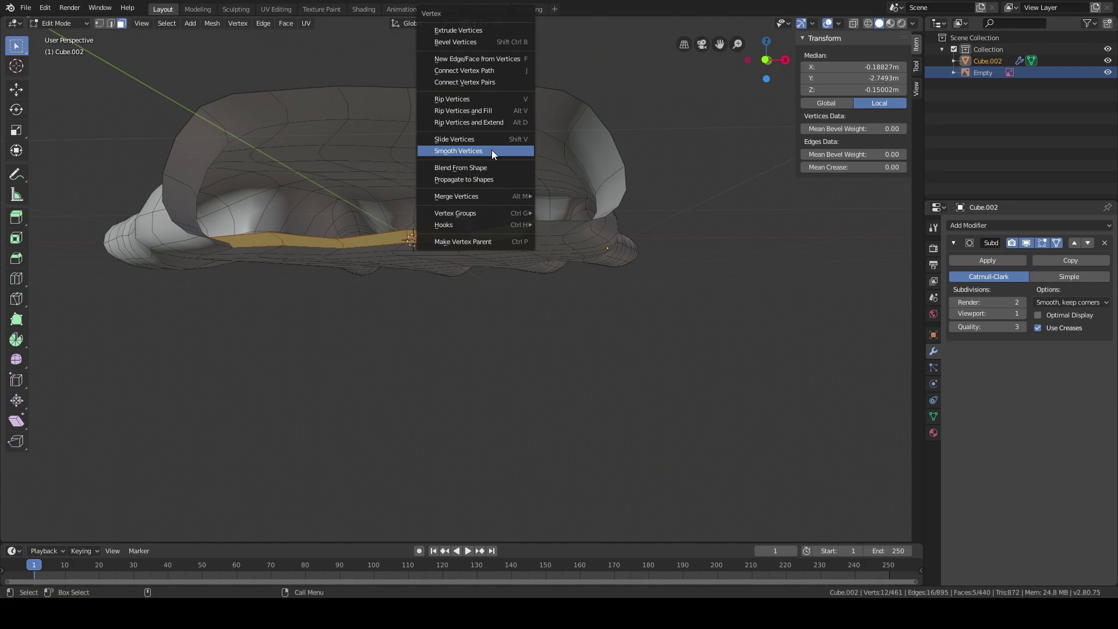
pyautogui.click(491, 149)
# Step: Examine the back of the hand, the thumb base and the wrist side from several angles
pyautogui.moveTo(494, 175); pyautogui.dragTo(547, 207, button='middle')
pyautogui.moveTo(501, 237); pyautogui.dragTo(442, 282, button='middle')
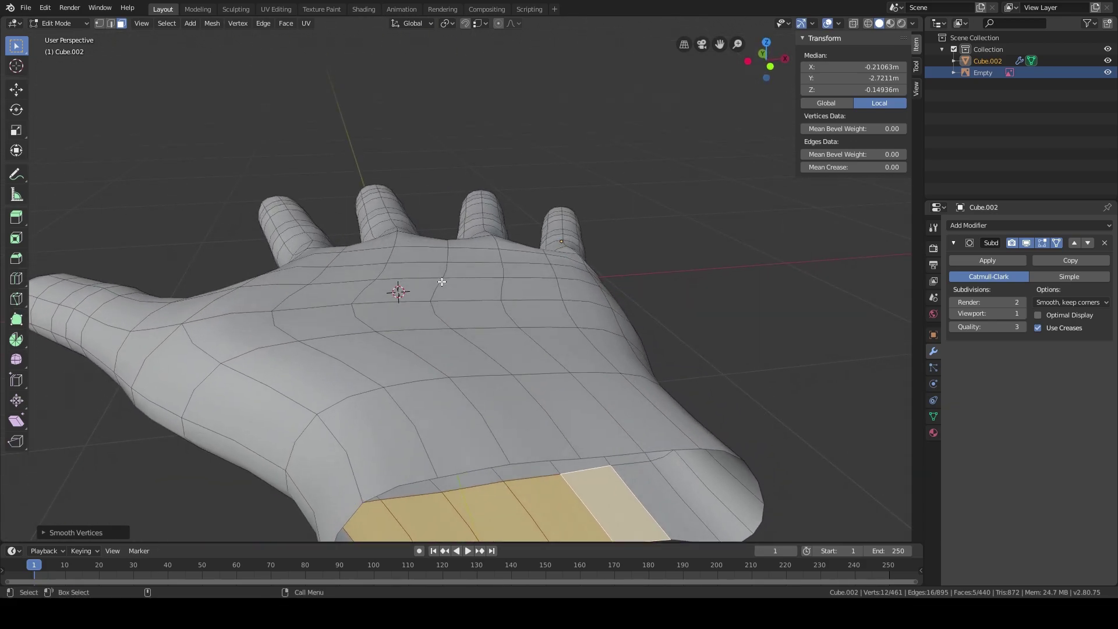
pyautogui.moveTo(507, 351); pyautogui.dragTo(630, 346, button='middle')
pyautogui.moveTo(475, 327); pyautogui.dragTo(507, 317, button='middle')
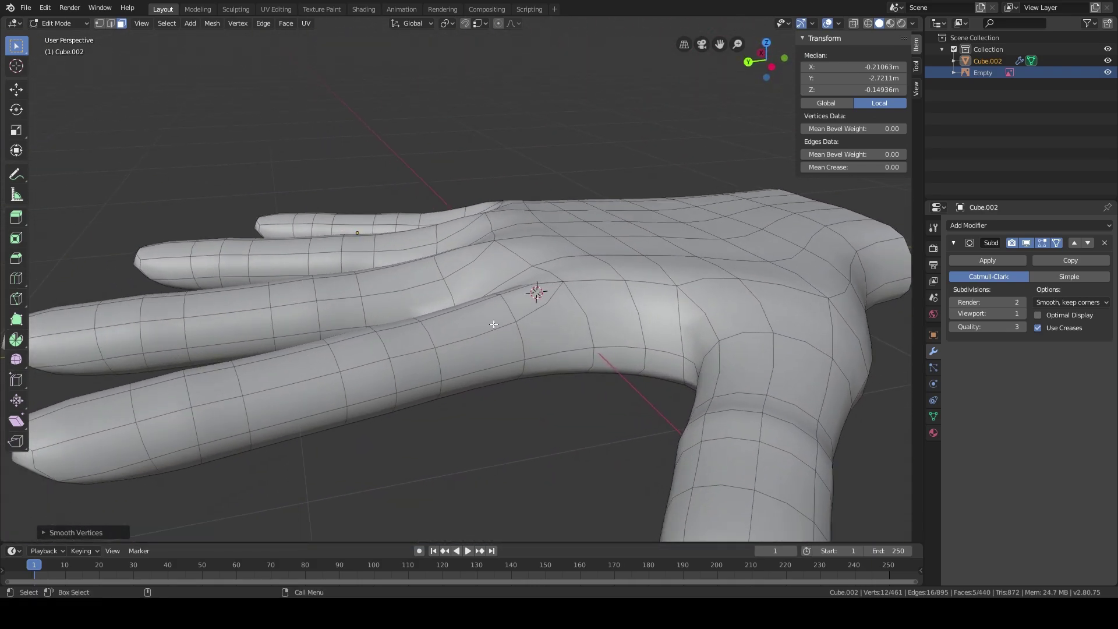
pyautogui.moveTo(716, 283); pyautogui.dragTo(558, 278, button='middle')
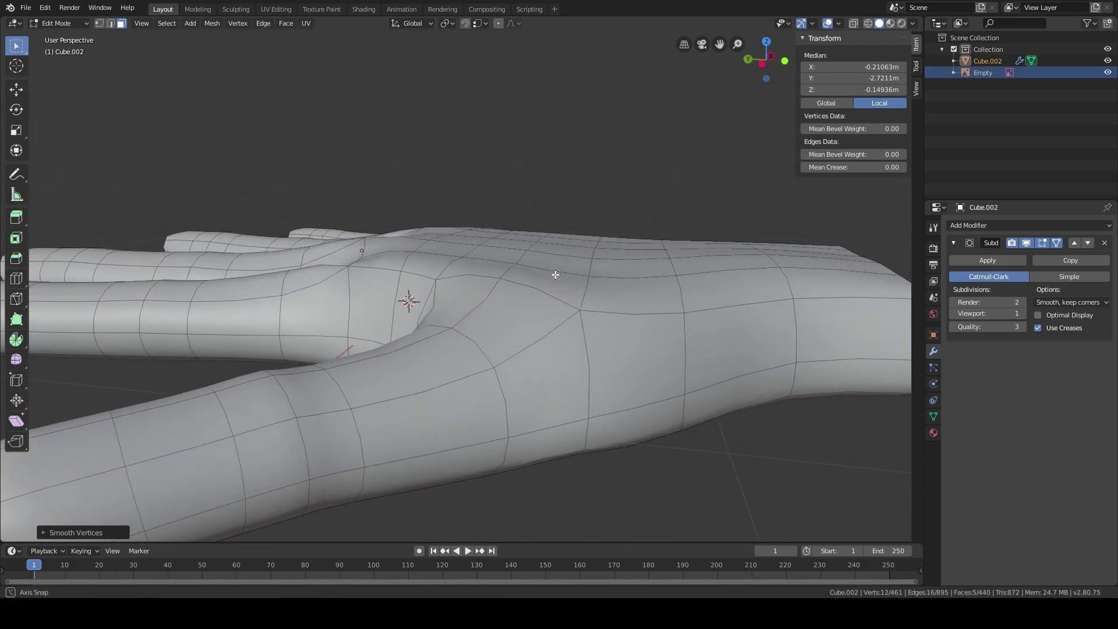
pyautogui.moveTo(642, 265); pyautogui.dragTo(203, 439, button='middle')
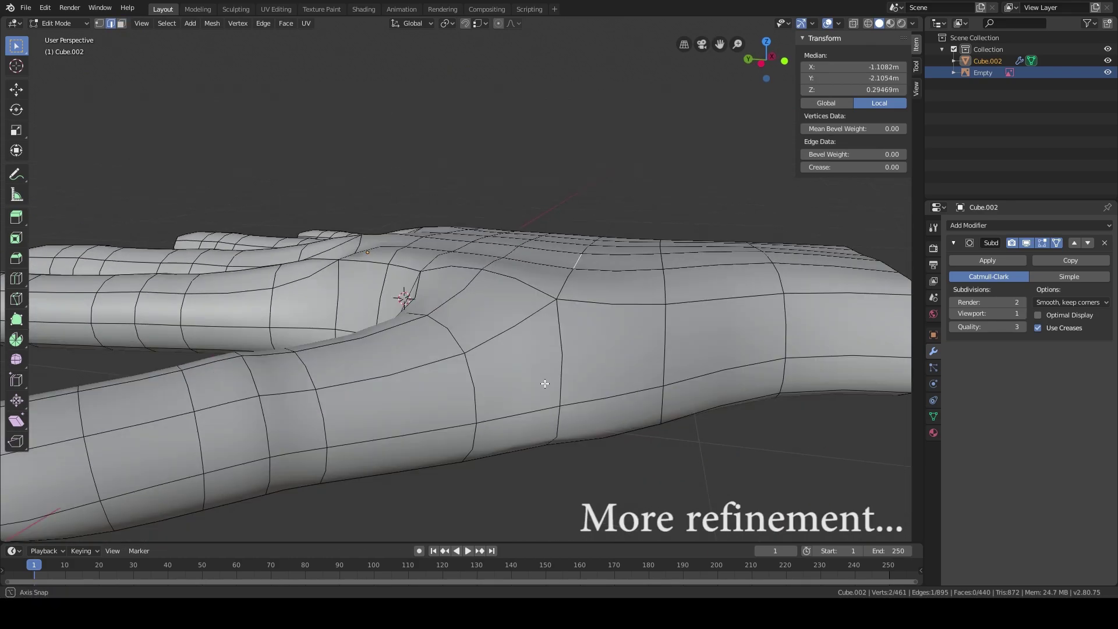
# Step: Adjust the height of the selected edge on the back of the hand above the thumb base along Z
pyautogui.moveTo(544, 382); pyautogui.dragTo(592, 185, button='middle')
pyautogui.press('g')
pyautogui.press('z')
pyautogui.click(592, 249)
pyautogui.scroll(3, 592, 250)
# Step: Select a run of four edges across the back of the hand and reposition it
pyautogui.moveTo(483, 245); pyautogui.dragTo(606, 260, button='middle')
pyautogui.click(499, 24)
pyautogui.keyDown('ctrl'); pyautogui.click(379, 258); pyautogui.keyUp('ctrl')
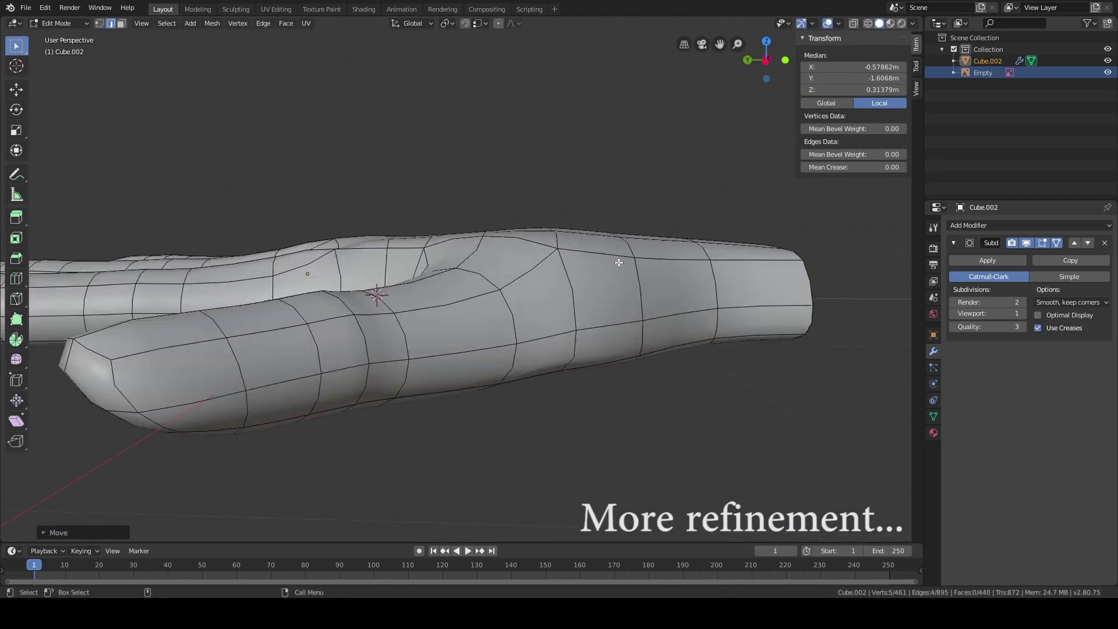
pyautogui.press('g')
pyautogui.click(505, 275)
# Step: Select the four-edge run across the back of the hand closer to the wrist and reposition it
pyautogui.keyDown('alt'); pyautogui.keyDown('shift'); pyautogui.click(501, 257); pyautogui.keyUp('shift'); pyautogui.keyUp('alt')
pyautogui.moveTo(505, 274); pyautogui.dragTo(528, 283, button='middle')
pyautogui.keyDown('ctrl'); pyautogui.click(529, 284); pyautogui.keyUp('ctrl')
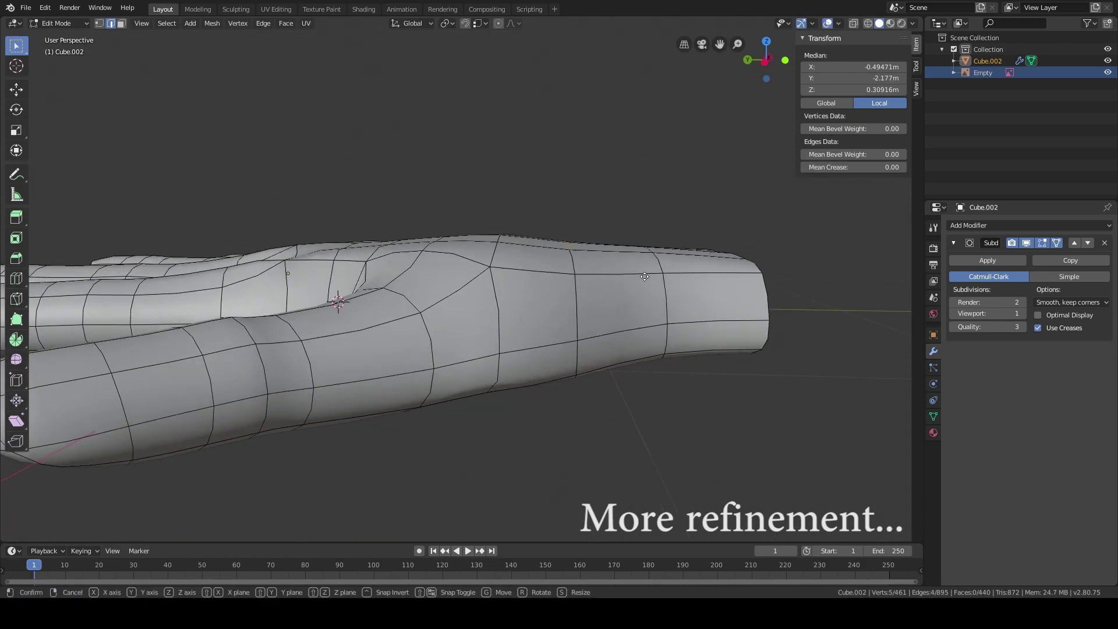
pyautogui.press('g')
pyautogui.click(641, 278)
# Step: Reposition further edge rows across the back of the hand, including the three-edge row behind the knuckles
pyautogui.scroll(-3, 635, 279)
pyautogui.moveTo(635, 278); pyautogui.dragTo(623, 279, button='middle')
pyautogui.scroll(5, 596, 289)
pyautogui.press('g')
pyautogui.click(596, 259)
pyautogui.moveTo(595, 260); pyautogui.dragTo(492, 344, button='middle')
pyautogui.press('g')
pyautogui.click(544, 314)
pyautogui.scroll(-4, 492, 345)
pyautogui.press('g')
pyautogui.click(615, 276)
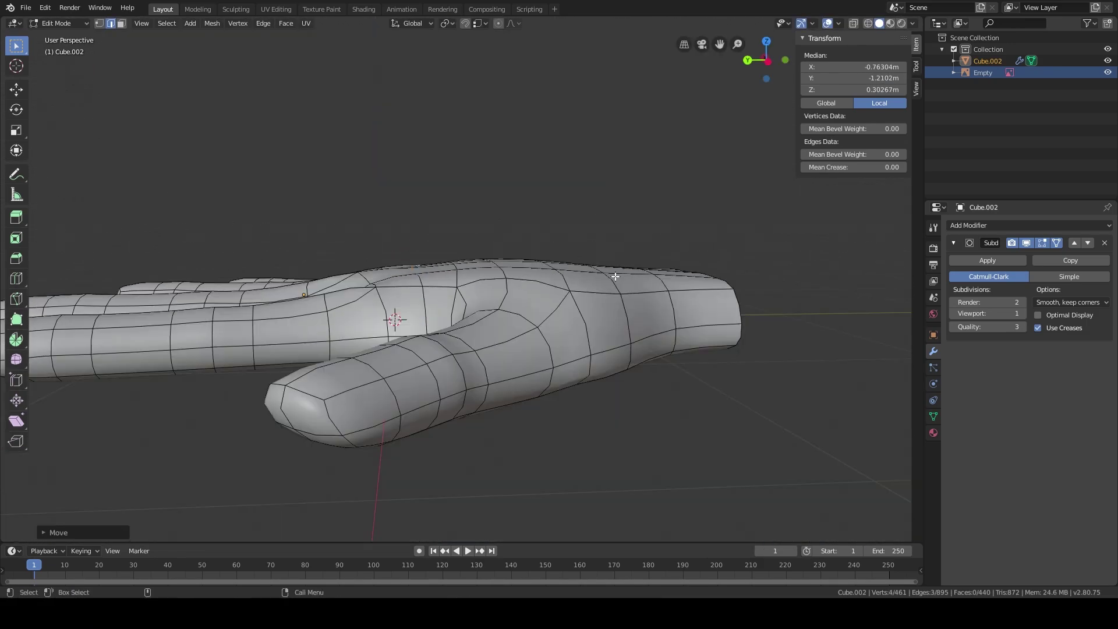
# Step: Switch to vertex selection and select a single vertex on the palm at the thumb base
pyautogui.moveTo(668, 276); pyautogui.dragTo(518, 263, button='middle')
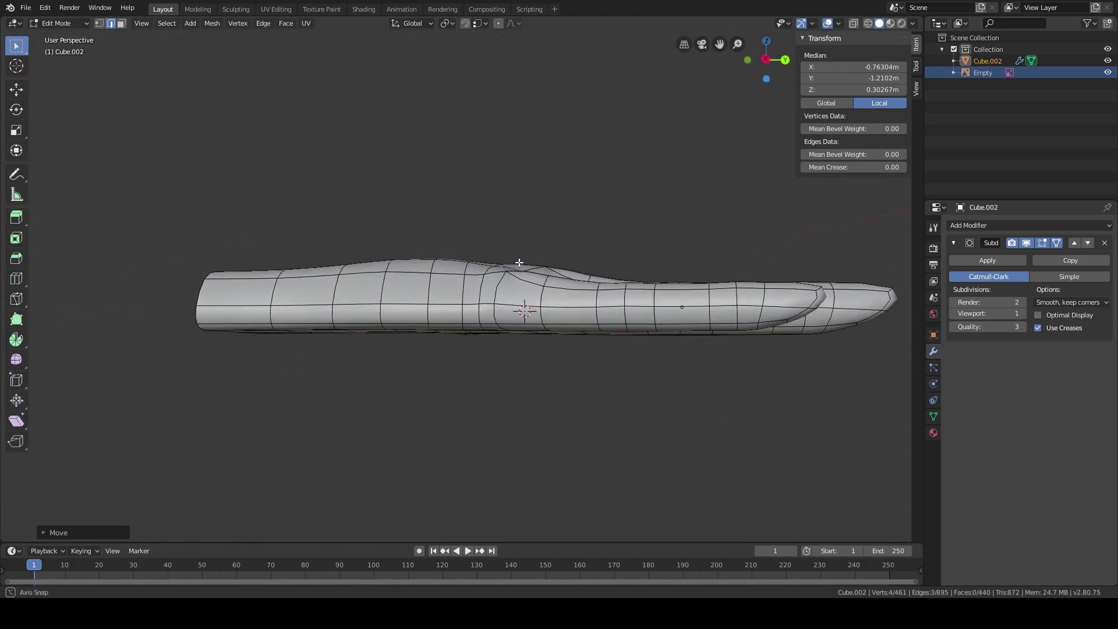
pyautogui.moveTo(567, 313); pyautogui.dragTo(671, 301, button='middle')
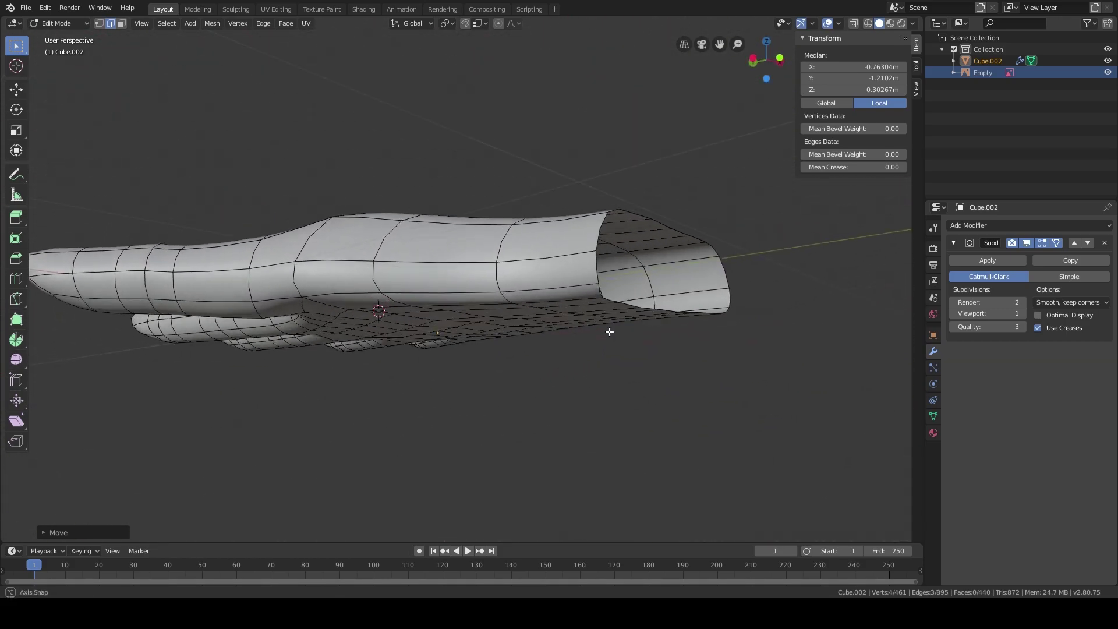
pyautogui.moveTo(610, 332); pyautogui.dragTo(610, 310, button='middle')
pyautogui.scroll(5, 609, 309)
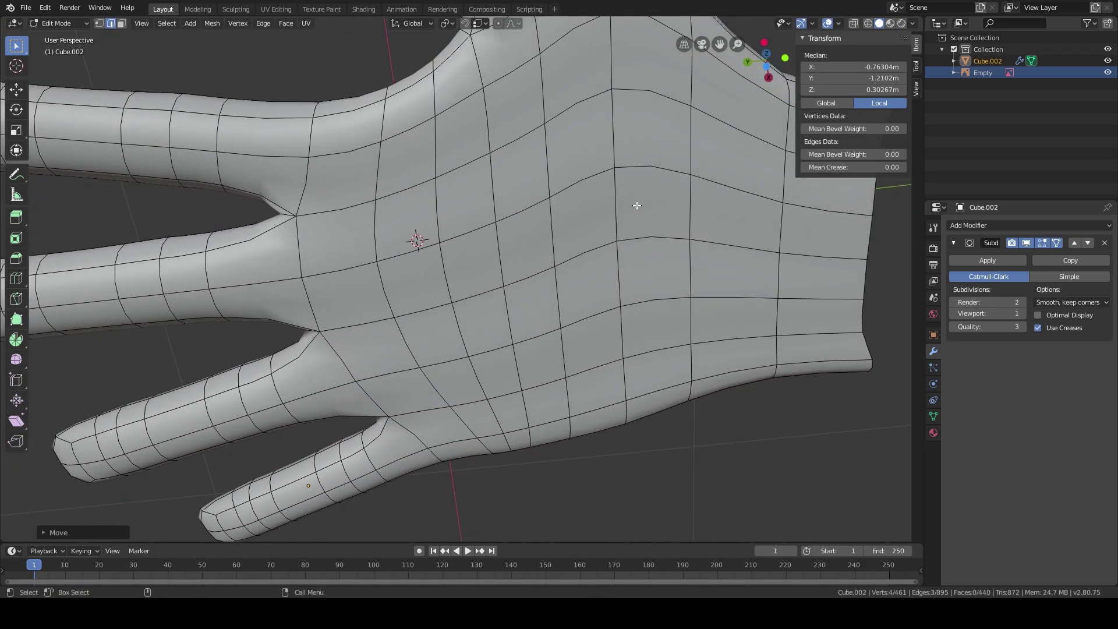
pyautogui.keyDown('shift'); pyautogui.moveTo(637, 206); pyautogui.dragTo(473, 292, button='middle'); pyautogui.keyUp('shift')
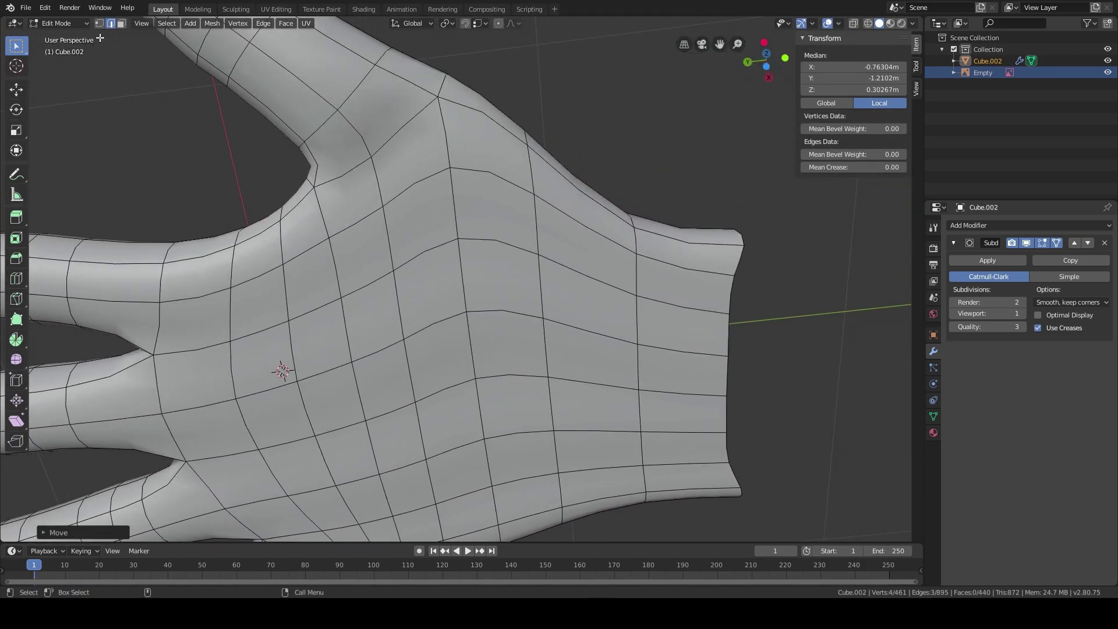
pyautogui.click(120, 25)
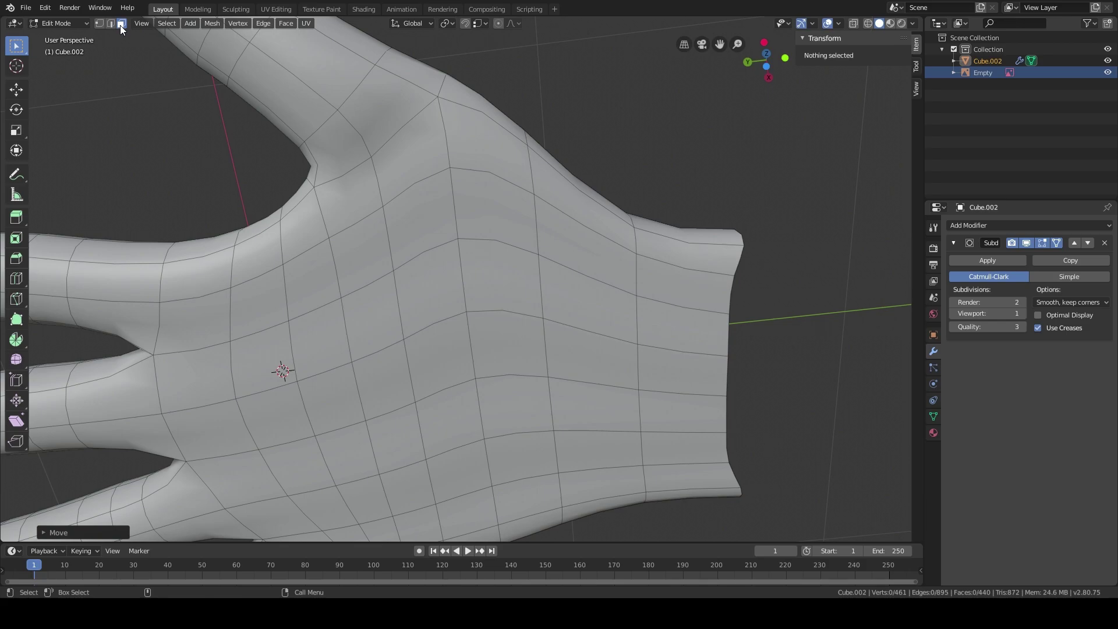
pyautogui.click(99, 23)
pyautogui.moveTo(473, 297); pyautogui.dragTo(491, 332, button='middle')
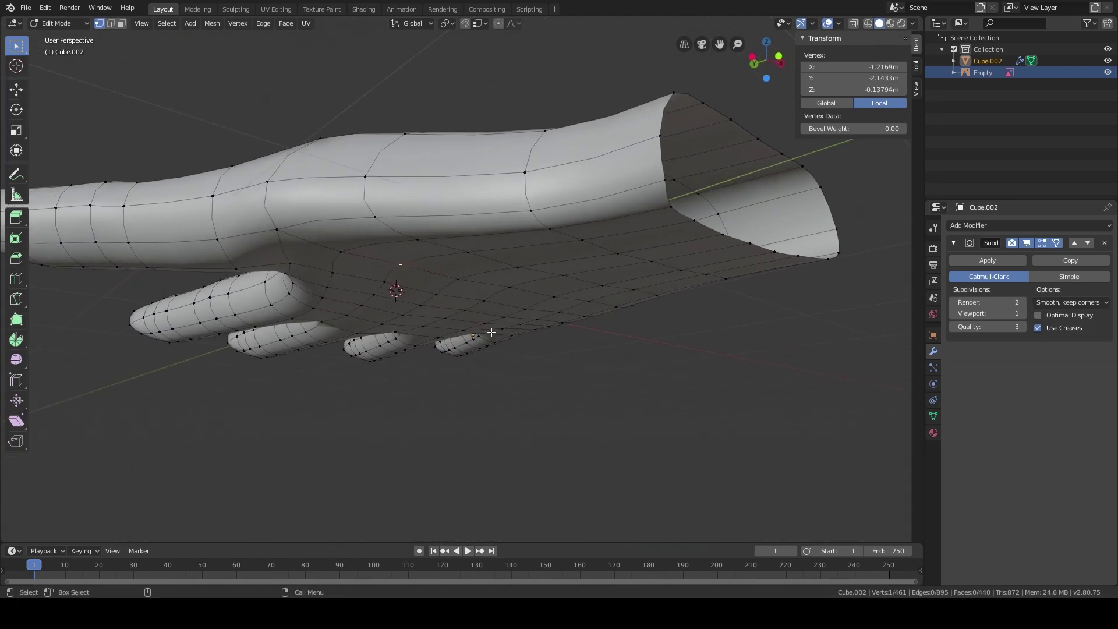
# Step: Enable proportional editing and set its falloff to Sphere
pyautogui.click(513, 24)
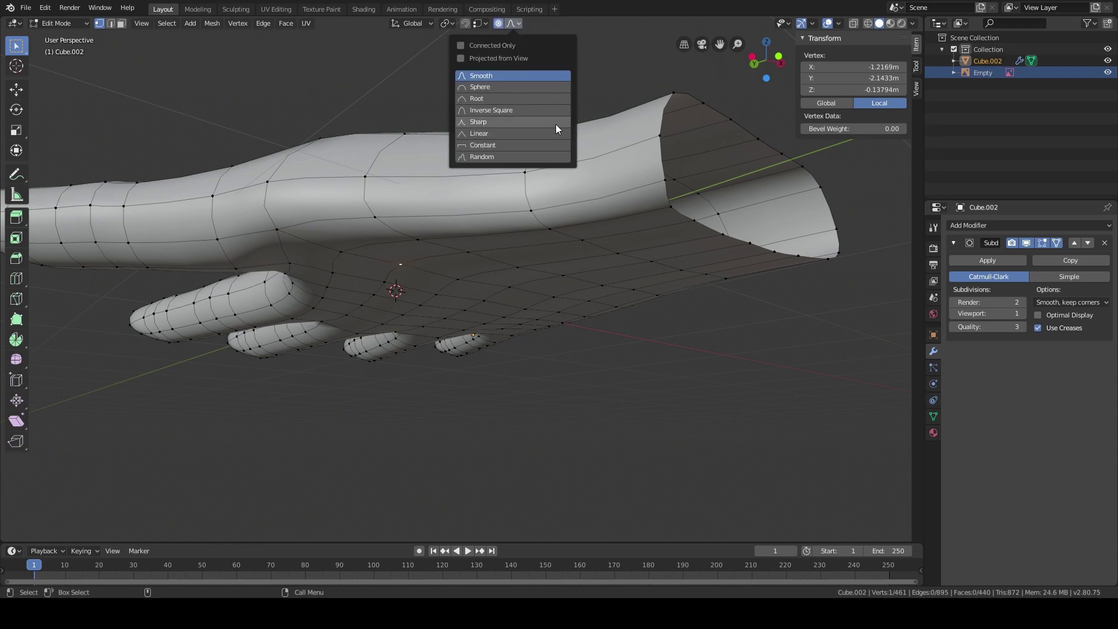
pyautogui.click(516, 24)
pyautogui.click(521, 24)
pyautogui.click(520, 25)
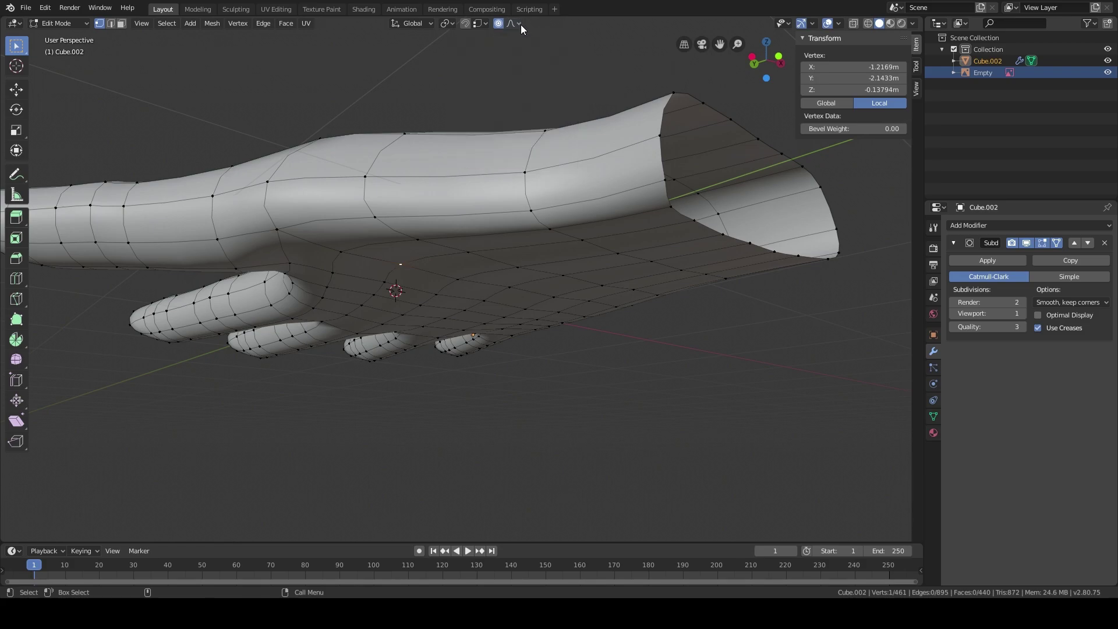
pyautogui.click(520, 24)
pyautogui.click(521, 24)
pyautogui.click(521, 25)
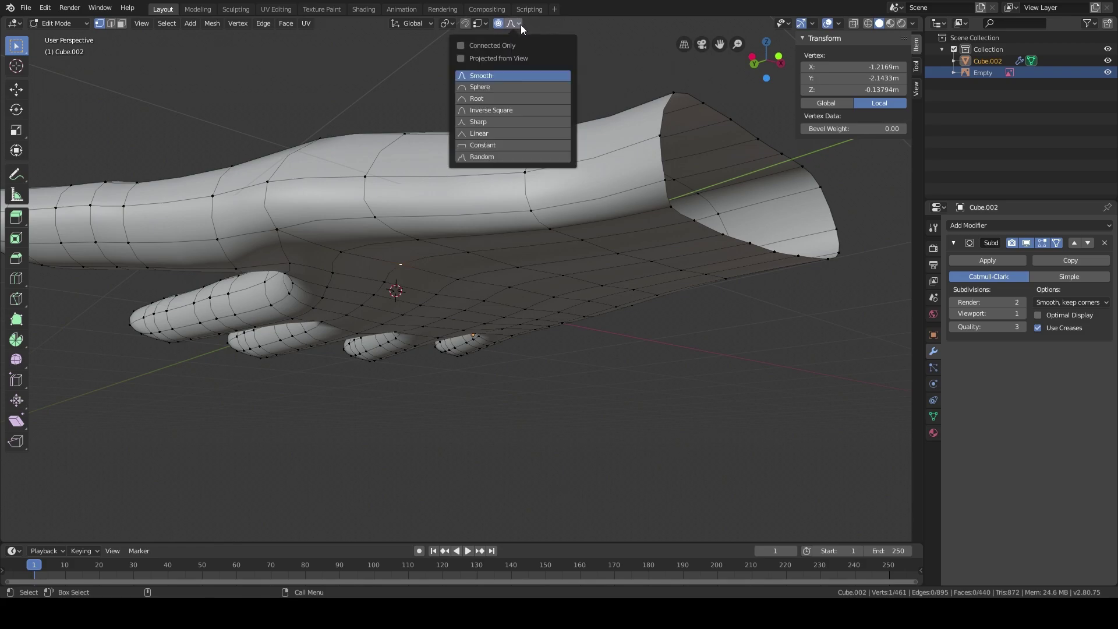
pyautogui.click(509, 88)
# Step: Pull the thumb-base palm vertex down along Z to about -0.277 m with proportional size 0.42
pyautogui.moveTo(399, 348); pyautogui.dragTo(456, 241, button='middle')
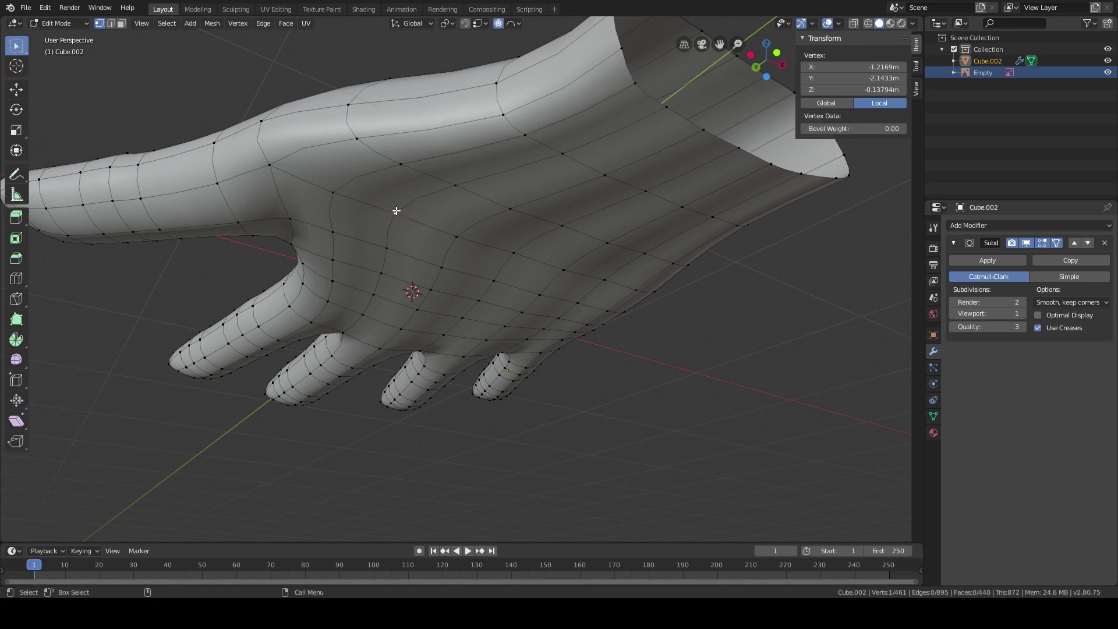
pyautogui.press('g')
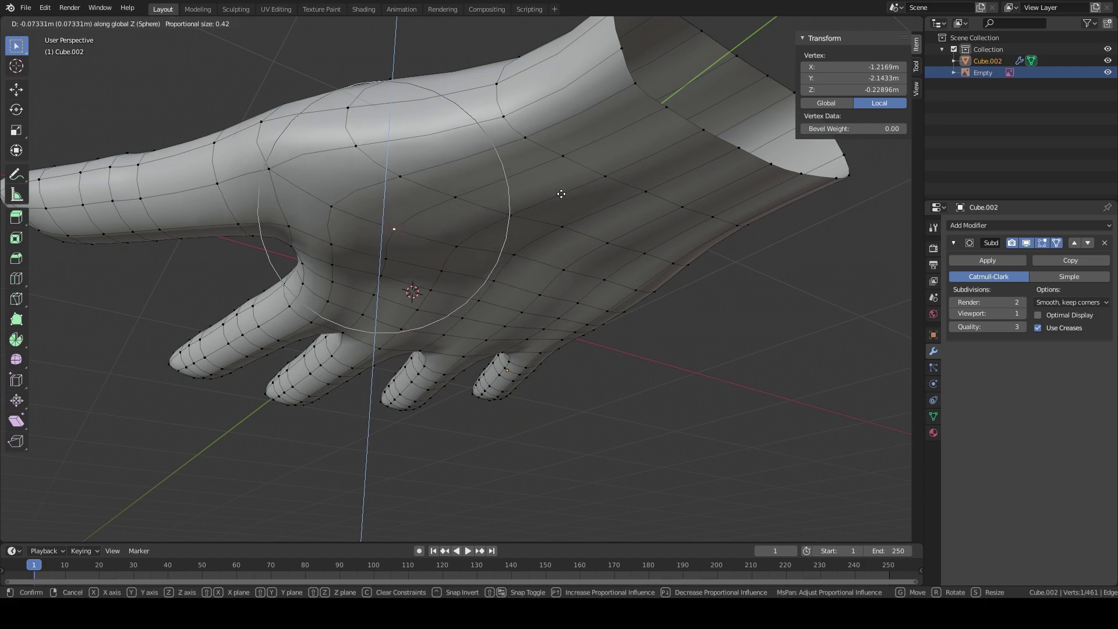
pyautogui.click(562, 193)
pyautogui.moveTo(561, 192); pyautogui.dragTo(515, 236, button='middle')
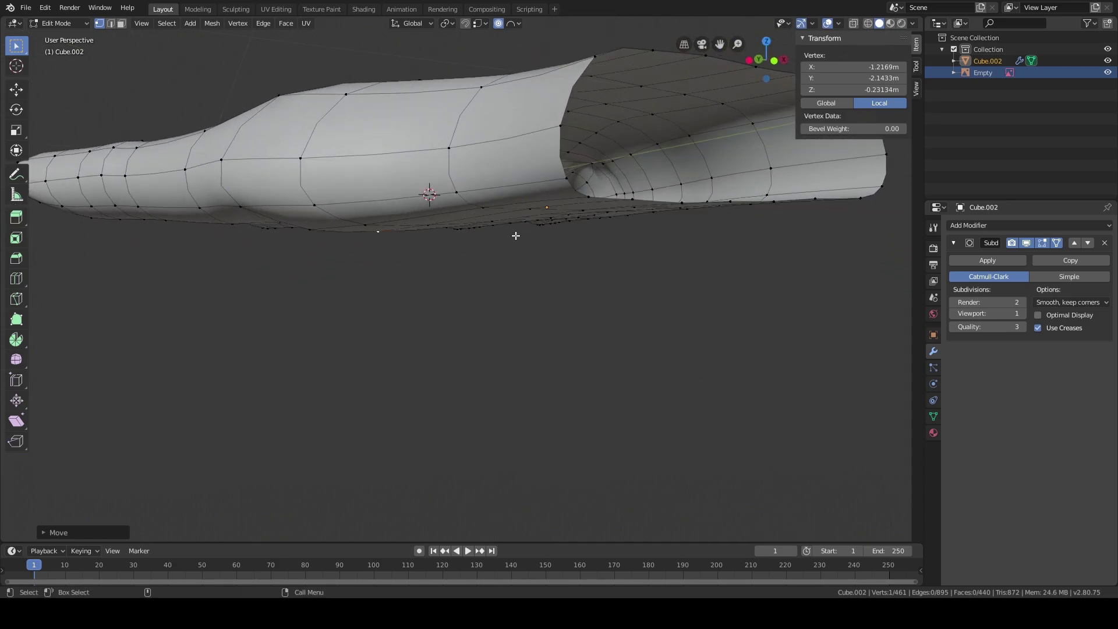
pyautogui.press('g')
pyautogui.click(521, 247)
pyautogui.moveTo(520, 246); pyautogui.dragTo(460, 233, button='middle')
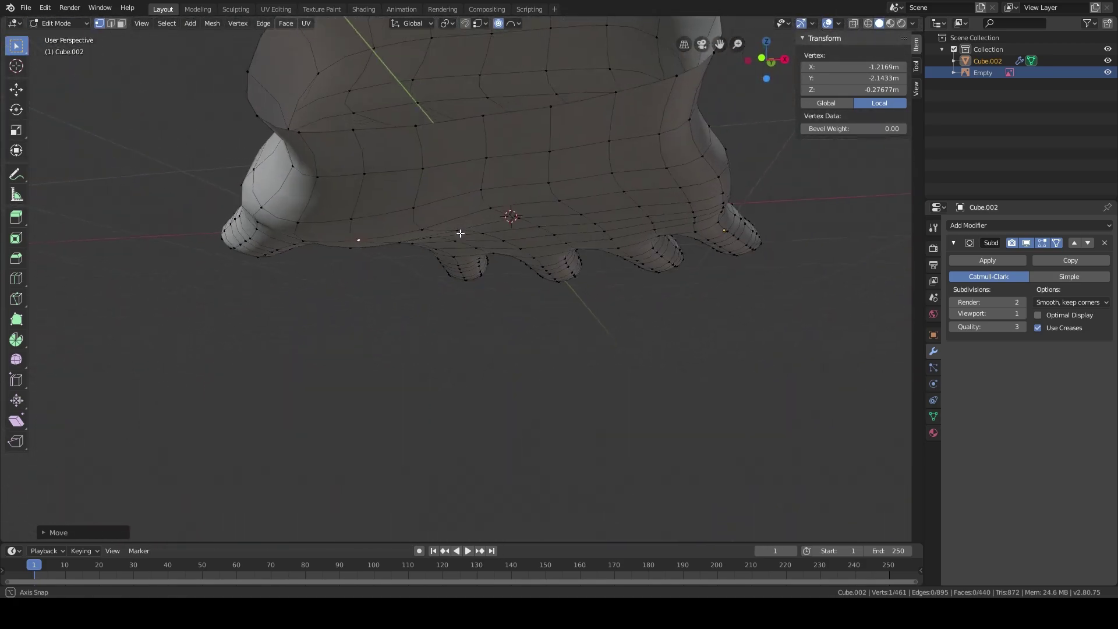
# Step: Select the row of five vertices along the palm's little-finger side and set the proportional falloff to Smooth
pyautogui.scroll(-3, 460, 233)
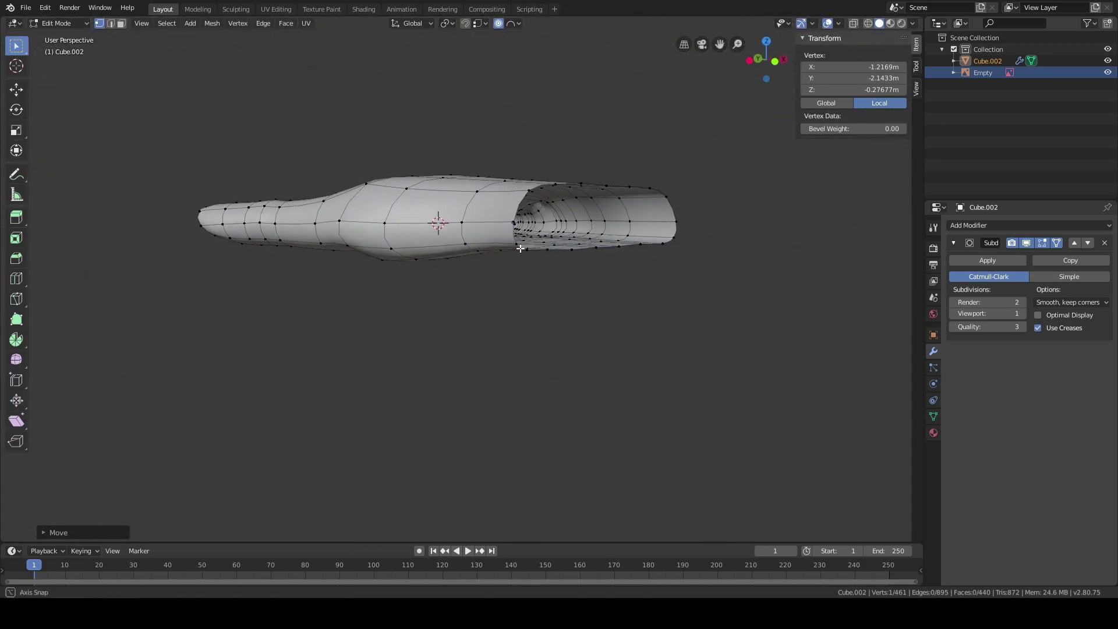
pyautogui.scroll(2, 520, 247)
pyautogui.moveTo(519, 250); pyautogui.dragTo(371, 204, button='middle')
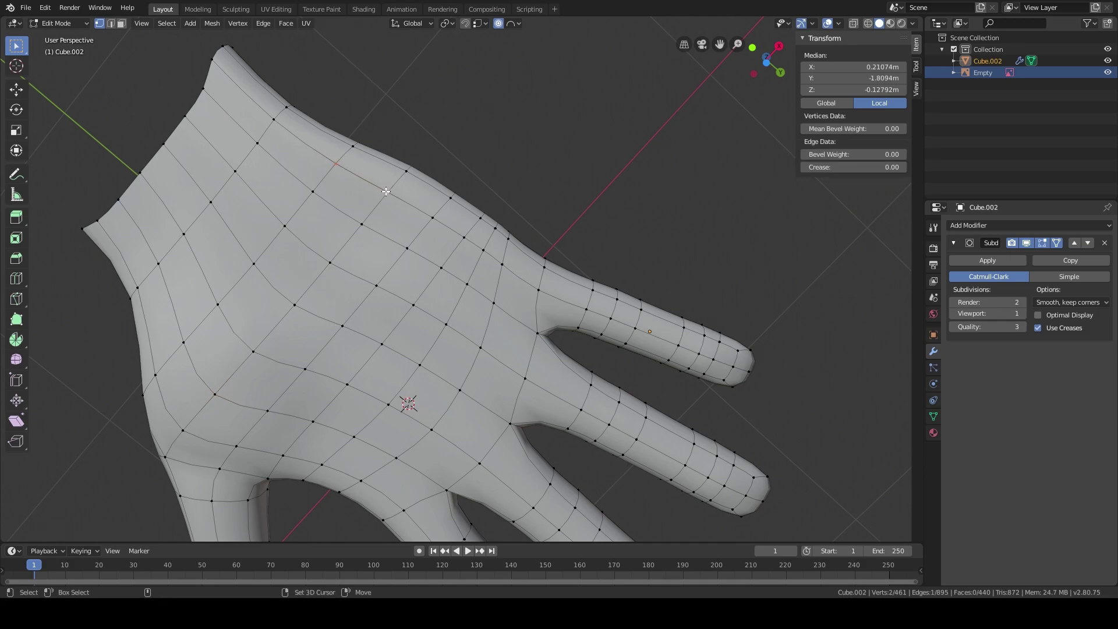
pyautogui.moveTo(530, 257); pyautogui.dragTo(589, 346, button='middle')
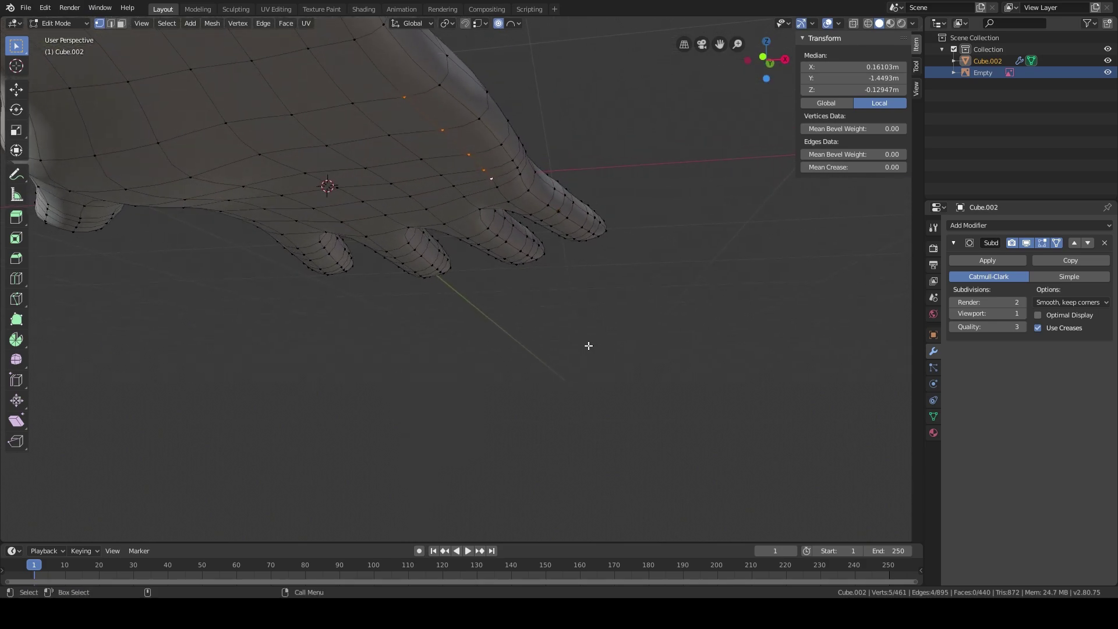
pyautogui.click(511, 24)
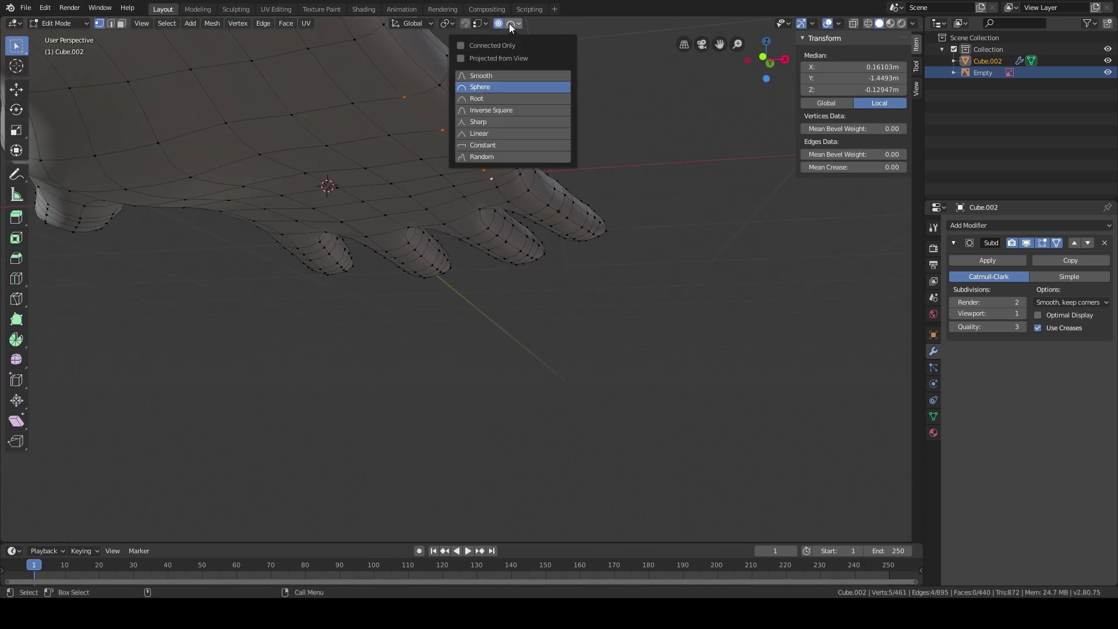
pyautogui.click(488, 75)
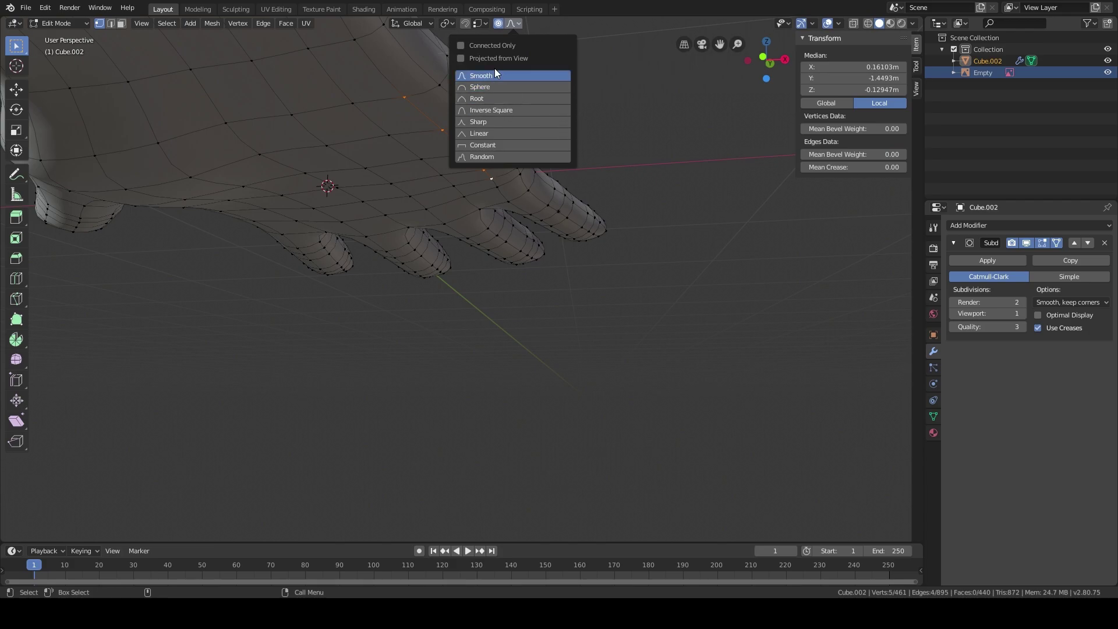
pyautogui.click(518, 23)
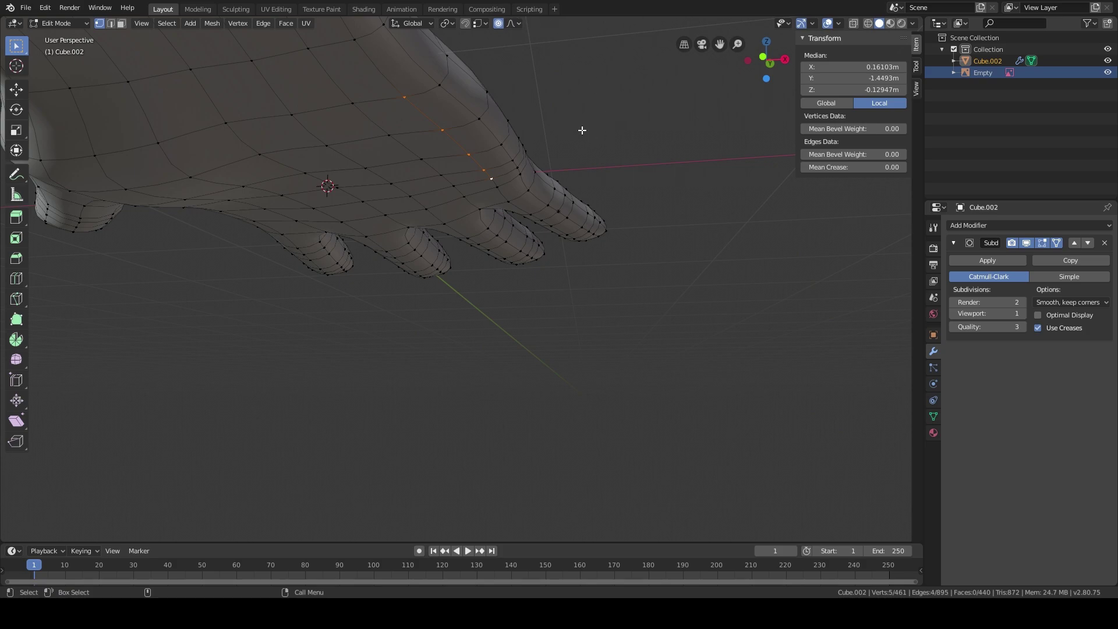
# Step: Lower the five selected vertices on the palm's little-finger side along Z in two small moves
pyautogui.moveTo(584, 131); pyautogui.dragTo(548, 139, button='middle')
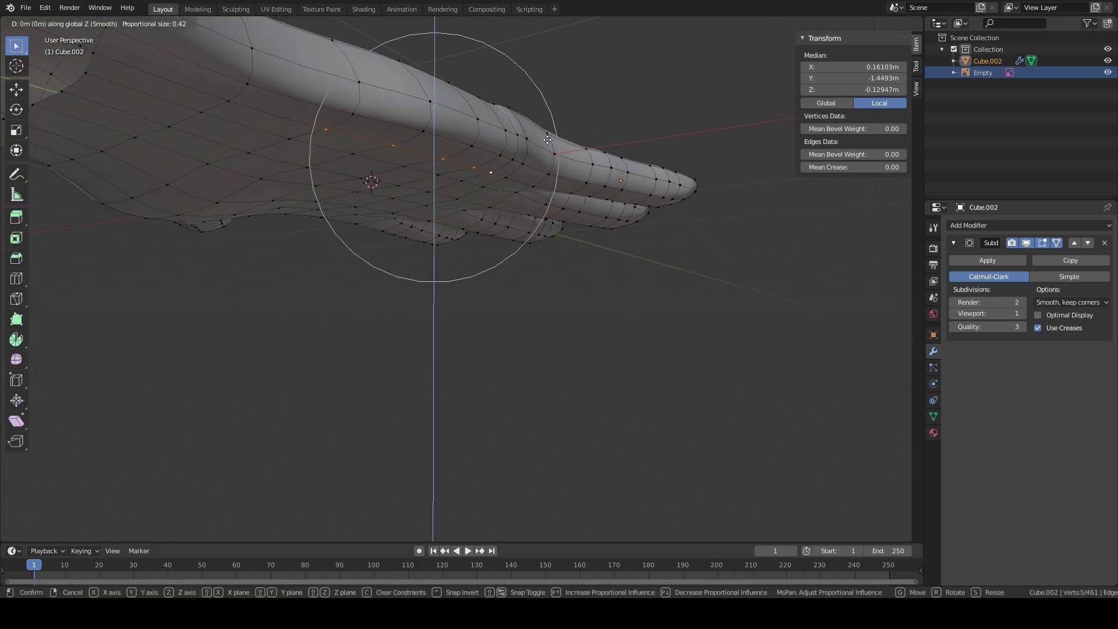
pyautogui.click(548, 150)
pyautogui.moveTo(548, 150); pyautogui.dragTo(603, 169, button='middle')
pyautogui.press('g')
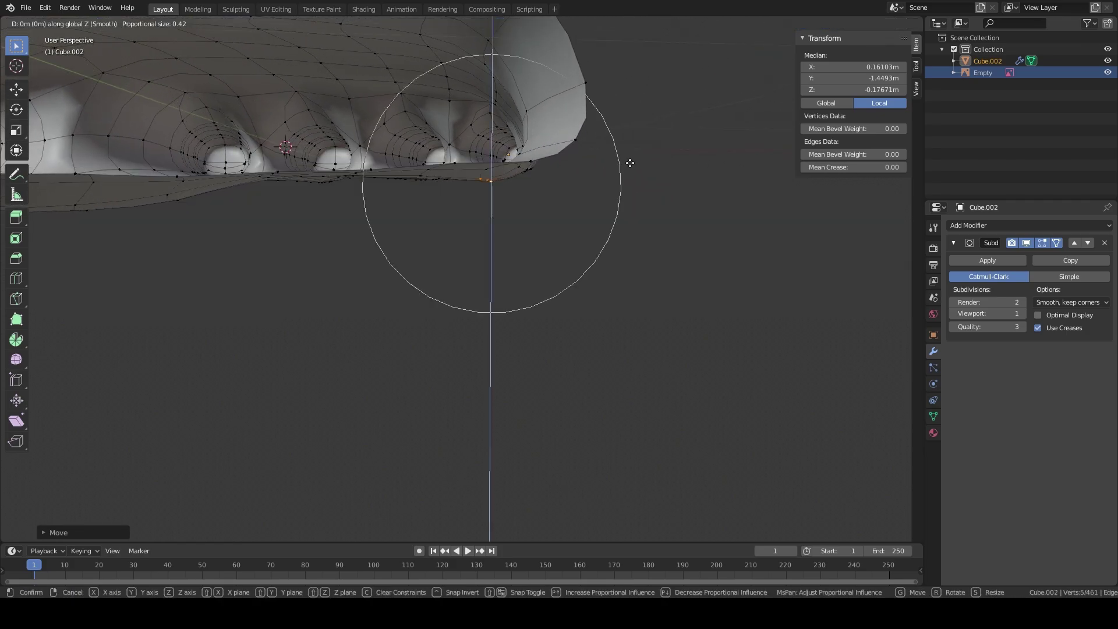
pyautogui.click(630, 168)
pyautogui.moveTo(630, 167); pyautogui.dragTo(451, 152, button='middle')
# Step: Lower the single vertex near the wrist on the palm's little-finger side to a Z of about -0.17 m
pyautogui.scroll(2, 451, 152)
pyautogui.keyDown('shift'); pyautogui.moveTo(245, 191); pyautogui.dragTo(300, 197, button='middle'); pyautogui.keyUp('shift')
pyautogui.press('g')
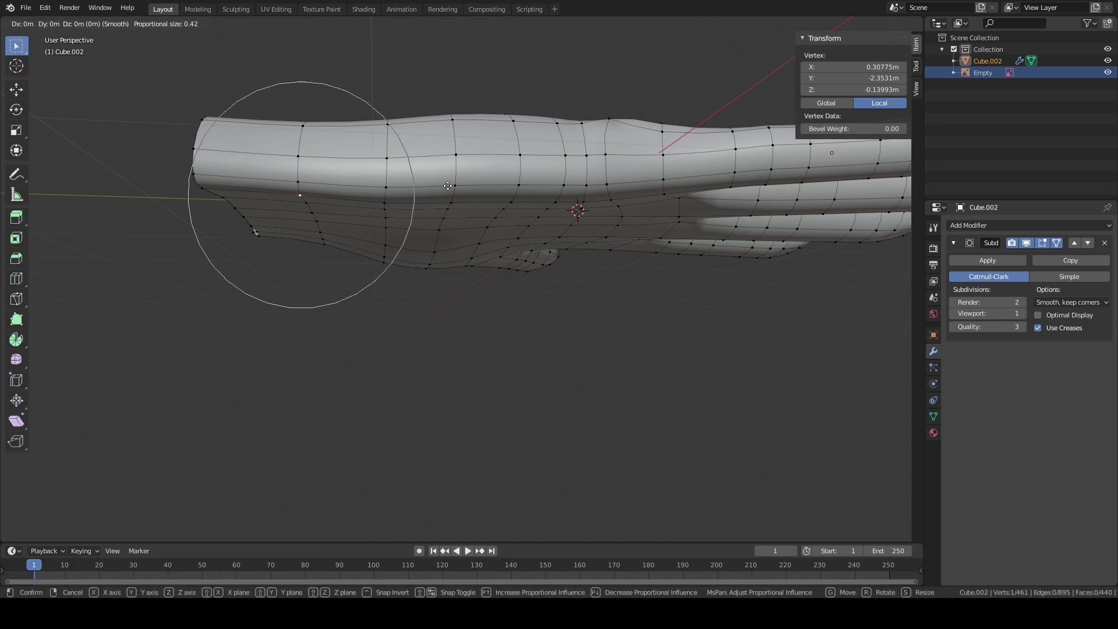
pyautogui.click(450, 192)
# Step: Examine the wrist opening, the side profile and the back of the hand from several angles
pyautogui.moveTo(450, 192); pyautogui.dragTo(514, 223, button='middle')
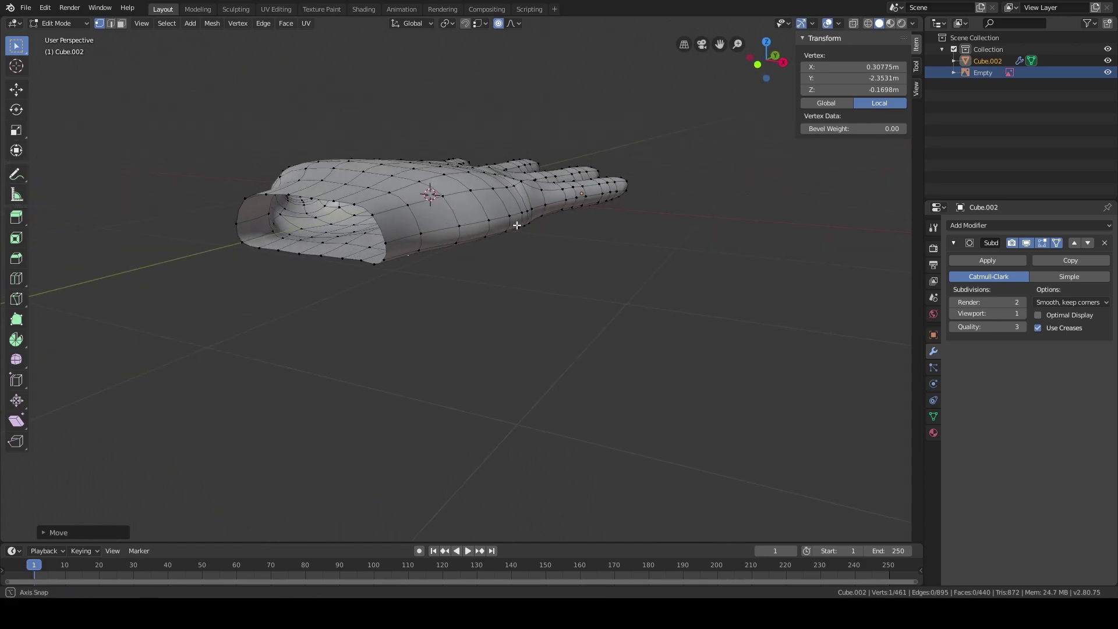
pyautogui.moveTo(588, 215); pyautogui.dragTo(519, 242, button='middle')
pyautogui.scroll(-3, 501, 228)
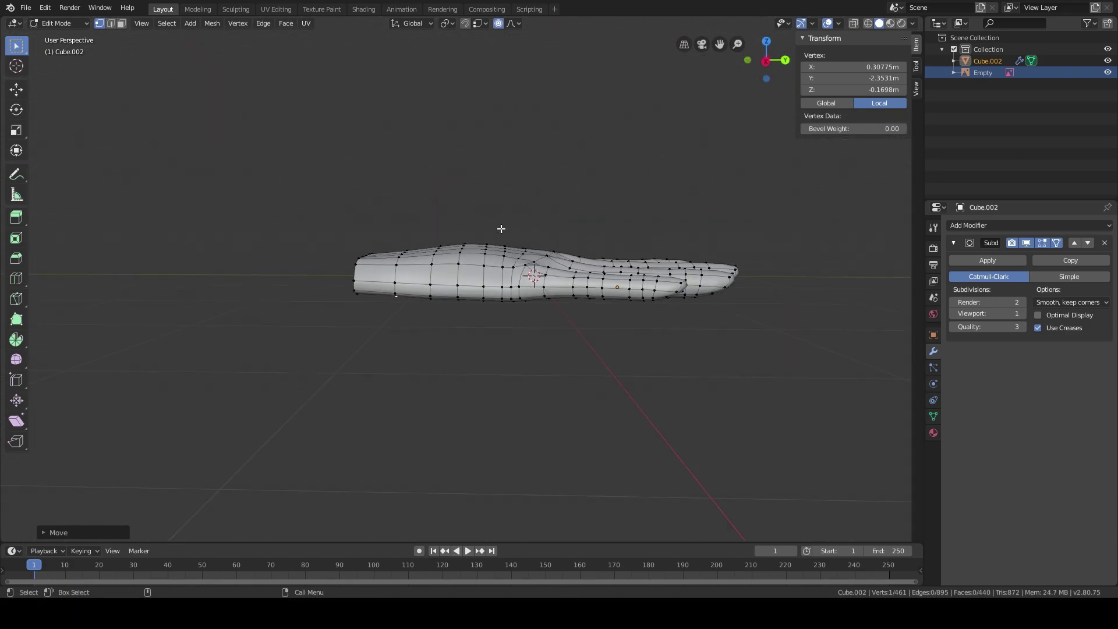
pyautogui.scroll(3, 504, 210)
pyautogui.moveTo(504, 212); pyautogui.dragTo(752, 214, button='middle')
pyautogui.scroll(-5, 516, 237)
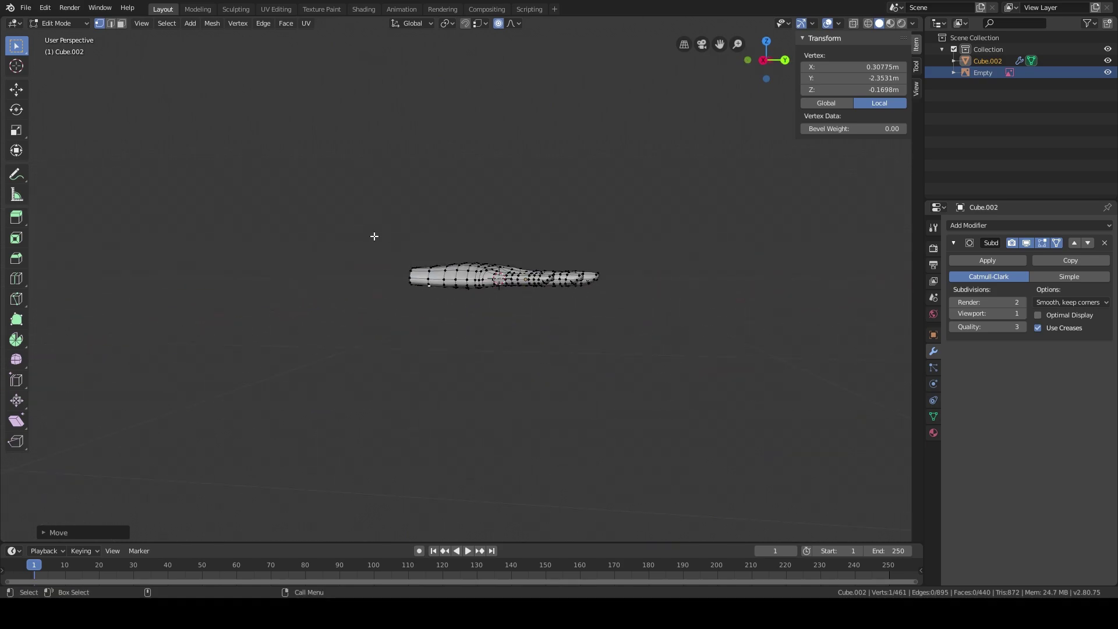
pyautogui.scroll(8, 374, 236)
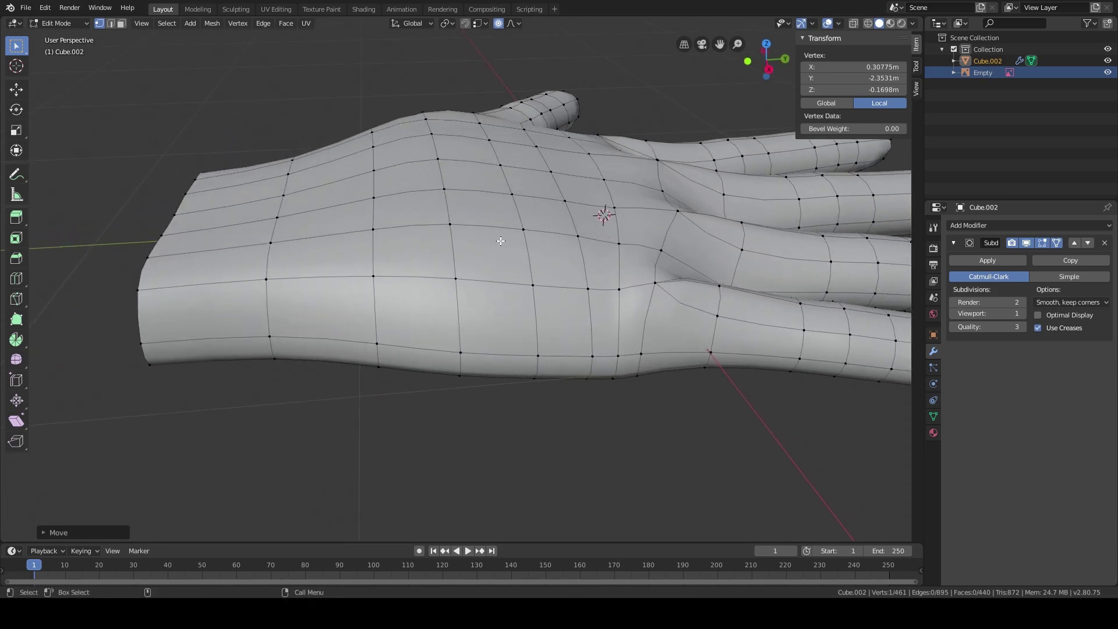
# Step: Turn off proportional editing and adjust selected vertices on the back of the hand's little-finger side along Z
pyautogui.keyDown('shift'); pyautogui.click(380, 231); pyautogui.keyUp('shift')
pyautogui.moveTo(380, 231); pyautogui.dragTo(483, 221, button='middle')
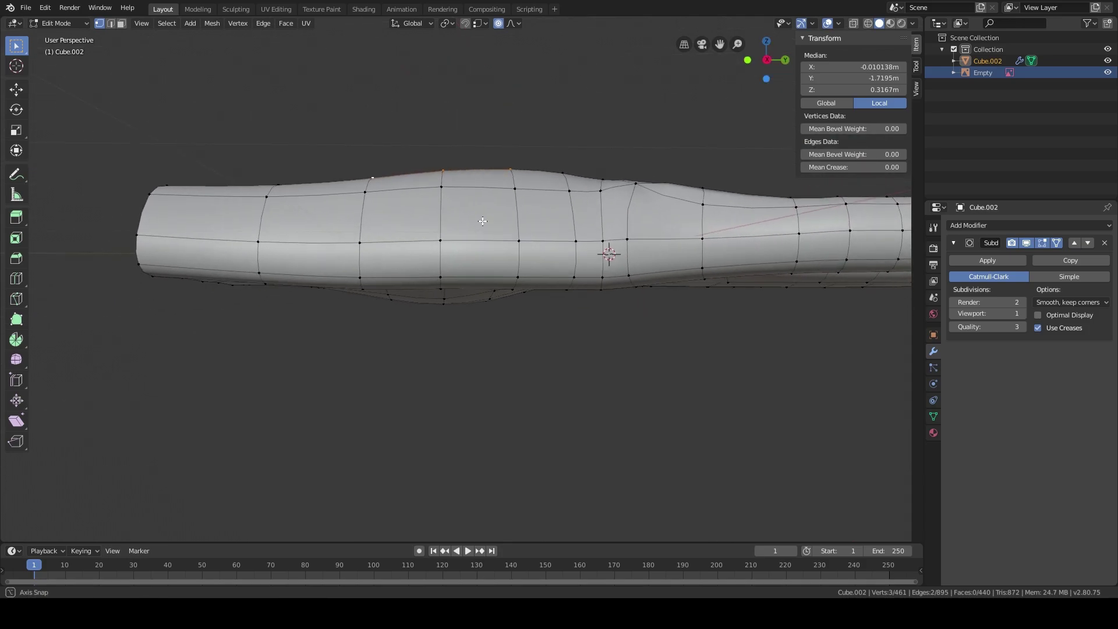
pyautogui.click(498, 23)
pyautogui.moveTo(532, 110); pyautogui.dragTo(467, 143, button='middle')
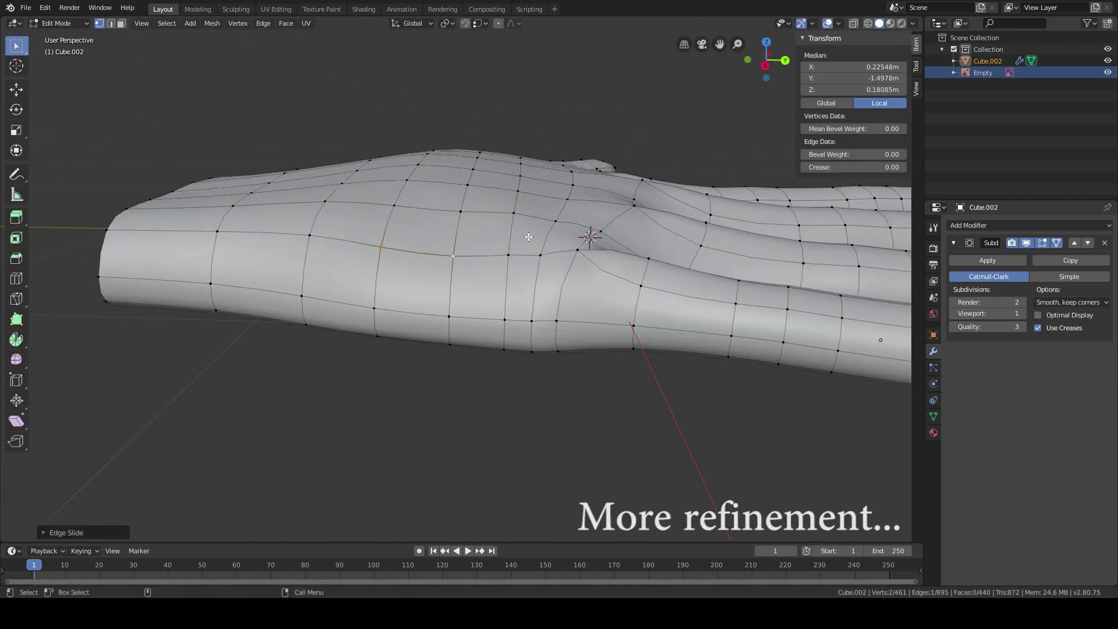
pyautogui.press('g')
pyautogui.press('z')
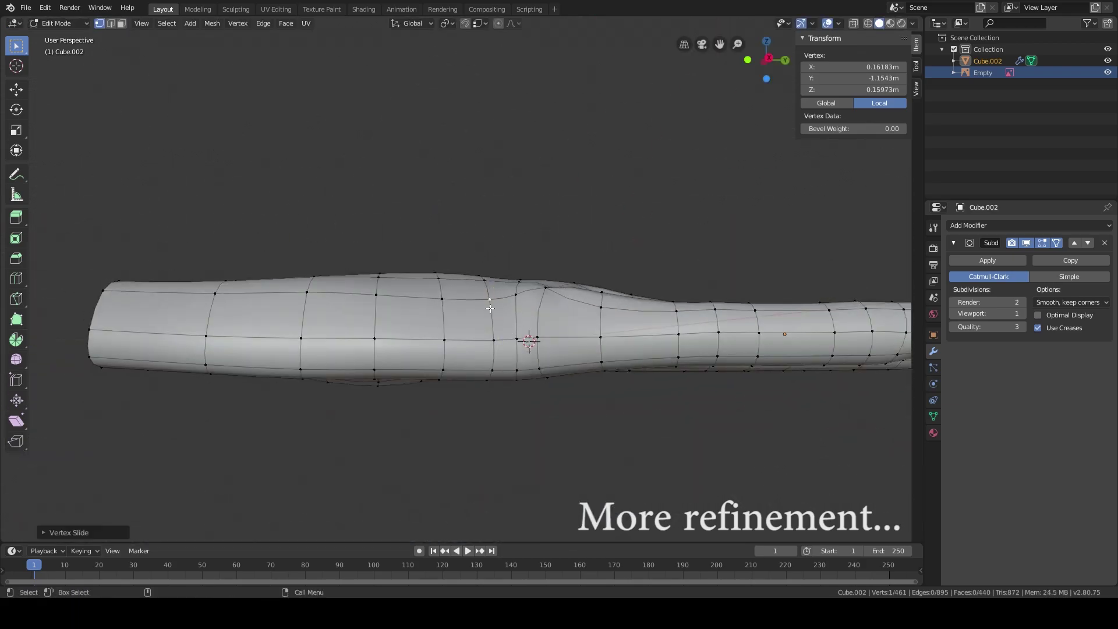
# Step: Slide single vertices along their edges on the hand's little-finger side between knuckle and wrist
pyautogui.press('g')
pyautogui.press('g')
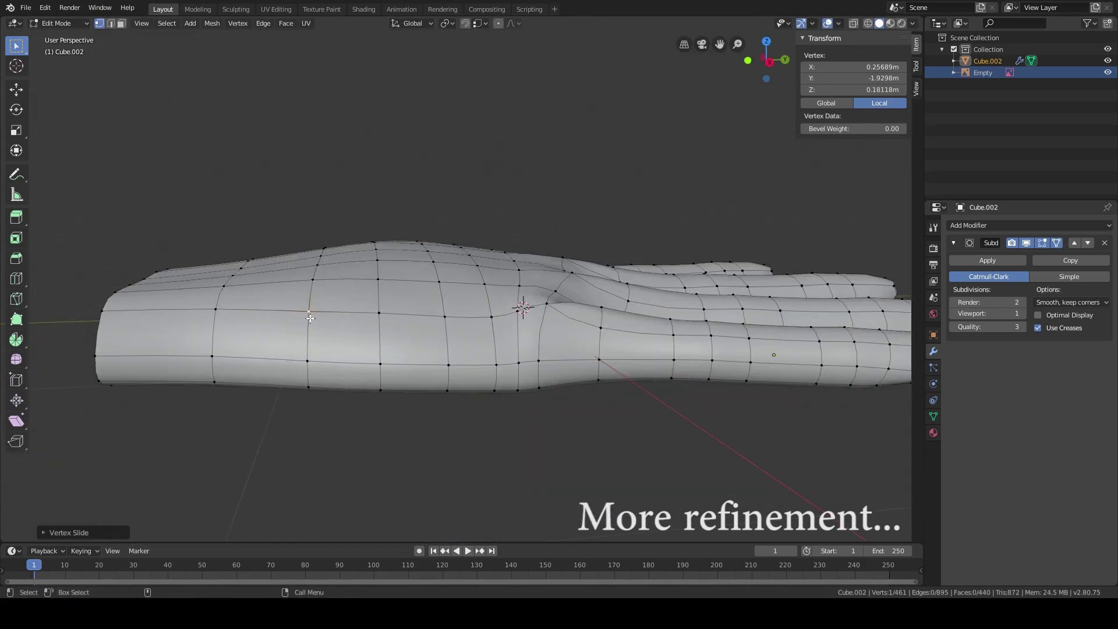
pyautogui.click(310, 317)
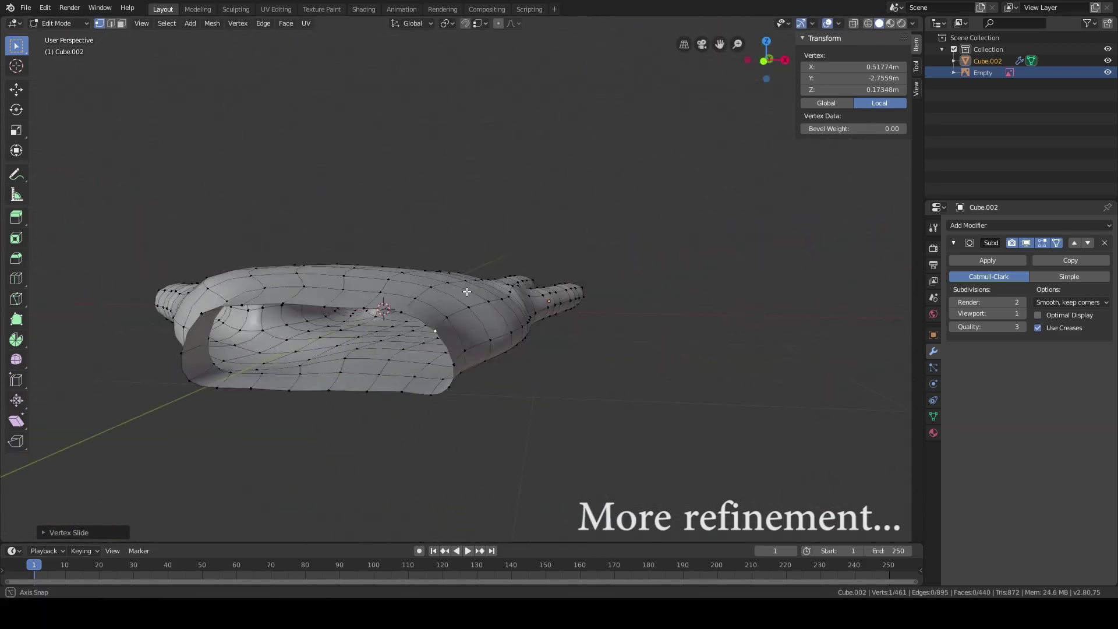
pyautogui.moveTo(466, 292); pyautogui.dragTo(695, 335, button='middle')
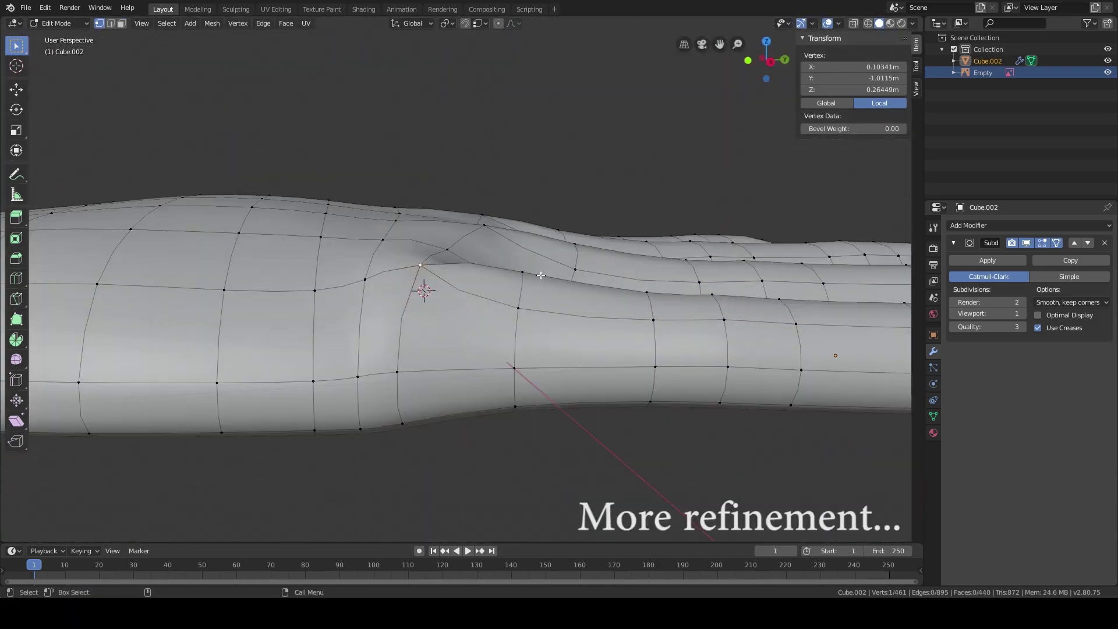
# Step: Slide the selected vertex at the base of the little finger along its edge toward the wrist
pyautogui.moveTo(540, 275); pyautogui.dragTo(450, 321, button='middle')
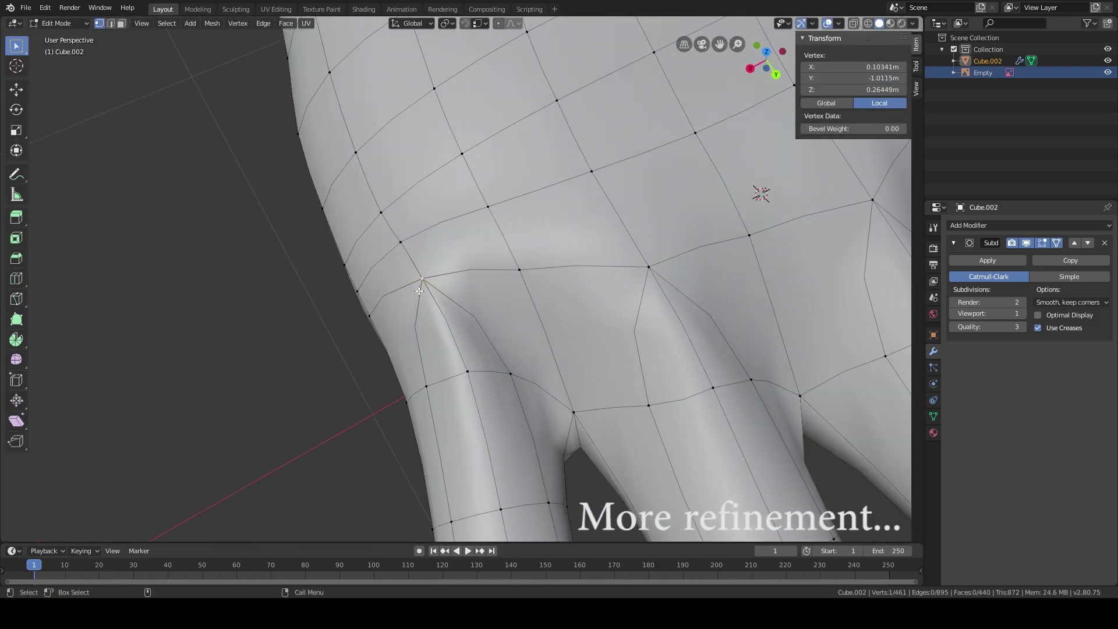
pyautogui.hotkey('shift', 'v')
pyautogui.click(459, 165)
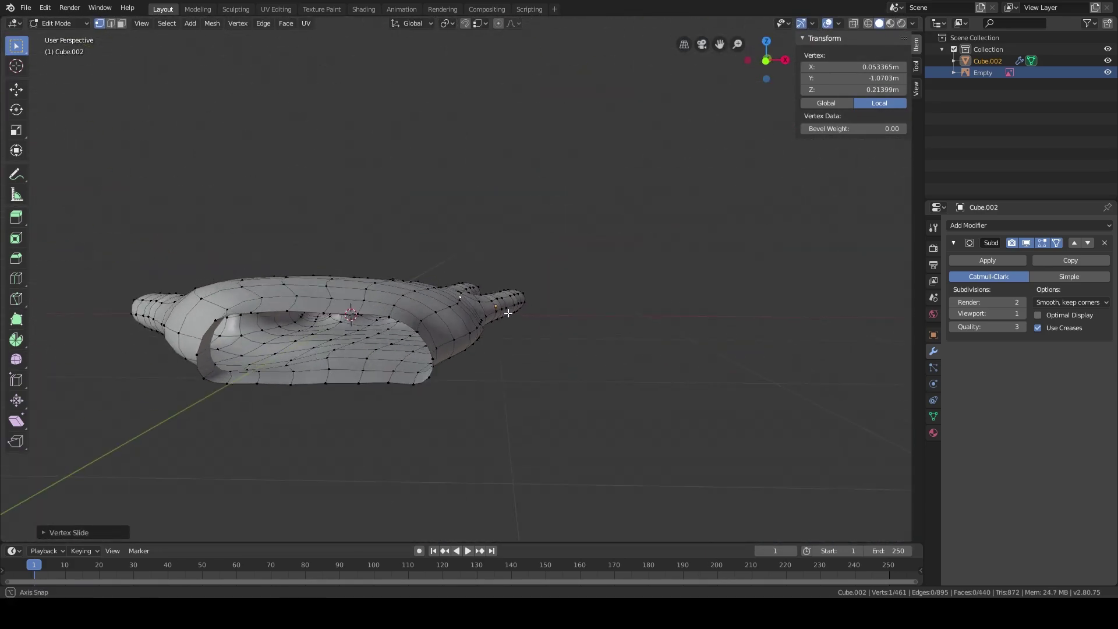
# Step: Select the edge loop around the wrist opening and scale it flat along global Y
pyautogui.moveTo(511, 277); pyautogui.dragTo(455, 221, button='middle')
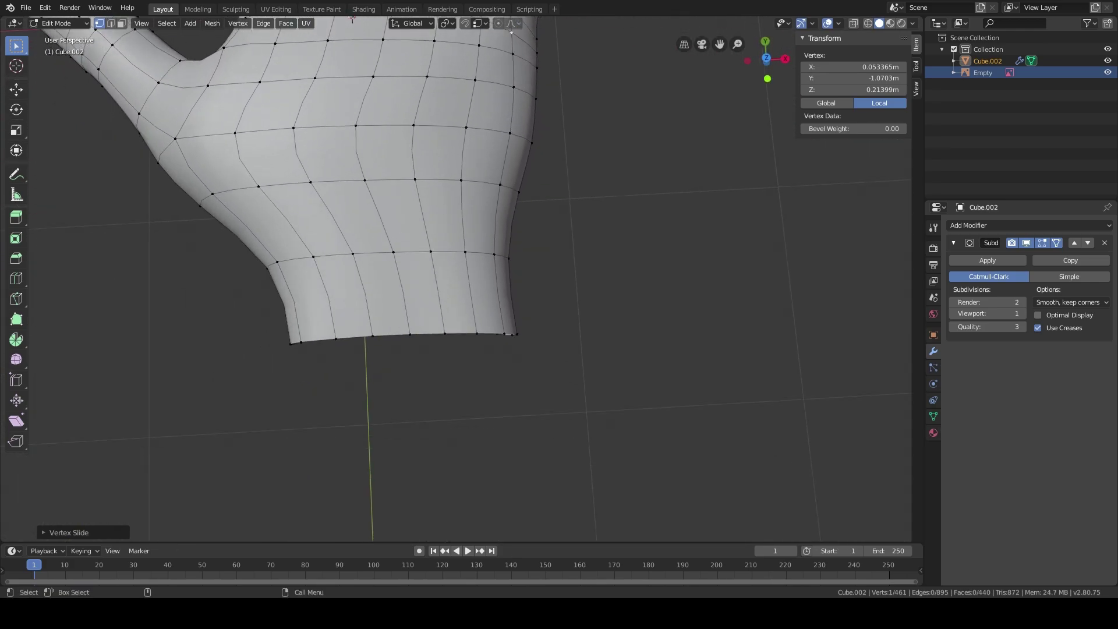
pyautogui.click(111, 24)
pyautogui.keyDown('alt'); pyautogui.click(398, 326); pyautogui.keyUp('alt')
pyautogui.moveTo(399, 326); pyautogui.dragTo(484, 272, button='middle')
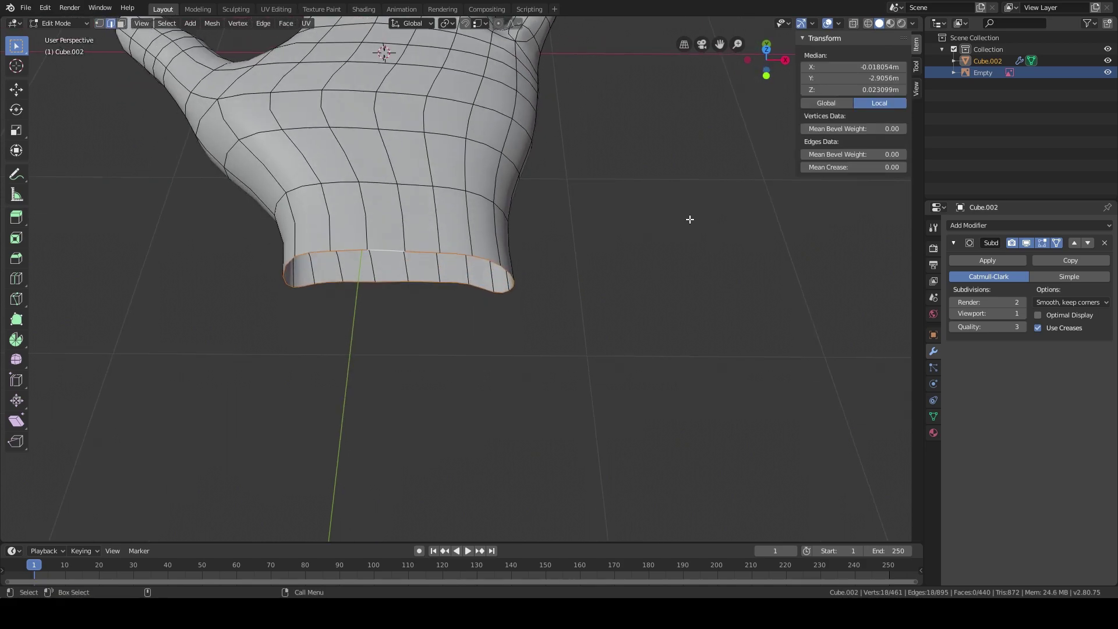
pyautogui.press('s')
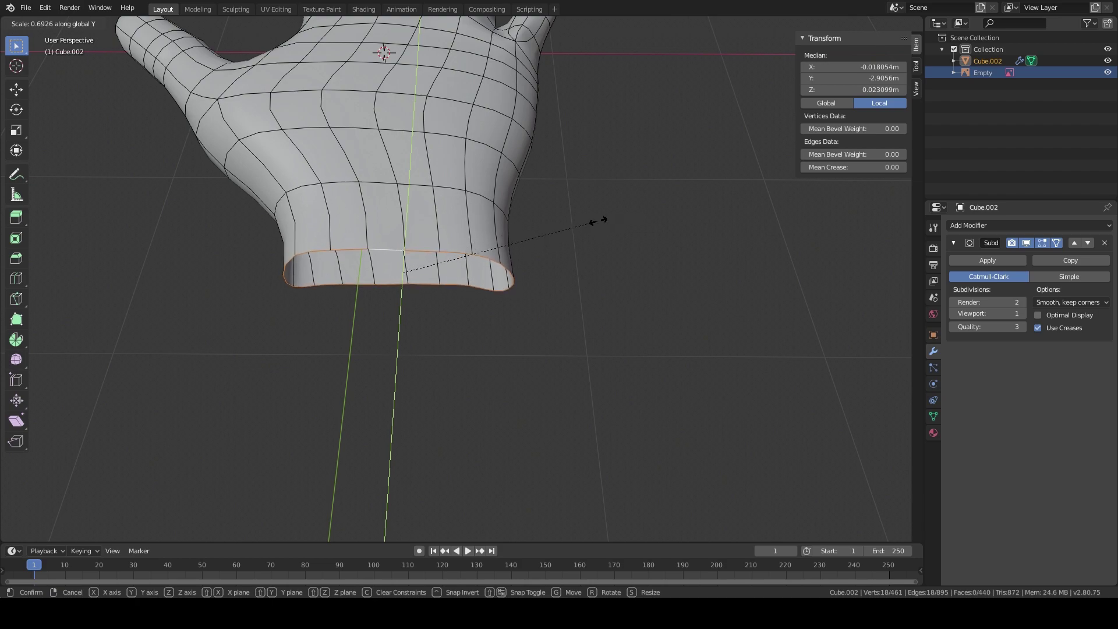
pyautogui.click(402, 273)
# Step: Round the wrist opening's edge loop partway with the To Sphere operation
pyautogui.moveTo(402, 273); pyautogui.dragTo(460, 280, button='middle')
pyautogui.moveTo(470, 229); pyautogui.dragTo(553, 252, button='middle')
pyautogui.scroll(-5, 554, 252)
pyautogui.moveTo(477, 241); pyautogui.dragTo(516, 240, button='middle')
pyautogui.scroll(3, 455, 226)
pyautogui.scroll(3, 462, 247)
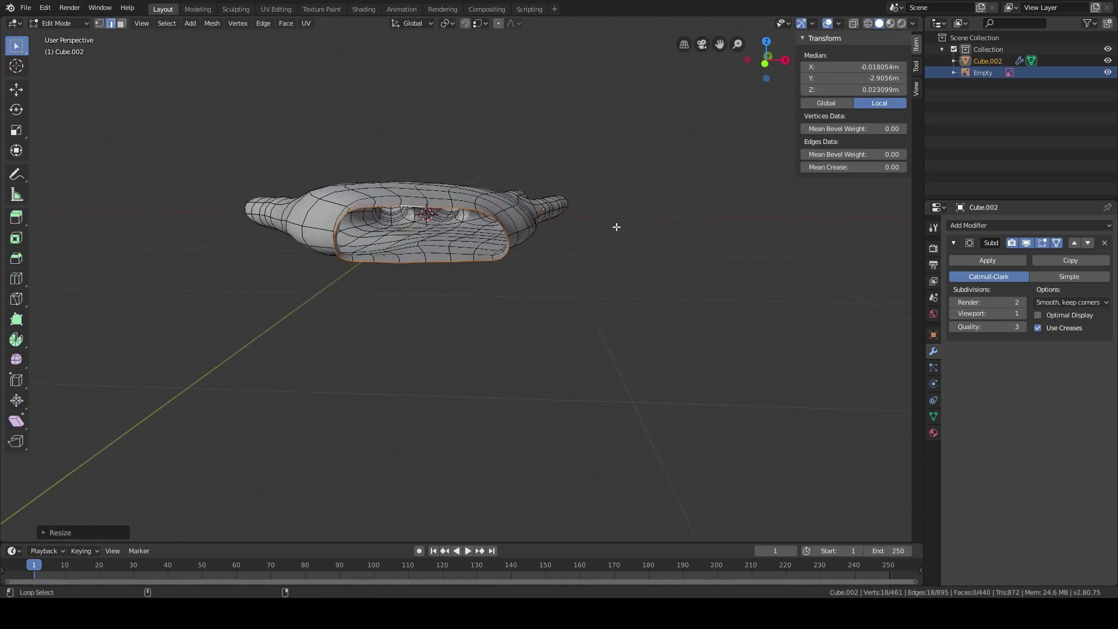
pyautogui.hotkey('shift', 'alt', 's')
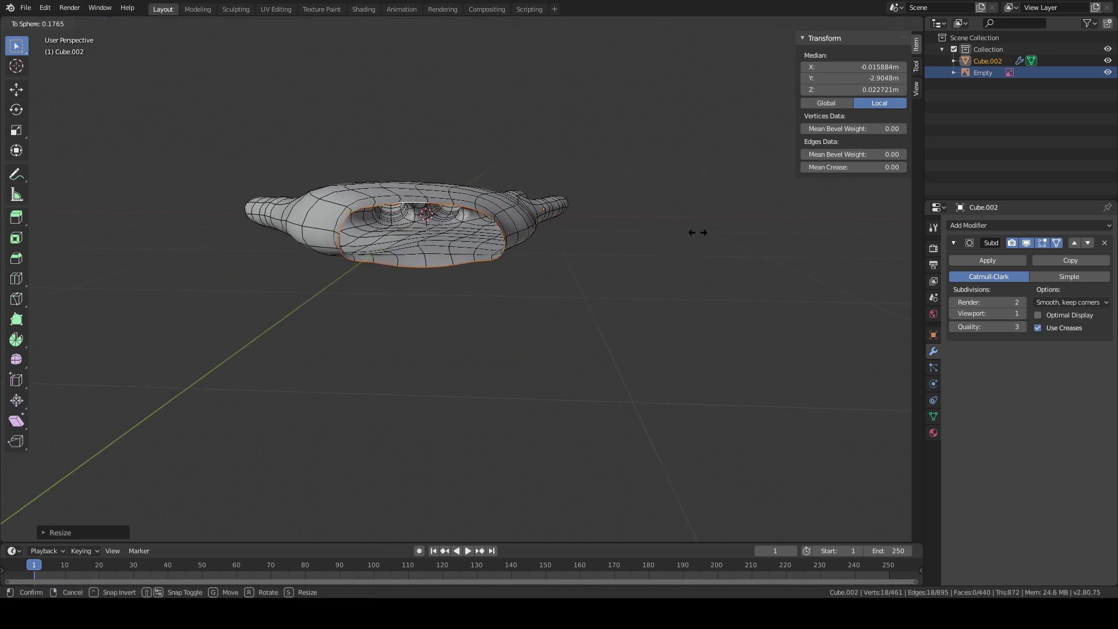
pyautogui.click(748, 237)
# Step: Extrude the wrist opening's edge loop in place and scale it slightly inward to form a narrow rim
pyautogui.moveTo(746, 237); pyautogui.dragTo(529, 248, button='middle')
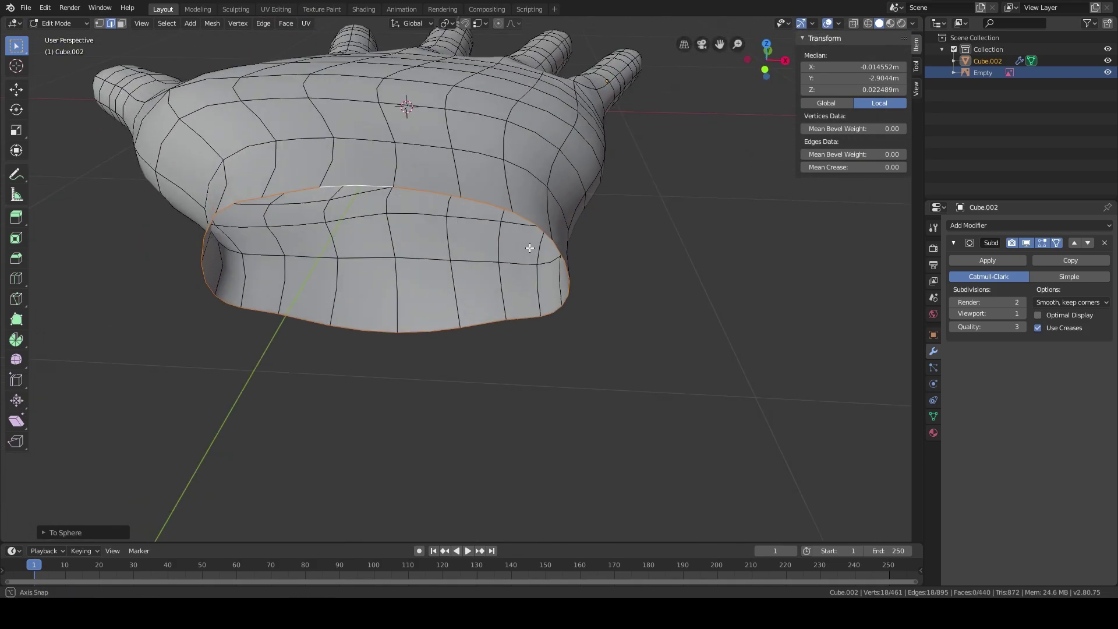
pyautogui.moveTo(672, 234); pyautogui.dragTo(663, 214, button='middle')
pyautogui.press('e')
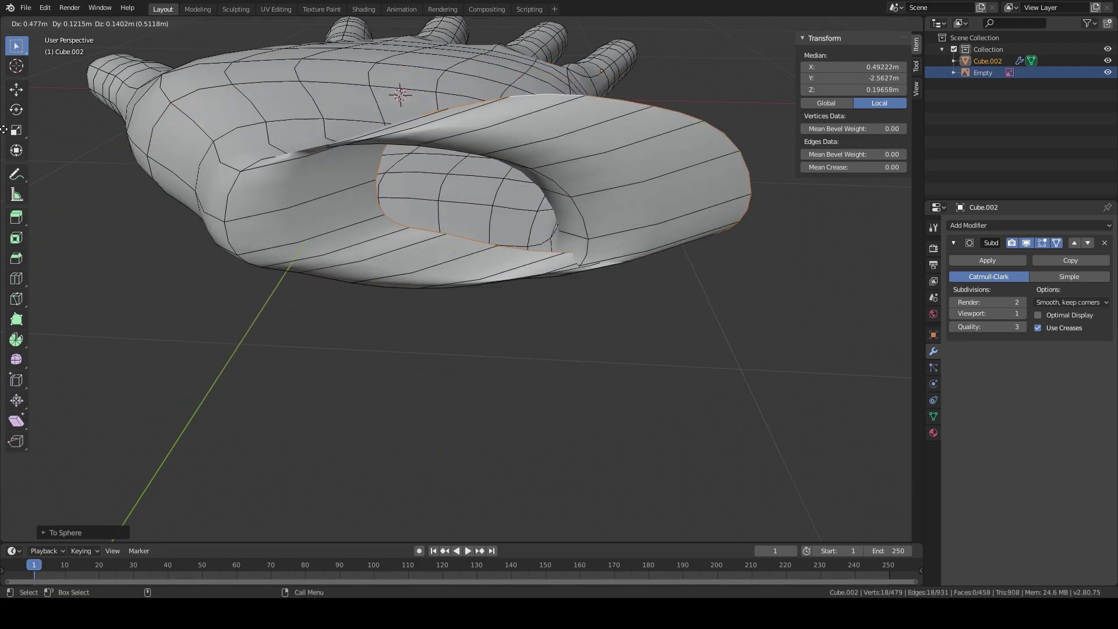
pyautogui.press('s')
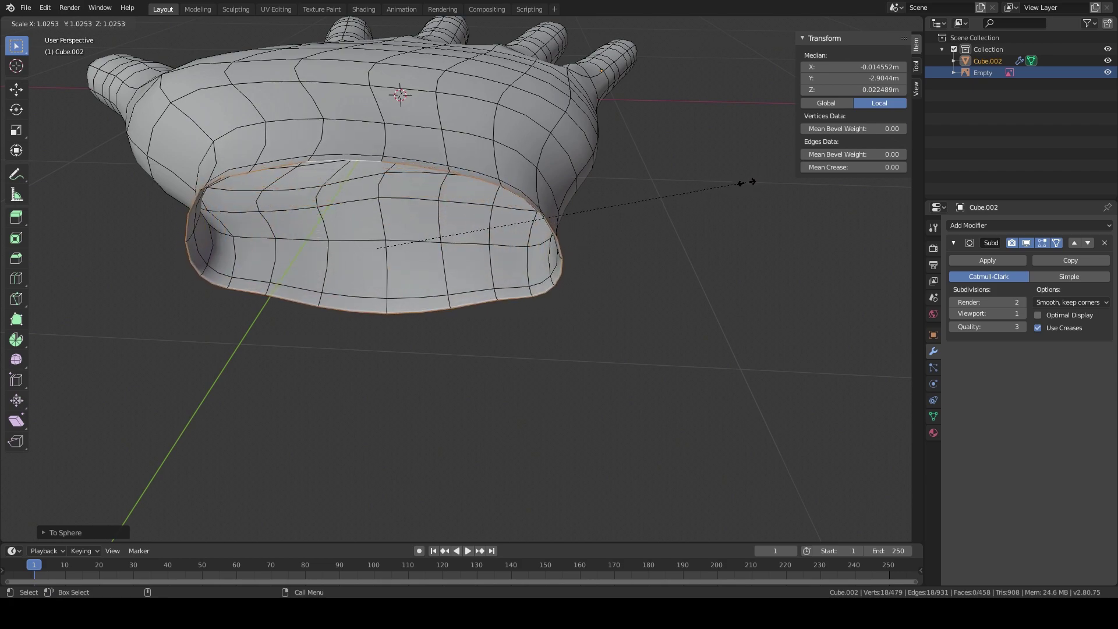
pyautogui.click(697, 189)
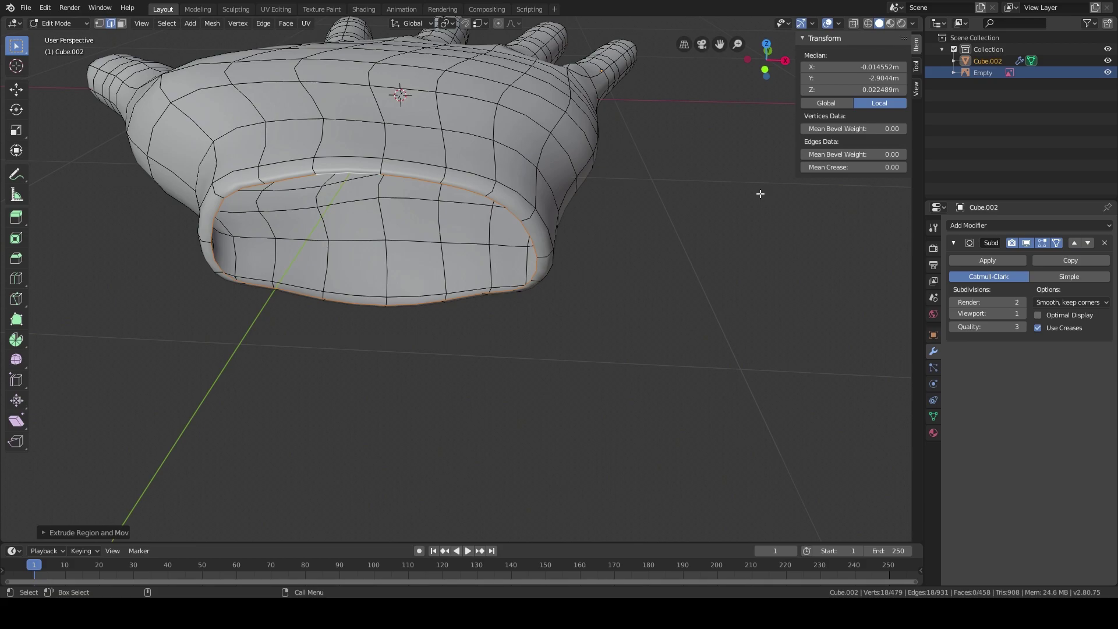
# Step: Extrude the inner rim again, scale it inward and merge its vertices at center to close the wrist
pyautogui.press('e')
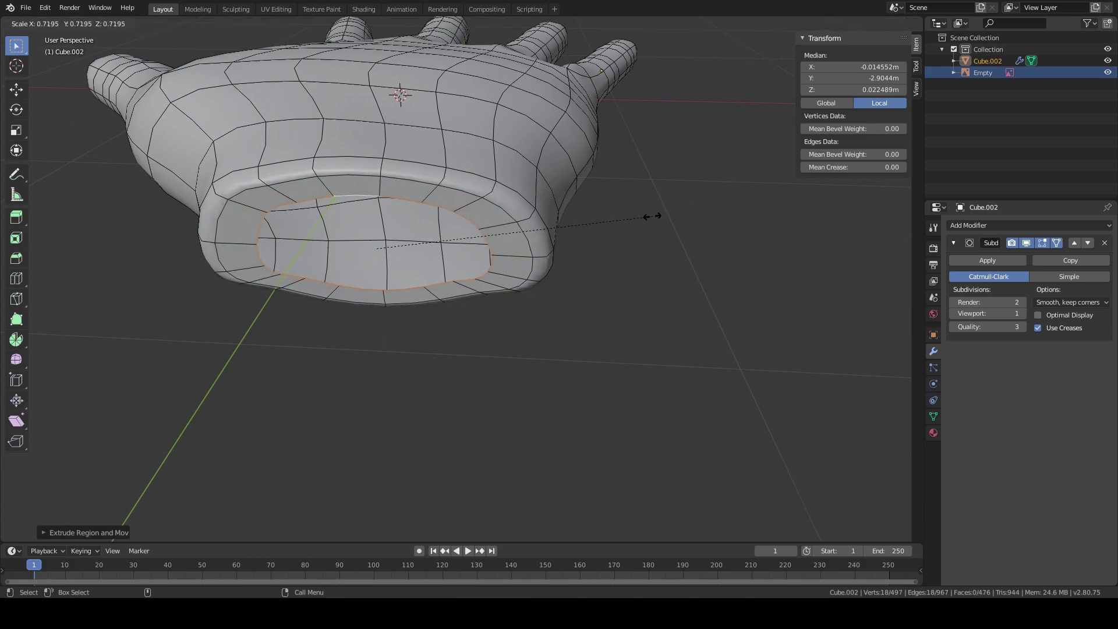
pyautogui.click(502, 236)
pyautogui.moveTo(502, 235); pyautogui.dragTo(392, 284, button='middle')
pyautogui.moveTo(483, 249); pyautogui.dragTo(492, 220, button='middle')
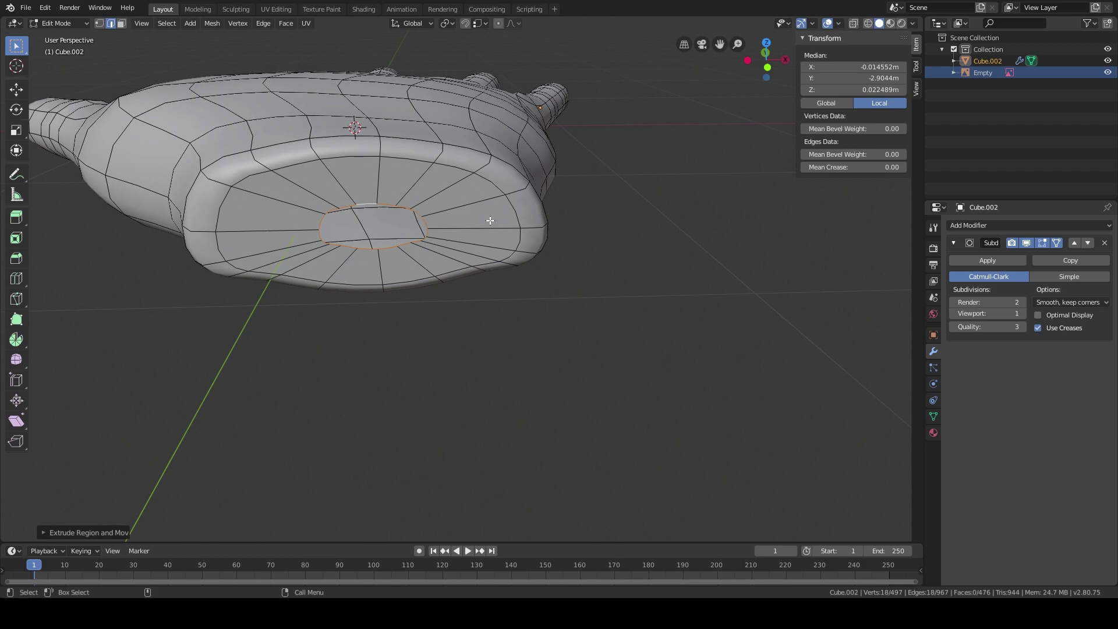
pyautogui.hotkey('alt', 'm')
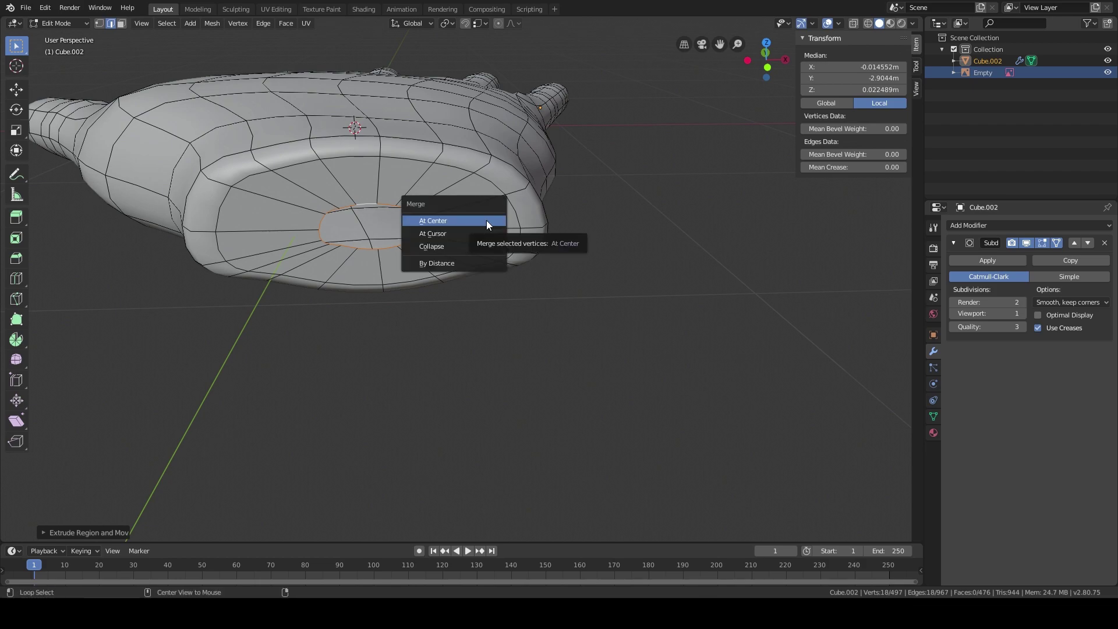
pyautogui.click(457, 221)
# Step: Examine the closed wrist cap, the fingers and the back of the hand from several angles
pyautogui.moveTo(467, 259); pyautogui.dragTo(467, 227, button='middle')
pyautogui.scroll(5, 506, 249)
pyautogui.scroll(-3, 505, 249)
pyautogui.moveTo(629, 239); pyautogui.dragTo(451, 262, button='middle')
pyautogui.scroll(2, 423, 300)
pyautogui.scroll(3, 422, 300)
pyautogui.scroll(4, 464, 260)
pyautogui.scroll(2, 450, 261)
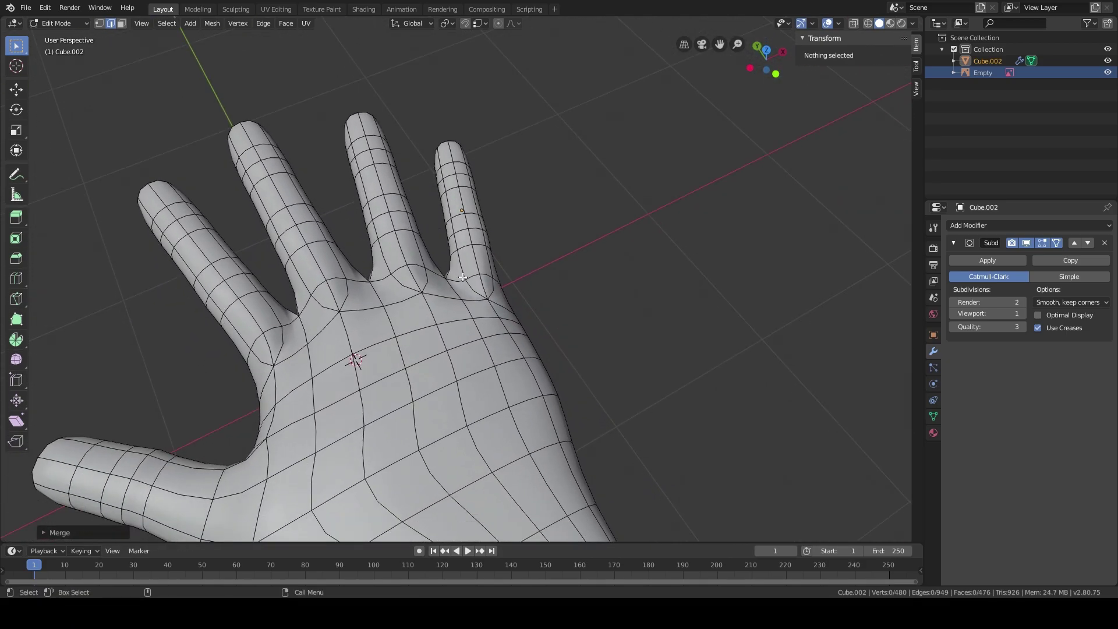
pyautogui.scroll(-3, 604, 322)
pyautogui.moveTo(604, 323); pyautogui.dragTo(576, 210, button='middle')
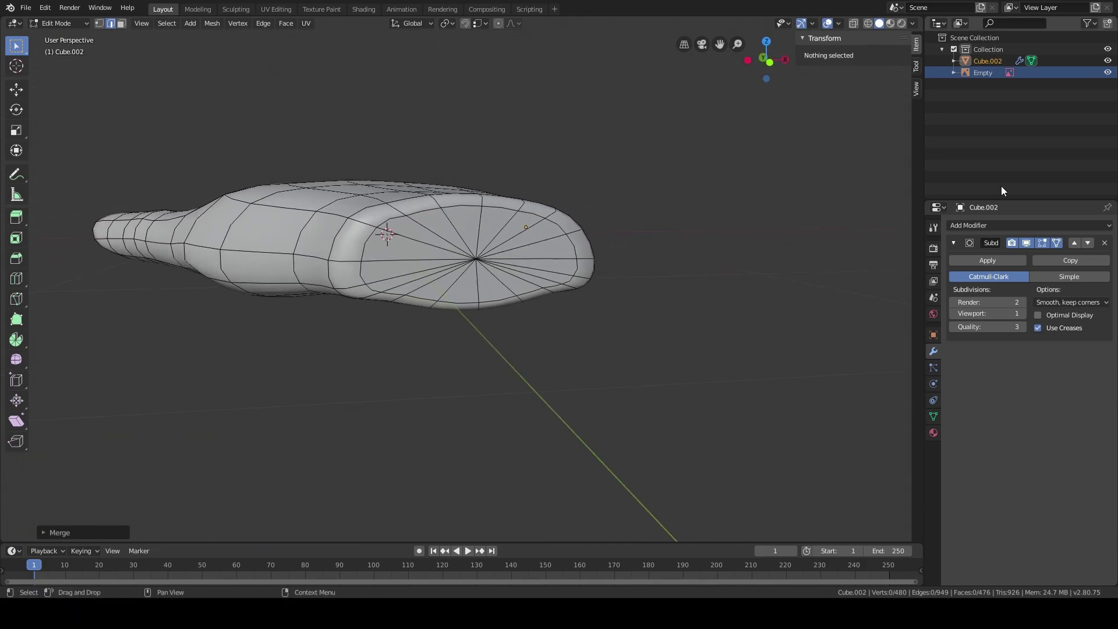
# Step: Turn off the Subdivision modifier's viewport display and mark the outer edge loop of the wrist rim as a seam
pyautogui.click(1025, 244)
pyautogui.moveTo(878, 304); pyautogui.dragTo(692, 197, button='middle')
pyautogui.scroll(4, 636, 245)
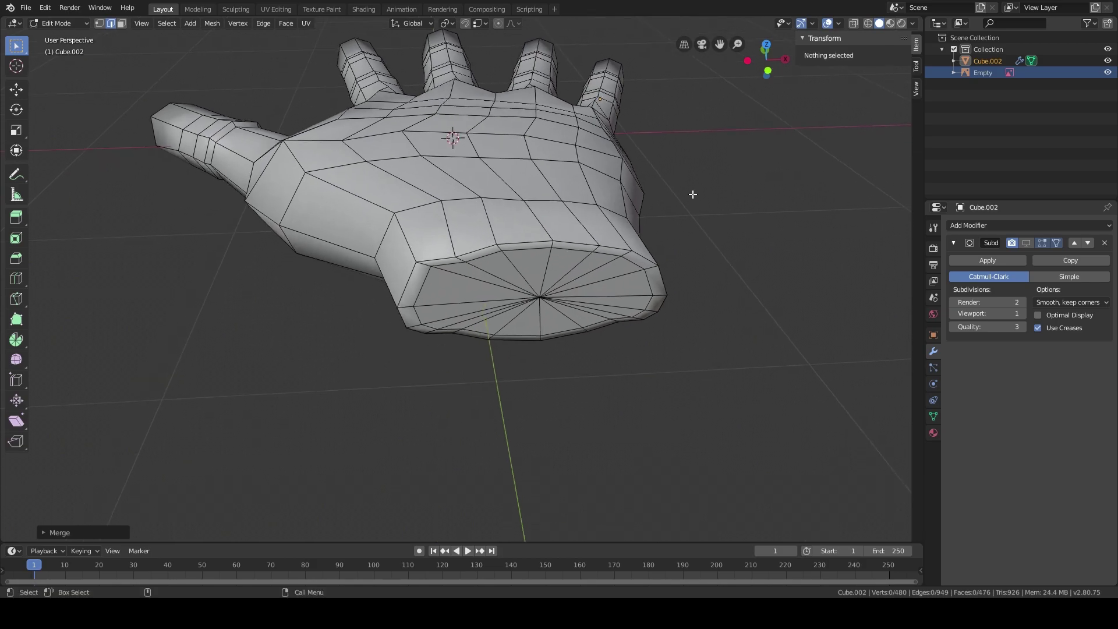
pyautogui.scroll(5, 684, 195)
pyautogui.keyDown('alt'); pyautogui.click(529, 174); pyautogui.keyUp('alt')
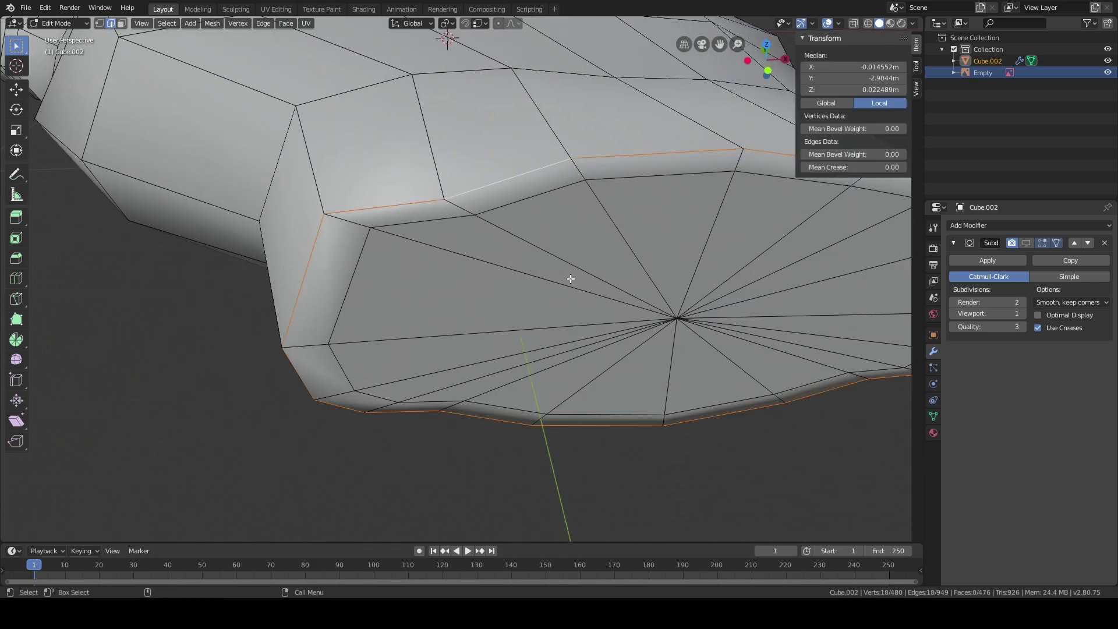
pyautogui.scroll(-5, 570, 279)
pyautogui.moveTo(565, 232); pyautogui.dragTo(607, 277, button='middle')
pyautogui.hotkey('ctrl', 'e')
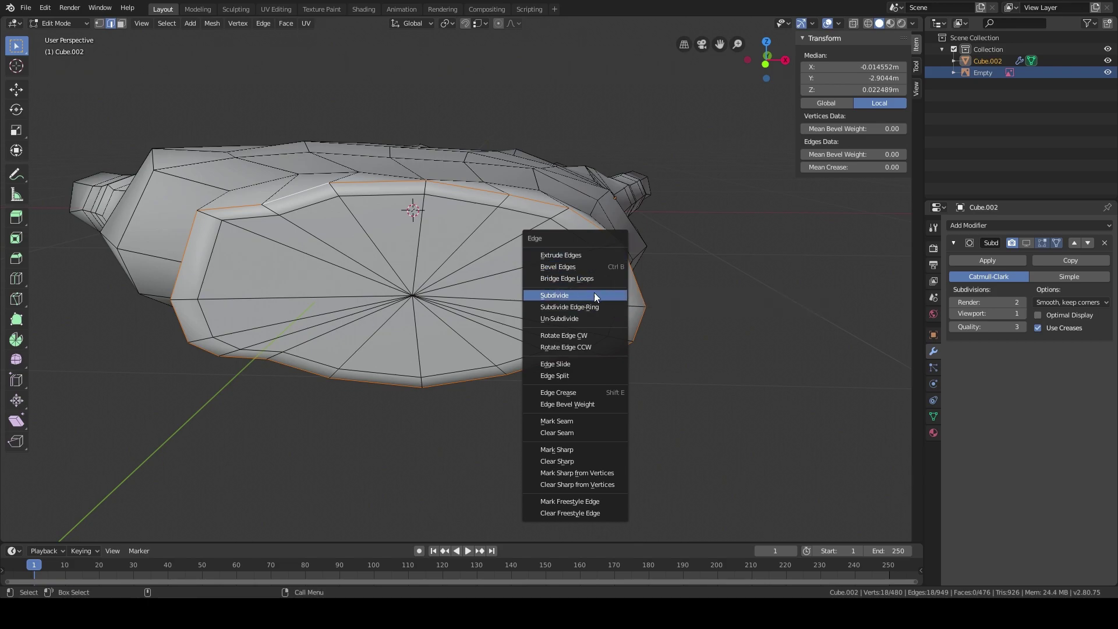
pyautogui.click(591, 422)
pyautogui.moveTo(589, 417); pyautogui.dragTo(527, 354, button='middle')
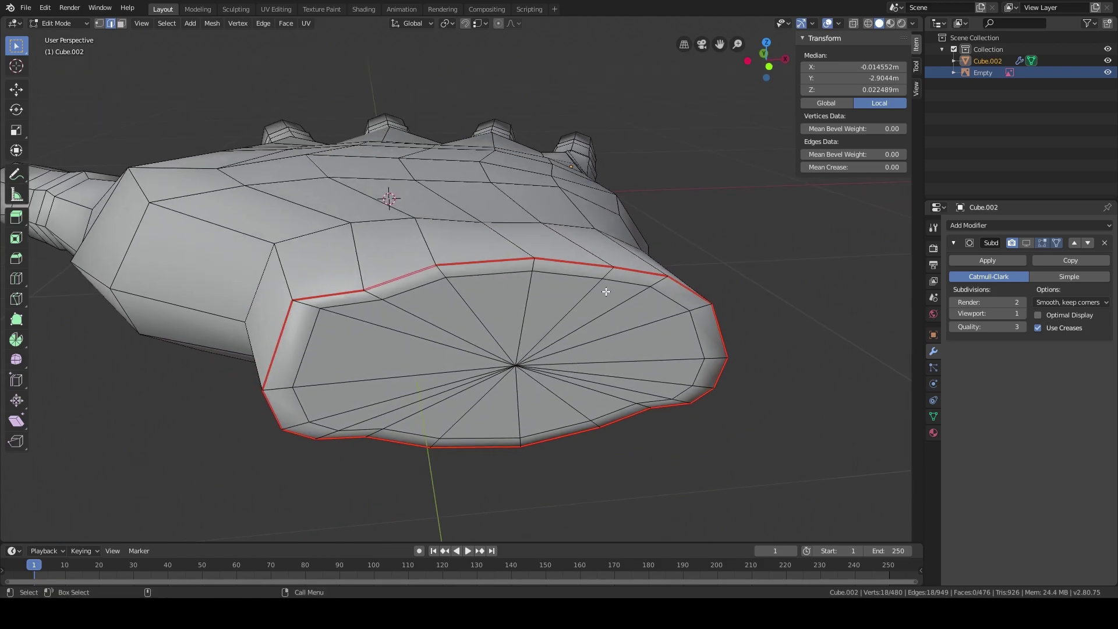
# Step: Select the thumb-side edge loop running from the wrist along the thumb, leaving out the edges across the wrist cap
pyautogui.moveTo(611, 383)
pyautogui.mouseDown(button='middle')
pyautogui.moveTo(602, 369)
pyautogui.moveTo(567, 379)
pyautogui.moveTo(599, 392)
pyautogui.moveTo(602, 377)
pyautogui.mouseUp(button='middle')
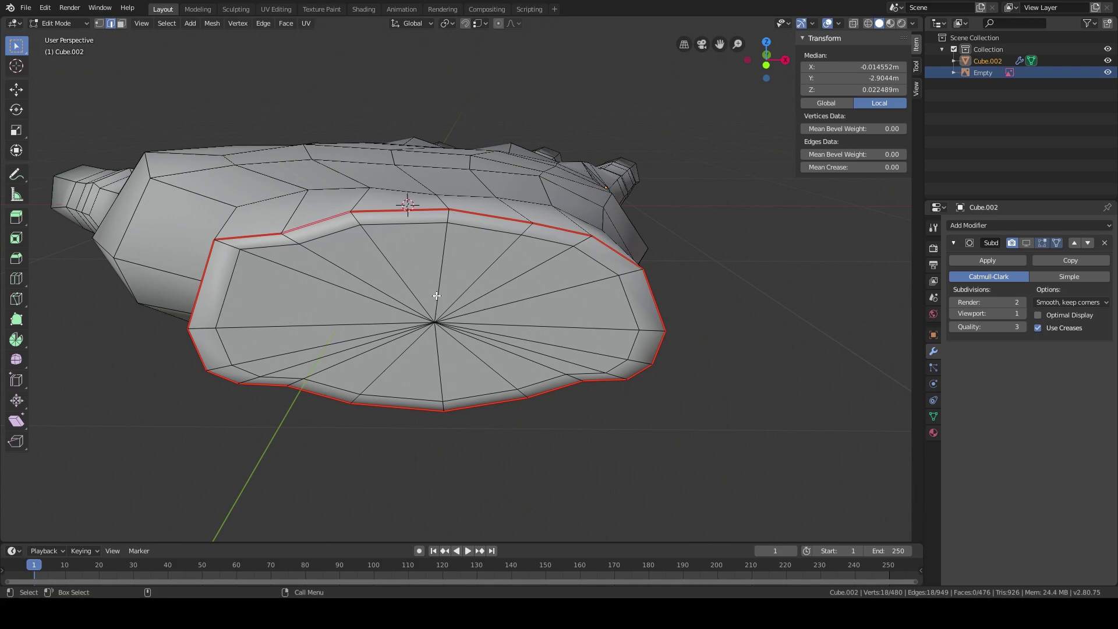
pyautogui.moveTo(369, 277); pyautogui.dragTo(429, 296, button='middle')
pyautogui.keyDown('alt'); pyautogui.keyDown('shift'); pyautogui.click(476, 352); pyautogui.keyUp('shift'); pyautogui.keyUp('alt')
pyautogui.moveTo(344, 318); pyautogui.dragTo(370, 286, button='middle')
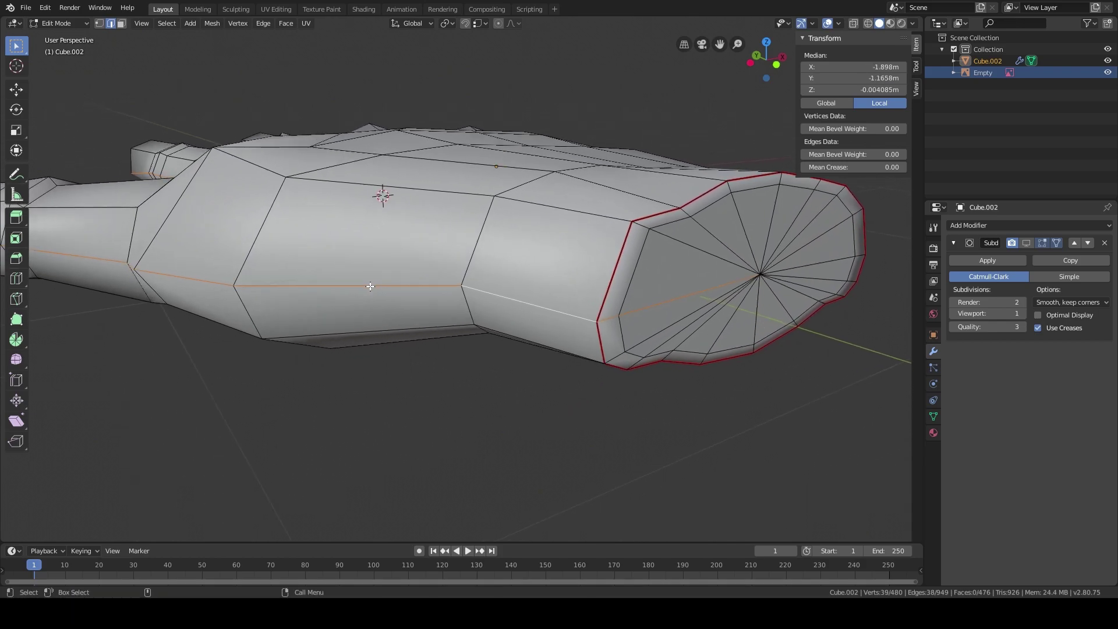
pyautogui.scroll(-1, 329, 268)
pyautogui.moveTo(97, 258); pyautogui.dragTo(621, 243, button='middle')
pyautogui.scroll(5, 396, 258)
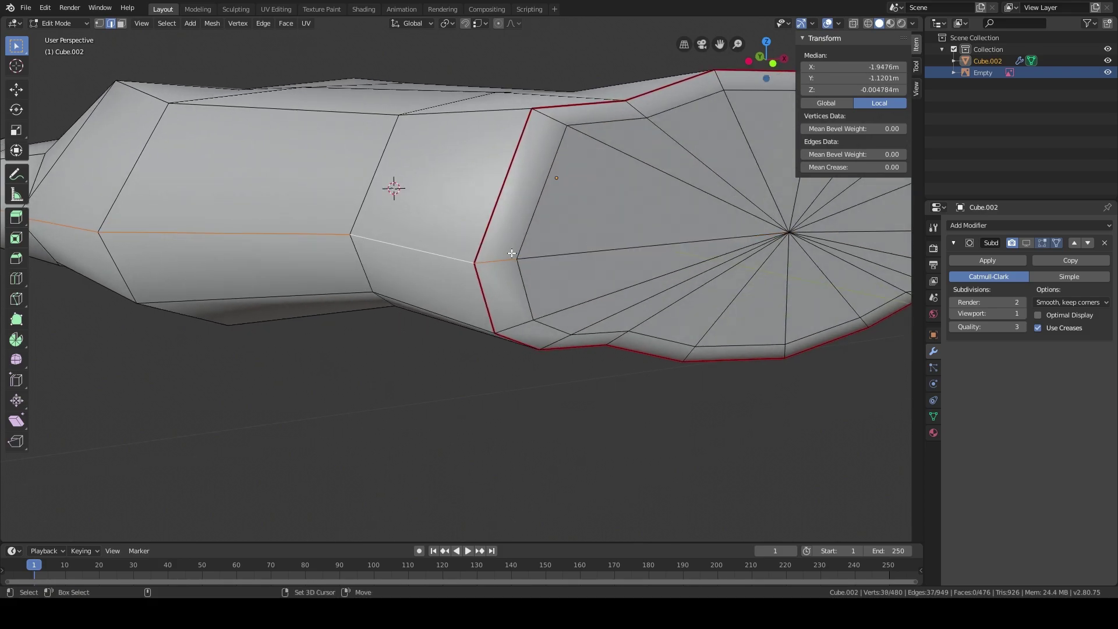
pyautogui.moveTo(525, 271); pyautogui.dragTo(550, 282, button='middle')
pyautogui.scroll(-3, 549, 282)
pyautogui.scroll(3, 461, 239)
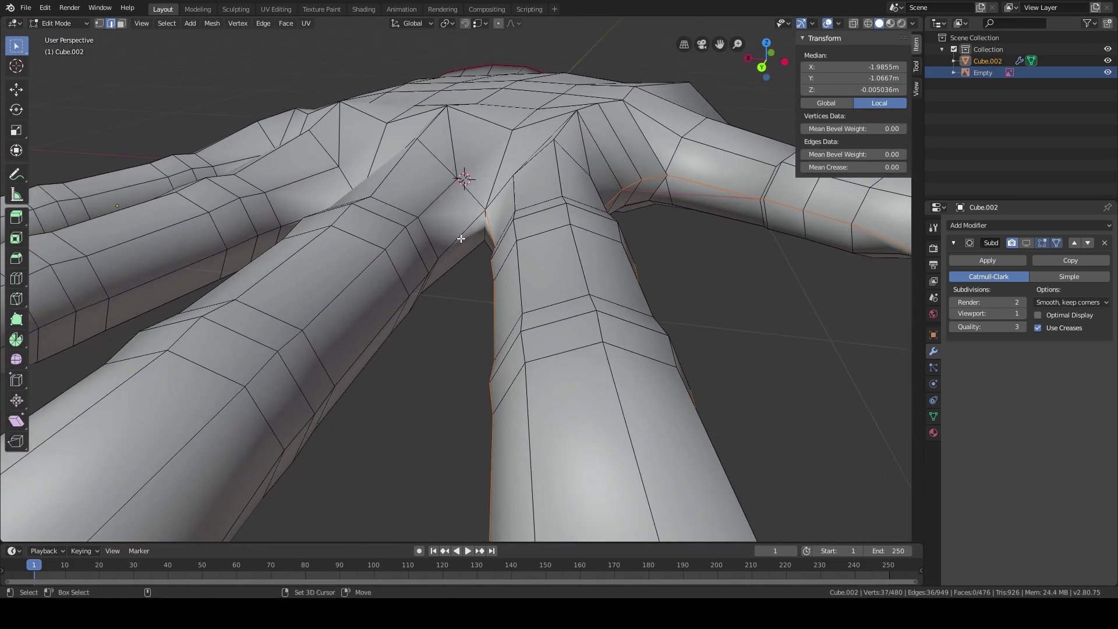
# Step: Add the side edge loops running between the neighbouring fingers to the selection
pyautogui.scroll(-3, 447, 286)
pyautogui.moveTo(477, 253); pyautogui.dragTo(481, 192, button='middle')
pyautogui.scroll(3, 461, 277)
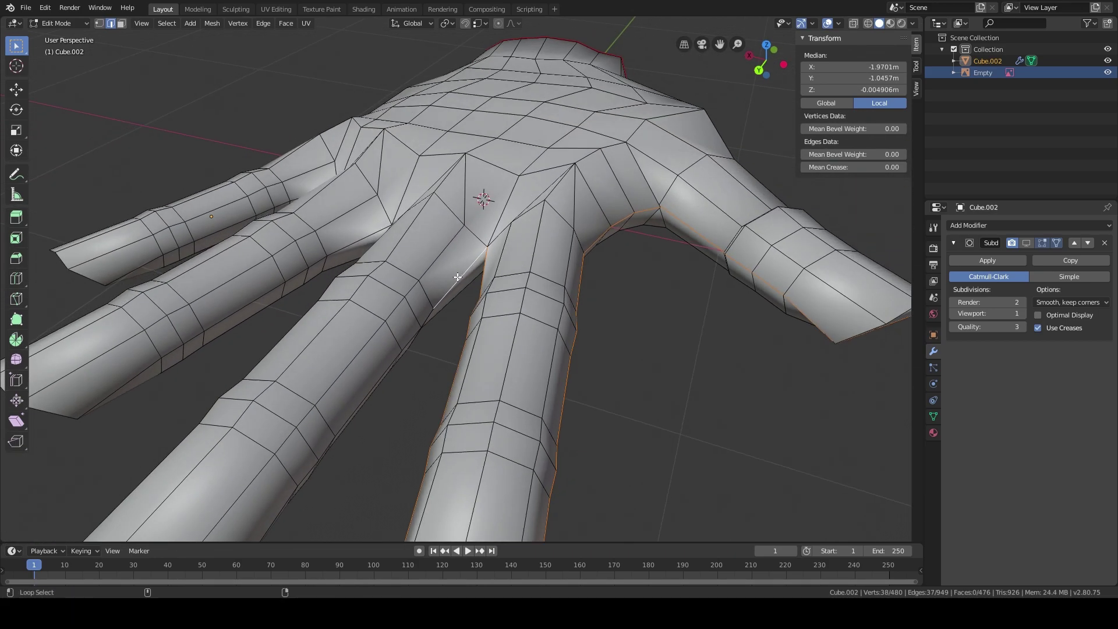
pyautogui.keyDown('alt'); pyautogui.keyDown('shift'); pyautogui.click(457, 278); pyautogui.keyUp('shift'); pyautogui.keyUp('alt')
pyautogui.moveTo(379, 353); pyautogui.dragTo(396, 277, button='middle')
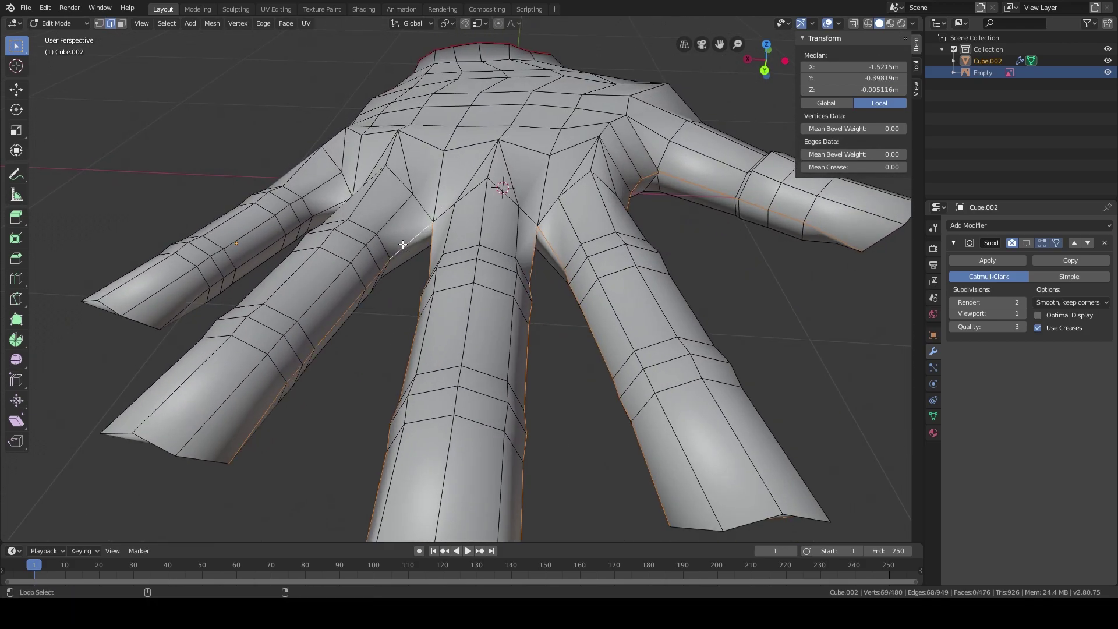
pyautogui.moveTo(237, 342); pyautogui.dragTo(362, 249, button='middle')
pyautogui.keyDown('alt'); pyautogui.keyDown('shift'); pyautogui.click(362, 230); pyautogui.keyUp('shift'); pyautogui.keyUp('alt')
# Step: Deselect the edges along the outer side of the hand and little finger, from the wrist to the fingertip
pyautogui.moveTo(271, 320); pyautogui.dragTo(297, 360, button='middle')
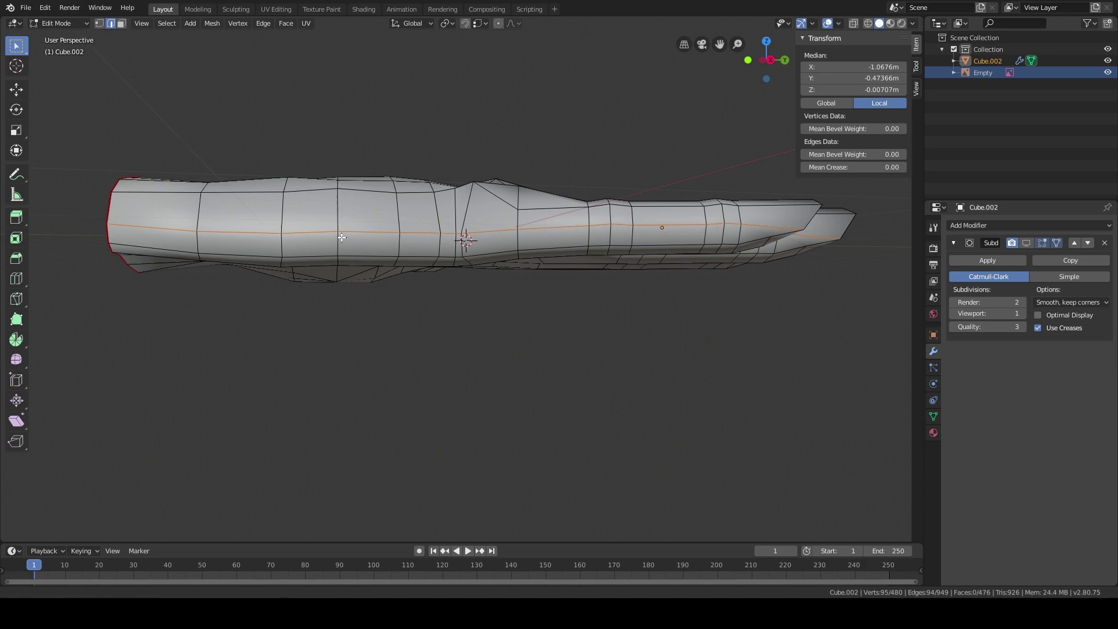
pyautogui.scroll(3, 402, 240)
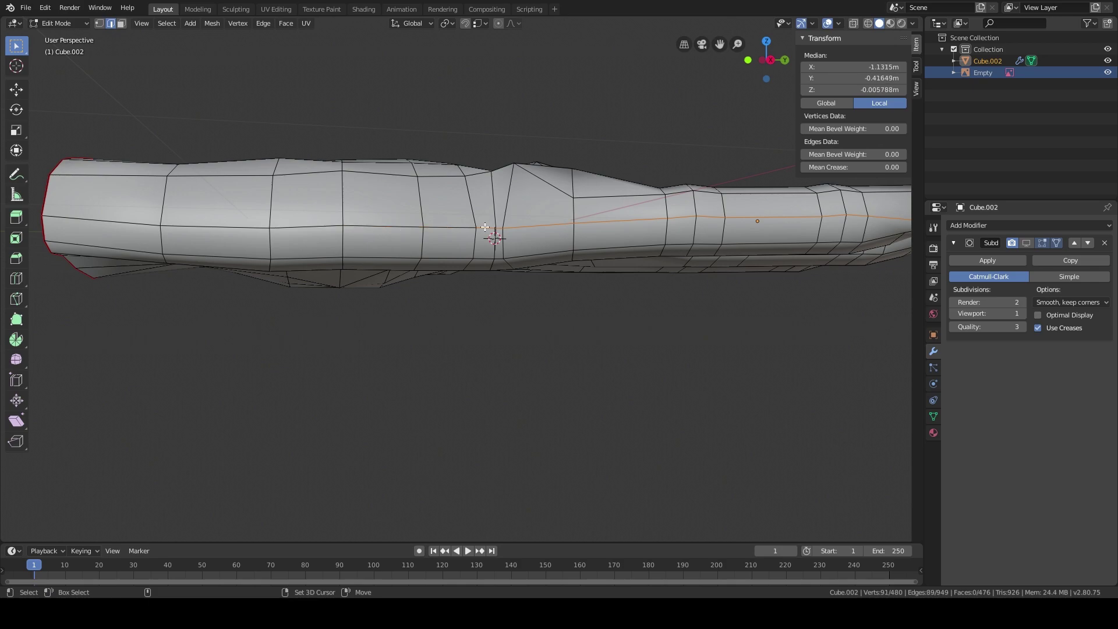
pyautogui.keyDown('shift'); pyautogui.moveTo(559, 230); pyautogui.dragTo(411, 265, button='middle'); pyautogui.keyUp('shift')
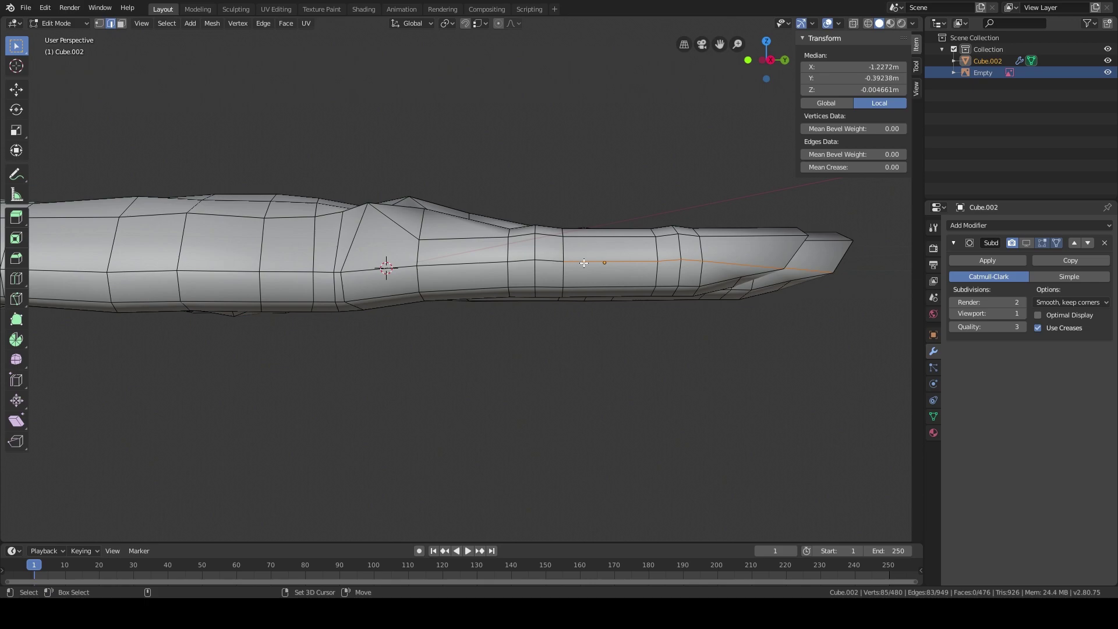
pyautogui.moveTo(657, 294); pyautogui.dragTo(367, 299, button='middle')
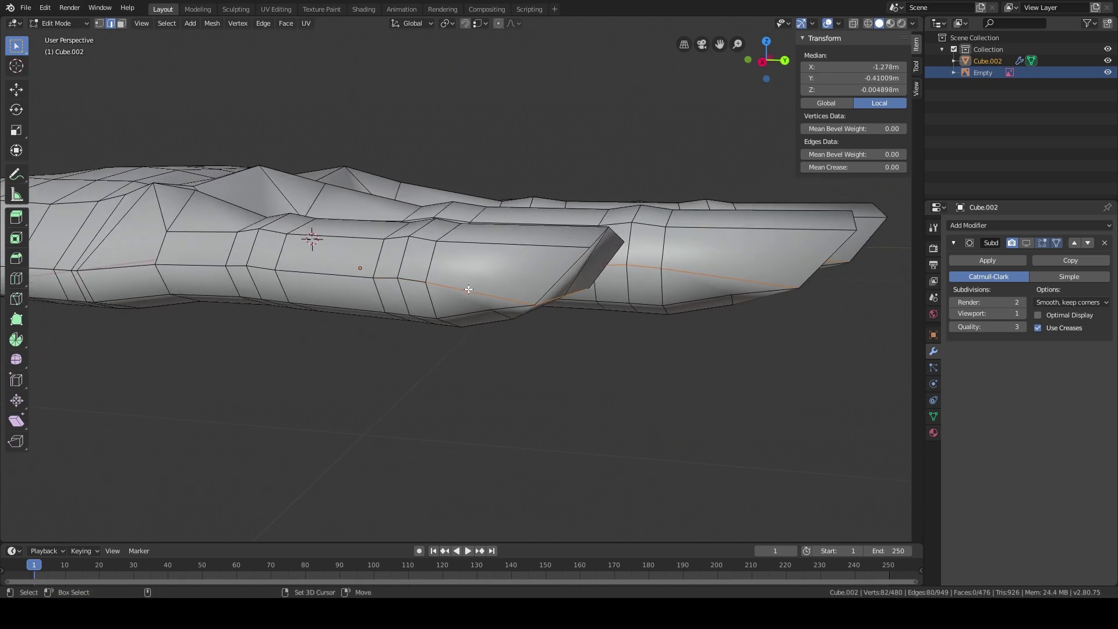
pyautogui.moveTo(544, 290); pyautogui.dragTo(450, 287, button='middle')
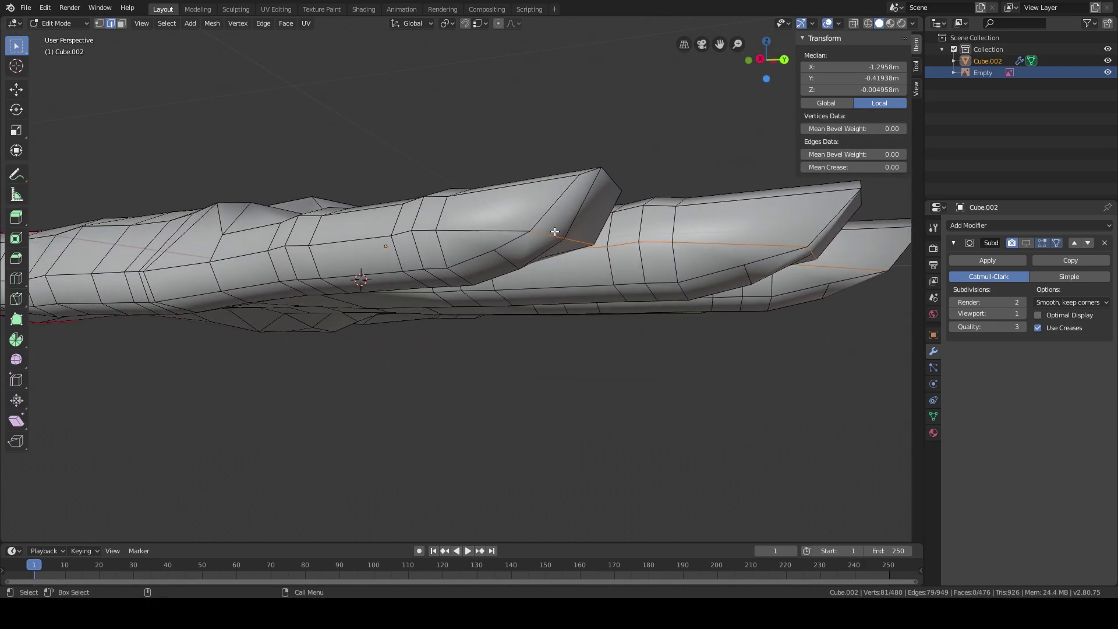
pyautogui.moveTo(565, 239); pyautogui.dragTo(505, 282, button='middle')
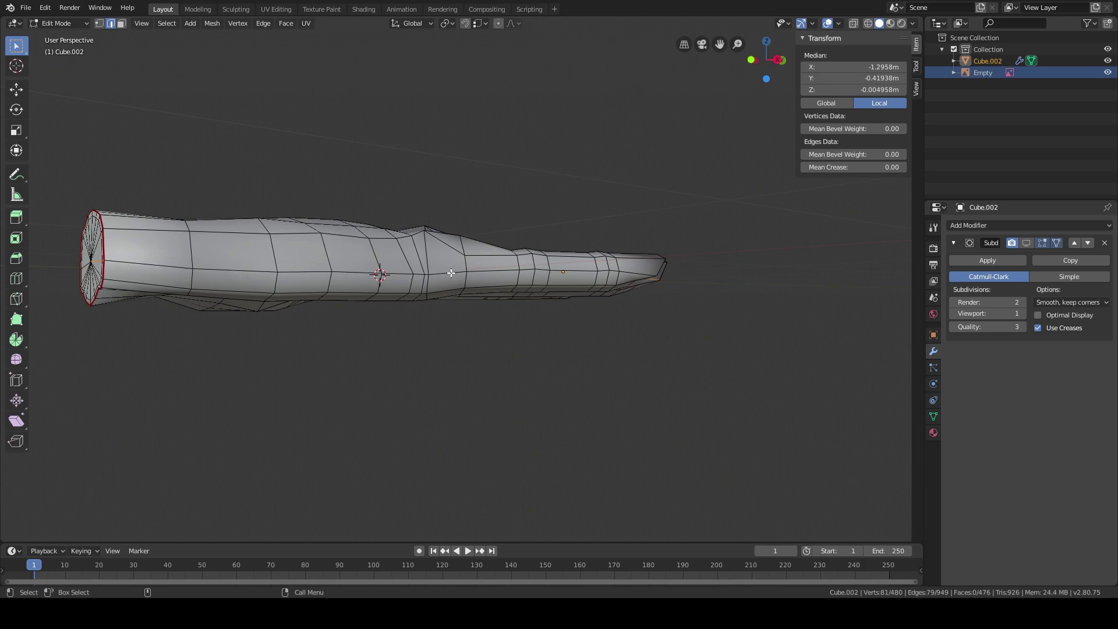
# Step: Mark the selected edges along the thumb and between the fingers as seams
pyautogui.moveTo(743, 257); pyautogui.dragTo(564, 295, button='middle')
pyautogui.hotkey('ctrl', 'e')
pyautogui.click(522, 294)
# Step: Select the entire hand mesh and unwrap it along the marked seams
pyautogui.press('a')
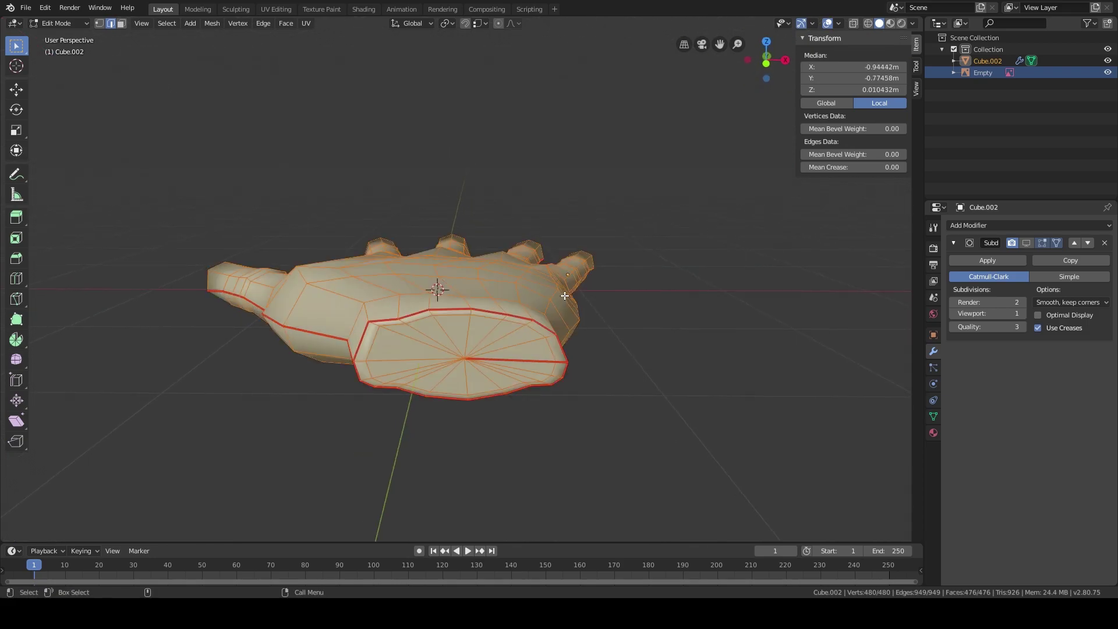
pyautogui.moveTo(701, 305); pyautogui.dragTo(656, 310, button='middle')
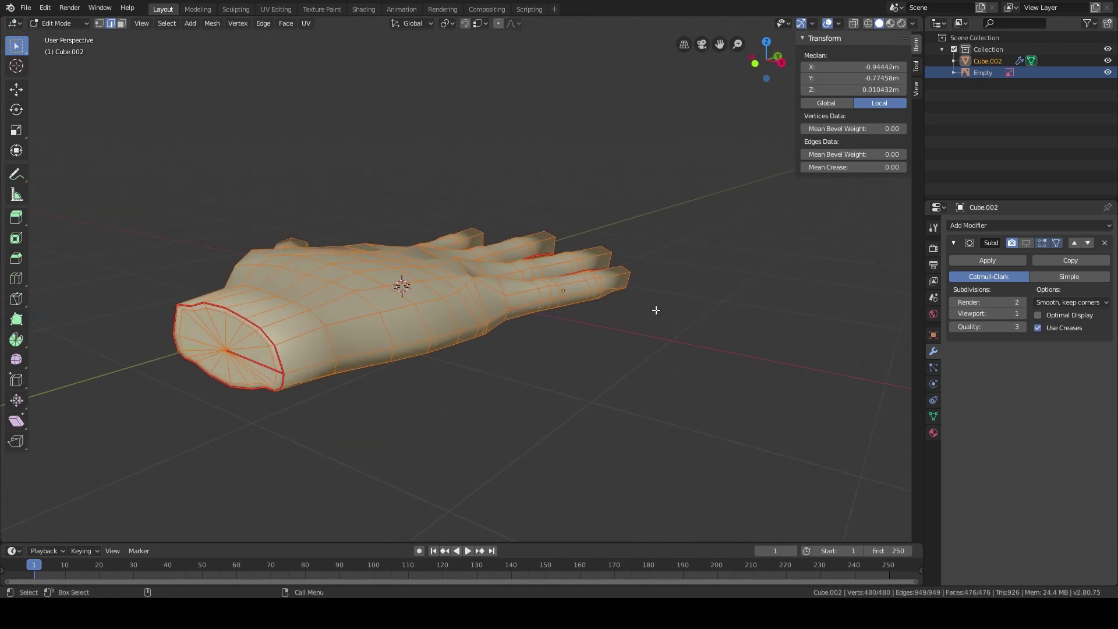
pyautogui.press('u')
pyautogui.click(654, 310)
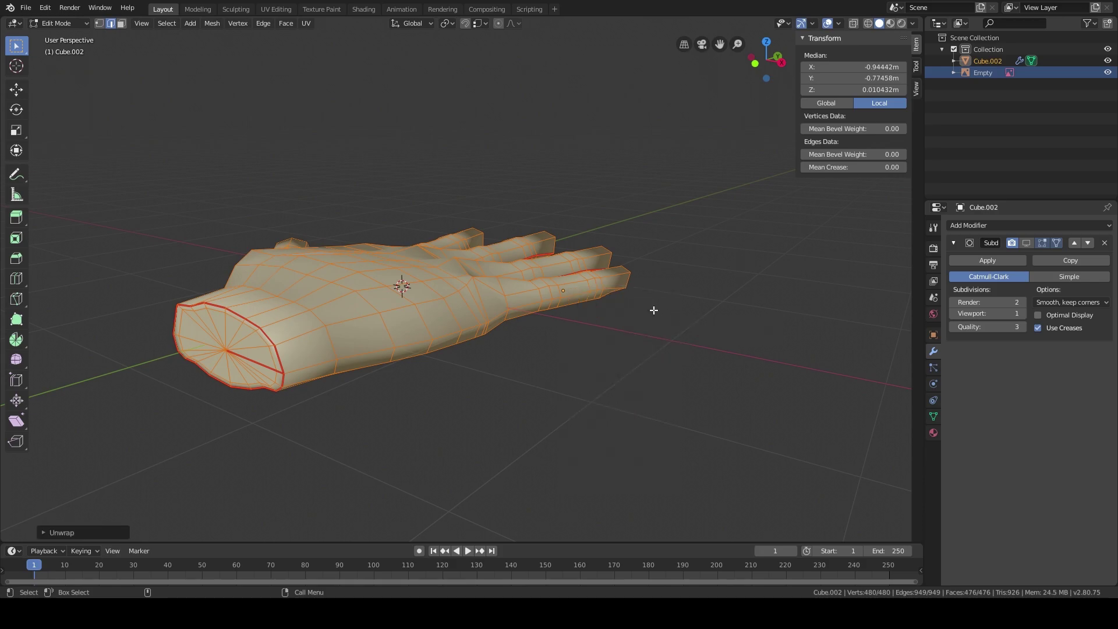
# Step: Switch to the UV Editing workspace and examine the hand's unwrapped UV layout alongside the 3D mesh
pyautogui.moveTo(438, 330); pyautogui.dragTo(462, 323, button='middle')
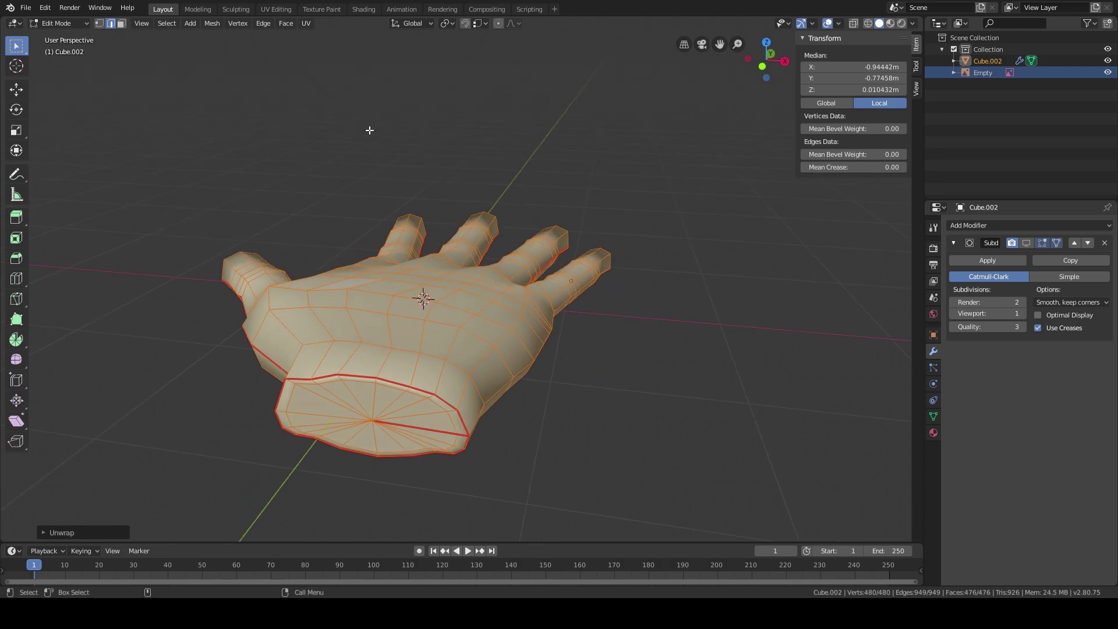
pyautogui.click(276, 8)
pyautogui.scroll(4, 192, 314)
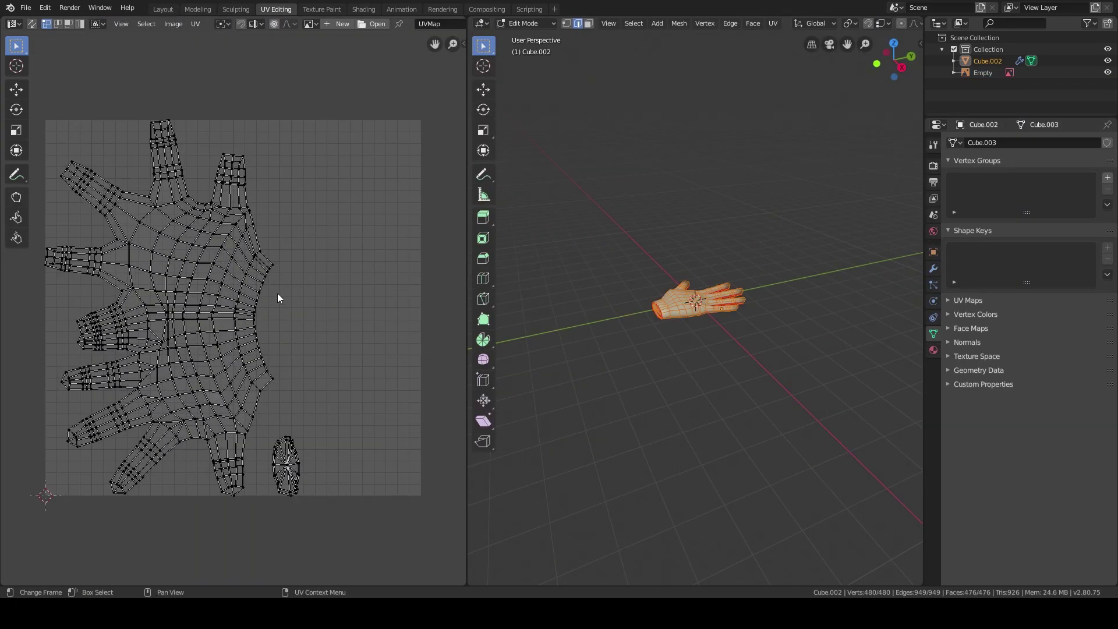
pyautogui.moveTo(260, 275); pyautogui.dragTo(267, 232, button='middle')
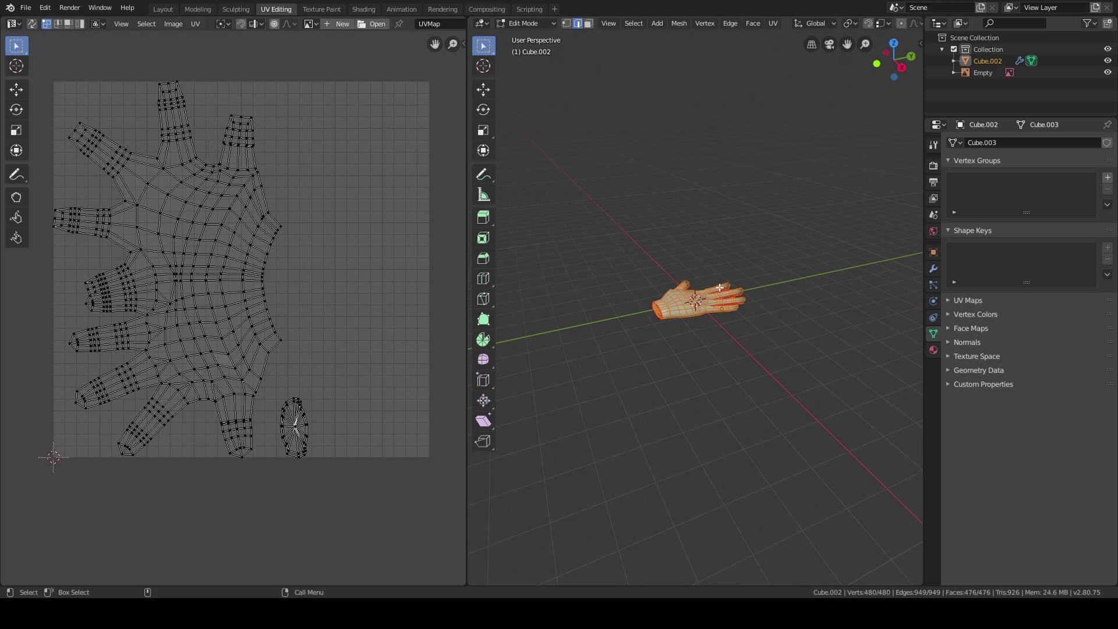
pyautogui.scroll(8, 720, 288)
pyautogui.moveTo(720, 287); pyautogui.dragTo(692, 213, button='middle')
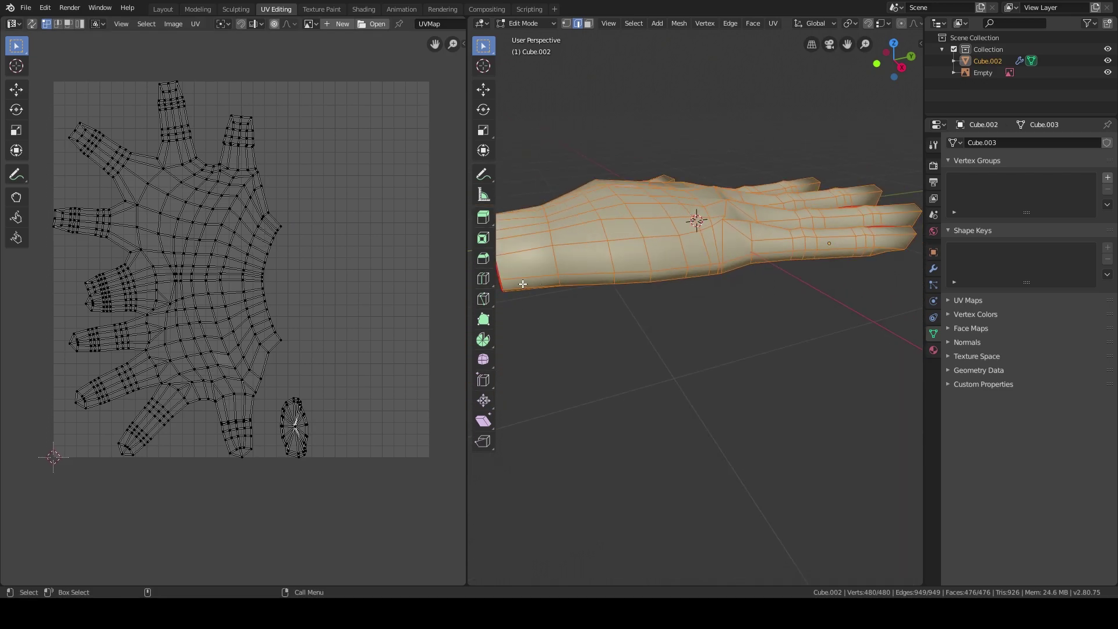
pyautogui.click(566, 272)
pyautogui.keyDown('shift'); pyautogui.click(886, 248); pyautogui.keyUp('shift')
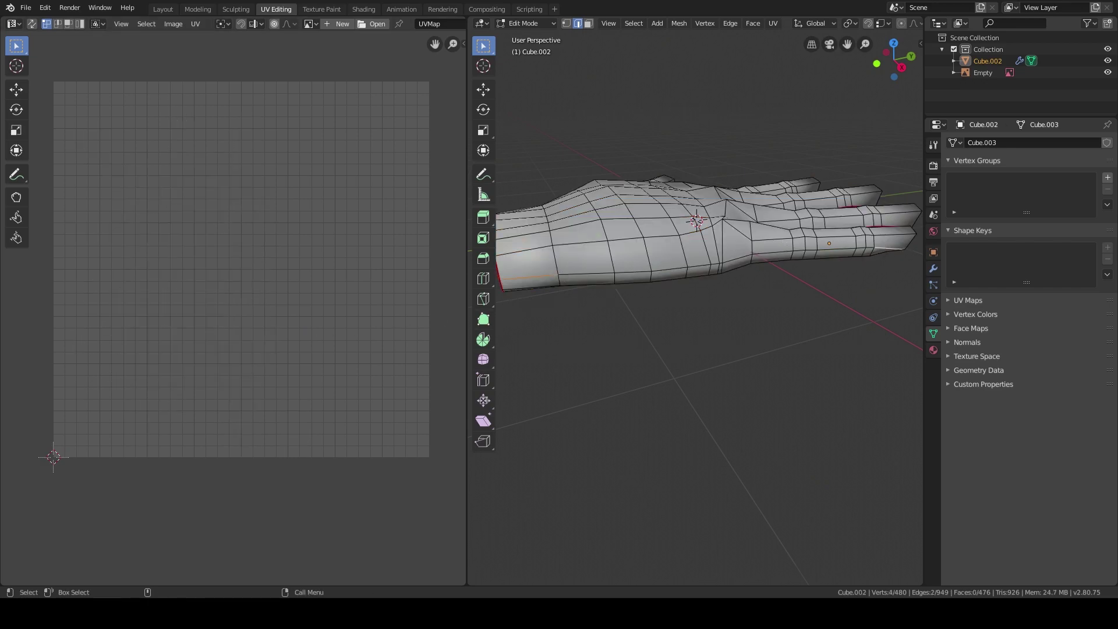
pyautogui.keyDown('ctrl'); pyautogui.click(585, 273); pyautogui.keyUp('ctrl')
pyautogui.hotkey('alt', 'a')
pyautogui.press('a')
# Step: Examine the finger, palm and wrist-cap UV islands and compare them with the seams around the wrist
pyautogui.scroll(2, 91, 298)
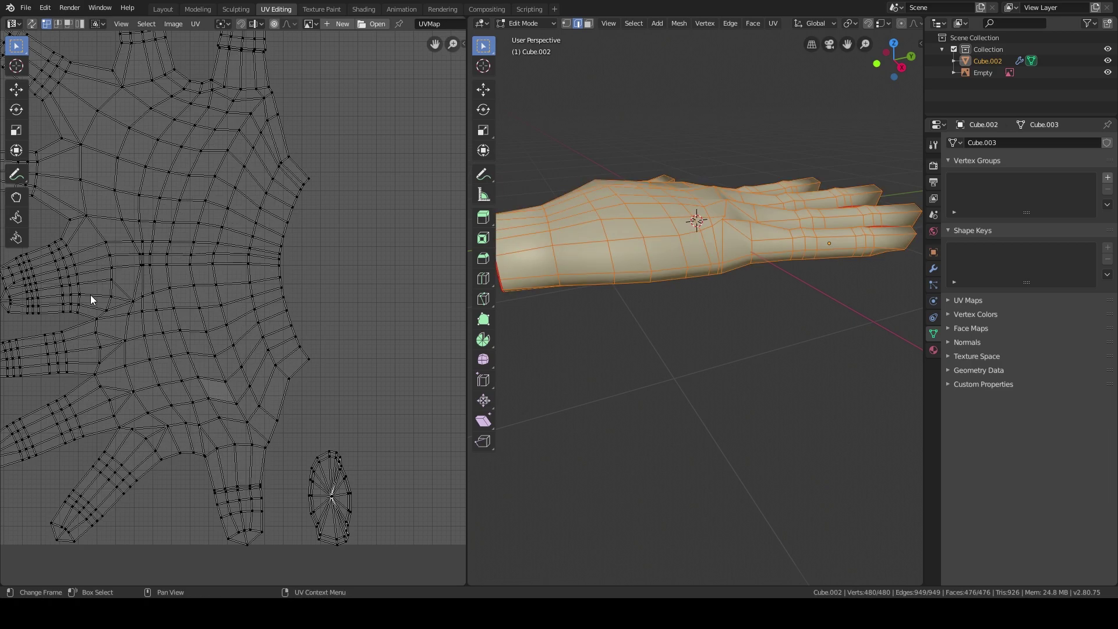
pyautogui.scroll(1, 92, 299)
pyautogui.moveTo(295, 257); pyautogui.dragTo(360, 255, button='middle')
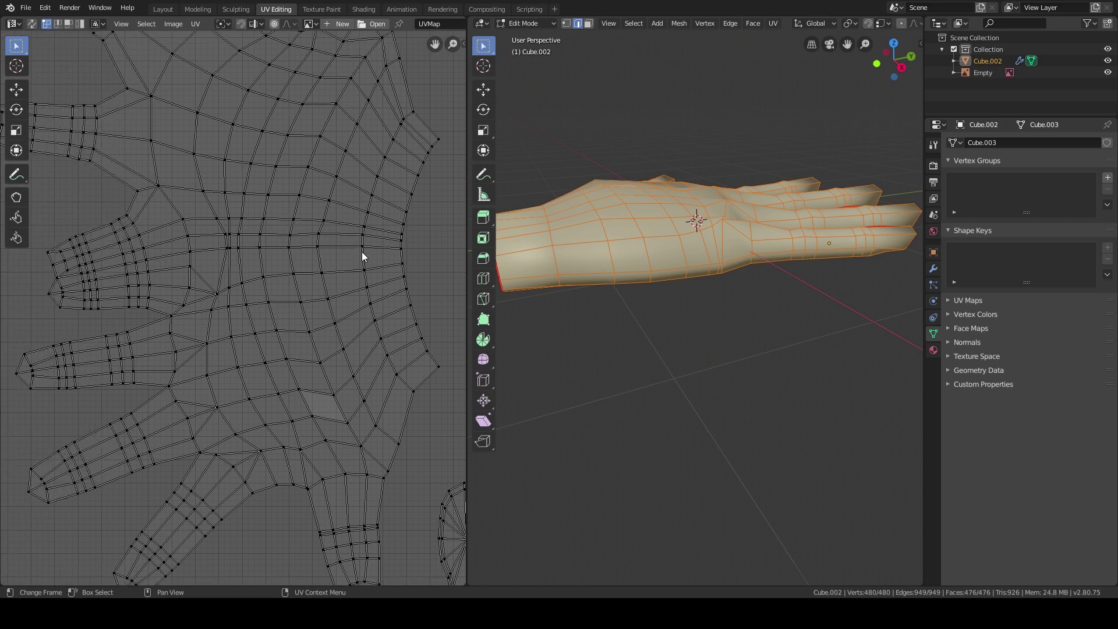
pyautogui.scroll(-4, 428, 246)
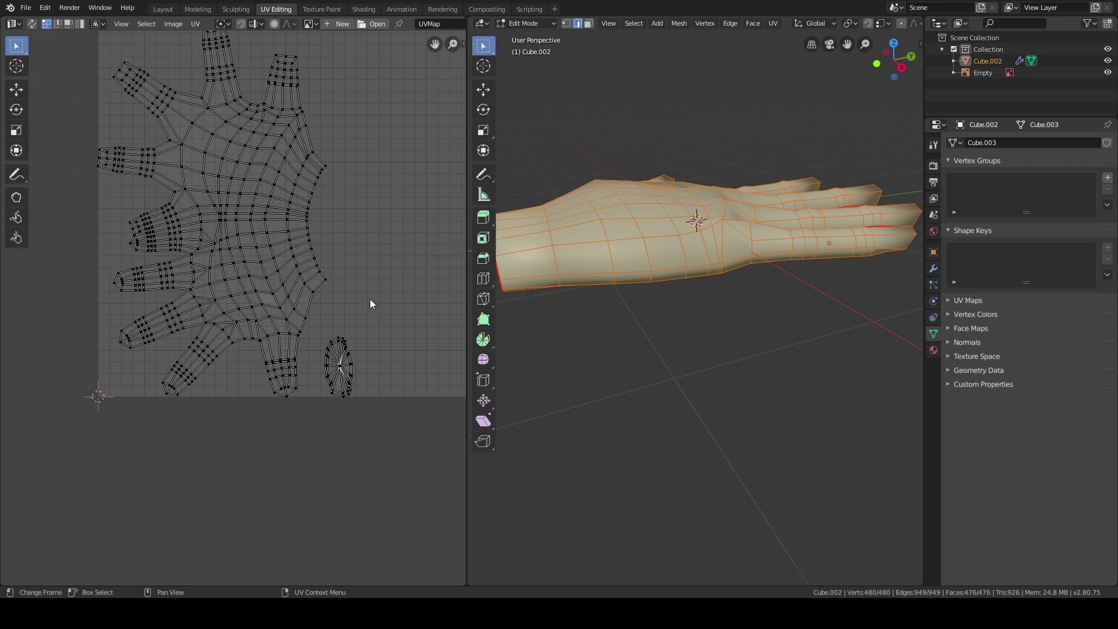
pyautogui.moveTo(607, 304); pyautogui.dragTo(733, 306, button='middle')
pyautogui.scroll(-1, 303, 213)
pyautogui.moveTo(340, 213); pyautogui.dragTo(285, 193, button='middle')
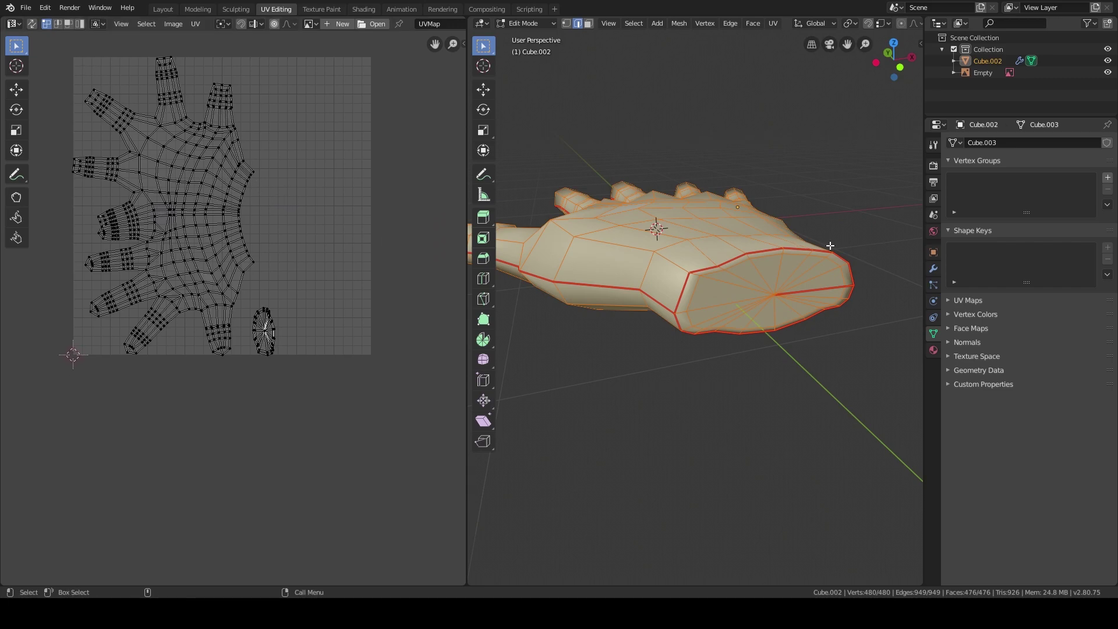
pyautogui.moveTo(809, 283); pyautogui.dragTo(767, 265, button='middle')
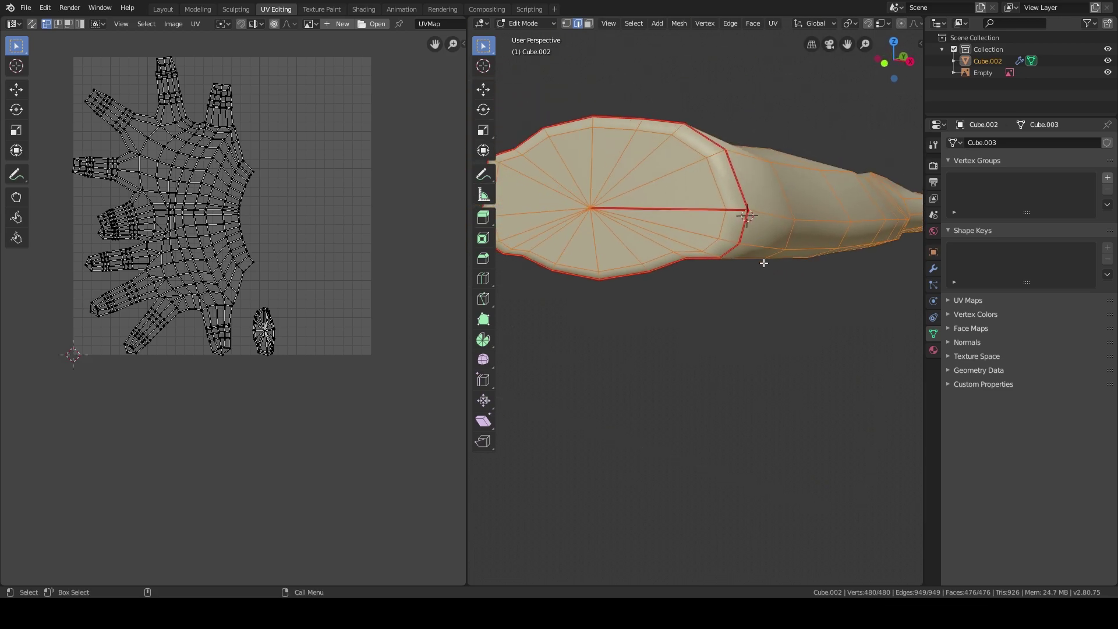
# Step: Clear the seam from the two edges running from the wrist cap's centre to its outer rim
pyautogui.click(662, 211)
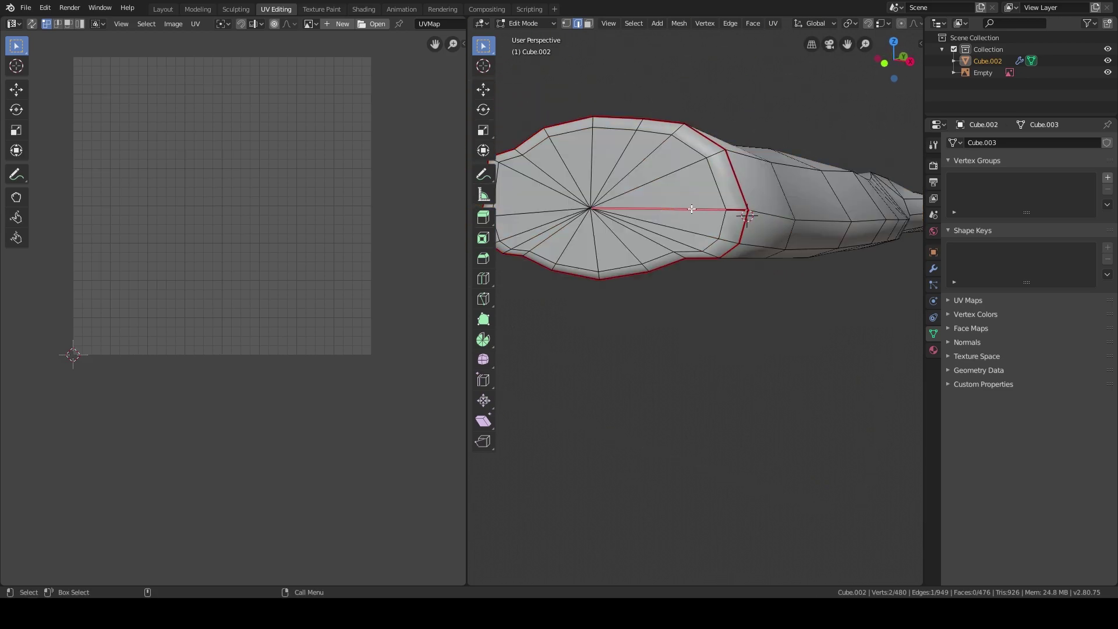
pyautogui.scroll(2, 698, 210)
pyautogui.scroll(-5, 788, 133)
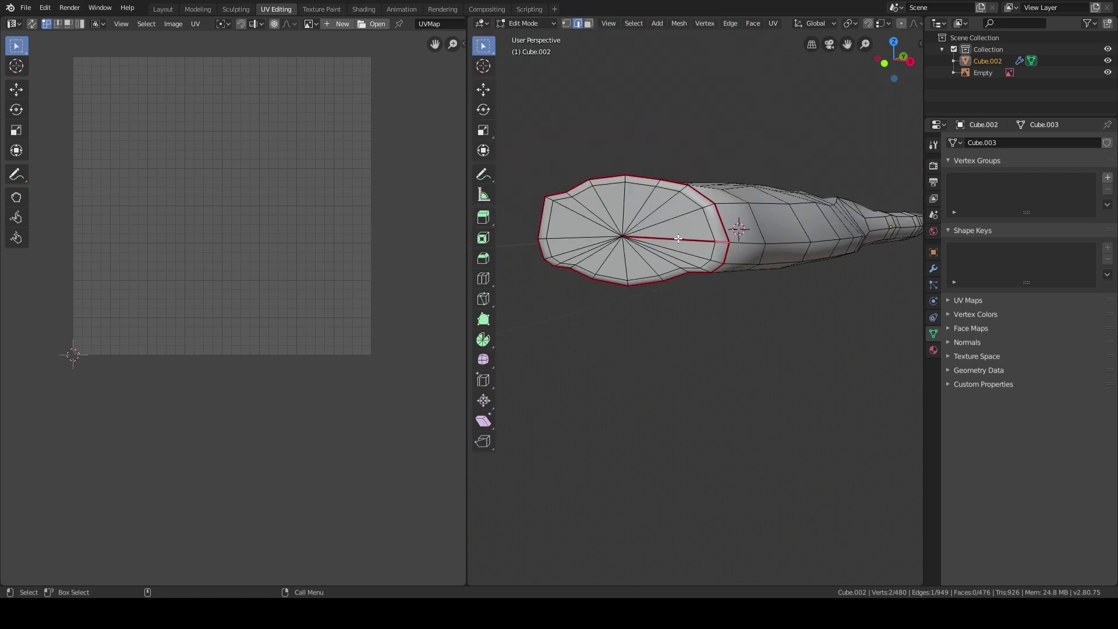
pyautogui.keyDown('shift'); pyautogui.click(722, 242); pyautogui.keyUp('shift')
pyautogui.moveTo(723, 241); pyautogui.dragTo(756, 242, button='middle')
pyautogui.hotkey('ctrl', 'e')
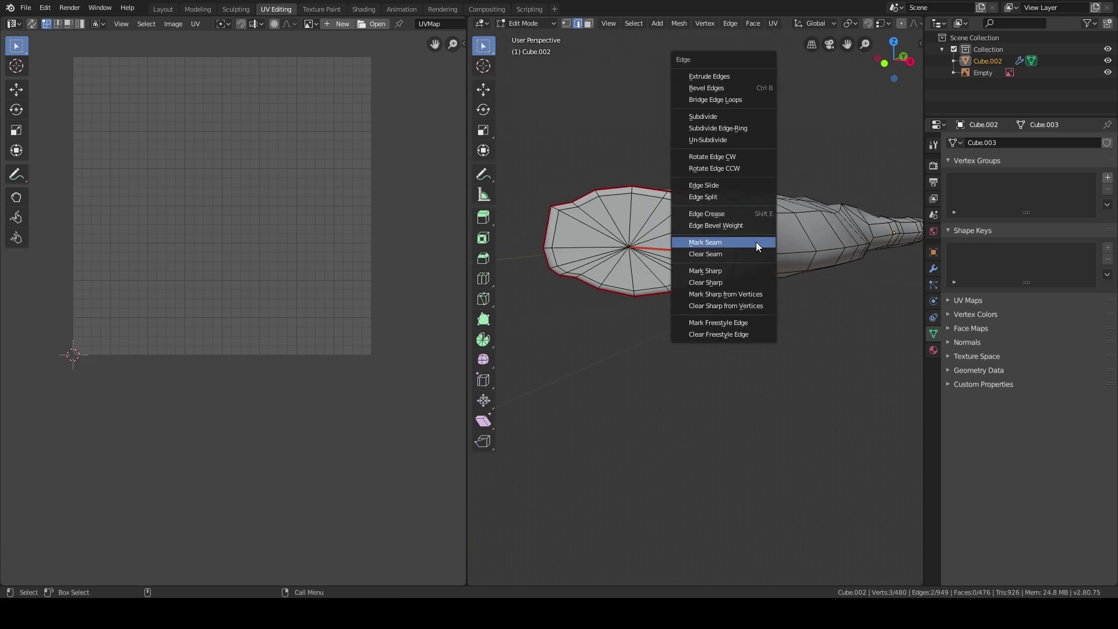
pyautogui.click(719, 254)
pyautogui.keyDown('shift'); pyautogui.click(711, 253); pyautogui.keyUp('shift')
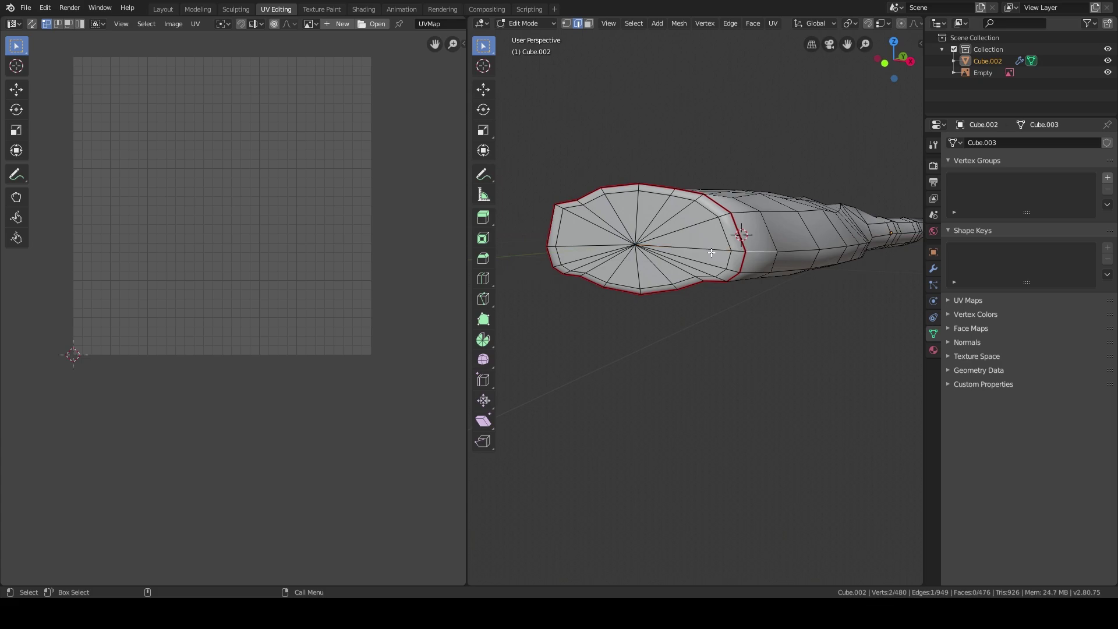
pyautogui.moveTo(711, 247); pyautogui.dragTo(764, 248, button='middle')
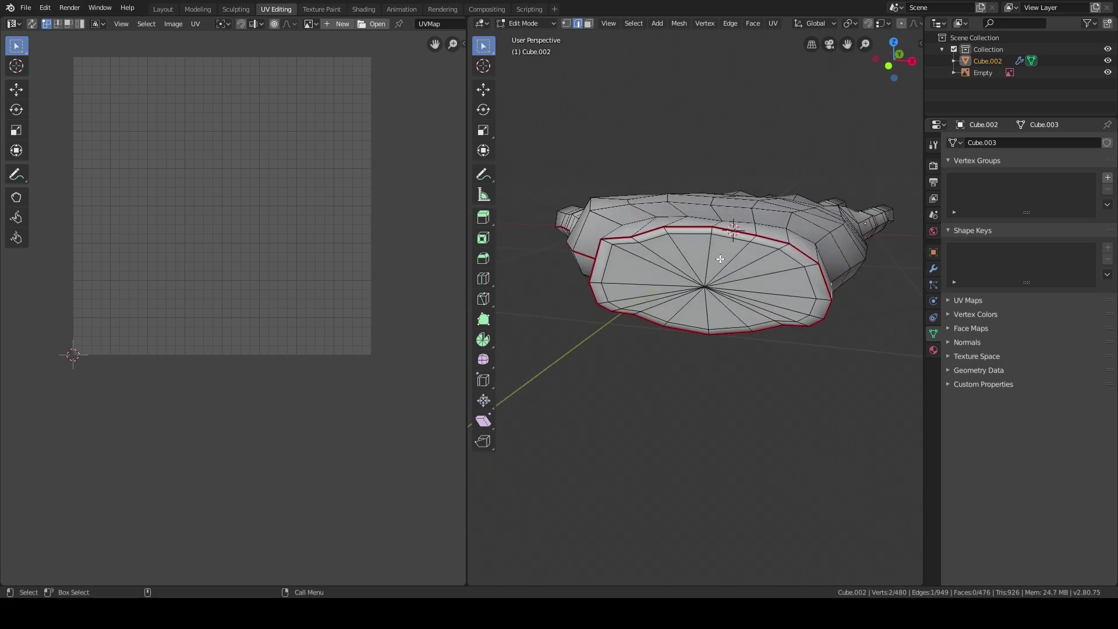
# Step: Select the entire hand mesh, unwrap it again with the updated seams, and review the resulting UV layout
pyautogui.press('a')
pyautogui.moveTo(857, 246); pyautogui.dragTo(844, 247, button='middle')
pyautogui.press('u')
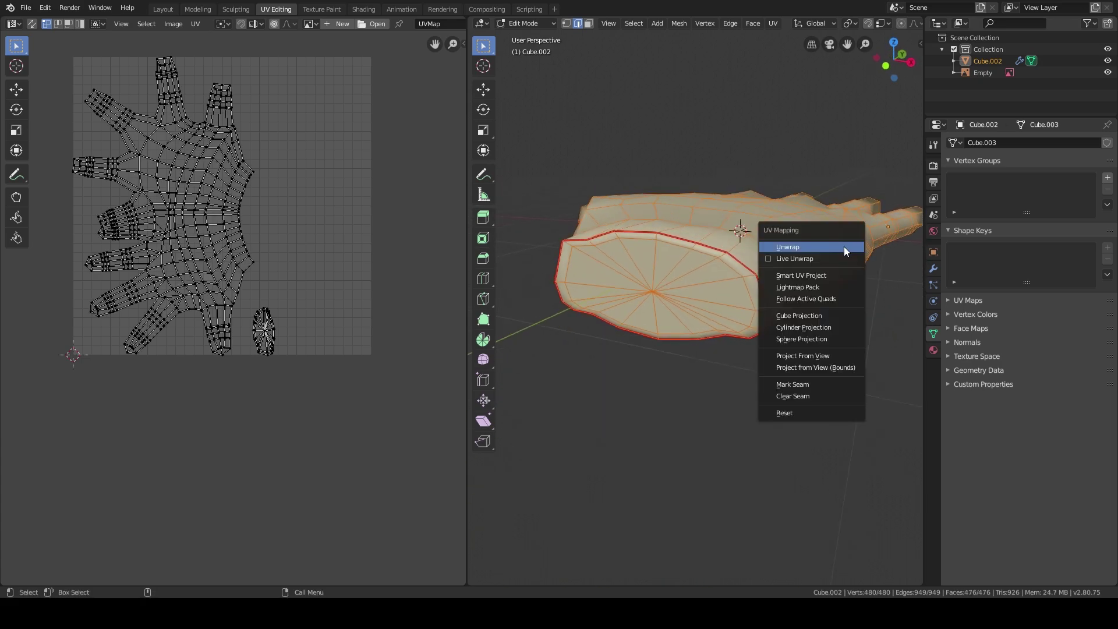
pyautogui.click(844, 246)
pyautogui.moveTo(844, 246)
pyautogui.mouseDown(button='middle')
pyautogui.moveTo(796, 237)
pyautogui.moveTo(845, 246)
pyautogui.mouseUp(button='middle')
pyautogui.scroll(6, 846, 246)
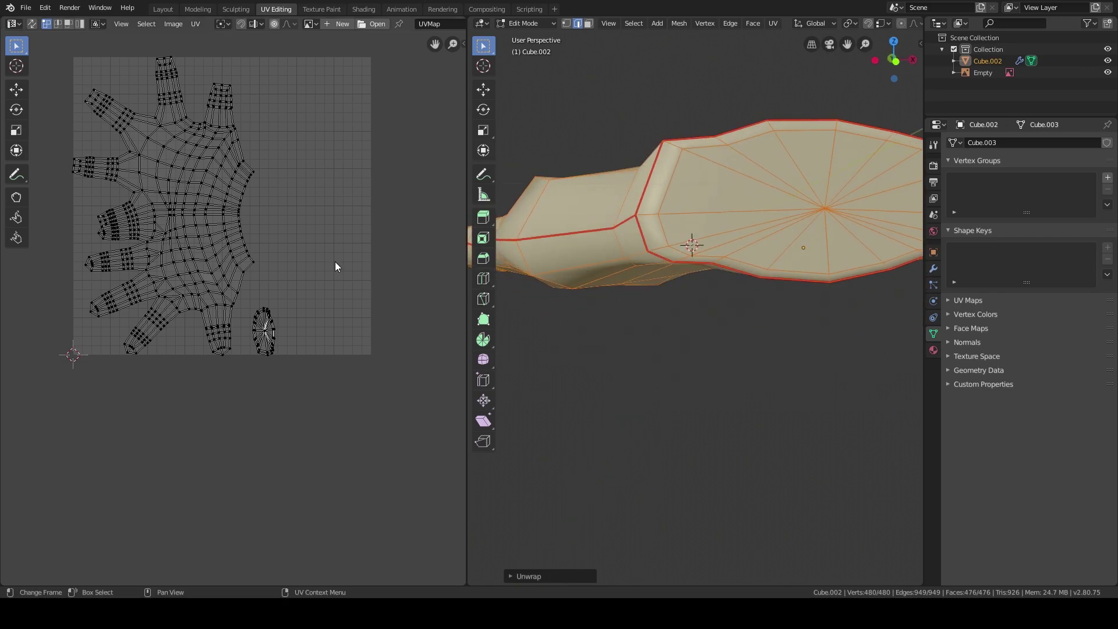
pyautogui.scroll(2, 262, 261)
pyautogui.moveTo(283, 238); pyautogui.dragTo(302, 323, button='middle')
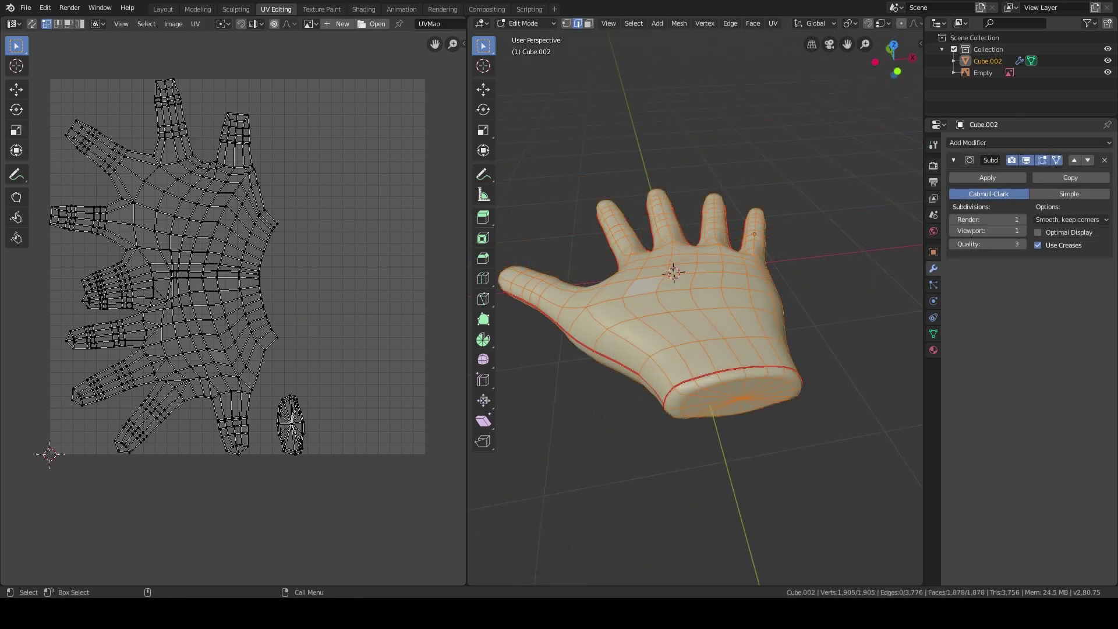
pyautogui.moveTo(754, 233); pyautogui.dragTo(749, 312, button='middle')
pyautogui.scroll(3, 749, 312)
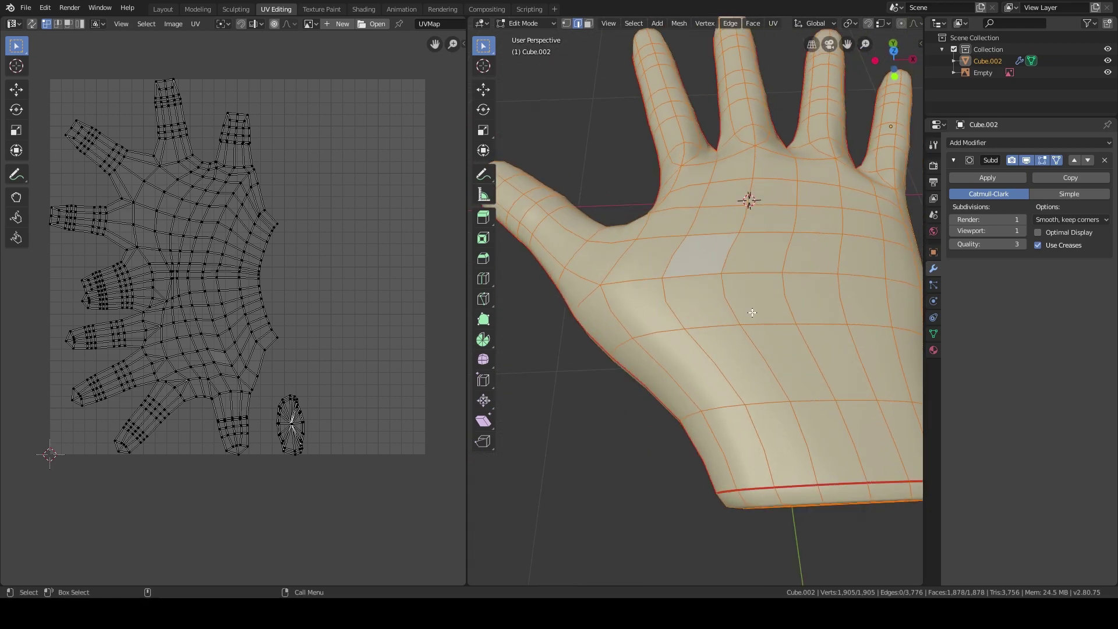
# Step: Return to the Layout workspace and rename the hand mesh object Cube.002 as Hand
pyautogui.click(163, 8)
pyautogui.moveTo(473, 208); pyautogui.dragTo(408, 207, button='middle')
pyautogui.doubleClick(985, 61)
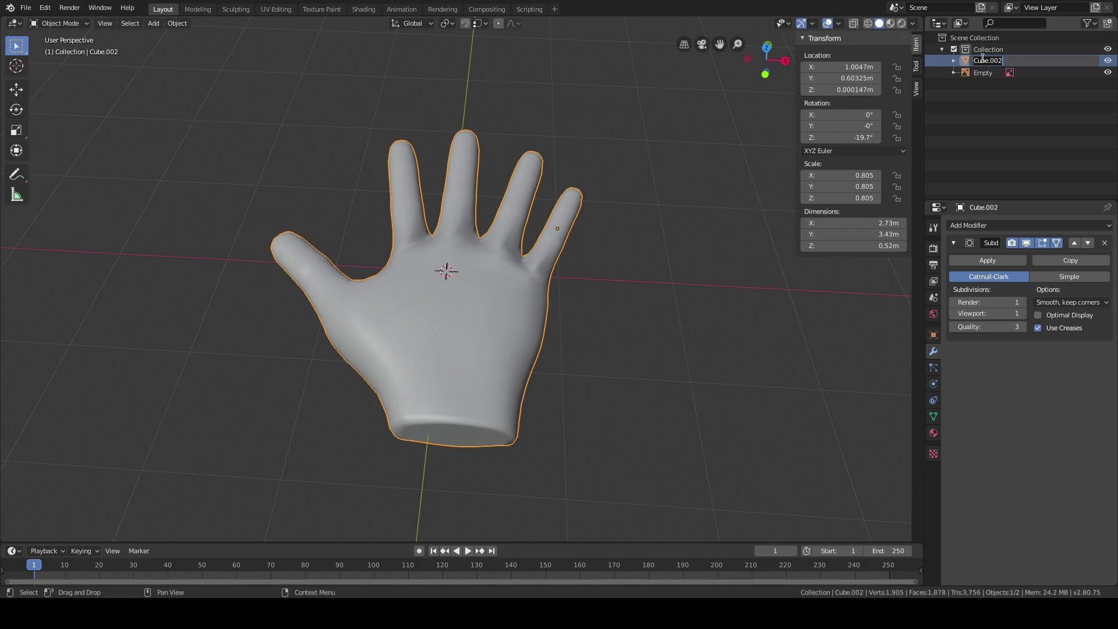
pyautogui.write('Hand')
pyautogui.press('Return')
# Step: Add a single-bone armature at the world origin in the middle of the hand
pyautogui.keyDown('shift'); pyautogui.moveTo(591, 302); pyautogui.dragTo(557, 285, button='middle'); pyautogui.keyUp('shift')
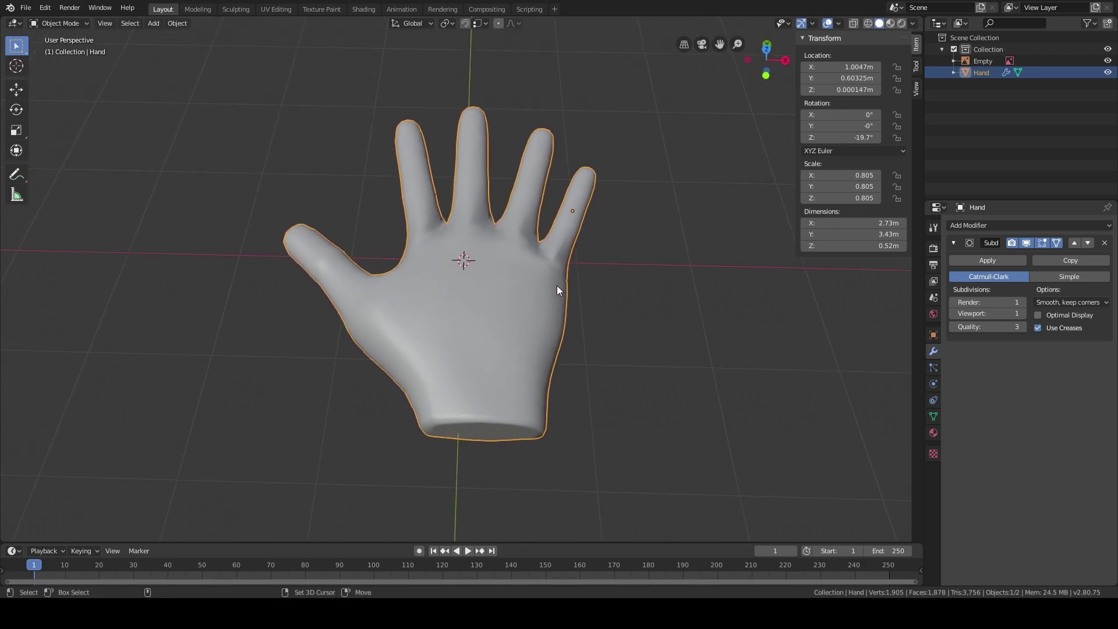
pyautogui.hotkey('shift', 'a')
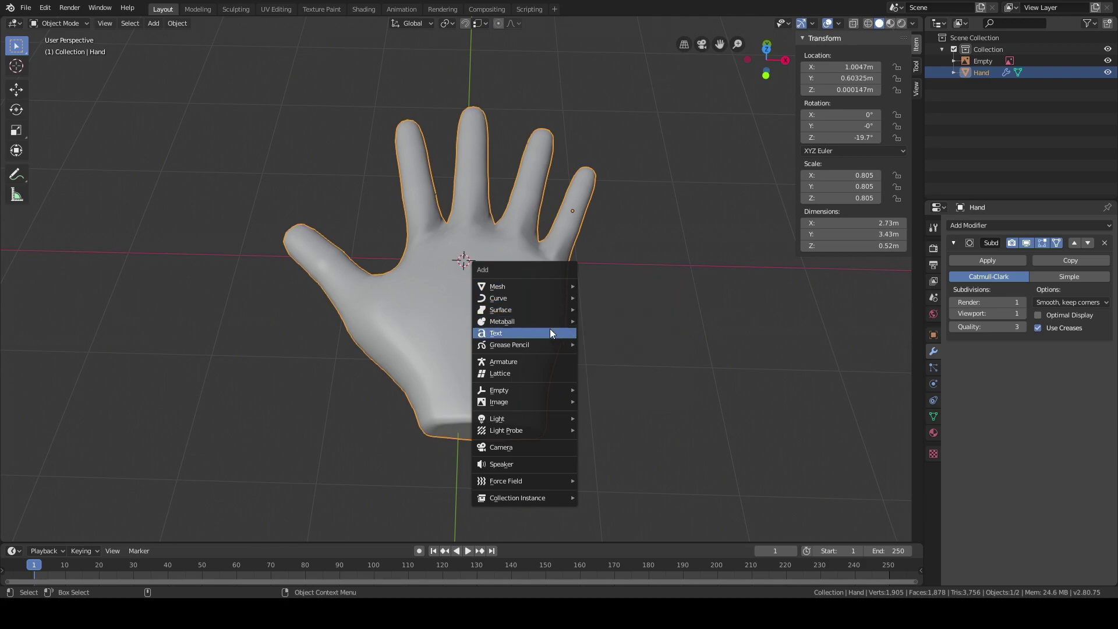
pyautogui.click(534, 367)
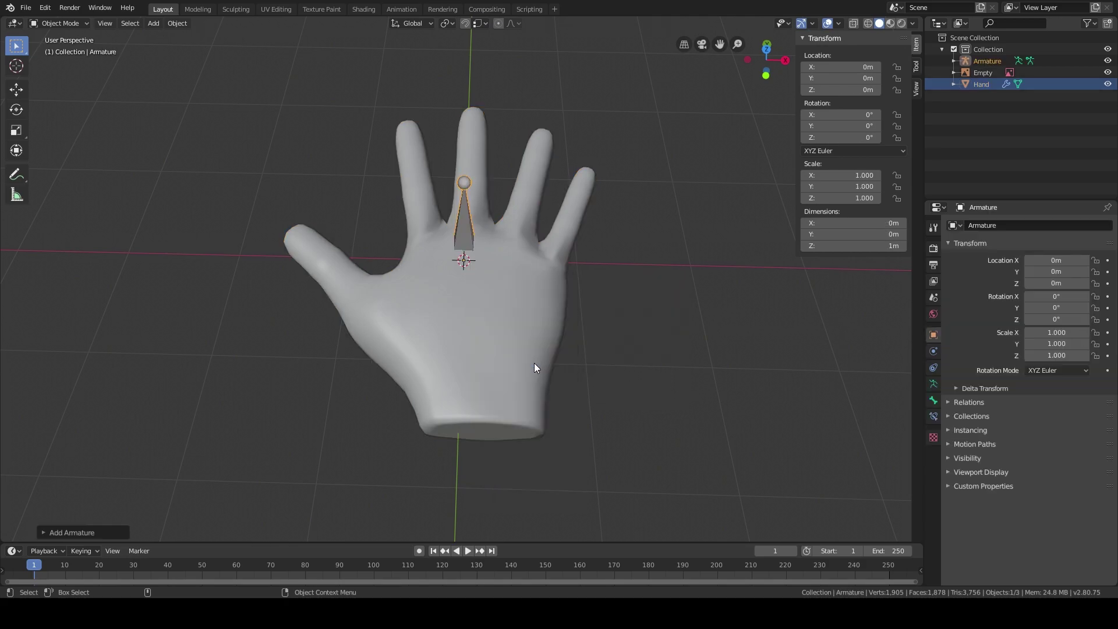
pyautogui.moveTo(573, 341); pyautogui.dragTo(520, 308, button='middle')
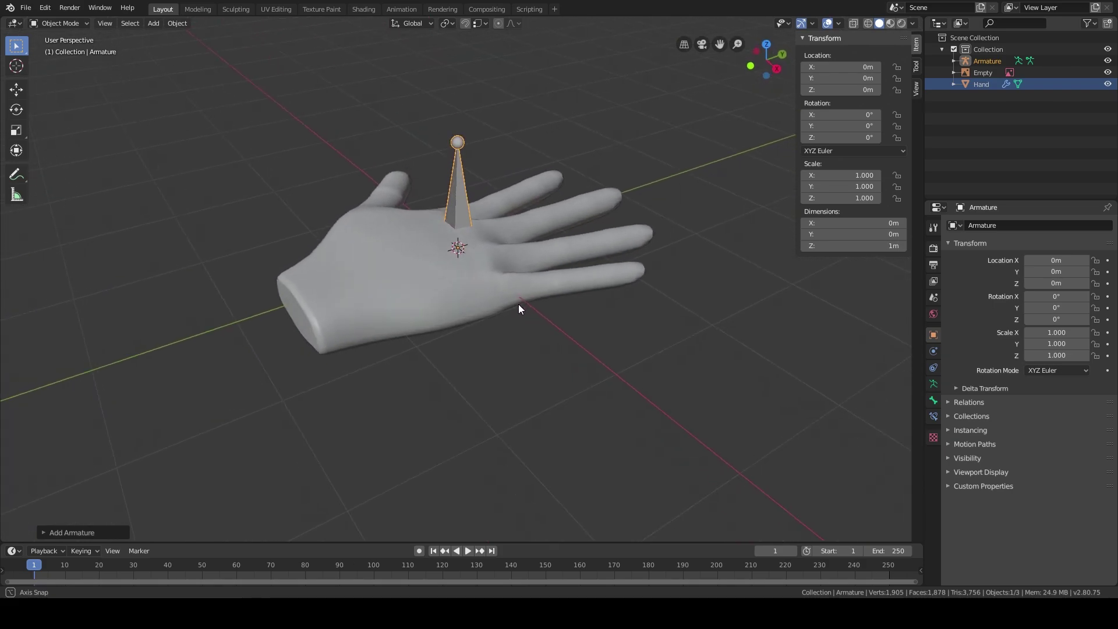
# Step: Set the armature's viewport display to In Front so its bone draws over the hand mesh
pyautogui.click(935, 226)
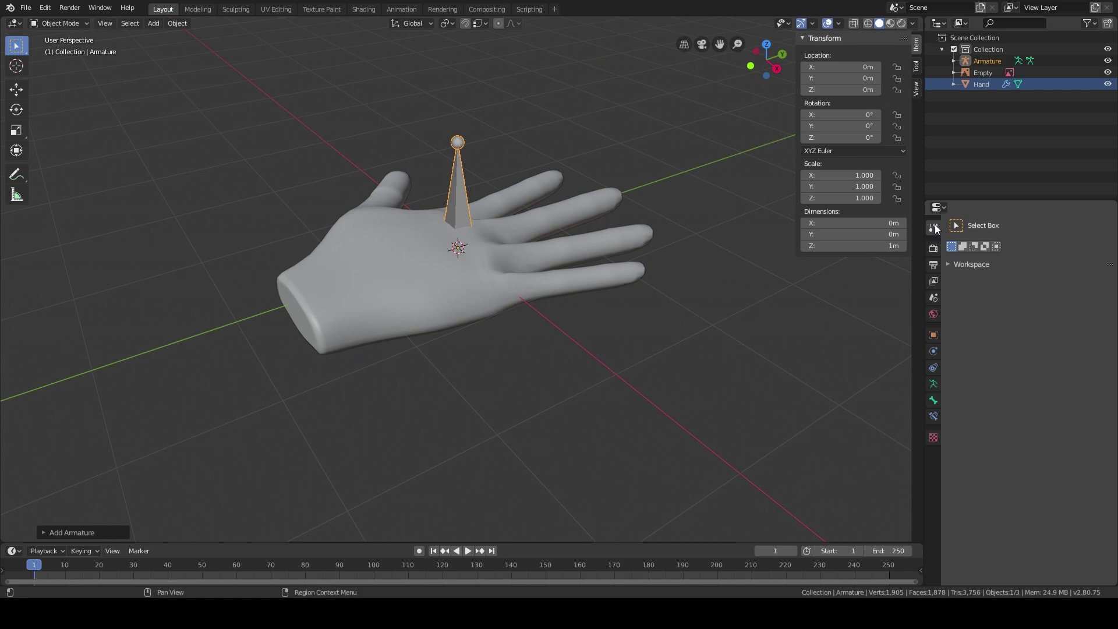
pyautogui.click(933, 384)
pyautogui.click(975, 373)
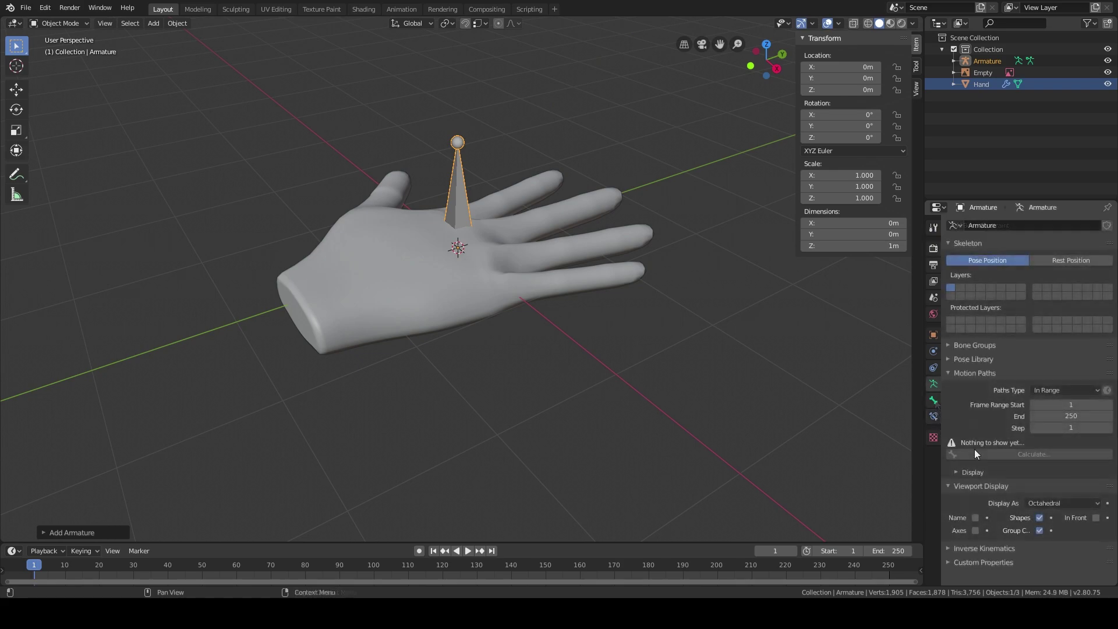
pyautogui.click(975, 374)
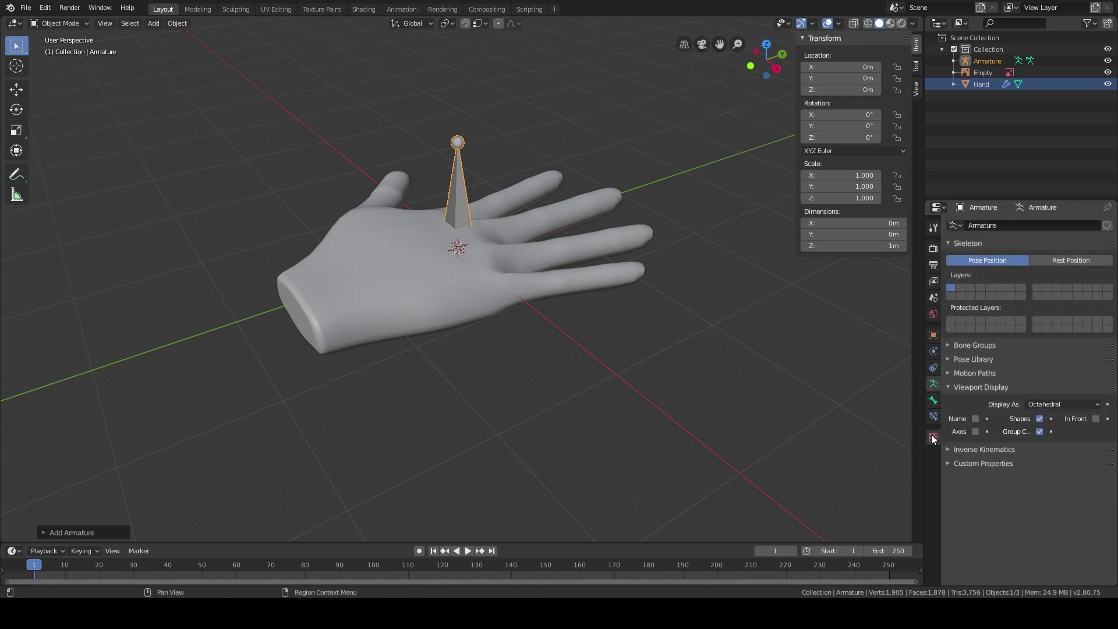
pyautogui.click(1096, 418)
pyautogui.moveTo(632, 320)
pyautogui.mouseDown(button='middle')
pyautogui.moveTo(585, 257)
pyautogui.moveTo(565, 288)
pyautogui.moveTo(545, 267)
pyautogui.mouseUp(button='middle')
pyautogui.scroll(3, 532, 271)
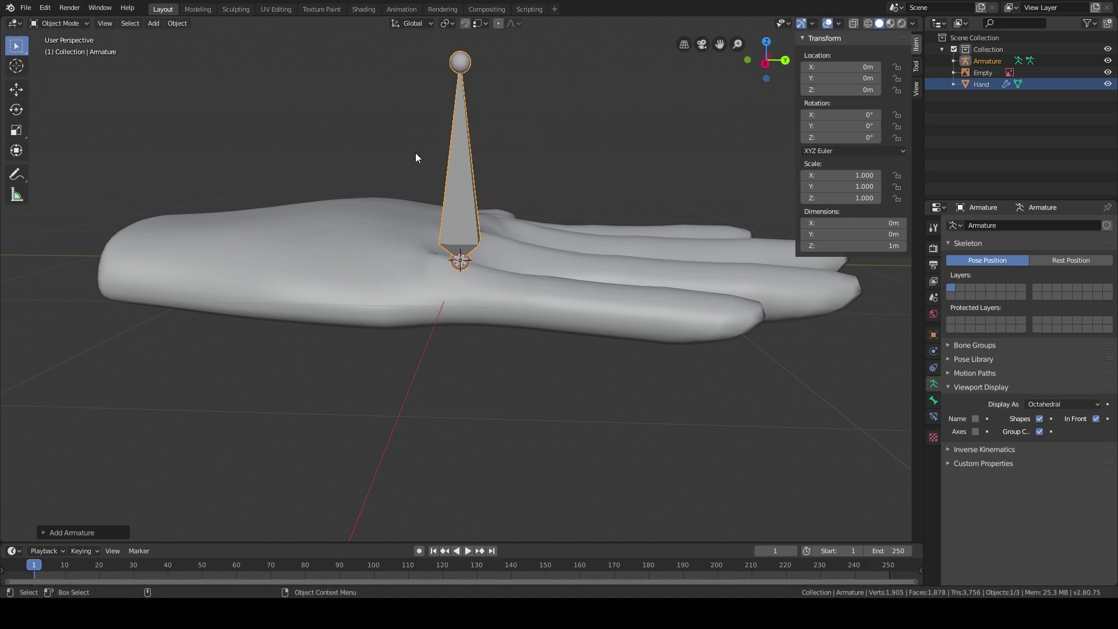
# Step: Rotate the armature -90° around the global X axis so the bone lies along the hand
pyautogui.moveTo(472, 228); pyautogui.dragTo(481, 263, button='middle')
pyautogui.moveTo(459, 199); pyautogui.dragTo(475, 240, button='middle')
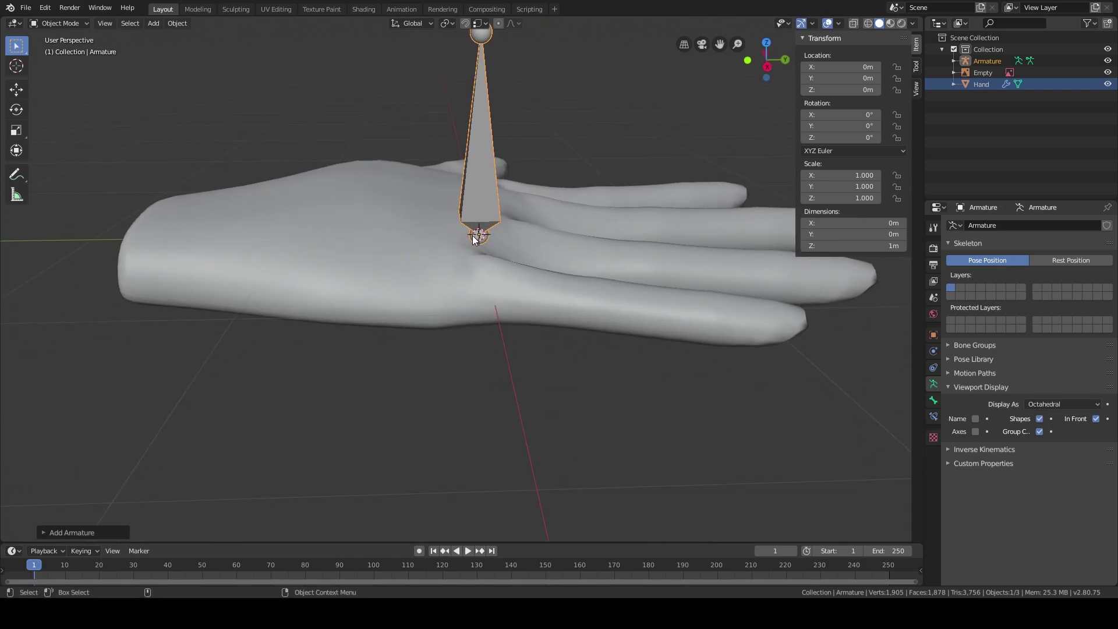
pyautogui.scroll(-3, 578, 156)
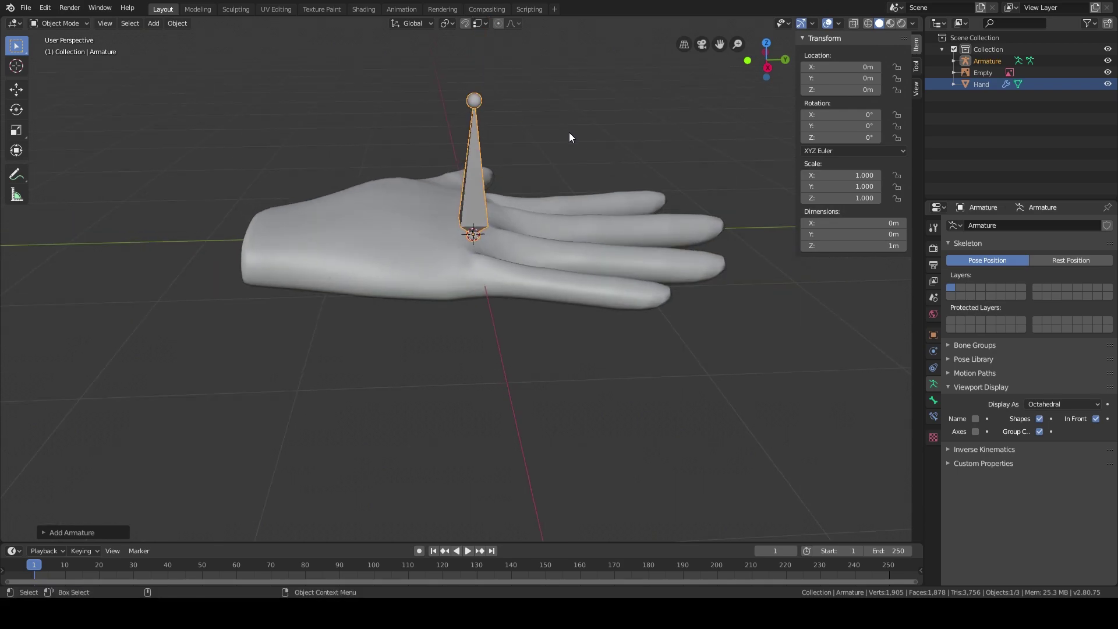
pyautogui.press('r')
pyautogui.write('x')
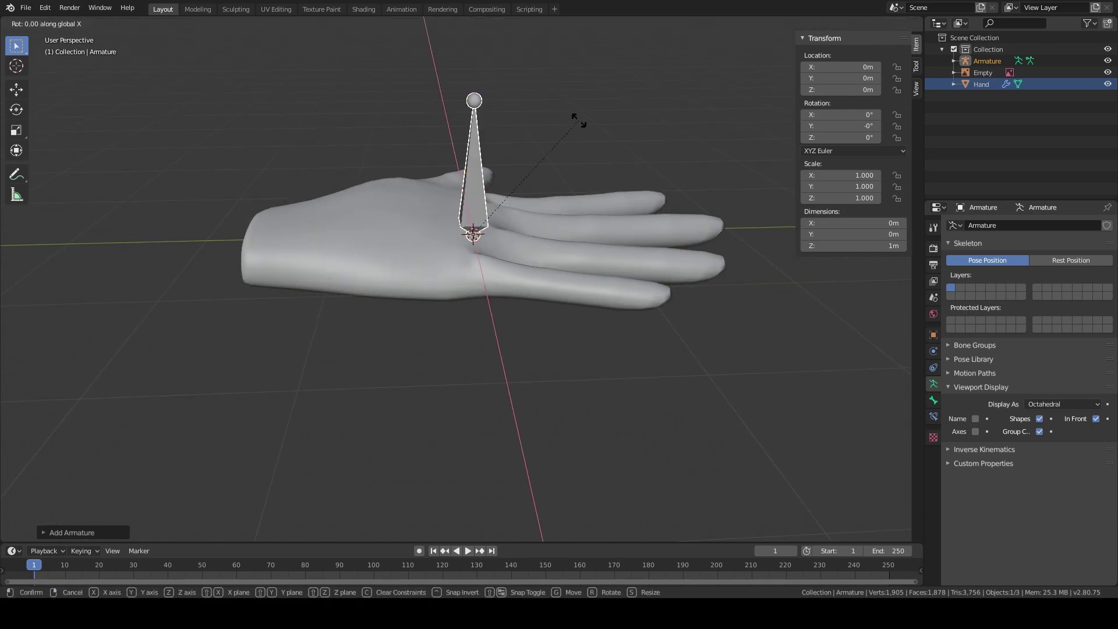
pyautogui.write('-90')
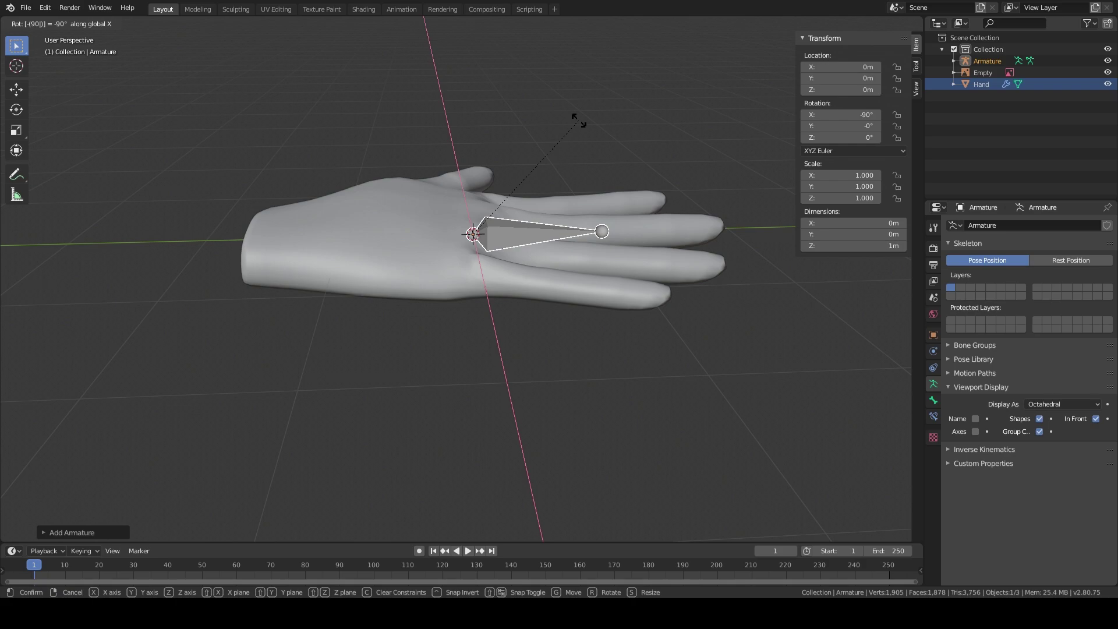
pyautogui.press('Return')
# Step: In top view, move the armature down to the wrist side of the palm, at about X 0.13 m, Y -1.39 m
pyautogui.moveTo(561, 242); pyautogui.dragTo(495, 240, button='middle')
pyautogui.press('KP_7')
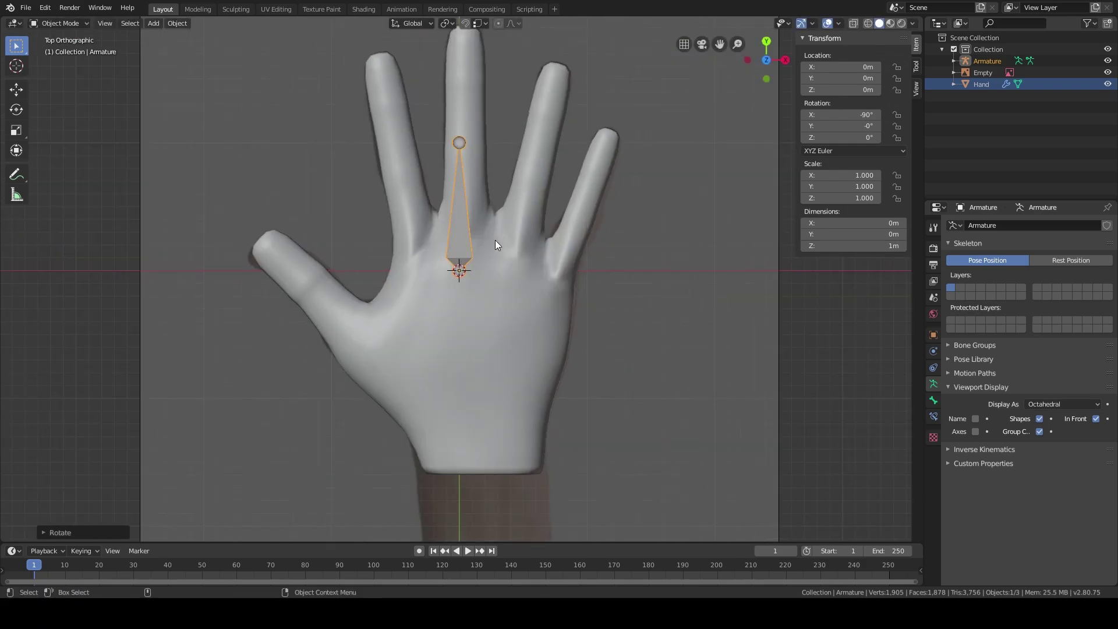
pyautogui.scroll(4, 490, 242)
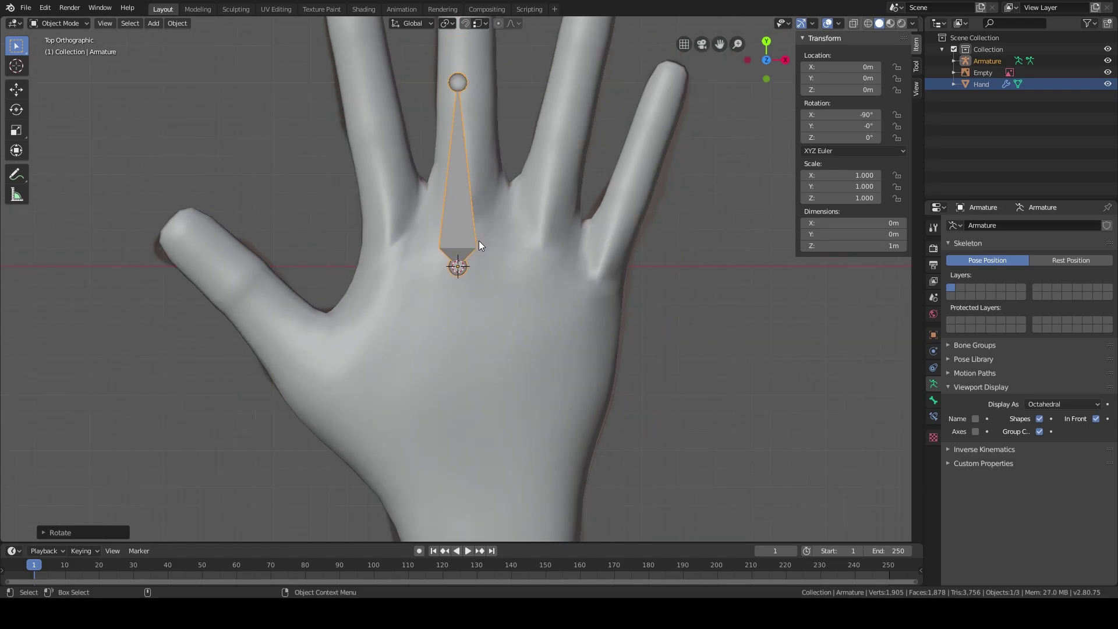
pyautogui.scroll(-2, 474, 185)
pyautogui.press('g')
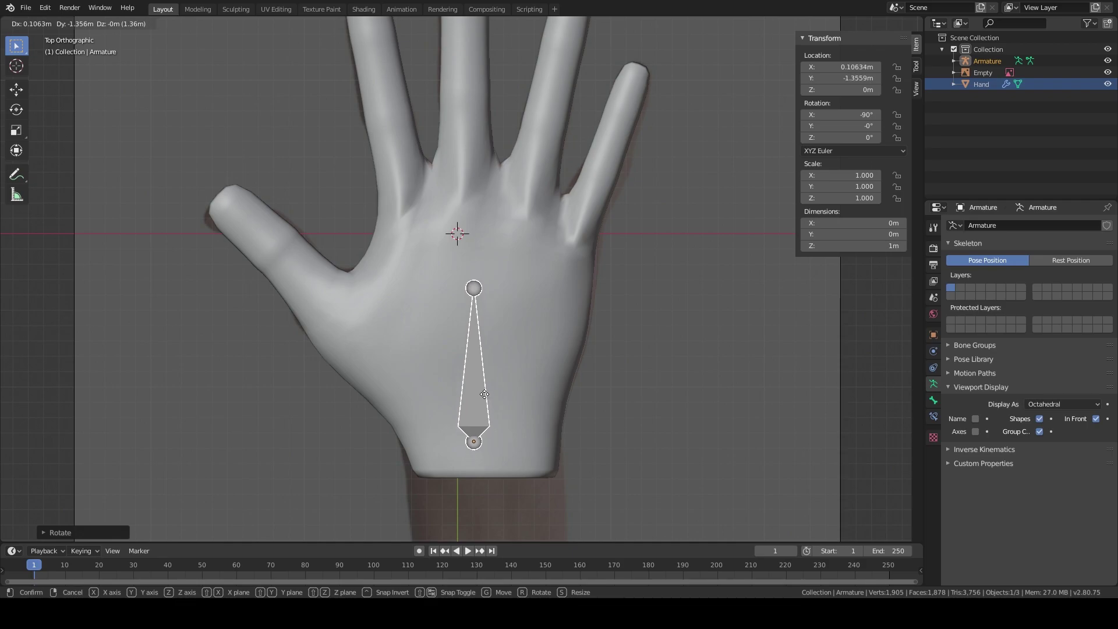
pyautogui.click(485, 395)
pyautogui.keyDown('shift'); pyautogui.moveTo(504, 381); pyautogui.dragTo(476, 365, button='middle'); pyautogui.keyUp('shift')
pyautogui.press('g')
pyautogui.click(478, 332)
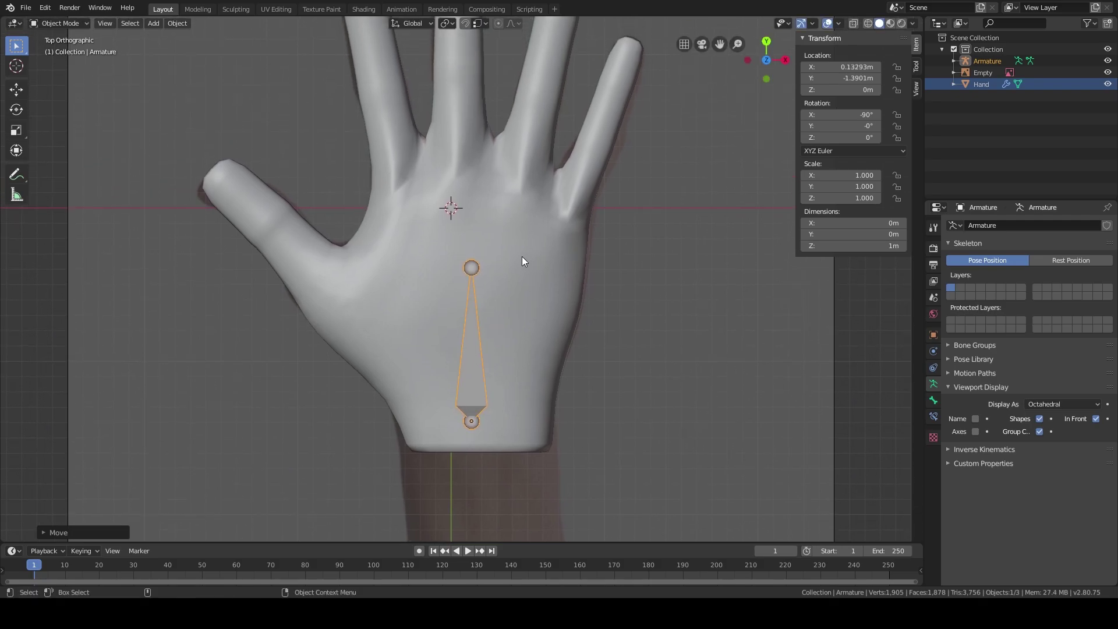
# Step: Switch the armature to Edit Mode with the tip of its palm bone selected
pyautogui.press('Tab')
pyautogui.scroll(2, 513, 263)
pyautogui.keyDown('shift'); pyautogui.moveTo(505, 268); pyautogui.dragTo(504, 277, button='middle'); pyautogui.keyUp('shift')
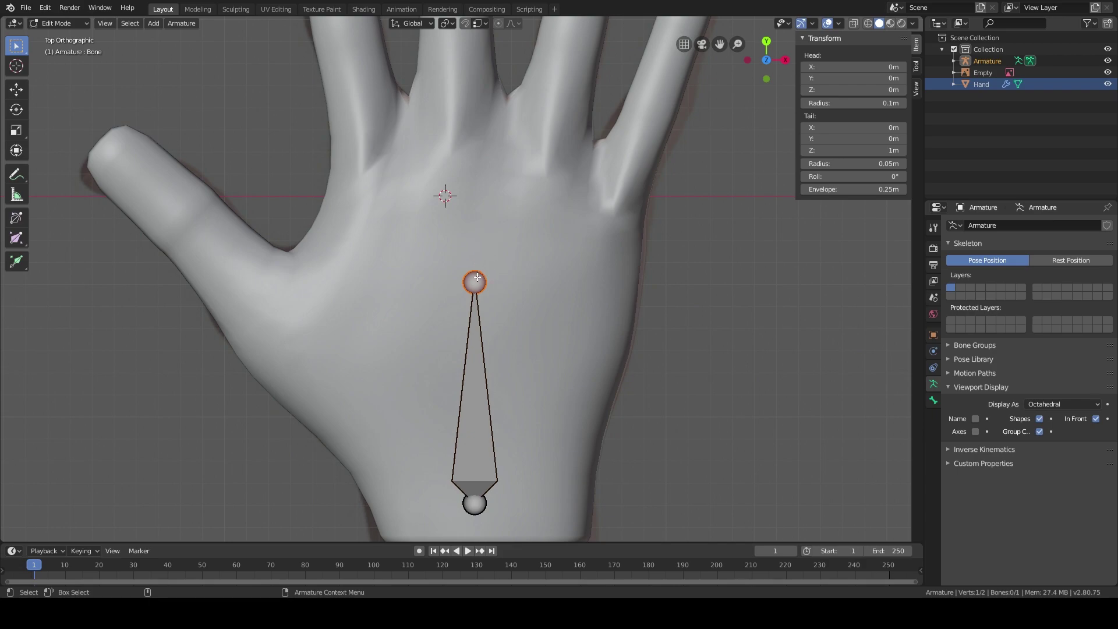
pyautogui.press('e')
pyautogui.rightClick(470, 183)
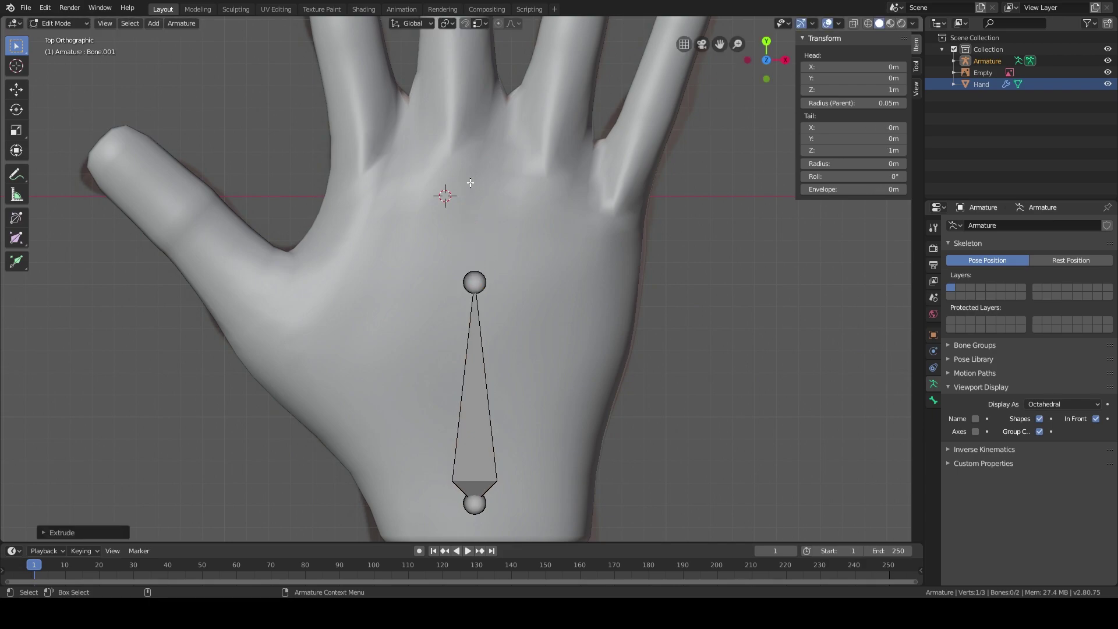
pyautogui.hotkey('ctrl', 'z')
# Step: Extrude a new bone from the palm bone's tip toward the index knuckle, ending at about X -0.353 m, Z 1.53 m
pyautogui.click(481, 374)
pyautogui.click(481, 283)
pyautogui.click(481, 516)
pyautogui.click(478, 473)
pyautogui.click(480, 280)
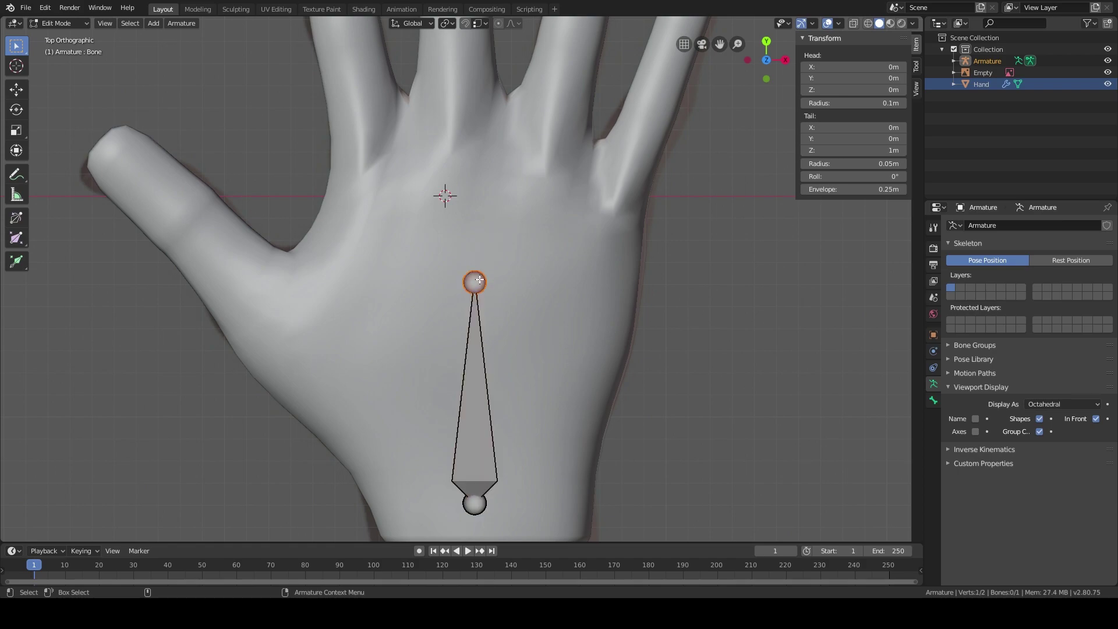
pyautogui.keyDown('shift'); pyautogui.moveTo(529, 246); pyautogui.dragTo(531, 239, button='middle'); pyautogui.keyUp('shift')
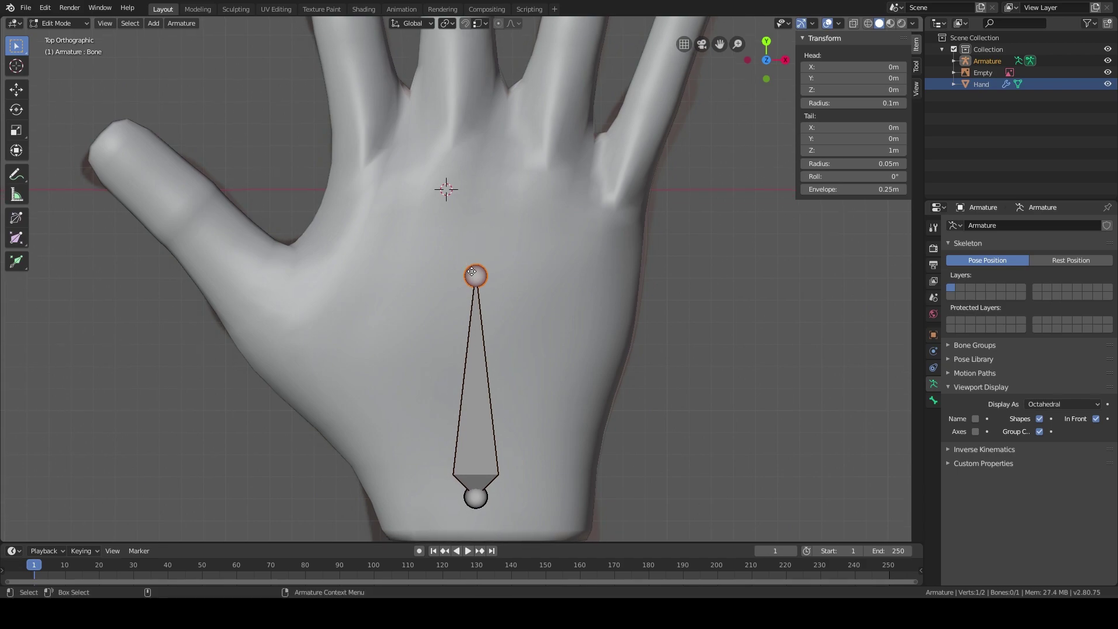
pyautogui.press('e')
pyautogui.click(394, 155)
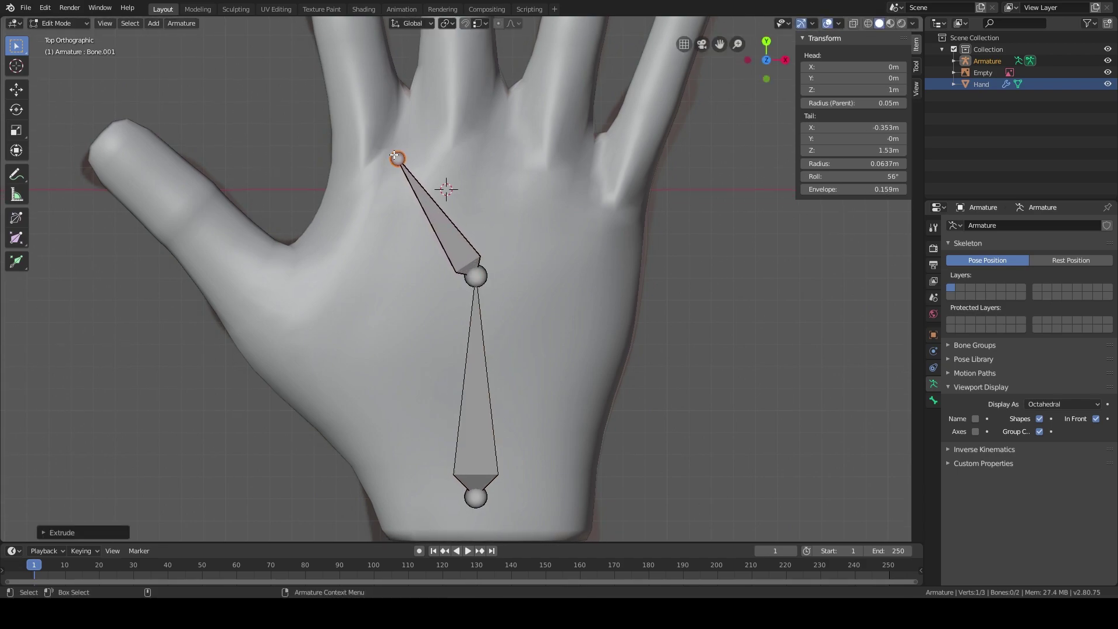
# Step: Disable Connected in the new bone's relations while keeping the palm bone as its parent
pyautogui.moveTo(527, 176)
pyautogui.keyDown('shift'); pyautogui.mouseDown(button='middle')
pyautogui.moveTo(519, 257)
pyautogui.moveTo(512, 187)
pyautogui.mouseUp(button='middle'); pyautogui.keyUp('shift')
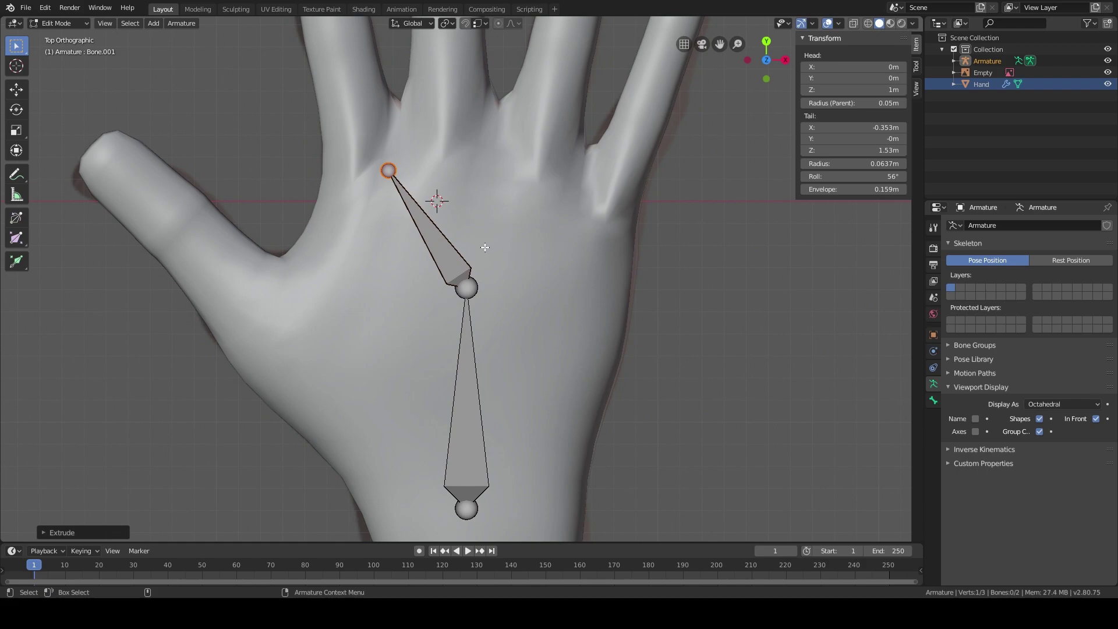
pyautogui.click(436, 259)
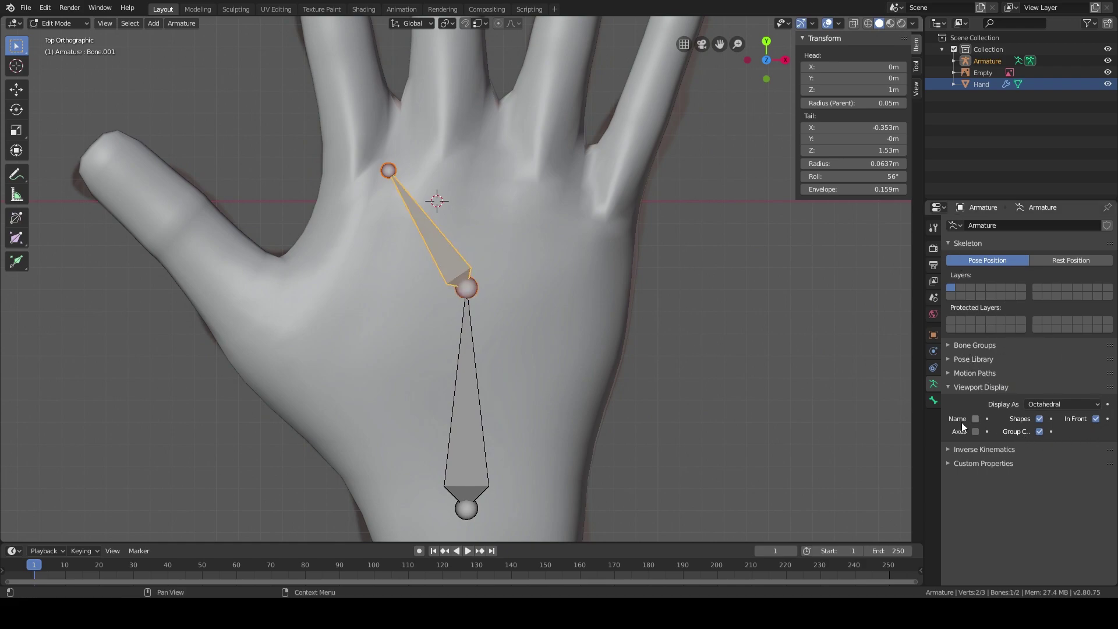
pyautogui.click(934, 401)
pyautogui.click(973, 395)
pyautogui.click(973, 395)
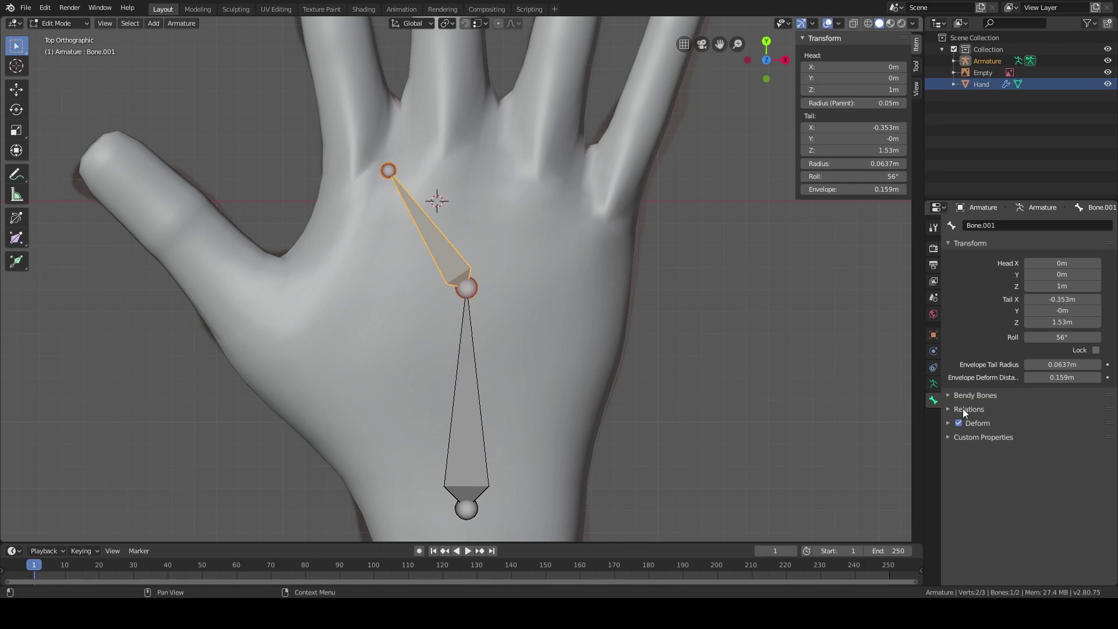
pyautogui.click(963, 408)
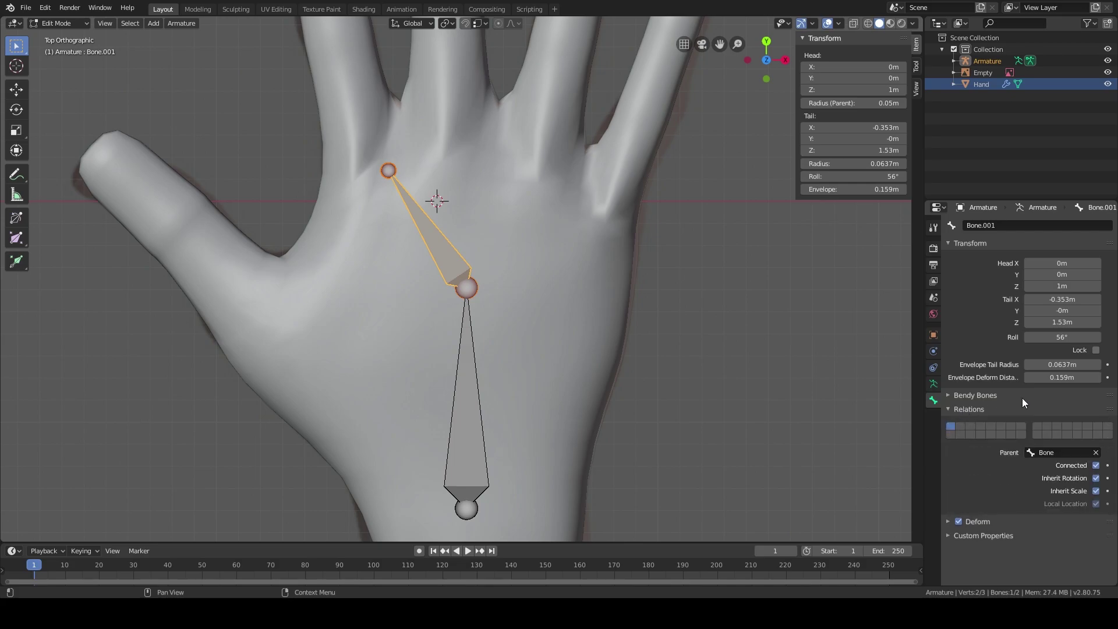
pyautogui.click(1095, 468)
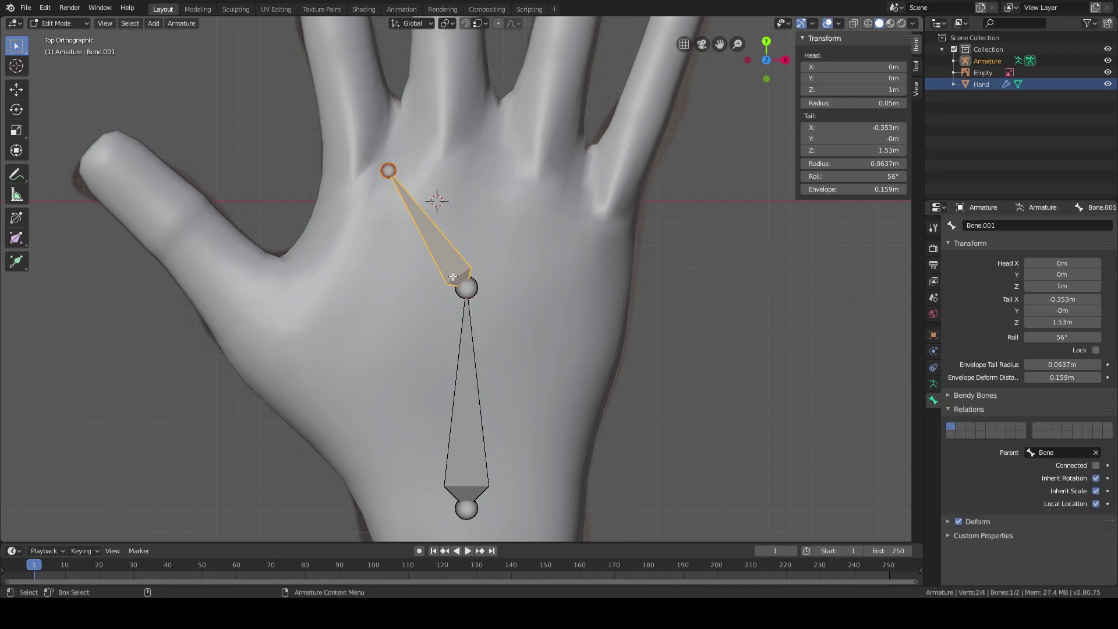
# Step: Move the disconnected bone so its base sits at the index finger's knuckle, at about X -0.474 m, Z 1.61 m
pyautogui.press('g')
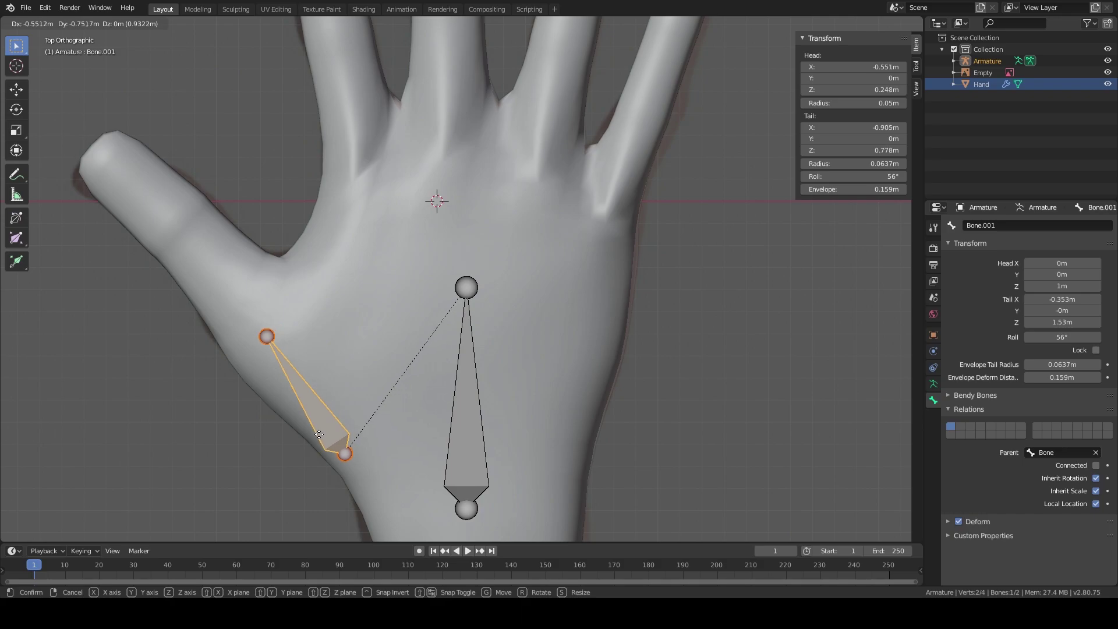
pyautogui.click(338, 114)
pyautogui.keyDown('shift'); pyautogui.moveTo(338, 114); pyautogui.dragTo(397, 321, button='middle'); pyautogui.keyUp('shift')
pyautogui.scroll(-2, 449, 355)
pyautogui.keyDown('shift'); pyautogui.moveTo(449, 356); pyautogui.dragTo(448, 332, button='middle'); pyautogui.keyUp('shift')
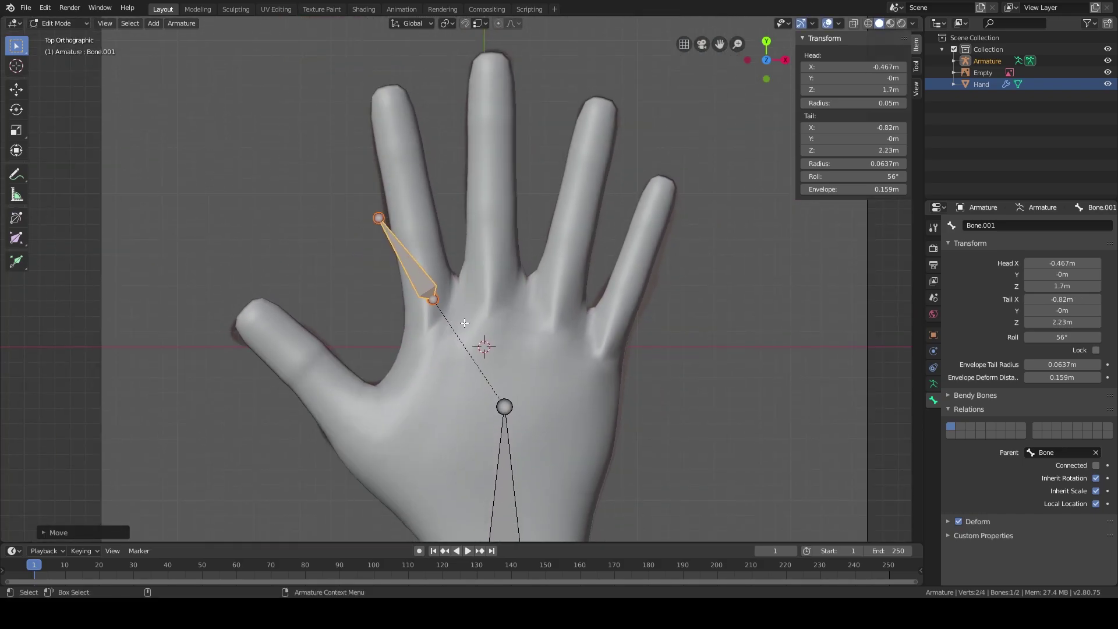
pyautogui.press('g')
pyautogui.rightClick(424, 300)
pyautogui.keyDown('shift'); pyautogui.moveTo(477, 283); pyautogui.dragTo(450, 242, button='middle'); pyautogui.keyUp('shift')
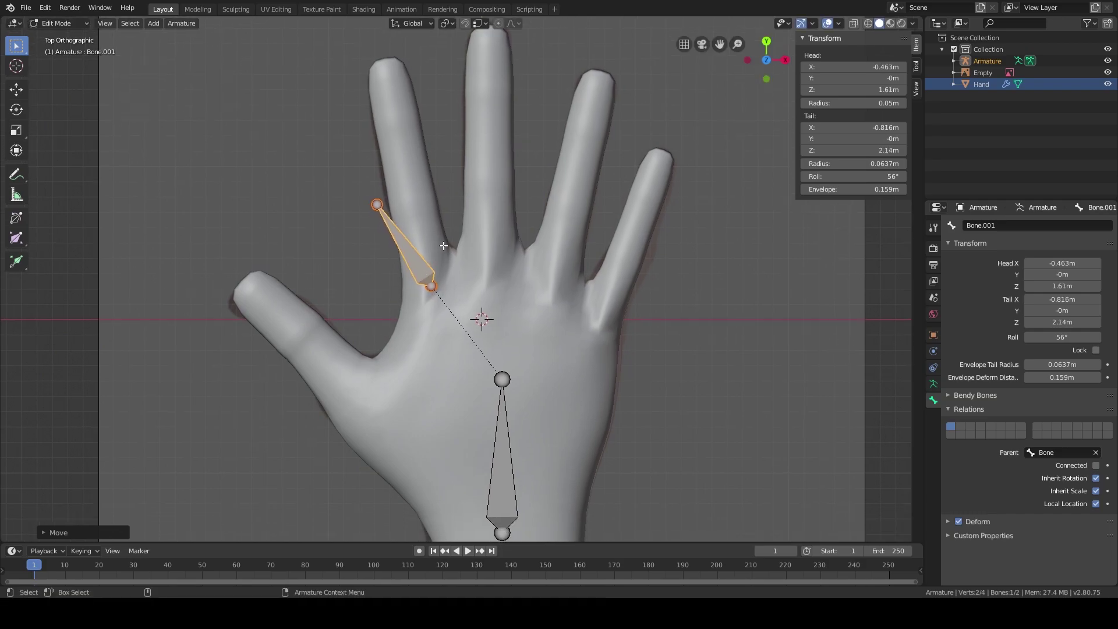
pyautogui.press('g')
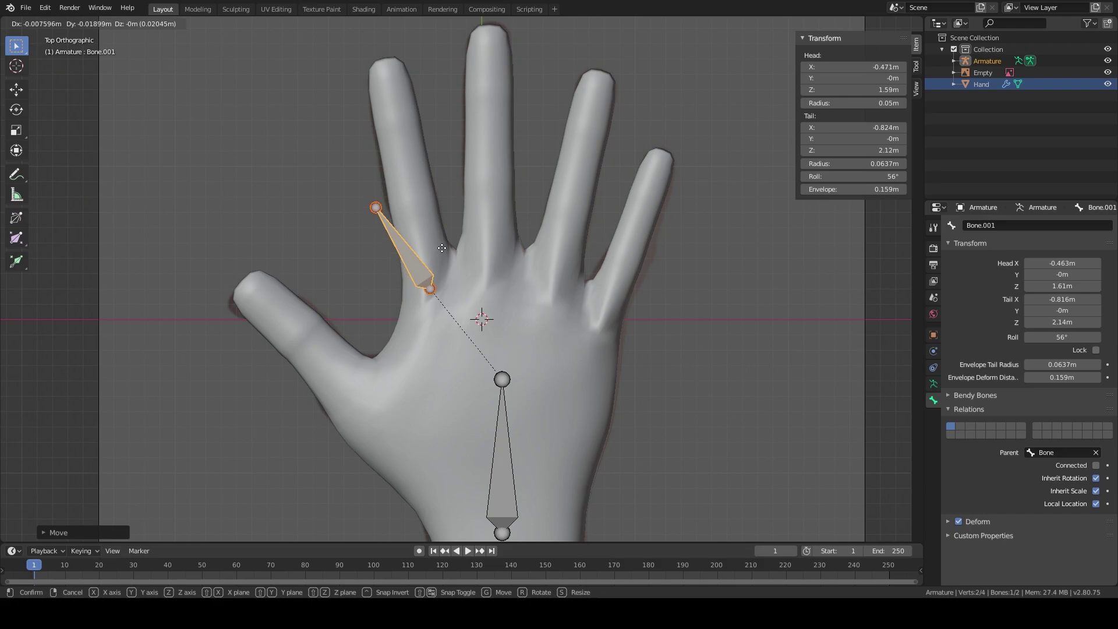
pyautogui.click(442, 245)
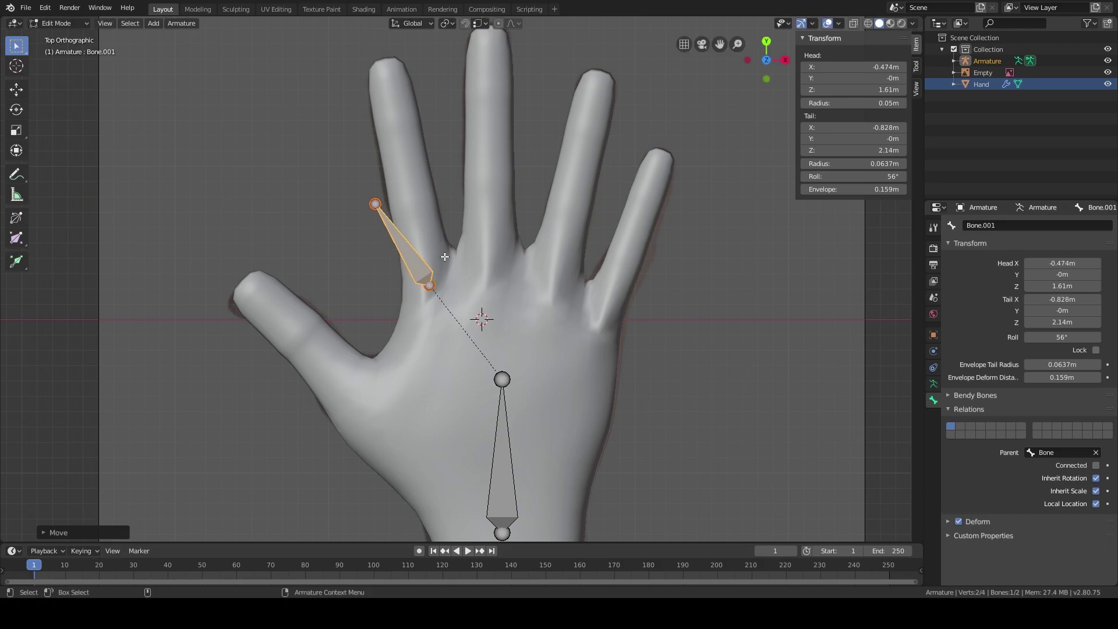
# Step: Rotate the bone around the global Z axis to follow the index finger and reposition it inside the finger's base
pyautogui.press('r')
pyautogui.press('z')
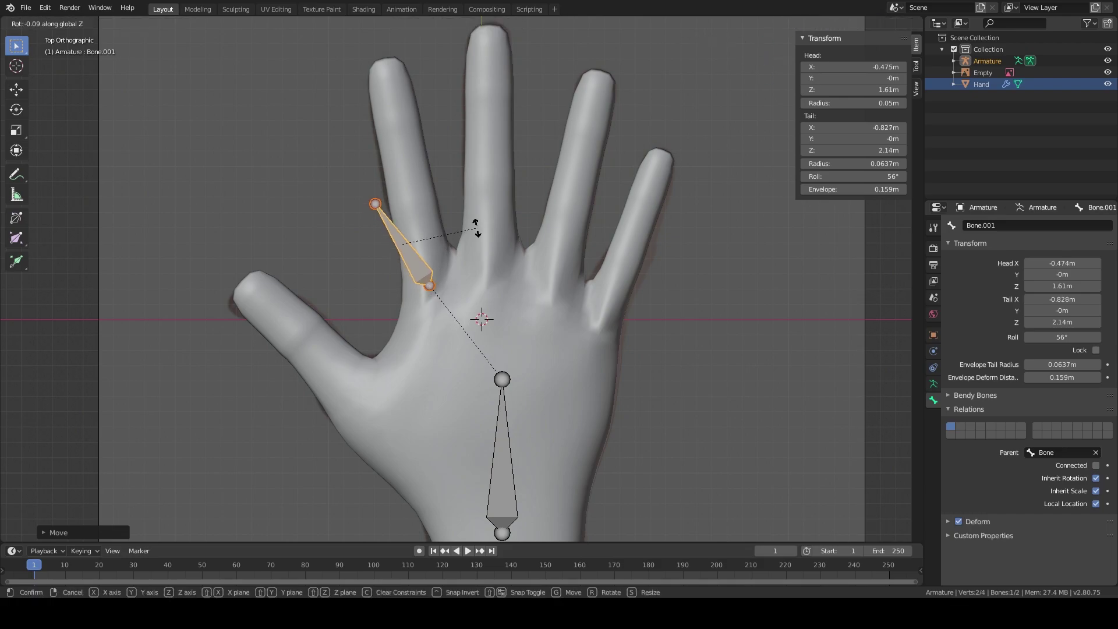
pyautogui.click(508, 262)
pyautogui.press('g')
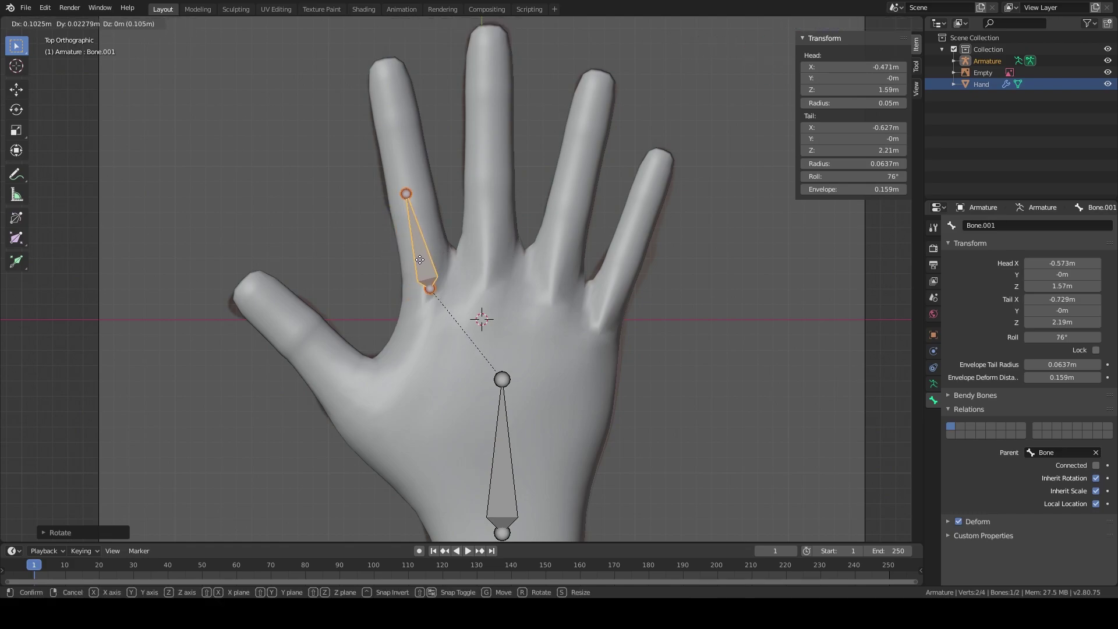
pyautogui.click(421, 260)
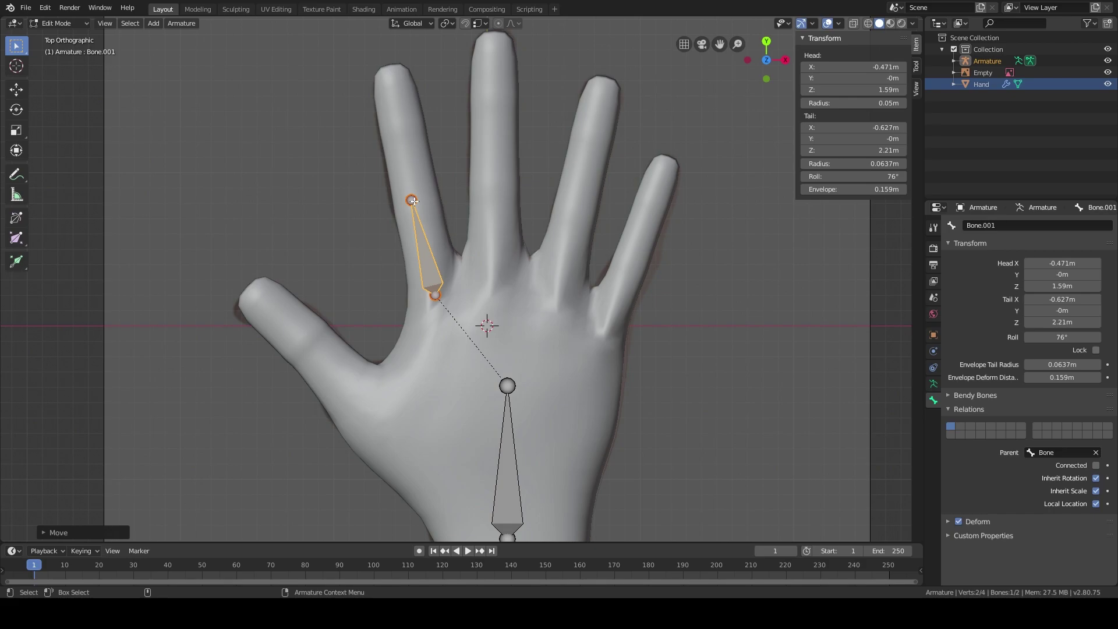
# Step: Fit the first index-finger bone between knuckle and middle joint, with its head near X -0.44 m and tail near X -0.585 m, Z 2.15 m
pyautogui.click(412, 200)
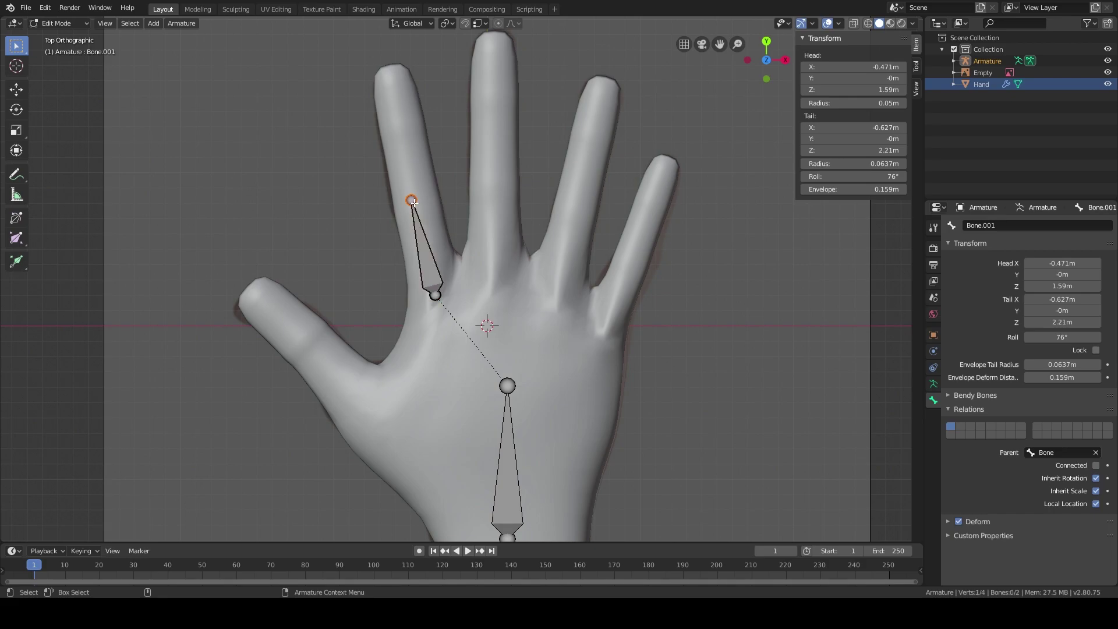
pyautogui.press('g')
pyautogui.click(413, 211)
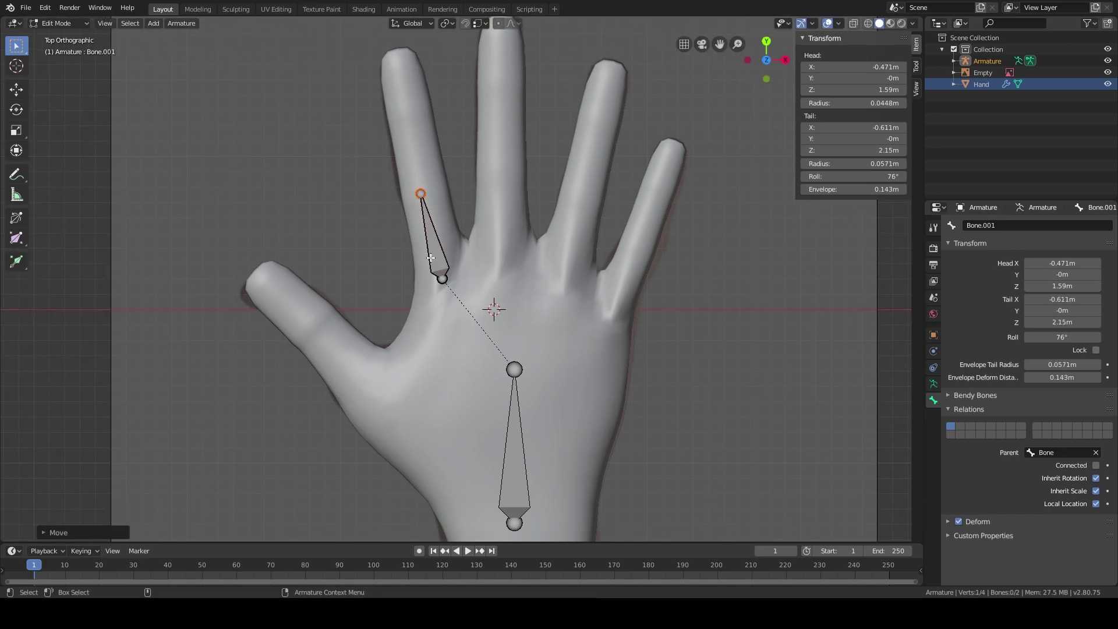
pyautogui.click(430, 258)
pyautogui.press('g')
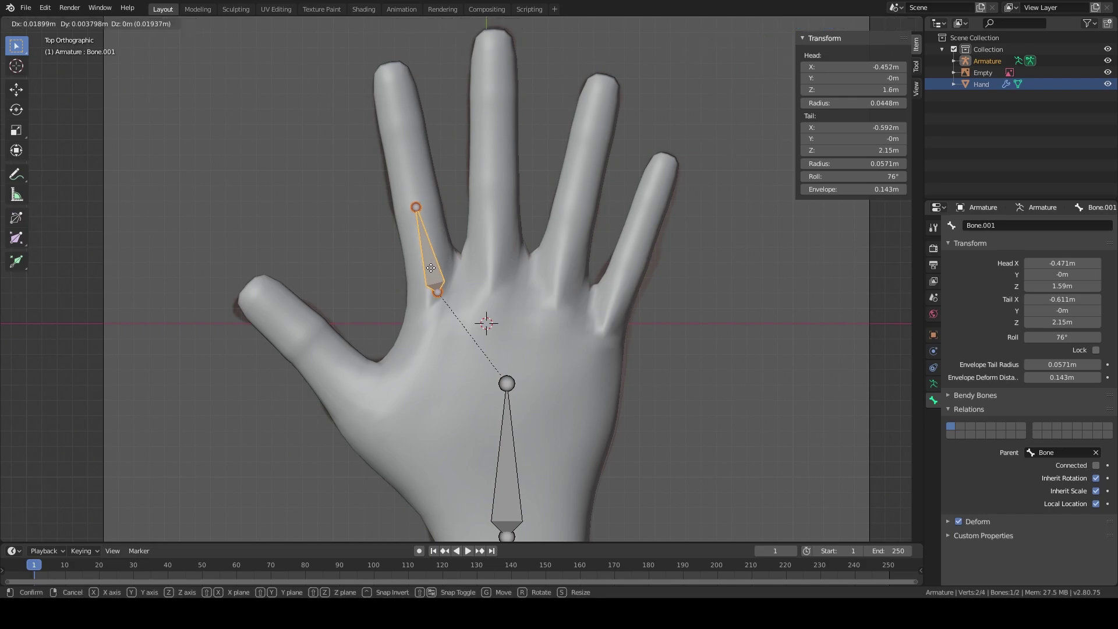
pyautogui.click(426, 233)
pyautogui.keyDown('shift'); pyautogui.moveTo(427, 233); pyautogui.dragTo(421, 251, button='middle'); pyautogui.keyUp('shift')
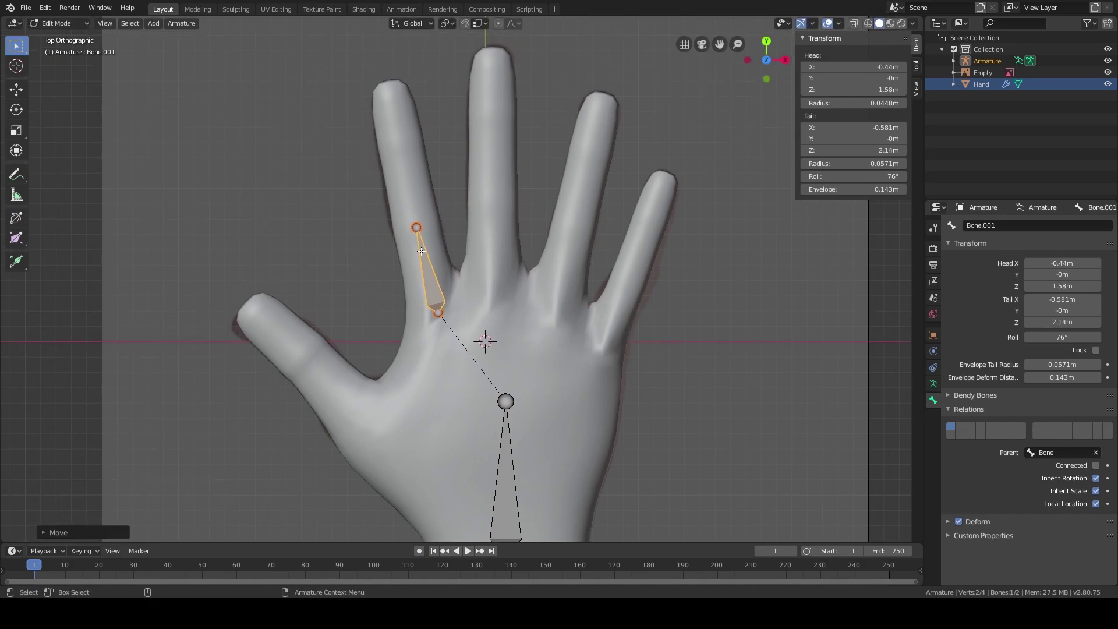
pyautogui.click(417, 226)
pyautogui.press('g')
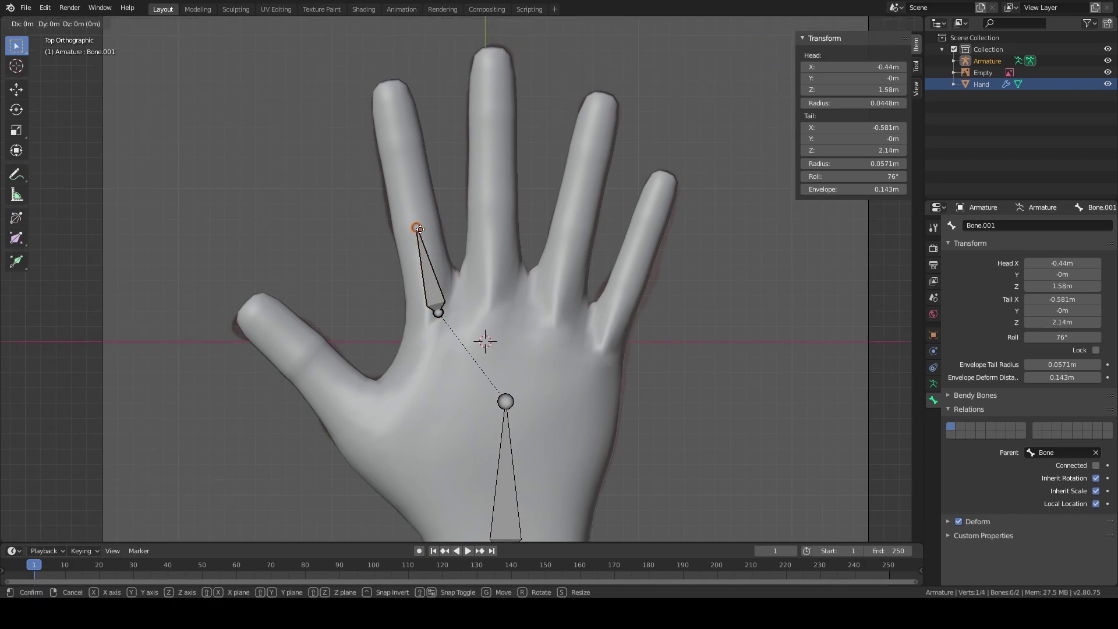
pyautogui.click(416, 212)
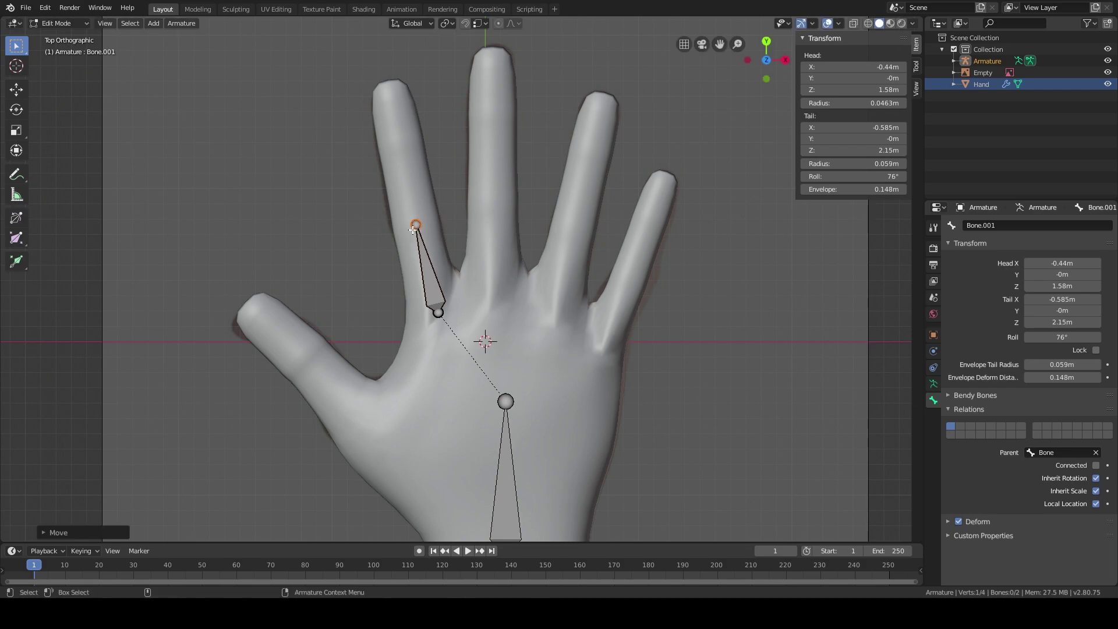
# Step: Extrude two more bones up the index finger, ending at about Z 2.63 m and at the fingertip, about Z 3.02 m
pyautogui.press('e')
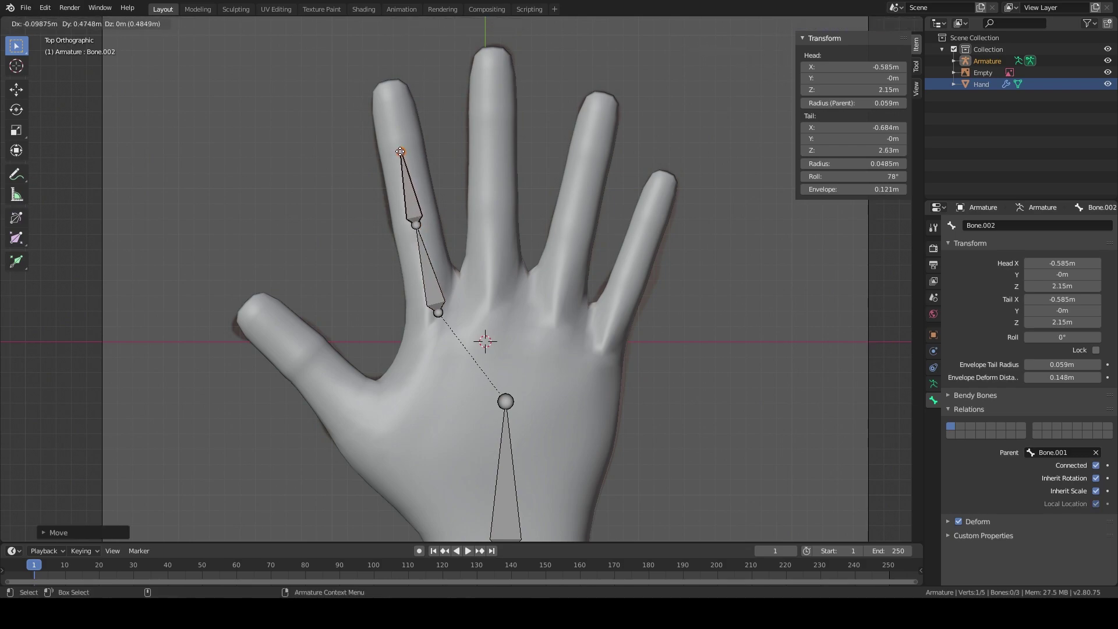
pyautogui.click(397, 153)
pyautogui.press('e')
pyautogui.click(388, 92)
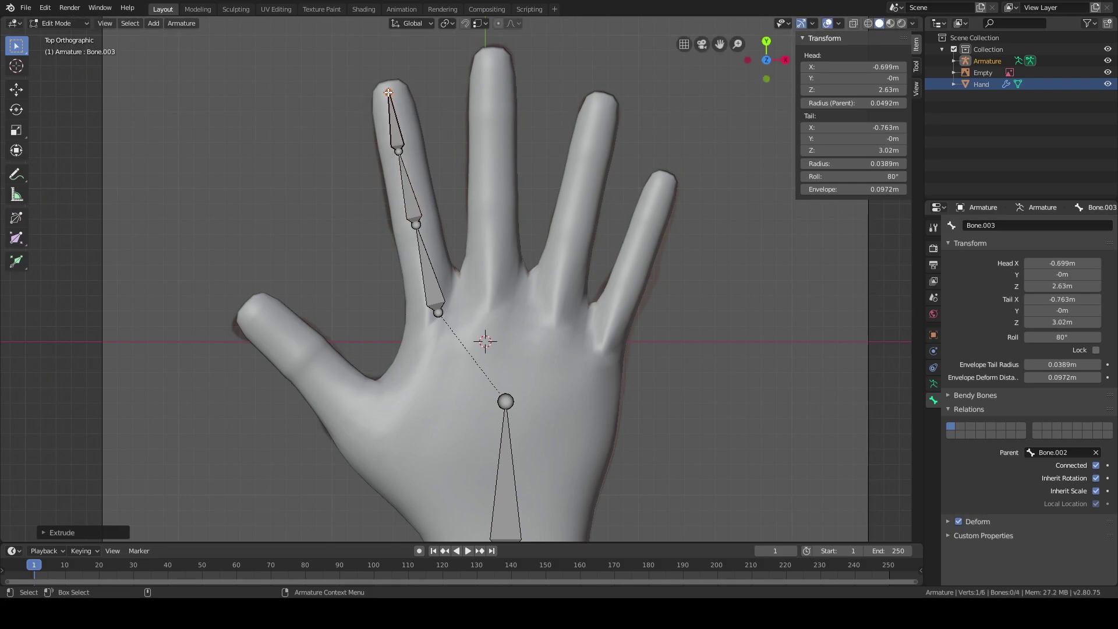
# Step: Center the two inner index-finger joints within the finger, at about X -0.684 m and X -0.577 m
pyautogui.click(399, 152)
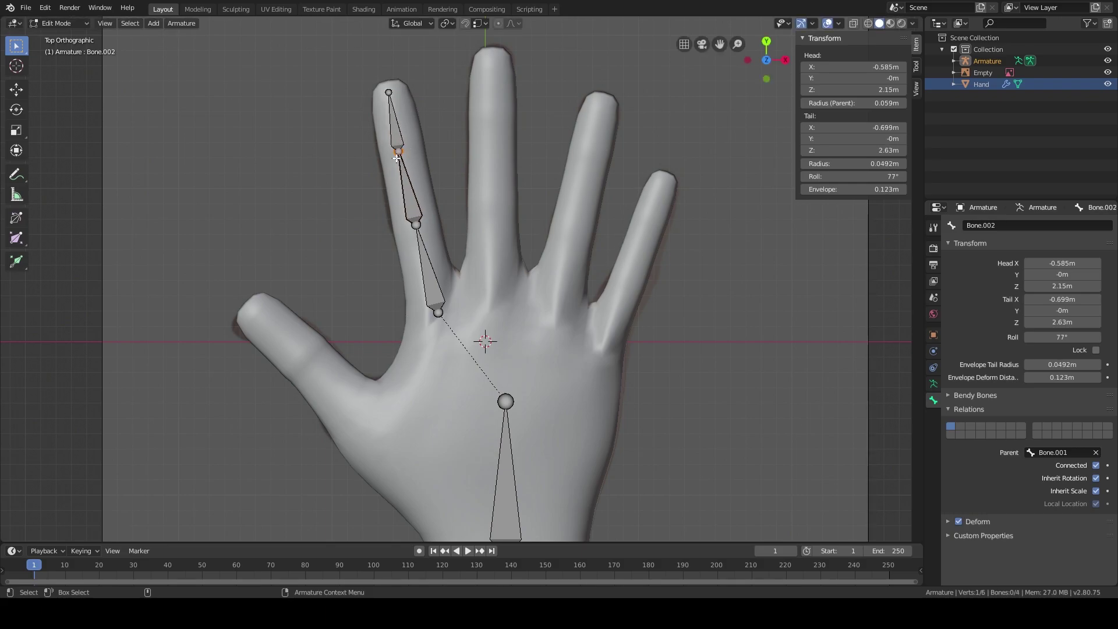
pyautogui.press('g')
pyautogui.click(421, 212)
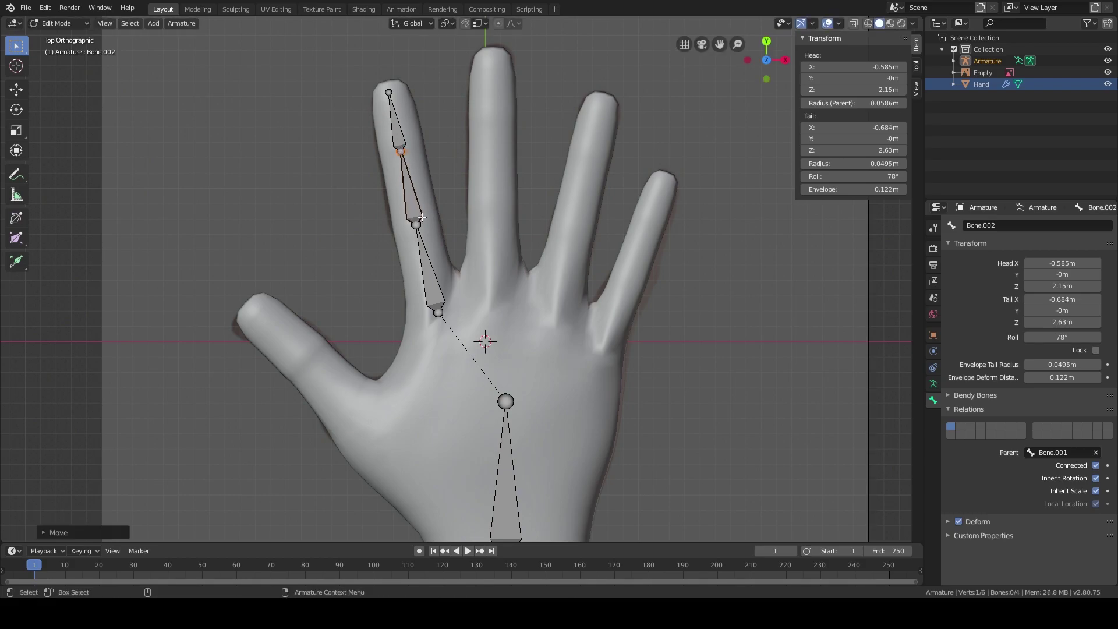
pyautogui.click(415, 224)
pyautogui.press('g')
pyautogui.click(417, 225)
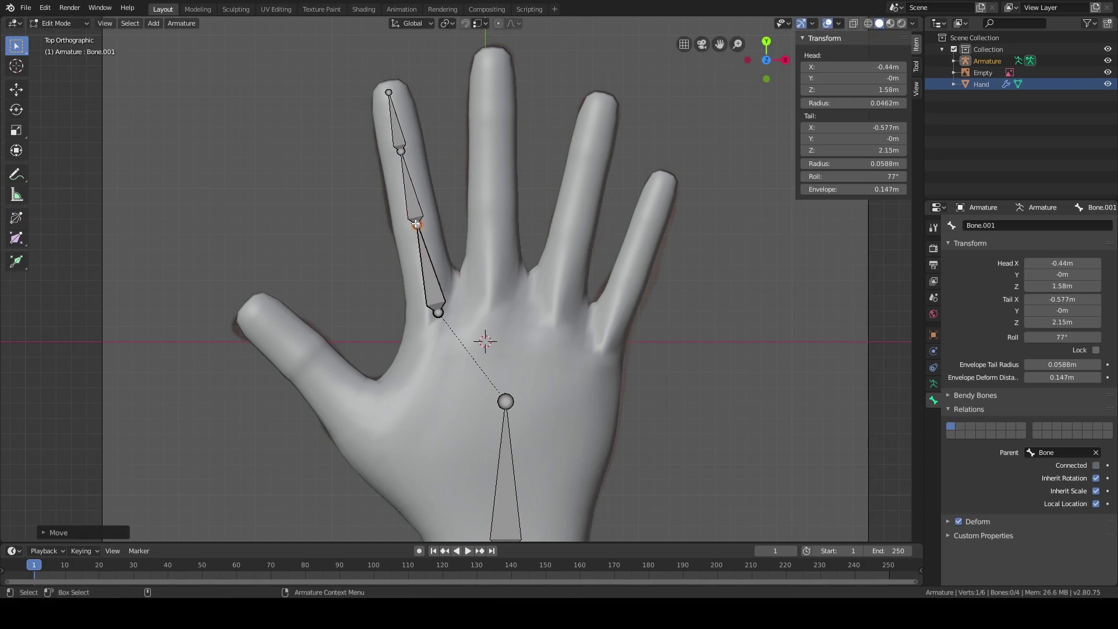
# Step: Duplicate the three index-finger bones and place the copied chain over the middle finger
pyautogui.moveTo(478, 199)
pyautogui.keyDown('shift'); pyautogui.mouseDown(button='middle')
pyautogui.moveTo(478, 175)
pyautogui.moveTo(469, 204)
pyautogui.moveTo(462, 192)
pyautogui.mouseUp(button='middle'); pyautogui.keyUp('shift')
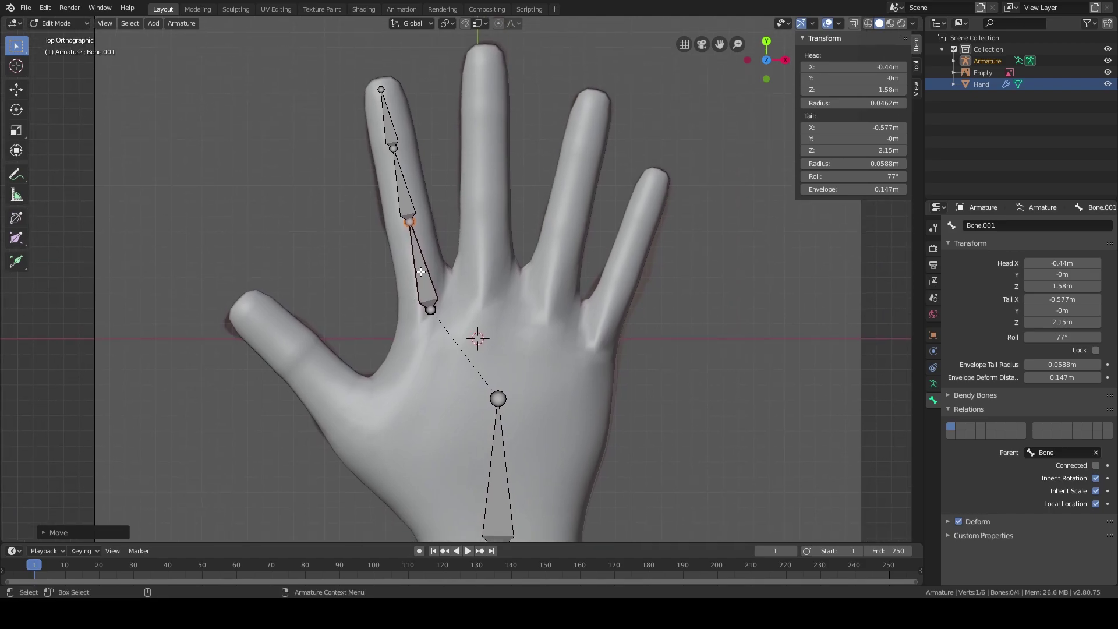
pyautogui.click(420, 272)
pyautogui.keyDown('shift'); pyautogui.click(401, 187); pyautogui.keyUp('shift')
pyautogui.keyDown('shift'); pyautogui.click(385, 122); pyautogui.keyUp('shift')
pyautogui.press('shift')
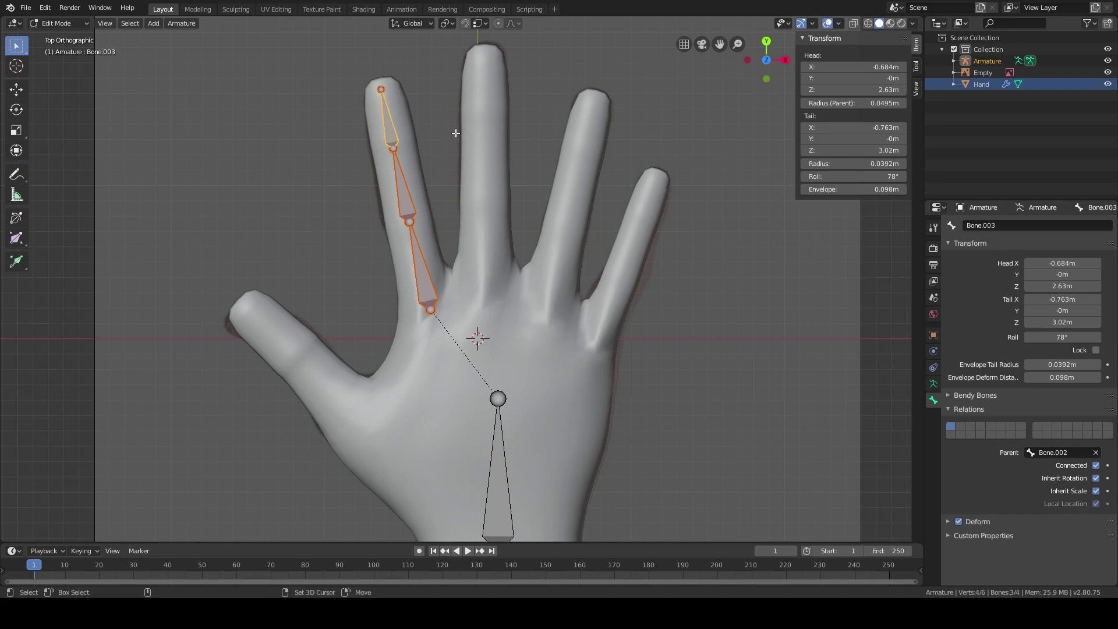
pyautogui.hotkey('shift', 'd')
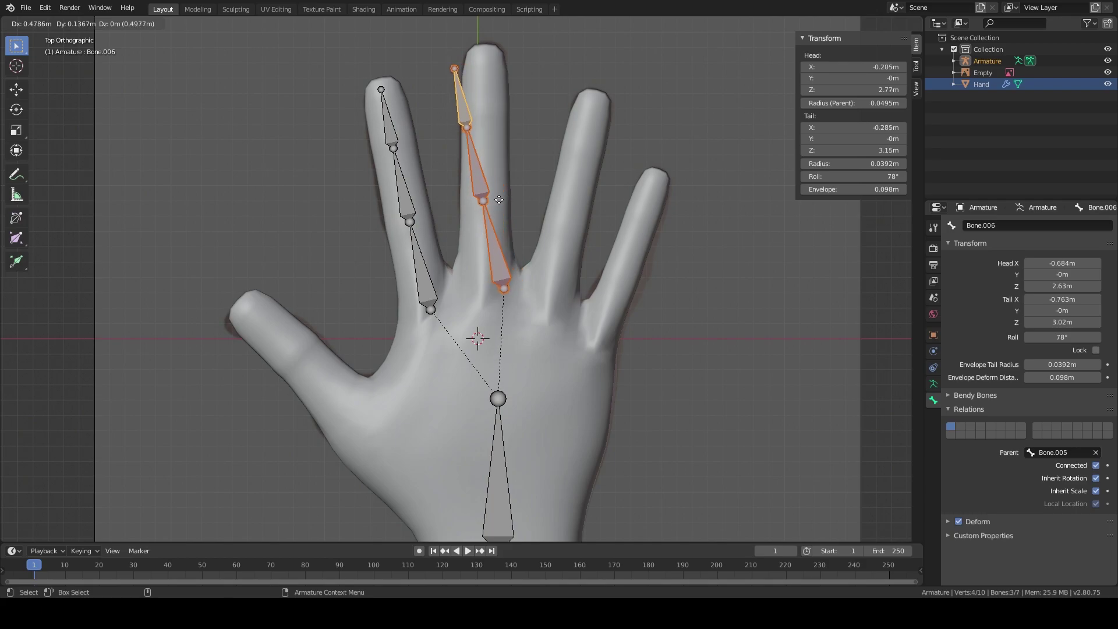
pyautogui.click(499, 198)
# Step: Fit the copied chain to the middle finger by rotating it around Z, centering it near X -0.1 m and enlarging it slightly
pyautogui.press('r')
pyautogui.press('z')
pyautogui.click(553, 175)
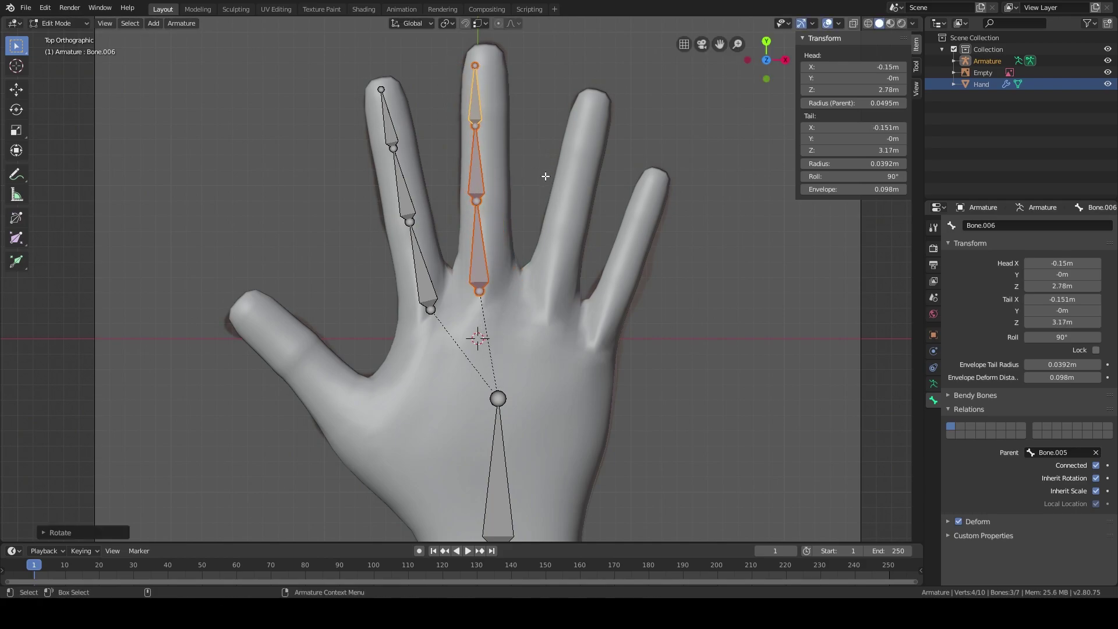
pyautogui.press('g')
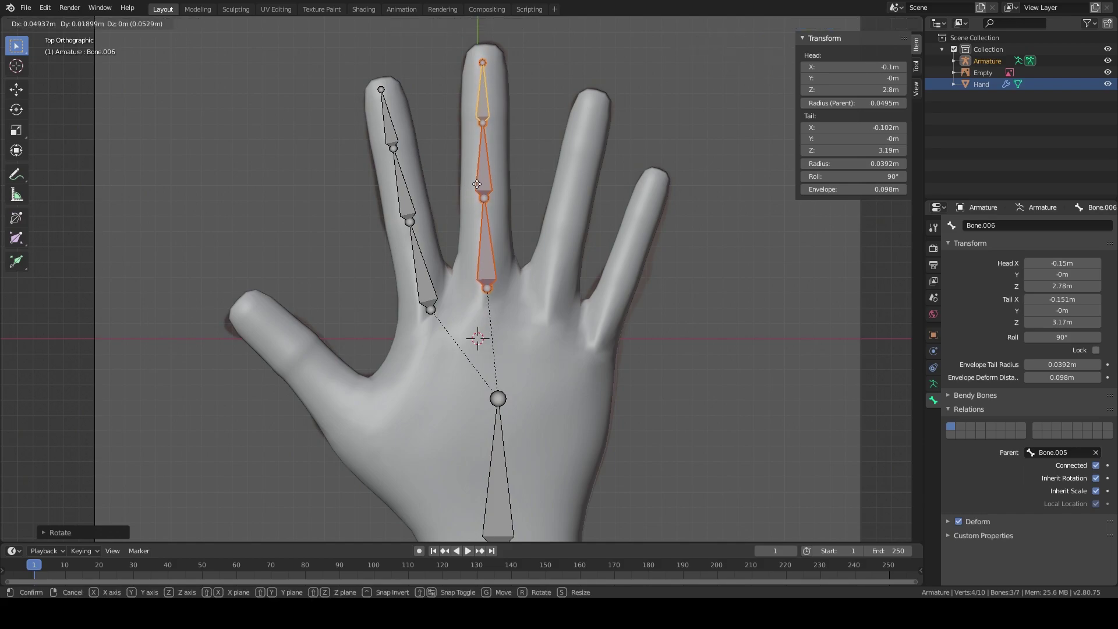
pyautogui.click(477, 188)
pyautogui.press('s')
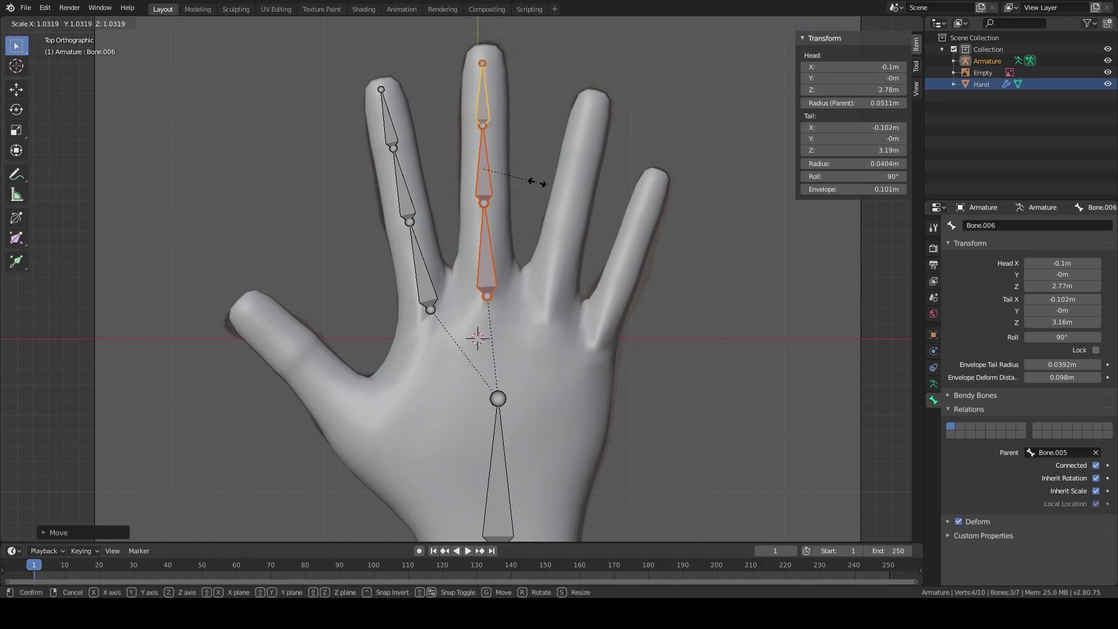
pyautogui.click(539, 182)
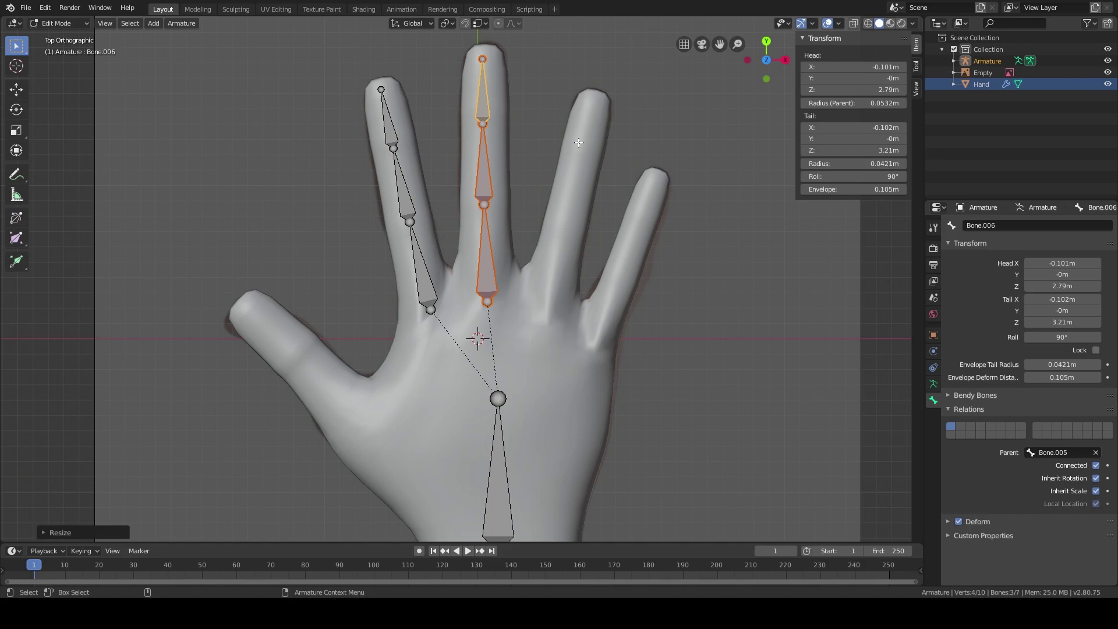
# Step: Duplicate the finger bone chain onto the ring finger and again onto the little finger, rotating and scaling each copy to fit
pyautogui.keyDown('shift'); pyautogui.scroll(2, 553, 210); pyautogui.keyUp('shift')
pyautogui.hotkey('shift', 'd')
pyautogui.click(568, 228)
pyautogui.hotkey('shift', 'd')
pyautogui.click(654, 212)
pyautogui.scroll(1, 654, 212)
pyautogui.press('r')
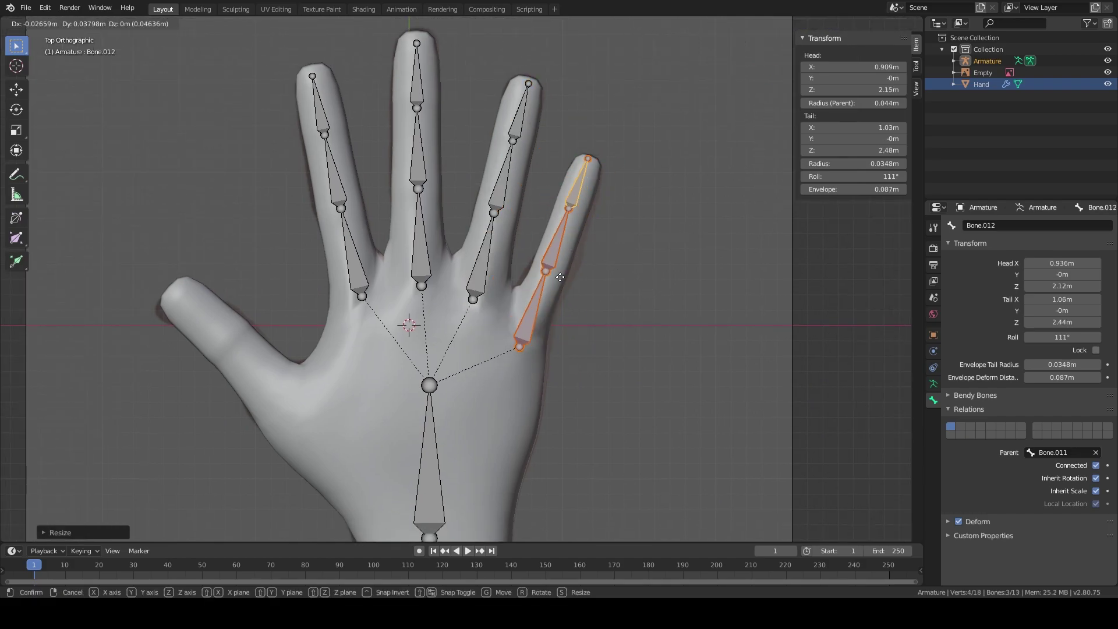
pyautogui.click(639, 268)
# Step: Duplicate the three-bone chain onto the thumb, then rotate and position it along the thumb
pyautogui.hotkey('shift', 'd')
pyautogui.click(349, 357)
pyautogui.keyDown('shift'); pyautogui.moveTo(349, 357); pyautogui.dragTo(358, 346, button='middle'); pyautogui.keyUp('shift')
pyautogui.press('r')
pyautogui.click(348, 359)
pyautogui.press('g')
pyautogui.click(271, 382)
pyautogui.keyDown('shift'); pyautogui.moveTo(321, 408); pyautogui.dragTo(354, 333, button='middle'); pyautogui.keyUp('shift')
# Step: Move the thumb's base bone toward the wrist, with its head near X -0.48 m, Z 0.364 m and tail near X -0.969 m, Z 0.886 m
pyautogui.click(353, 336)
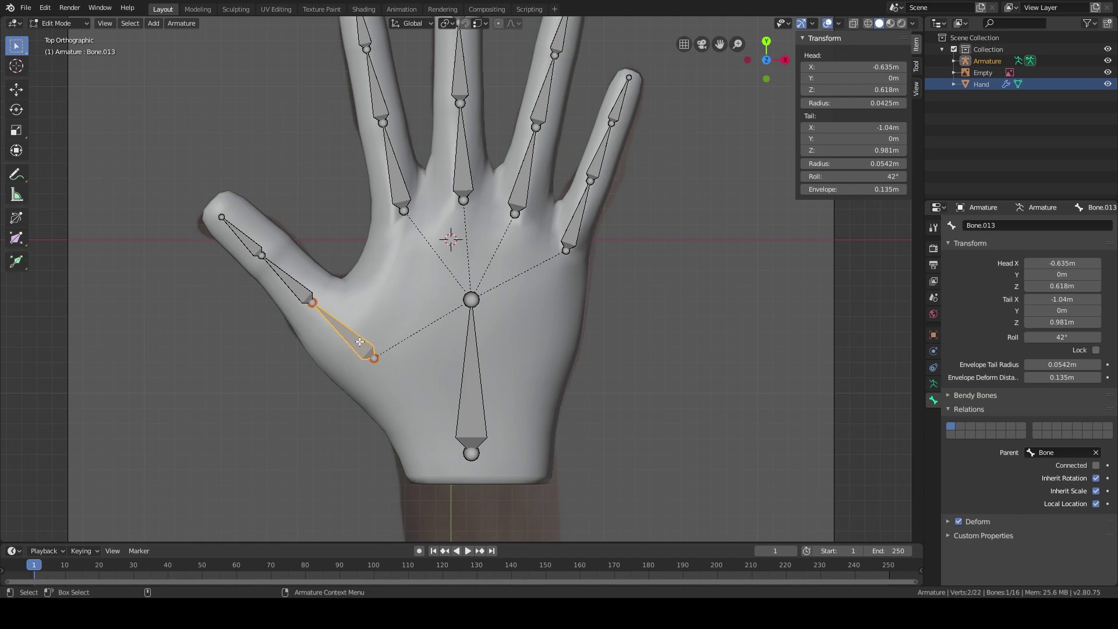
pyautogui.press('g')
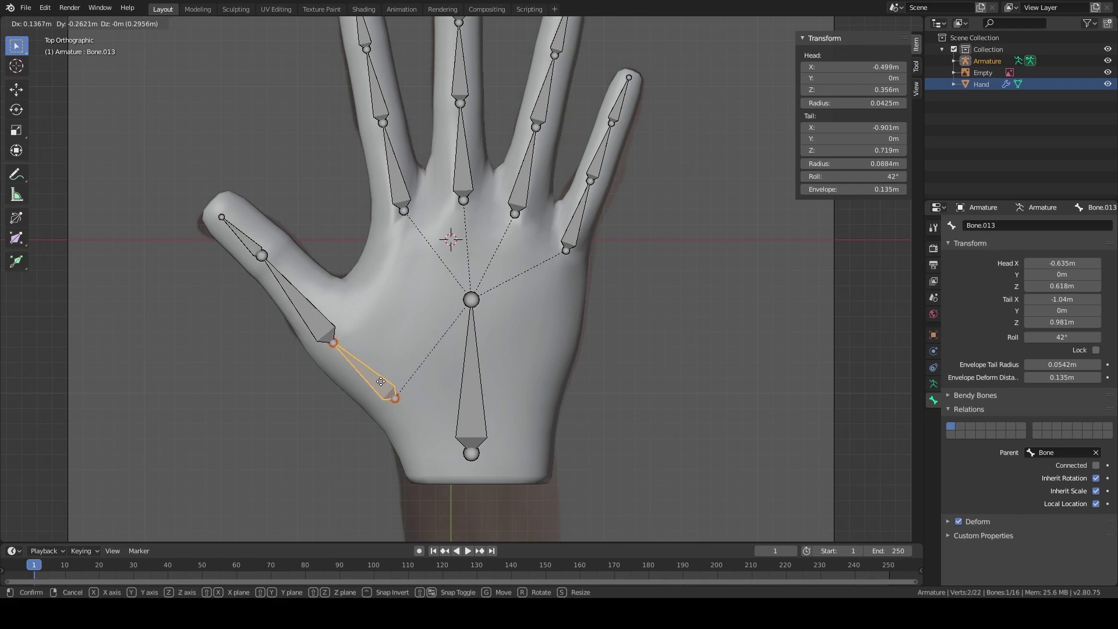
pyautogui.click(383, 381)
pyautogui.click(338, 344)
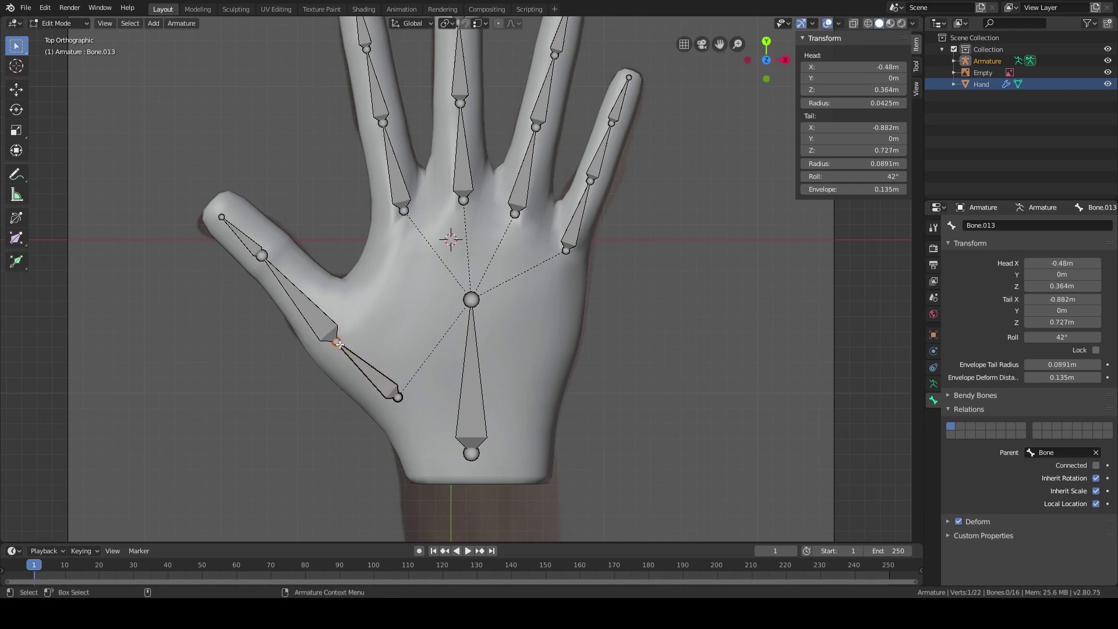
pyautogui.press('g')
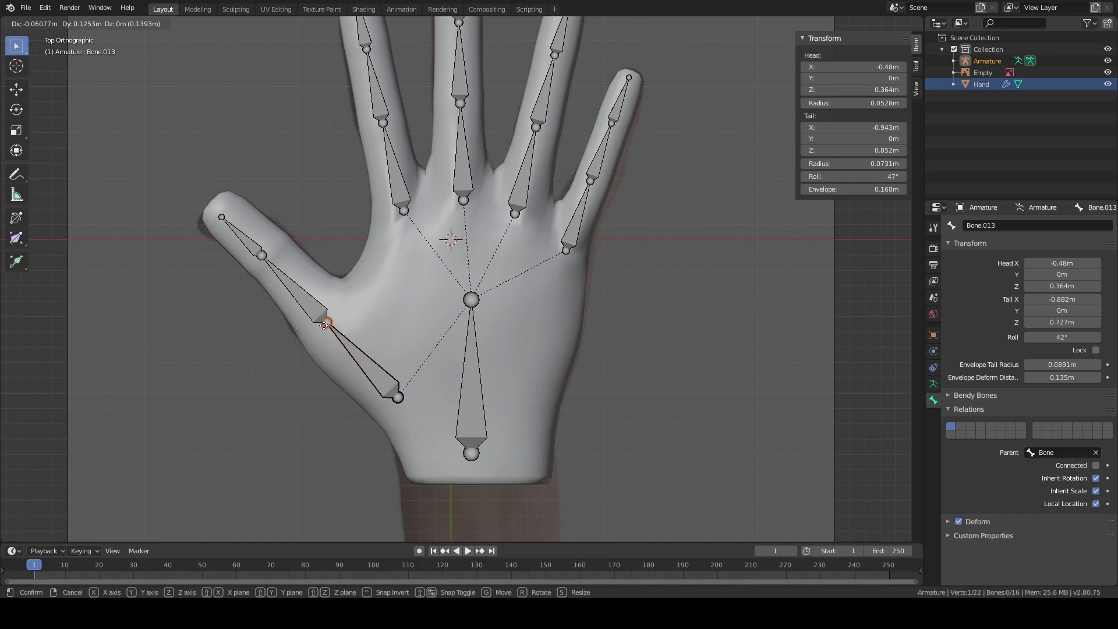
pyautogui.click(322, 330)
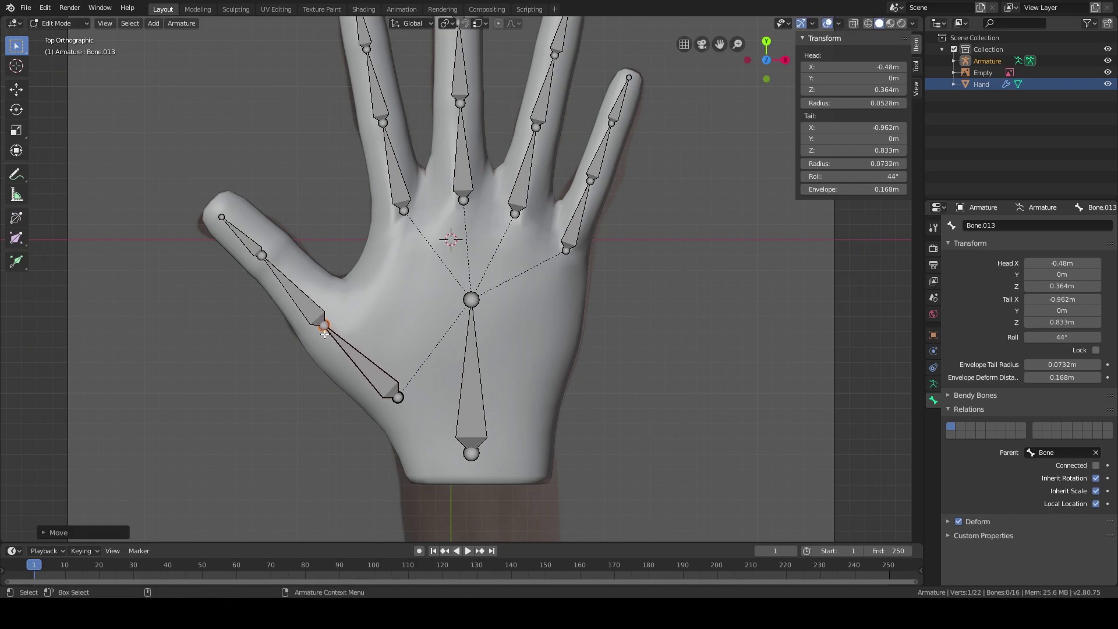
pyautogui.press('g')
pyautogui.click(322, 318)
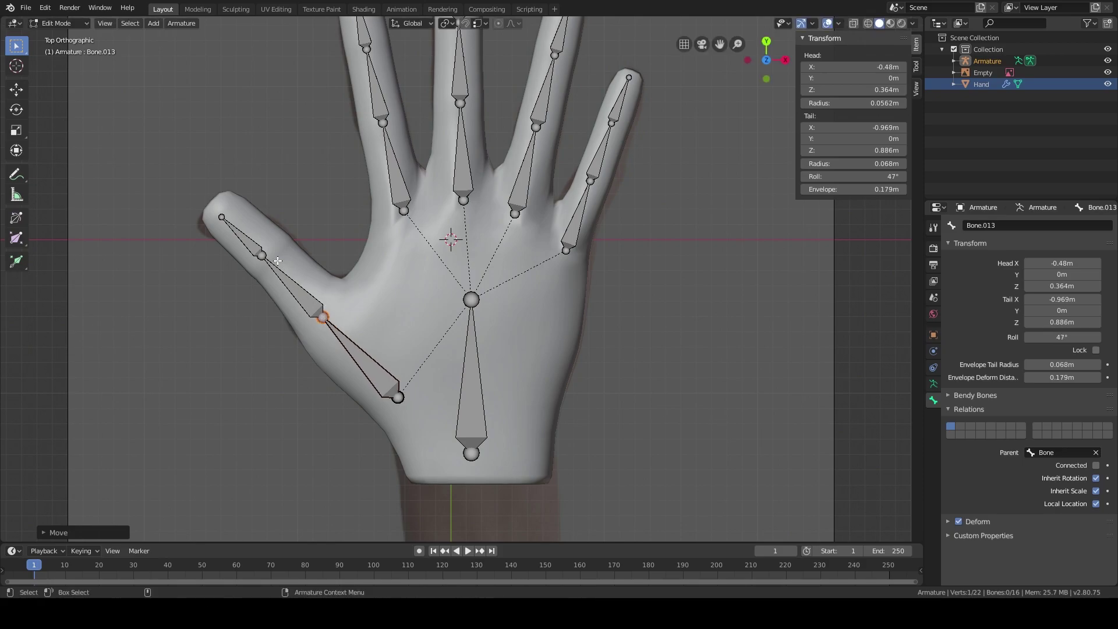
# Step: Move the thumb's outer joint to about X -1.34 m, Z 1.28 m and its tip to about X -1.66 m, Z 1.59 m
pyautogui.press('e')
pyautogui.click(244, 237)
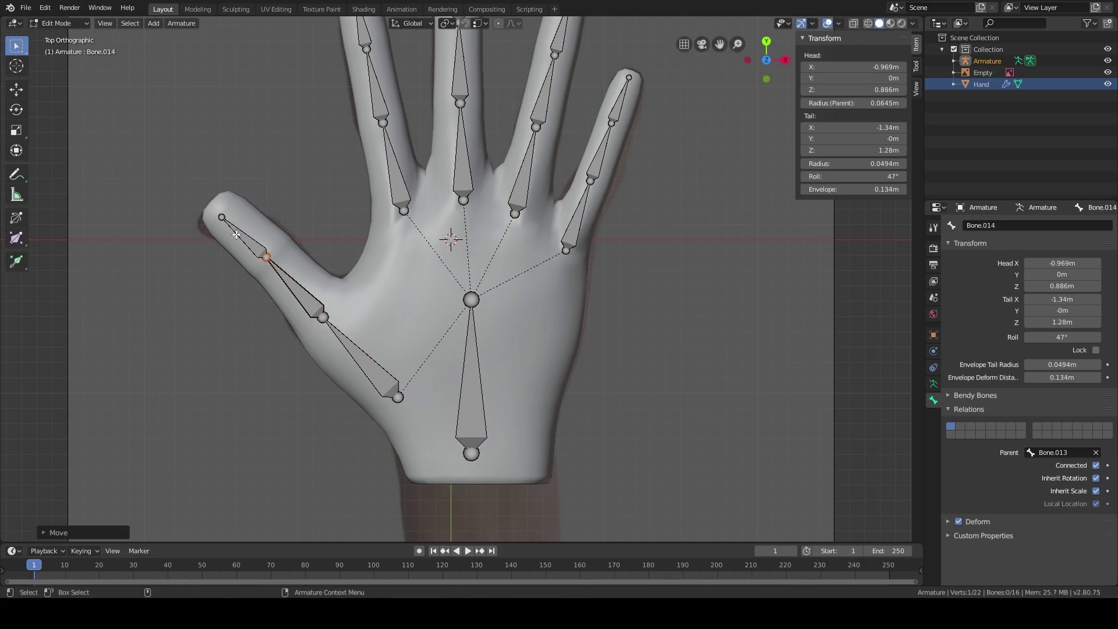
pyautogui.press('e')
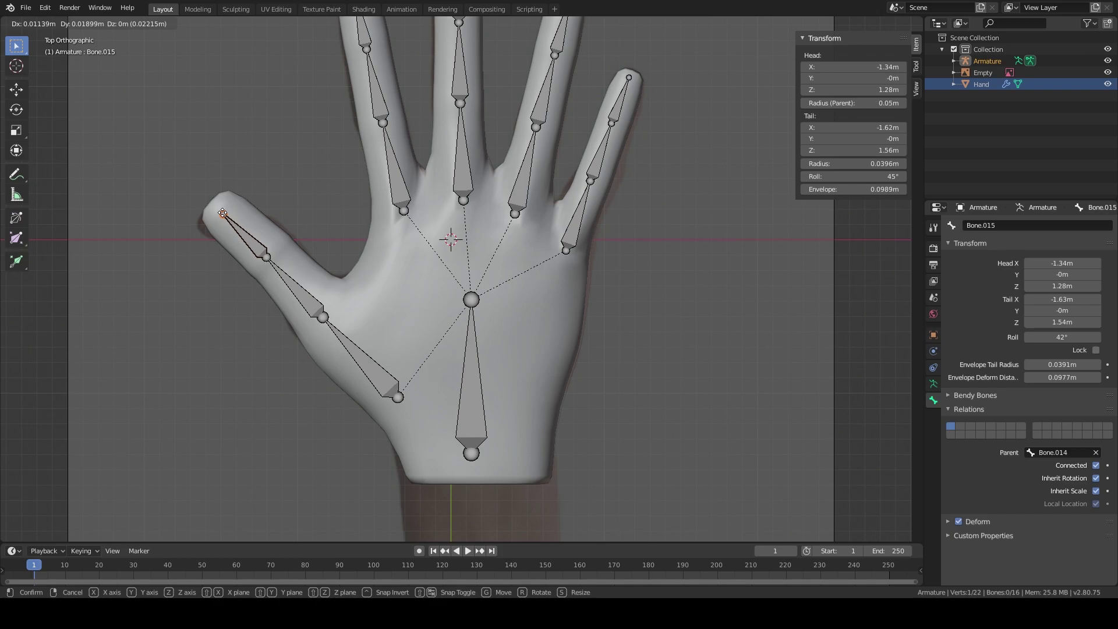
pyautogui.click(219, 209)
# Step: Move the head of the index finger's base bone to about X -0.448 m, Z 1.54 m and finish editing the armature
pyautogui.scroll(-2, 317, 205)
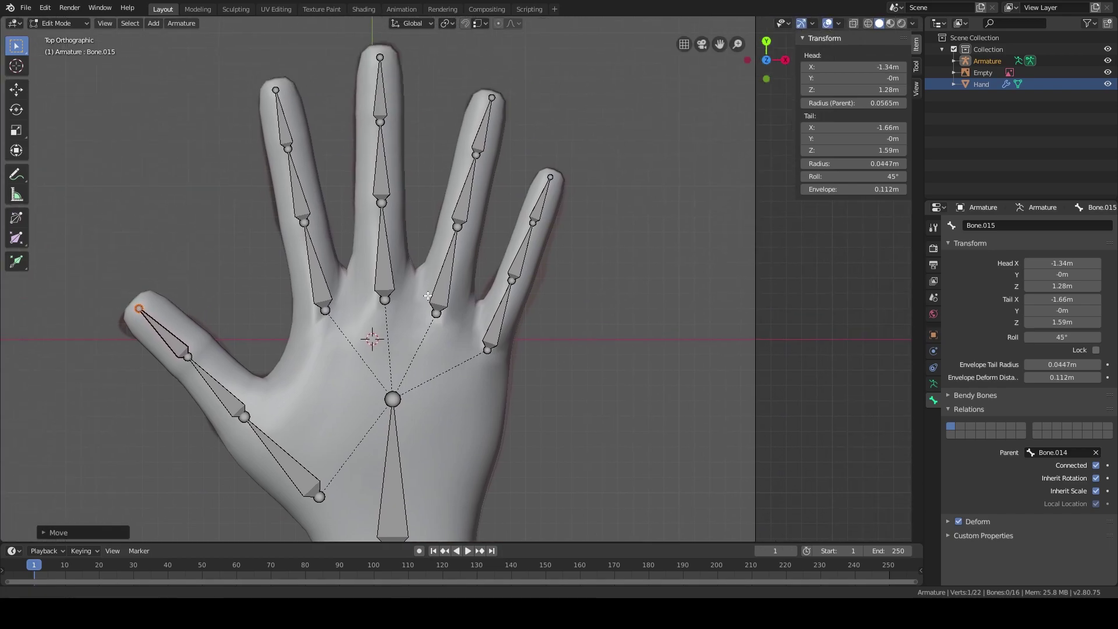
pyautogui.scroll(2, 418, 298)
pyautogui.keyDown('shift'); pyautogui.moveTo(418, 298); pyautogui.dragTo(449, 258, button='middle'); pyautogui.keyUp('shift')
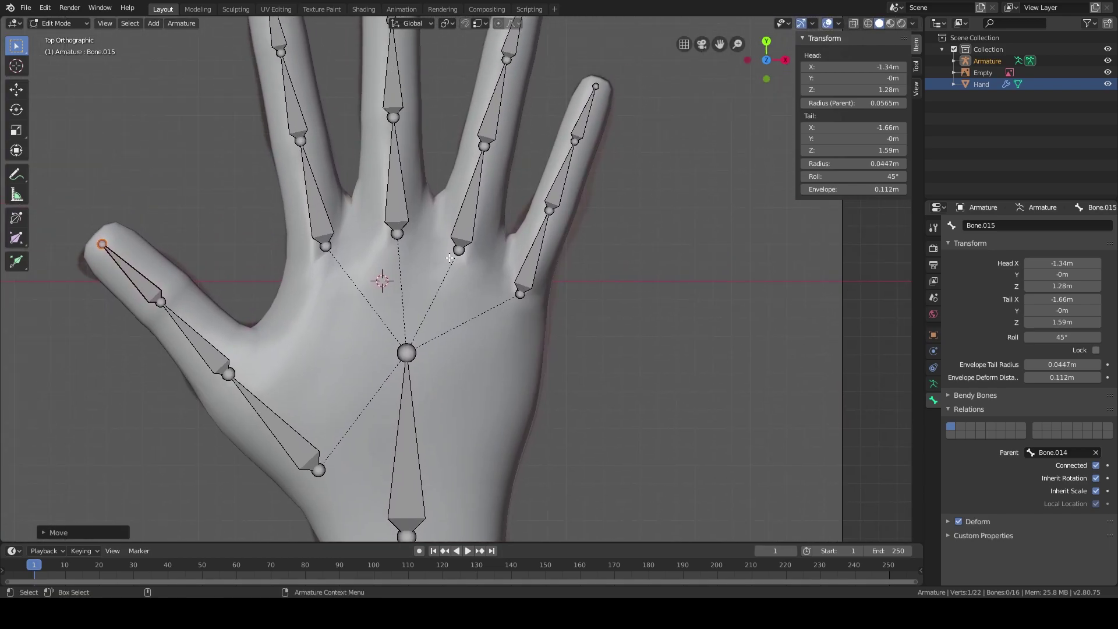
pyautogui.scroll(-2, 449, 258)
pyautogui.scroll(2, 460, 239)
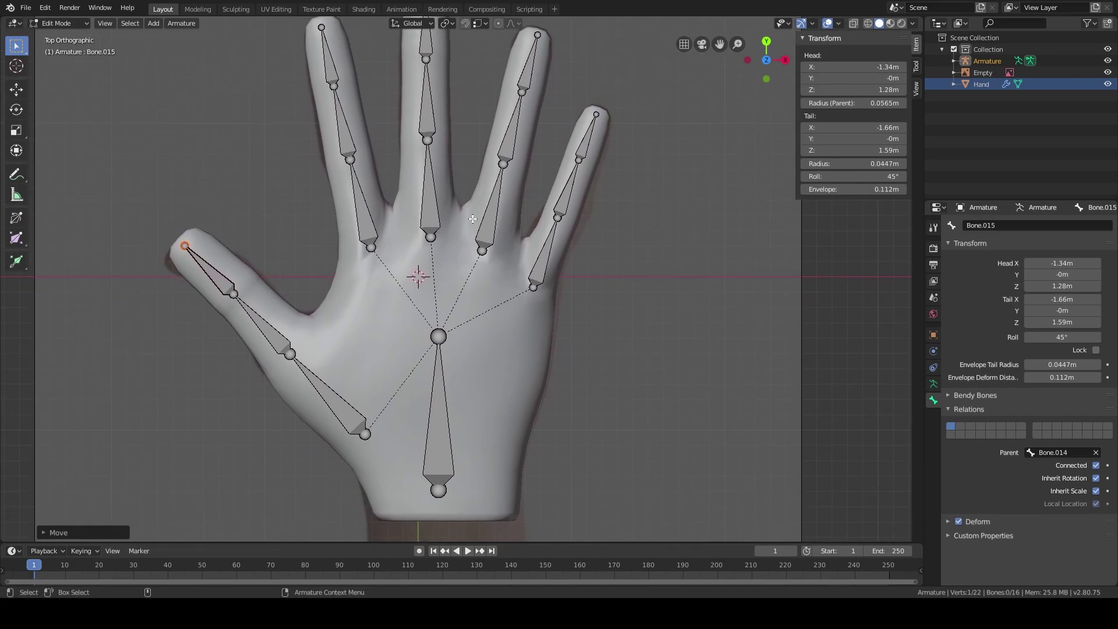
pyautogui.keyDown('shift'); pyautogui.moveTo(361, 243); pyautogui.dragTo(356, 271, button='middle'); pyautogui.keyUp('shift')
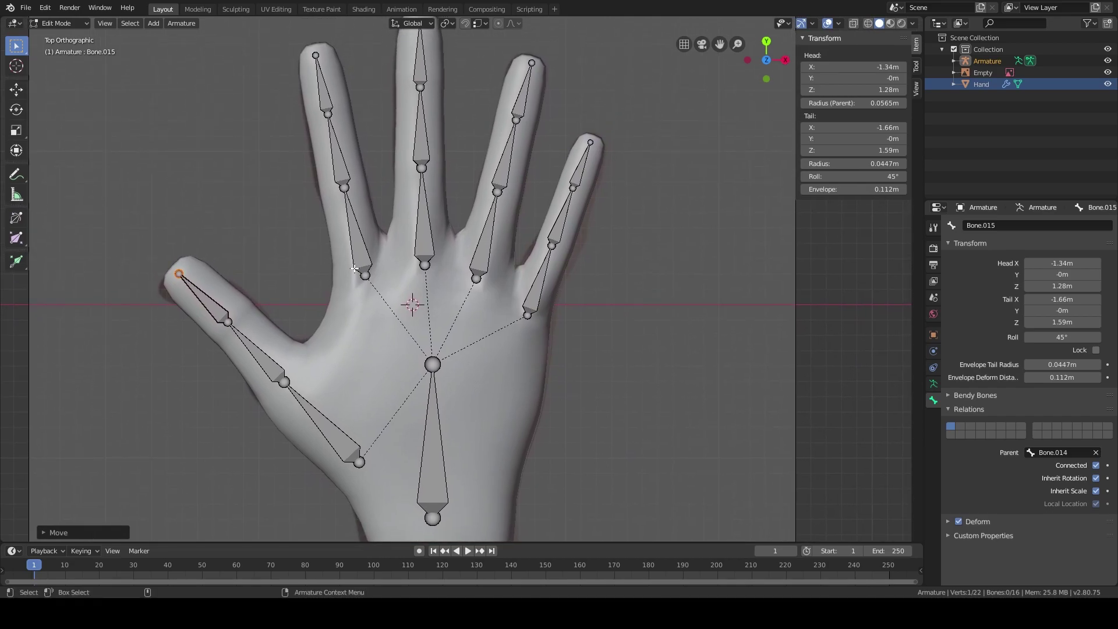
pyautogui.click(357, 251)
pyautogui.click(365, 276)
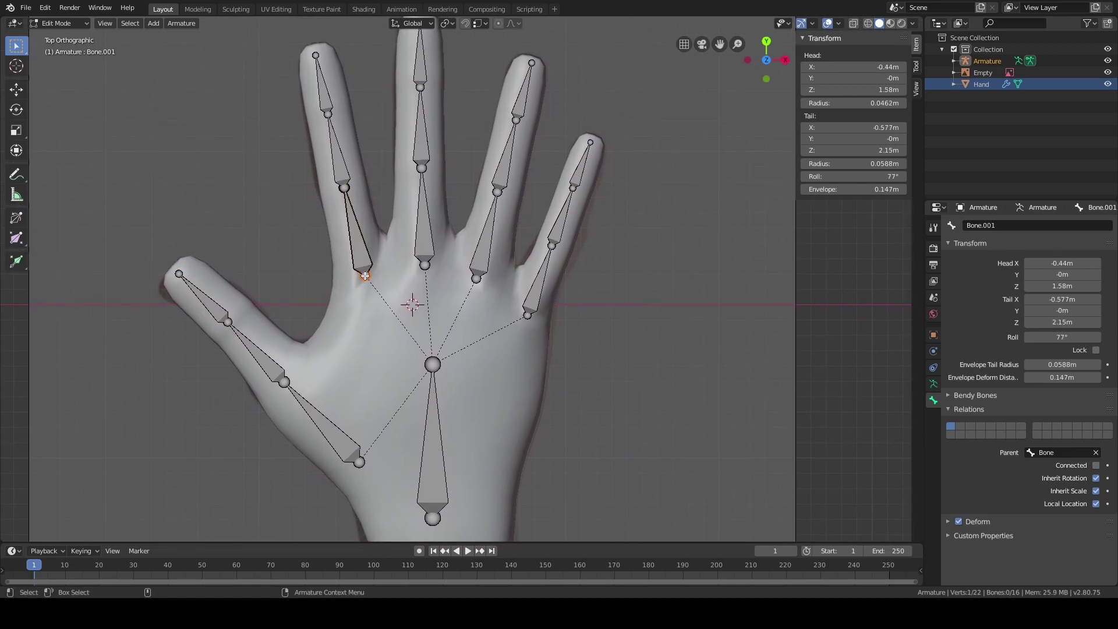
pyautogui.press('g')
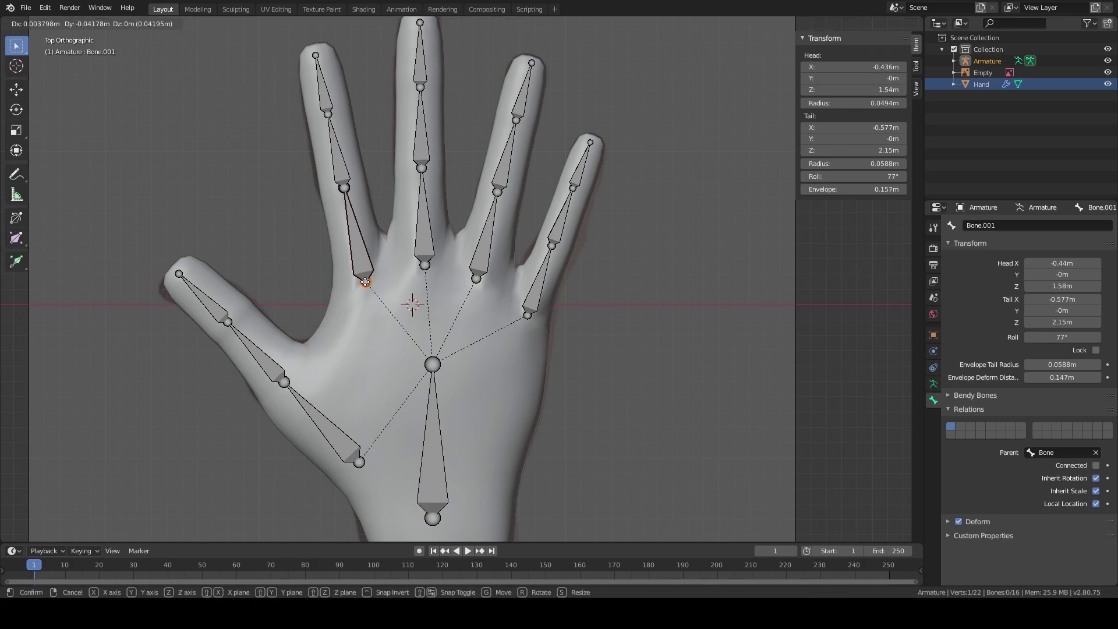
pyautogui.click(365, 282)
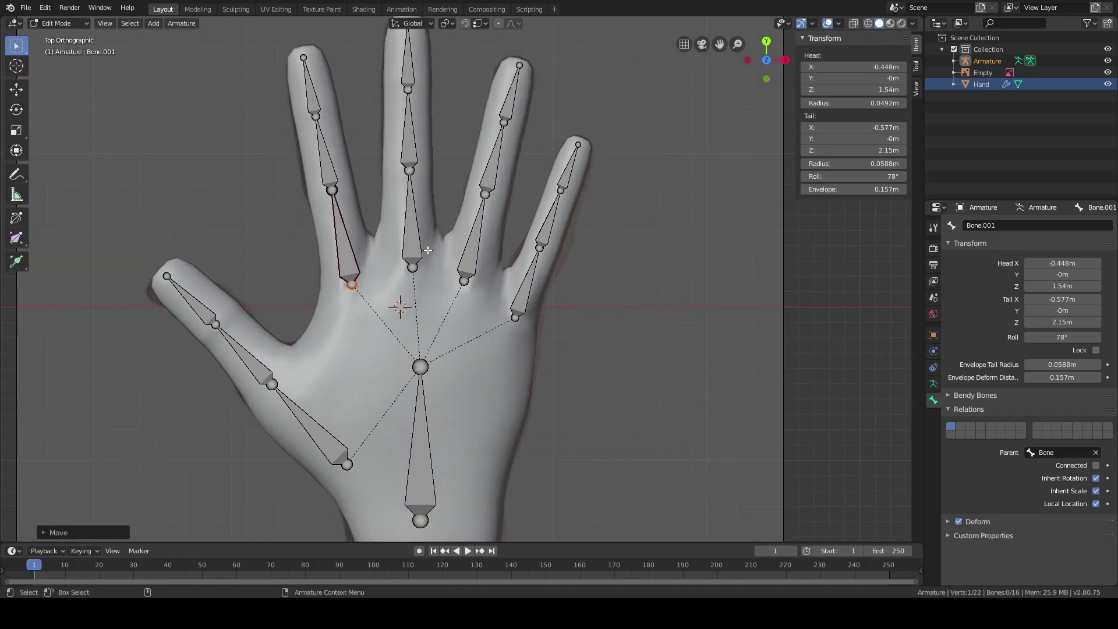
pyautogui.keyDown('shift'); pyautogui.moveTo(428, 250); pyautogui.dragTo(431, 259, button='middle'); pyautogui.keyUp('shift')
pyautogui.press('Tab')
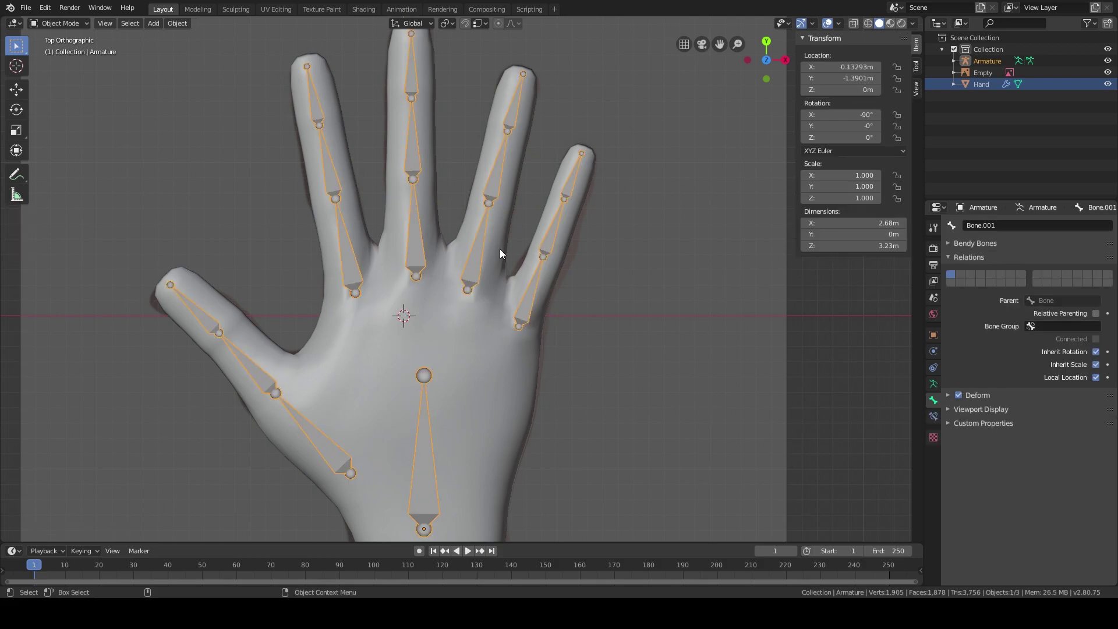
# Step: Parent the hand mesh to the armature using Armature Deform With Automatic Weights
pyautogui.scroll(-2, 491, 236)
pyautogui.keyDown('shift'); pyautogui.moveTo(492, 236); pyautogui.dragTo(501, 179, button='middle'); pyautogui.keyUp('shift')
pyautogui.scroll(2, 501, 179)
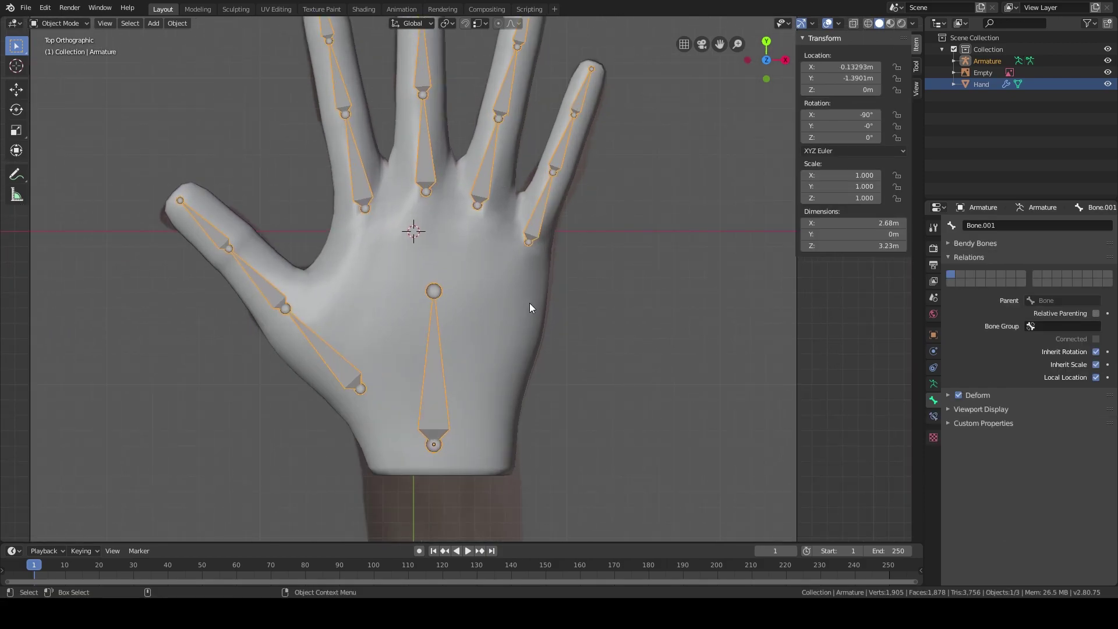
pyautogui.click(534, 326)
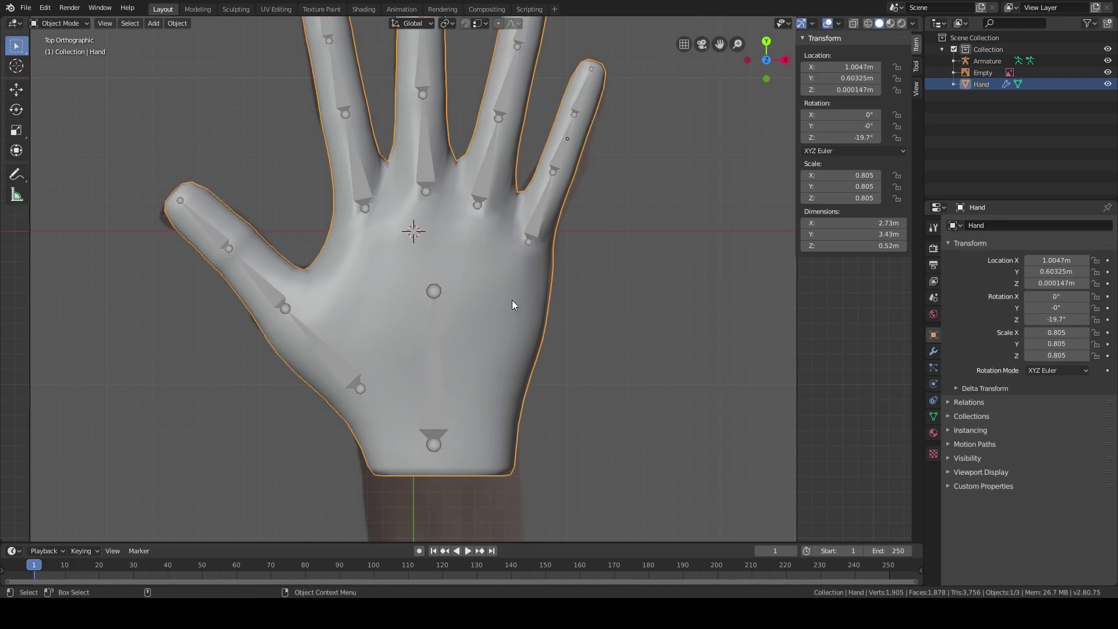
pyautogui.keyDown('shift'); pyautogui.click(538, 227); pyautogui.keyUp('shift')
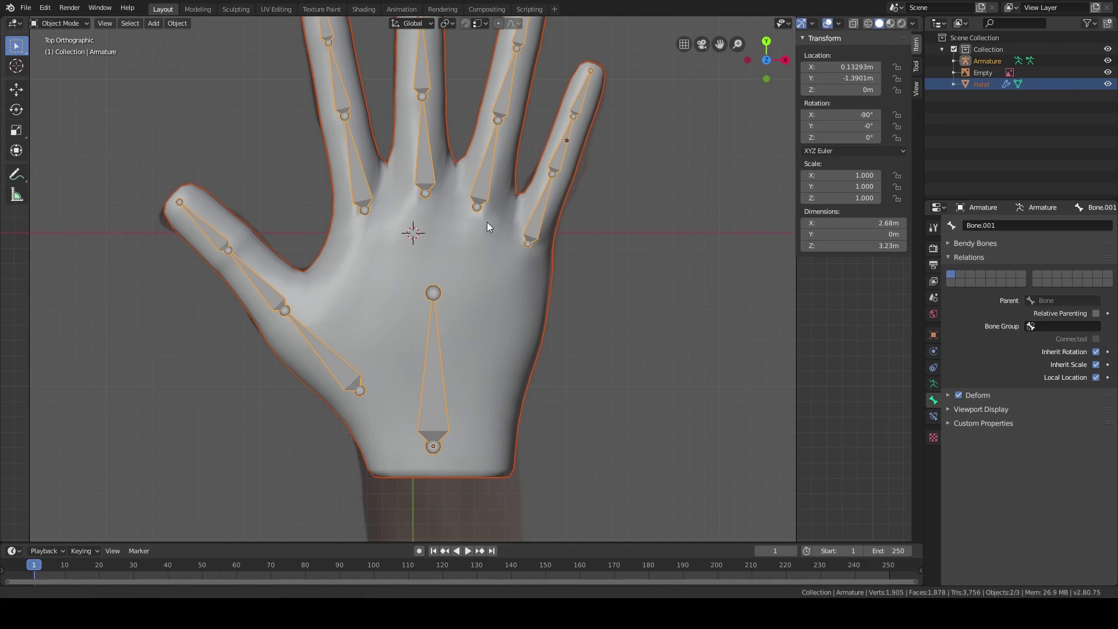
pyautogui.keyDown('shift'); pyautogui.moveTo(487, 219); pyautogui.dragTo(483, 237, button='middle'); pyautogui.keyUp('shift')
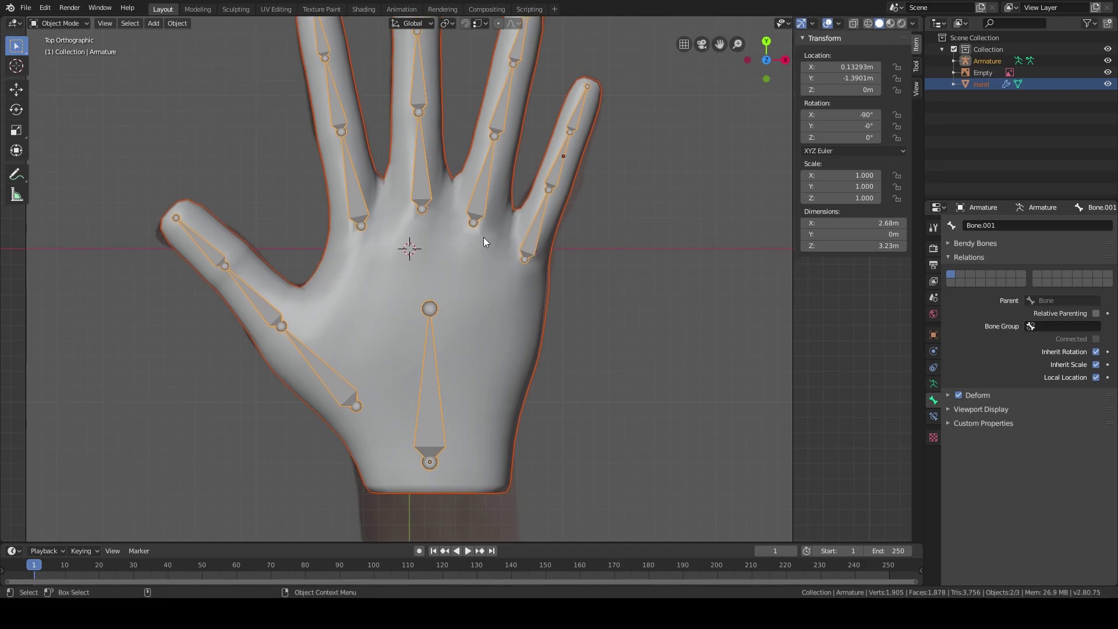
pyautogui.hotkey('ctrl', 'p')
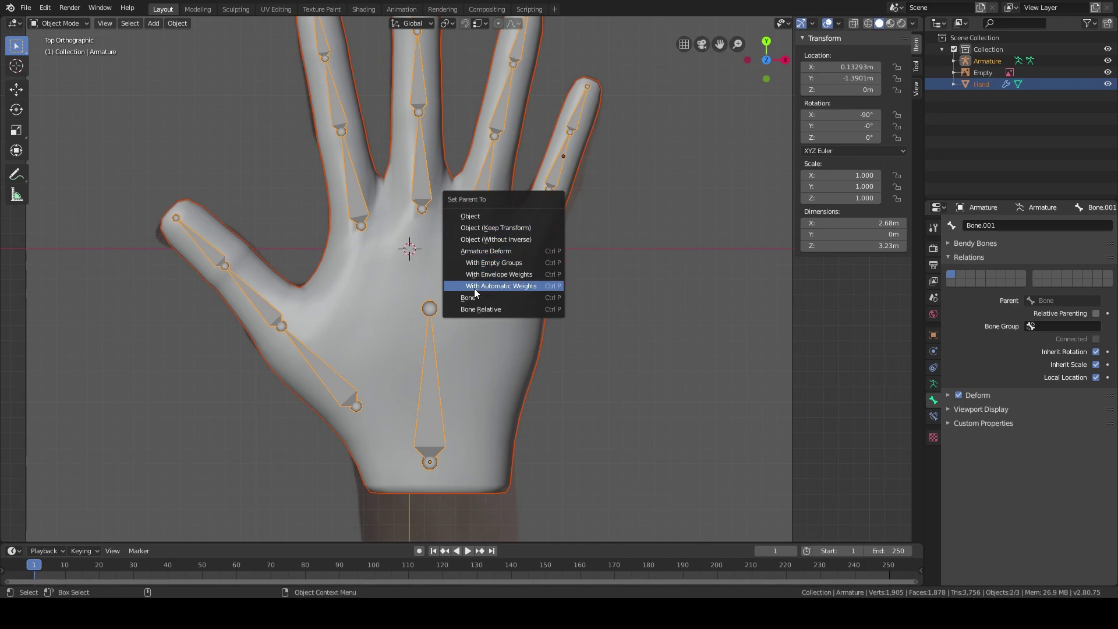
pyautogui.click(533, 285)
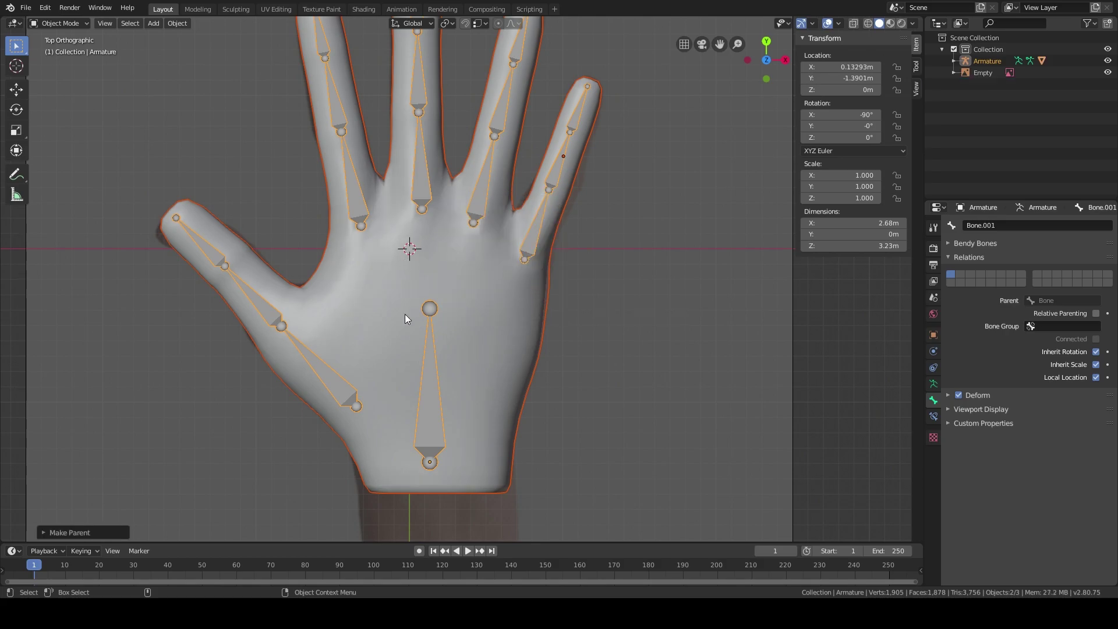
# Step: Switch the hand mesh to Weight Paint mode and view its bone weights at an angle
pyautogui.click(392, 354)
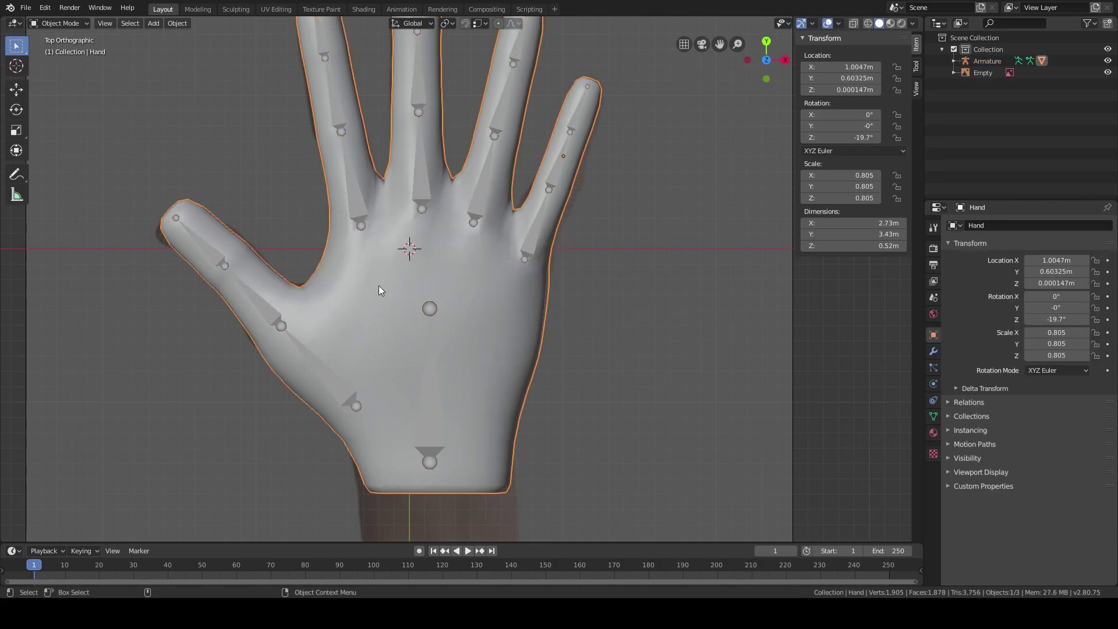
pyautogui.keyDown('shift'); pyautogui.moveTo(433, 194); pyautogui.dragTo(431, 262, button='middle'); pyautogui.keyUp('shift')
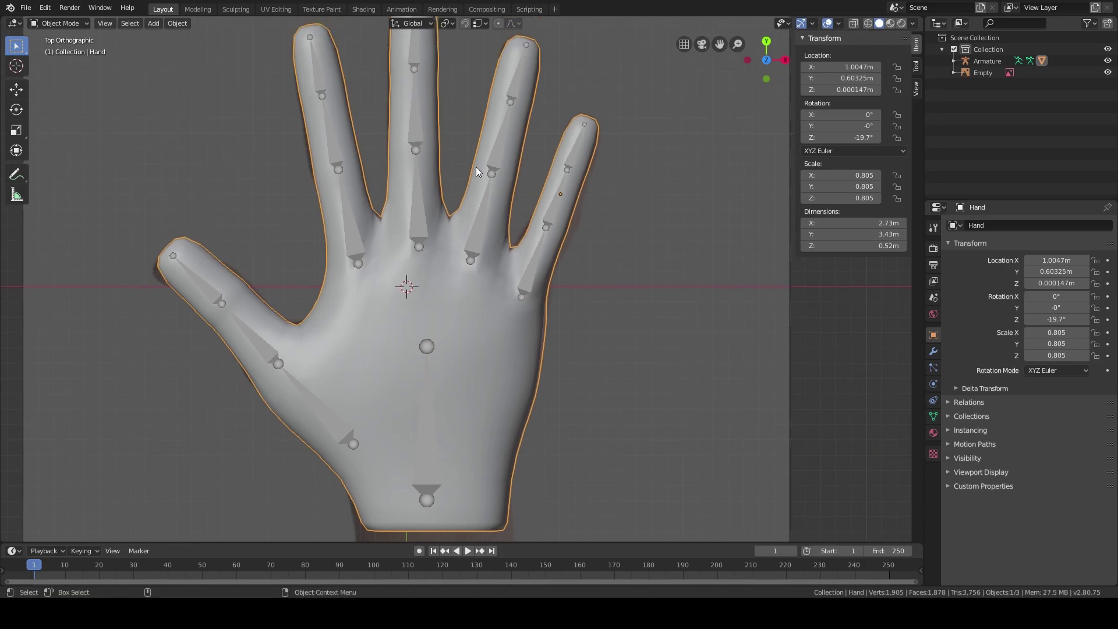
pyautogui.click(75, 24)
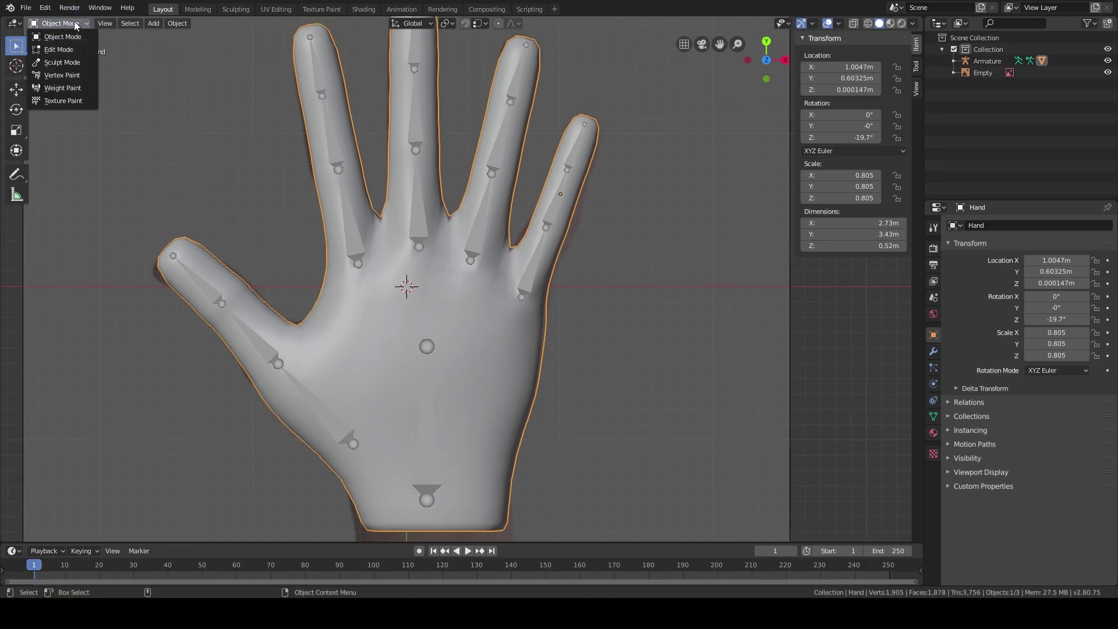
pyautogui.click(78, 36)
pyautogui.click(75, 23)
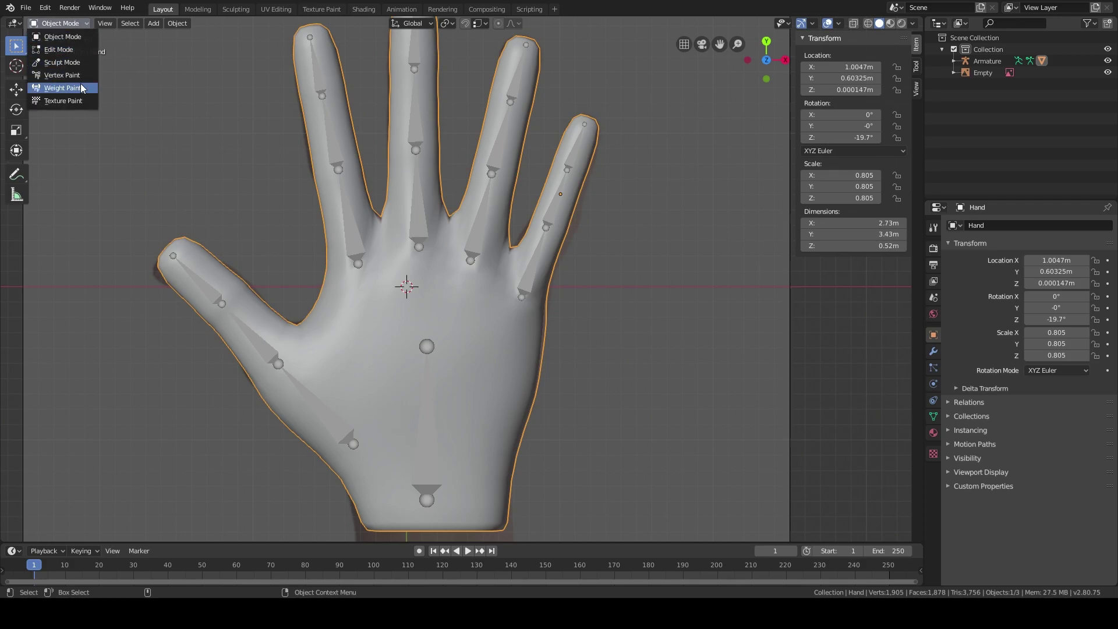
pyautogui.click(63, 88)
pyautogui.moveTo(414, 307); pyautogui.dragTo(254, 218, button='middle')
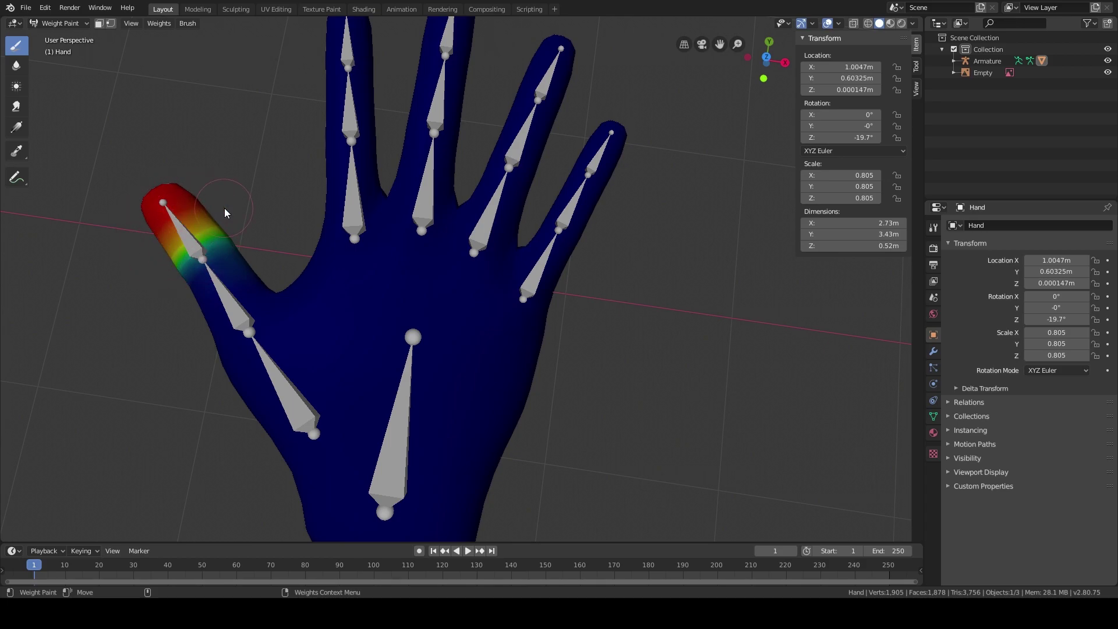
# Step: Return the hand mesh to Object Mode, select the armature and switch it to Pose Mode
pyautogui.click(58, 25)
pyautogui.click(65, 32)
pyautogui.scroll(-5, 309, 211)
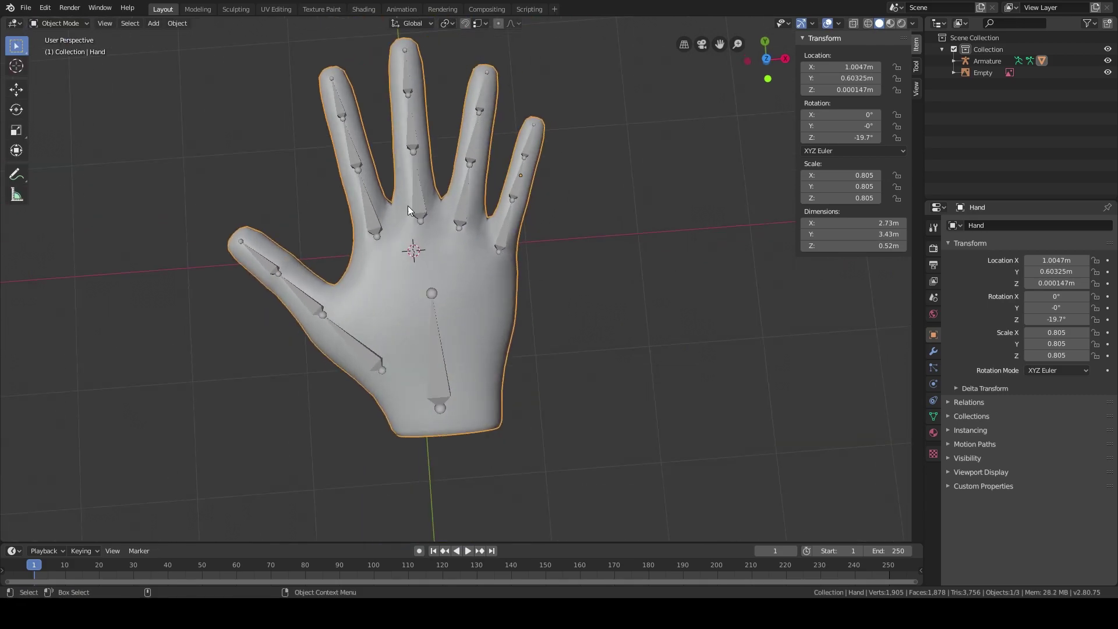
pyautogui.click(407, 207)
pyautogui.moveTo(456, 229); pyautogui.dragTo(389, 186, button='middle')
pyautogui.click(57, 23)
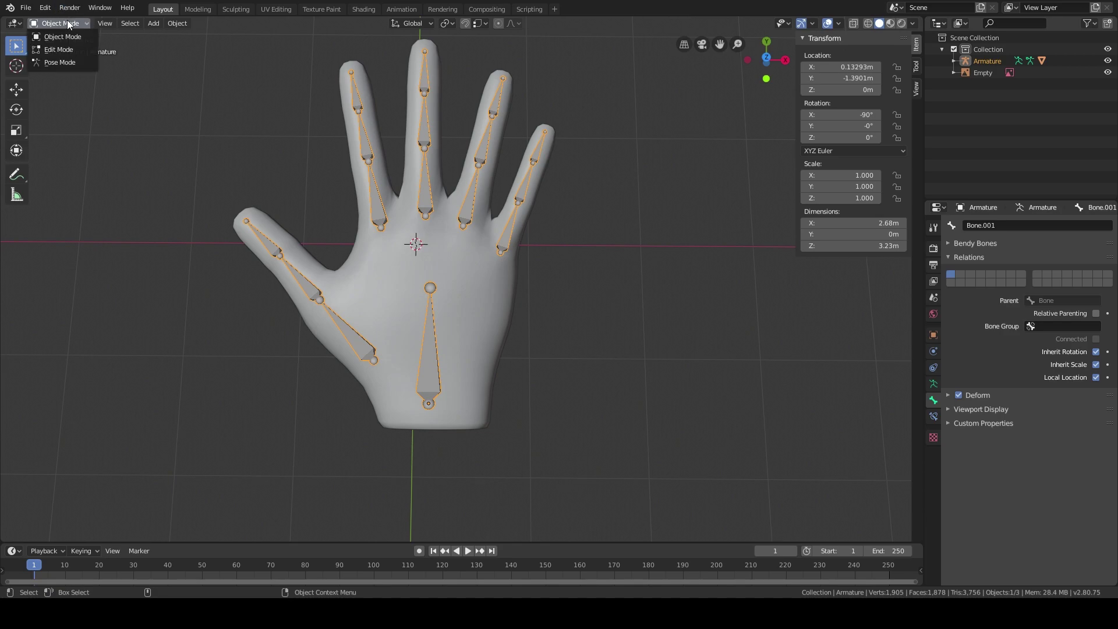
pyautogui.click(64, 63)
pyautogui.moveTo(320, 332); pyautogui.dragTo(443, 340, button='middle')
# Step: Try moving the thumb's base bone to test how the hand mesh follows
pyautogui.click(463, 250)
pyautogui.press('g')
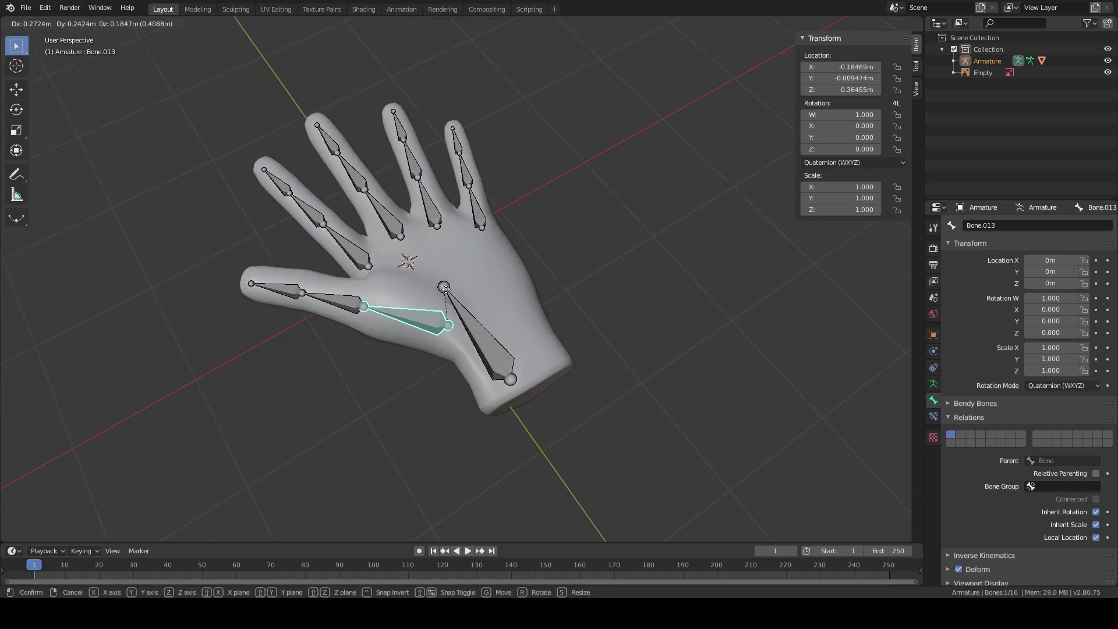
pyautogui.rightClick(430, 364)
pyautogui.moveTo(430, 364); pyautogui.dragTo(368, 347, button='middle')
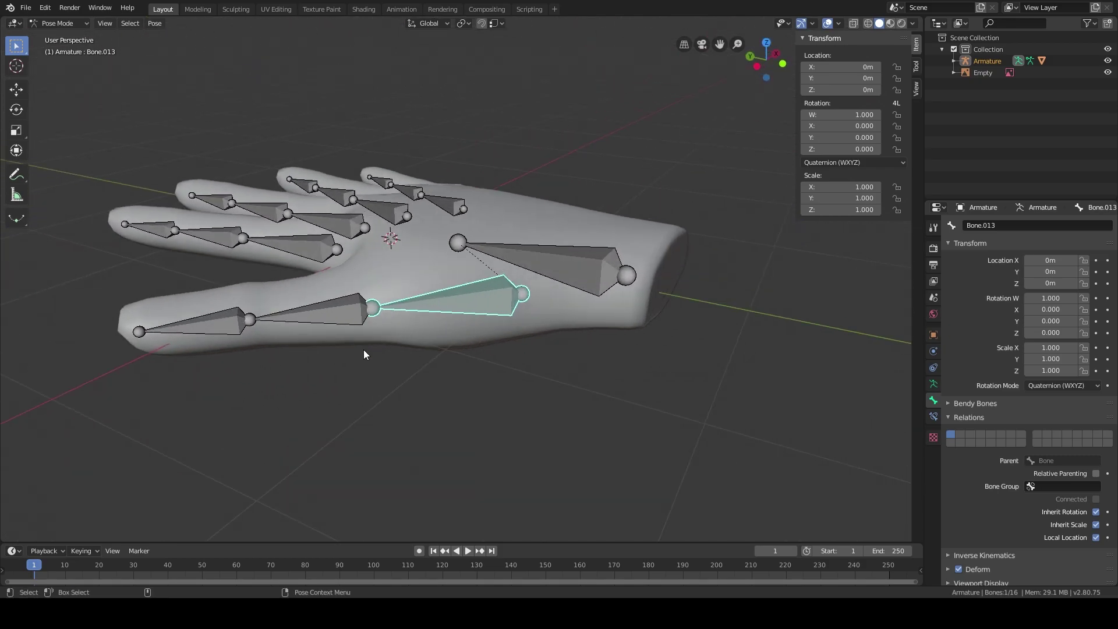
# Step: Rotate the thumb's middle bone about its local Z axis to test bending the thumb
pyautogui.click(349, 316)
pyautogui.press('r')
pyautogui.press('z')
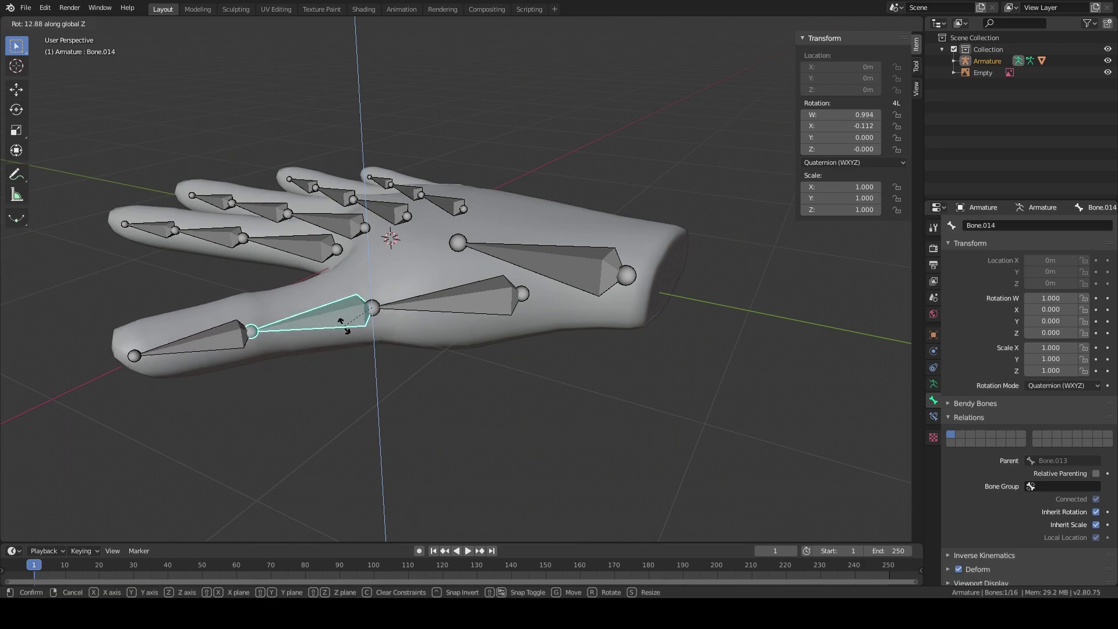
pyautogui.press('x')
pyautogui.press('x')
pyautogui.press('z')
pyautogui.press('z')
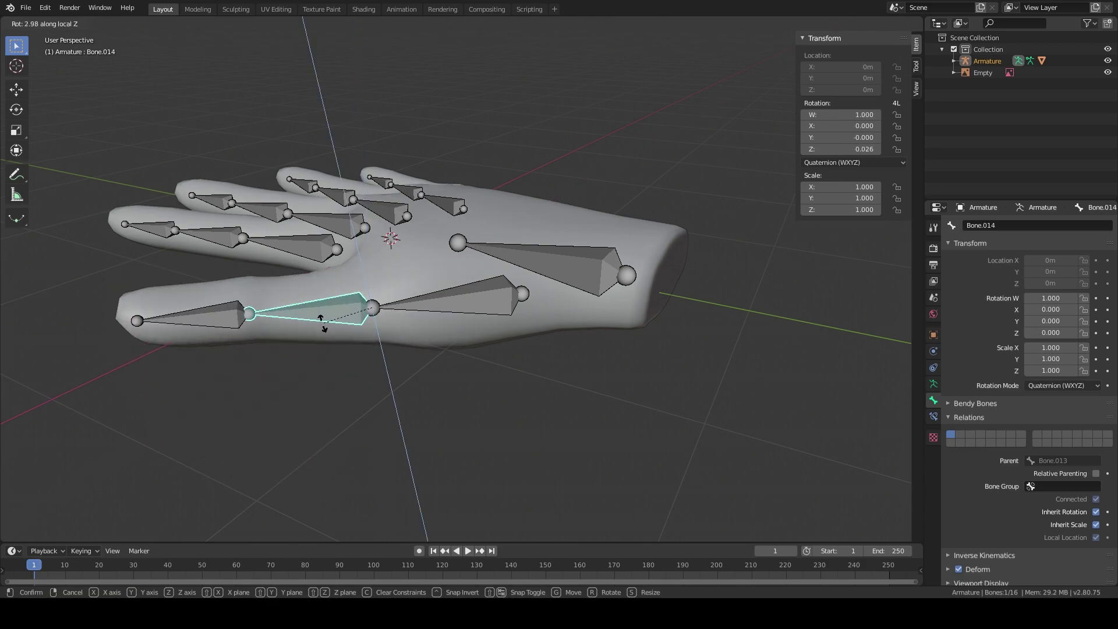
pyautogui.click(341, 366)
pyautogui.moveTo(341, 366); pyautogui.dragTo(263, 305, button='middle')
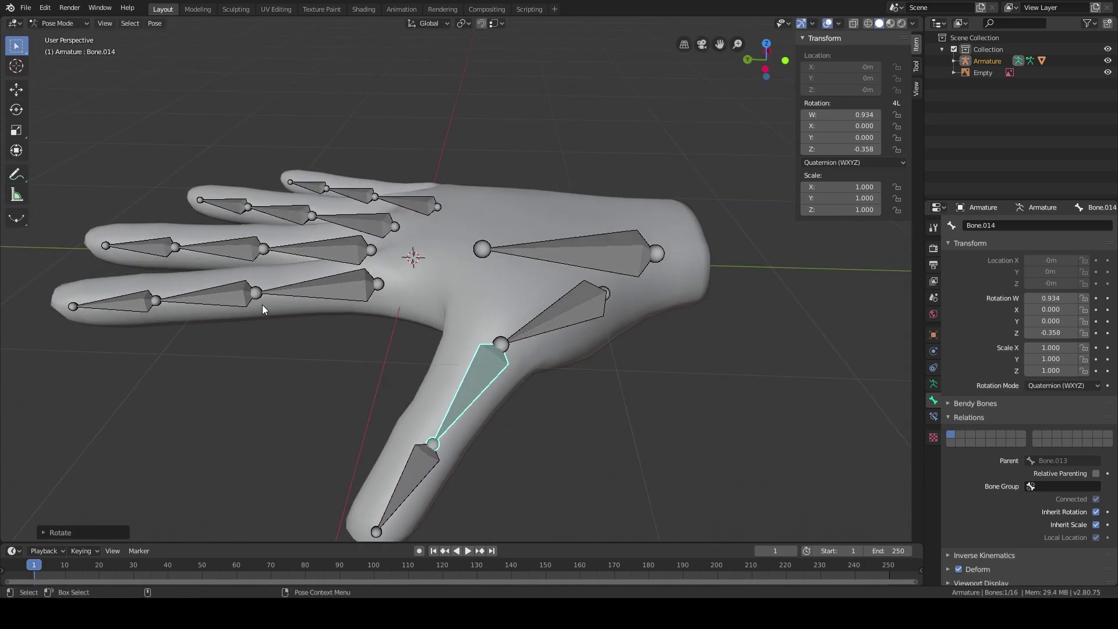
# Step: Try rotating the index finger's middle bone about its local Z axis
pyautogui.click(248, 299)
pyautogui.press('r')
pyautogui.press('z')
pyautogui.press('z')
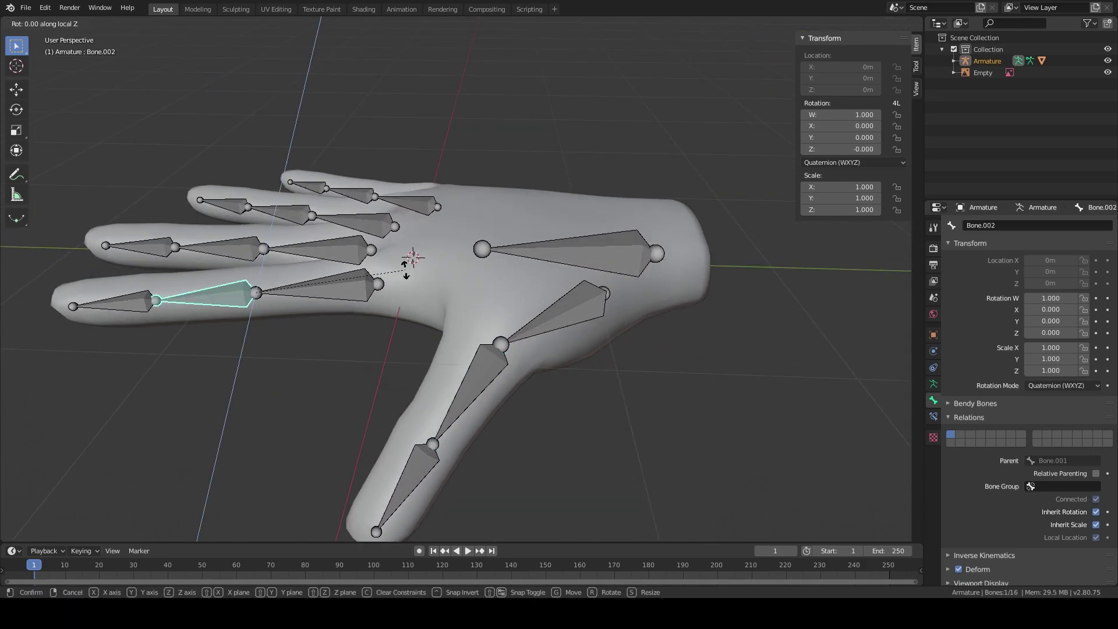
pyautogui.click(285, 255)
# Step: Undo the test rotations of the index finger and thumb bones
pyautogui.moveTo(285, 255); pyautogui.dragTo(177, 262, button='middle')
pyautogui.hotkey('ctrl', 'z')
pyautogui.hotkey('ctrl', 'z')
pyautogui.hotkey('ctrl', 'z')
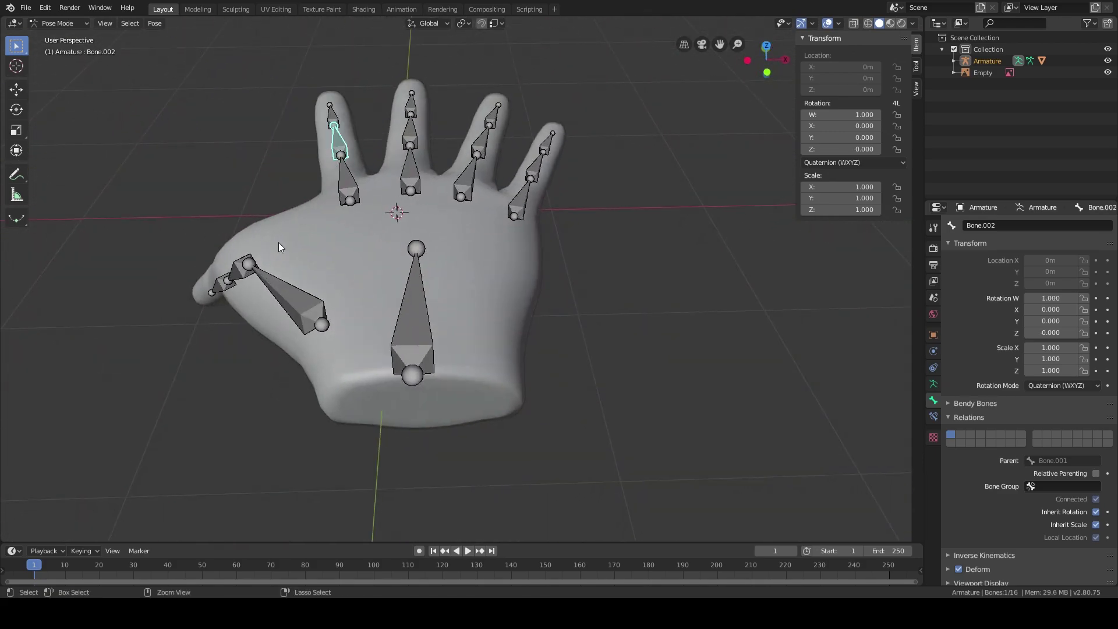
pyautogui.moveTo(388, 216); pyautogui.dragTo(377, 245, button='middle')
# Step: Switch the armature to Edit Mode and deselect all of its bones
pyautogui.press('Tab')
pyautogui.moveTo(494, 300)
pyautogui.mouseDown(button='middle')
pyautogui.moveTo(512, 270)
pyautogui.moveTo(499, 310)
pyautogui.mouseUp(button='middle')
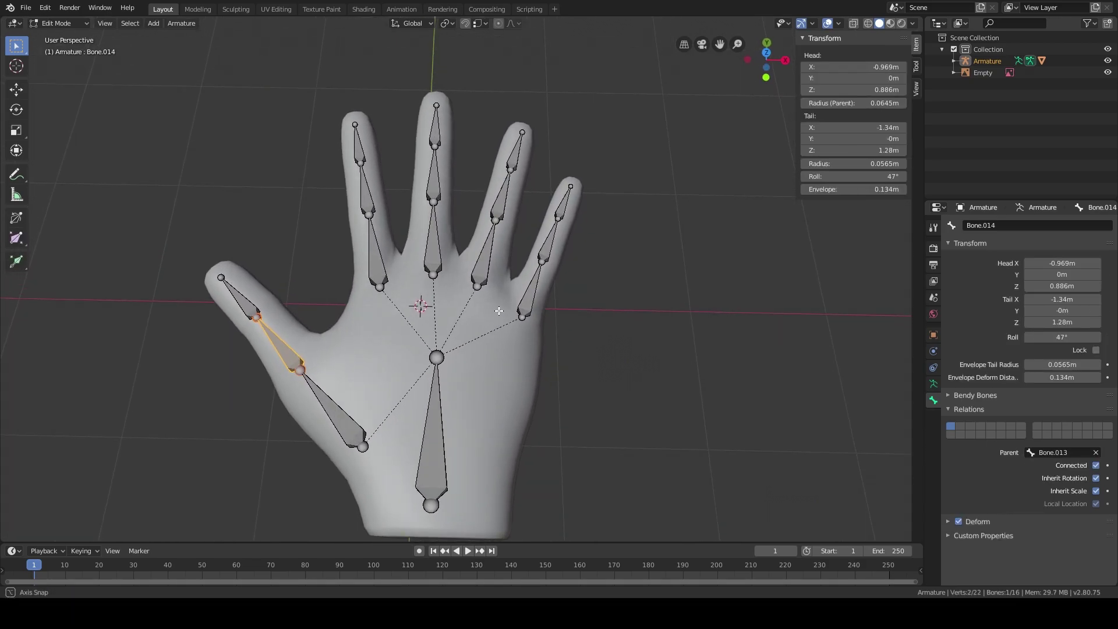
pyautogui.press('Tab')
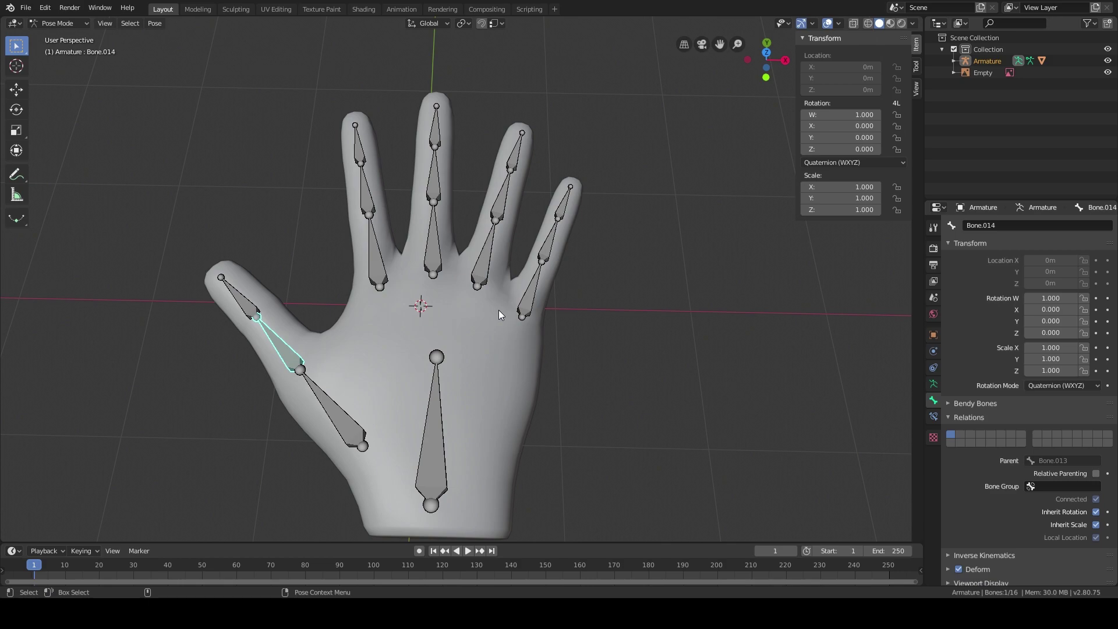
pyautogui.press('Tab')
pyautogui.keyDown('shift'); pyautogui.moveTo(499, 310); pyautogui.dragTo(500, 269, button='middle'); pyautogui.keyUp('shift')
pyautogui.hotkey('alt', 'a')
pyautogui.rightClick(525, 359)
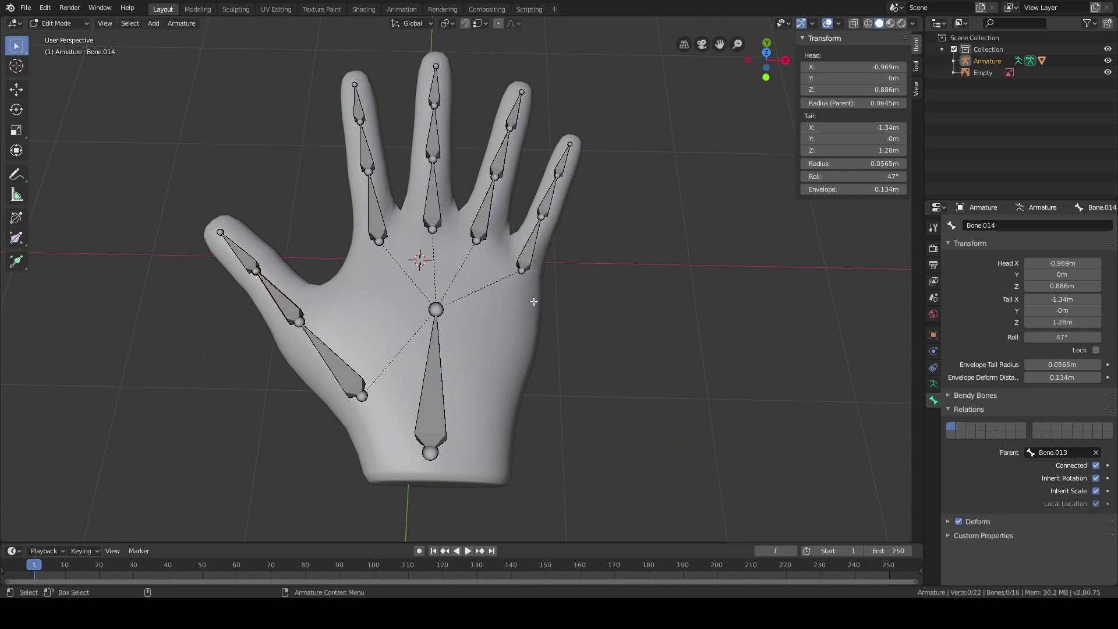
pyautogui.press('a')
pyautogui.hotkey('alt', 'a')
pyautogui.moveTo(550, 352); pyautogui.dragTo(525, 272, button='middle')
pyautogui.press('a')
pyautogui.hotkey('alt', 'a')
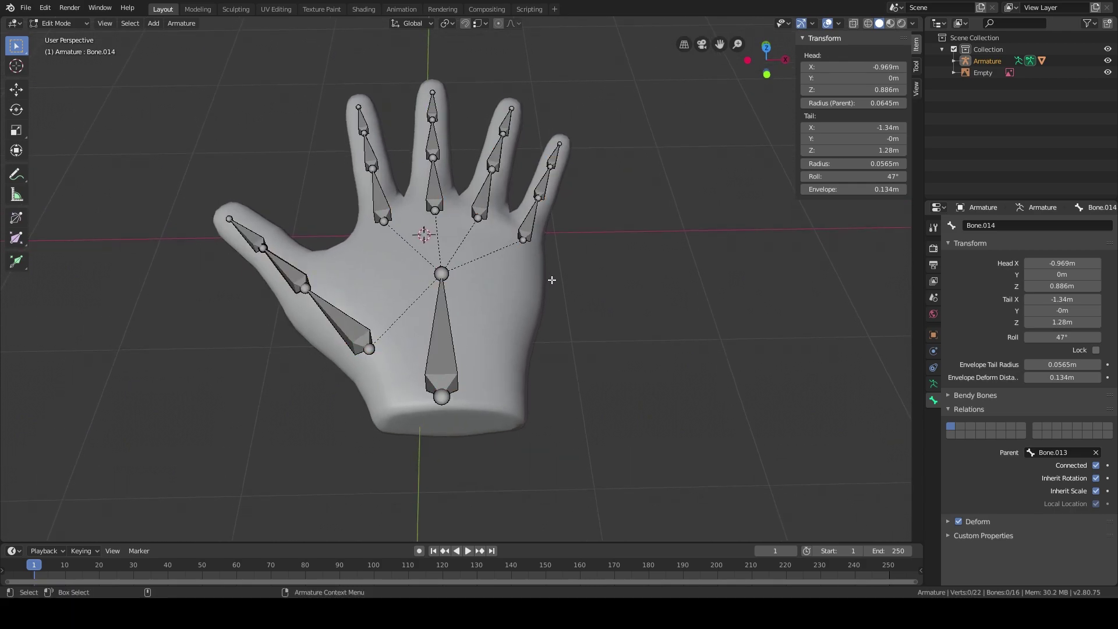
# Step: Save the Blender file and export the scene as VR Hand.fbx to the Desktop, overwriting the existing FBX
pyautogui.hotkey('ctrl', 's')
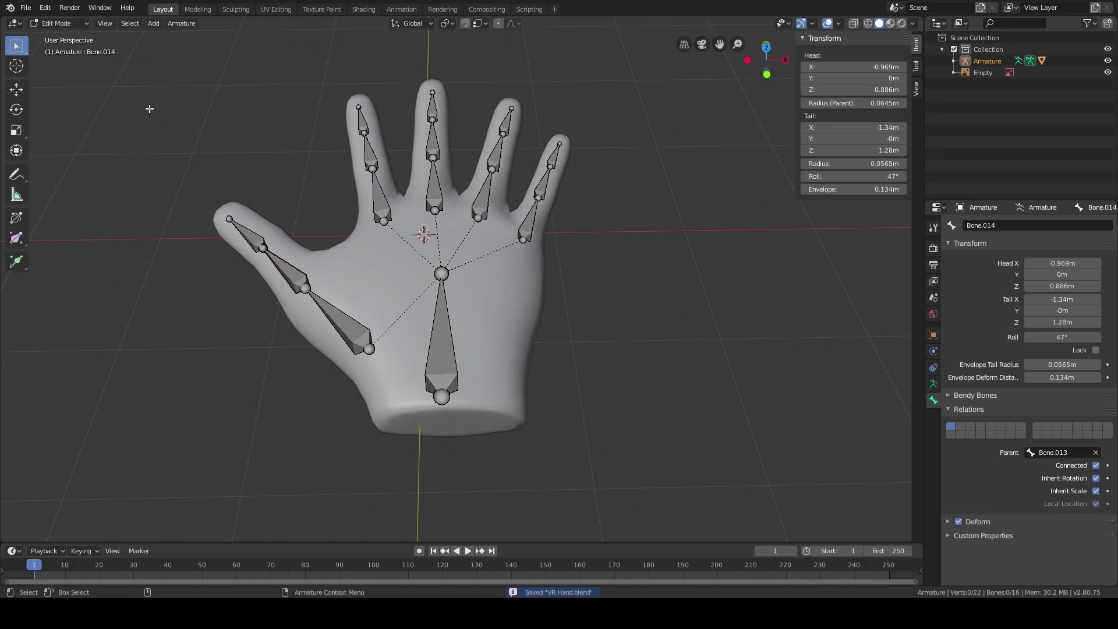
pyautogui.click(26, 7)
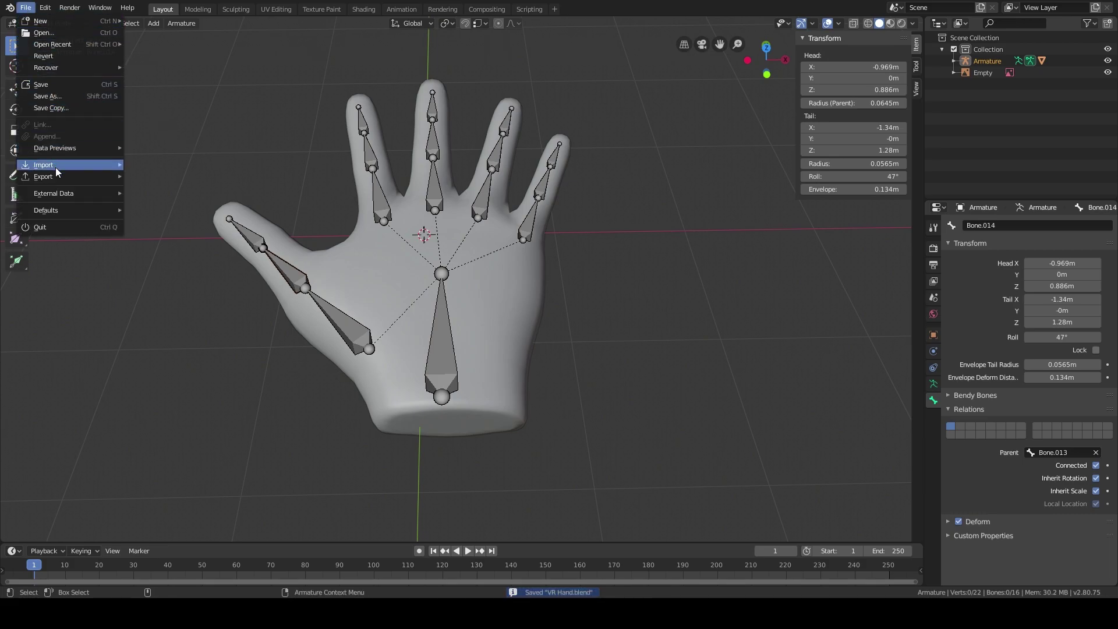
pyautogui.moveTo(59, 175)
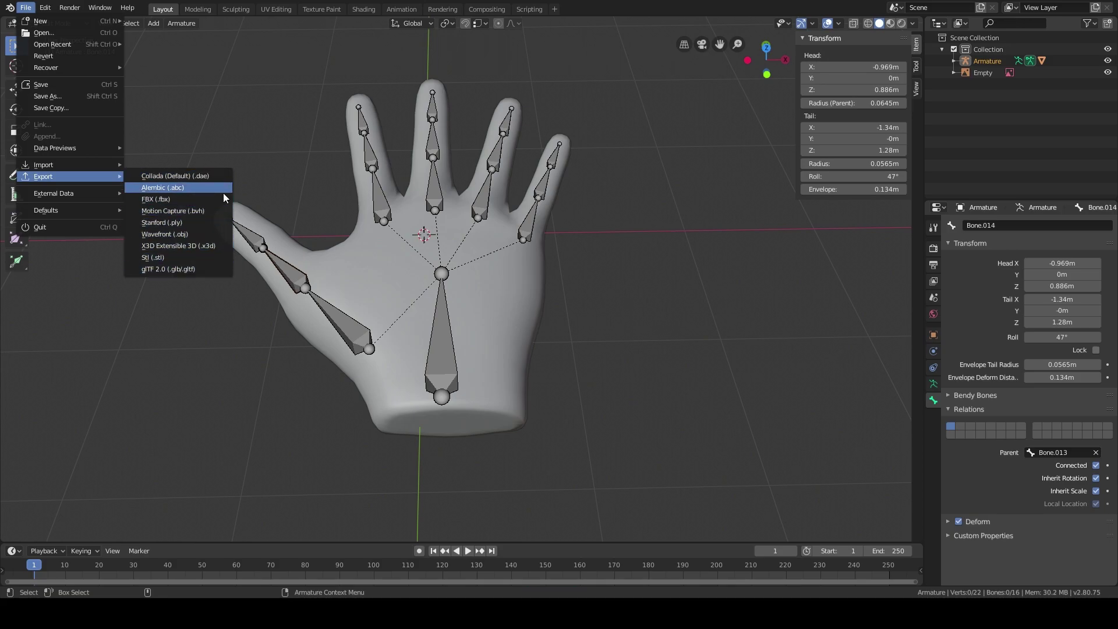
pyautogui.click(188, 201)
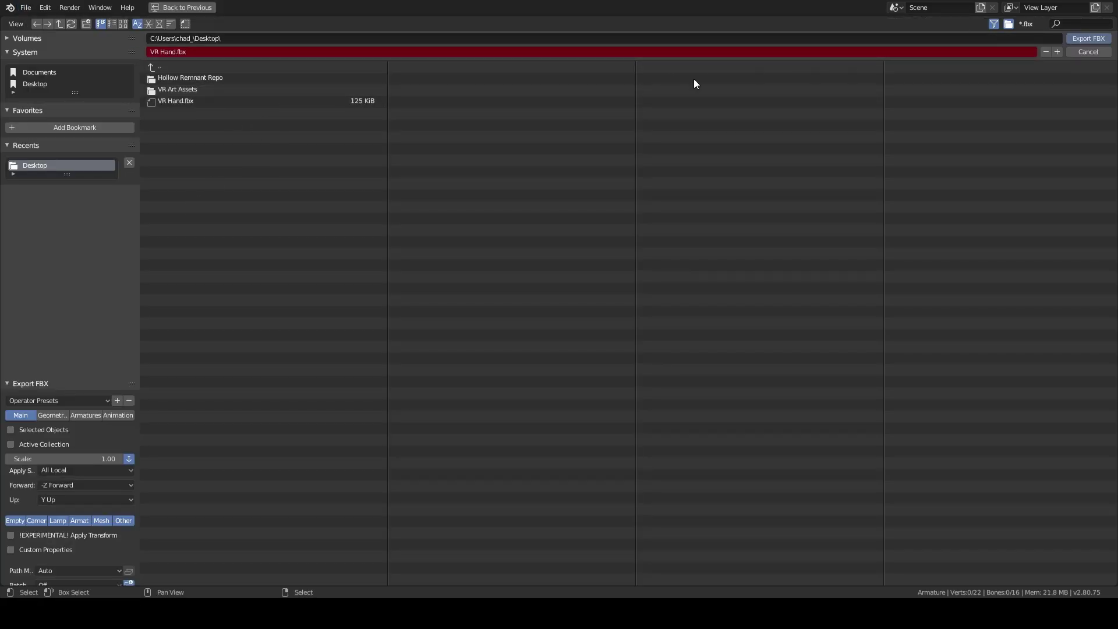
pyautogui.click(1075, 38)
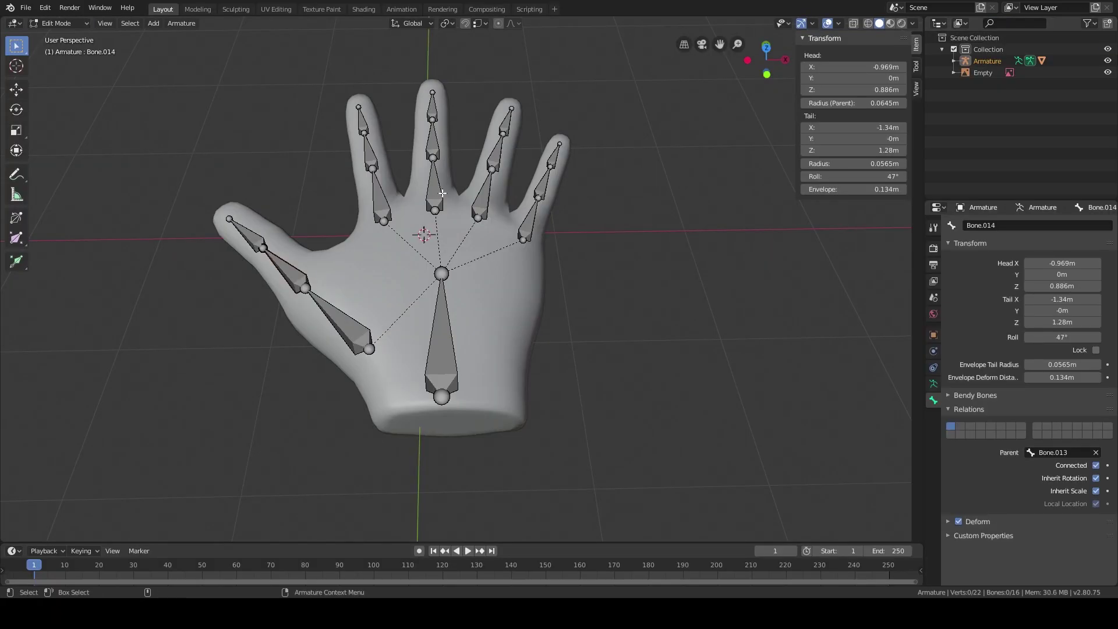
pyautogui.moveTo(710, 97); pyautogui.dragTo(586, 237, button='middle')
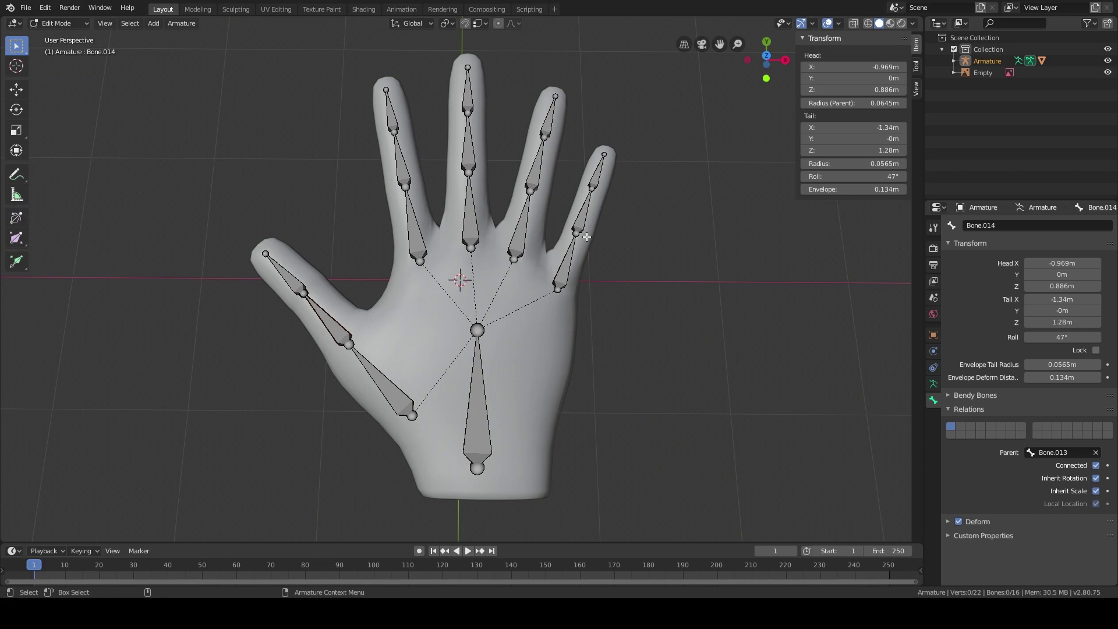
pyautogui.moveTo(586, 237); pyautogui.dragTo(567, 247, button='middle')
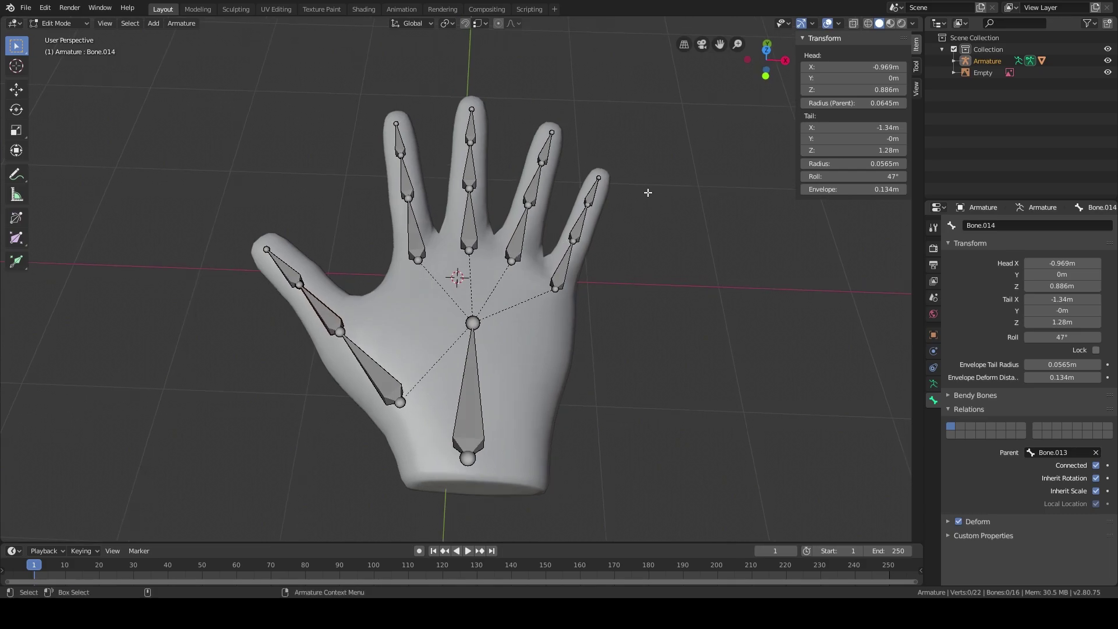